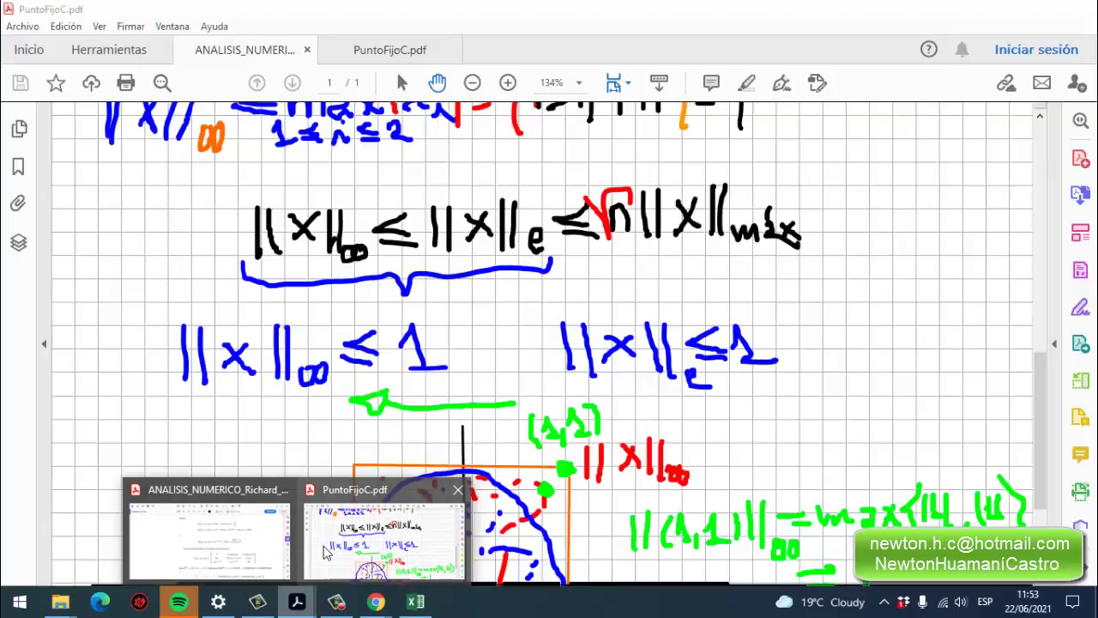
Review the handwritten norm inequalities and unit-ball sketch in PuntoFijoC.pdf.
{"action": "left_click", "coordinate": [324, 549]}
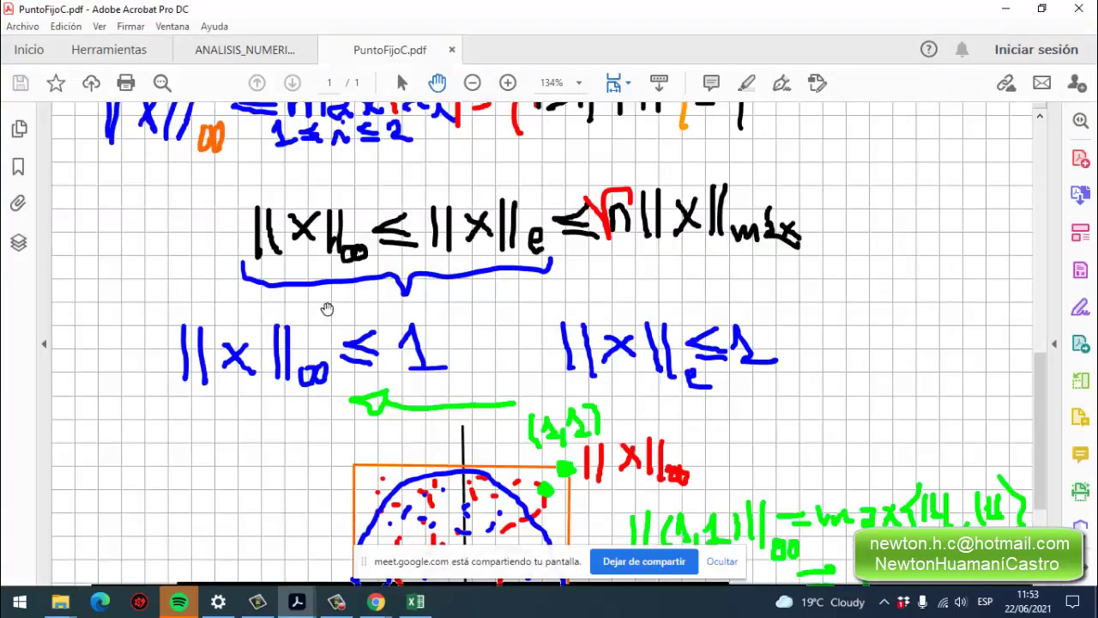
{"action": "scroll", "coordinate": [283, 270], "scroll_direction": "down", "scroll_amount": 1}
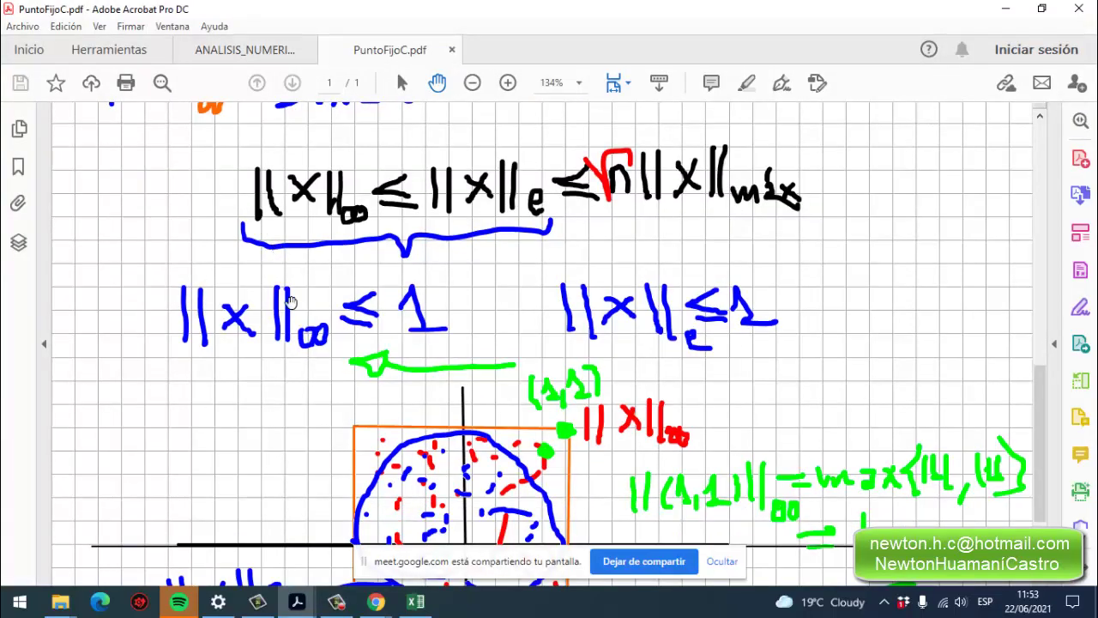
{"action": "scroll", "coordinate": [291, 295], "scroll_direction": "up", "scroll_amount": 1}
{"action": "scroll", "coordinate": [304, 309], "scroll_direction": "up", "scroll_amount": 2}
{"action": "scroll", "coordinate": [249, 431], "scroll_direction": "down", "scroll_amount": 4}
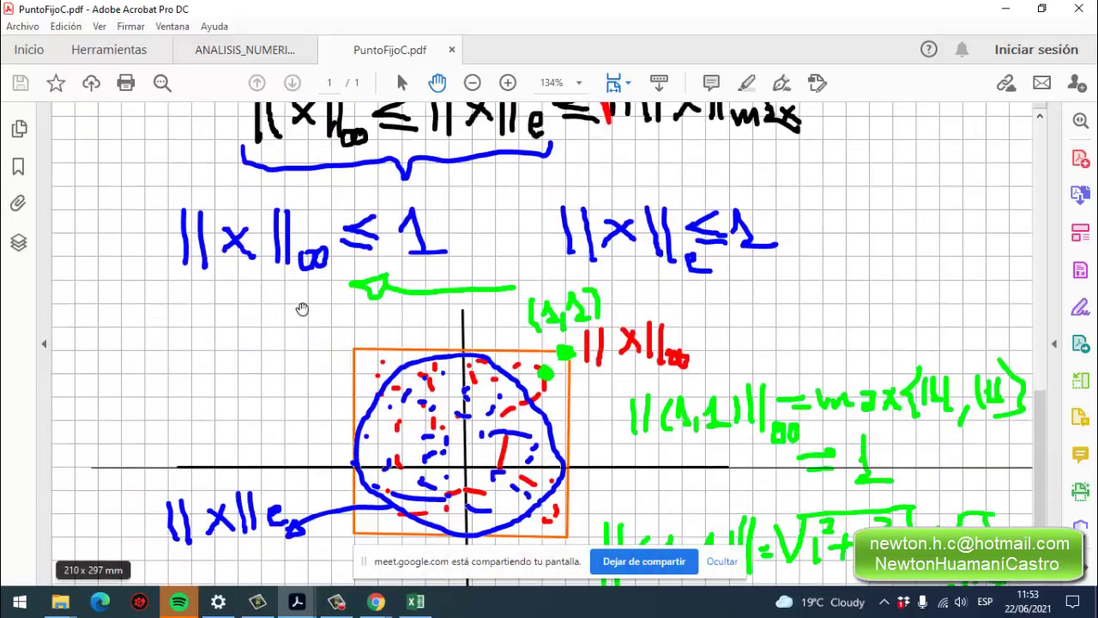
{"action": "scroll", "coordinate": [313, 287], "scroll_direction": "up", "scroll_amount": 3}
{"action": "scroll", "coordinate": [322, 267], "scroll_direction": "down", "scroll_amount": 2}
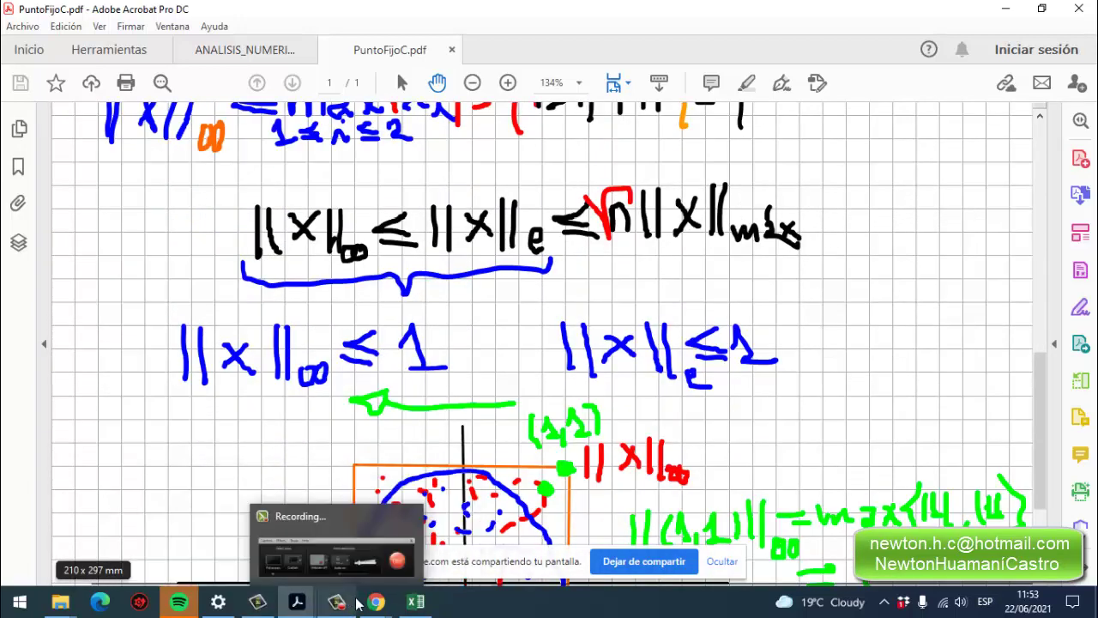
Switch to the ANALISIS_NUMERICO Burden PDF and read Ejemplo 1 on page 494, including its Jacobian matrix.
{"action": "left_click", "coordinate": [210, 525]}
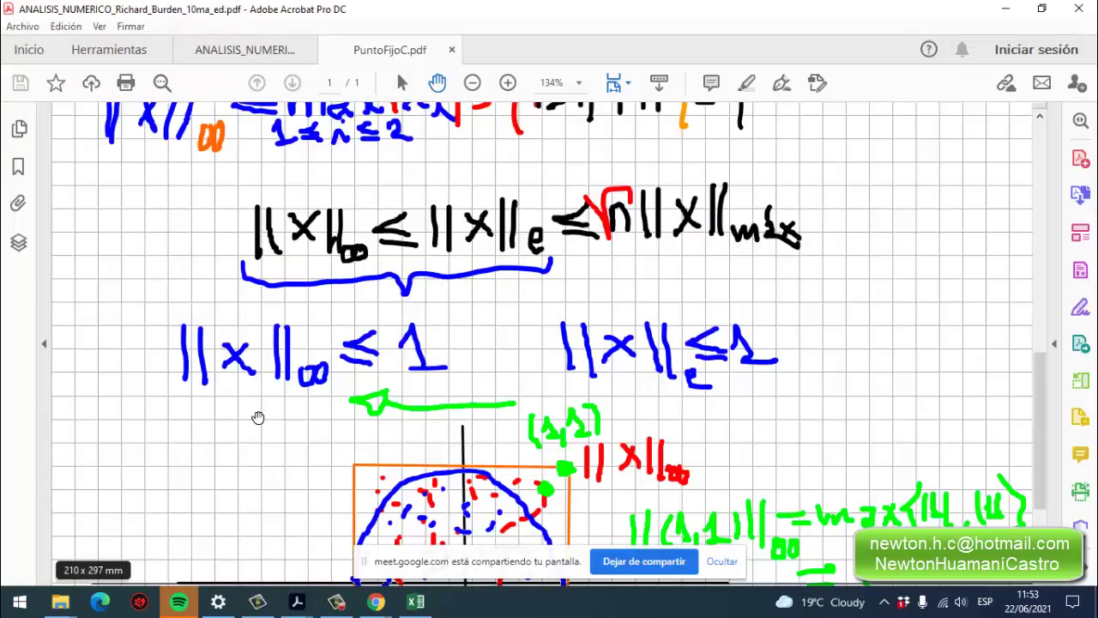
{"action": "scroll", "coordinate": [228, 242], "scroll_direction": "down", "scroll_amount": 4}
{"action": "scroll", "coordinate": [262, 228], "scroll_direction": "up", "scroll_amount": 12}
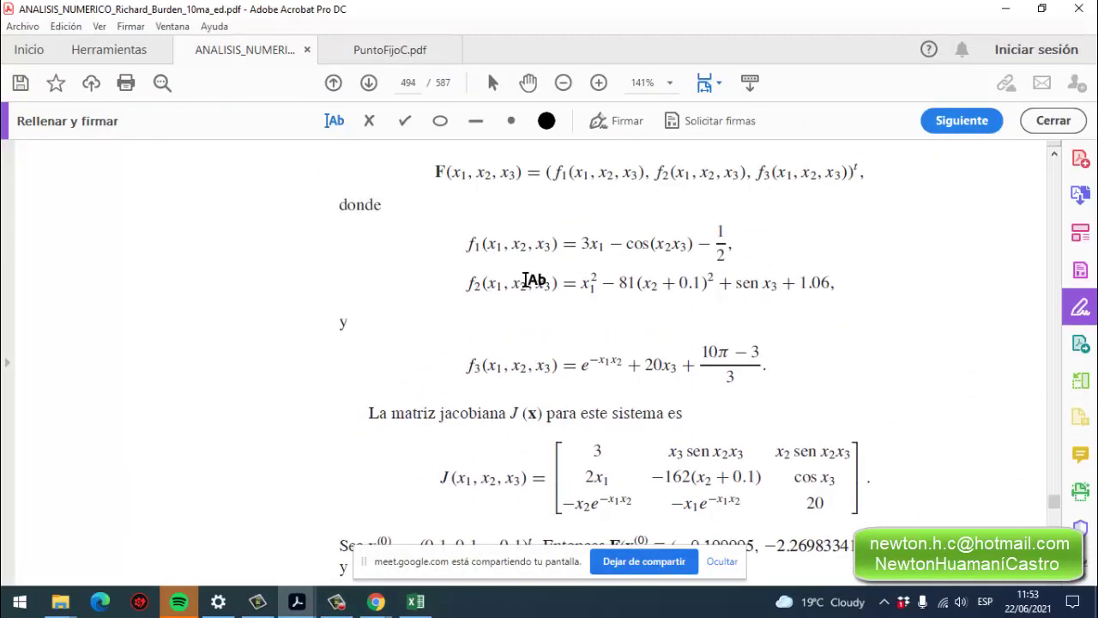
{"action": "scroll", "coordinate": [563, 304], "scroll_direction": "down", "scroll_amount": 13}
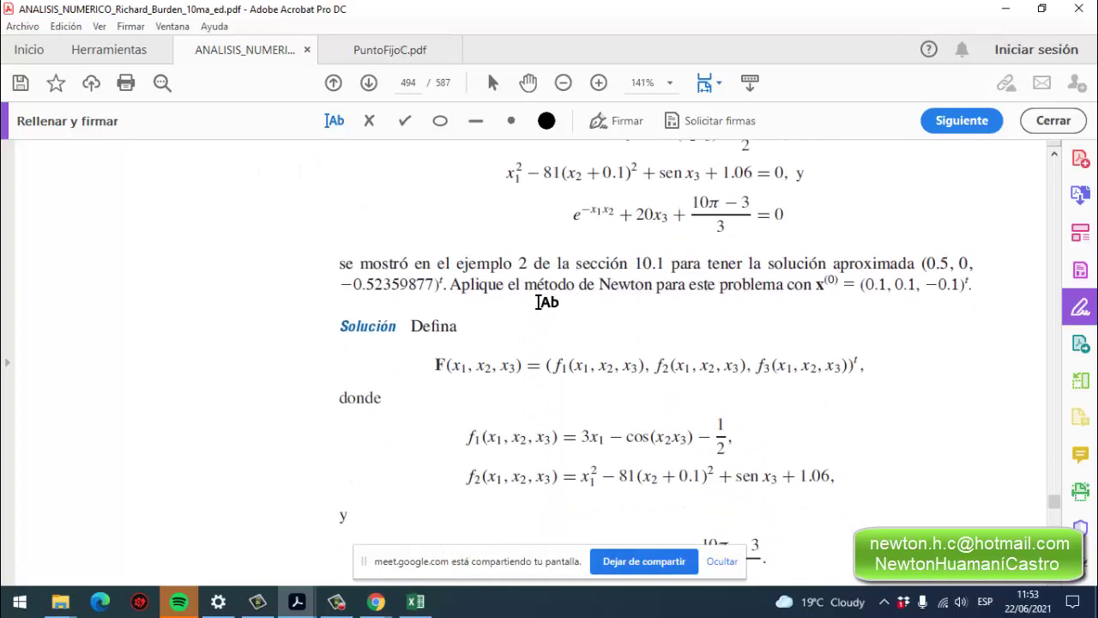
{"action": "scroll", "coordinate": [540, 305], "scroll_direction": "down", "scroll_amount": 1}
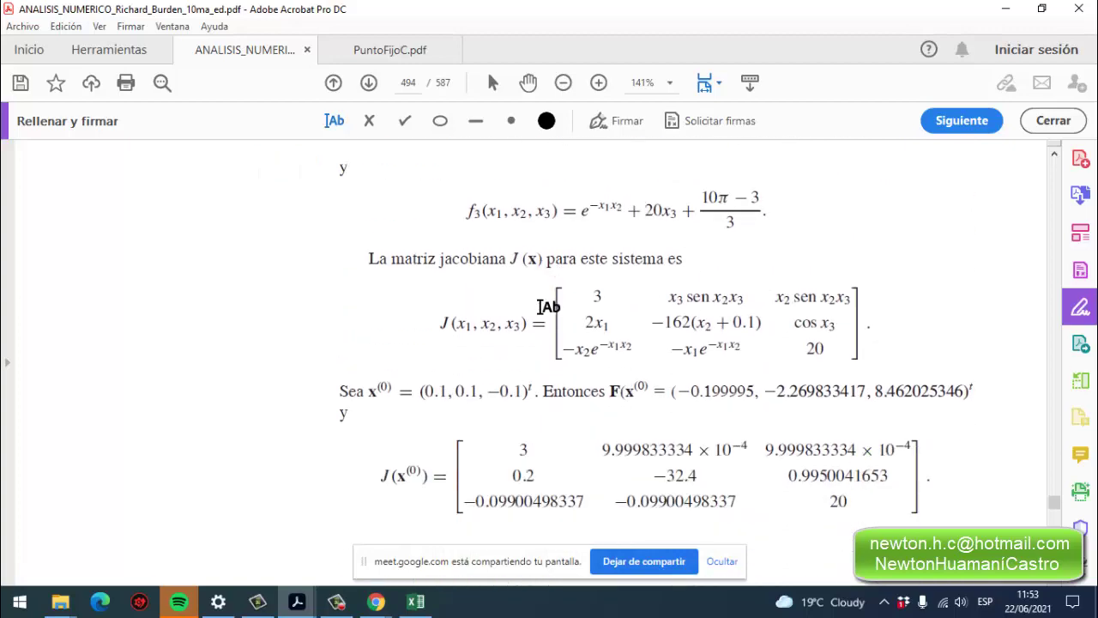
{"action": "scroll", "coordinate": [549, 304], "scroll_direction": "up", "scroll_amount": 4}
{"action": "scroll", "coordinate": [551, 309], "scroll_direction": "down", "scroll_amount": 4}
{"action": "scroll", "coordinate": [550, 313], "scroll_direction": "down", "scroll_amount": 2}
{"action": "scroll", "coordinate": [566, 303], "scroll_direction": "up", "scroll_amount": 15}
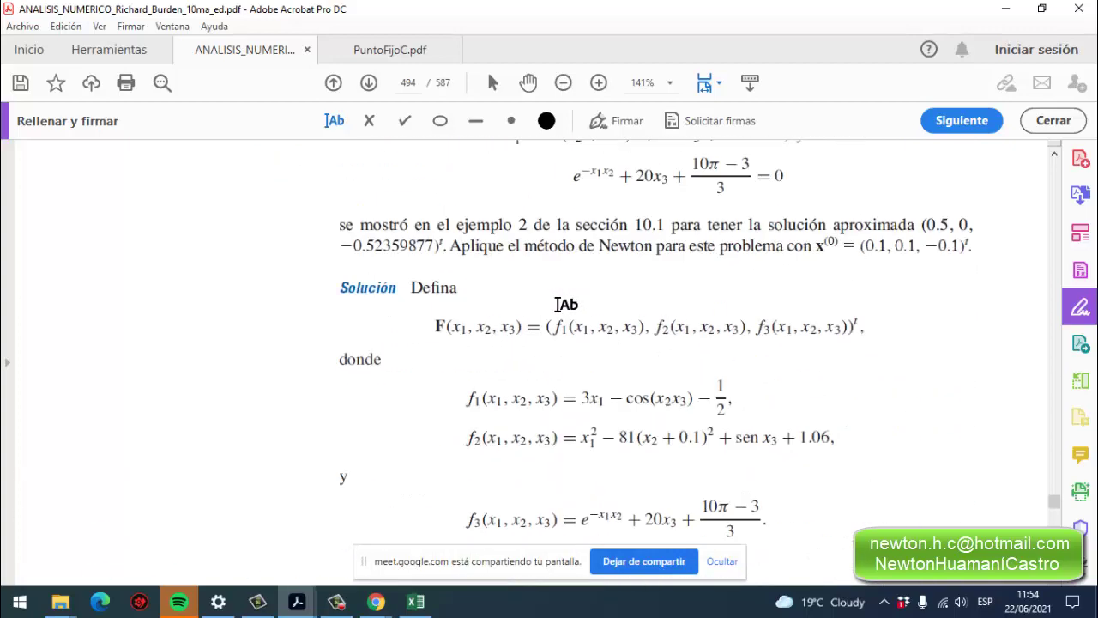
{"action": "scroll", "coordinate": [558, 302], "scroll_direction": "down", "scroll_amount": 2}
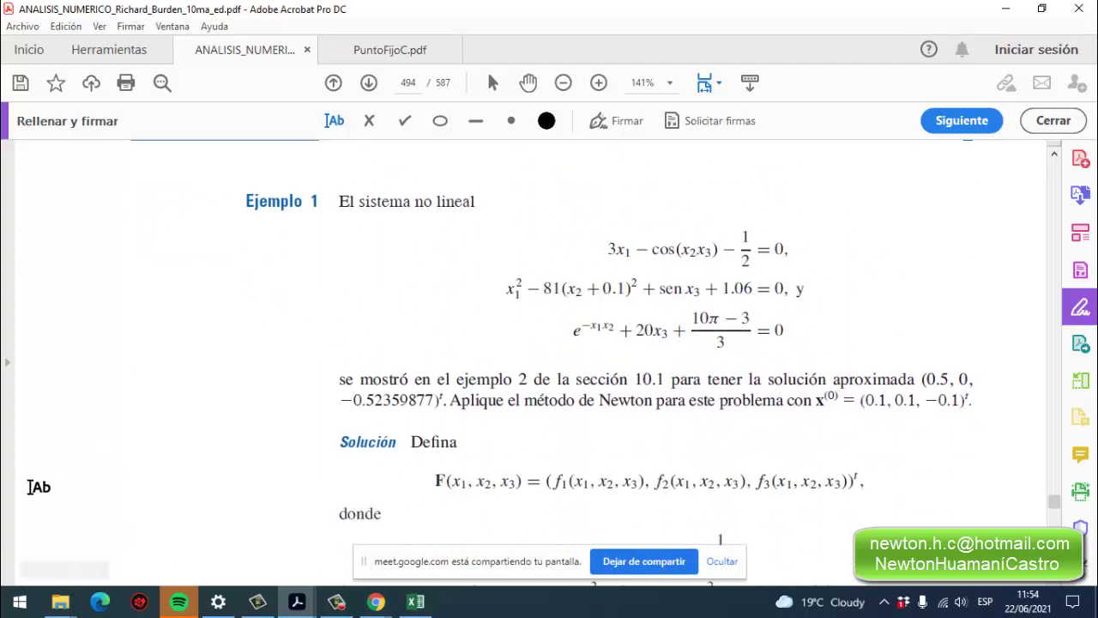
Capture the three nonlinear equations of Ejemplo 1 with Herramienta Recortes and copy the snip.
{"action": "left_click", "coordinate": [22, 604]}
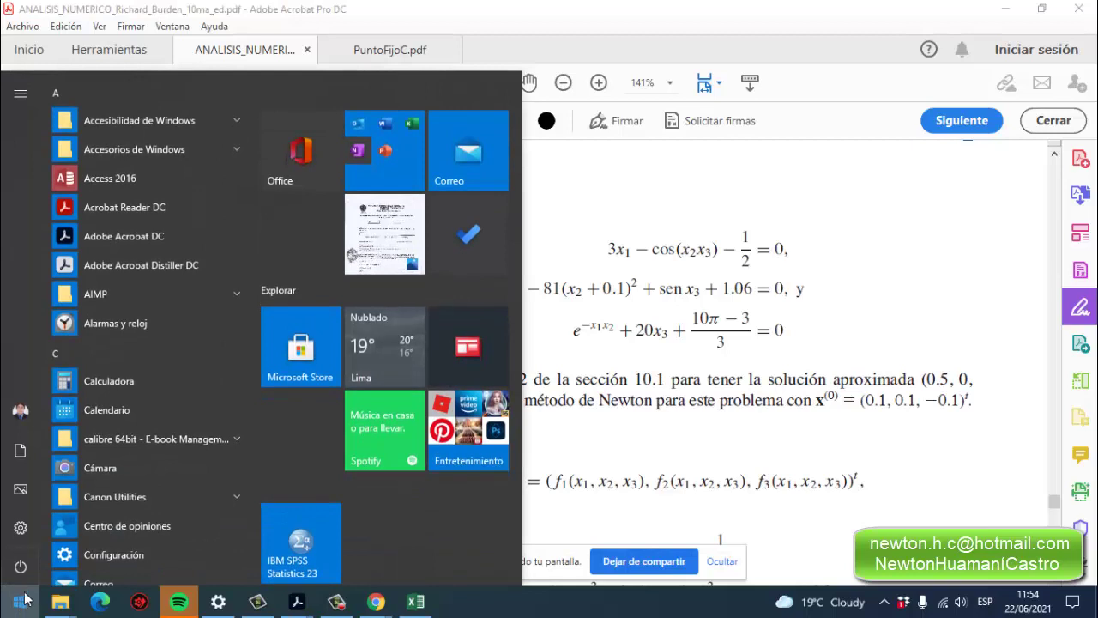
{"action": "left_click", "coordinate": [231, 144]}
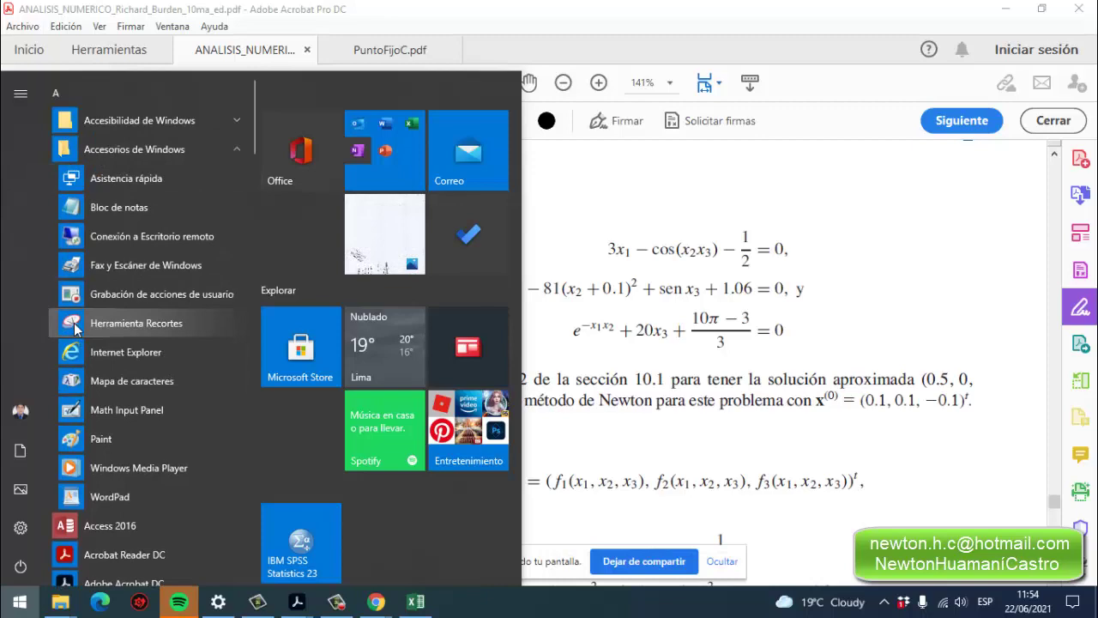
{"action": "left_click", "coordinate": [129, 323]}
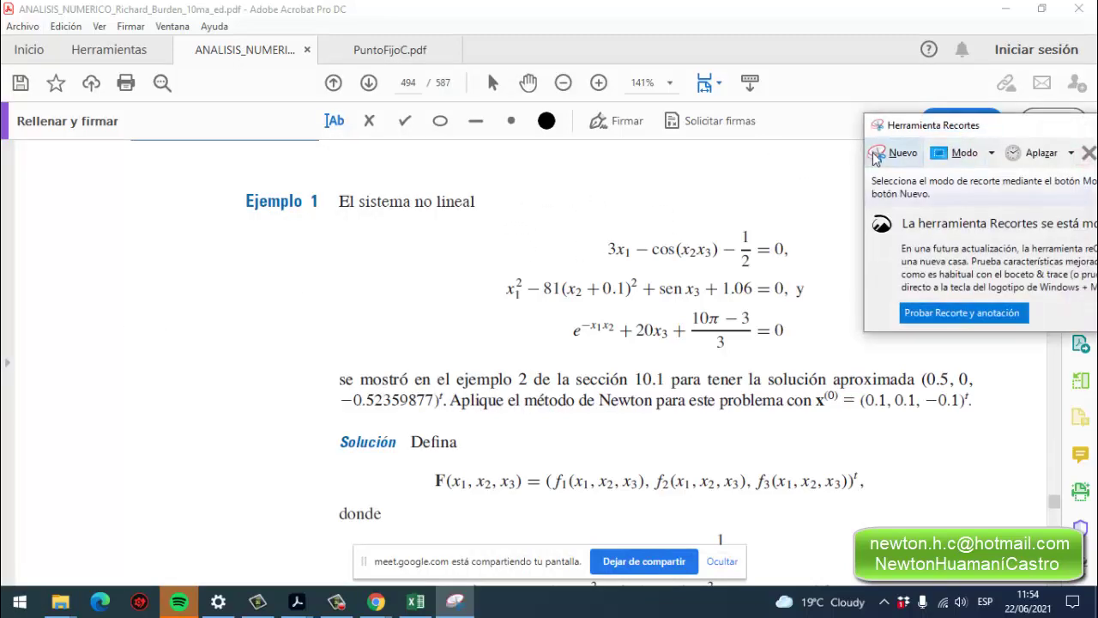
{"action": "left_click", "coordinate": [875, 155]}
{"action": "left_click_drag", "start_coordinate": [483, 195], "coordinate": [830, 374]}
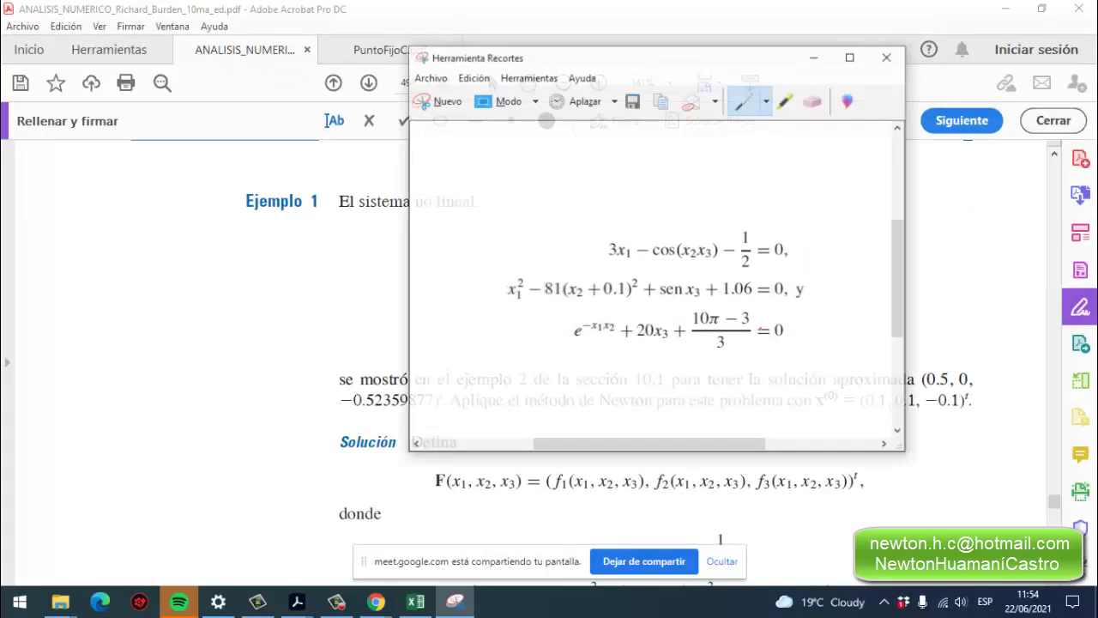
{"action": "left_click", "coordinate": [473, 77]}
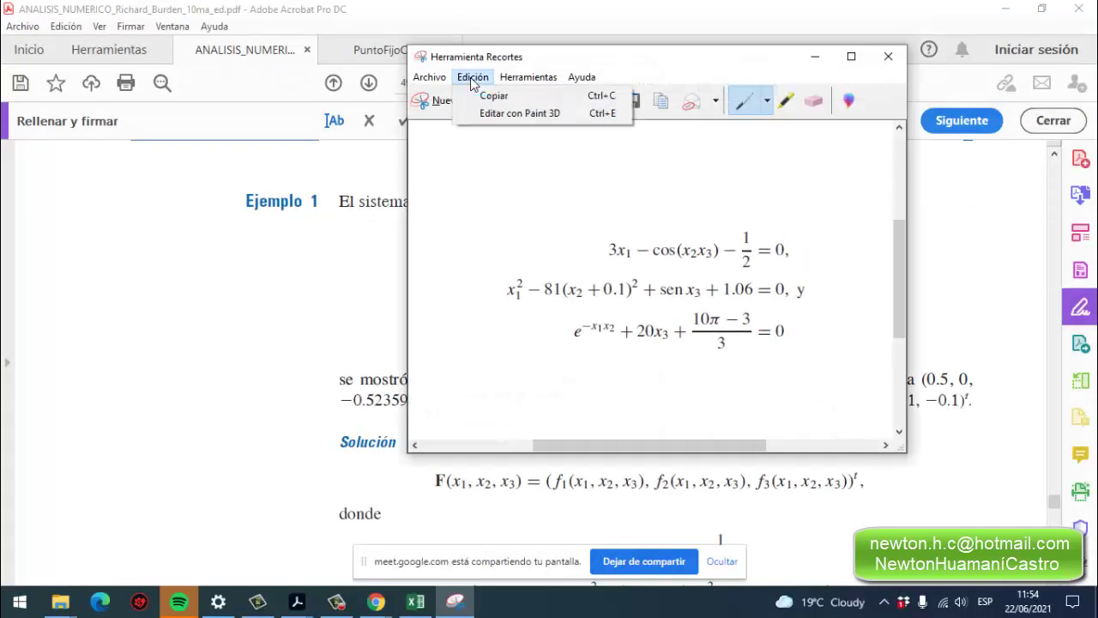
{"action": "left_click", "coordinate": [493, 95]}
Switch to the ClasePrácticaNewton workbook in Excel, paste the equations picture near B2, then enlarge and reposition it.
{"action": "left_click", "coordinate": [416, 601]}
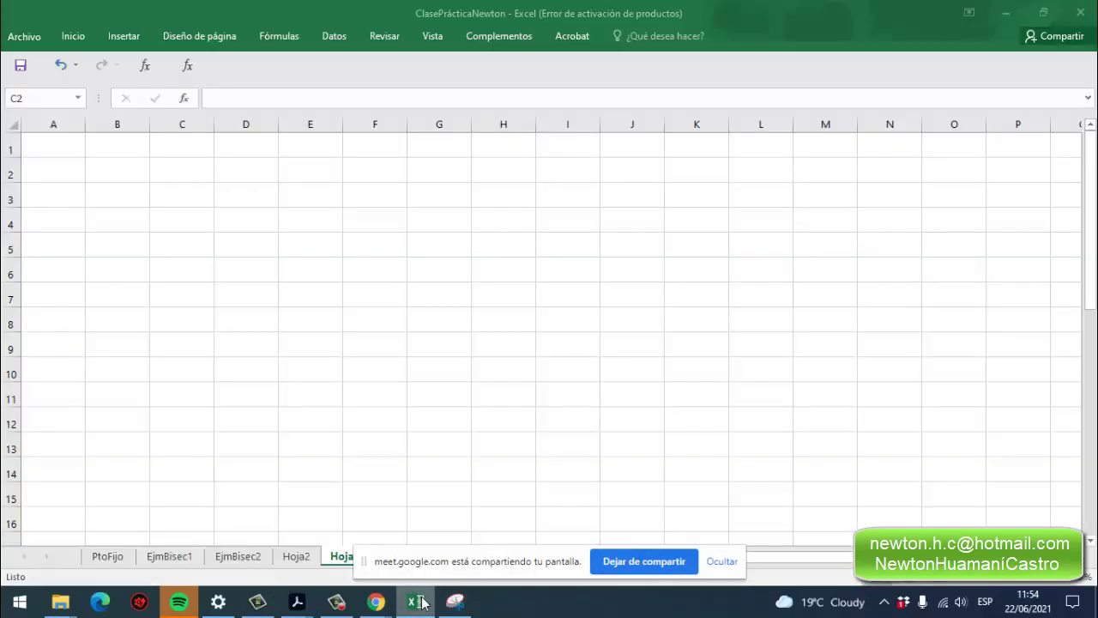
{"action": "left_click", "coordinate": [90, 178]}
{"action": "right_click", "coordinate": [91, 176]}
{"action": "left_click", "coordinate": [118, 245]}
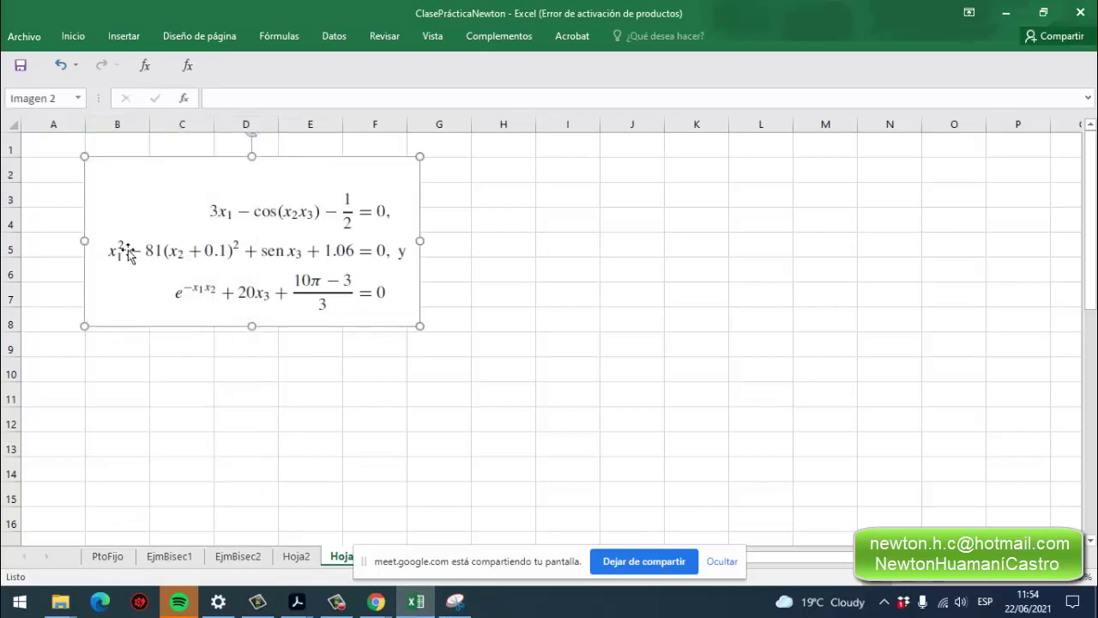
{"action": "left_click_drag", "start_coordinate": [433, 337], "coordinate": [502, 431]}
{"action": "left_click_drag", "start_coordinate": [399, 367], "coordinate": [362, 364]}
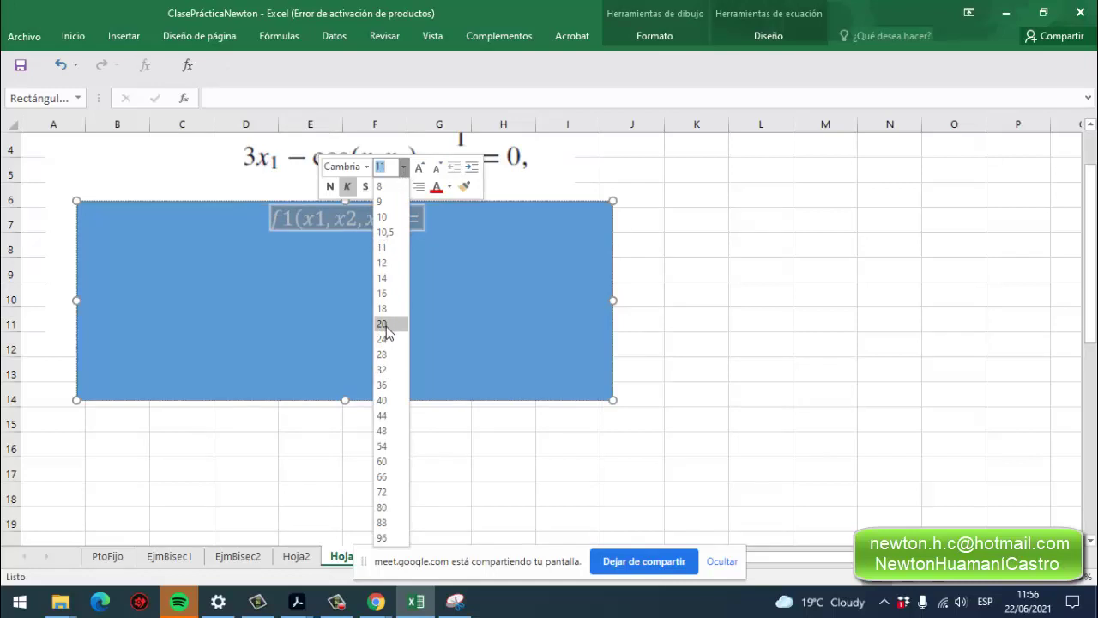
Set the equation in the blue rectangle to font size 20 and complete it as f1(x1,x2,x3)=3x1-cos(x2x3)-1/2.
{"action": "left_click", "coordinate": [383, 324]}
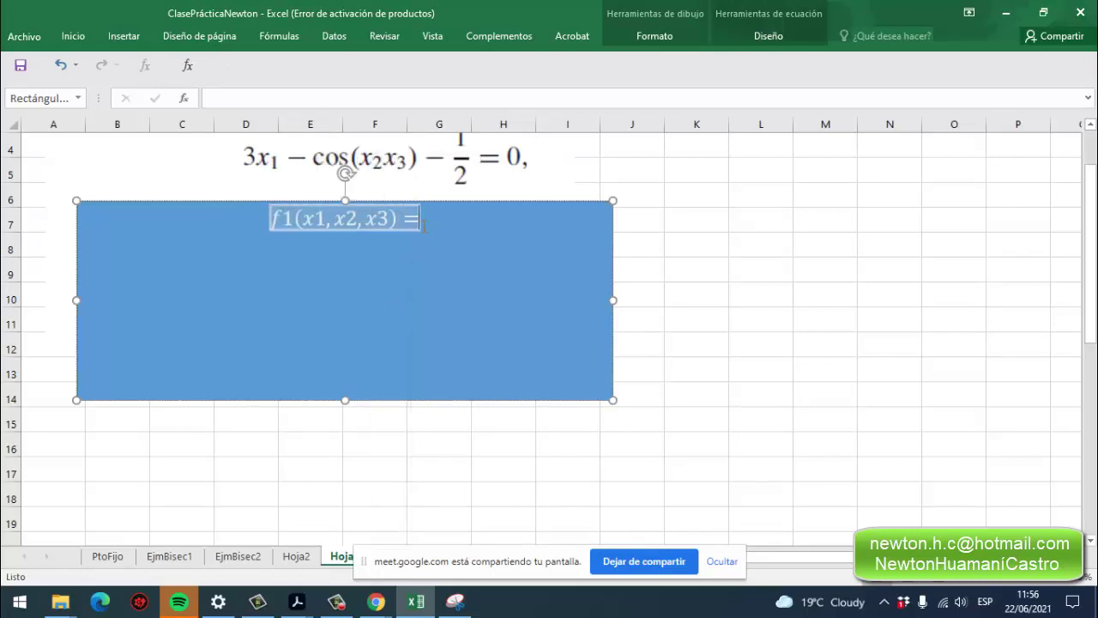
{"action": "type", "text": "3x"}
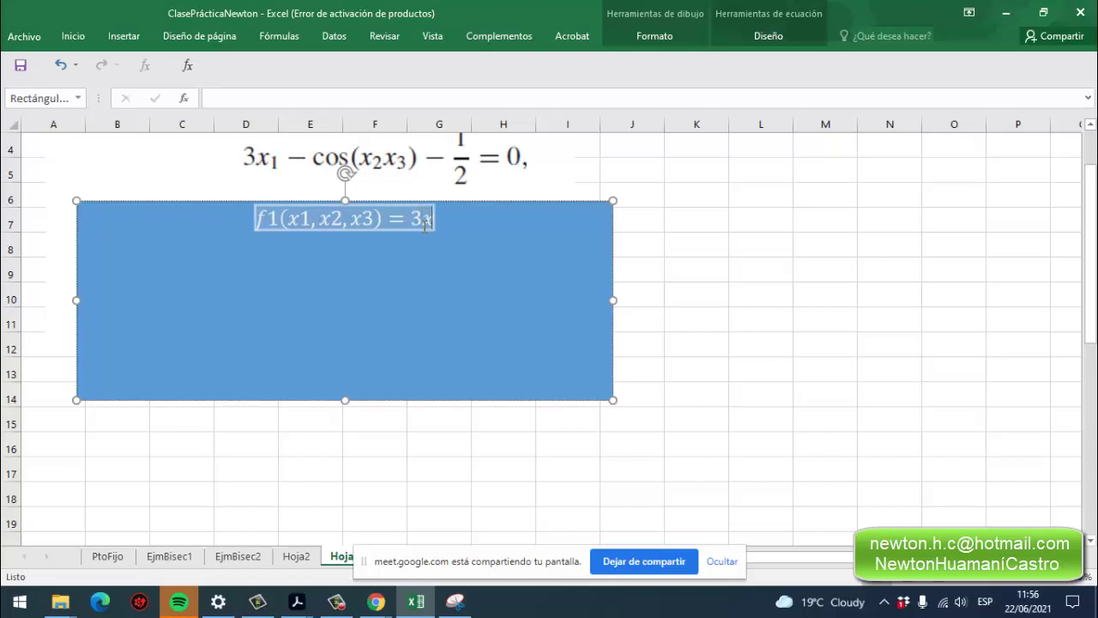
{"action": "type", "text": "1"}
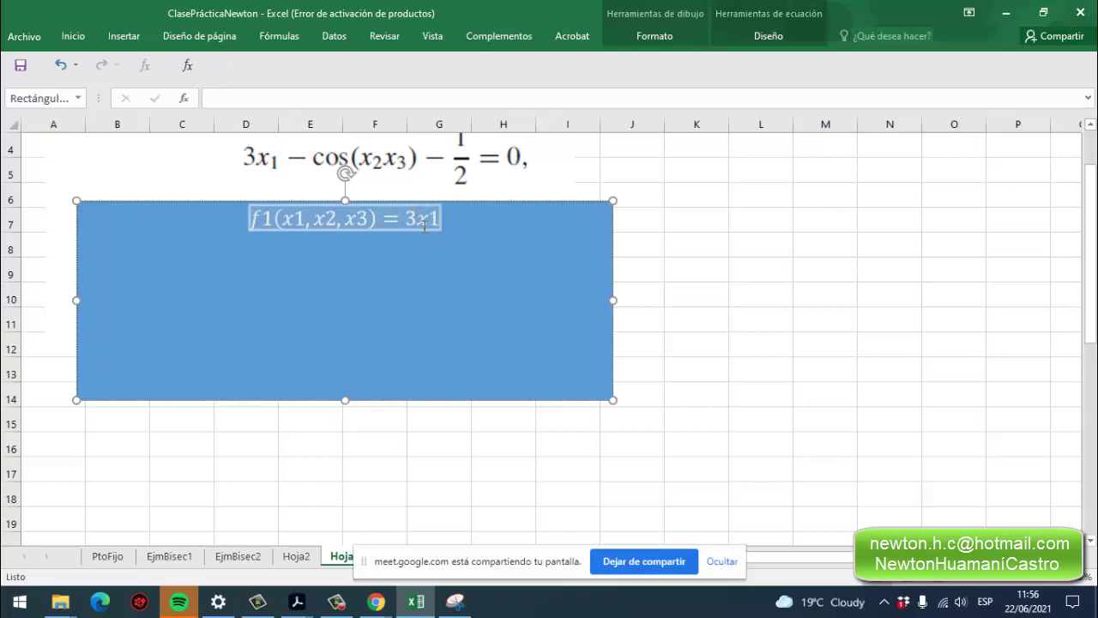
{"action": "type", "text": "-"}
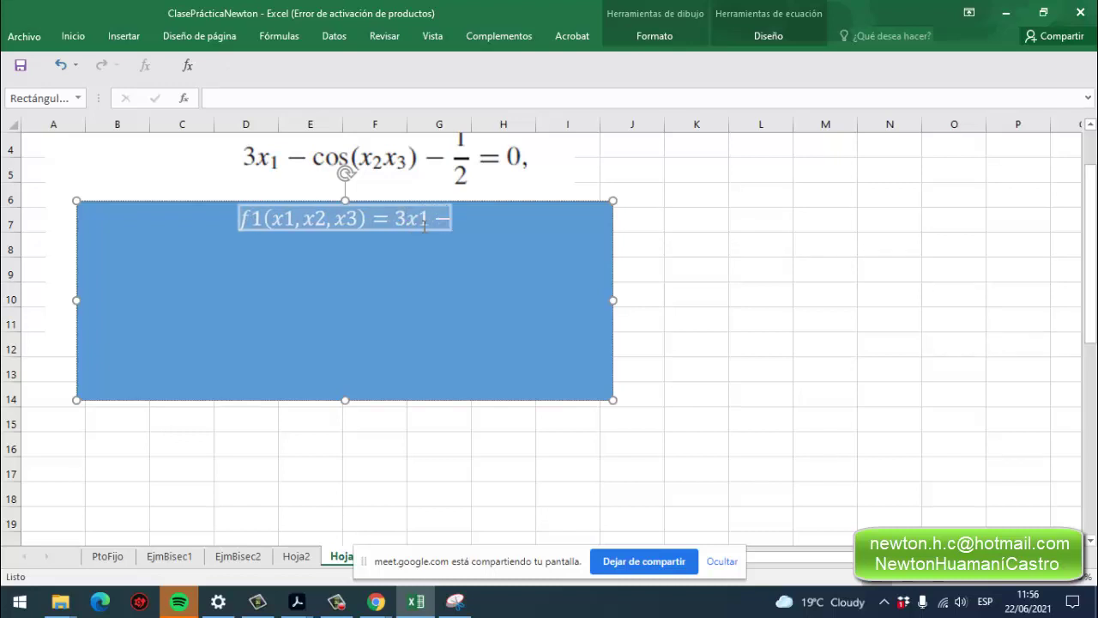
{"action": "type", "text": "cos"}
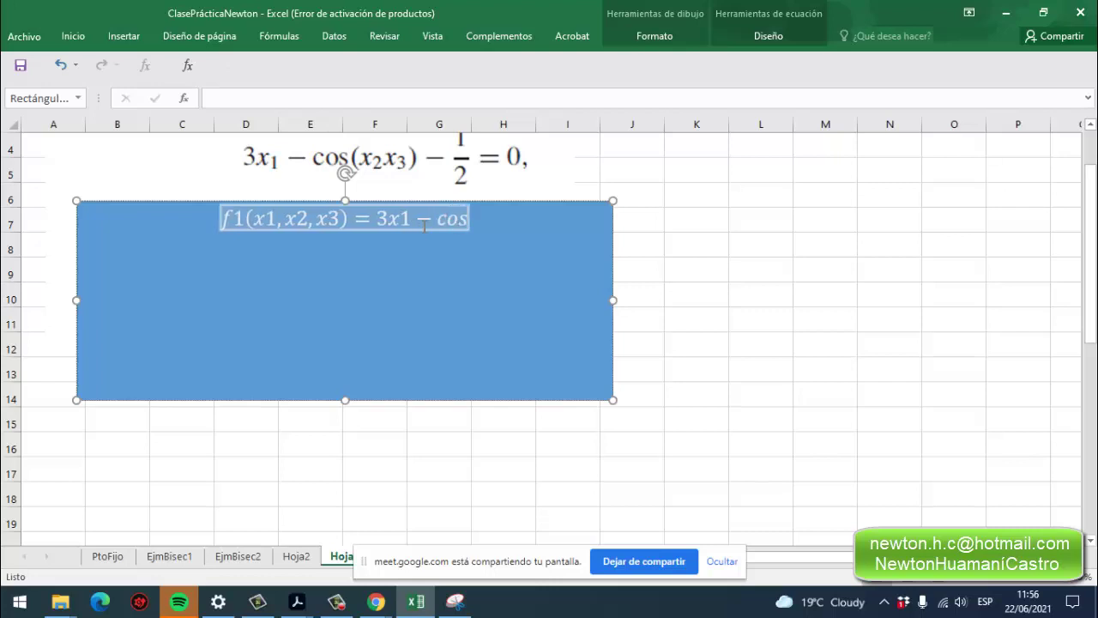
{"action": "type", "text": "(x"}
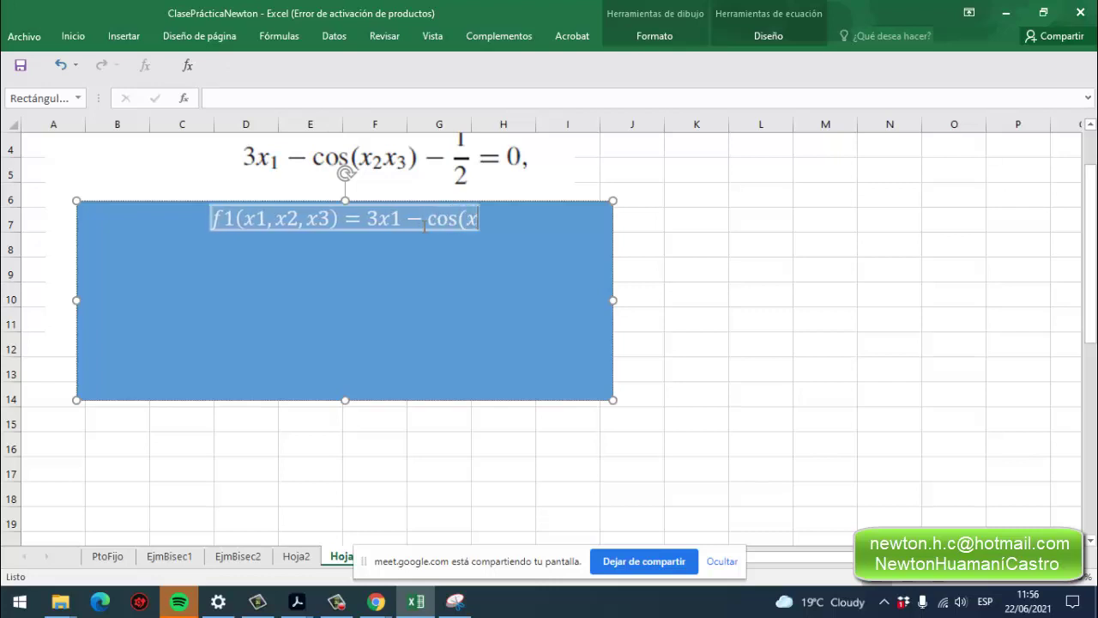
{"action": "type", "text": "2x3"}
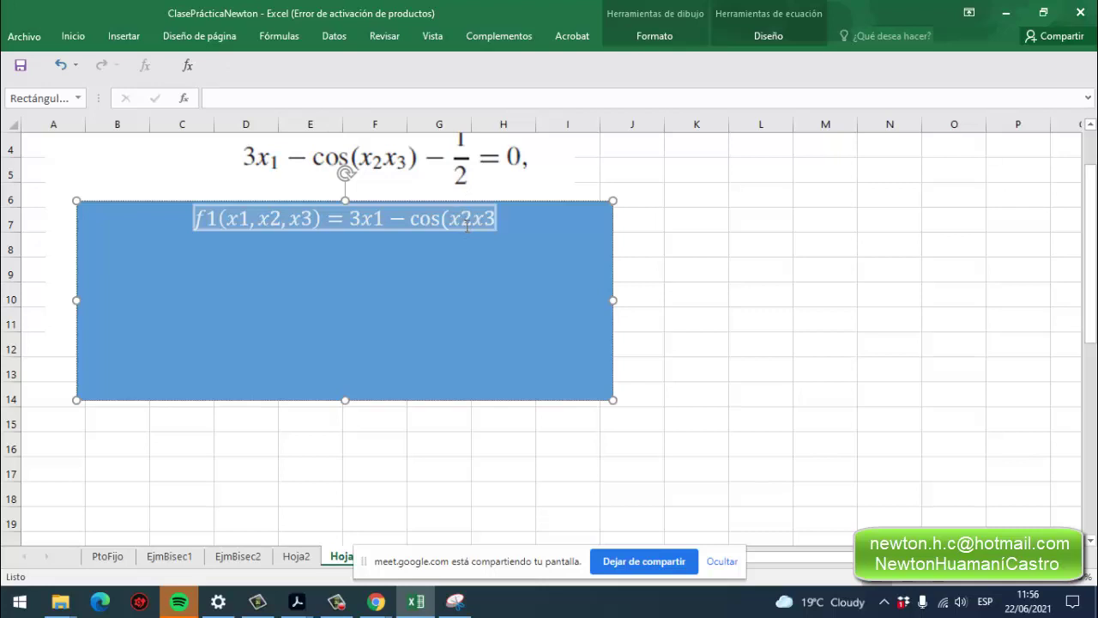
{"action": "type", "text": ")"}
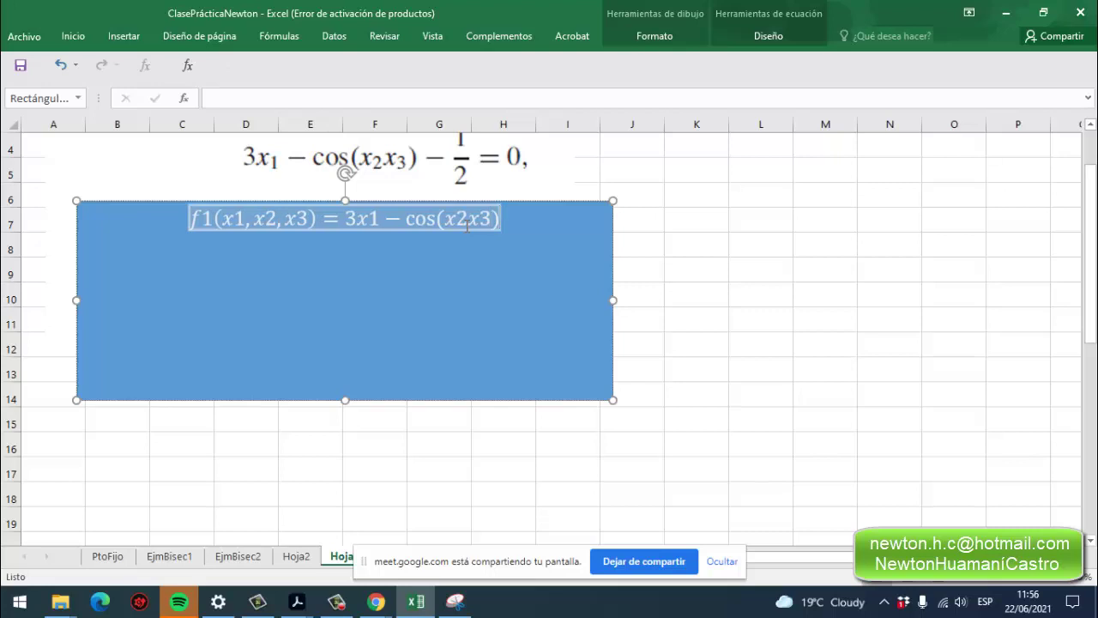
{"action": "type", "text": "-"}
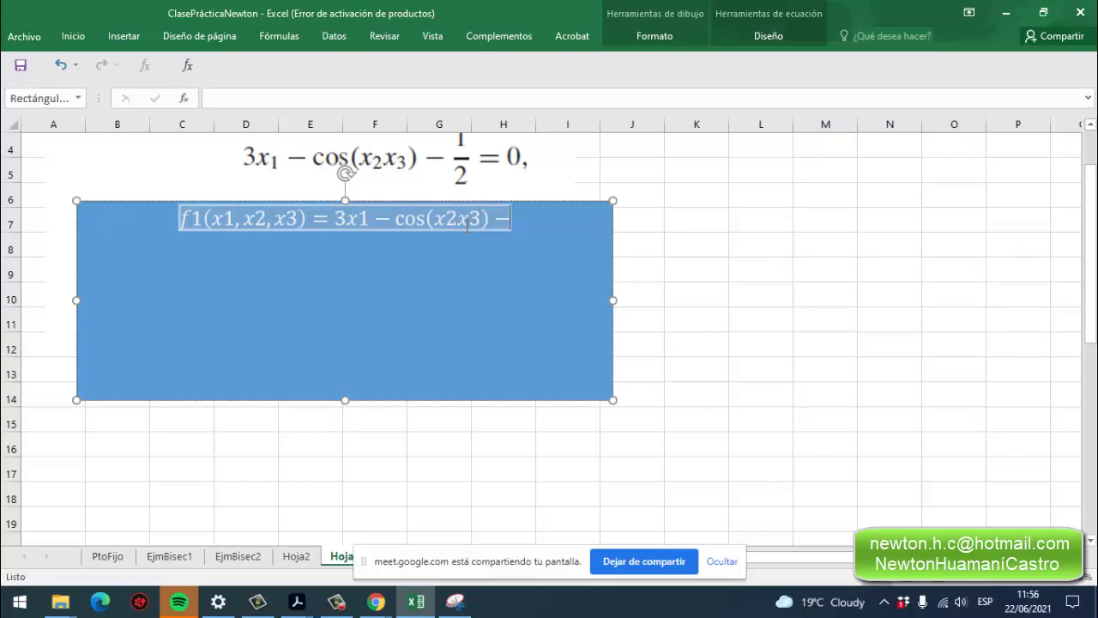
{"action": "type", "text": "1"}
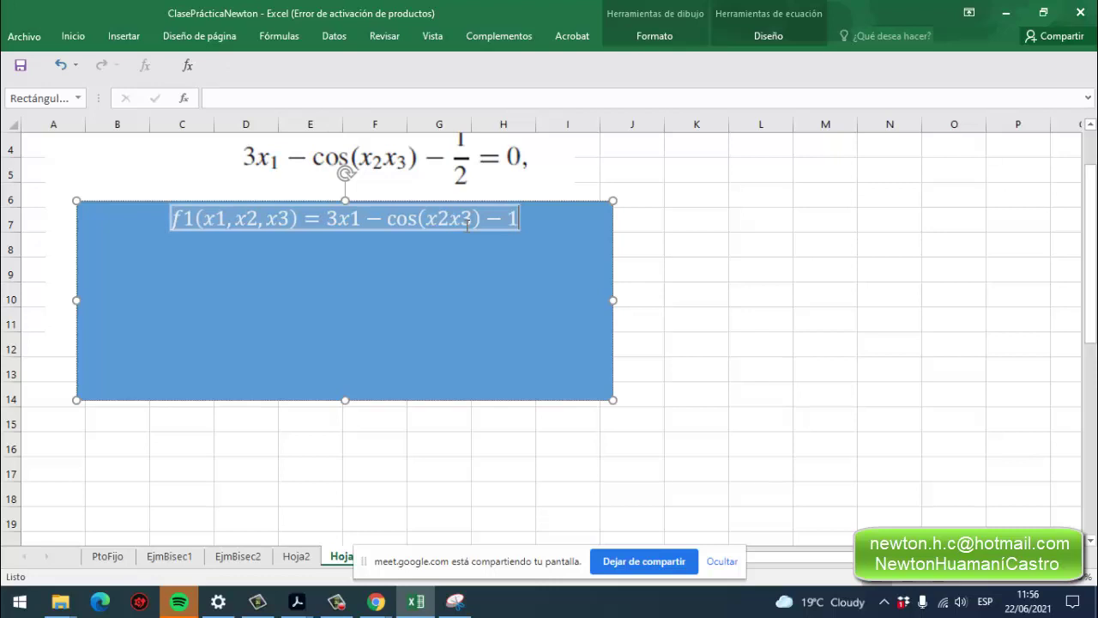
{"action": "type", "text": "/2"}
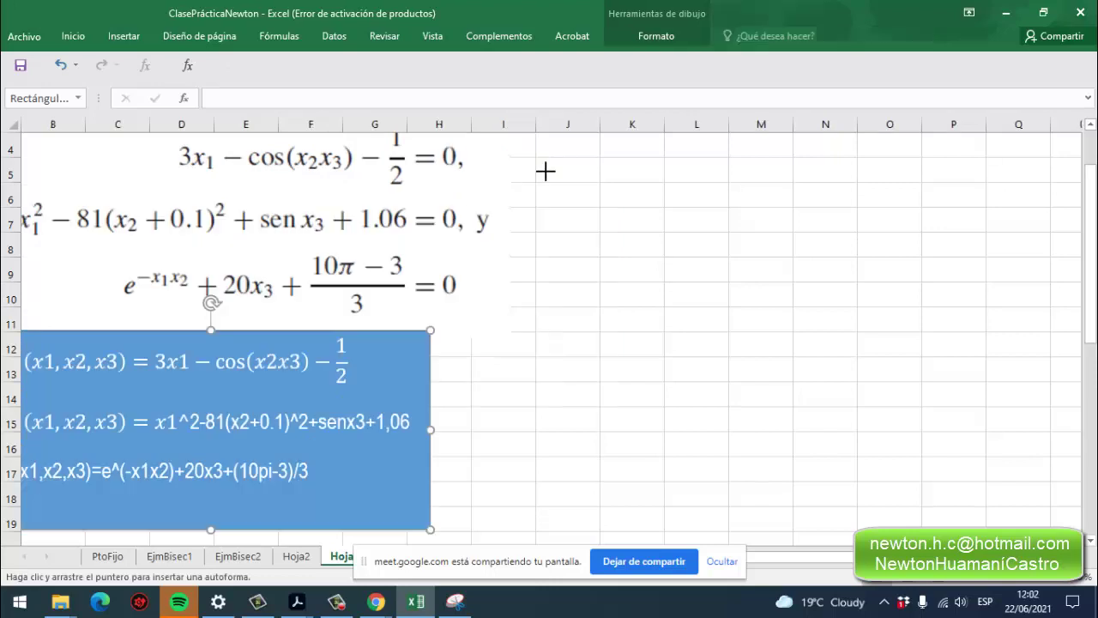
Draw a wide rectangle beside the equations picture, spanning about columns J to Q and rows 5 to 7.
{"action": "left_click_drag", "start_coordinate": [544, 163], "coordinate": [209, 227]}
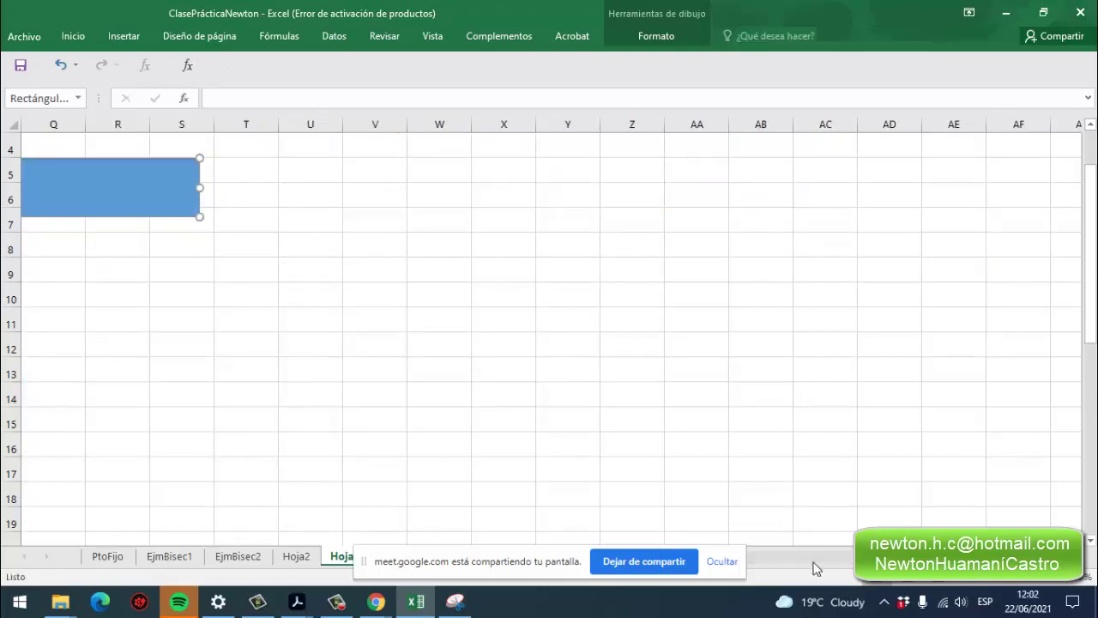
{"action": "left_click_drag", "start_coordinate": [912, 562], "coordinate": [779, 563]}
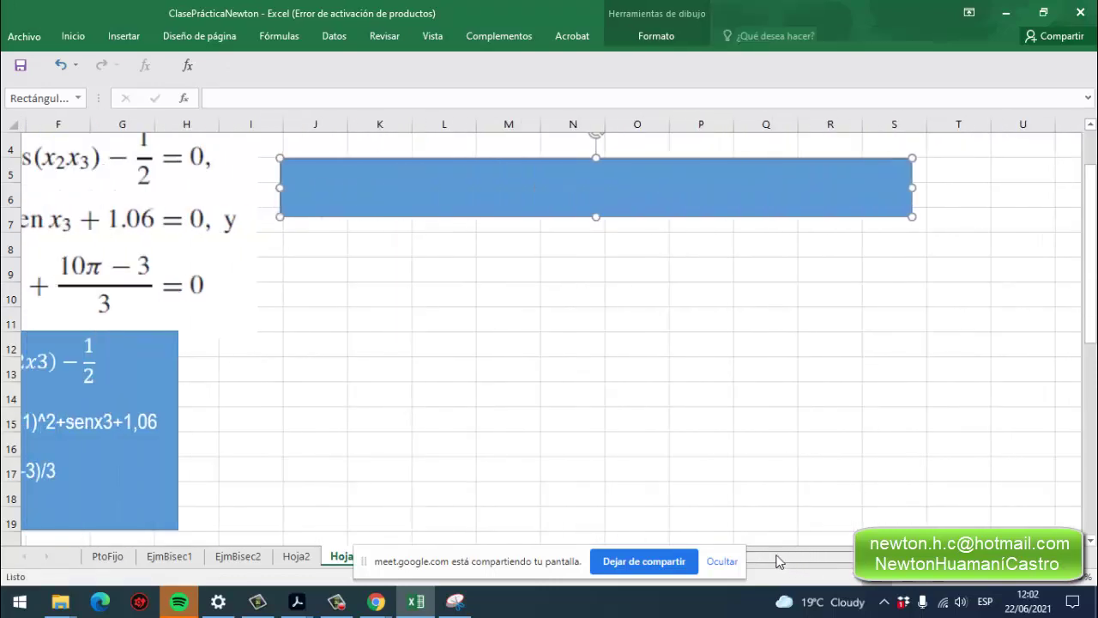
{"action": "left_click_drag", "start_coordinate": [907, 187], "coordinate": [801, 199]}
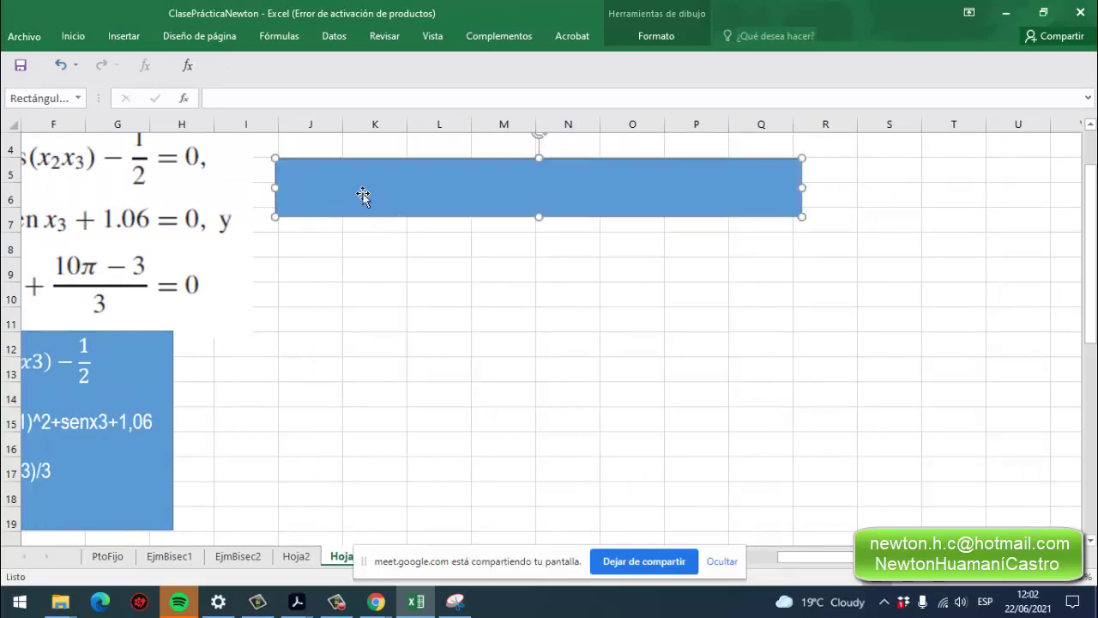
Enter the title "MÉTODO NEWTON PARA SISTEMAS NO LINEALES" in the new rectangle.
{"action": "type", "text": "m"}
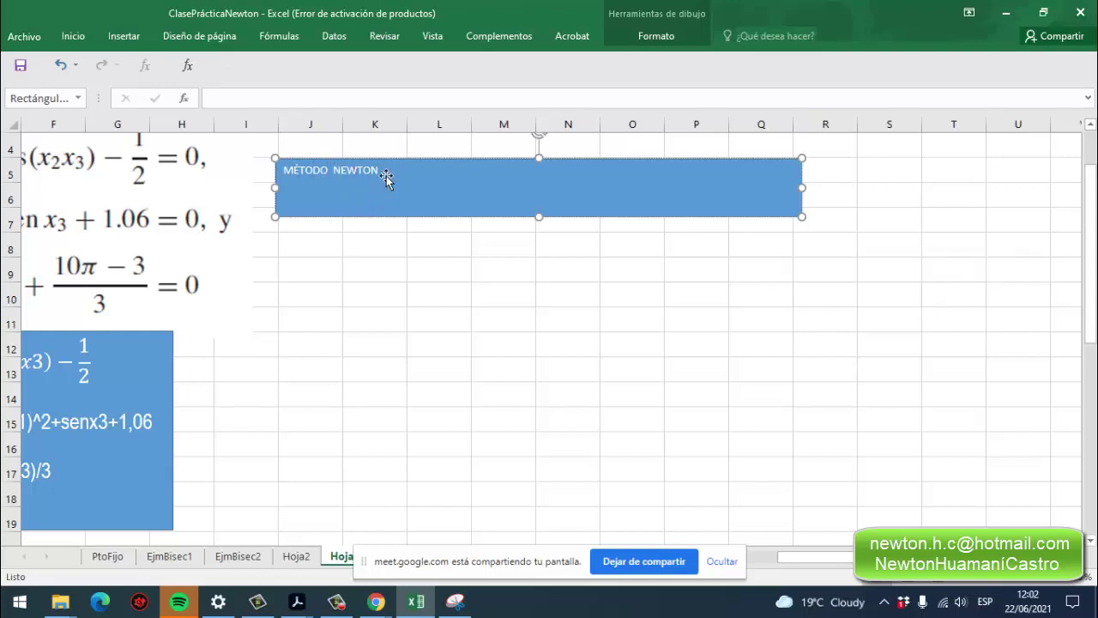
{"action": "left_click_drag", "start_coordinate": [386, 175], "coordinate": [314, 177]}
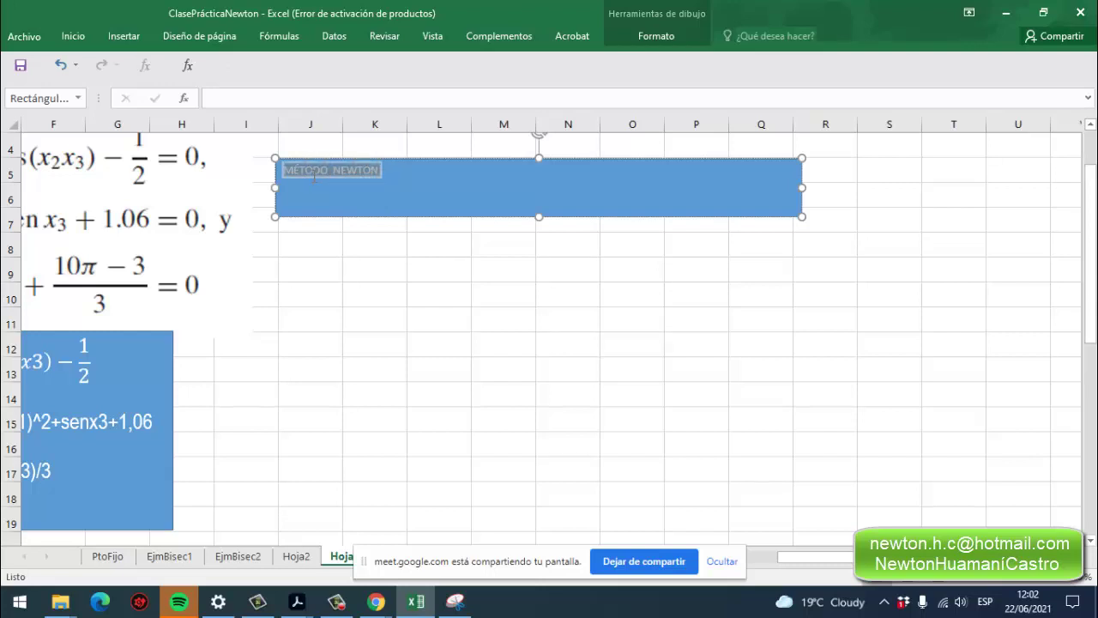
{"action": "key", "text": "Escape"}
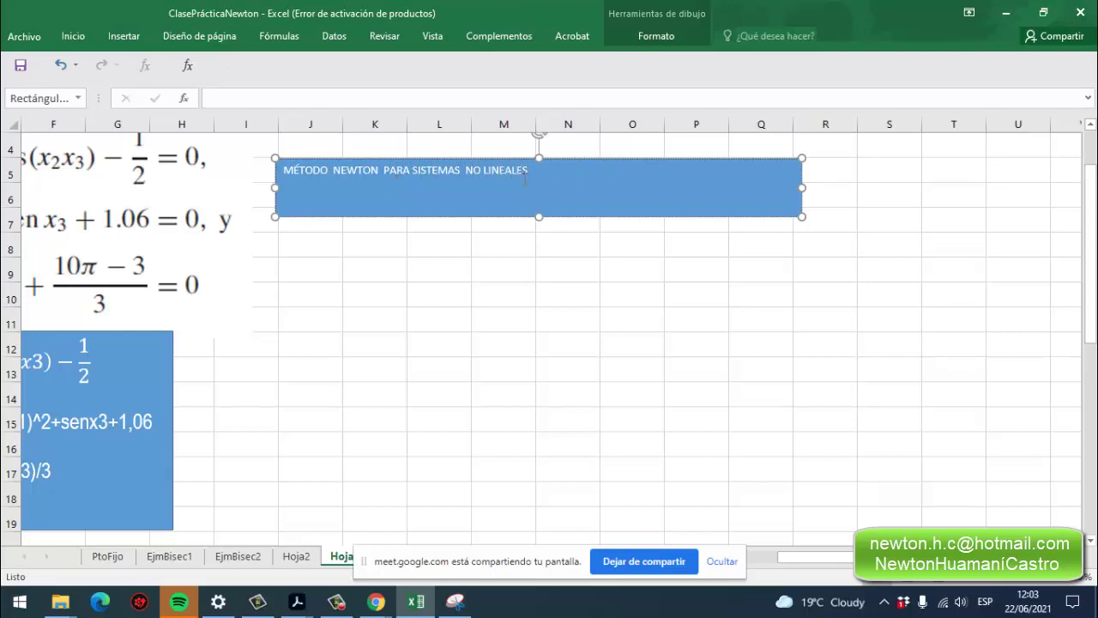
Format the title text "MÉTODO NEWTON PARA SISTEMAS NO LINEALES" in Arial Narrow, size 20.
{"action": "left_click_drag", "start_coordinate": [531, 177], "coordinate": [283, 175]}
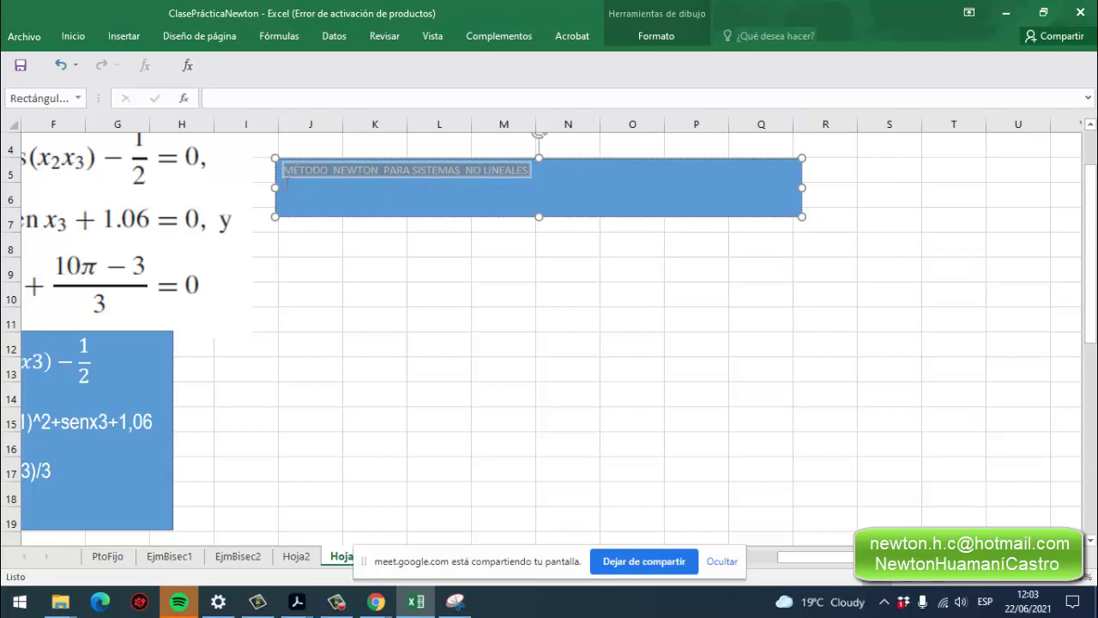
{"action": "right_click", "coordinate": [340, 175]}
{"action": "left_click", "coordinate": [386, 125]}
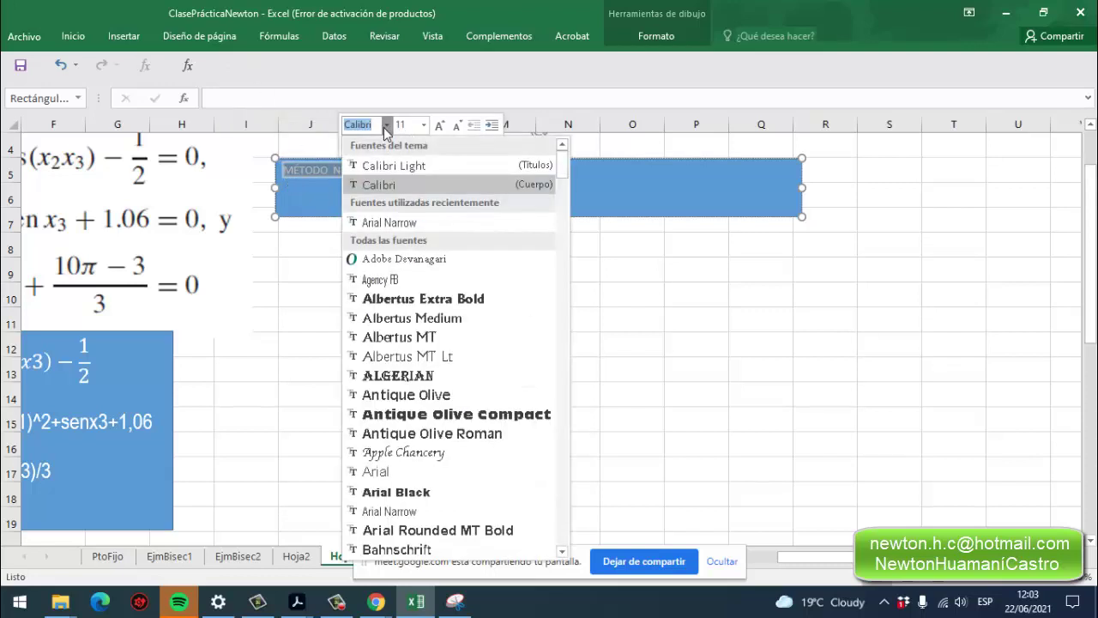
{"action": "key", "text": "Escape"}
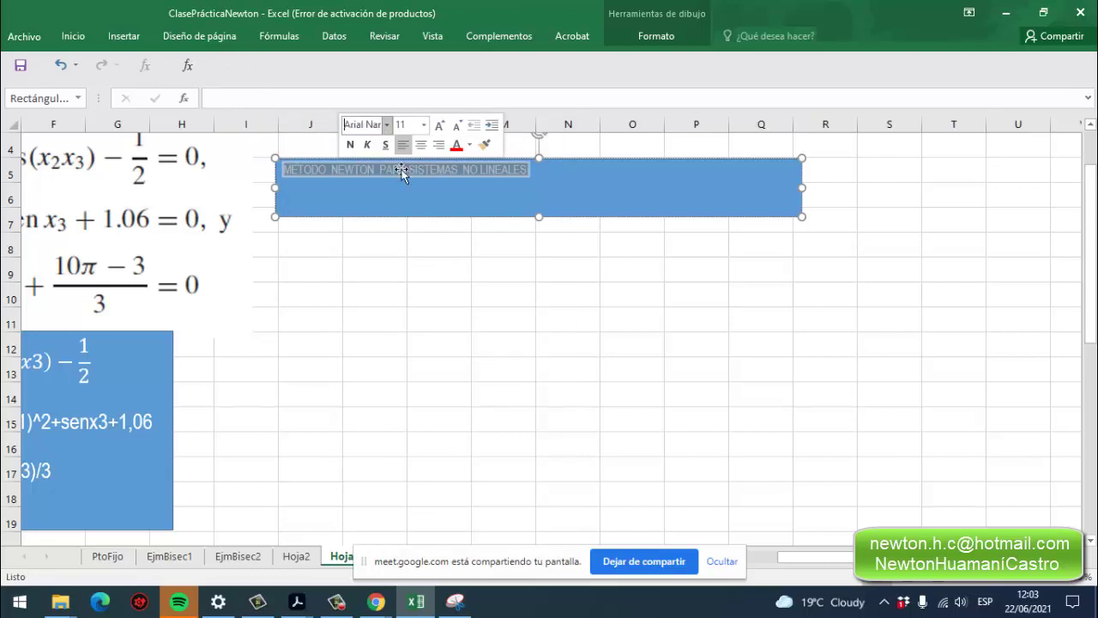
{"action": "left_click", "coordinate": [423, 124]}
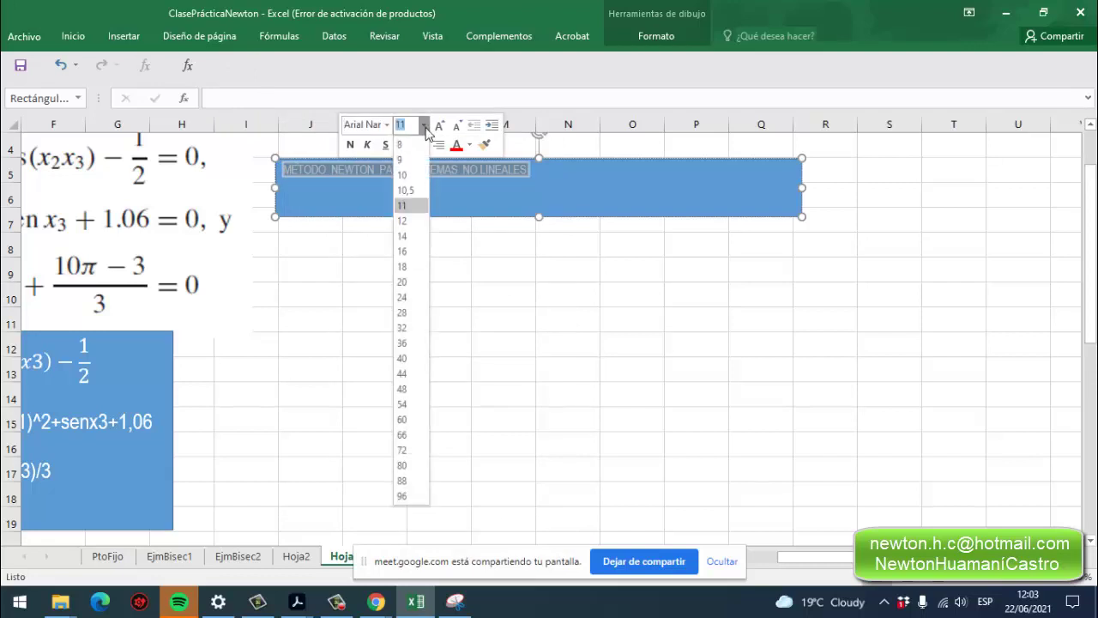
{"action": "left_click", "coordinate": [402, 282]}
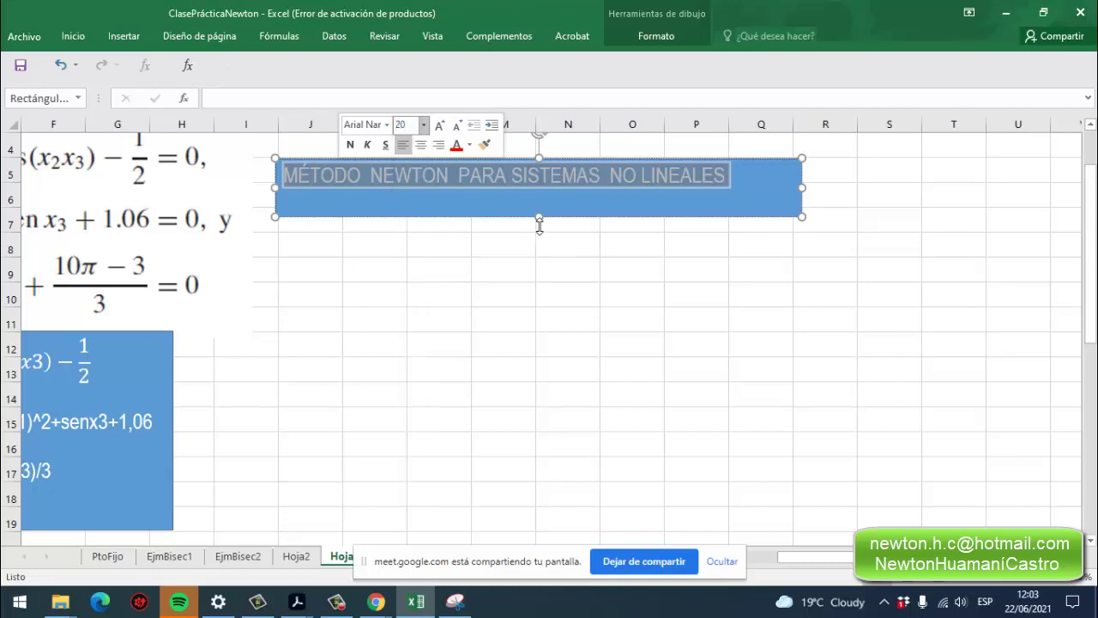
Shrink the title rectangle's height and width to fit its text, spanning about columns J to P and rows 5 to 6.
{"action": "left_click_drag", "start_coordinate": [538, 218], "coordinate": [539, 194]}
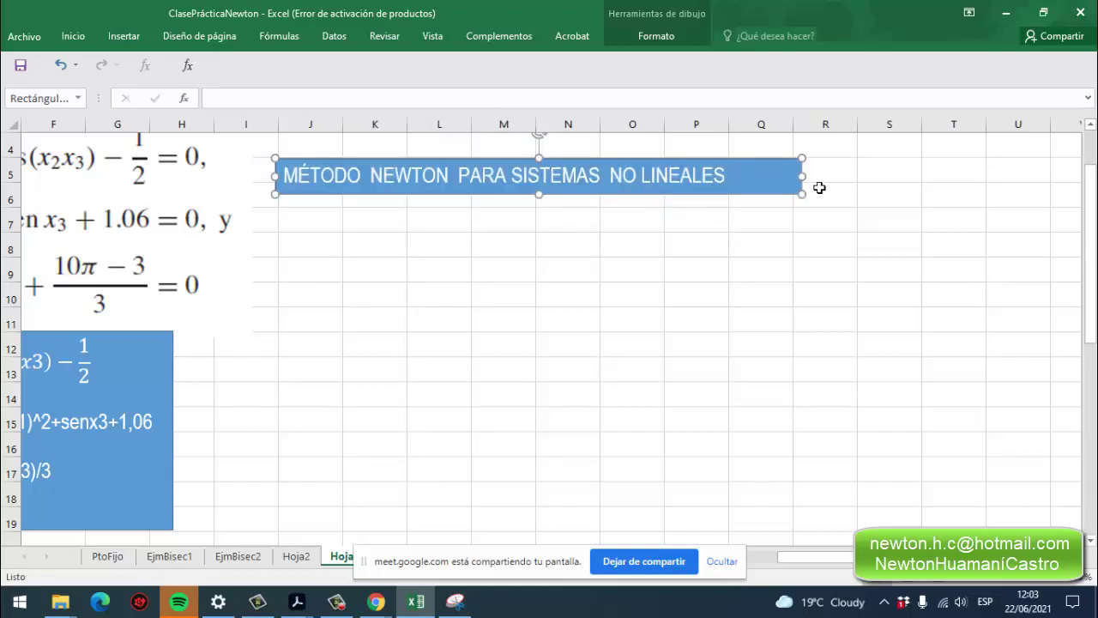
{"action": "left_click_drag", "start_coordinate": [811, 182], "coordinate": [746, 182]}
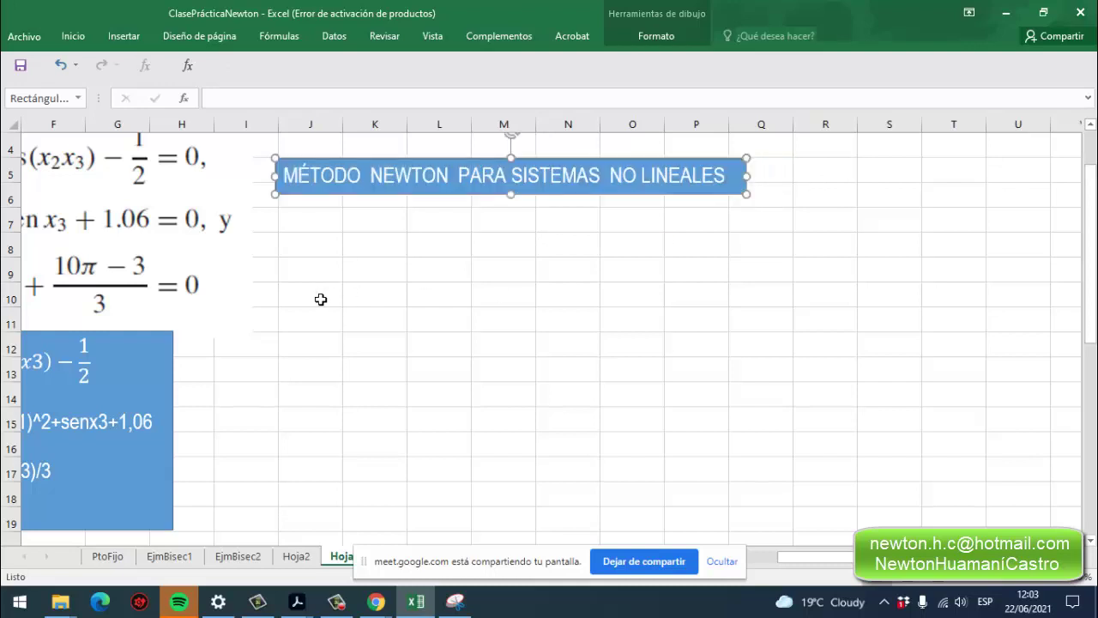
{"action": "left_click", "coordinate": [319, 282]}
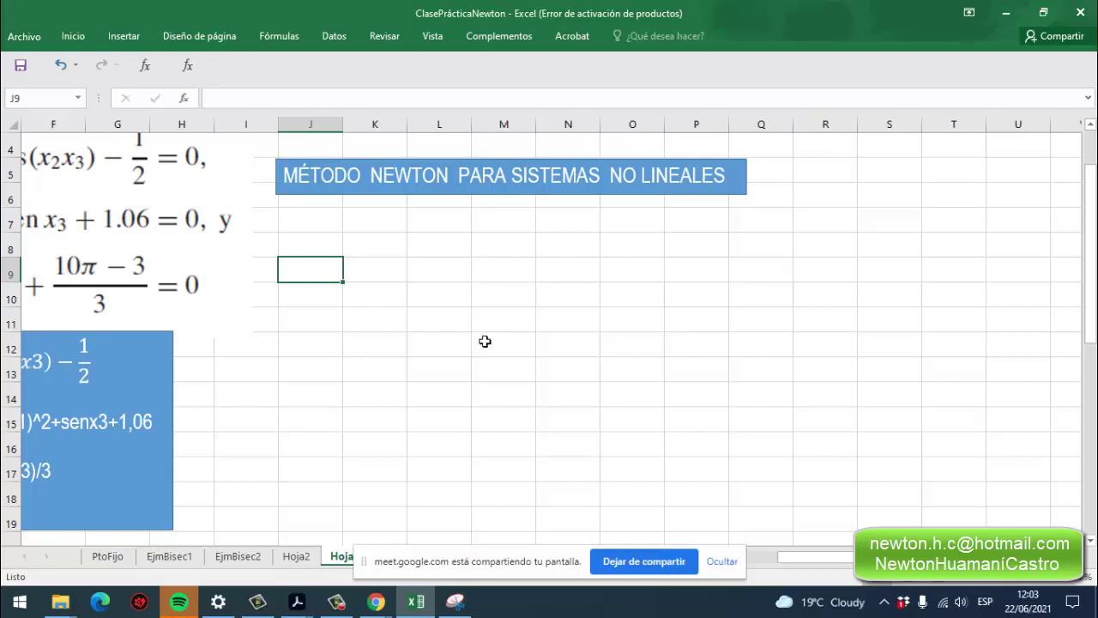
Review the equations picture, the f1 to f3 definitions and the free space beside and below them on the worksheet.
{"action": "left_click_drag", "start_coordinate": [784, 558], "coordinate": [662, 538]}
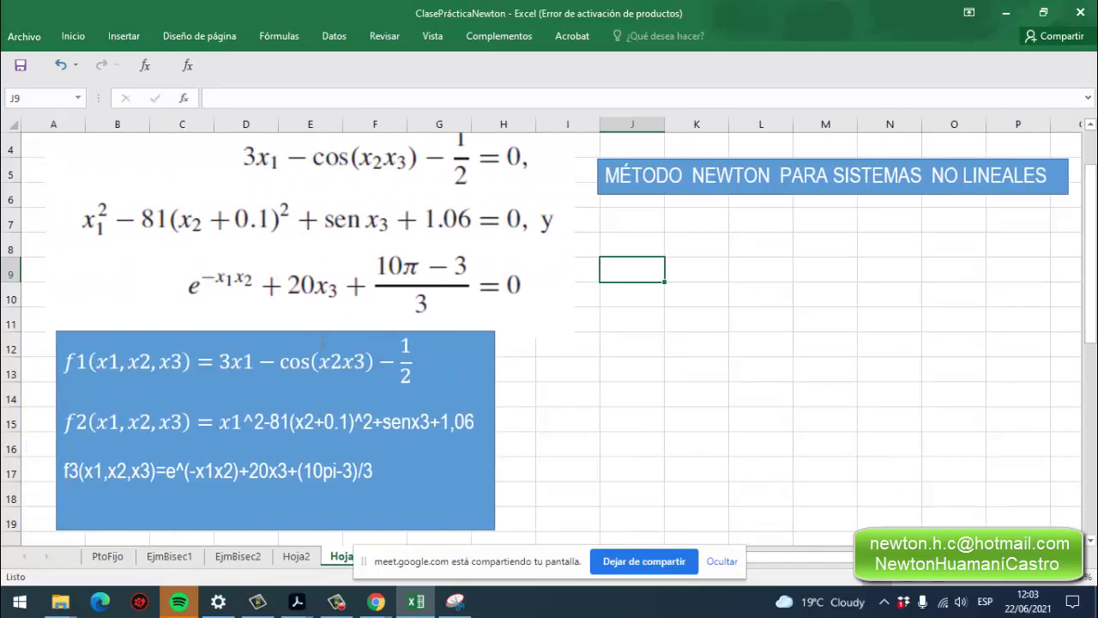
{"action": "scroll", "coordinate": [307, 338], "scroll_direction": "down", "scroll_amount": 1}
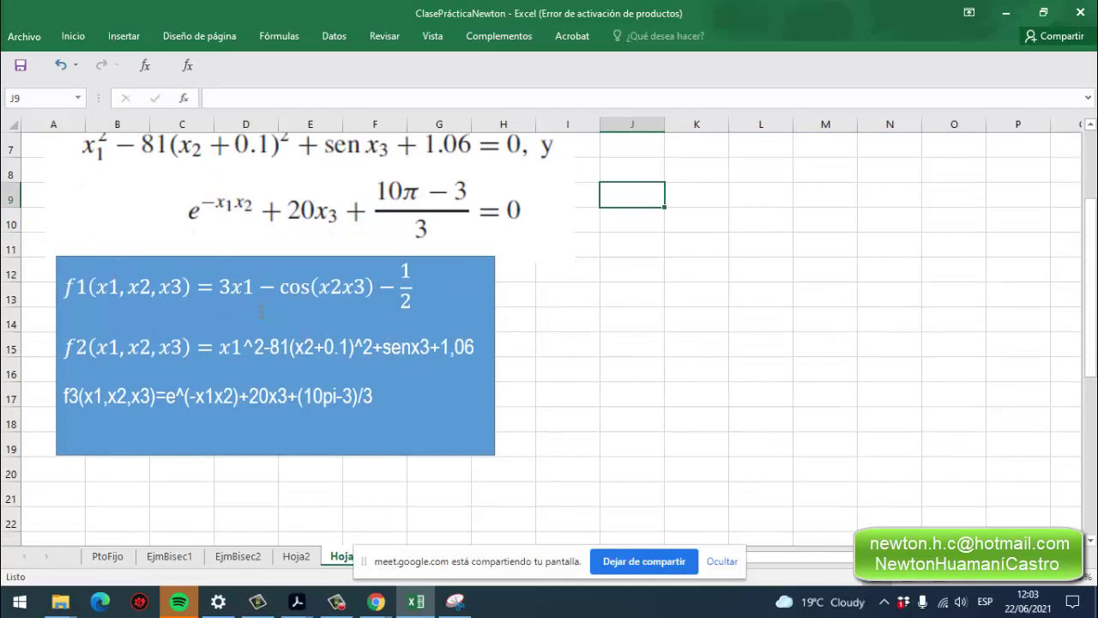
{"action": "scroll", "coordinate": [228, 315], "scroll_direction": "up", "scroll_amount": 1}
{"action": "scroll", "coordinate": [240, 313], "scroll_direction": "down", "scroll_amount": 2}
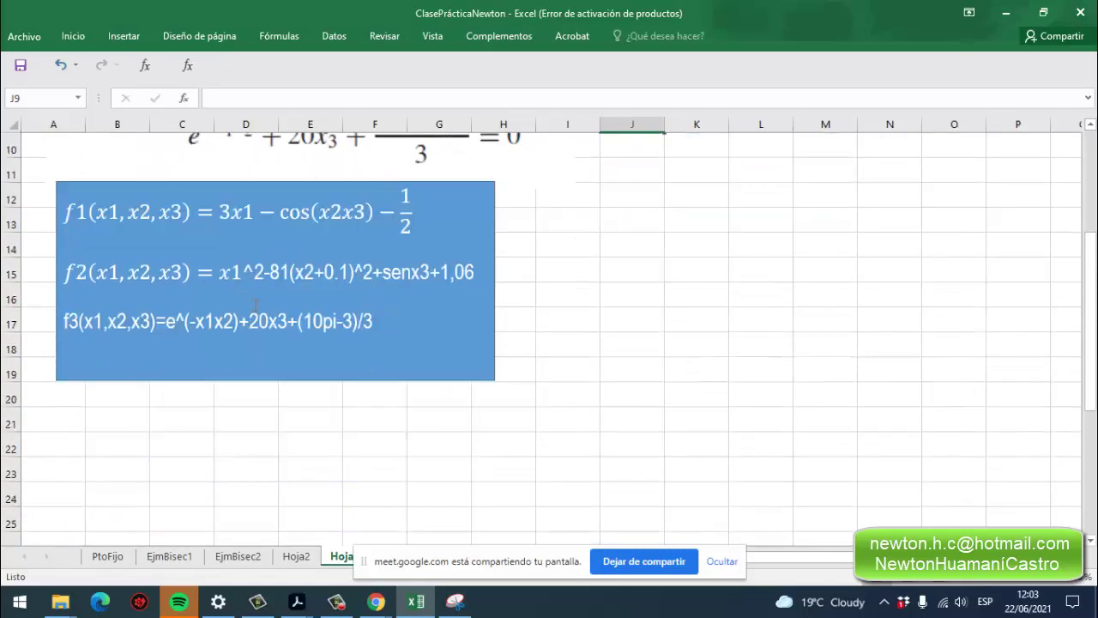
{"action": "scroll", "coordinate": [253, 311], "scroll_direction": "up", "scroll_amount": 3}
{"action": "scroll", "coordinate": [253, 311], "scroll_direction": "down", "scroll_amount": 1}
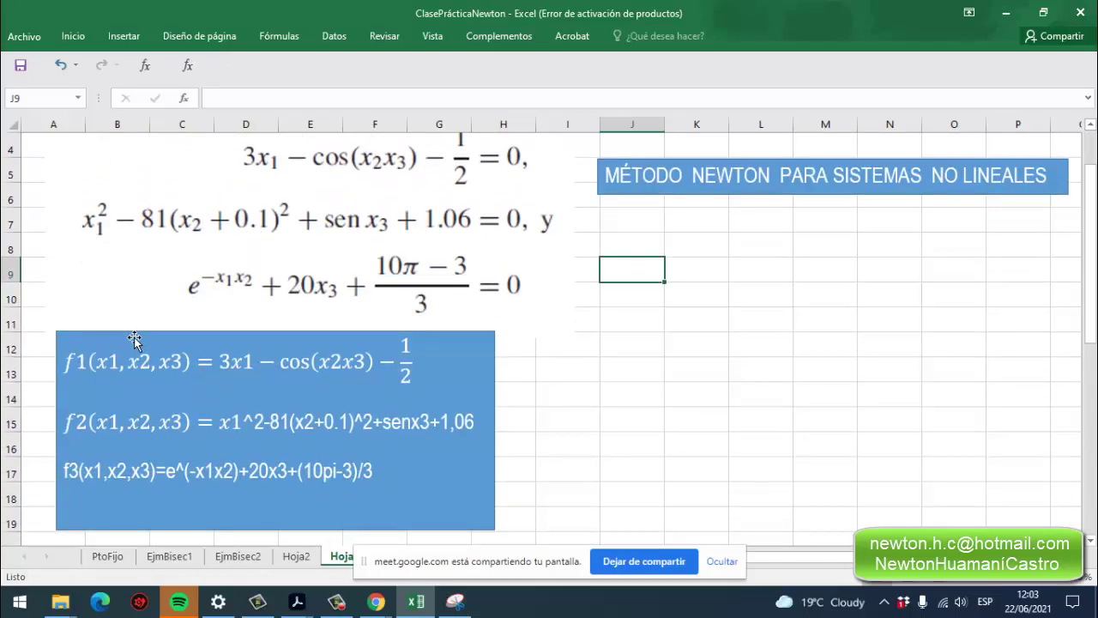
{"action": "scroll", "coordinate": [127, 401], "scroll_direction": "down", "scroll_amount": 1}
{"action": "scroll", "coordinate": [225, 392], "scroll_direction": "up", "scroll_amount": 2}
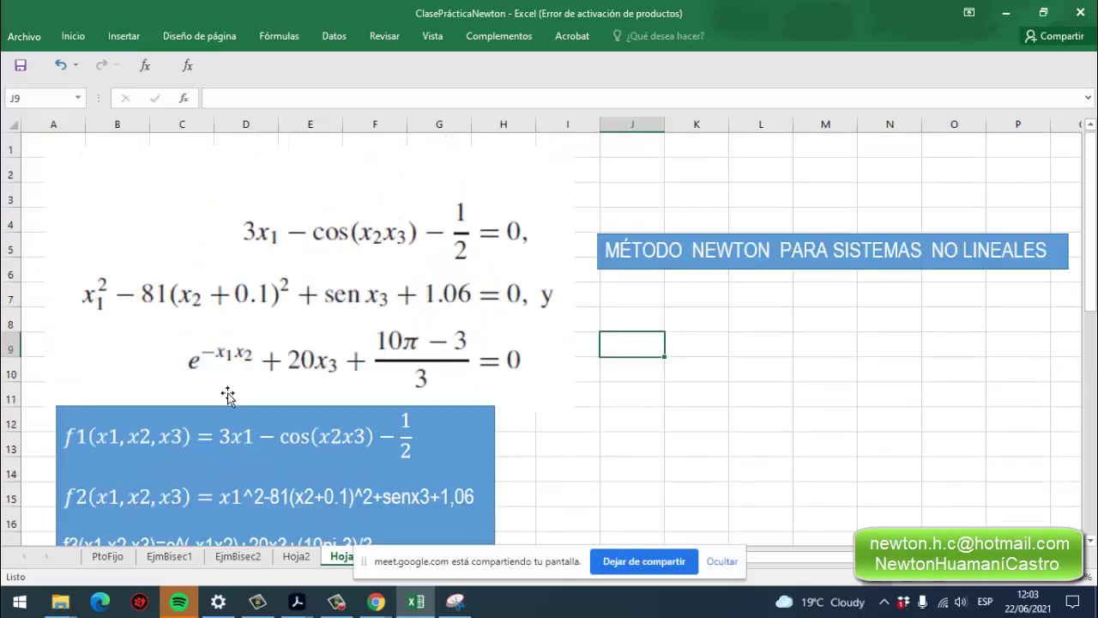
{"action": "left_click_drag", "start_coordinate": [814, 558], "coordinate": [867, 558]}
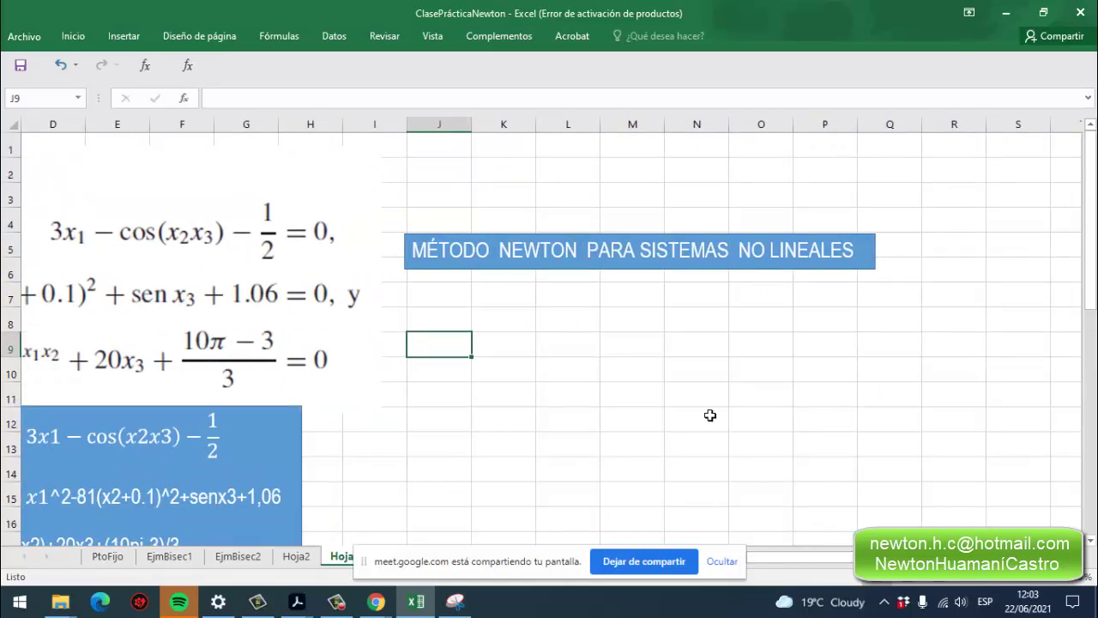
{"action": "scroll", "coordinate": [686, 403], "scroll_direction": "down", "scroll_amount": 1}
{"action": "scroll", "coordinate": [635, 390], "scroll_direction": "up", "scroll_amount": 1}
{"action": "scroll", "coordinate": [616, 392], "scroll_direction": "down", "scroll_amount": 2}
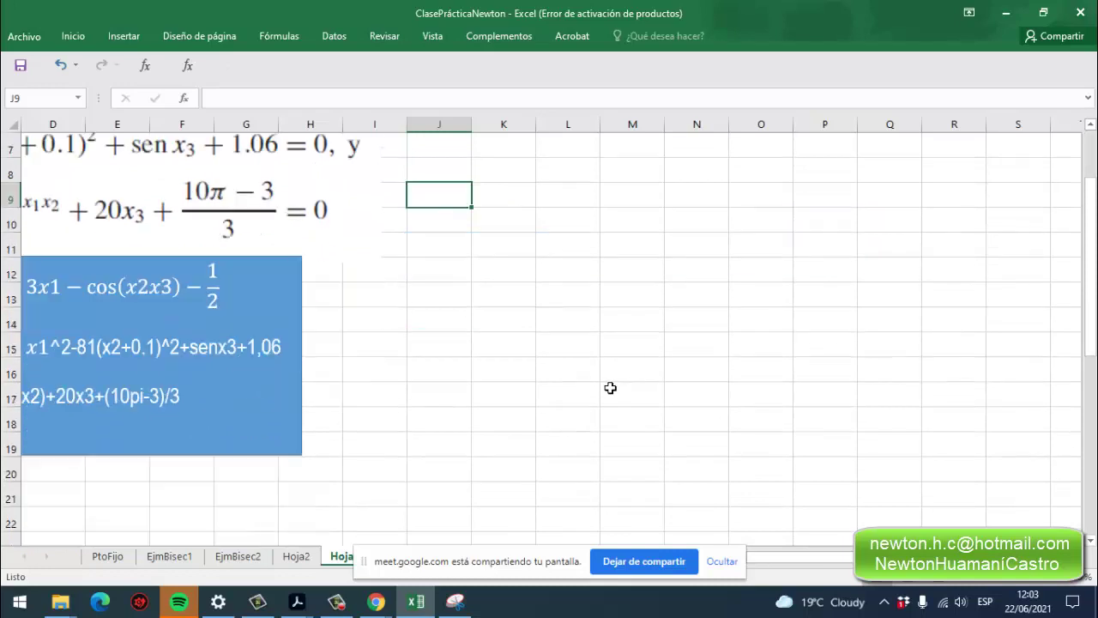
{"action": "left_click_drag", "start_coordinate": [812, 559], "coordinate": [767, 558]}
{"action": "scroll", "coordinate": [593, 417], "scroll_direction": "down", "scroll_amount": 3}
{"action": "scroll", "coordinate": [591, 413], "scroll_direction": "down", "scroll_amount": 1}
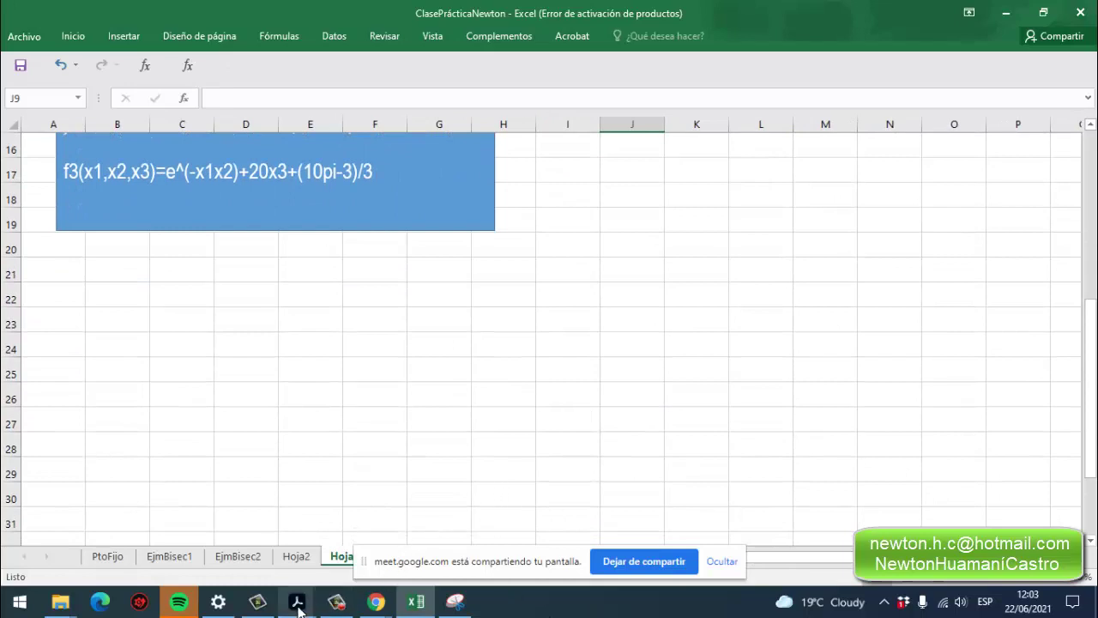
Switch to the ANALISIS_NUMERICO PDF in Acrobat and examine Example 1's system, its function definitions and its Jacobian matrix.
{"action": "mouse_move", "coordinate": [301, 604]}
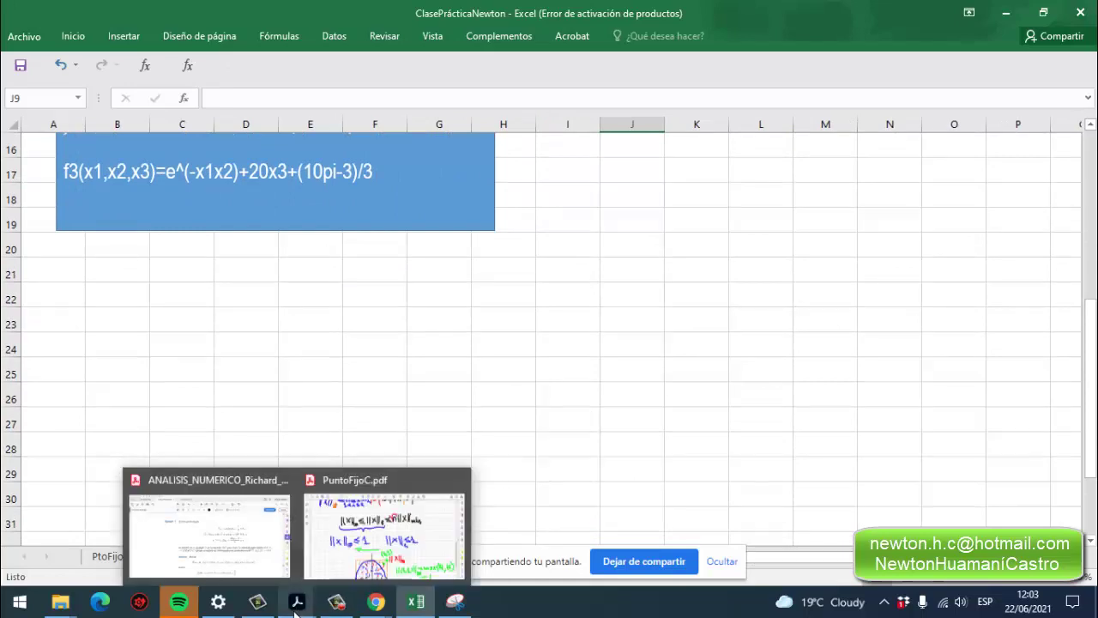
{"action": "left_click", "coordinate": [249, 559]}
{"action": "scroll", "coordinate": [407, 387], "scroll_direction": "down", "scroll_amount": 10}
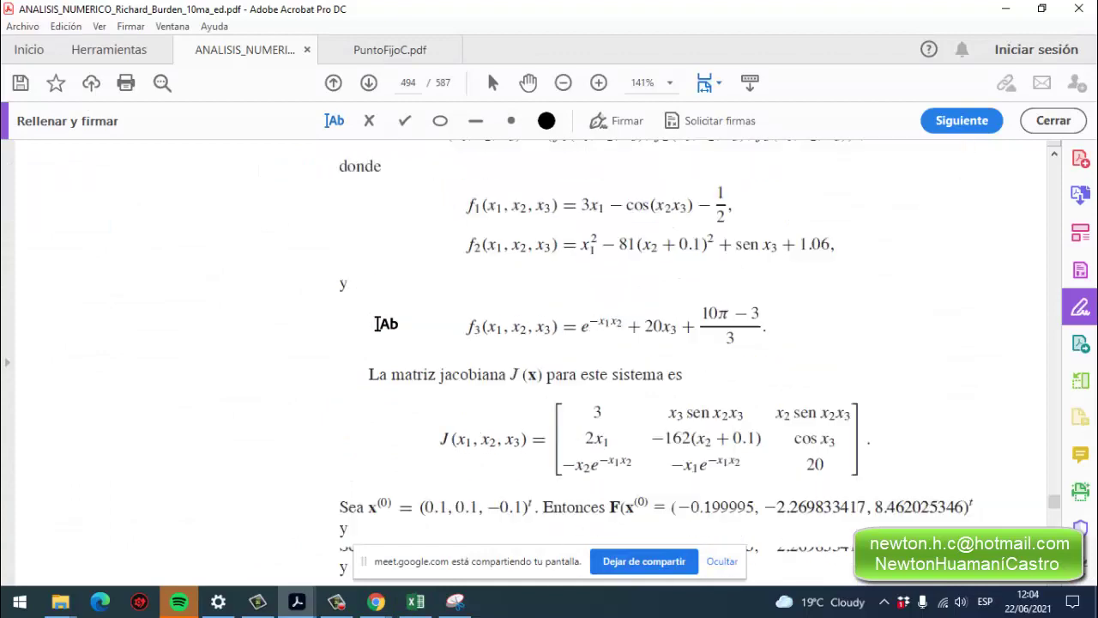
{"action": "scroll", "coordinate": [391, 299], "scroll_direction": "up", "scroll_amount": 7}
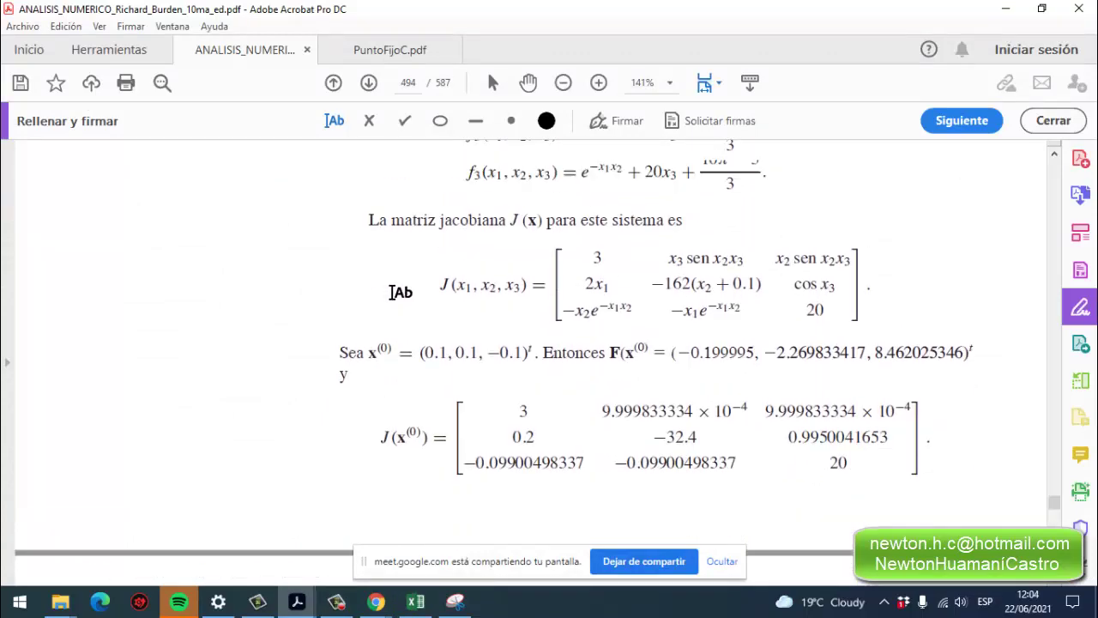
{"action": "scroll", "coordinate": [392, 293], "scroll_direction": "up", "scroll_amount": 3}
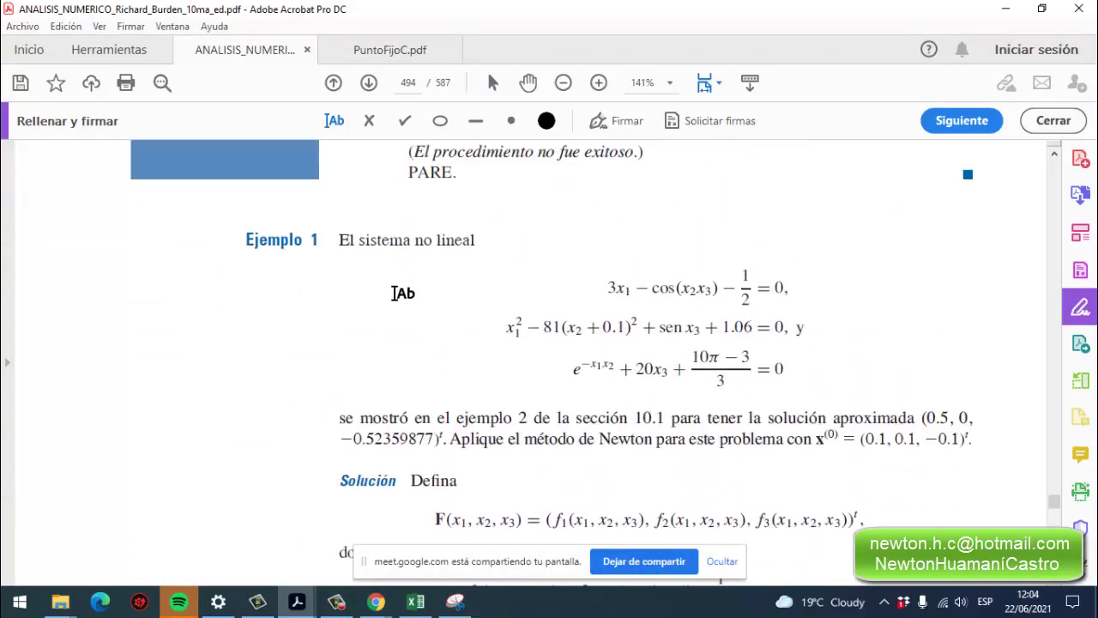
{"action": "scroll", "coordinate": [392, 294], "scroll_direction": "down", "scroll_amount": 6}
{"action": "scroll", "coordinate": [404, 305], "scroll_direction": "down", "scroll_amount": 2}
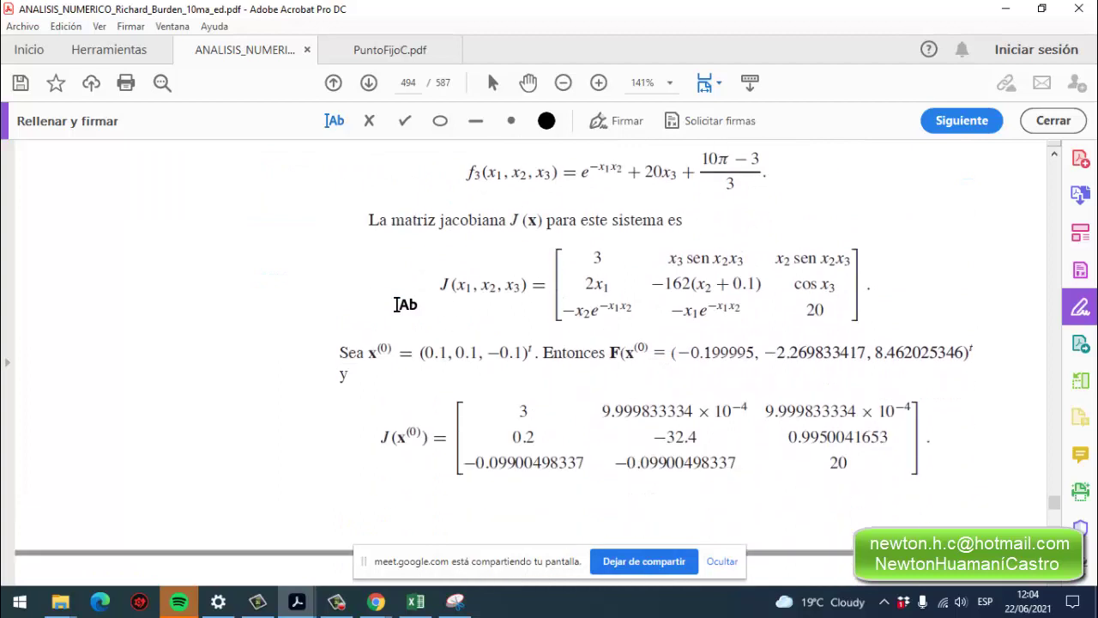
{"action": "scroll", "coordinate": [397, 305], "scroll_direction": "up", "scroll_amount": 5}
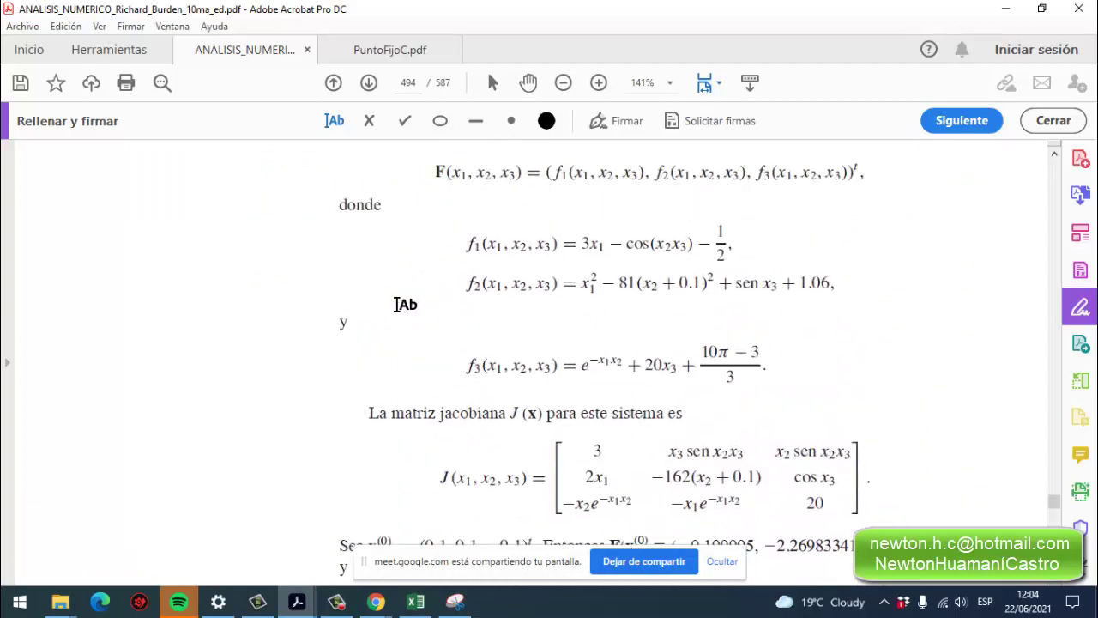
{"action": "scroll", "coordinate": [397, 306], "scroll_direction": "down", "scroll_amount": 2}
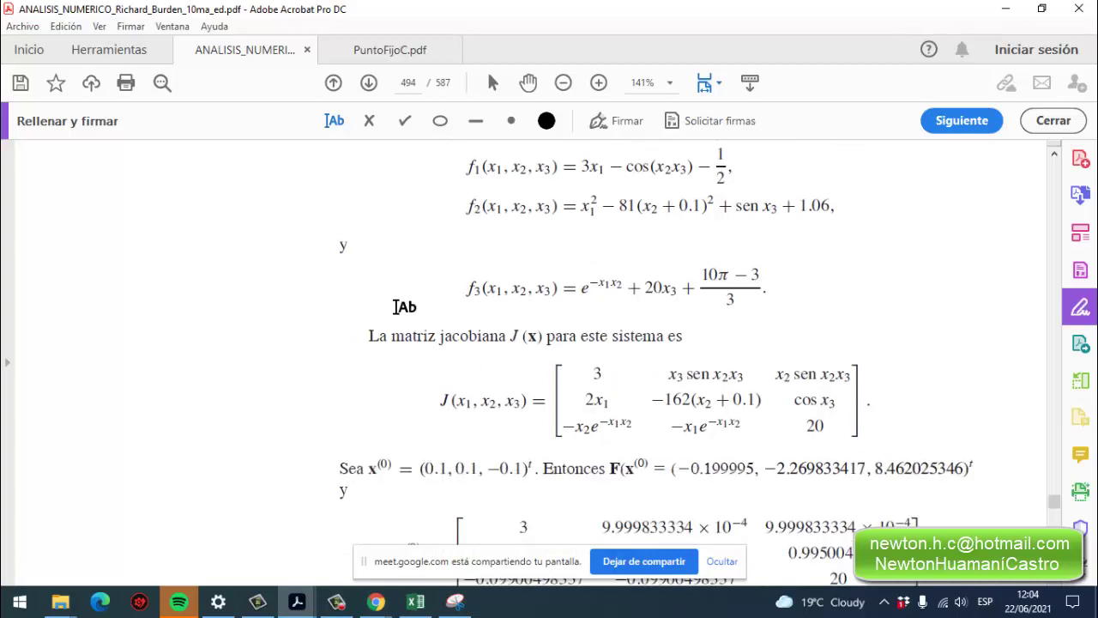
{"action": "scroll", "coordinate": [329, 271], "scroll_direction": "down", "scroll_amount": 5}
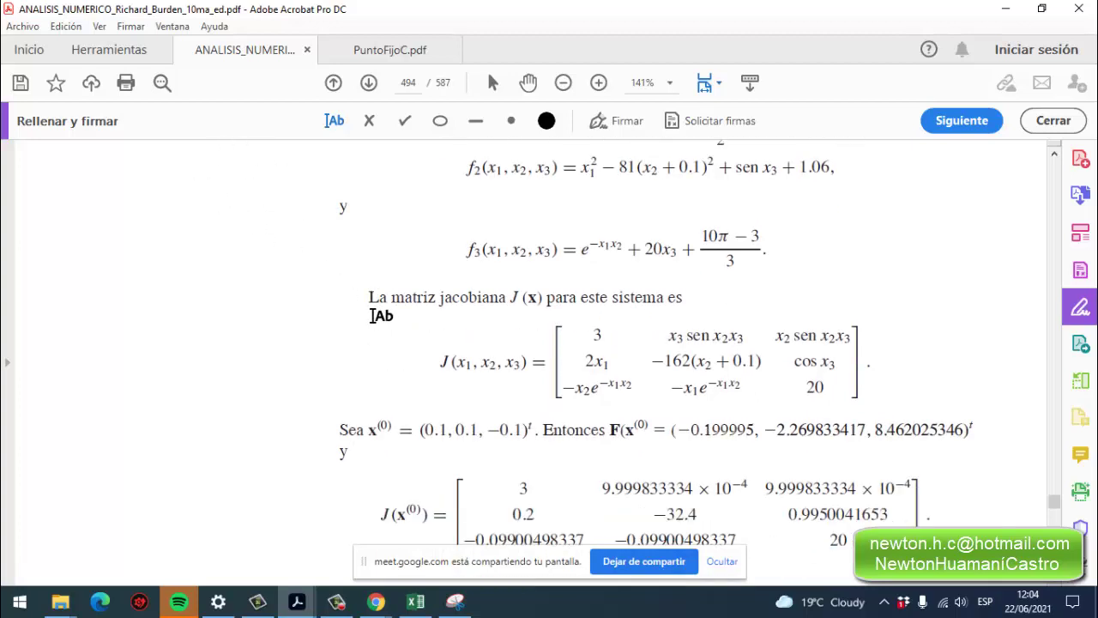
{"action": "scroll", "coordinate": [326, 274], "scroll_direction": "up", "scroll_amount": 10}
{"action": "scroll", "coordinate": [315, 271], "scroll_direction": "up", "scroll_amount": 5}
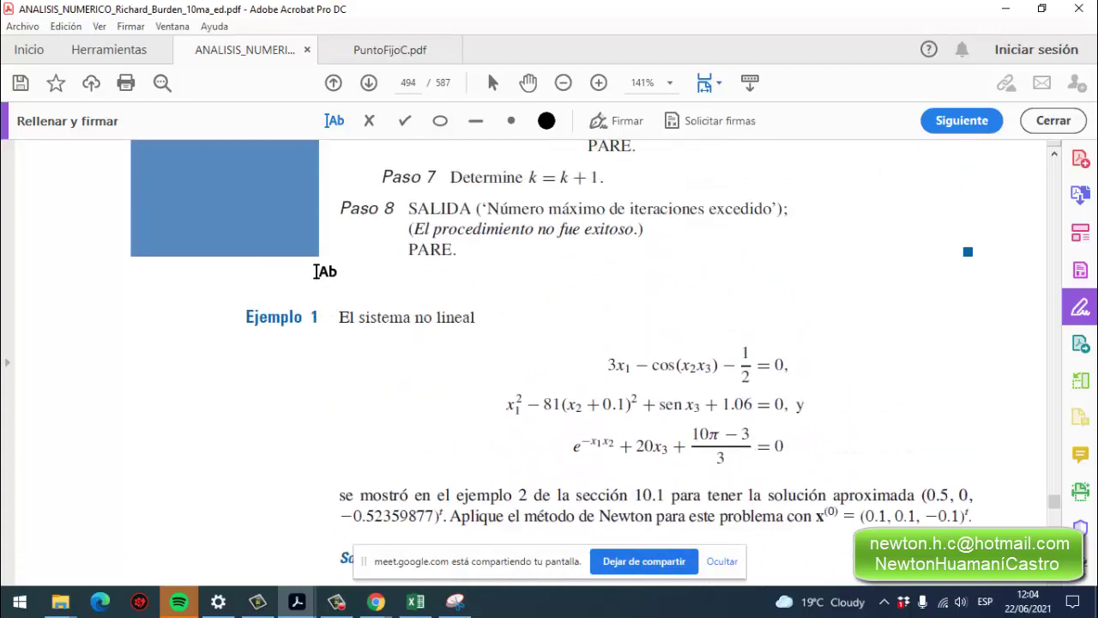
{"action": "scroll", "coordinate": [311, 267], "scroll_direction": "down", "scroll_amount": 9}
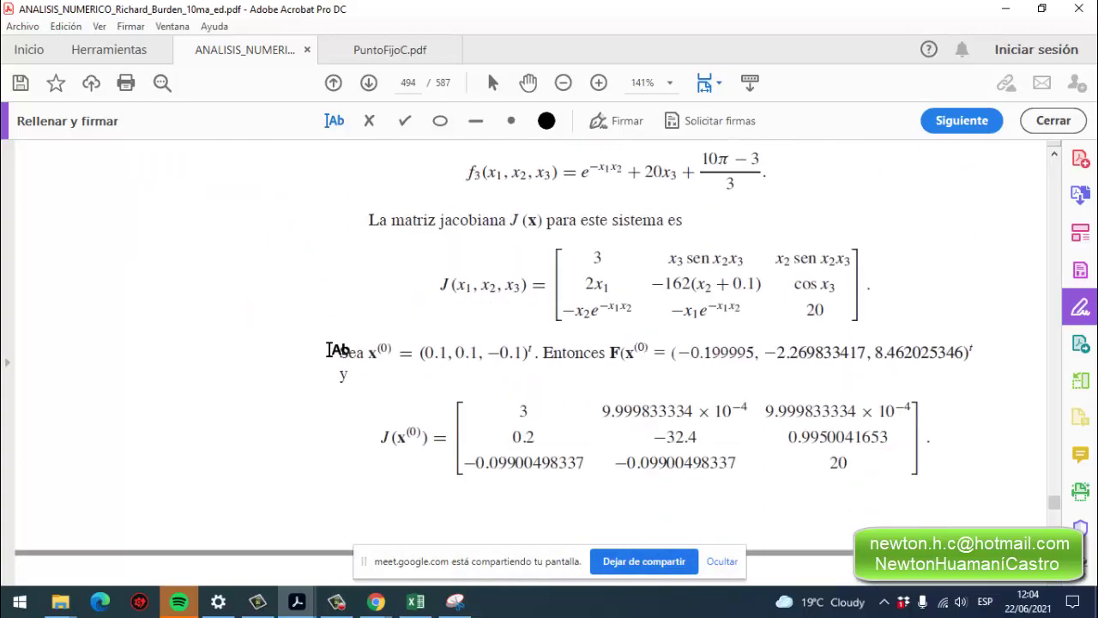
Capture the J(x1,x2,x3) Jacobian matrix from the PDF page with the Snipping Tool and copy the snip.
{"action": "left_click", "coordinate": [453, 602]}
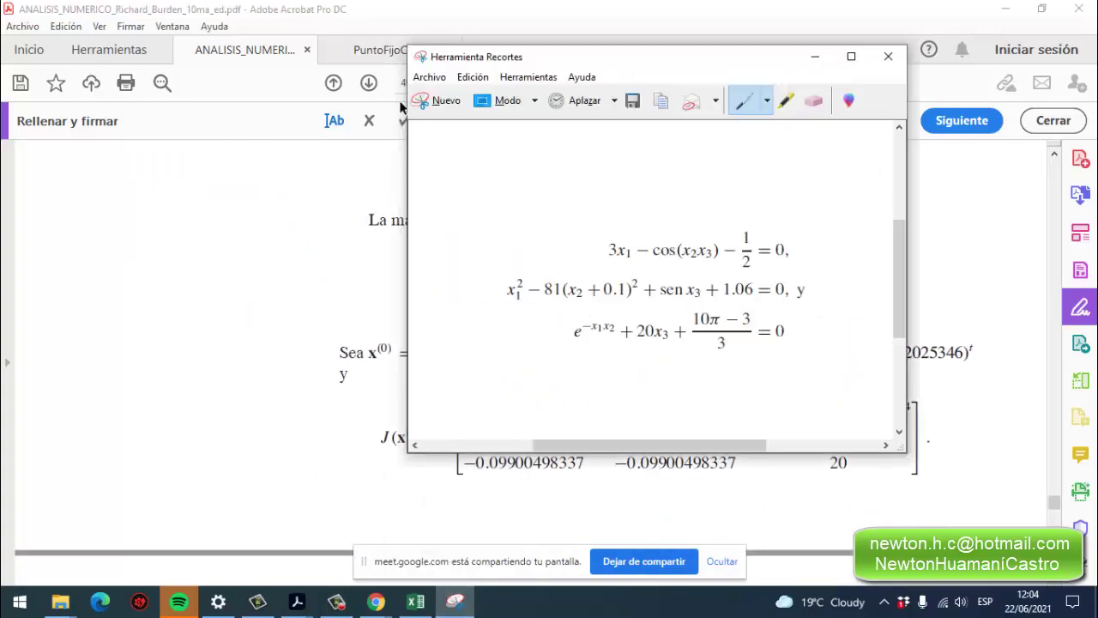
{"action": "left_click", "coordinate": [426, 101]}
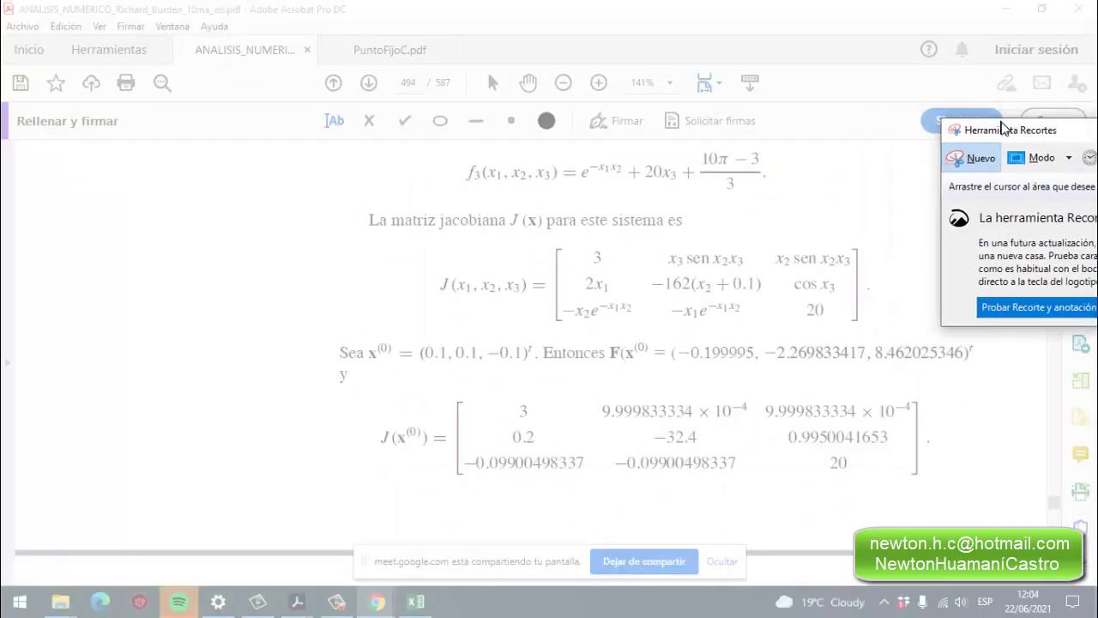
{"action": "left_click_drag", "start_coordinate": [429, 234], "coordinate": [880, 346]}
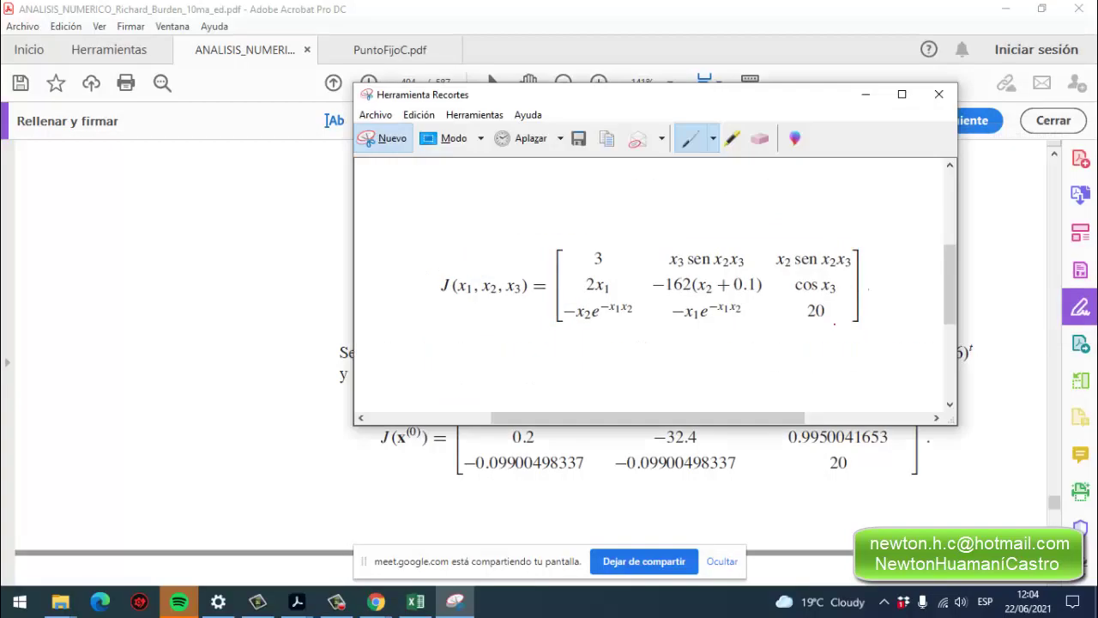
{"action": "left_click", "coordinate": [419, 115]}
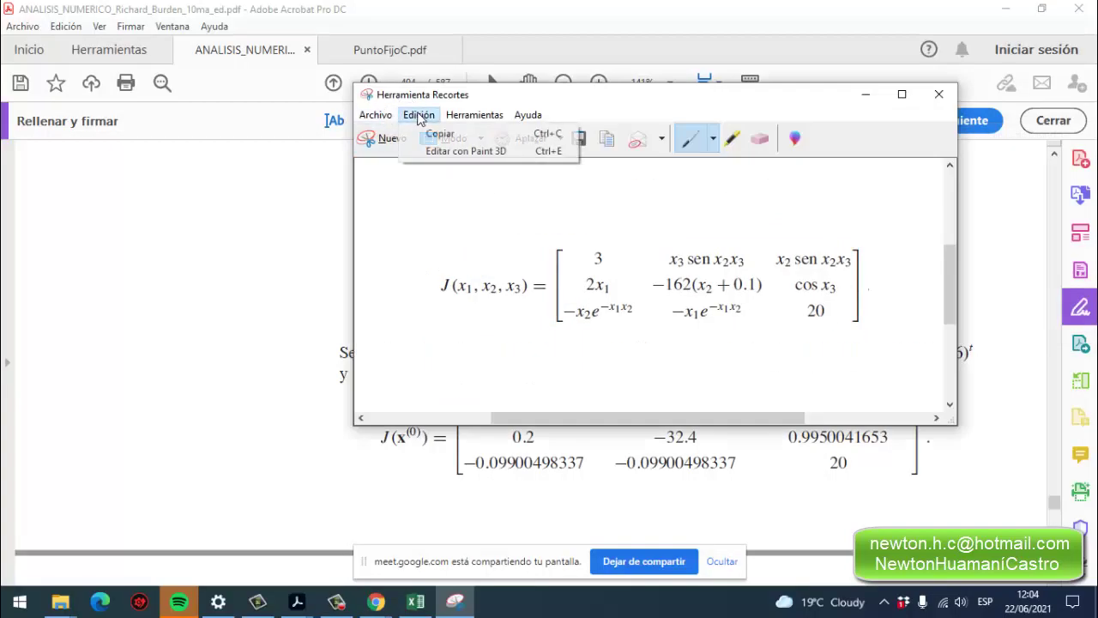
{"action": "left_click", "coordinate": [438, 133]}
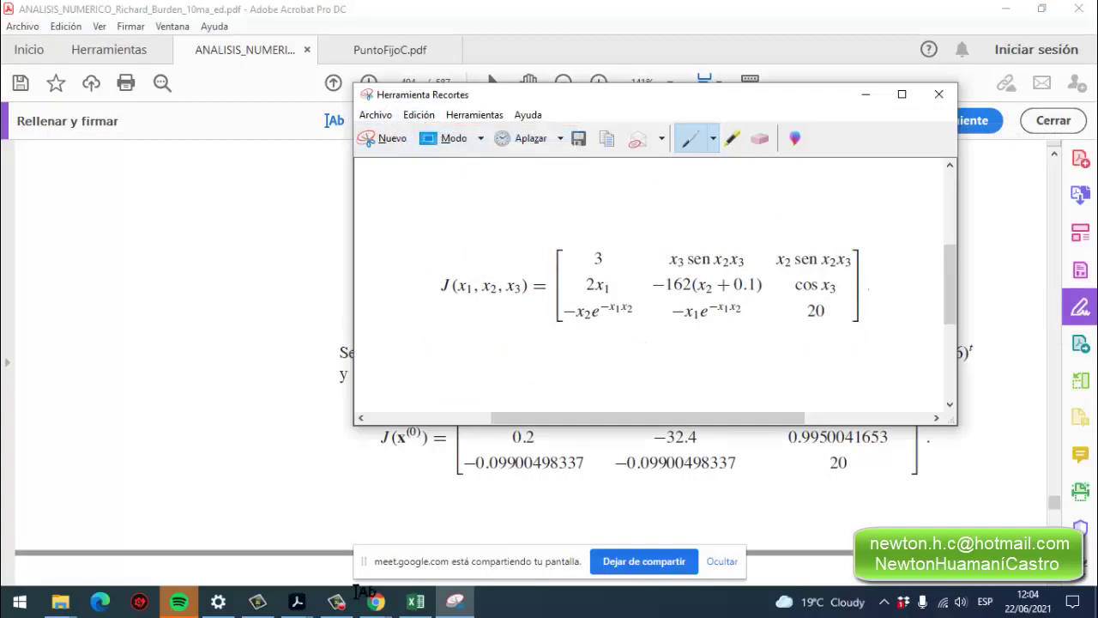
Switch back to the ClasePrácticaNewton workbook in Excel and paste the Jacobian matrix picture at cell C22, below the function definitions.
{"action": "left_click", "coordinate": [416, 602]}
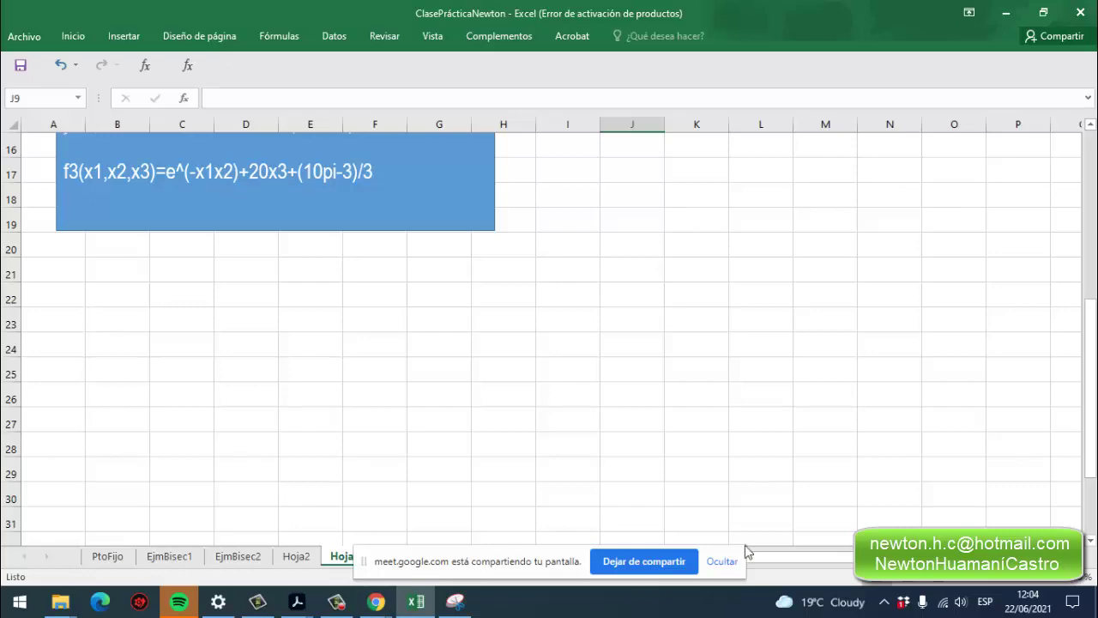
{"action": "scroll", "coordinate": [155, 301], "scroll_direction": "up", "scroll_amount": 1}
{"action": "scroll", "coordinate": [155, 301], "scroll_direction": "up", "scroll_amount": 4}
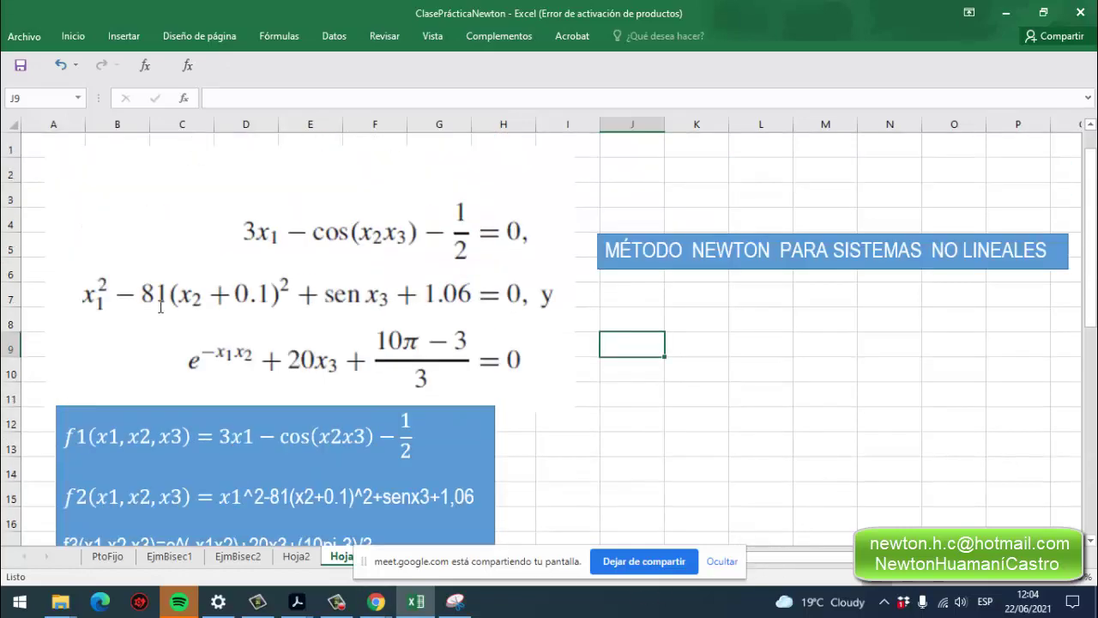
{"action": "scroll", "coordinate": [160, 307], "scroll_direction": "down", "scroll_amount": 4}
{"action": "left_click", "coordinate": [165, 307]}
{"action": "right_click", "coordinate": [165, 308]}
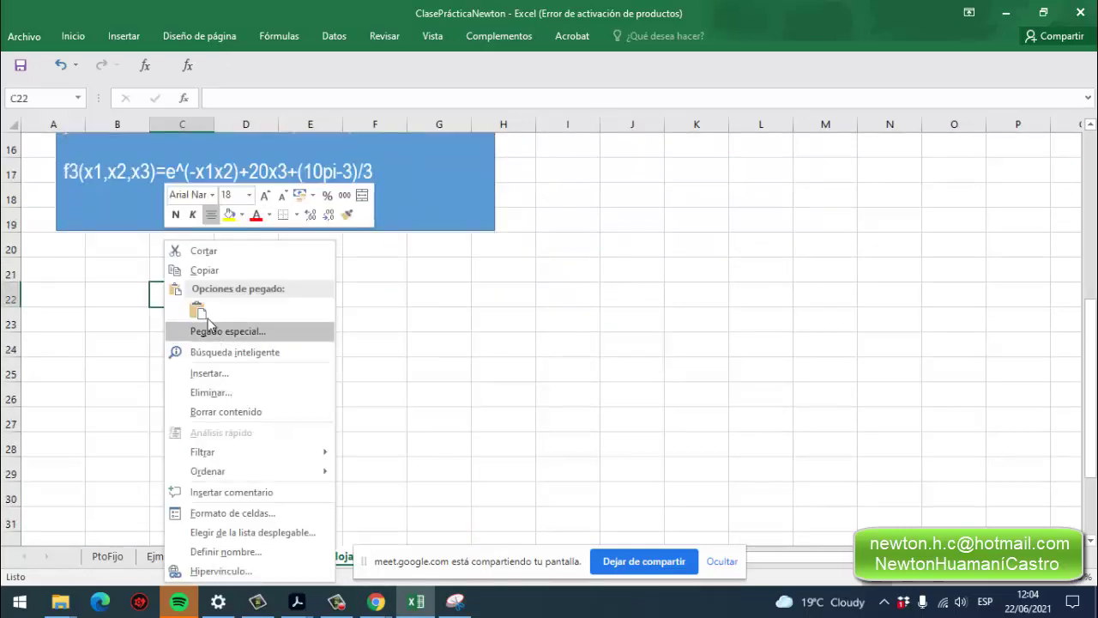
{"action": "left_click", "coordinate": [198, 310]}
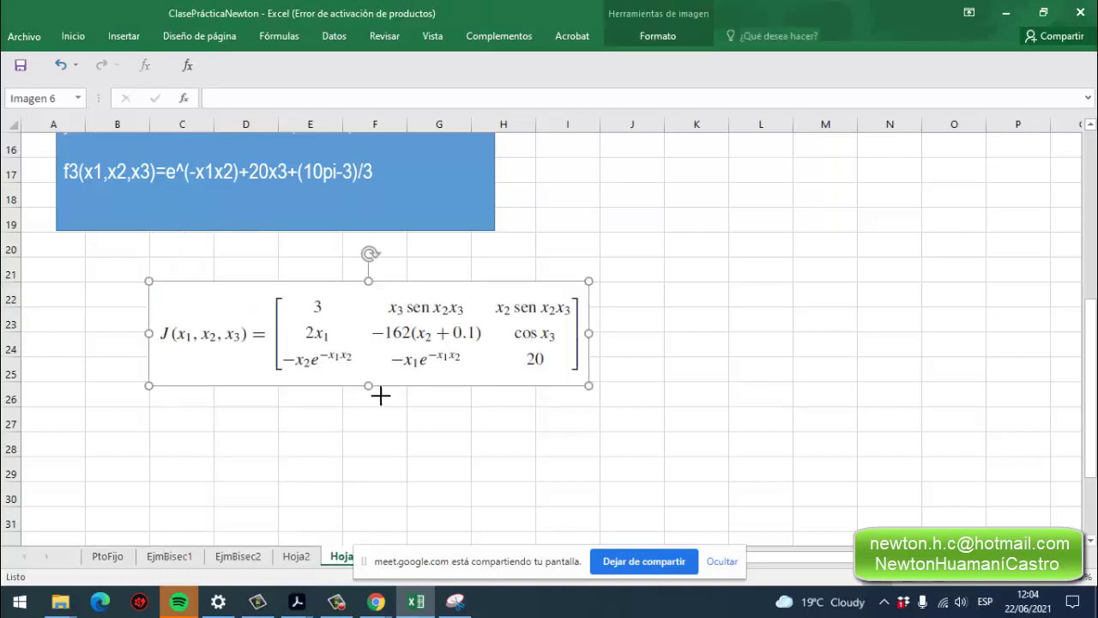
Enlarge the Jacobian matrix picture and place it directly under the blue function definitions box, matching the box's width.
{"action": "left_click_drag", "start_coordinate": [370, 387], "coordinate": [388, 514]}
{"action": "left_click_drag", "start_coordinate": [373, 430], "coordinate": [283, 393]}
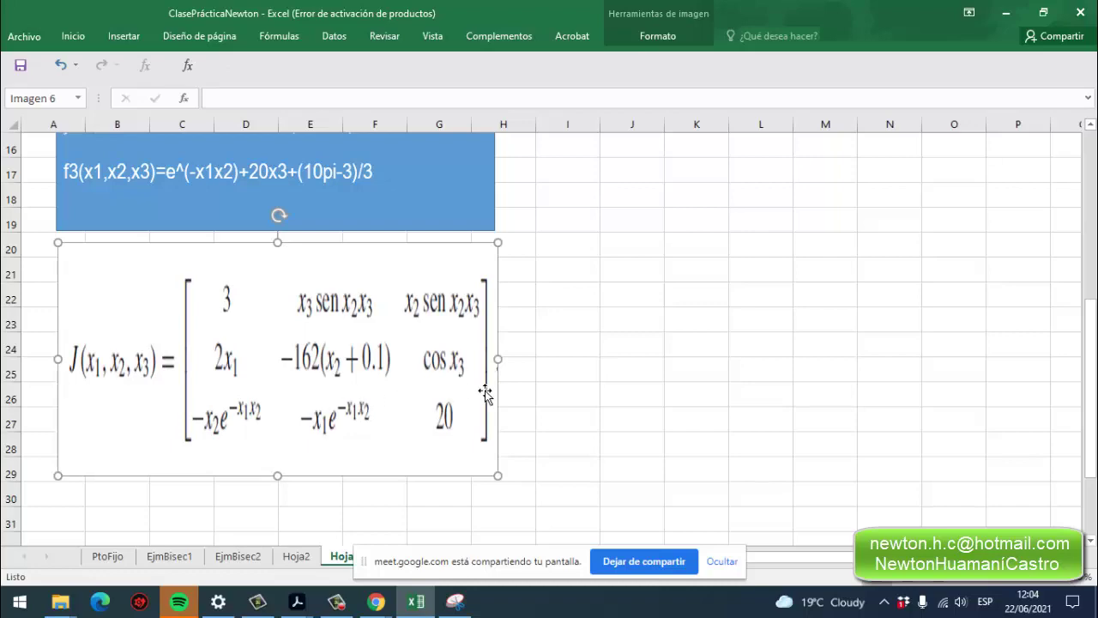
{"action": "scroll", "coordinate": [512, 385], "scroll_direction": "up", "scroll_amount": 5}
{"action": "scroll", "coordinate": [531, 382], "scroll_direction": "down", "scroll_amount": 3}
{"action": "scroll", "coordinate": [545, 375], "scroll_direction": "up", "scroll_amount": 2}
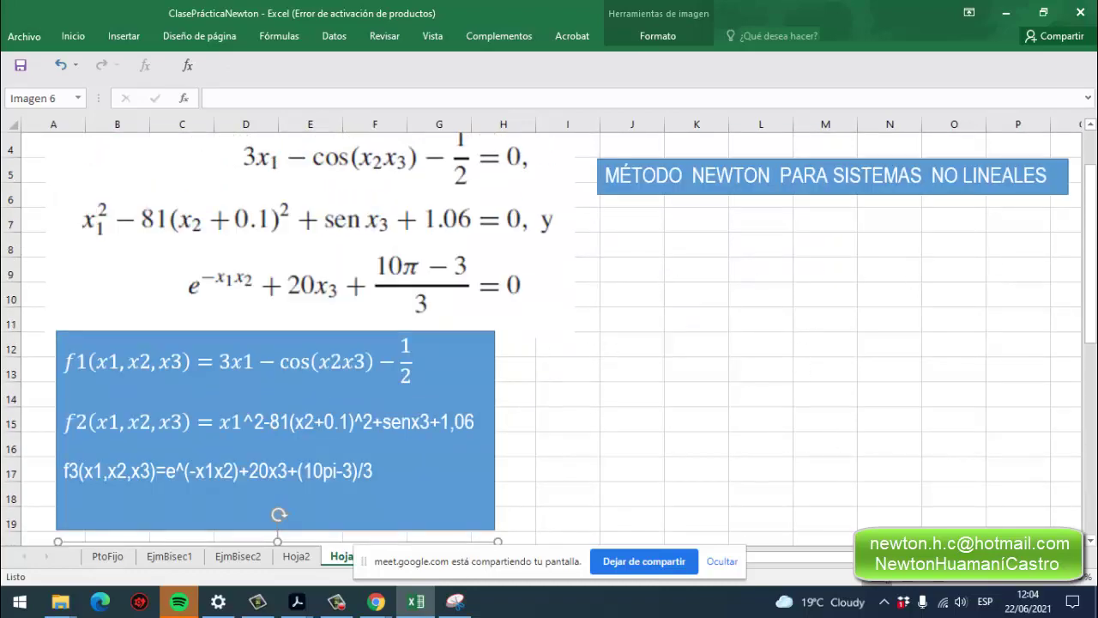
Start the iteration table's header row beneath the MÉTODO NEWTON title by entering k in cell J8.
{"action": "scroll", "coordinate": [892, 326], "scroll_direction": "right", "scroll_amount": 3}
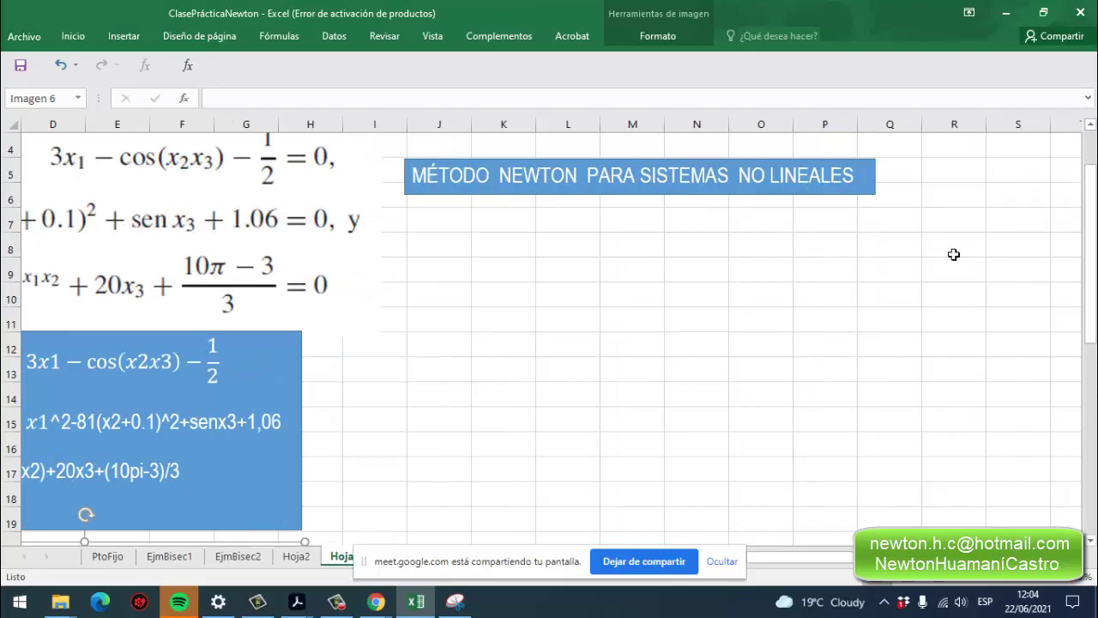
{"action": "left_click_drag", "start_coordinate": [952, 249], "coordinate": [451, 249]}
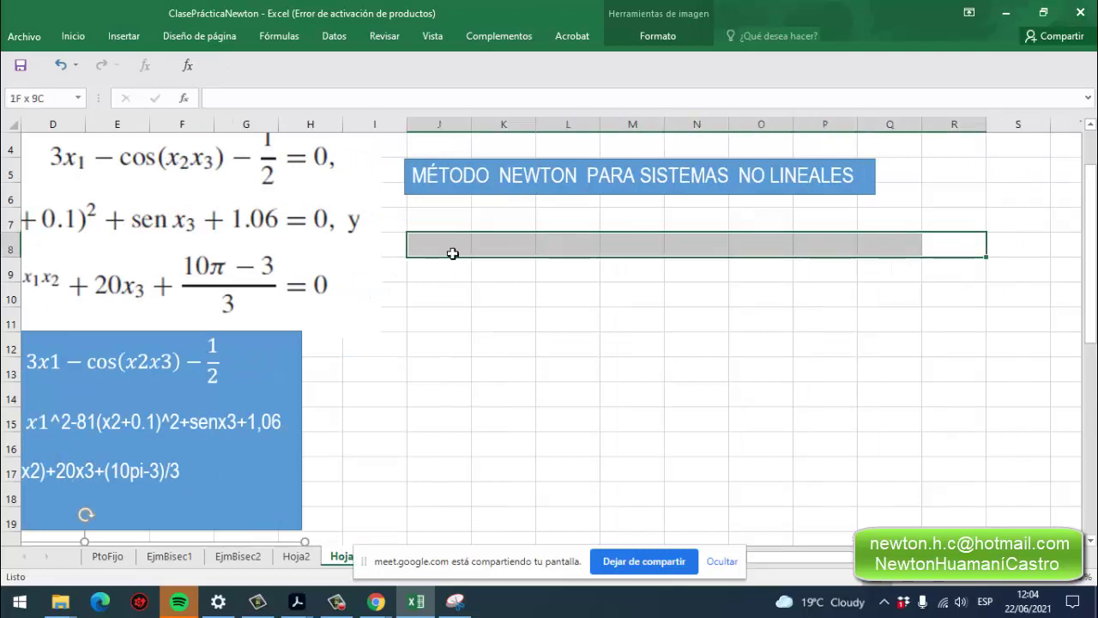
{"action": "left_click", "coordinate": [441, 298]}
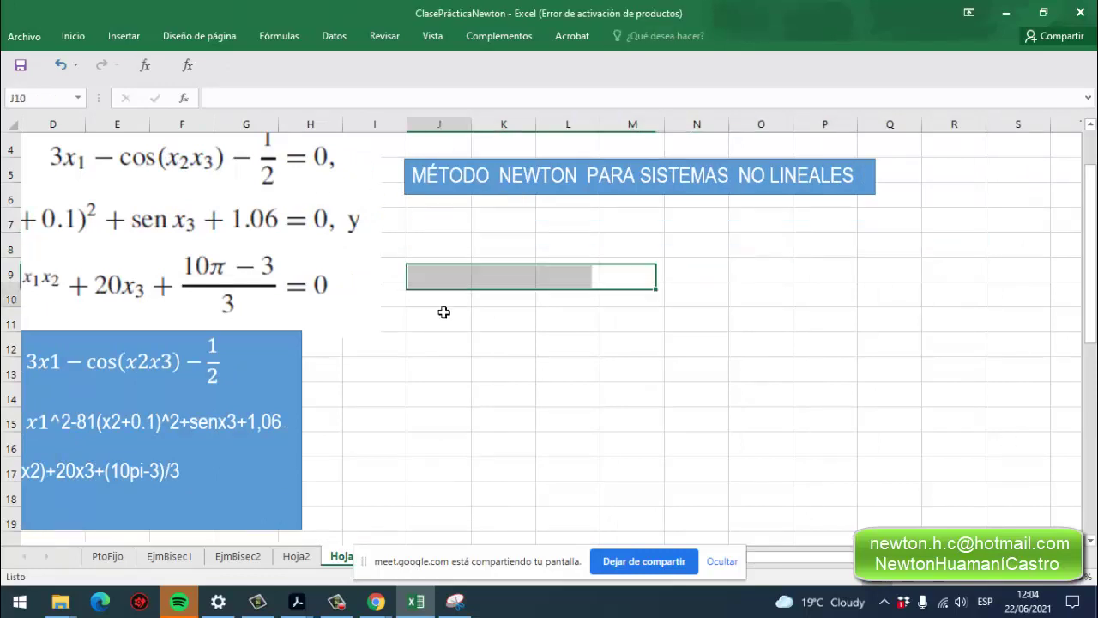
{"action": "double_click", "coordinate": [449, 250]}
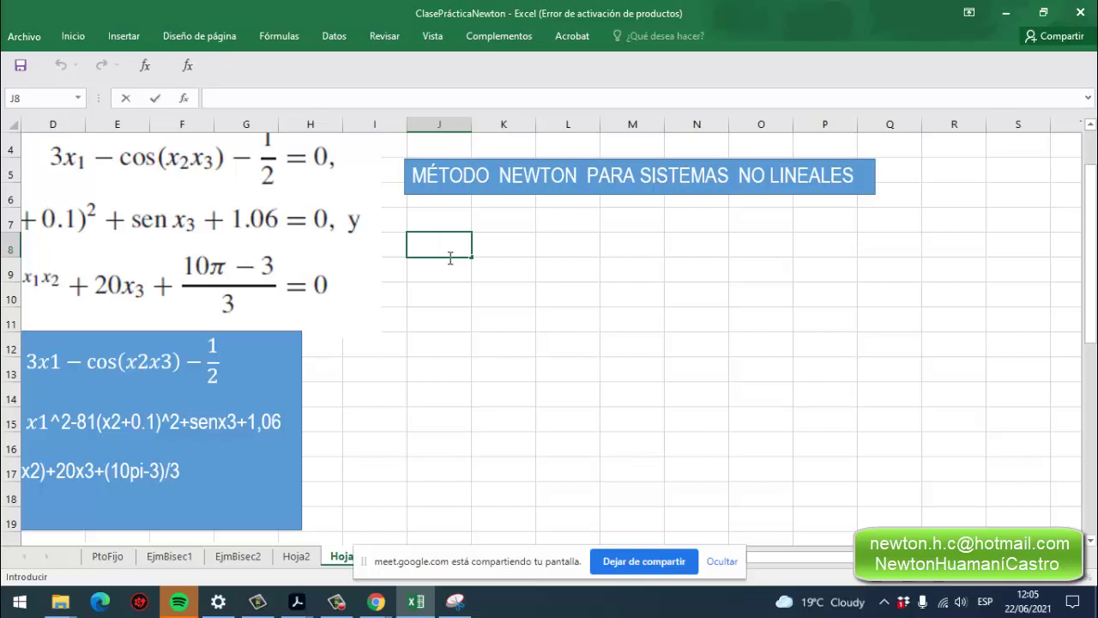
{"action": "type", "text": "K"}
{"action": "key", "text": "BackSpace"}
{"action": "type", "text": "K"}
{"action": "key", "text": "BackSpace"}
{"action": "type", "text": "k"}
{"action": "left_click", "coordinate": [509, 258]}
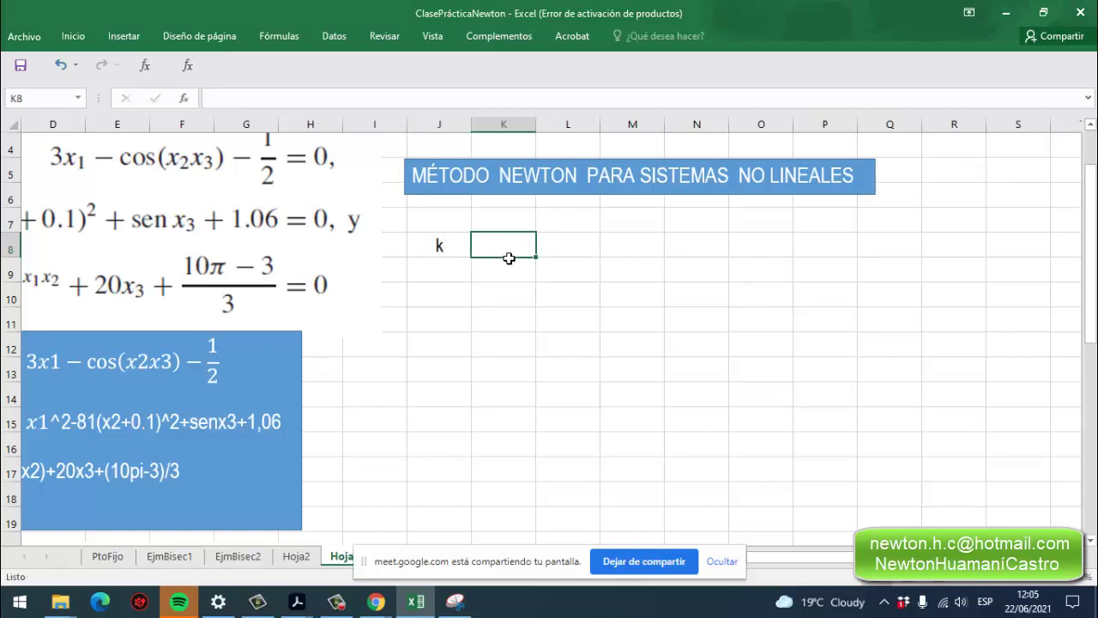
Enter the headers Pk1, Pk2 and Pk3 in cells K8 to M8, beside the k header.
{"action": "type", "text": "Pk"}
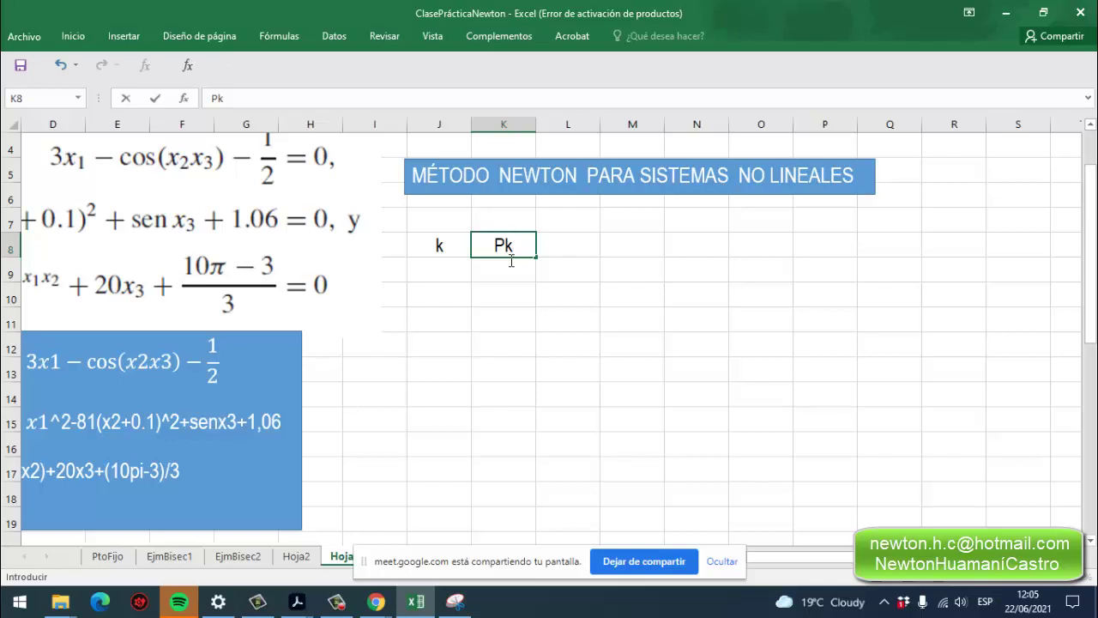
{"action": "type", "text": "1"}
{"action": "key", "text": "Tab"}
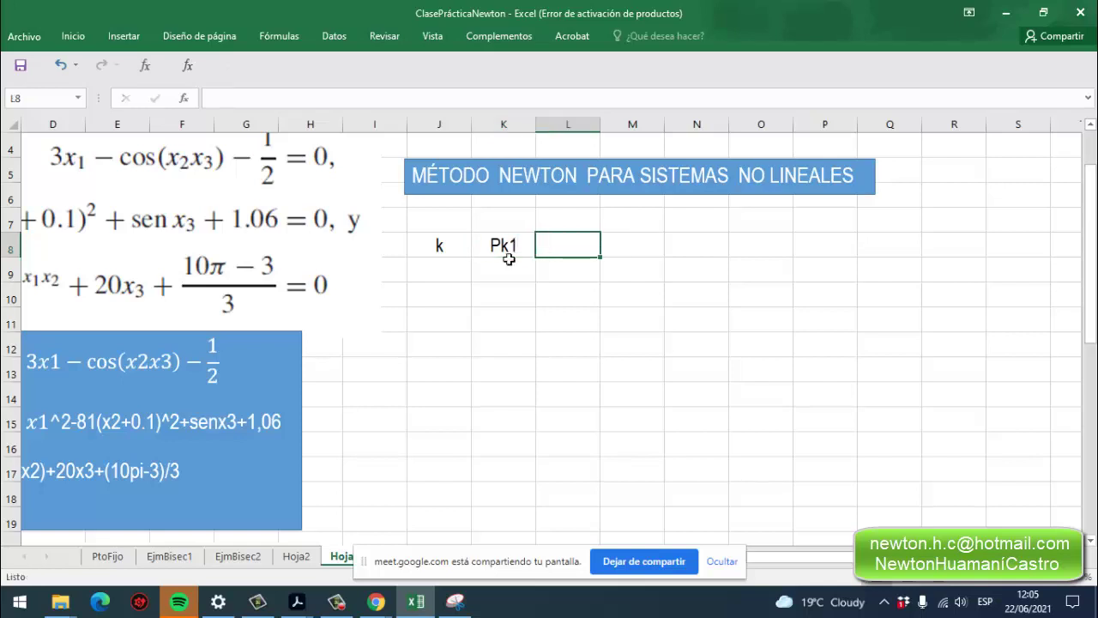
{"action": "type", "text": "P"}
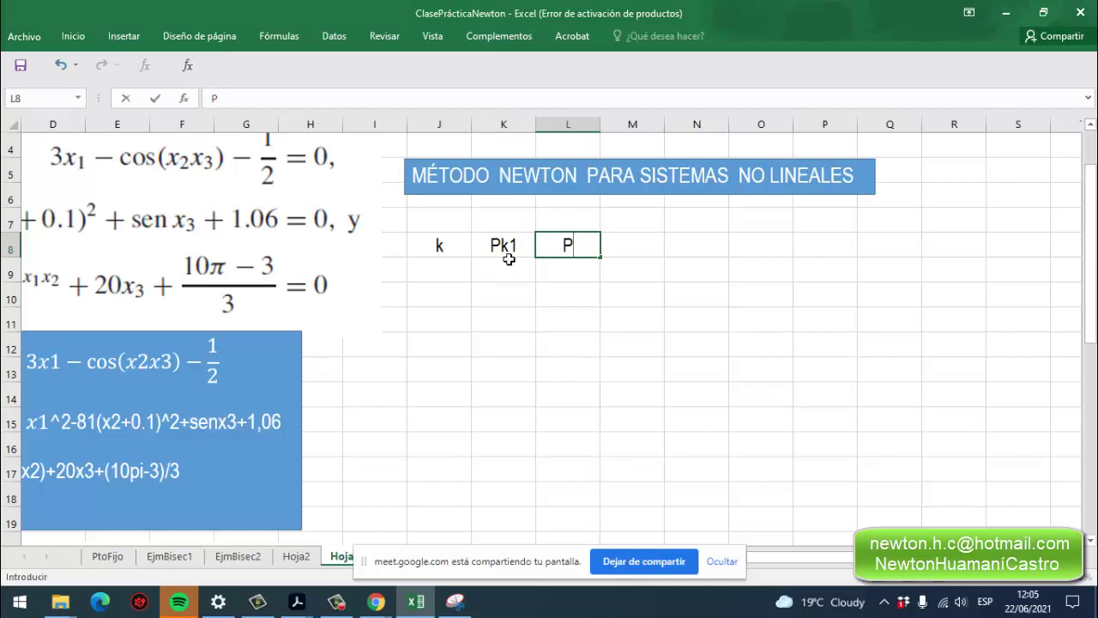
{"action": "type", "text": "k2"}
{"action": "key", "text": "Tab"}
{"action": "type", "text": "P"}
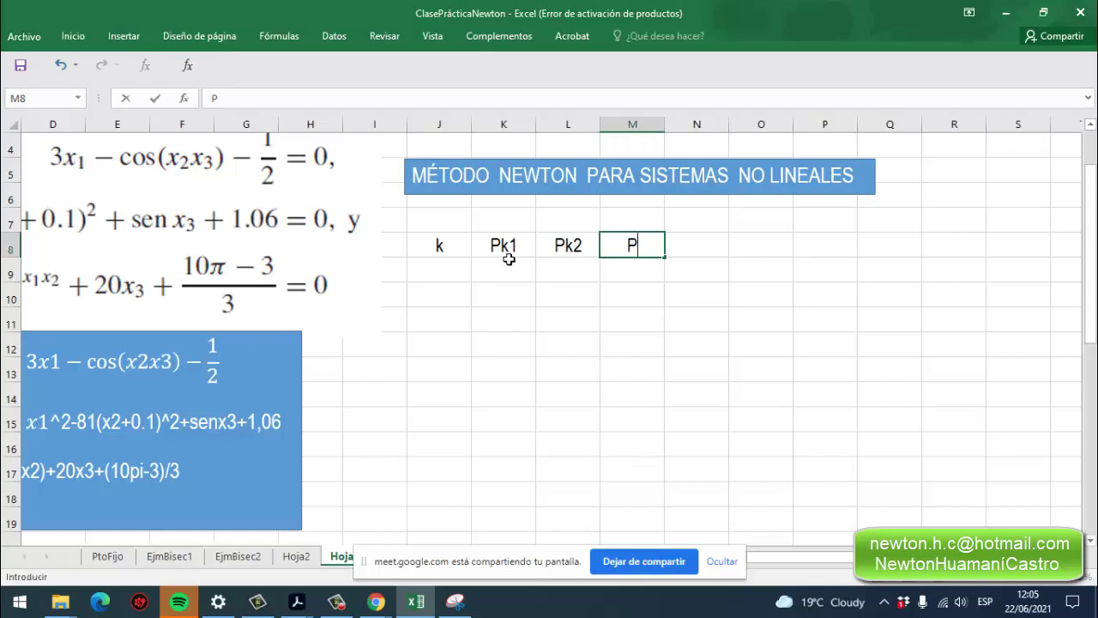
{"action": "type", "text": "k3"}
{"action": "left_click", "coordinate": [703, 256]}
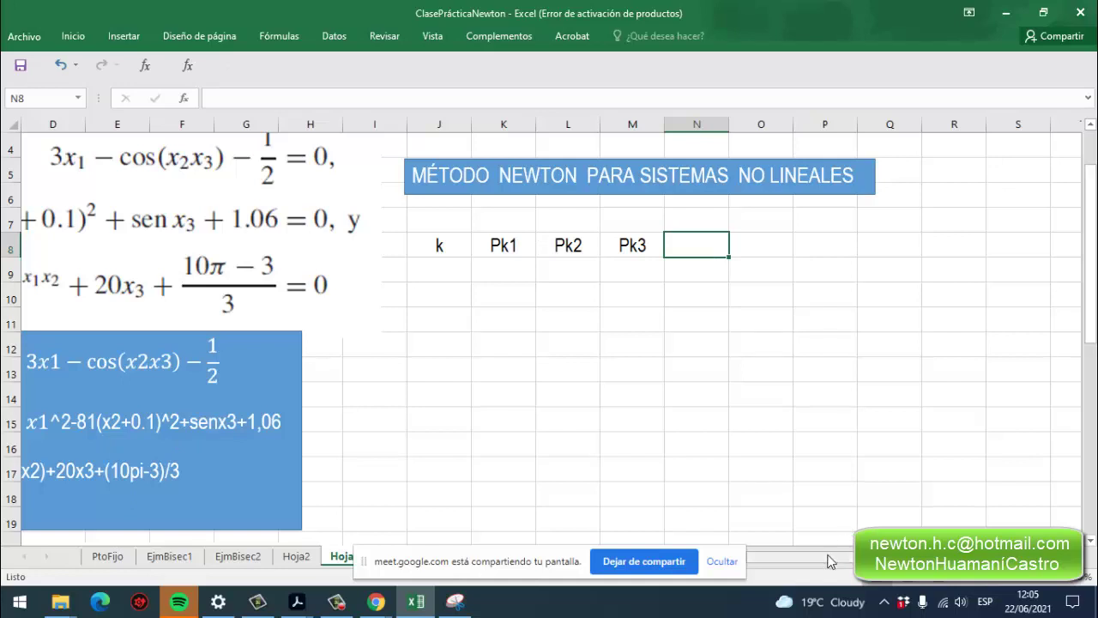
Enter the function headers f1, f2 and f3 in cells N8 to P8, after the Pk3 header.
{"action": "left_click_drag", "start_coordinate": [828, 562], "coordinate": [803, 432]}
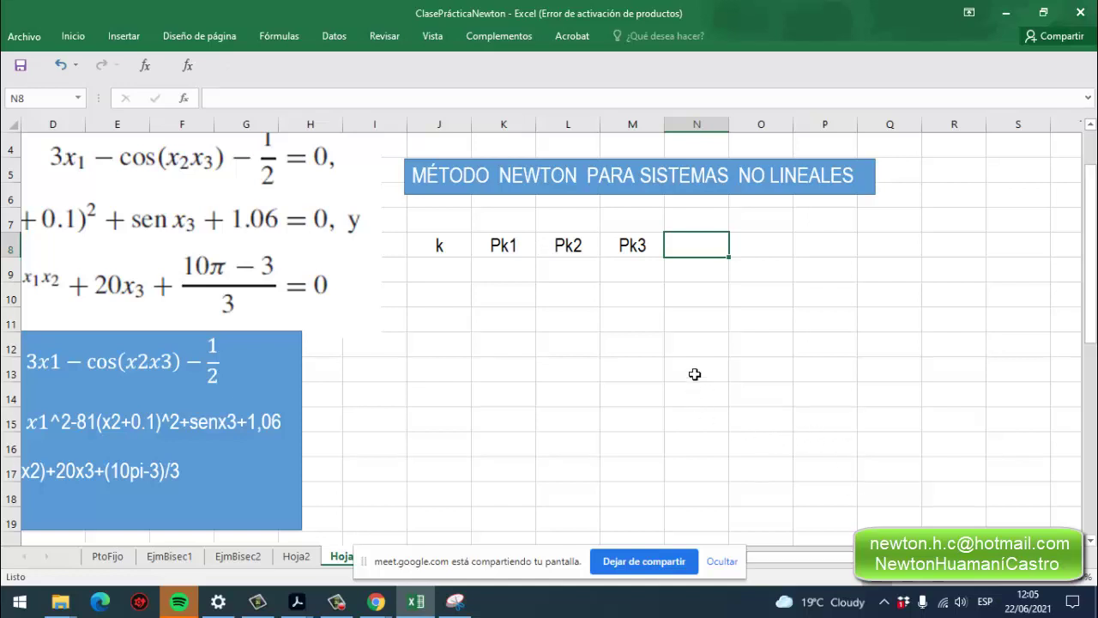
{"action": "type", "text": "f"}
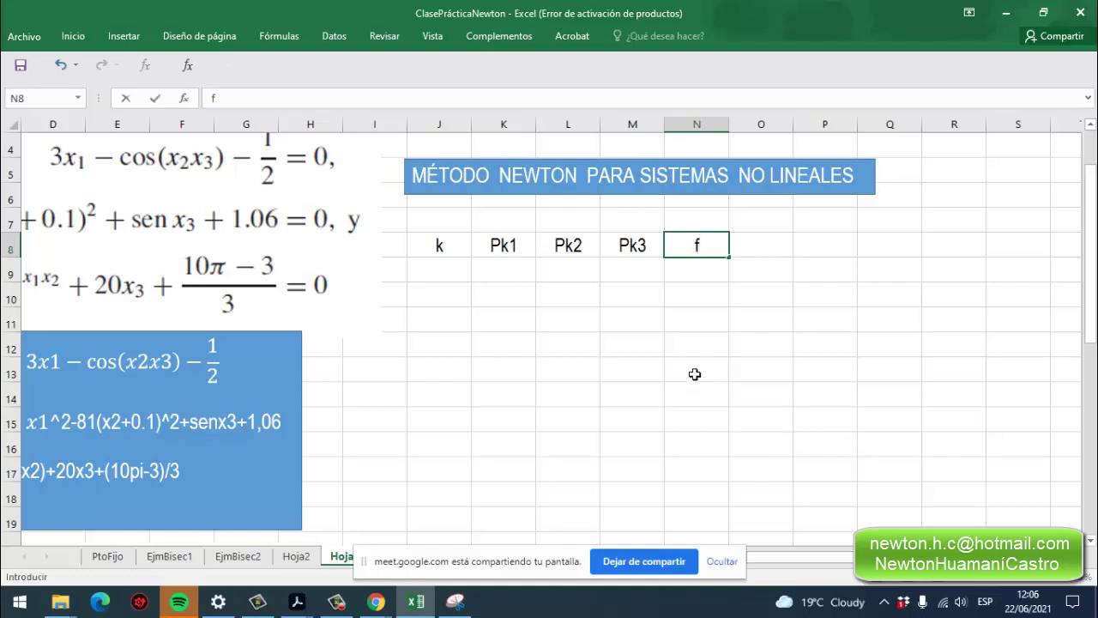
{"action": "type", "text": "1"}
{"action": "key", "text": "BackSpace"}
{"action": "type", "text": "1"}
{"action": "key", "text": "Tab"}
{"action": "type", "text": "f2"}
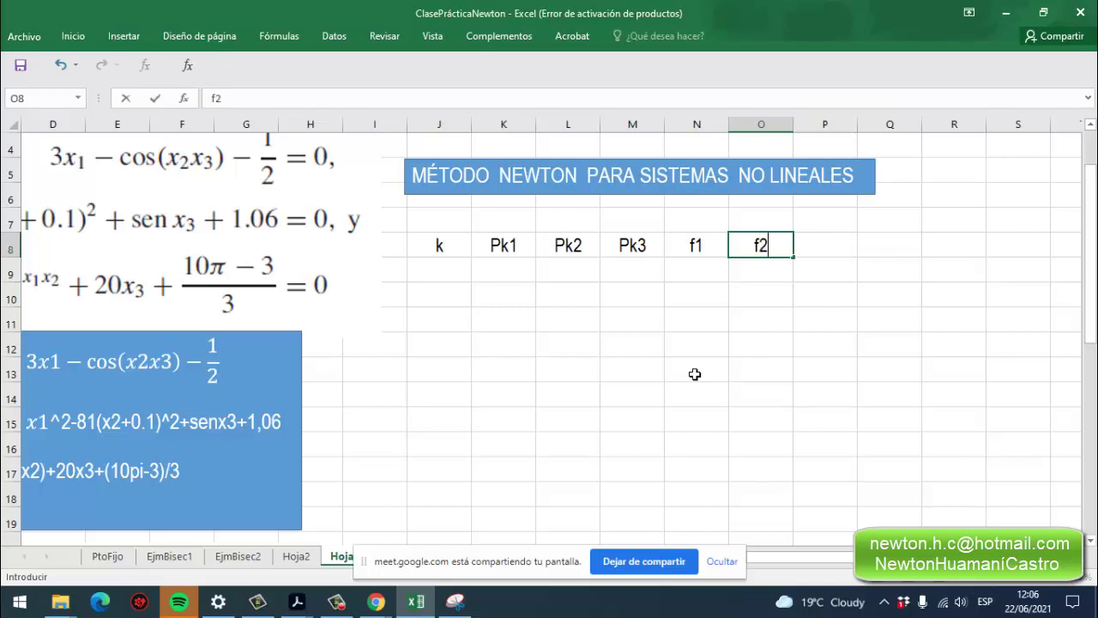
{"action": "key", "text": "Tab"}
{"action": "type", "text": "f"}
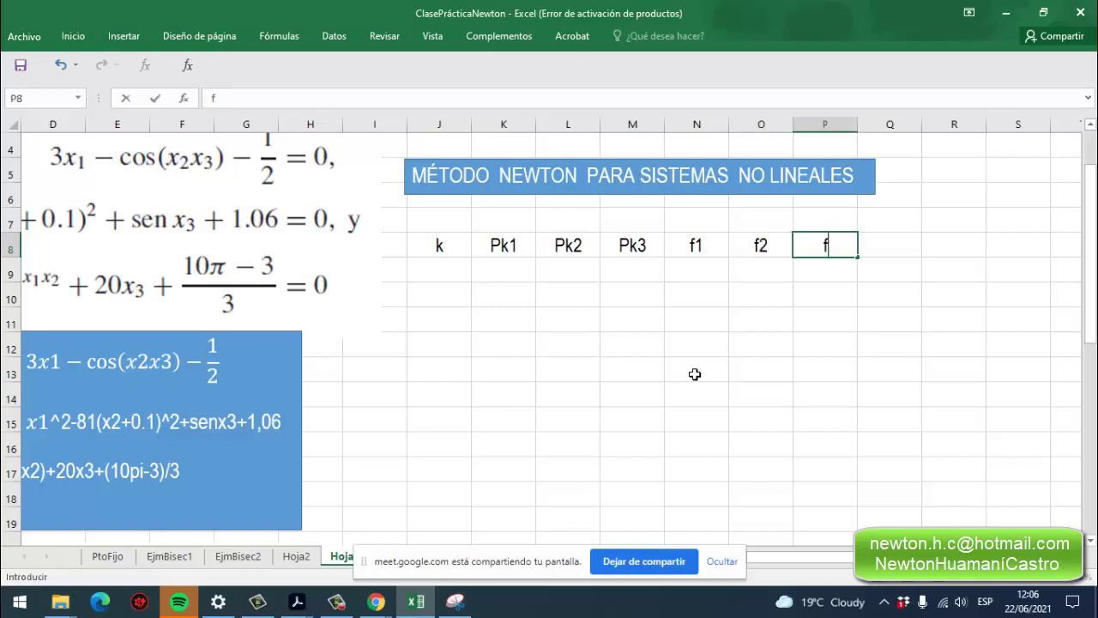
{"action": "type", "text": "3"}
{"action": "key", "text": "Tab"}
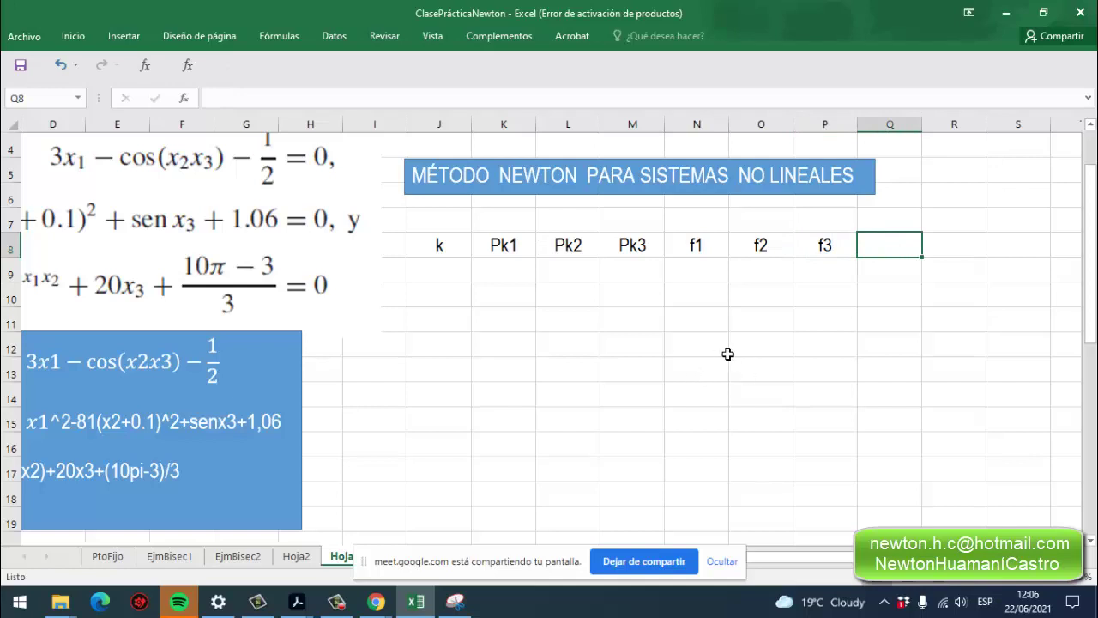
{"action": "type", "text": "Máx"}
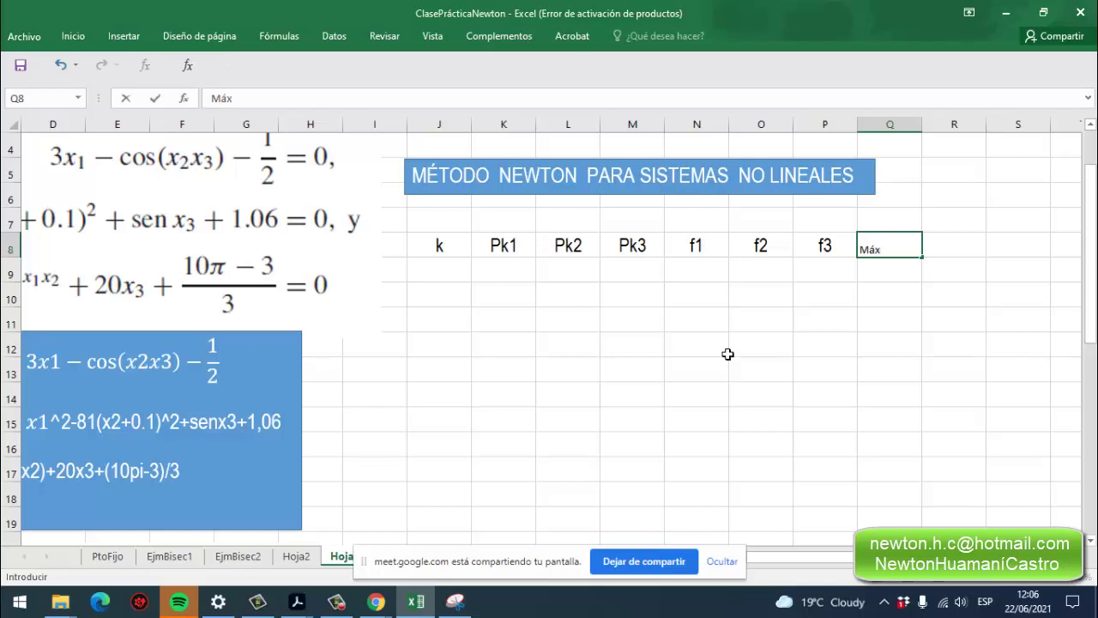
{"action": "key", "text": "BackSpace"}
{"action": "key", "text": "BackSpace"}
{"action": "key", "text": "BackSpace"}
Insert an empty column between the Pk3 and f1 columns of the iteration table.
{"action": "left_click", "coordinate": [690, 124]}
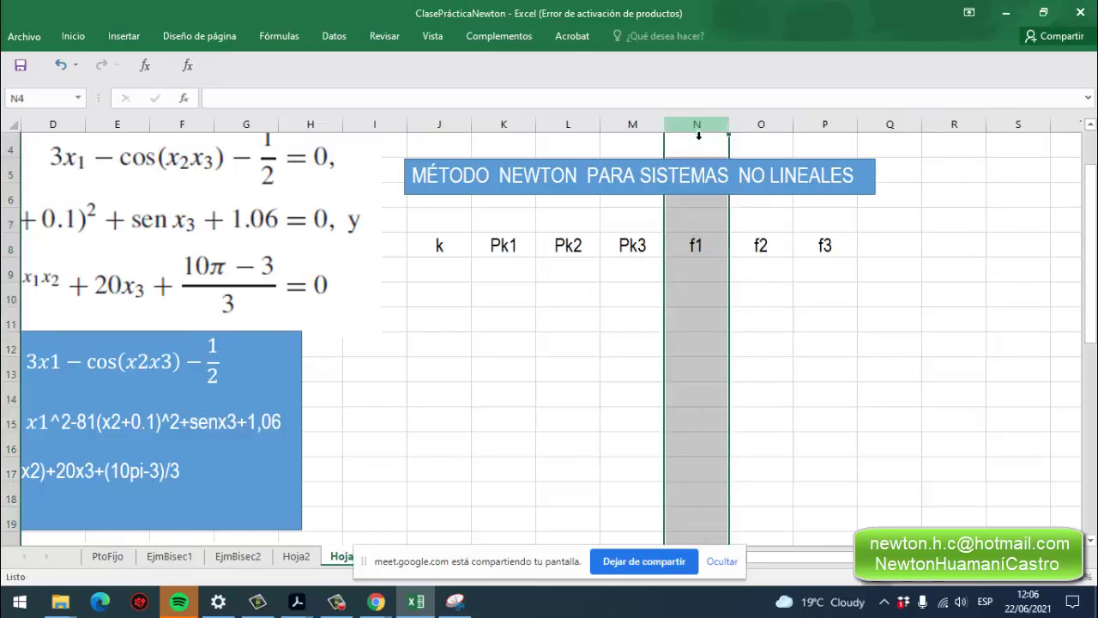
{"action": "right_click", "coordinate": [696, 138]}
{"action": "left_click", "coordinate": [723, 239]}
{"action": "left_click", "coordinate": [723, 254]}
Enter the error norm header IIPk-Pk-1IImax in cell N8, in the empty column between Pk3 and f1.
{"action": "double_click", "coordinate": [721, 257]}
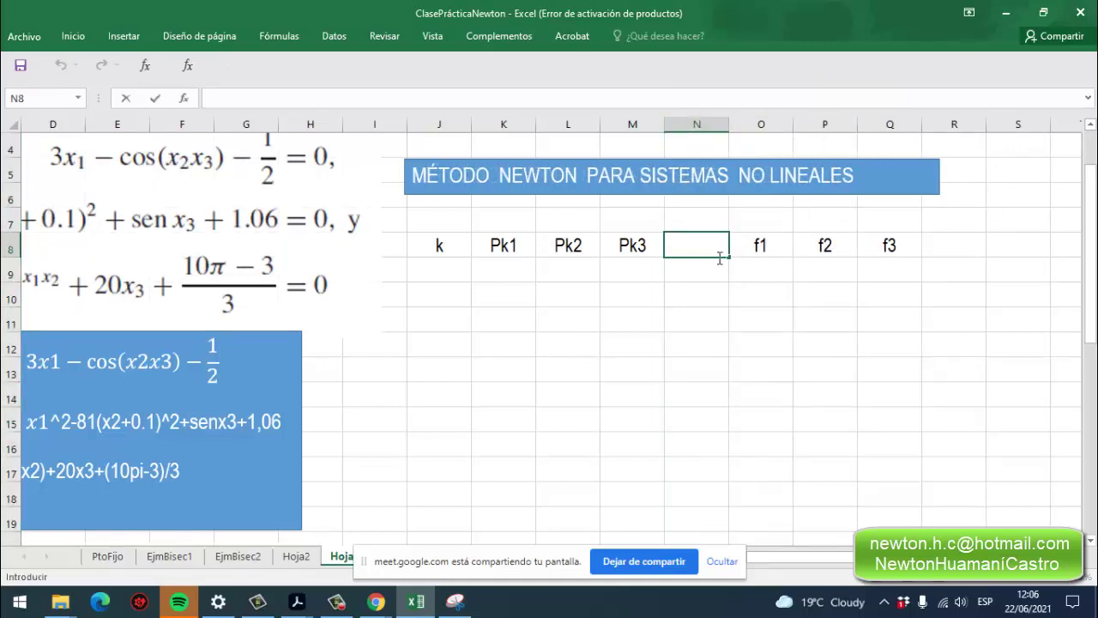
{"action": "type", "text": "M"}
{"action": "key", "text": "BackSpace"}
{"action": "type", "text": "||Pk"}
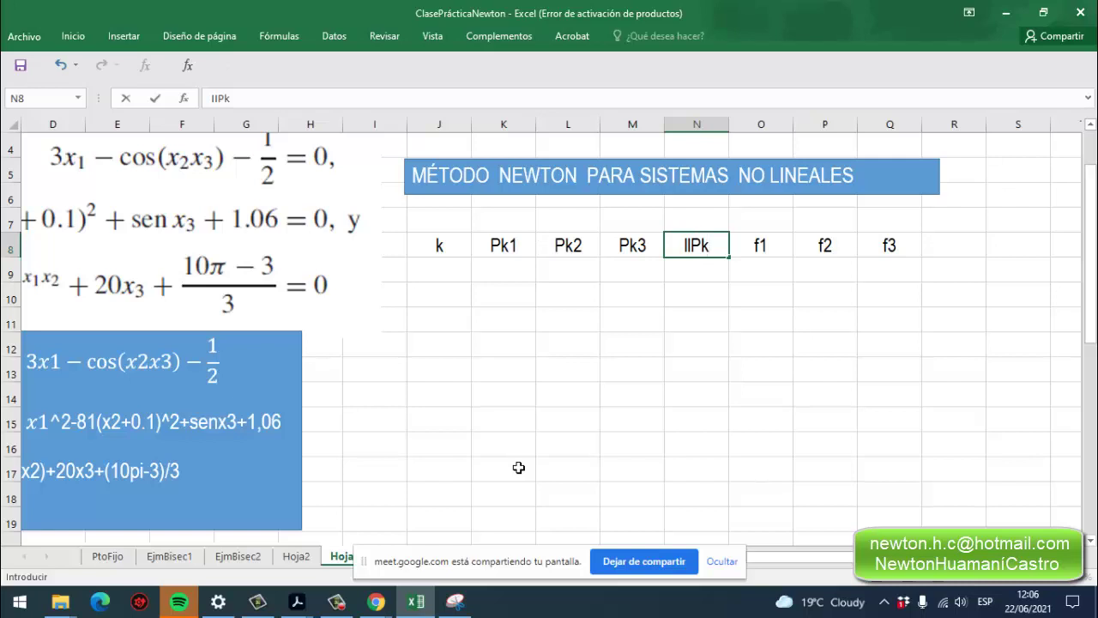
{"action": "type", "text": "-Pk"}
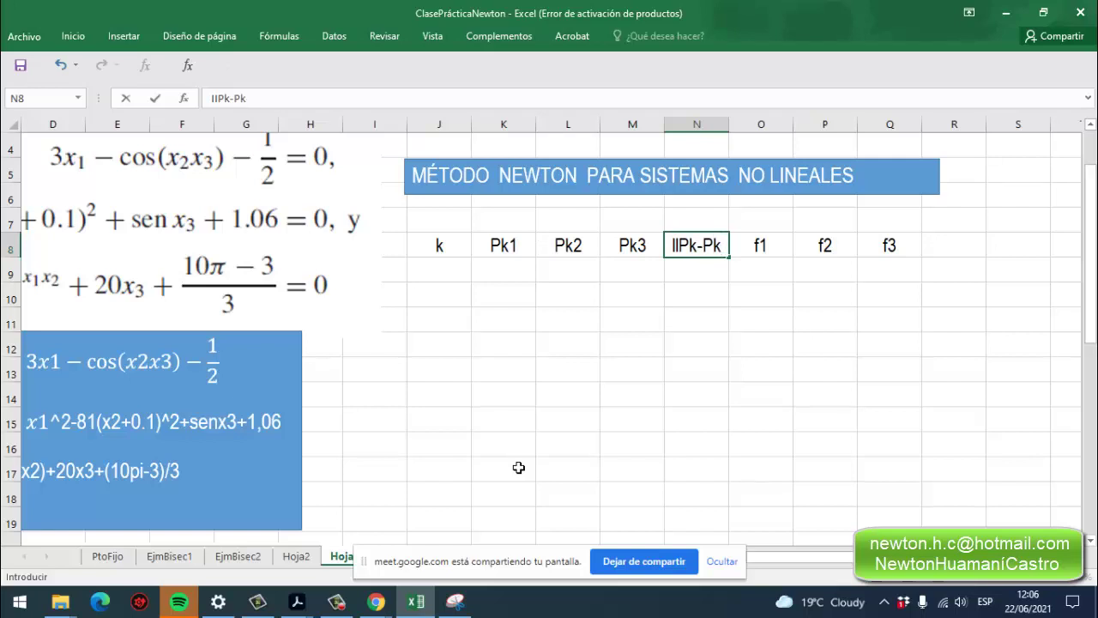
{"action": "type", "text": "-1"}
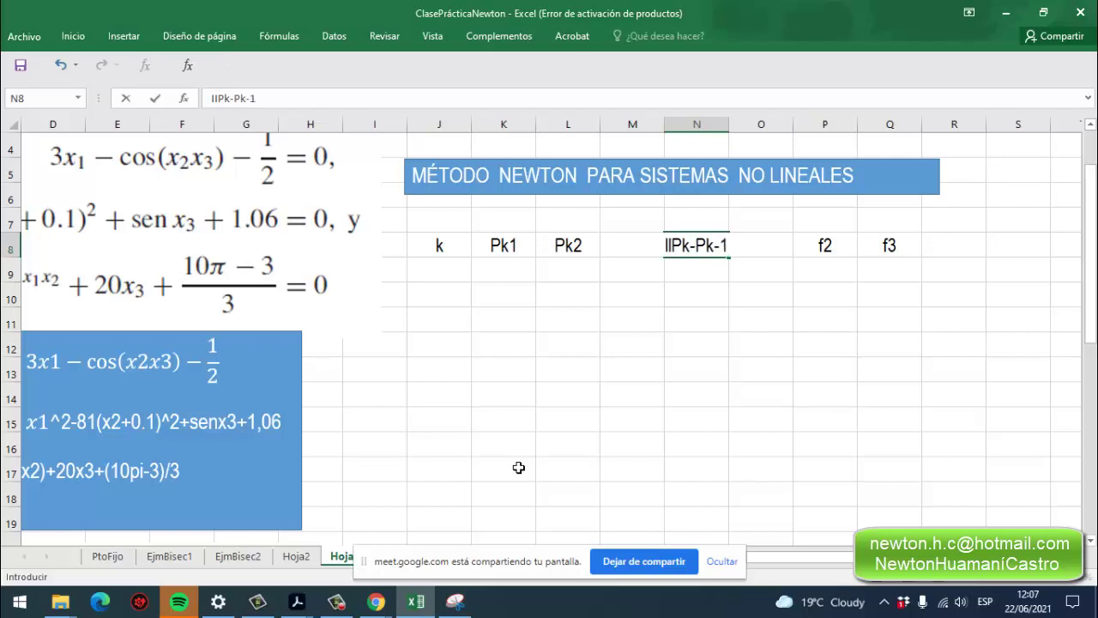
{"action": "type", "text": "ll"}
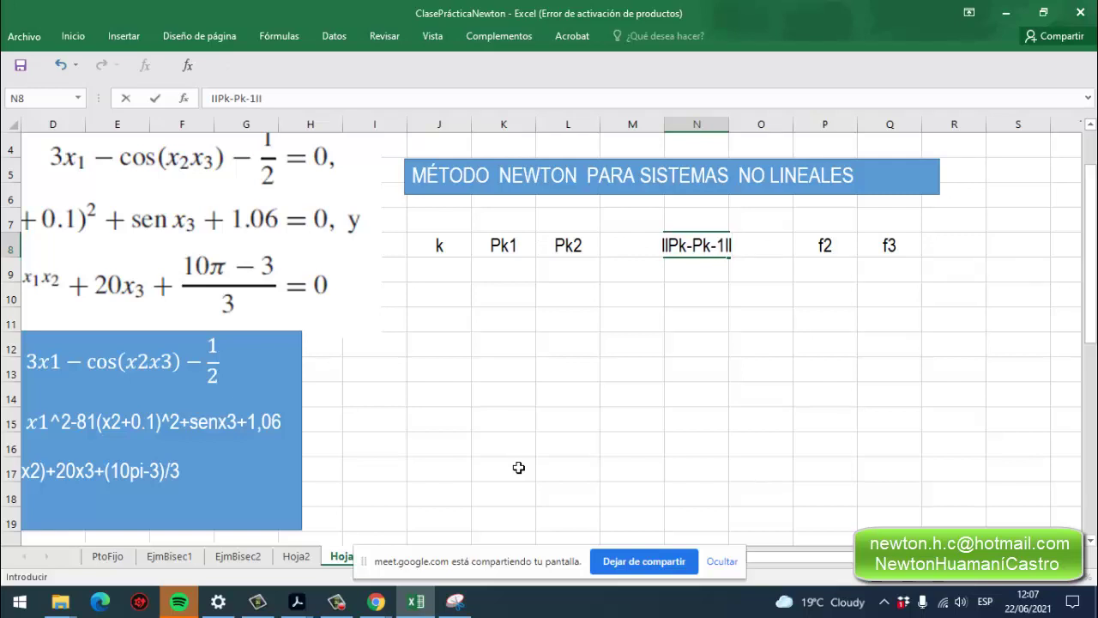
{"action": "type", "text": "max"}
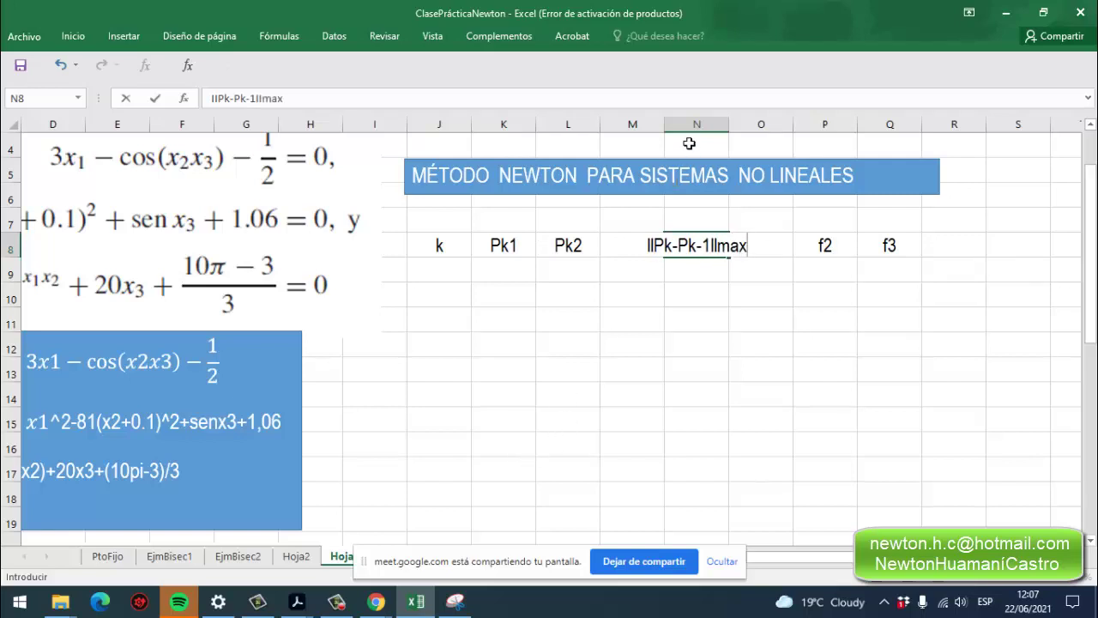
Widen column N to about twice its width so that the whole error norm header fits.
{"action": "left_click", "coordinate": [723, 126]}
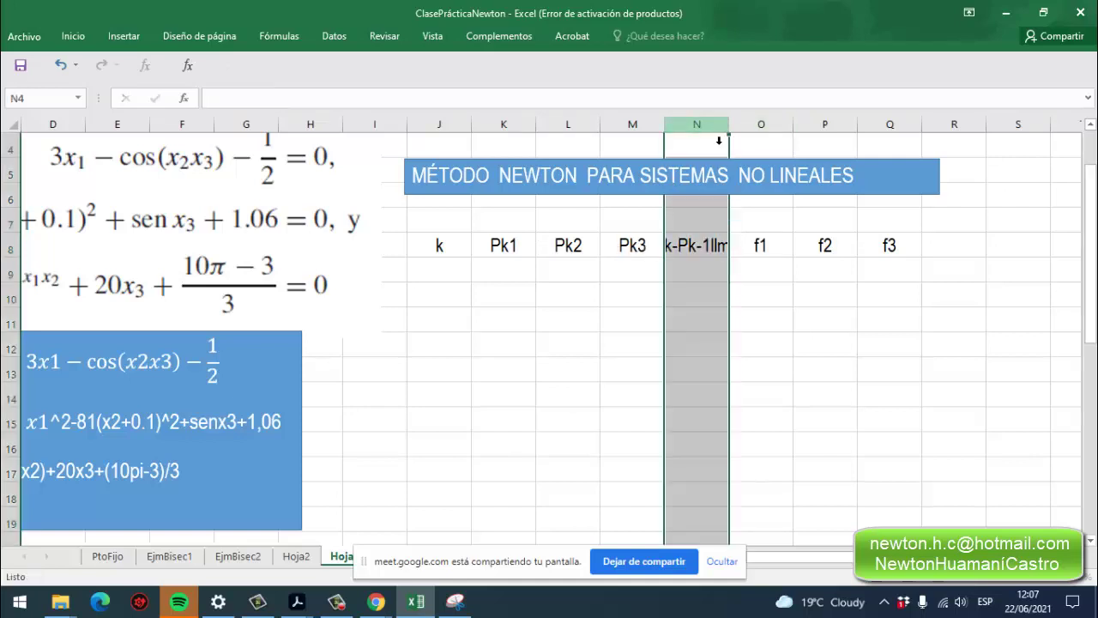
{"action": "left_click_drag", "start_coordinate": [729, 134], "coordinate": [795, 151]}
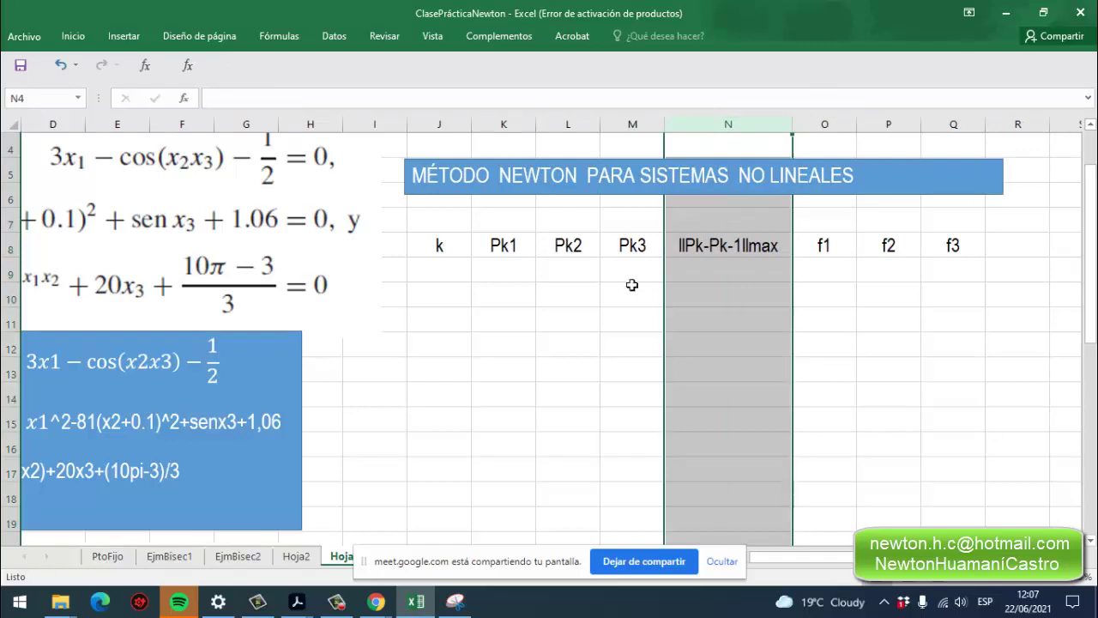
{"action": "left_click", "coordinate": [595, 273]}
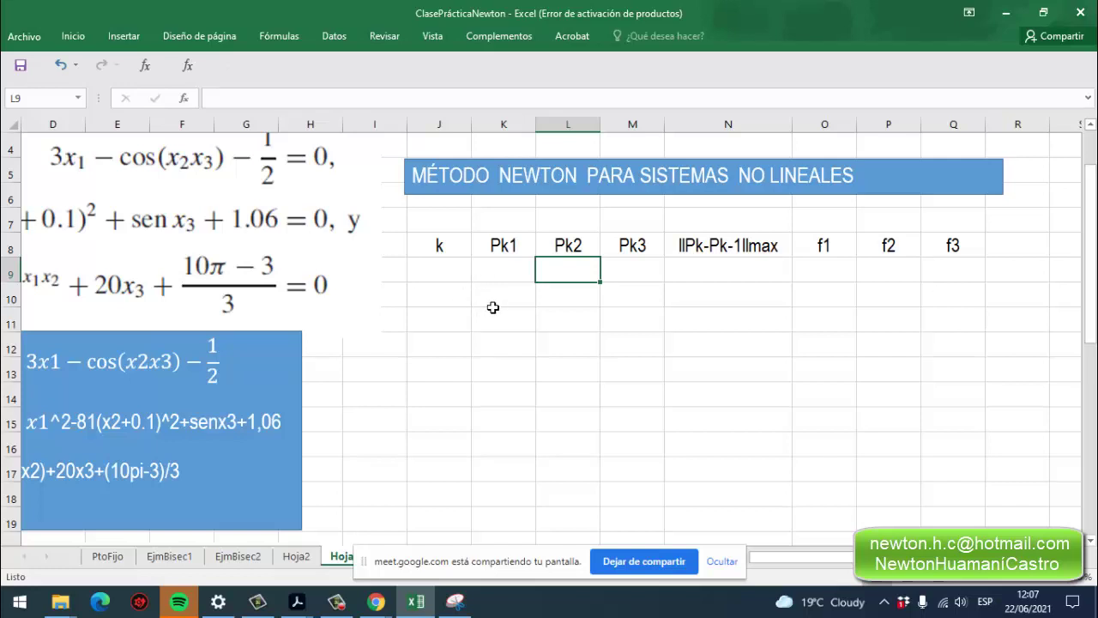
{"action": "left_click", "coordinate": [434, 271]}
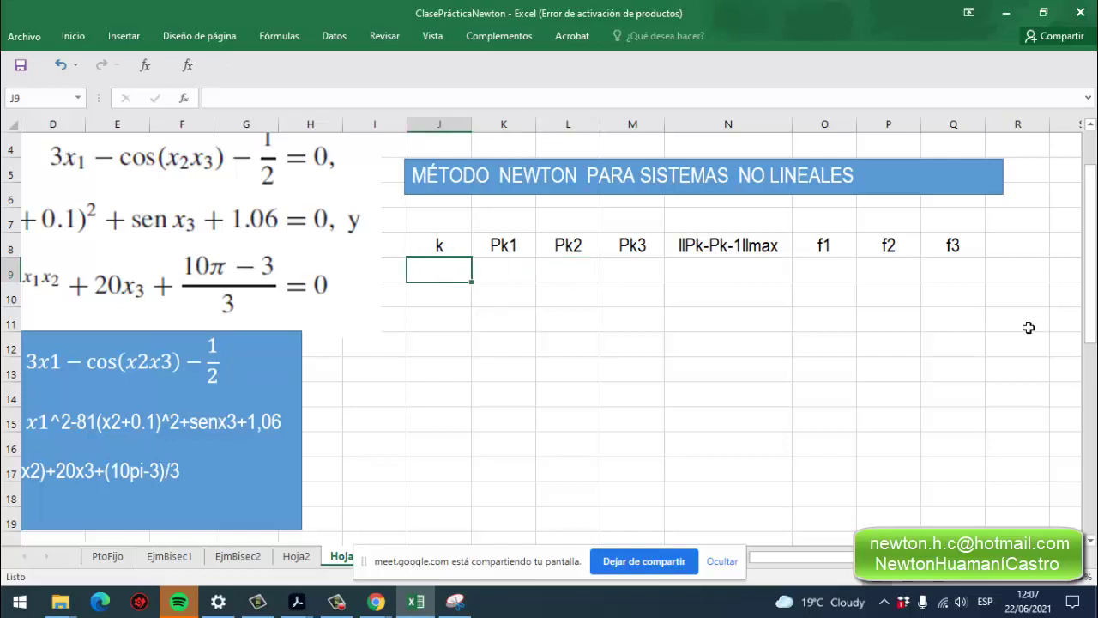
{"action": "left_click_drag", "start_coordinate": [977, 252], "coordinate": [448, 252]}
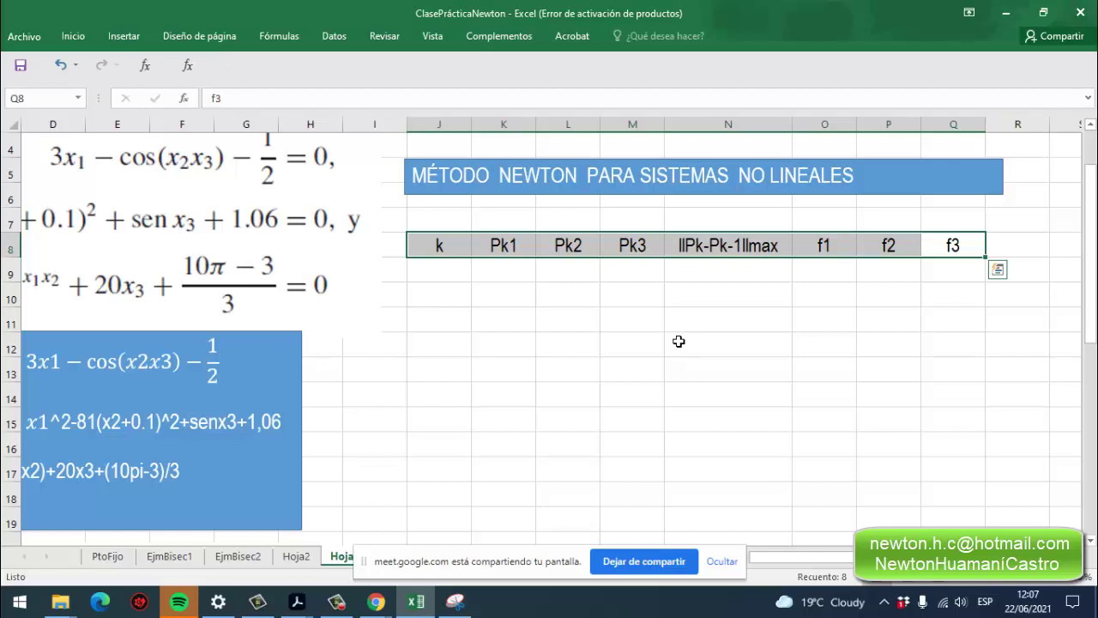
{"action": "key", "text": "Escape"}
{"action": "left_click", "coordinate": [1008, 249]}
{"action": "key", "text": "ctrl+v"}
{"action": "key", "text": "ctrl+z"}
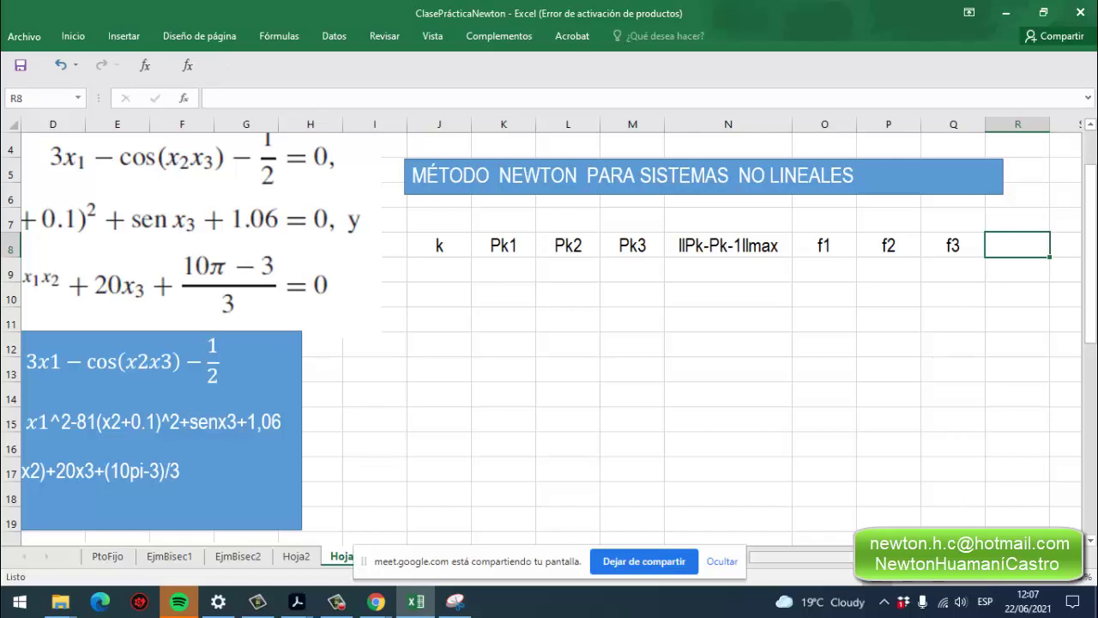
Enter the increment headers h1, h2 and h3 in cells R8 to T8, after the f3 header.
{"action": "scroll", "coordinate": [546, 340], "scroll_direction": "right", "scroll_amount": 2}
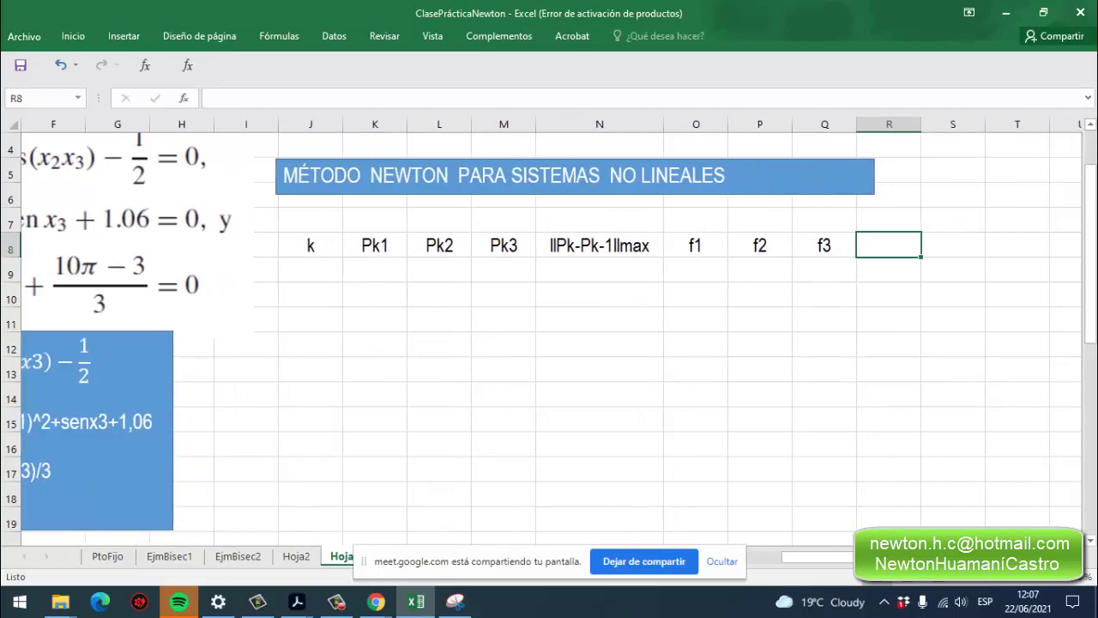
{"action": "double_click", "coordinate": [886, 246]}
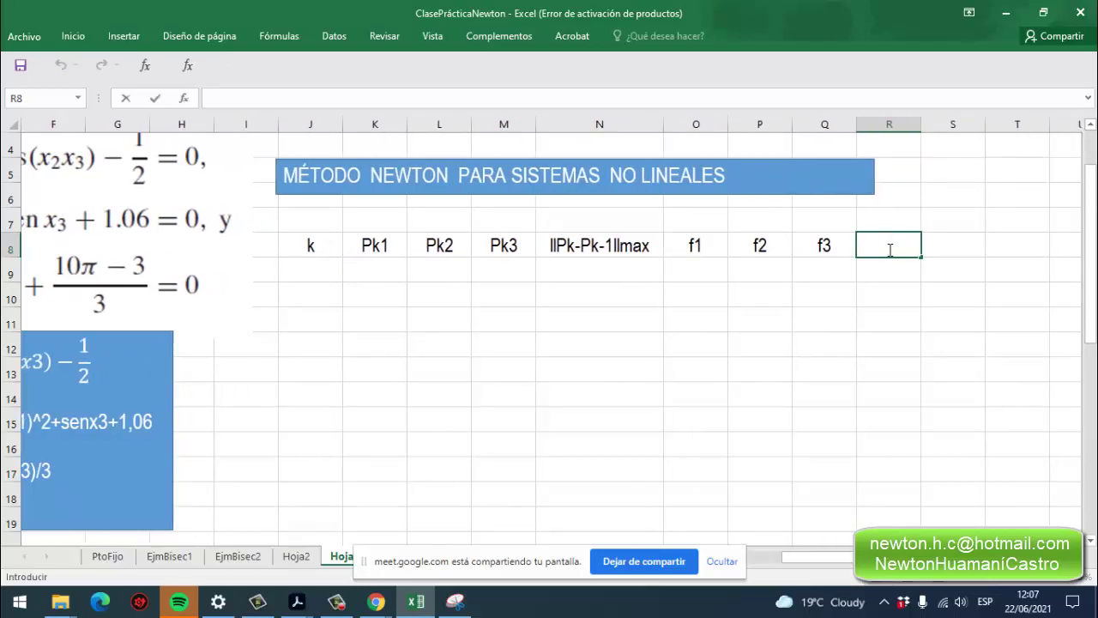
{"action": "type", "text": "h1"}
{"action": "left_click", "coordinate": [953, 248]}
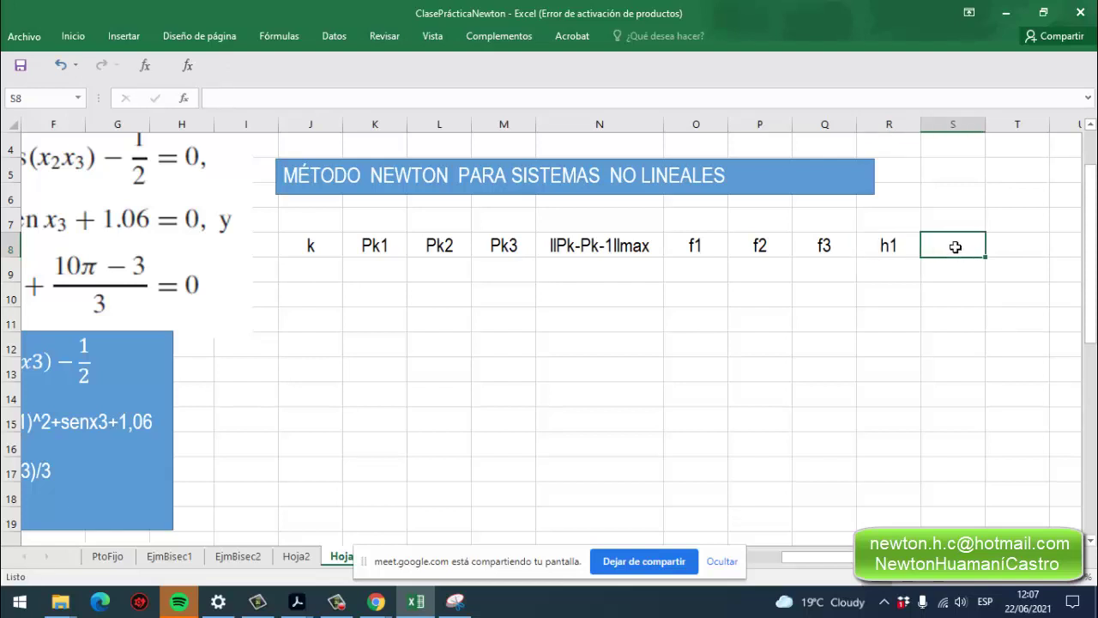
{"action": "type", "text": "h2"}
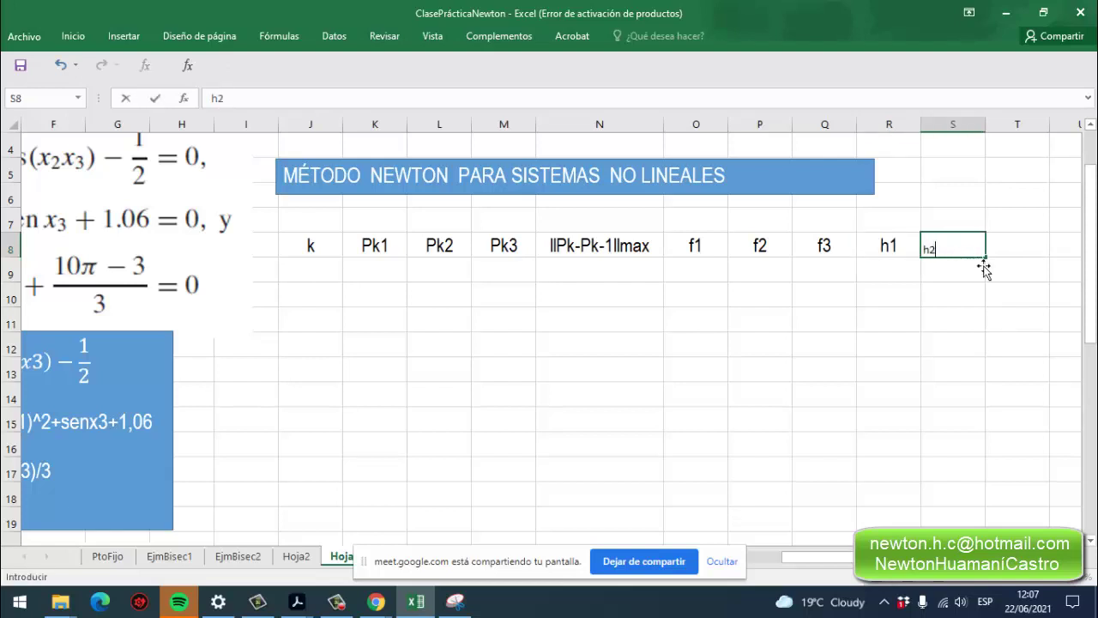
{"action": "left_click", "coordinate": [1013, 255]}
{"action": "type", "text": "h"}
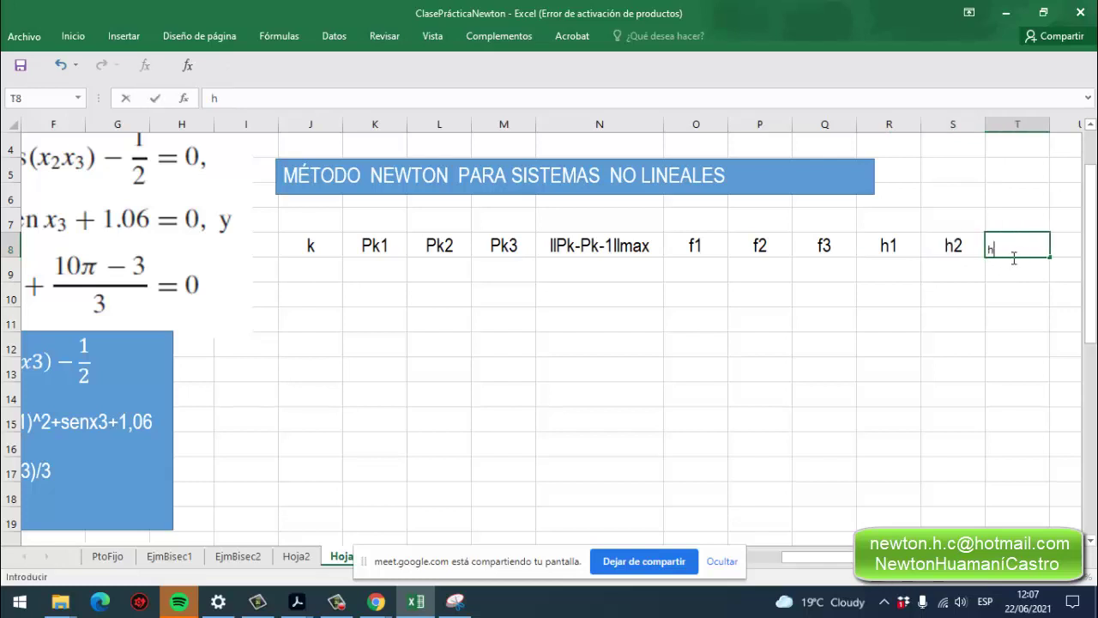
{"action": "type", "text": "3"}
{"action": "key", "text": "Return"}
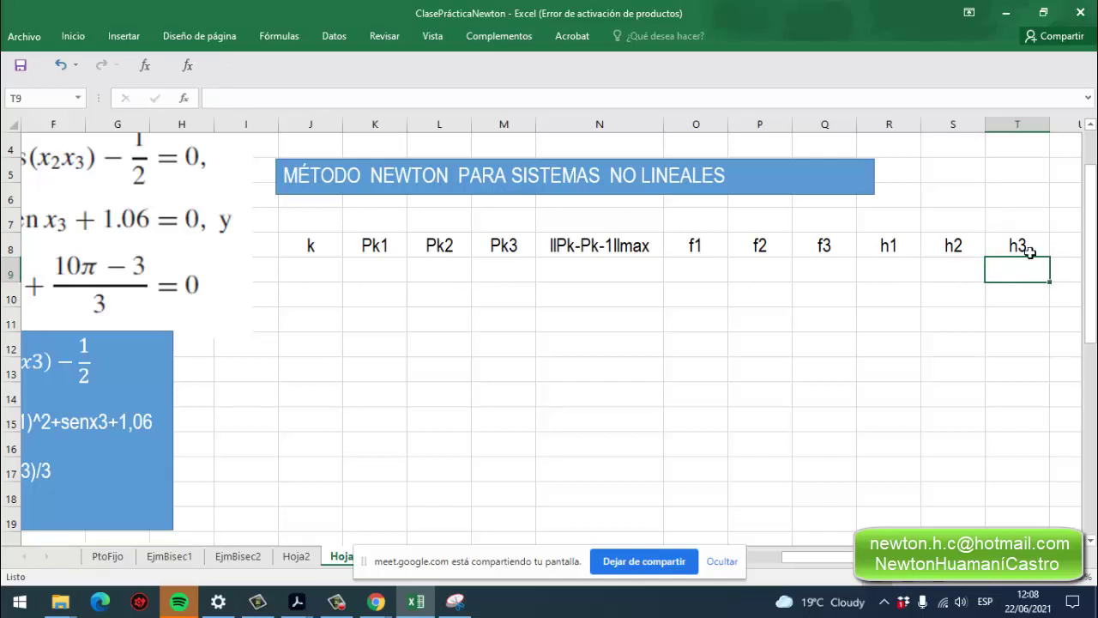
Fill the iteration table's header row, cells J8 to T8, with a light green theme colour.
{"action": "left_click_drag", "start_coordinate": [1042, 248], "coordinate": [314, 245]}
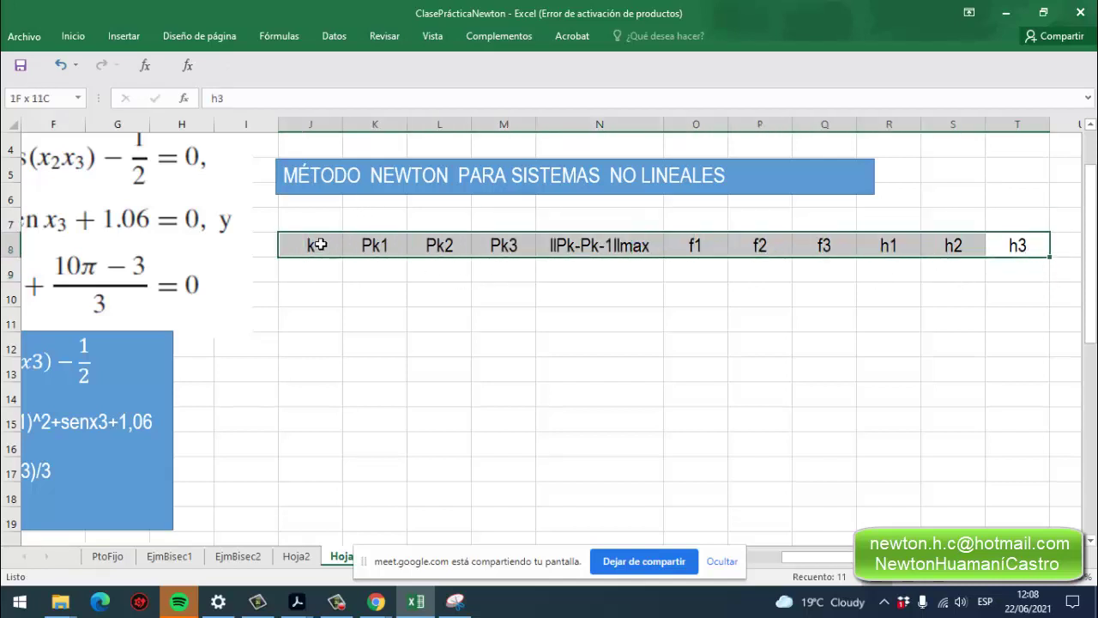
{"action": "left_click", "coordinate": [73, 35]}
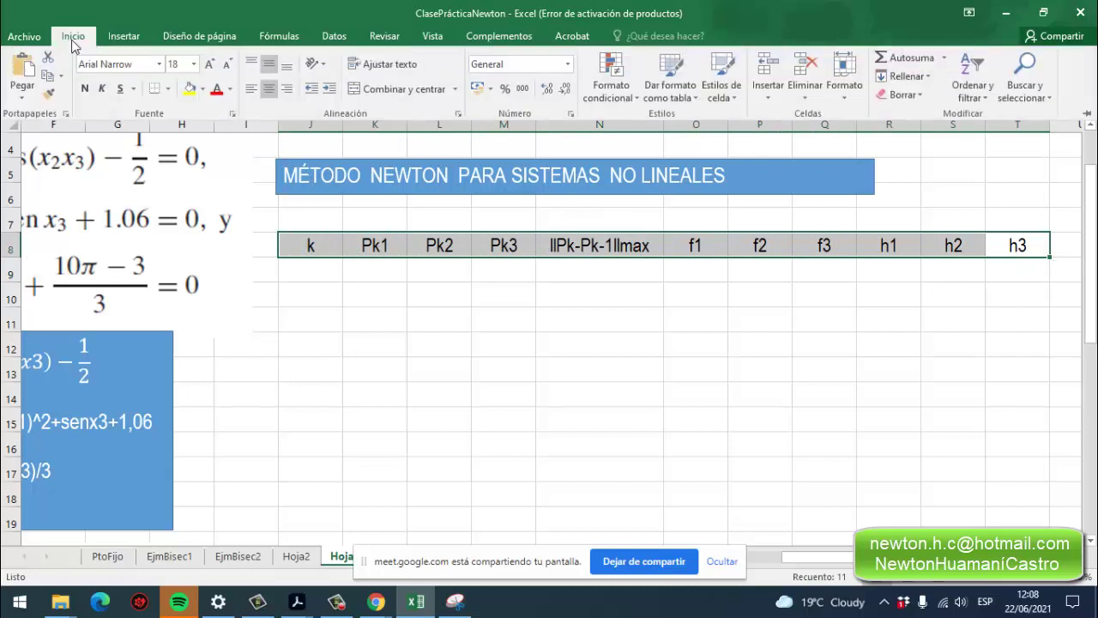
{"action": "left_click", "coordinate": [202, 90]}
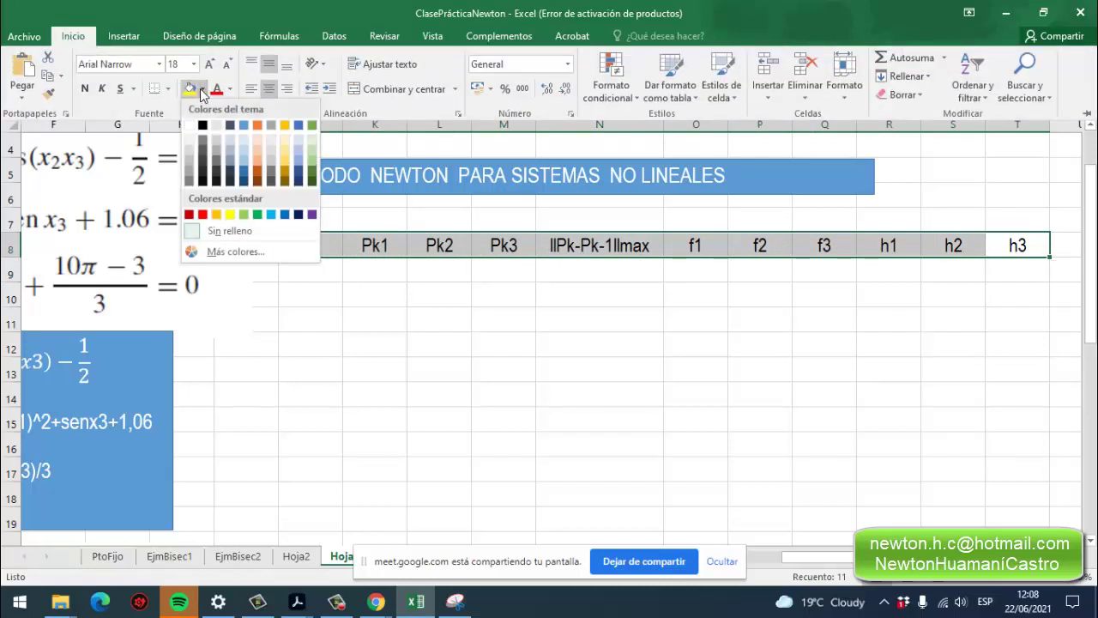
{"action": "left_click", "coordinate": [311, 163]}
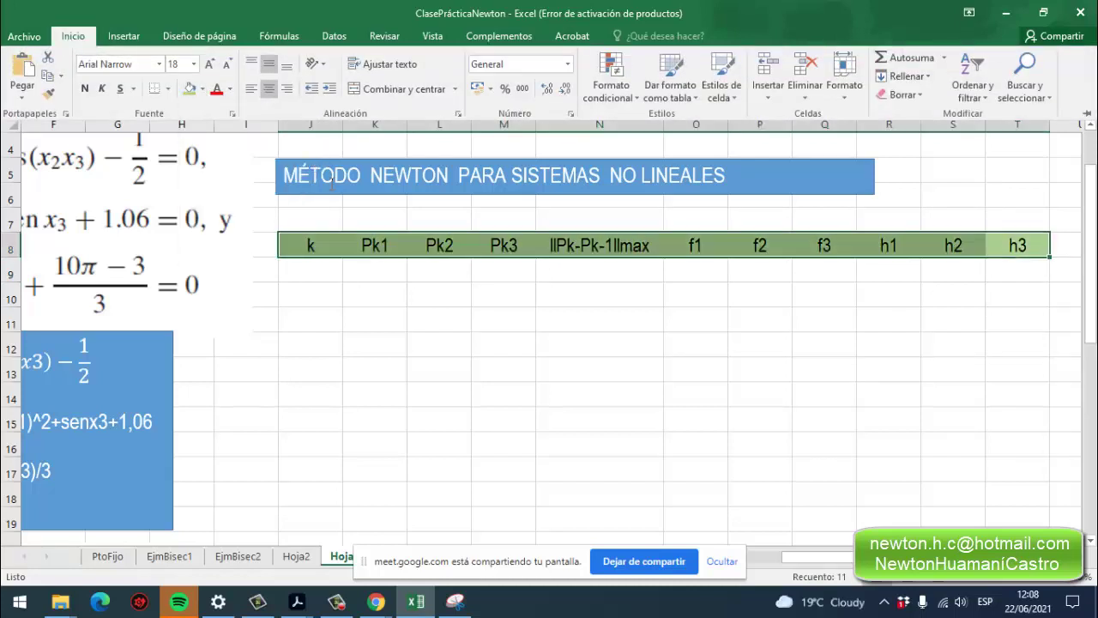
Number the iterations from 1 to 9 in cells J9 to J17 of the k column.
{"action": "left_click", "coordinate": [309, 276]}
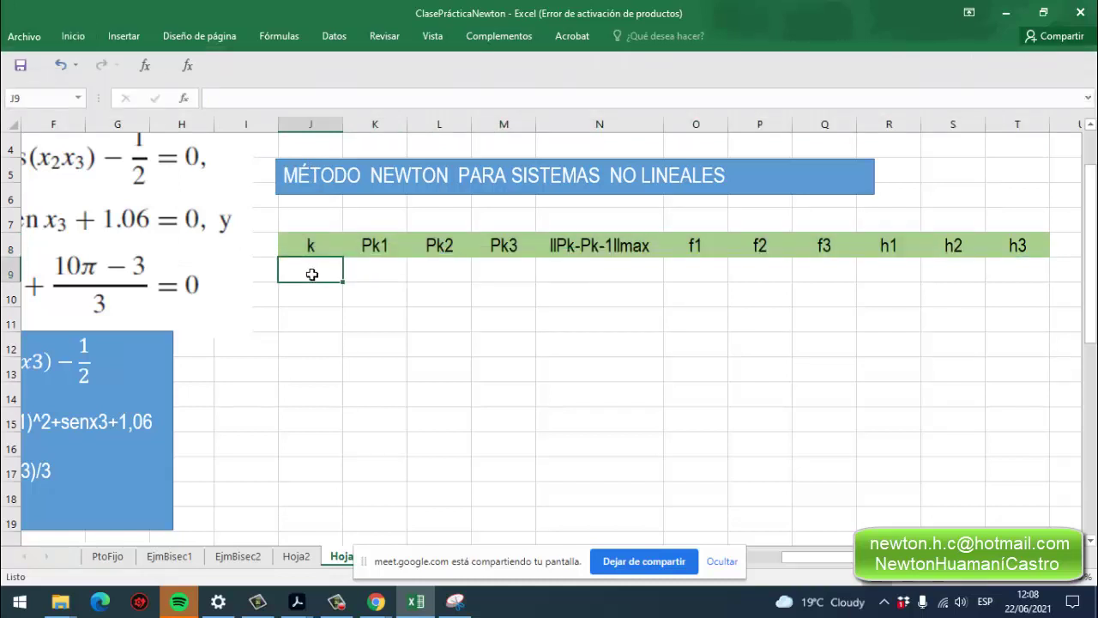
{"action": "type", "text": "1"}
{"action": "key", "text": "Return"}
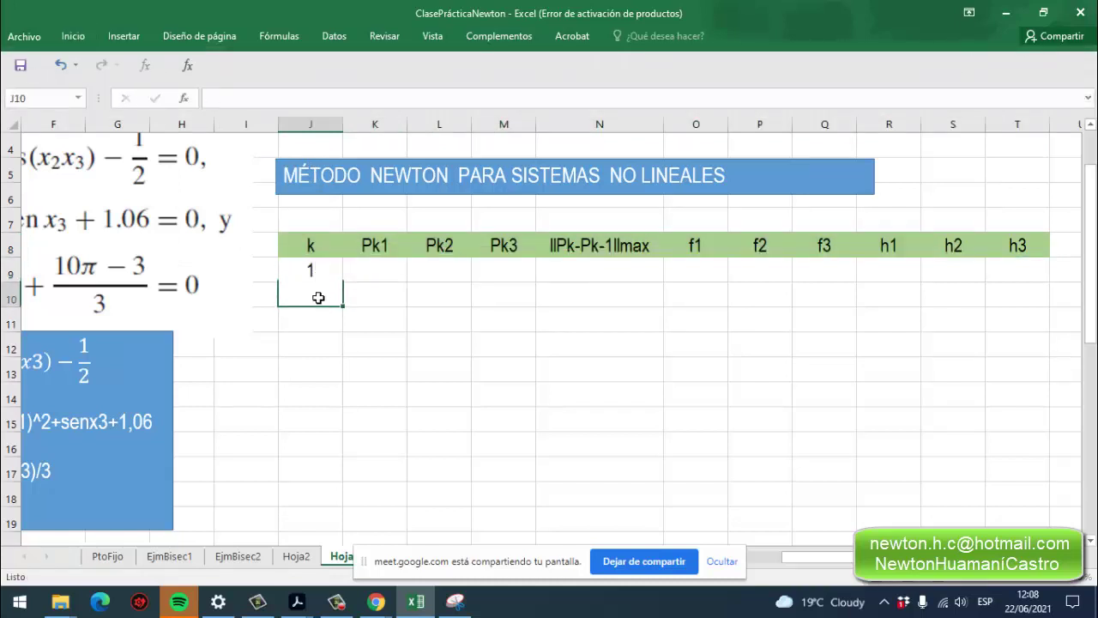
{"action": "type", "text": "2"}
{"action": "key", "text": "Return"}
{"action": "type", "text": "3"}
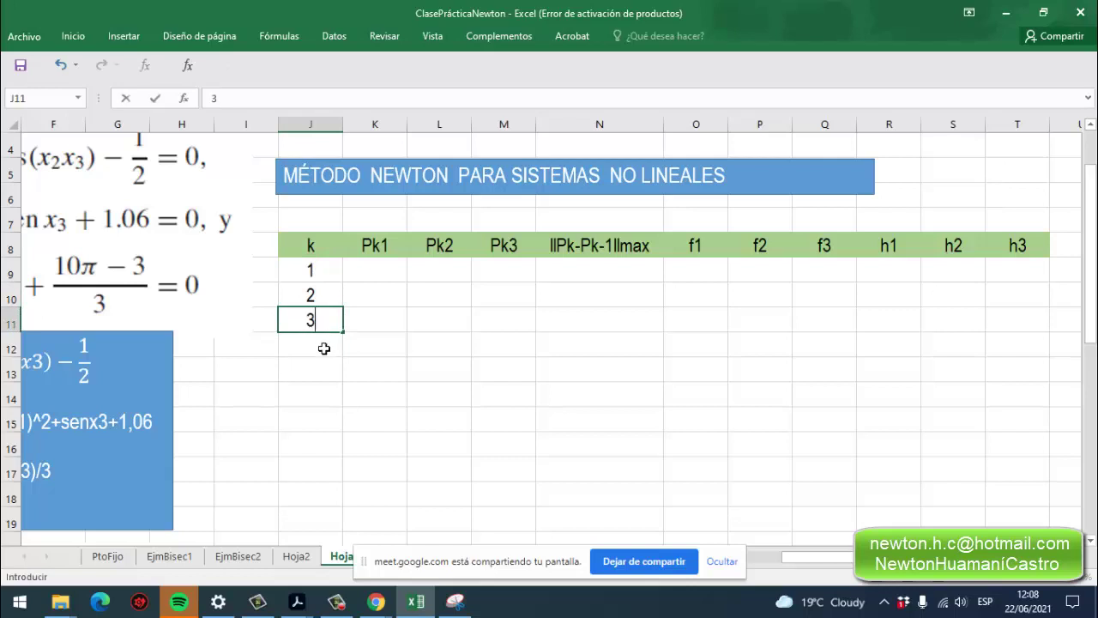
{"action": "key", "text": "Return"}
{"action": "type", "text": "4"}
{"action": "left_click", "coordinate": [366, 314]}
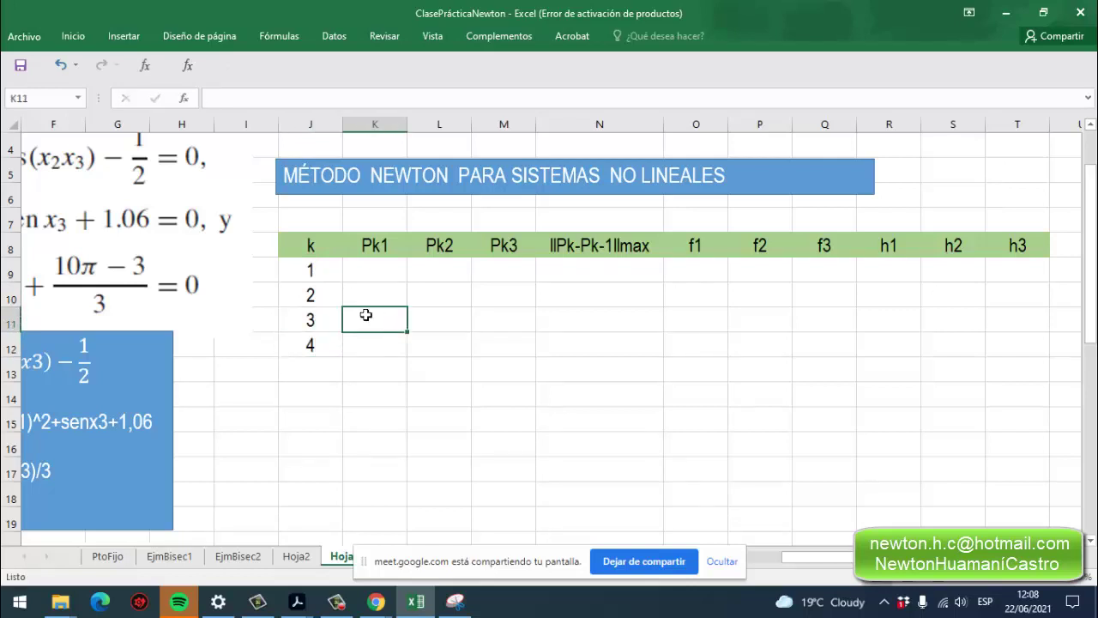
{"action": "left_click_drag", "start_coordinate": [311, 269], "coordinate": [336, 483]}
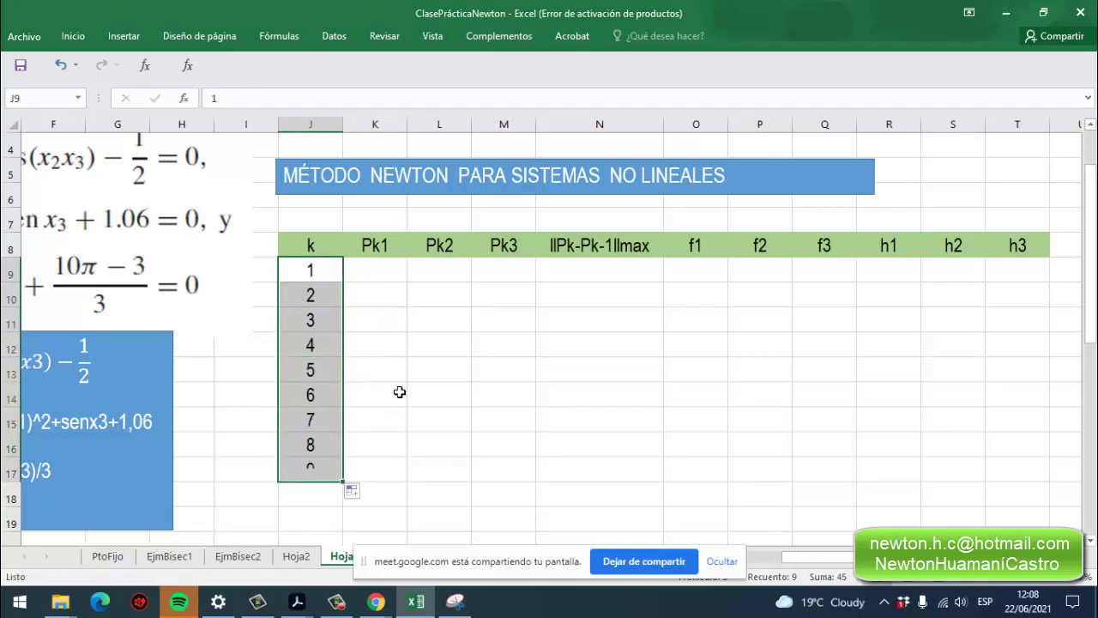
{"action": "left_click", "coordinate": [385, 276]}
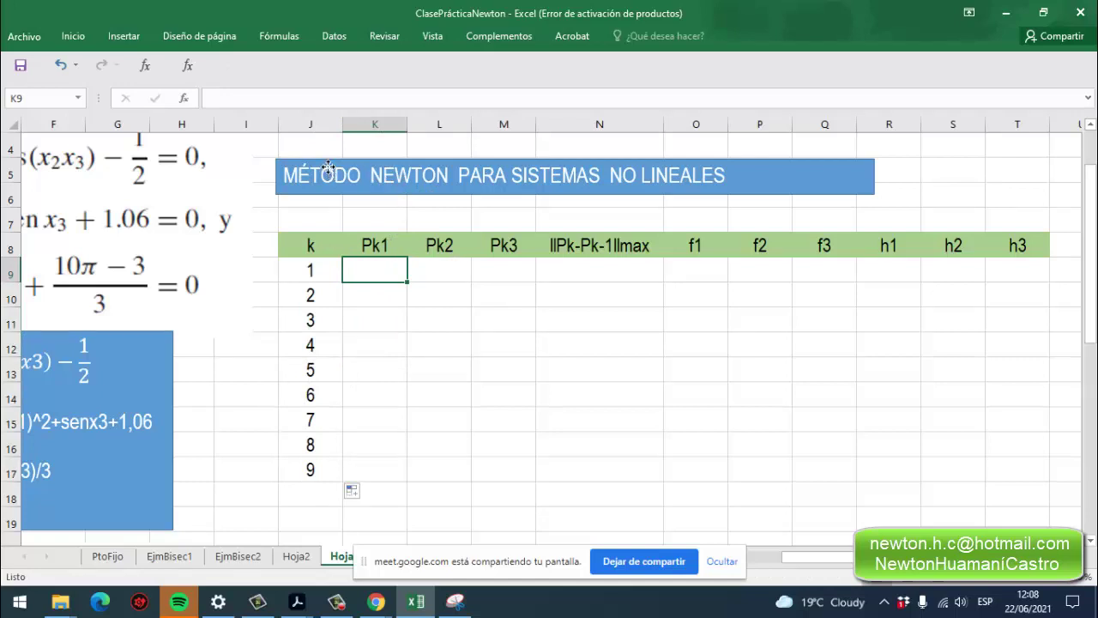
Move the method title banner up to rows 3 and 4, and shift the equations picture slightly up and right, clear of the functions box.
{"action": "left_click_drag", "start_coordinate": [328, 167], "coordinate": [355, 195]}
{"action": "left_click_drag", "start_coordinate": [807, 559], "coordinate": [742, 559]}
{"action": "left_click", "coordinate": [429, 293]}
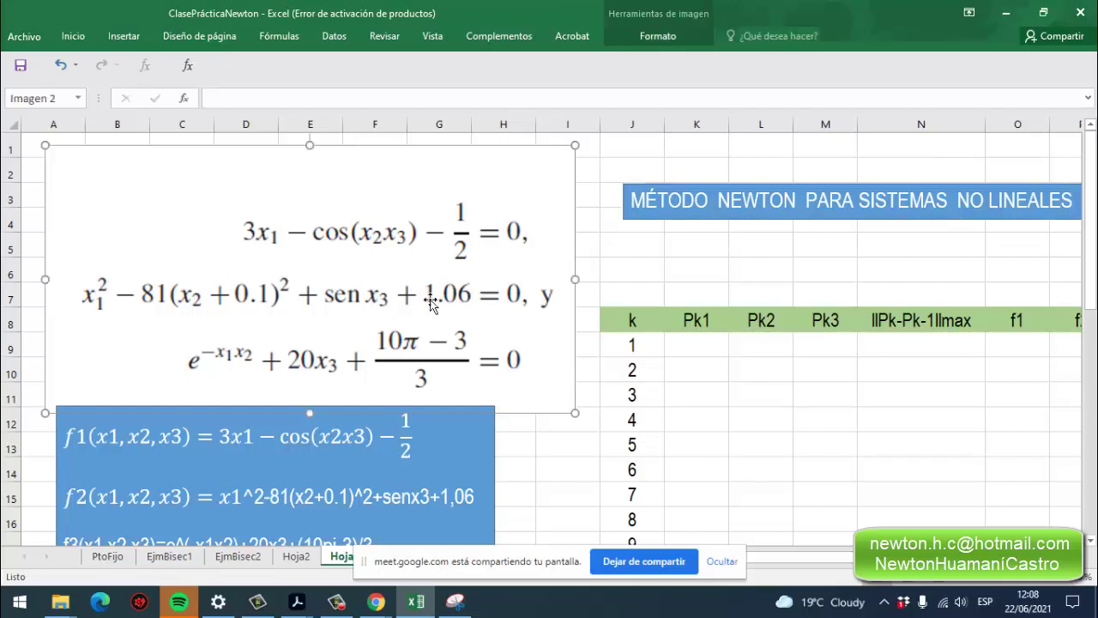
{"action": "left_click_drag", "start_coordinate": [429, 294], "coordinate": [447, 274]}
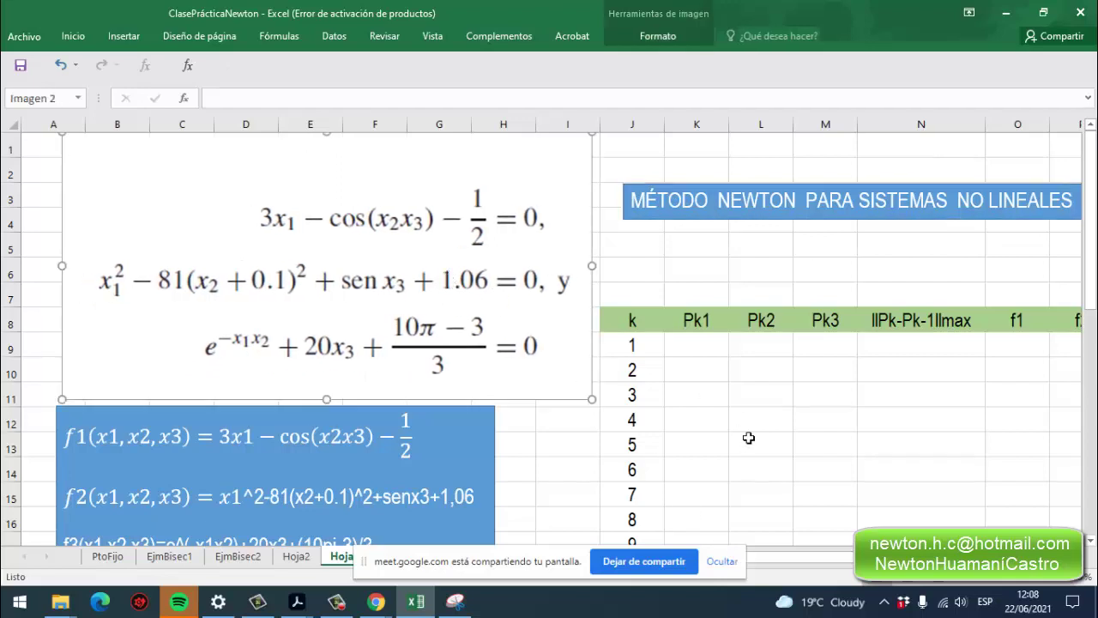
{"action": "left_click_drag", "start_coordinate": [793, 560], "coordinate": [842, 554]}
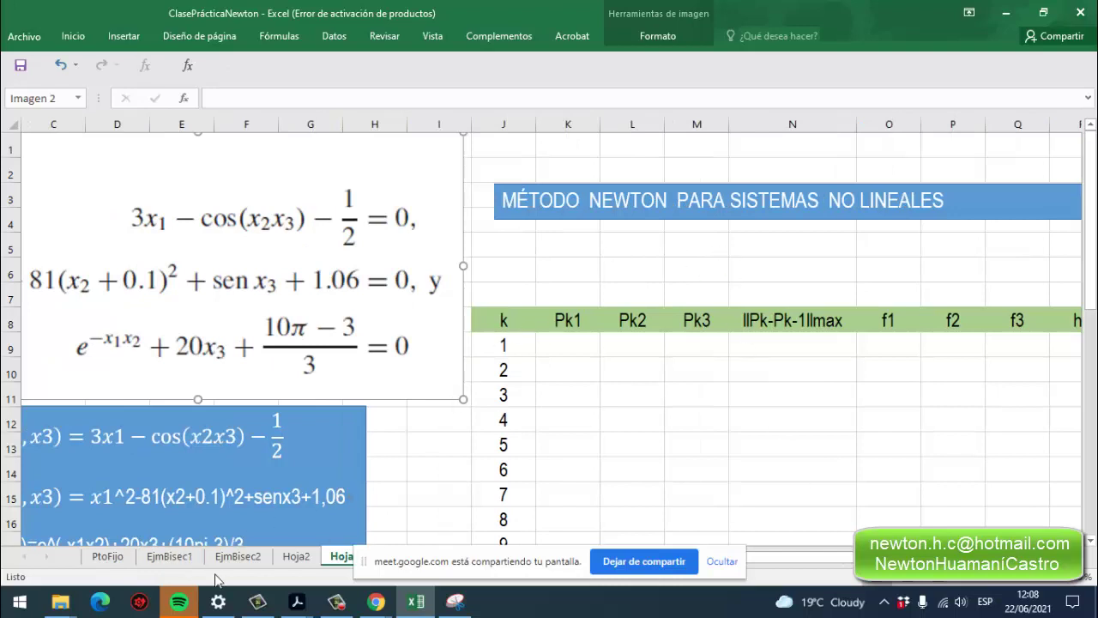
Switch to the numerical analysis PDF in Acrobat and review Newton's iteration formula 10.9, its two-step procedure and the introduction to Algorithm 10.1.
{"action": "left_click", "coordinate": [297, 603]}
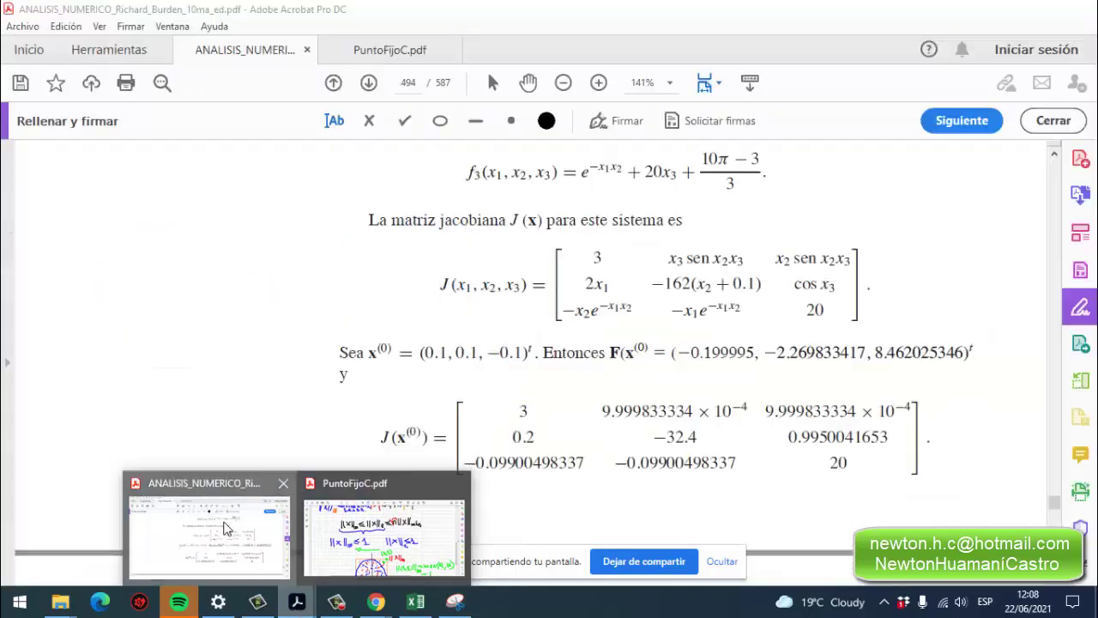
{"action": "left_click", "coordinate": [208, 531]}
{"action": "scroll", "coordinate": [589, 355], "scroll_direction": "up", "scroll_amount": 10}
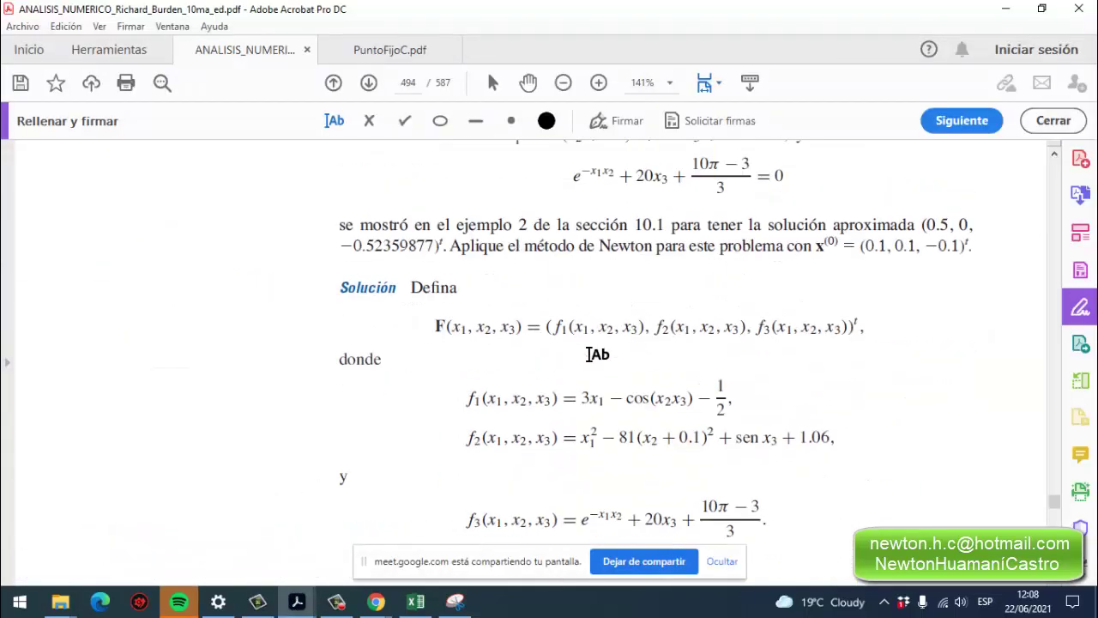
{"action": "scroll", "coordinate": [592, 353], "scroll_direction": "up", "scroll_amount": 6}
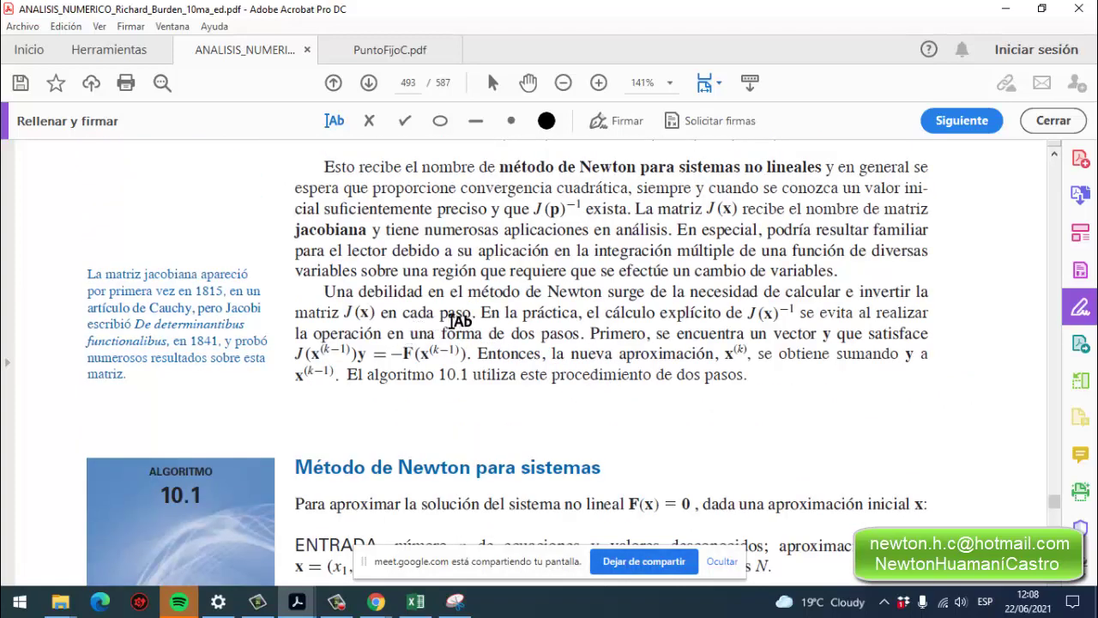
{"action": "scroll", "coordinate": [418, 346], "scroll_direction": "up", "scroll_amount": 3}
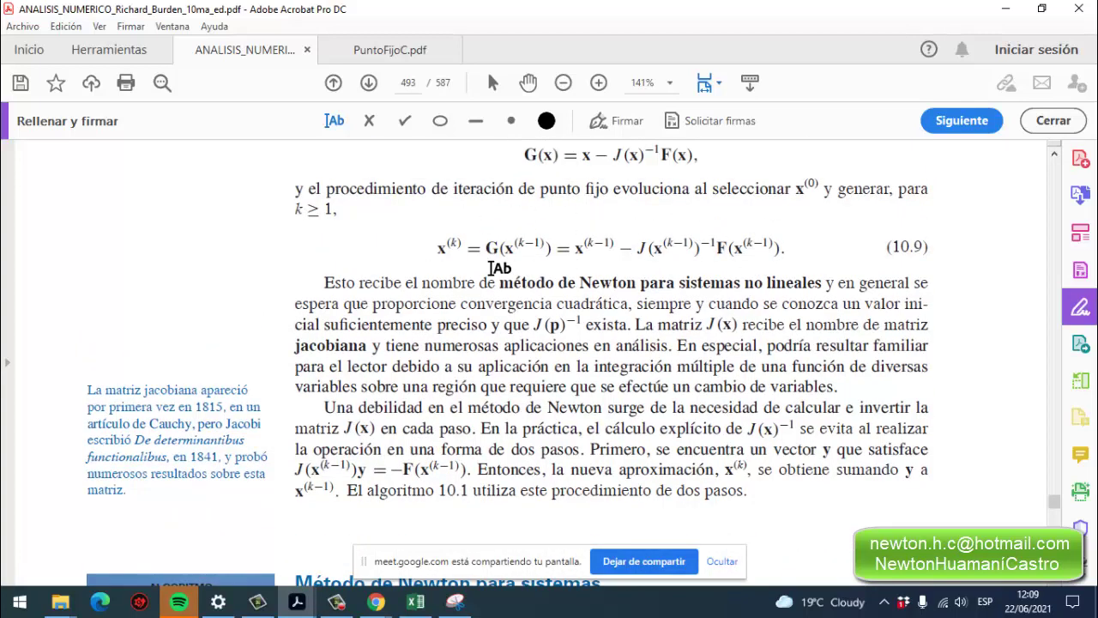
{"action": "scroll", "coordinate": [429, 274], "scroll_direction": "down", "scroll_amount": 2}
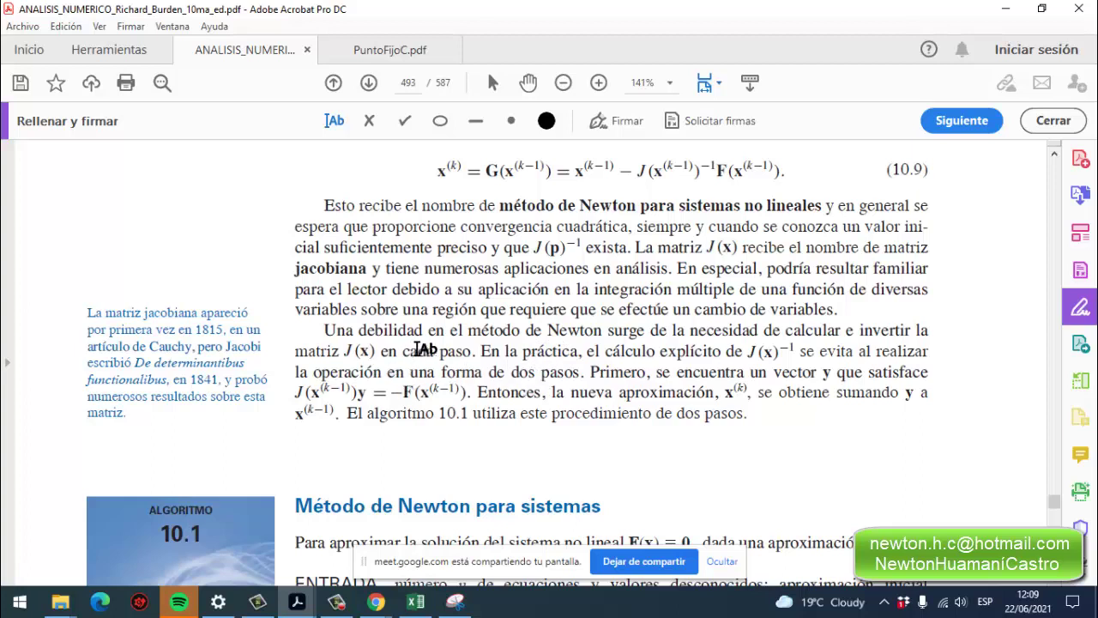
{"action": "scroll", "coordinate": [454, 364], "scroll_direction": "down", "scroll_amount": 1}
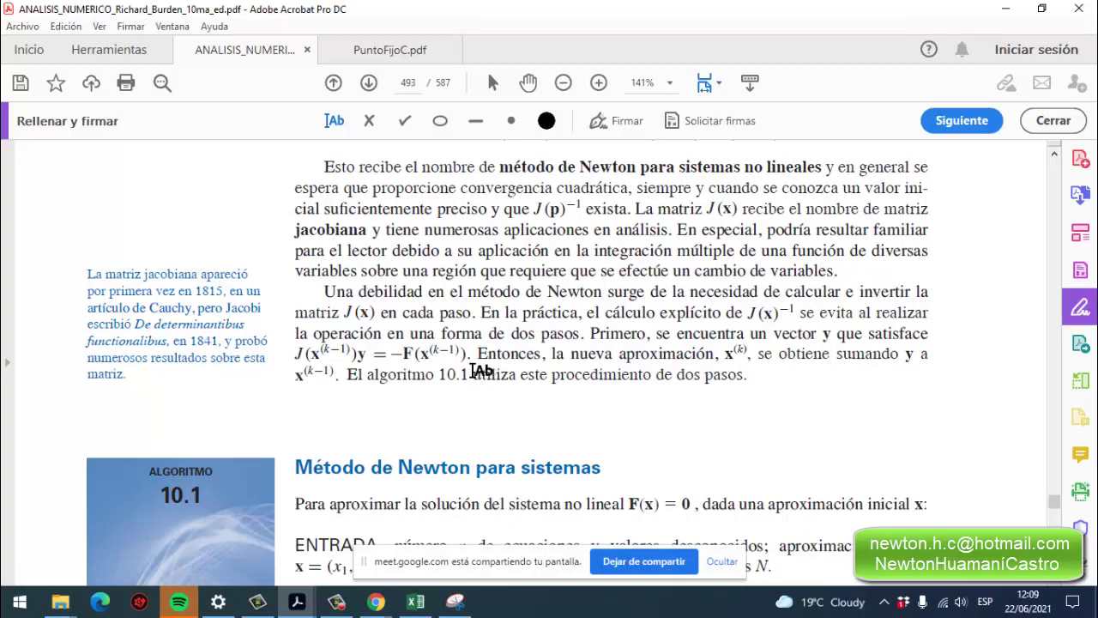
{"action": "scroll", "coordinate": [545, 350], "scroll_direction": "down", "scroll_amount": 1}
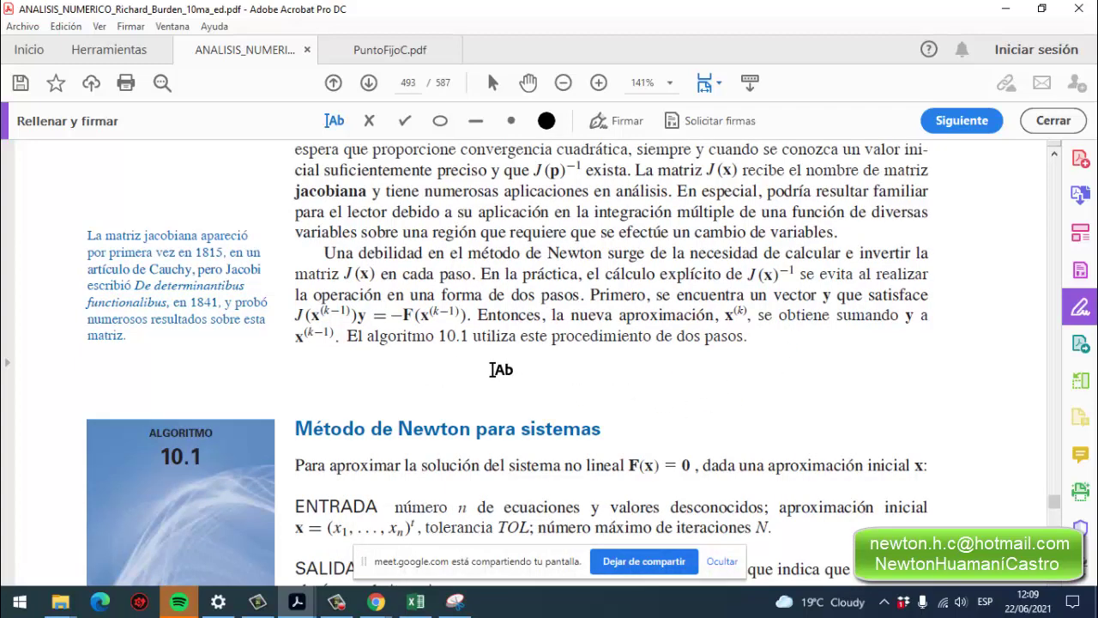
{"action": "scroll", "coordinate": [496, 360], "scroll_direction": "down", "scroll_amount": 1}
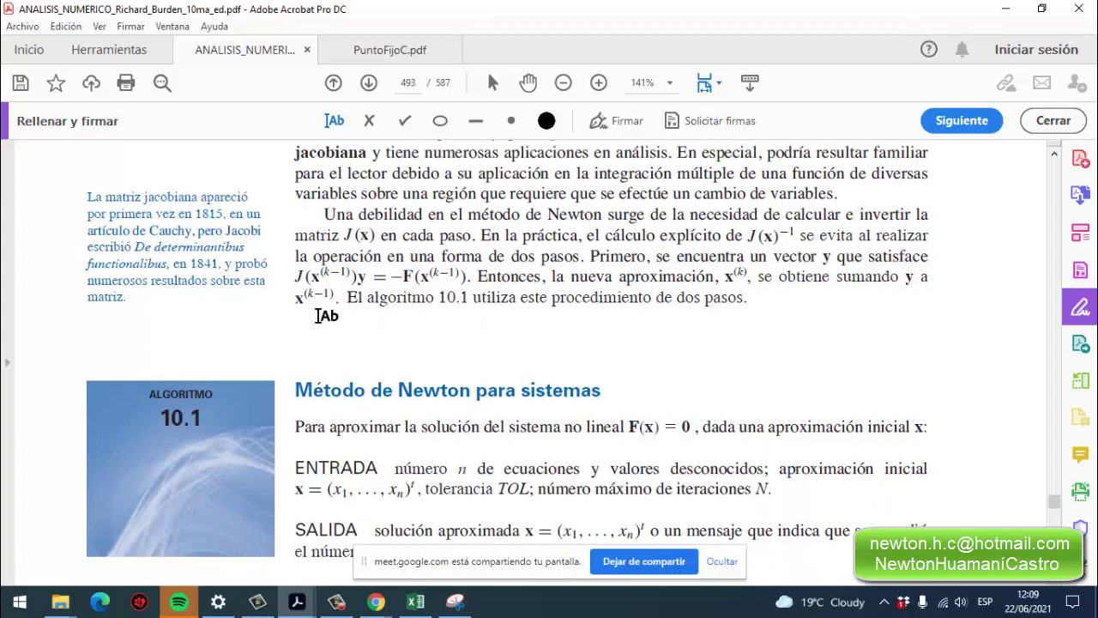
{"action": "scroll", "coordinate": [304, 283], "scroll_direction": "down", "scroll_amount": 1}
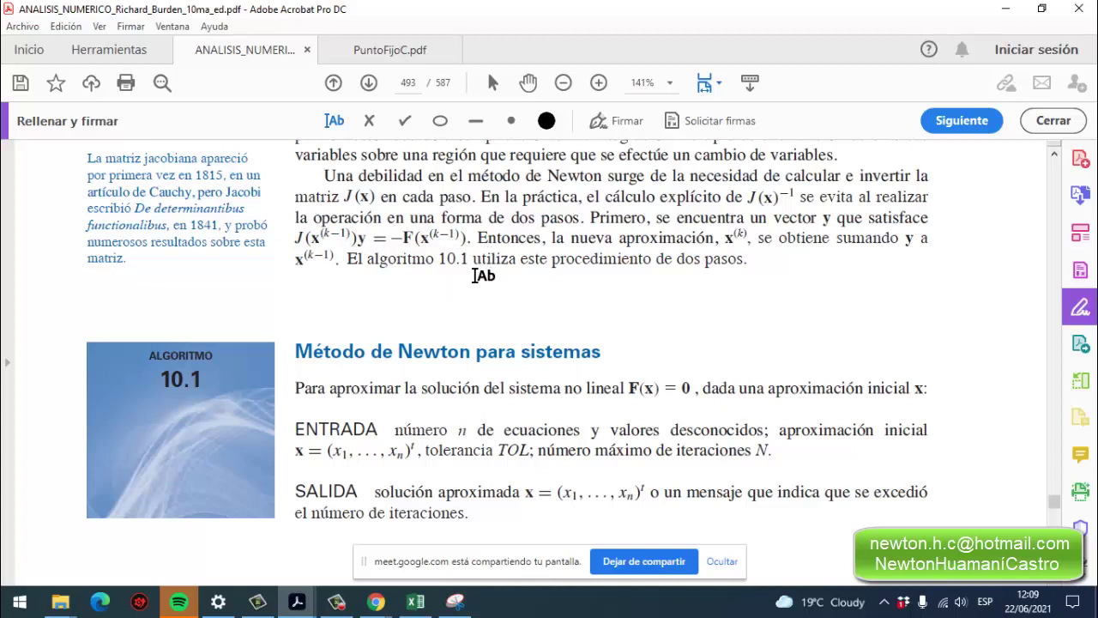
{"action": "scroll", "coordinate": [371, 257], "scroll_direction": "down", "scroll_amount": 2}
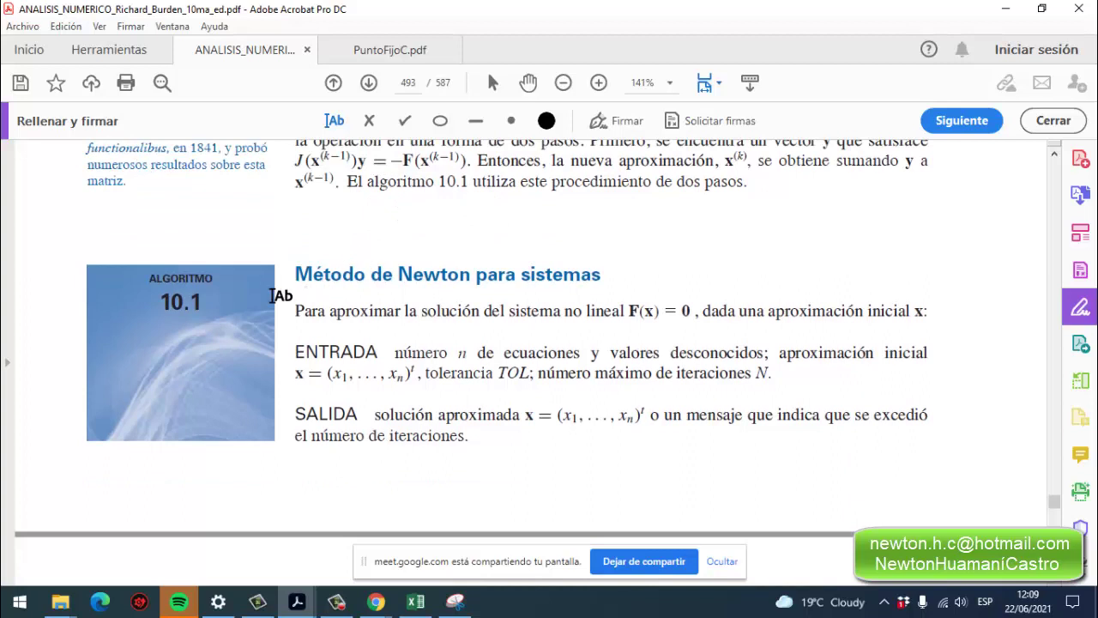
{"action": "scroll", "coordinate": [249, 360], "scroll_direction": "down", "scroll_amount": 2}
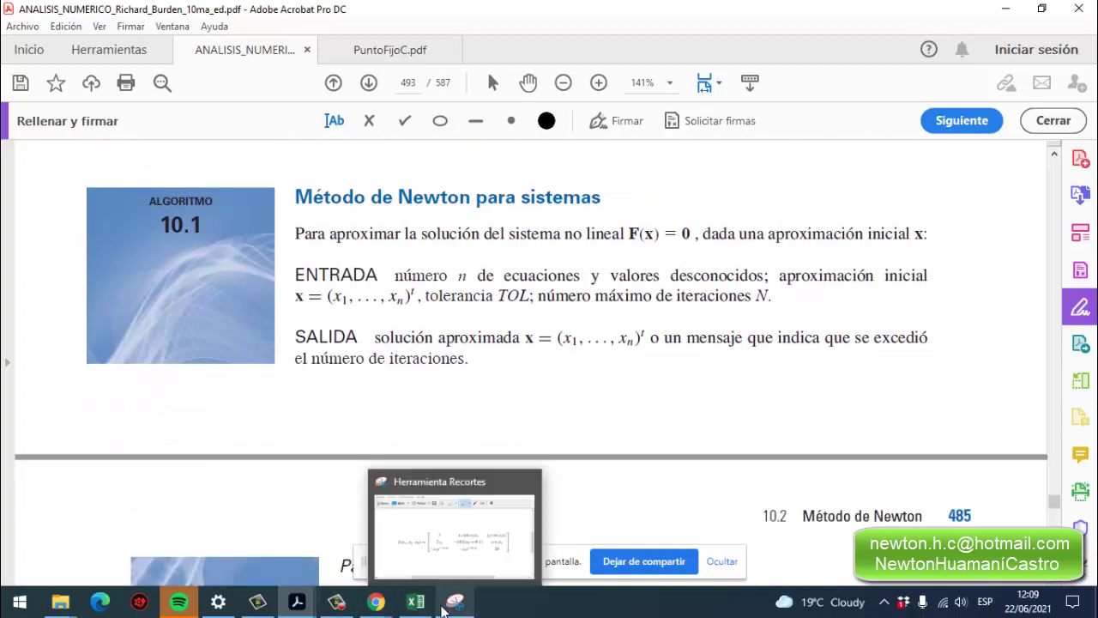
Switch to the Snipping Tool and handwrite Newton's iteration formula Pn = Pn-1 − J⁻¹(Pk-1)F(Pk-1) in blue above the Jacobian matrix.
{"action": "left_click", "coordinate": [446, 607]}
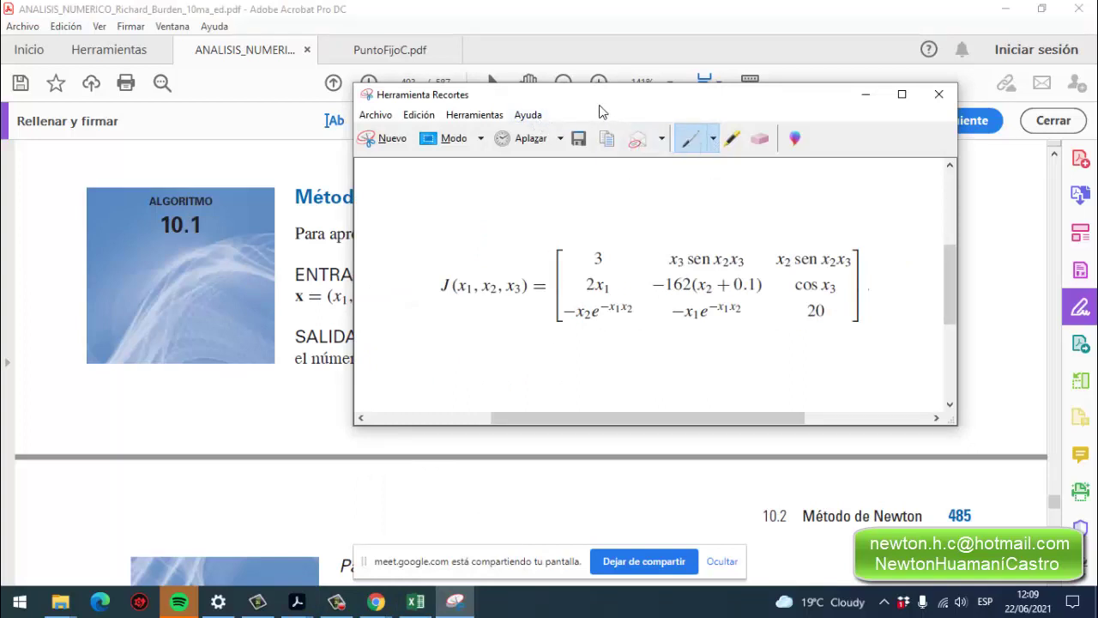
{"action": "left_click", "coordinate": [715, 143]}
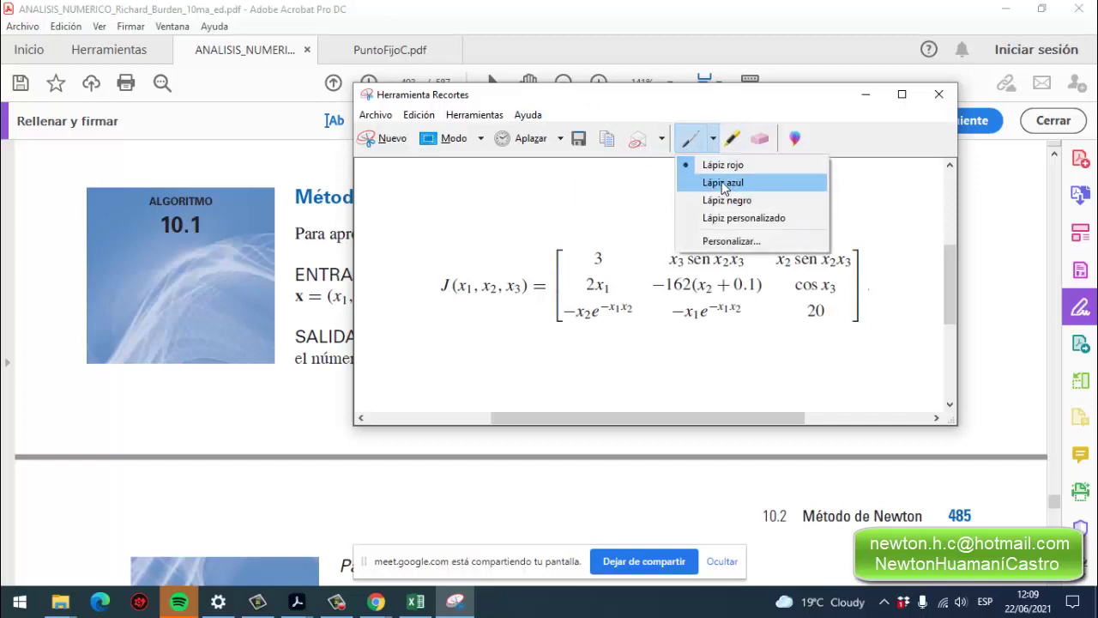
{"action": "left_click", "coordinate": [723, 182]}
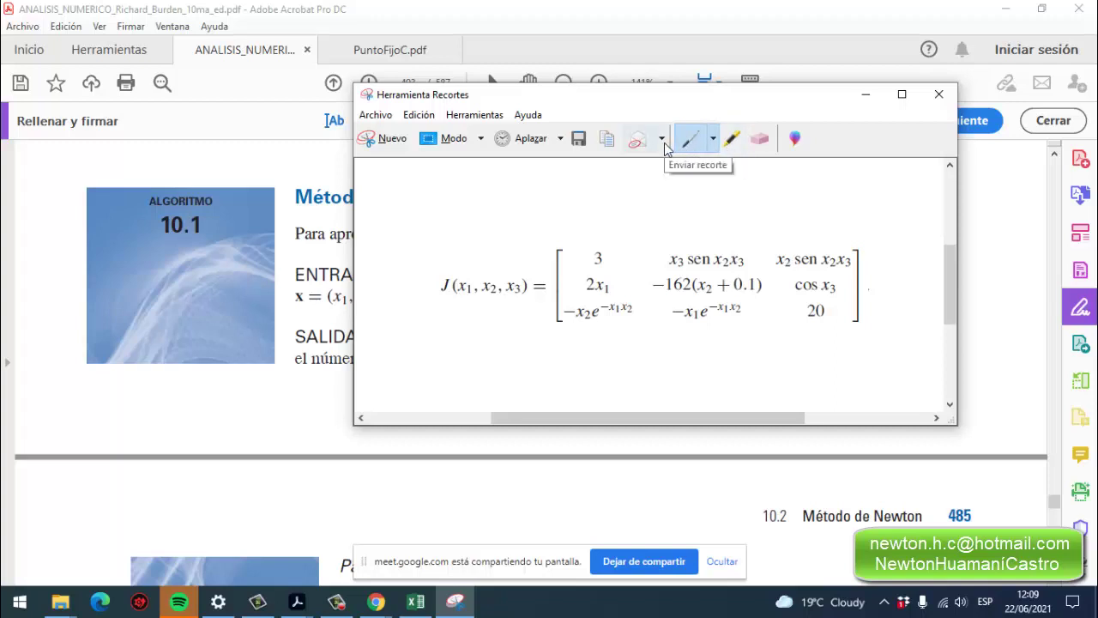
{"action": "left_click", "coordinate": [713, 139]}
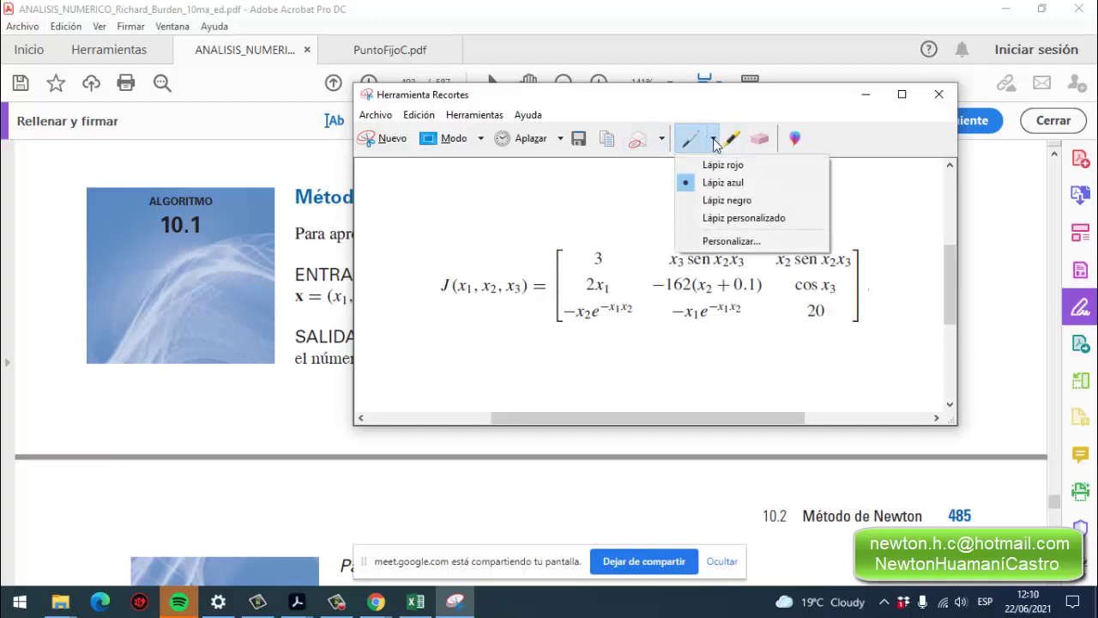
{"action": "left_click", "coordinate": [711, 182]}
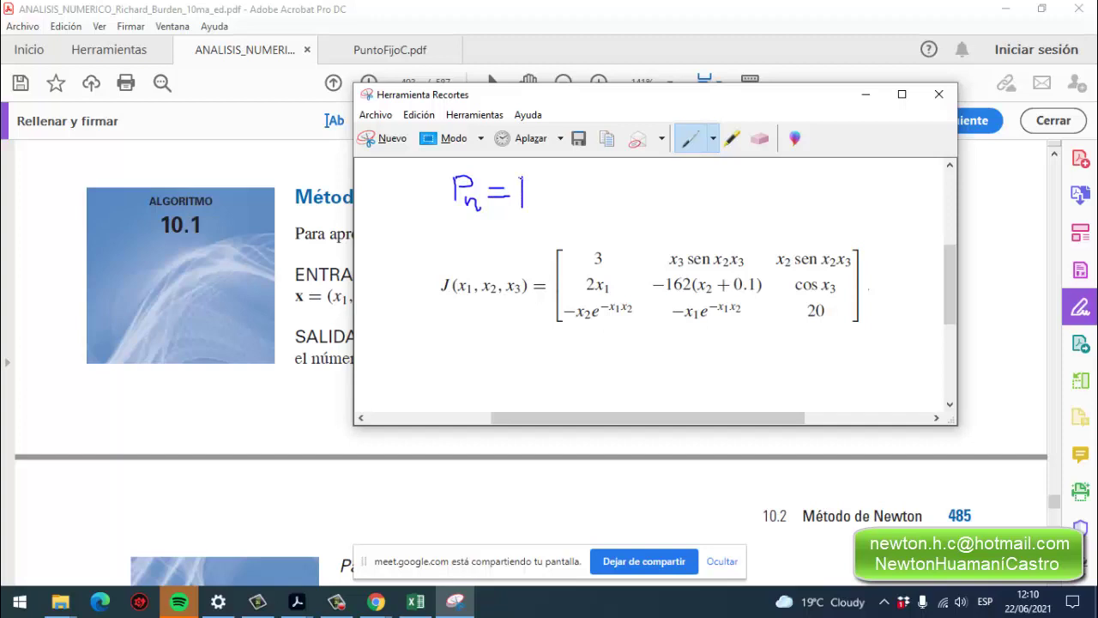
{"action": "left_click_drag", "start_coordinate": [524, 192], "coordinate": [522, 193]}
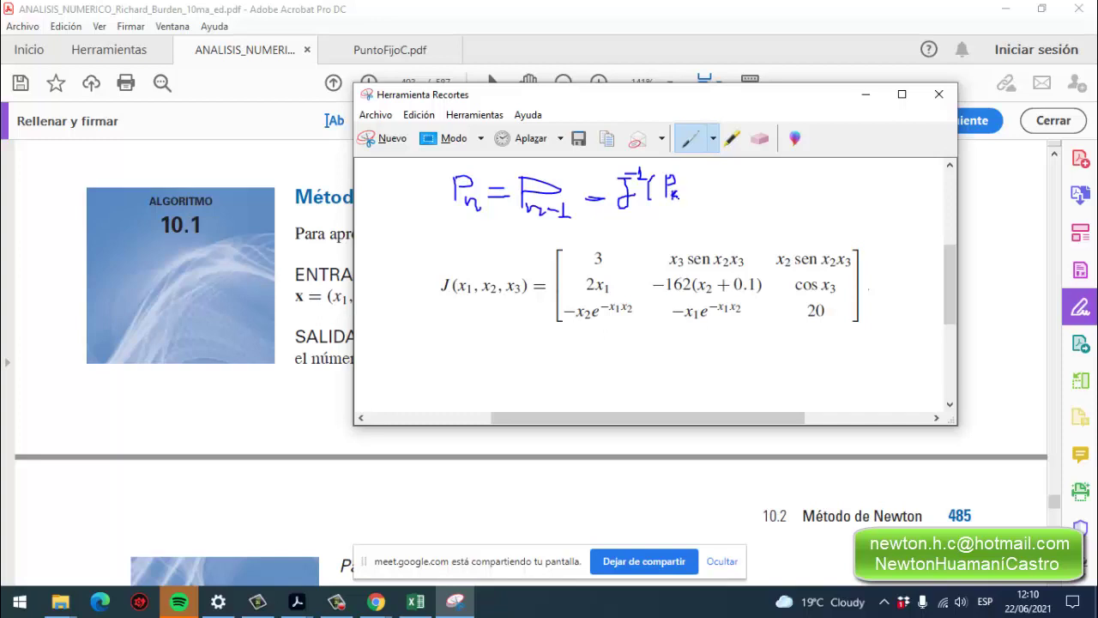
{"action": "mouse_move", "coordinate": [689, 187]}
{"action": "left_mouse_down"}
{"action": "mouse_move", "coordinate": [700, 204]}
{"action": "mouse_move", "coordinate": [729, 170]}
{"action": "mouse_move", "coordinate": [711, 180]}
{"action": "mouse_move", "coordinate": [711, 199]}
{"action": "mouse_move", "coordinate": [731, 180]}
{"action": "mouse_move", "coordinate": [731, 199]}
{"action": "mouse_move", "coordinate": [744, 196]}
{"action": "mouse_move", "coordinate": [752, 175]}
{"action": "mouse_move", "coordinate": [751, 203]}
{"action": "mouse_move", "coordinate": [778, 203]}
{"action": "left_mouse_up"}
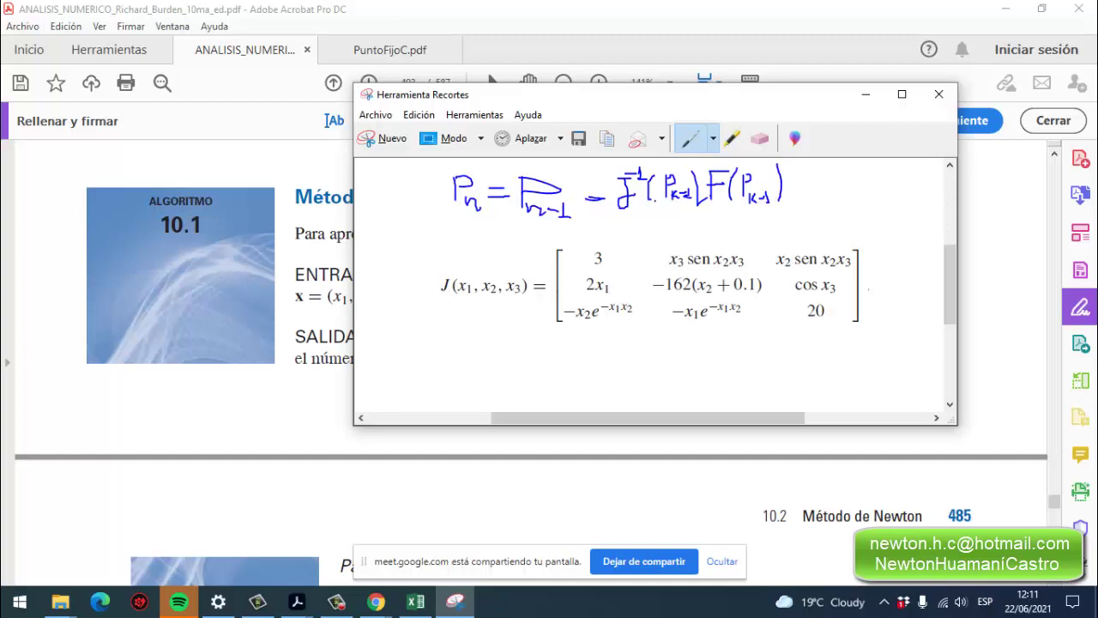
{"action": "scroll", "coordinate": [656, 283], "scroll_direction": "down", "scroll_amount": 1}
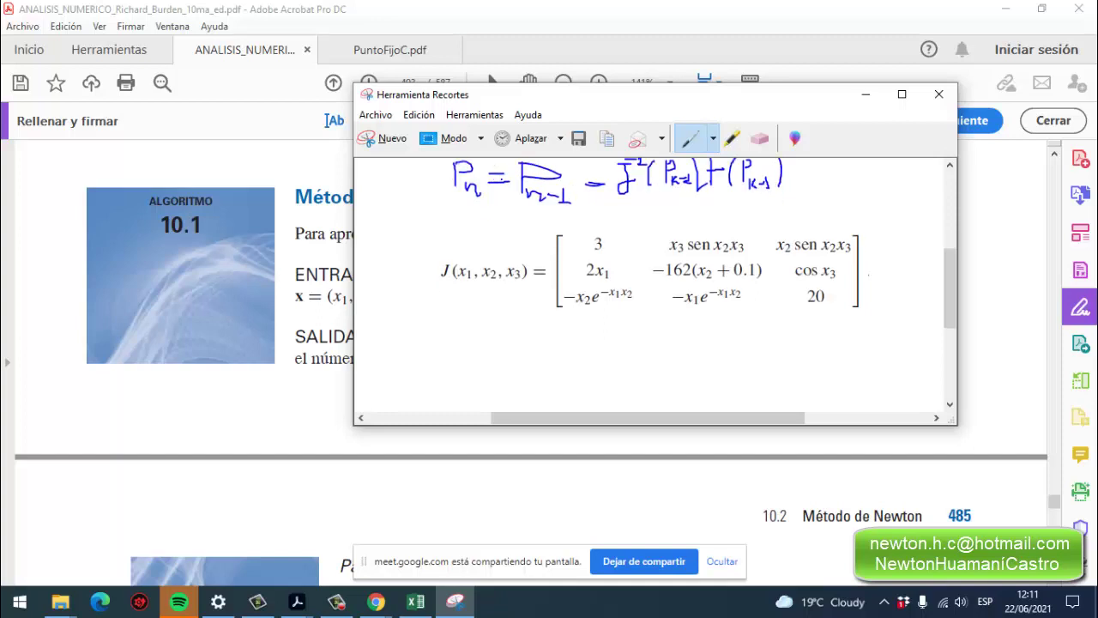
{"action": "scroll", "coordinate": [655, 283], "scroll_direction": "up", "scroll_amount": 1}
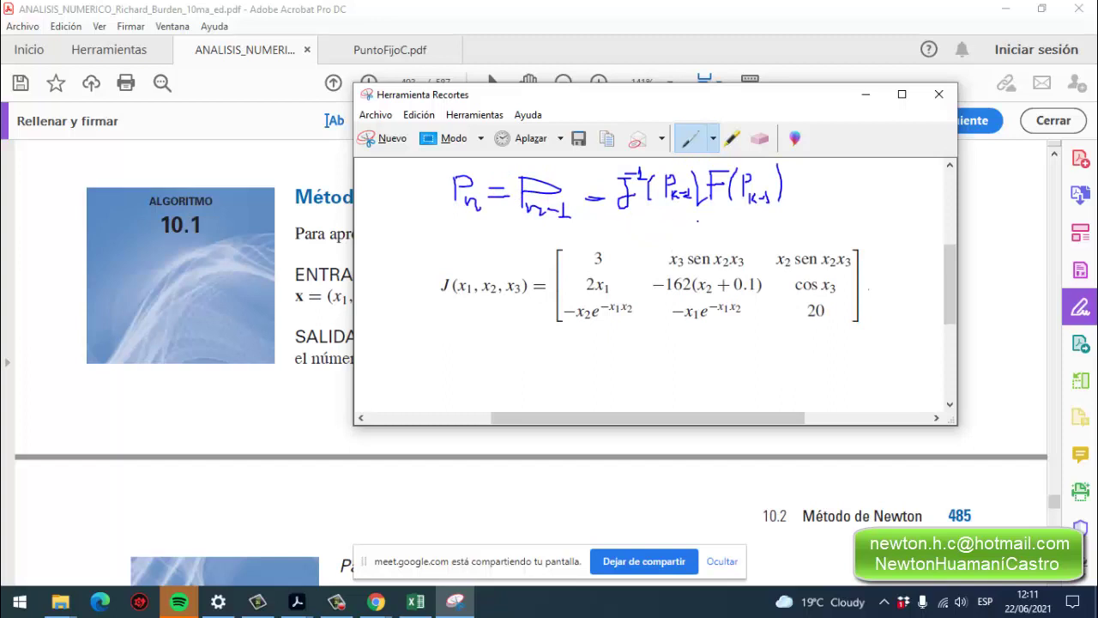
With the black pen, write starred F=(f1,f2,f3) below the matrix, add a second star, and brace the J⁻¹(Pk-1)F(Pk-1) term.
{"action": "left_click", "coordinate": [712, 138]}
{"action": "left_click", "coordinate": [703, 200]}
{"action": "mouse_move", "coordinate": [379, 318]}
{"action": "left_mouse_down"}
{"action": "mouse_move", "coordinate": [378, 338]}
{"action": "mouse_move", "coordinate": [365, 338]}
{"action": "mouse_move", "coordinate": [416, 321]}
{"action": "mouse_move", "coordinate": [410, 346]}
{"action": "mouse_move", "coordinate": [426, 334]}
{"action": "mouse_move", "coordinate": [441, 342]}
{"action": "mouse_move", "coordinate": [459, 316]}
{"action": "mouse_move", "coordinate": [455, 342]}
{"action": "mouse_move", "coordinate": [471, 342]}
{"action": "mouse_move", "coordinate": [433, 334]}
{"action": "mouse_move", "coordinate": [479, 338]}
{"action": "mouse_move", "coordinate": [492, 324]}
{"action": "mouse_move", "coordinate": [488, 337]}
{"action": "mouse_move", "coordinate": [497, 328]}
{"action": "mouse_move", "coordinate": [508, 342]}
{"action": "mouse_move", "coordinate": [528, 312]}
{"action": "mouse_move", "coordinate": [518, 336]}
{"action": "left_mouse_up"}
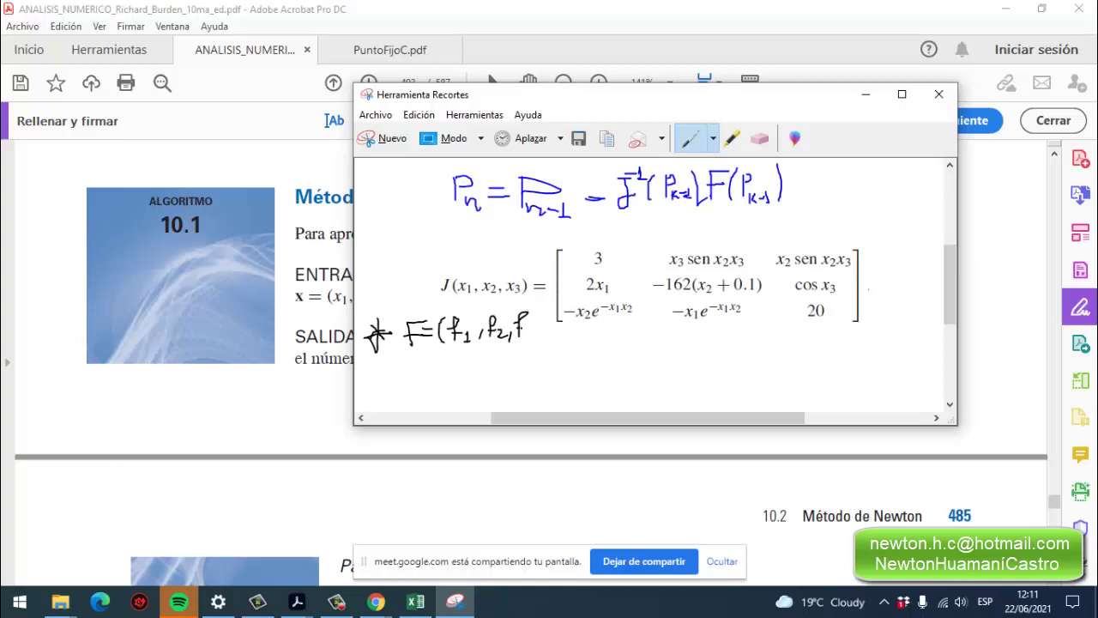
{"action": "left_click_drag", "start_coordinate": [524, 334], "coordinate": [531, 340]}
{"action": "mouse_move", "coordinate": [377, 369]}
{"action": "left_mouse_down"}
{"action": "mouse_move", "coordinate": [365, 400]}
{"action": "mouse_move", "coordinate": [381, 383]}
{"action": "left_mouse_up"}
{"action": "left_click_drag", "start_coordinate": [387, 380], "coordinate": [383, 395]}
{"action": "mouse_move", "coordinate": [618, 215]}
{"action": "left_mouse_down"}
{"action": "mouse_move", "coordinate": [703, 220]}
{"action": "mouse_move", "coordinate": [781, 204]}
{"action": "left_mouse_up"}
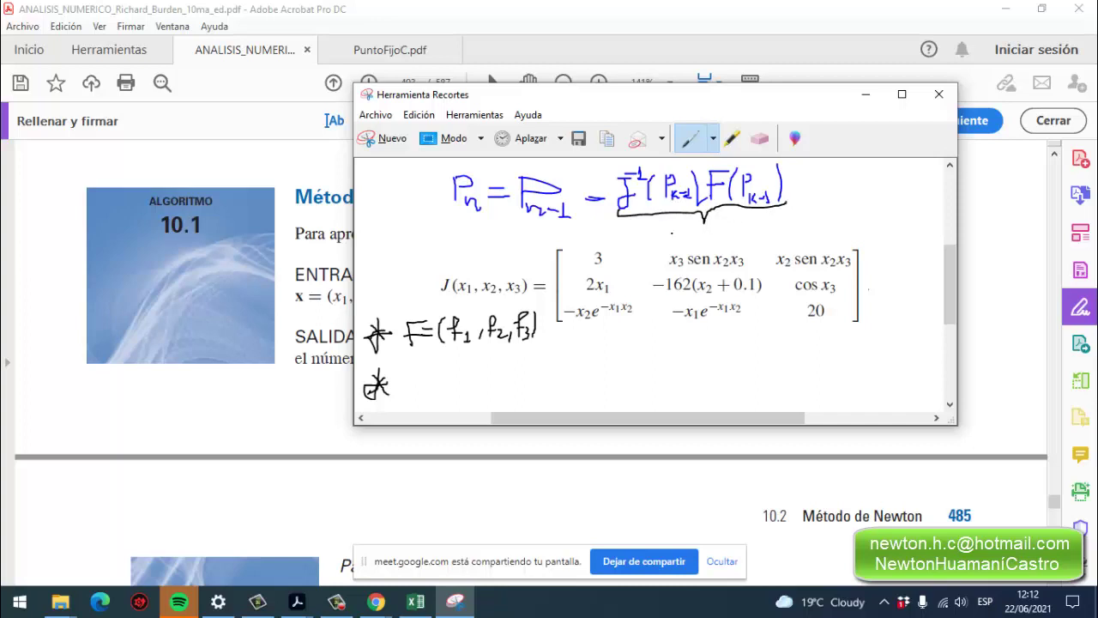
{"action": "mouse_move", "coordinate": [657, 226]}
{"action": "left_mouse_down"}
{"action": "mouse_move", "coordinate": [656, 237]}
{"action": "mouse_move", "coordinate": [703, 243]}
{"action": "left_mouse_up"}
{"action": "left_click", "coordinate": [707, 239]}
{"action": "left_click", "coordinate": [755, 142]}
{"action": "left_click_drag", "start_coordinate": [706, 246], "coordinate": [676, 247]}
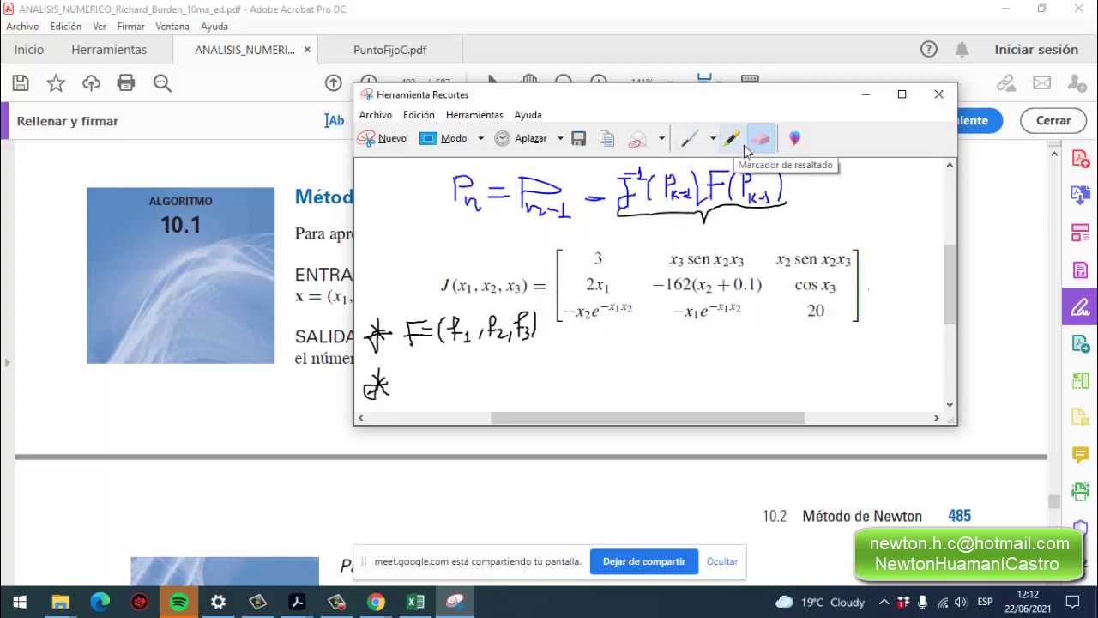
Handwrite (h1, h2, h3) in black under the brace of the J⁻¹(Pk-1)F(Pk-1) term.
{"action": "left_click", "coordinate": [711, 139]}
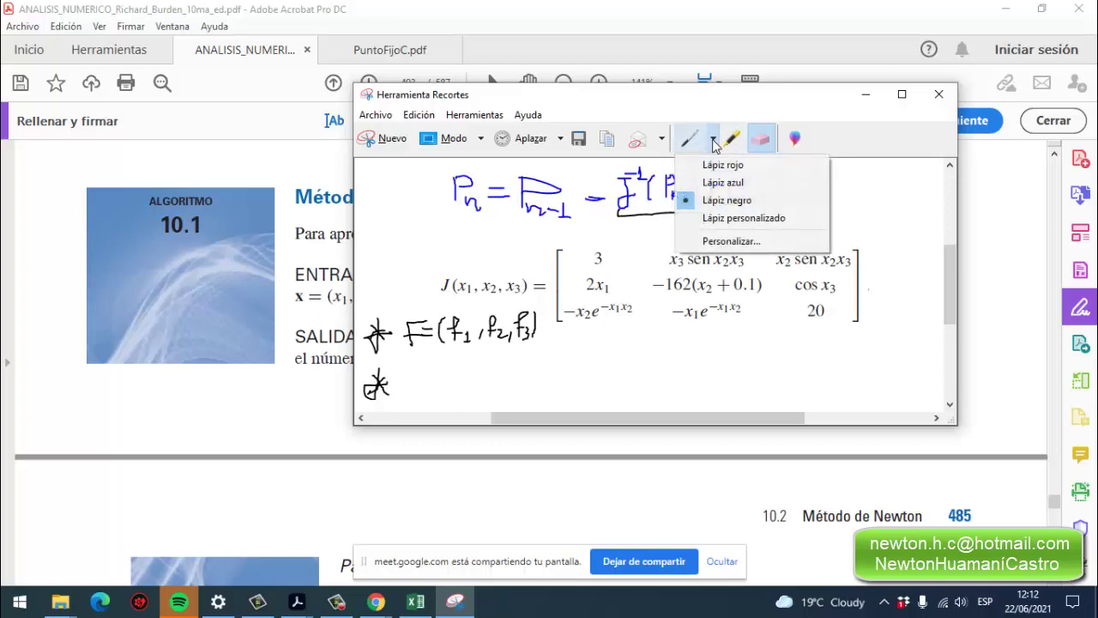
{"action": "left_click", "coordinate": [720, 200]}
{"action": "mouse_move", "coordinate": [654, 228]}
{"action": "left_mouse_down"}
{"action": "mouse_move", "coordinate": [650, 248]}
{"action": "mouse_move", "coordinate": [670, 237]}
{"action": "mouse_move", "coordinate": [690, 250]}
{"action": "left_mouse_up"}
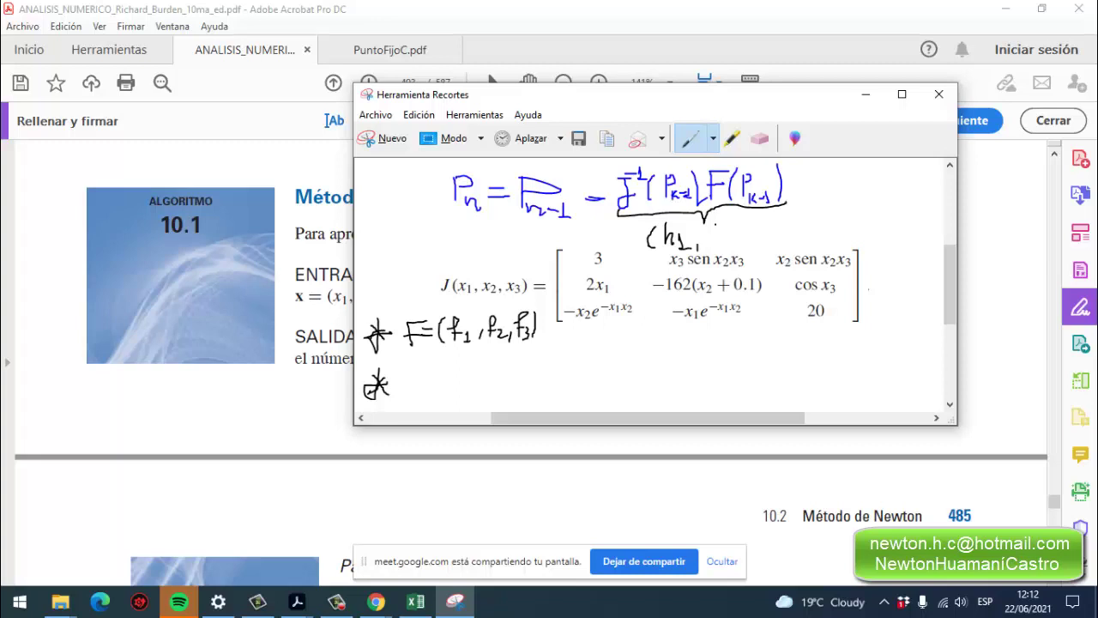
{"action": "mouse_move", "coordinate": [714, 221]}
{"action": "left_mouse_down"}
{"action": "mouse_move", "coordinate": [714, 245]}
{"action": "mouse_move", "coordinate": [721, 234]}
{"action": "mouse_move", "coordinate": [745, 250]}
{"action": "mouse_move", "coordinate": [765, 242]}
{"action": "left_mouse_up"}
{"action": "left_click", "coordinate": [770, 238]}
{"action": "mouse_move", "coordinate": [769, 244]}
{"action": "left_mouse_down"}
{"action": "mouse_move", "coordinate": [781, 231]}
{"action": "mouse_move", "coordinate": [778, 247]}
{"action": "left_mouse_up"}
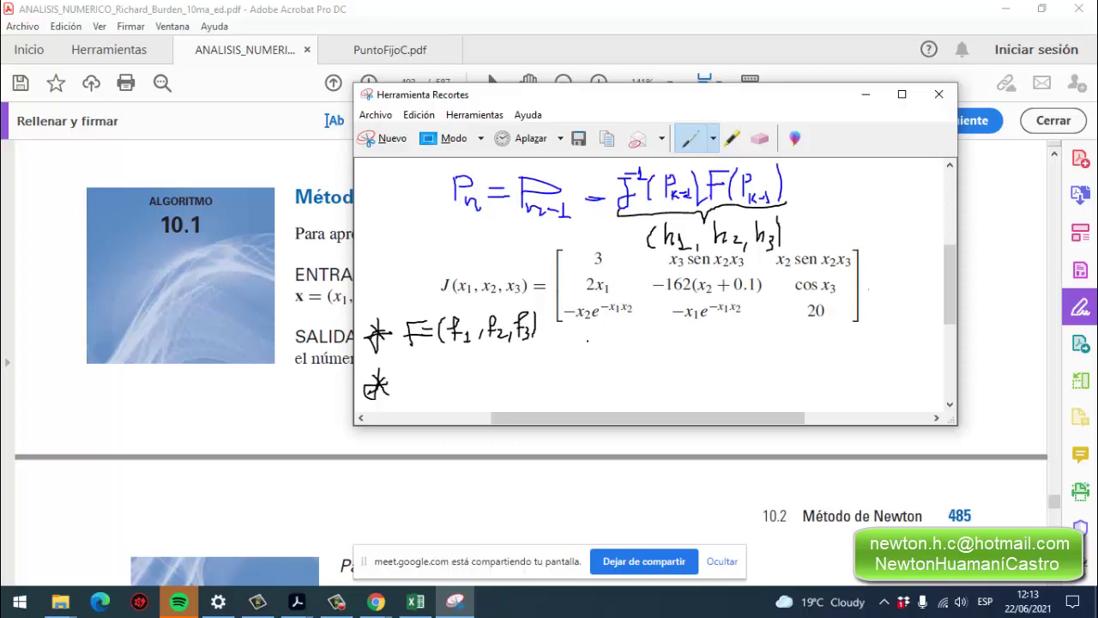
Below the Jacobian matrix, handwrite J(x) = with an opening parenthesis and a fraction with numerator ∂fi in black.
{"action": "mouse_move", "coordinate": [584, 347]}
{"action": "left_mouse_down"}
{"action": "mouse_move", "coordinate": [576, 383]}
{"action": "mouse_move", "coordinate": [573, 371]}
{"action": "mouse_move", "coordinate": [591, 371]}
{"action": "mouse_move", "coordinate": [587, 345]}
{"action": "mouse_move", "coordinate": [597, 375]}
{"action": "mouse_move", "coordinate": [608, 353]}
{"action": "mouse_move", "coordinate": [603, 367]}
{"action": "mouse_move", "coordinate": [627, 362]}
{"action": "mouse_move", "coordinate": [623, 377]}
{"action": "mouse_move", "coordinate": [655, 354]}
{"action": "mouse_move", "coordinate": [658, 366]}
{"action": "left_mouse_up"}
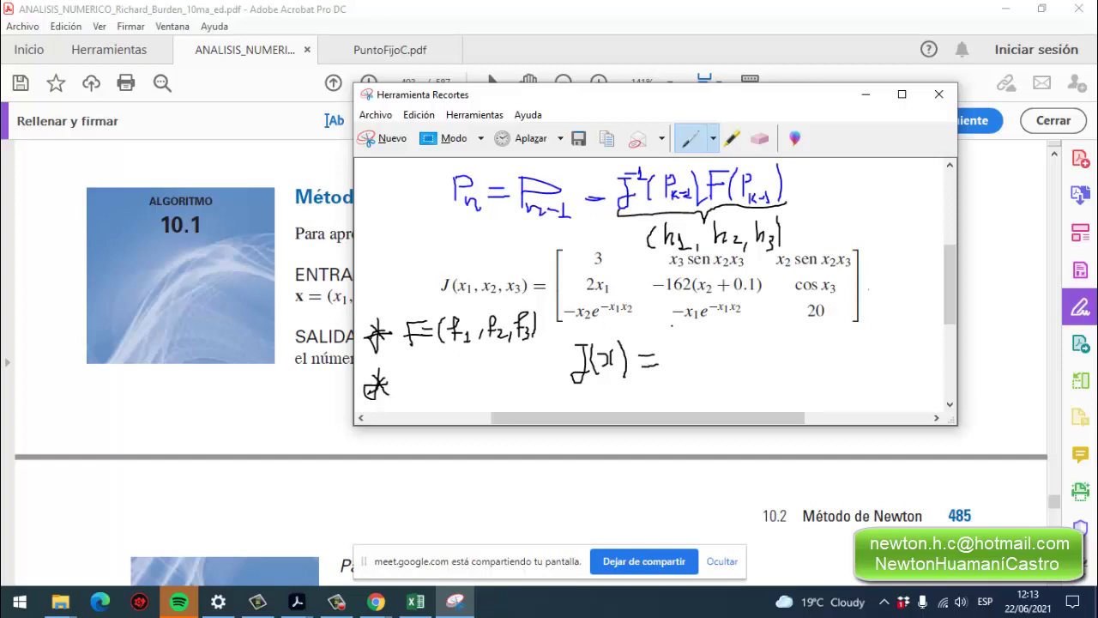
{"action": "mouse_move", "coordinate": [671, 326]}
{"action": "left_mouse_down"}
{"action": "mouse_move", "coordinate": [667, 361]}
{"action": "mouse_move", "coordinate": [679, 383]}
{"action": "left_mouse_up"}
{"action": "mouse_move", "coordinate": [687, 323]}
{"action": "left_mouse_down"}
{"action": "mouse_move", "coordinate": [702, 334]}
{"action": "mouse_move", "coordinate": [695, 344]}
{"action": "mouse_move", "coordinate": [708, 330]}
{"action": "mouse_move", "coordinate": [709, 348]}
{"action": "mouse_move", "coordinate": [718, 339]}
{"action": "left_mouse_up"}
{"action": "mouse_move", "coordinate": [715, 346]}
{"action": "left_mouse_down"}
{"action": "mouse_move", "coordinate": [730, 349]}
{"action": "mouse_move", "coordinate": [692, 355]}
{"action": "mouse_move", "coordinate": [703, 372]}
{"action": "left_mouse_up"}
{"action": "left_click", "coordinate": [721, 336]}
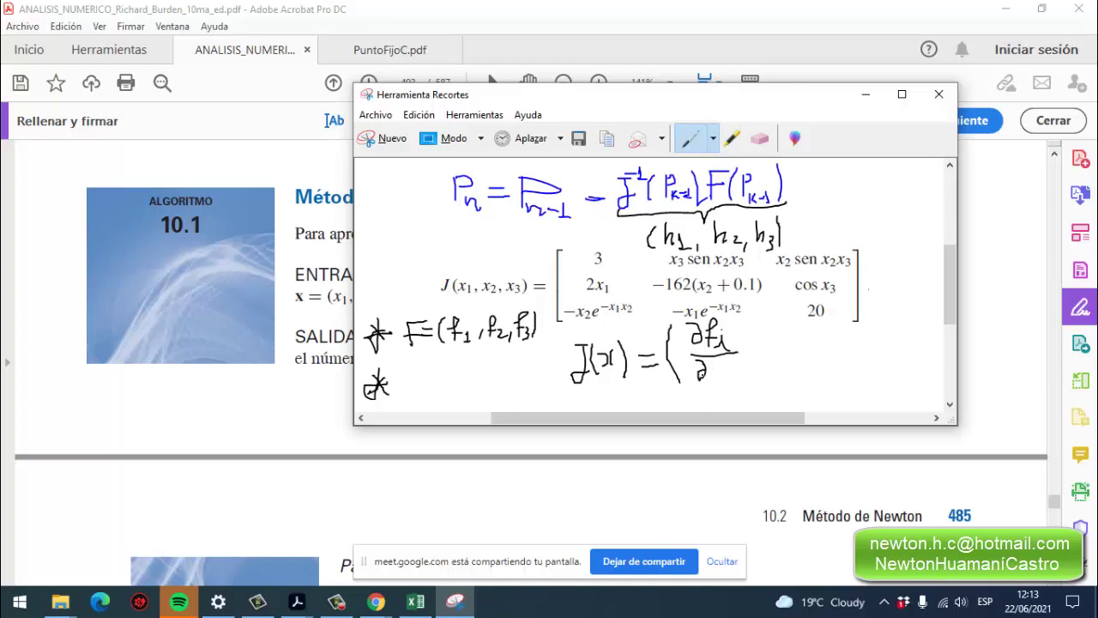
{"action": "mouse_move", "coordinate": [714, 367]}
{"action": "left_mouse_down"}
{"action": "mouse_move", "coordinate": [724, 356]}
{"action": "mouse_move", "coordinate": [720, 380]}
{"action": "left_mouse_up"}
{"action": "left_click", "coordinate": [760, 139]}
{"action": "left_click", "coordinate": [726, 376]}
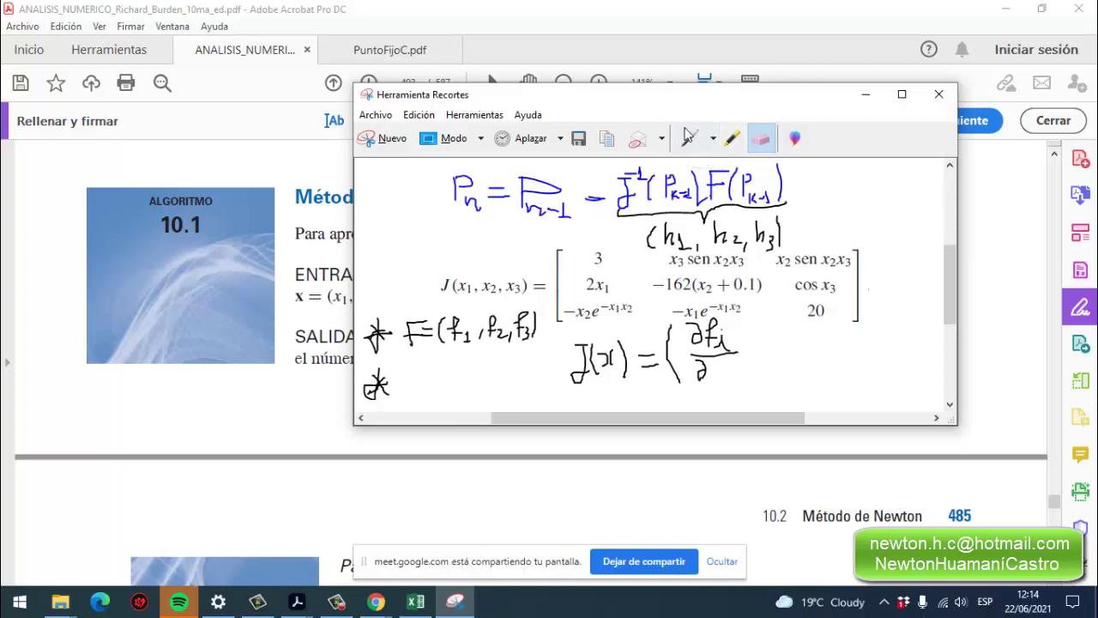
Complete the handwritten fraction's denominator as ∂xj in black, close the parenthesis and add the 3x3 subscript.
{"action": "left_click", "coordinate": [713, 140]}
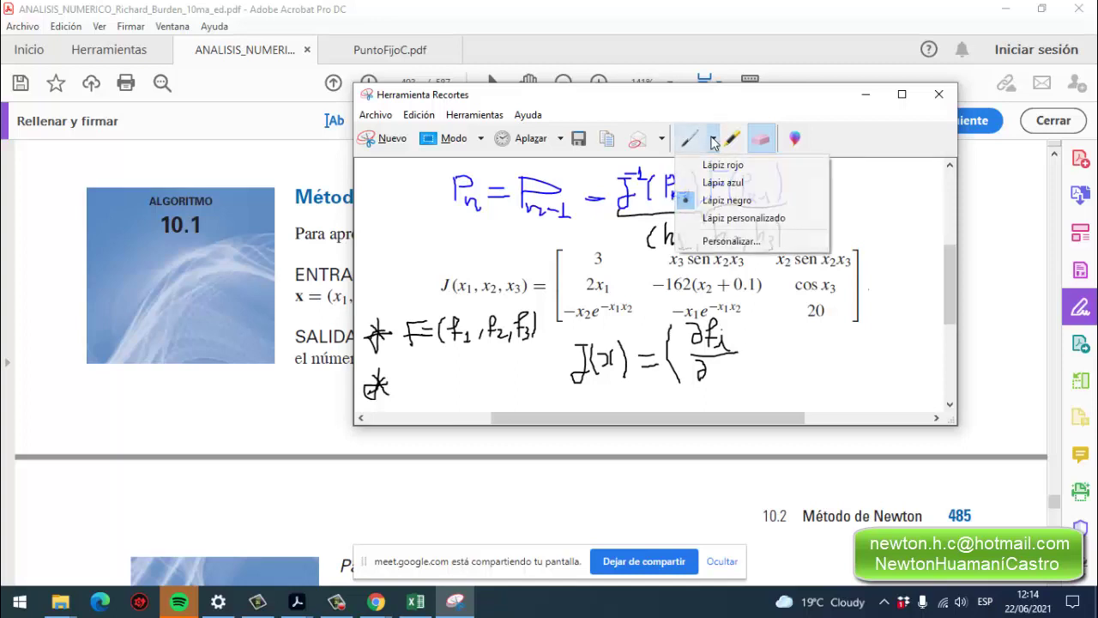
{"action": "left_click", "coordinate": [727, 204]}
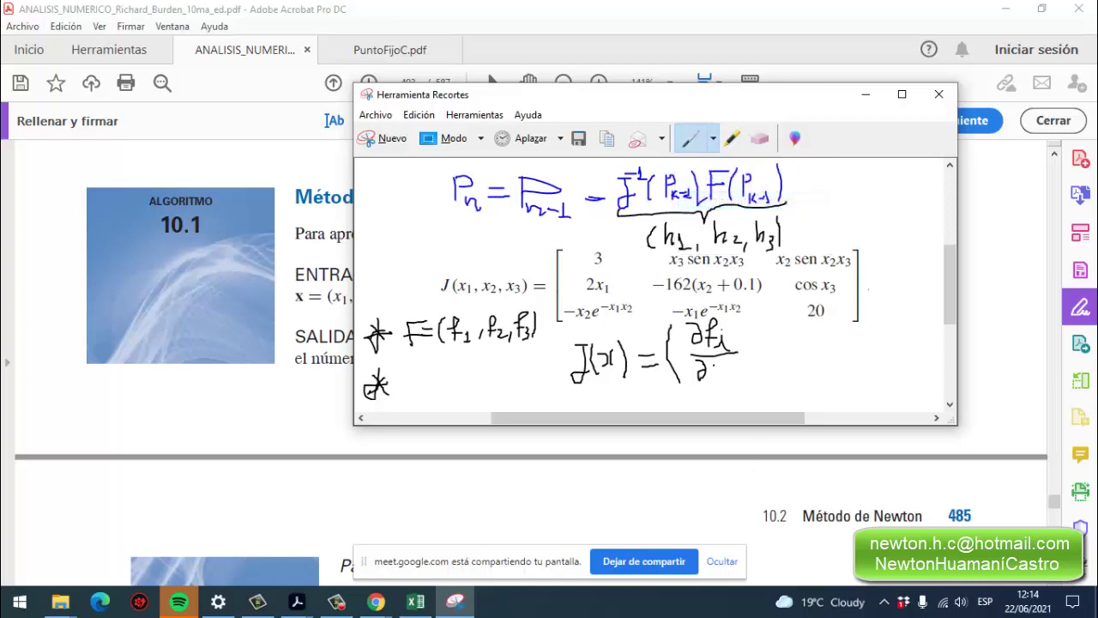
{"action": "mouse_move", "coordinate": [714, 362]}
{"action": "left_mouse_down"}
{"action": "mouse_move", "coordinate": [725, 371]}
{"action": "mouse_move", "coordinate": [717, 378]}
{"action": "mouse_move", "coordinate": [730, 368]}
{"action": "mouse_move", "coordinate": [733, 383]}
{"action": "left_mouse_up"}
{"action": "mouse_move", "coordinate": [737, 318]}
{"action": "left_mouse_down"}
{"action": "mouse_move", "coordinate": [752, 348]}
{"action": "mouse_move", "coordinate": [745, 382]}
{"action": "mouse_move", "coordinate": [767, 387]}
{"action": "left_mouse_up"}
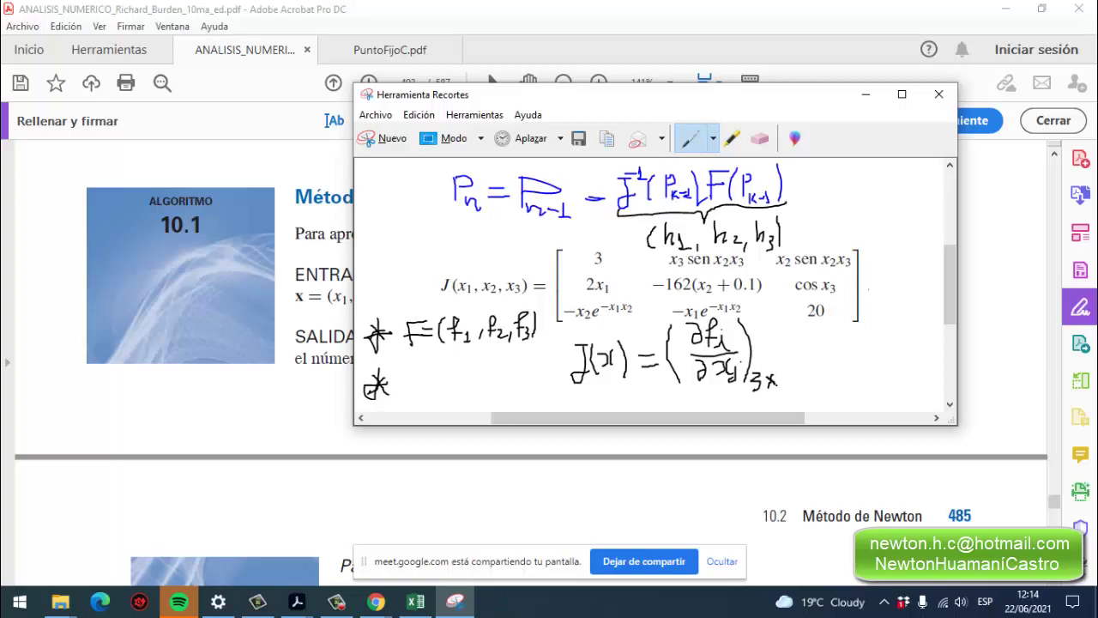
{"action": "left_click_drag", "start_coordinate": [780, 367], "coordinate": [781, 390]}
Bring the f1, f2, f3 functions box into view in the Excel sheet and place the Snipping Tool window beside it.
{"action": "left_click", "coordinate": [415, 603]}
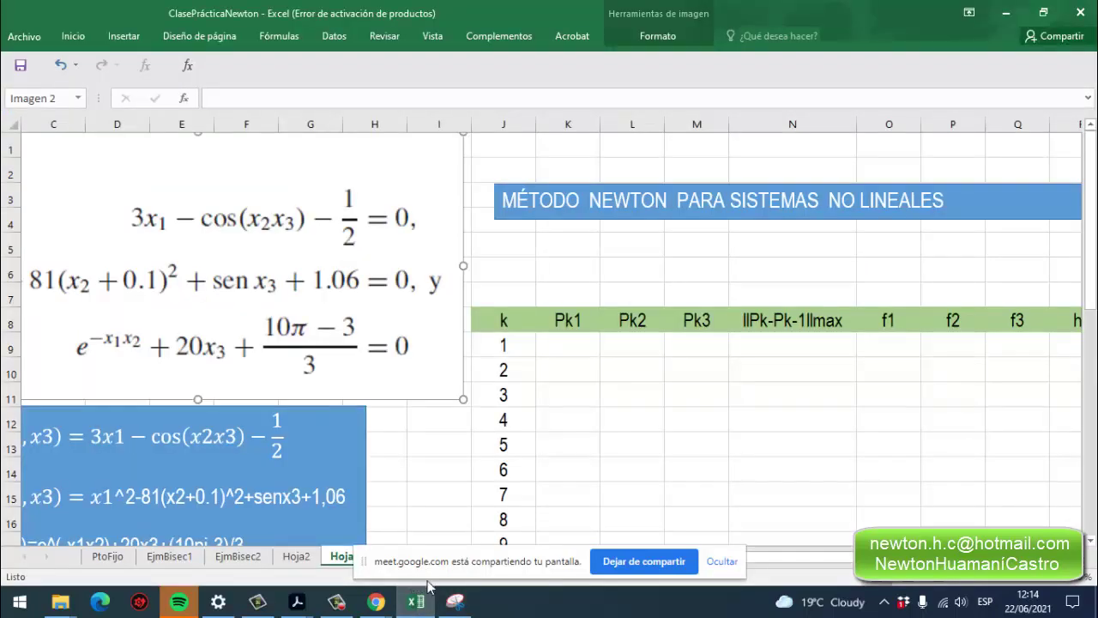
{"action": "left_click", "coordinate": [452, 606]}
{"action": "left_click_drag", "start_coordinate": [625, 98], "coordinate": [753, 113]}
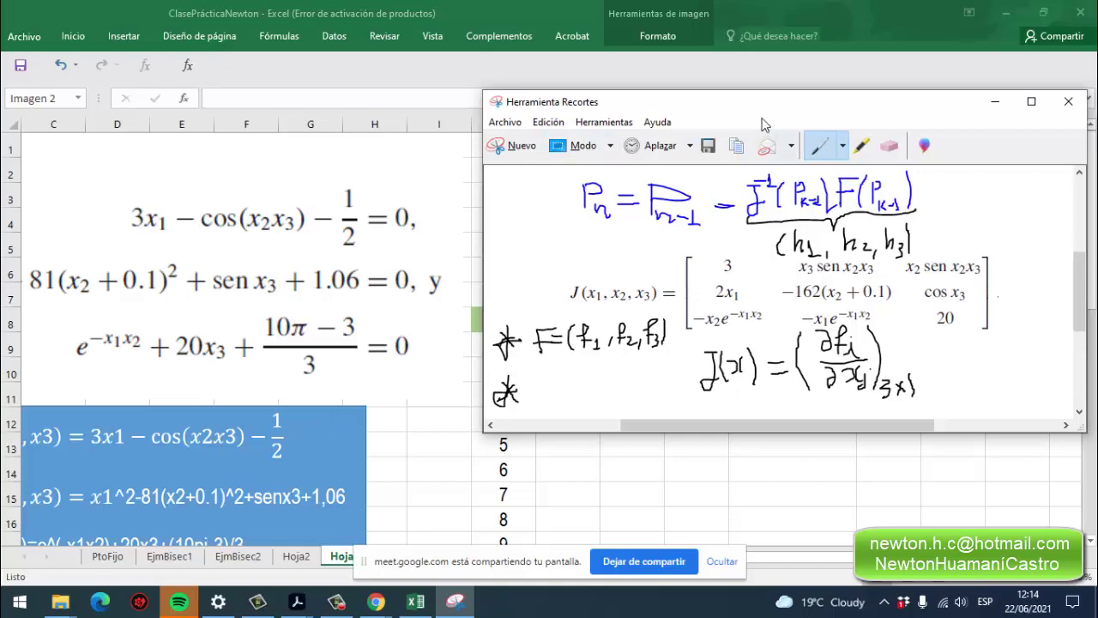
{"action": "left_click", "coordinate": [984, 109]}
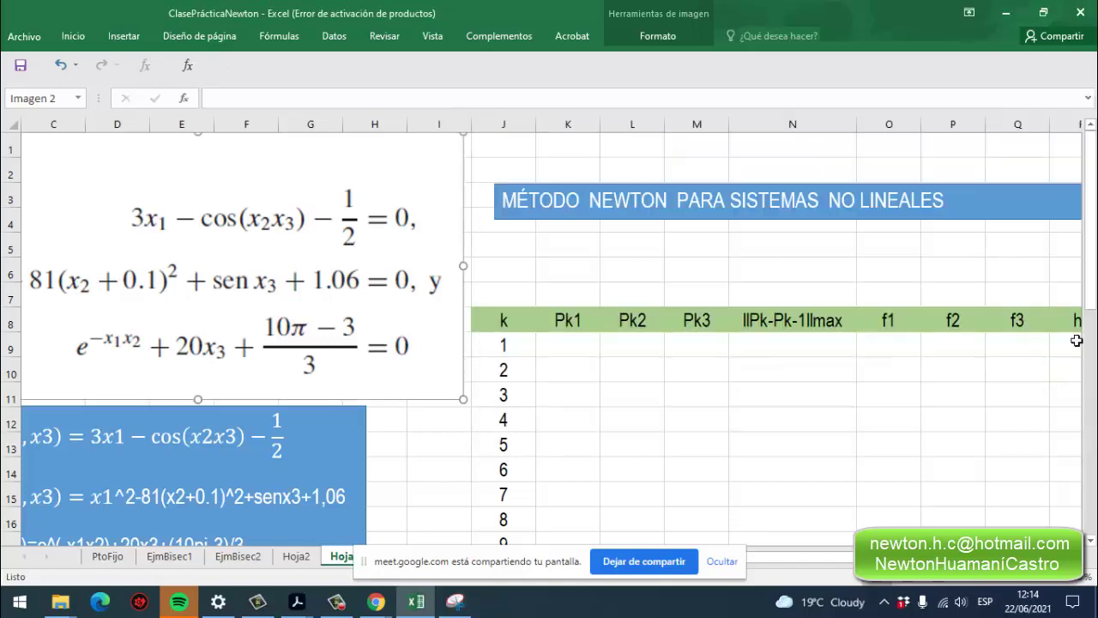
{"action": "scroll", "coordinate": [1064, 343], "scroll_direction": "down", "scroll_amount": 2}
{"action": "scroll", "coordinate": [1029, 304], "scroll_direction": "down", "scroll_amount": 2}
{"action": "scroll", "coordinate": [943, 317], "scroll_direction": "up", "scroll_amount": 1}
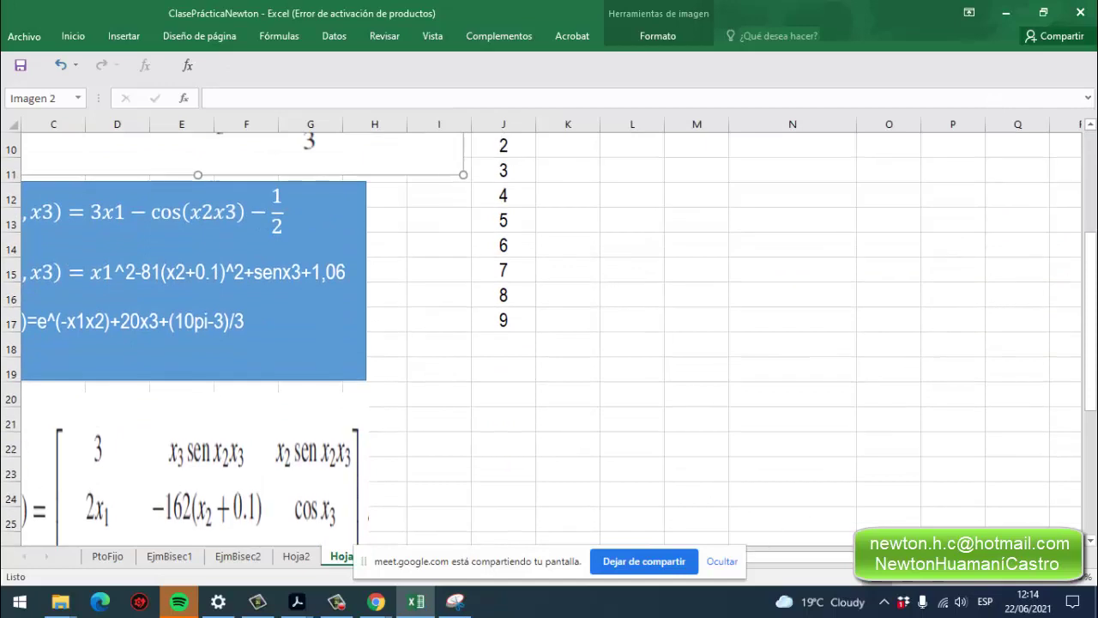
{"action": "scroll", "coordinate": [435, 320], "scroll_direction": "left", "scroll_amount": 2}
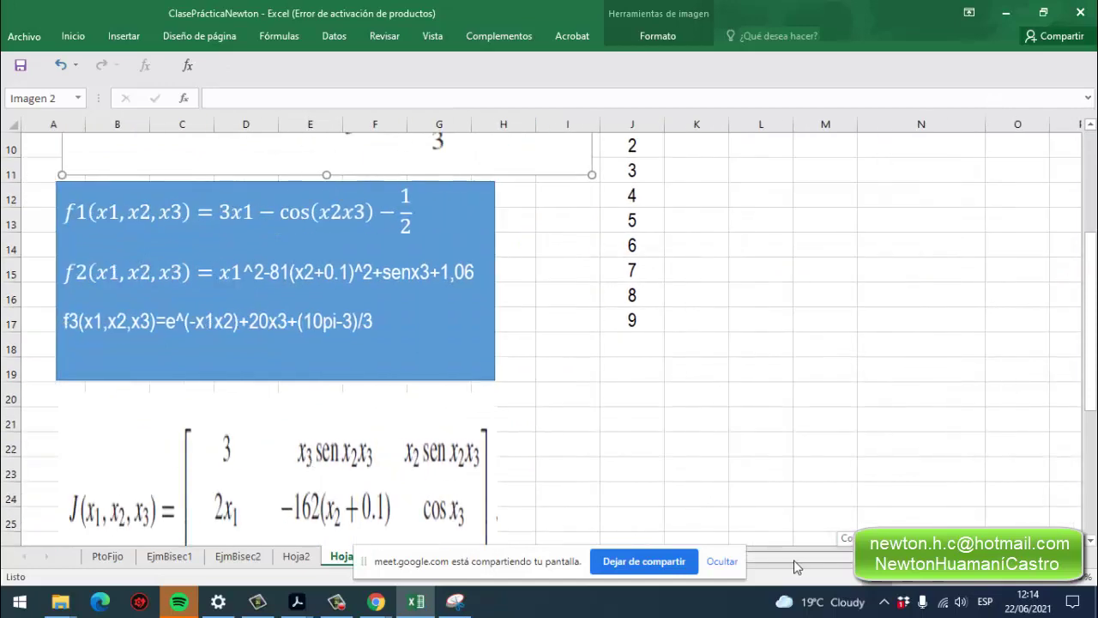
{"action": "left_click", "coordinate": [317, 270]}
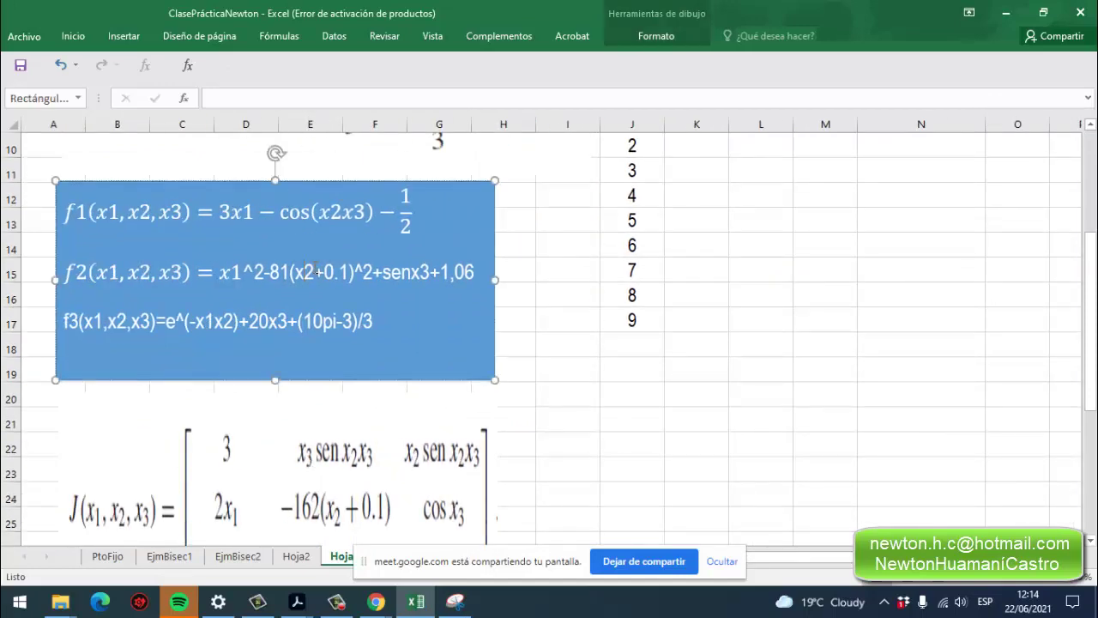
{"action": "left_click", "coordinate": [452, 604]}
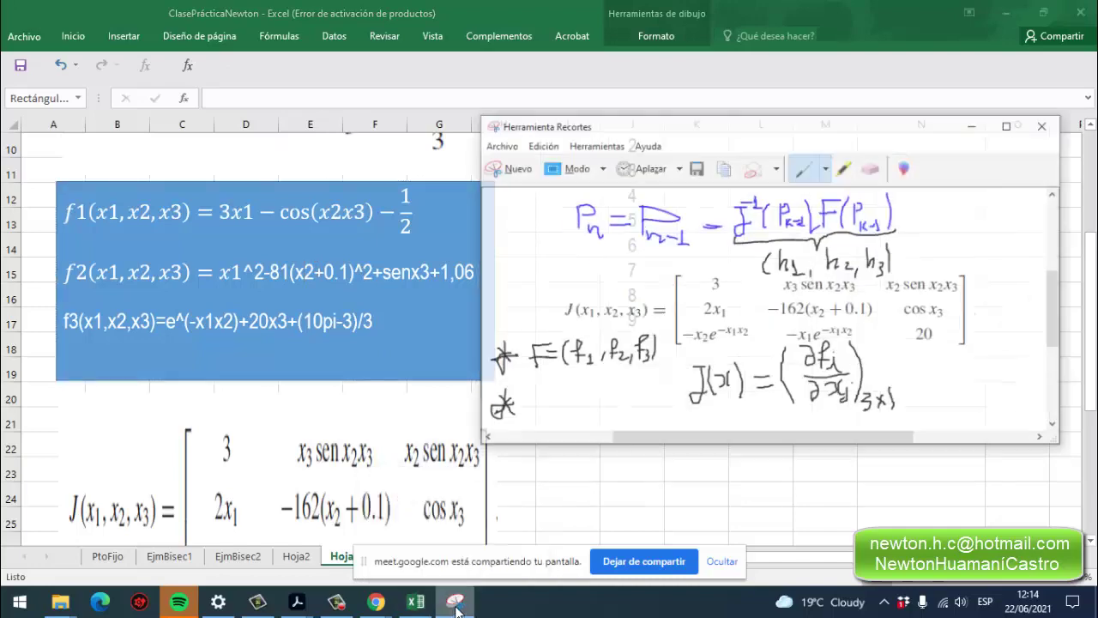
{"action": "left_click_drag", "start_coordinate": [719, 139], "coordinate": [720, 145]}
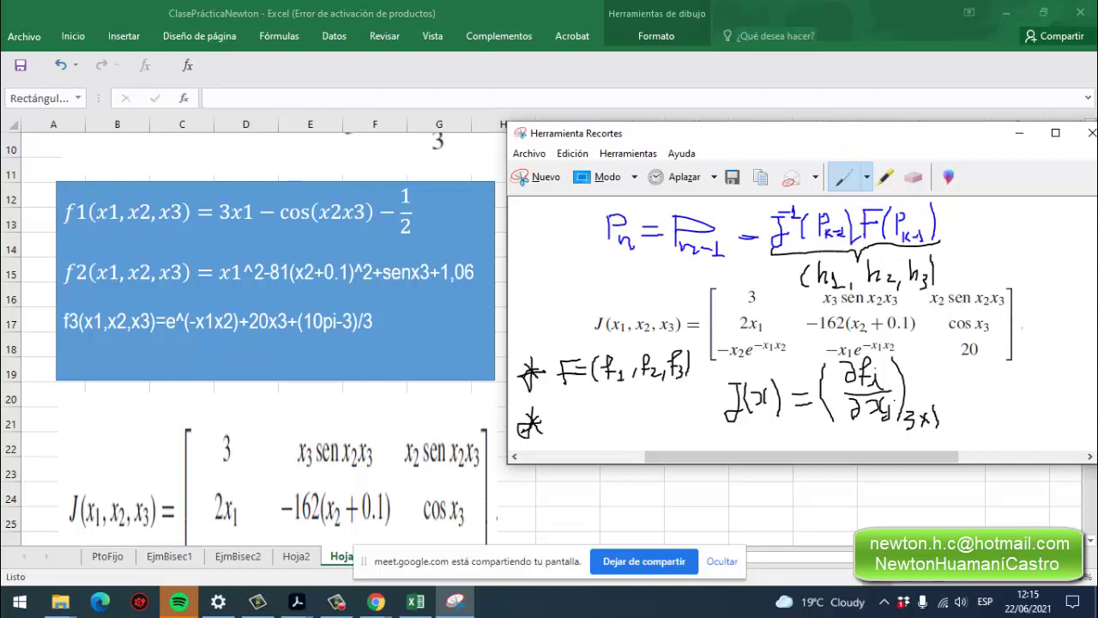
Erase the handwritten J(x) = (∂fi/∂xj) expression below the Jacobian matrix.
{"action": "left_click", "coordinate": [914, 177]}
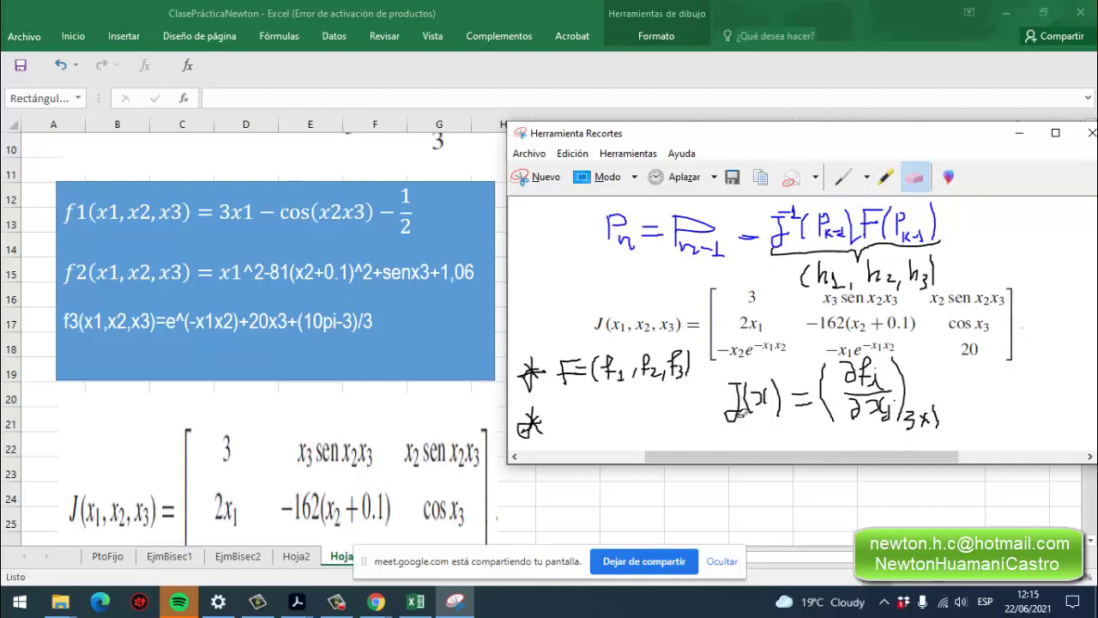
{"action": "mouse_move", "coordinate": [742, 414]}
{"action": "left_mouse_down"}
{"action": "mouse_move", "coordinate": [862, 383]}
{"action": "mouse_move", "coordinate": [892, 412]}
{"action": "mouse_move", "coordinate": [929, 416]}
{"action": "mouse_move", "coordinate": [940, 436]}
{"action": "mouse_move", "coordinate": [791, 405]}
{"action": "mouse_move", "coordinate": [969, 434]}
{"action": "mouse_move", "coordinate": [939, 411]}
{"action": "left_mouse_up"}
{"action": "left_click_drag", "start_coordinate": [796, 400], "coordinate": [812, 410]}
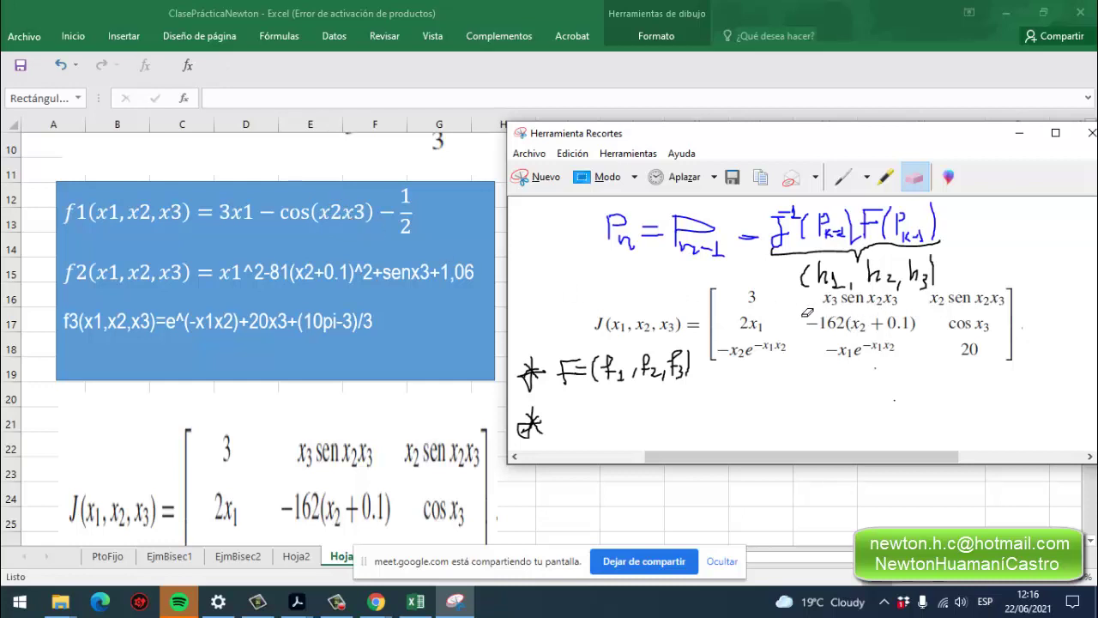
Highlight the entries 3 and x3 sen x2x3 in the Jacobian's first row in yellow, keeping the snip beside the functions box.
{"action": "left_click", "coordinate": [884, 179]}
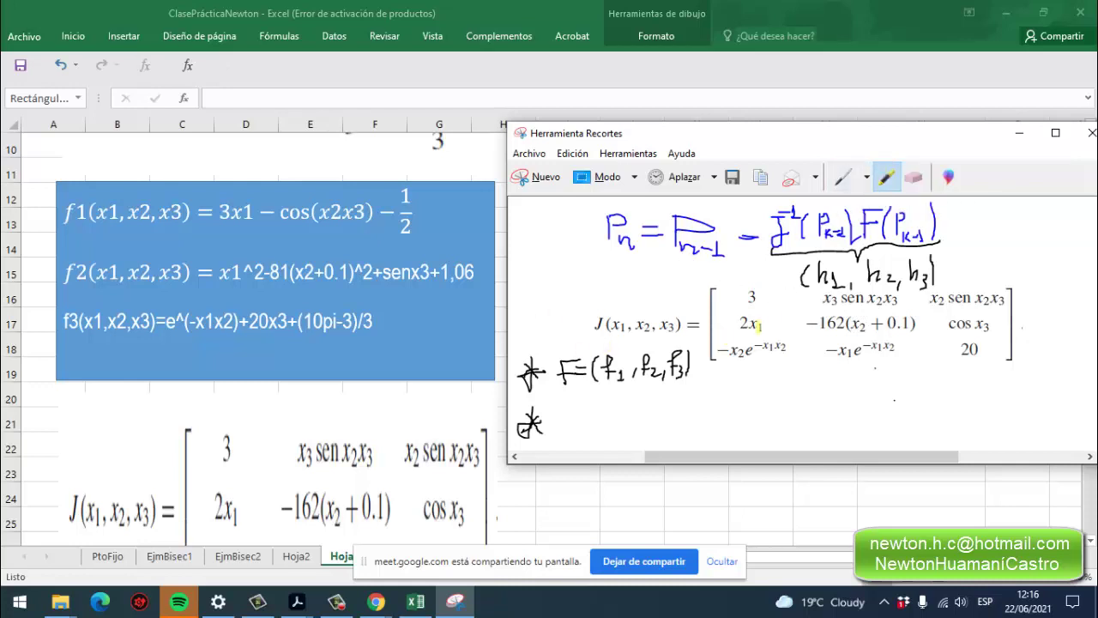
{"action": "left_click_drag", "start_coordinate": [822, 298], "coordinate": [897, 298]}
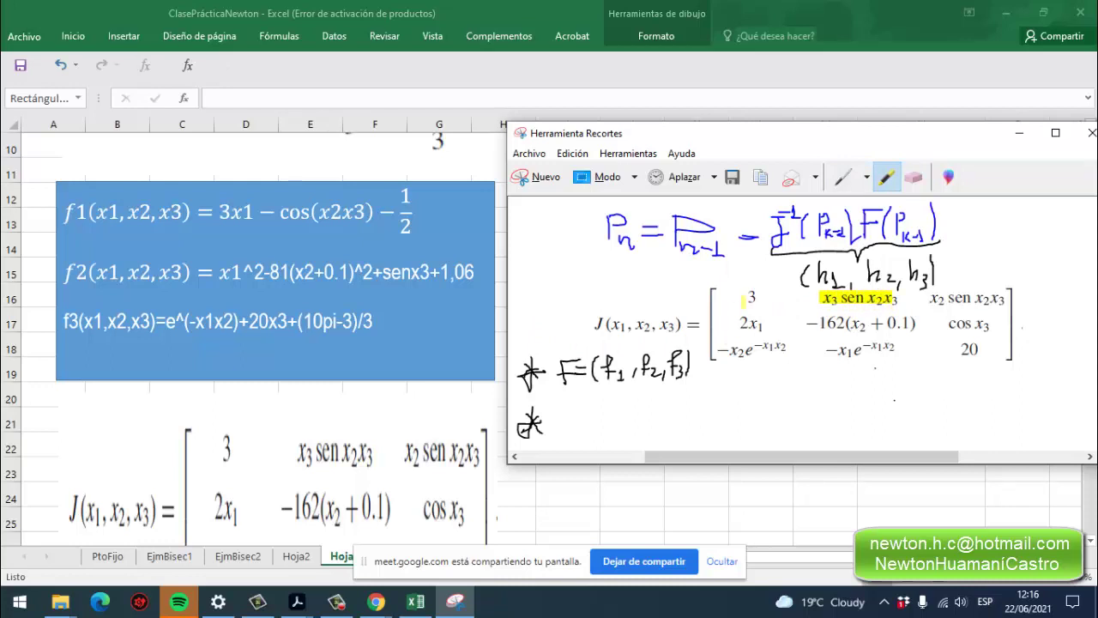
{"action": "left_click_drag", "start_coordinate": [742, 296], "coordinate": [760, 297]}
{"action": "left_click_drag", "start_coordinate": [850, 139], "coordinate": [766, 141]}
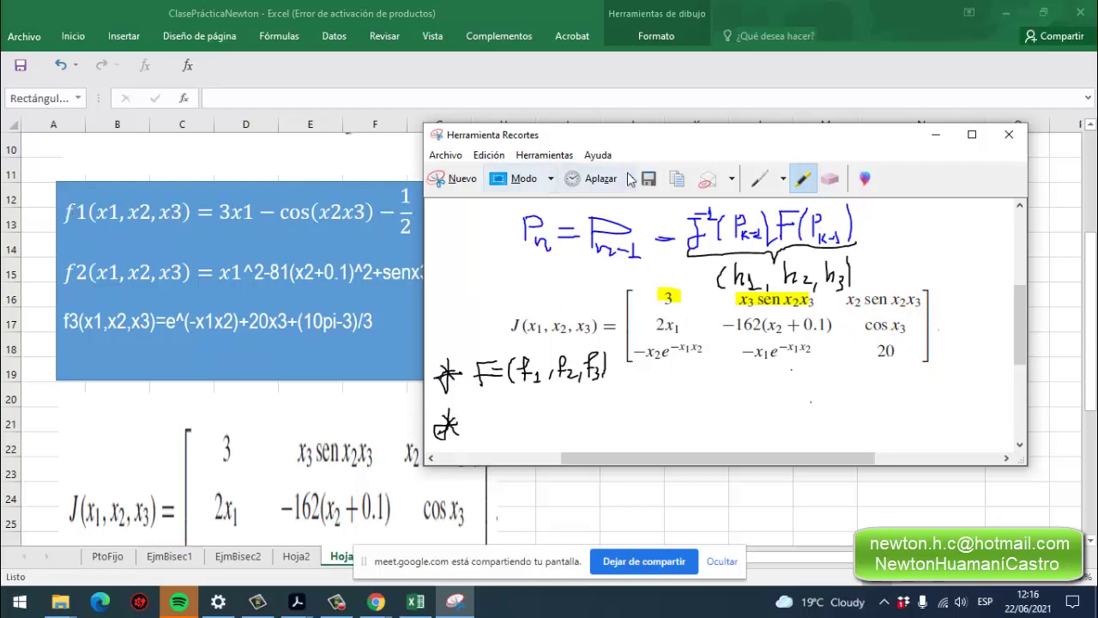
{"action": "left_click_drag", "start_coordinate": [633, 136], "coordinate": [711, 134]}
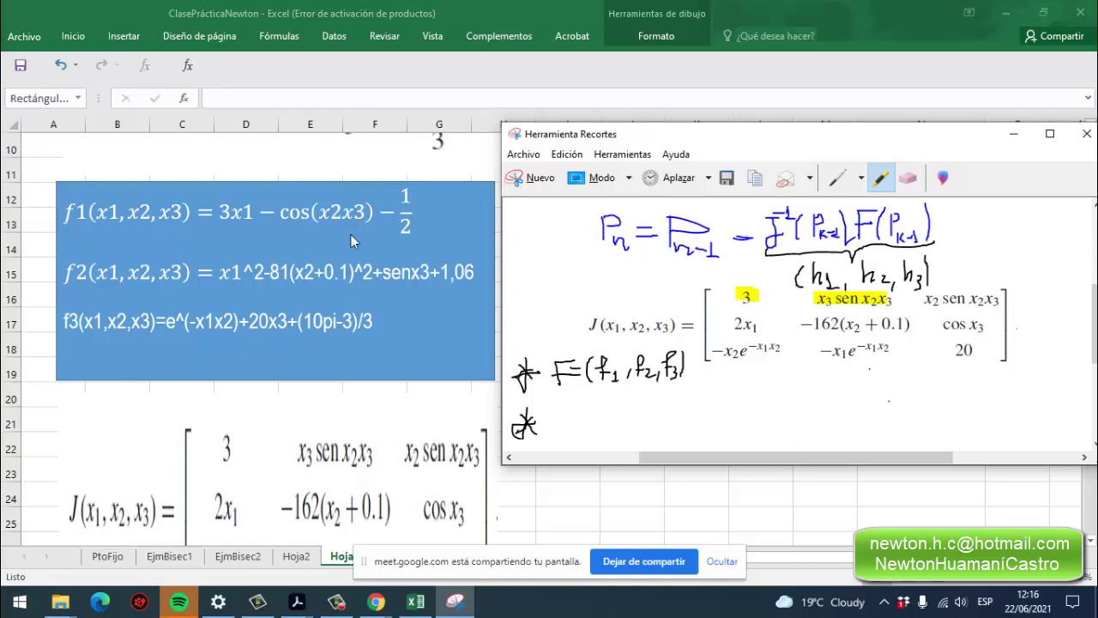
Highlight x2 sen x2x3 and all entries of the Jacobian's second and third rows in yellow.
{"action": "left_click_drag", "start_coordinate": [923, 299], "coordinate": [998, 300]}
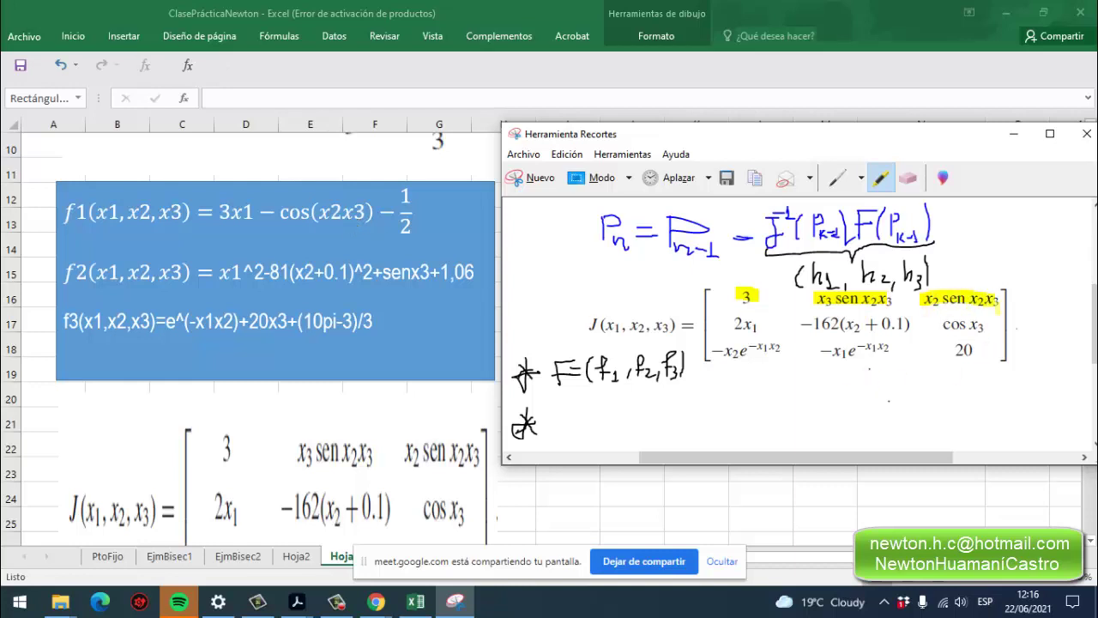
{"action": "left_click_drag", "start_coordinate": [734, 323], "coordinate": [759, 325]}
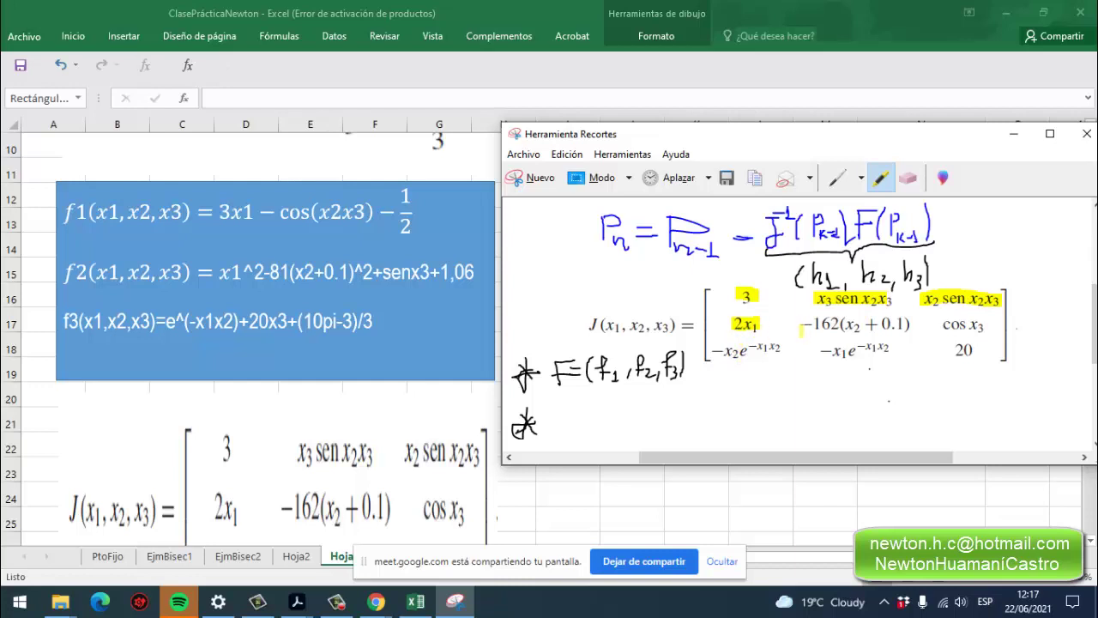
{"action": "left_click_drag", "start_coordinate": [798, 329], "coordinate": [916, 337]}
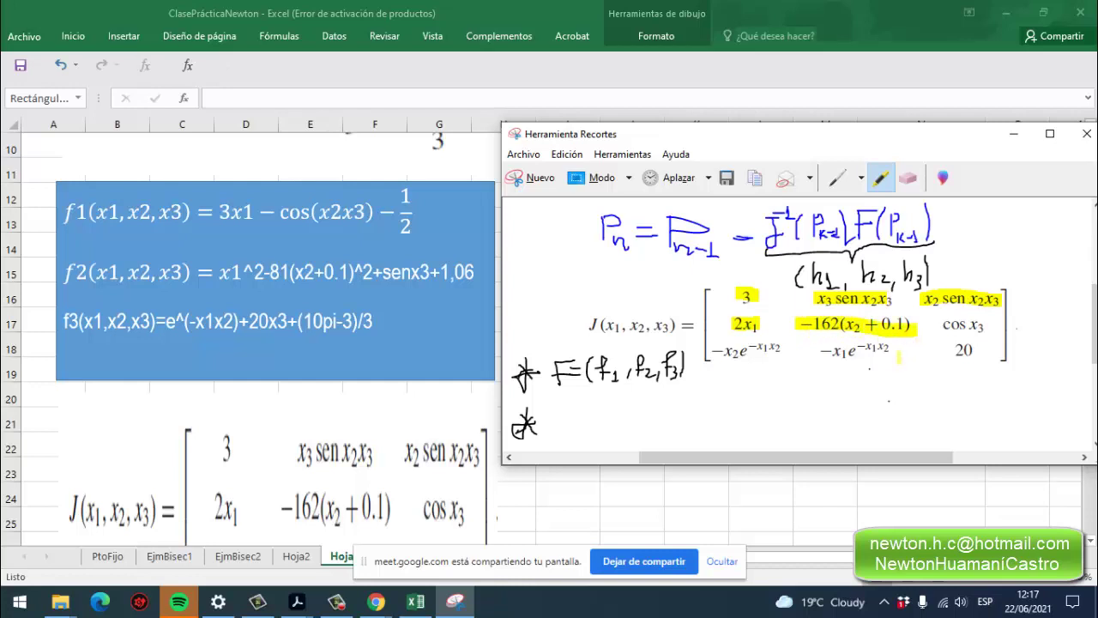
{"action": "left_click_drag", "start_coordinate": [941, 327], "coordinate": [988, 331]}
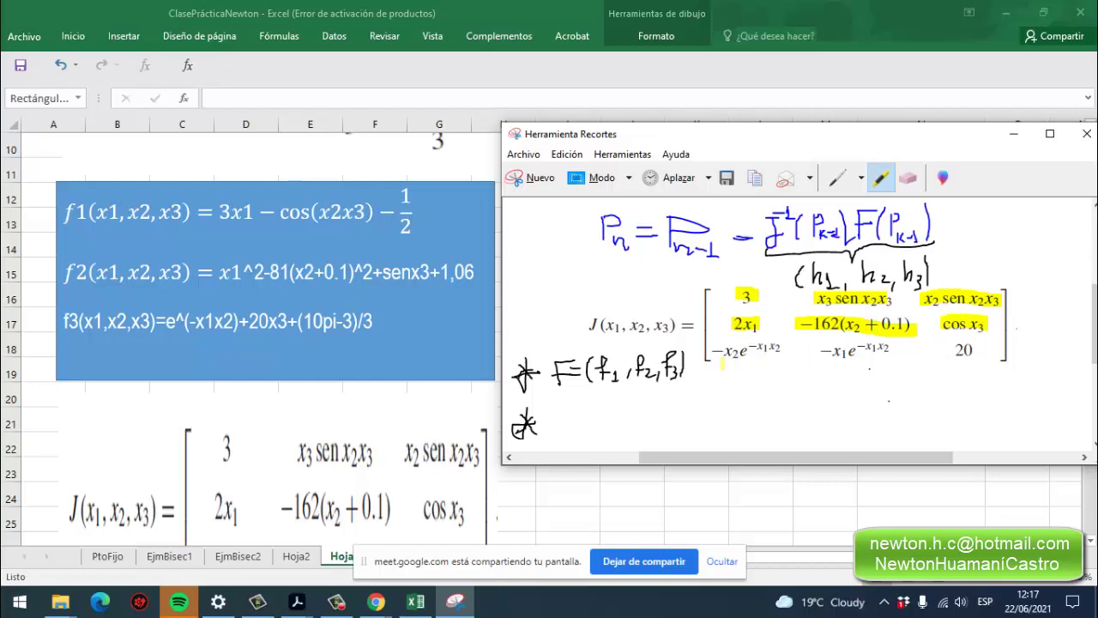
{"action": "left_click_drag", "start_coordinate": [716, 353], "coordinate": [777, 350]}
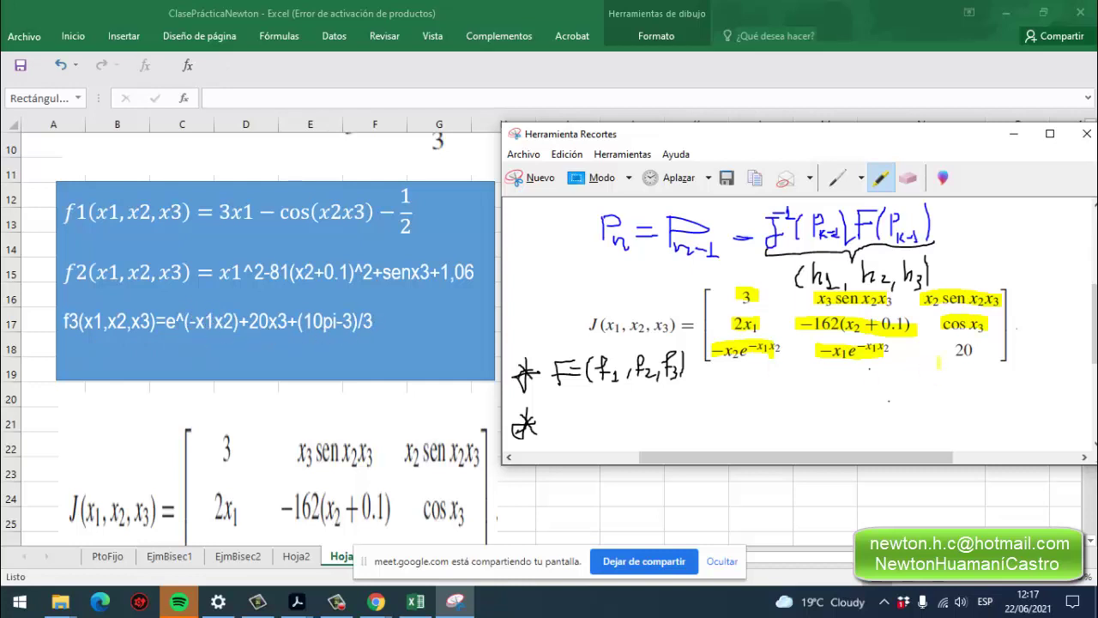
{"action": "left_click_drag", "start_coordinate": [952, 354], "coordinate": [979, 357]}
Move the Snipping Tool window over the centre of the sheet and erase all the yellow highlights on the Jacobian matrix.
{"action": "left_click_drag", "start_coordinate": [723, 143], "coordinate": [497, 147]}
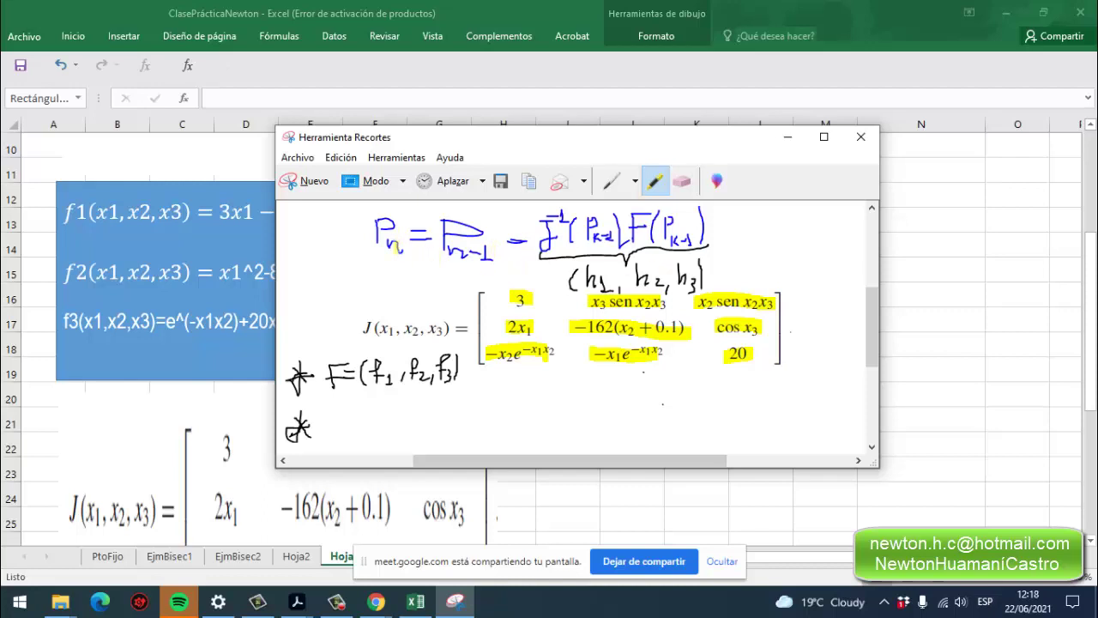
{"action": "left_click", "coordinate": [635, 181]}
{"action": "left_click", "coordinate": [654, 189]}
{"action": "left_click", "coordinate": [680, 189]}
{"action": "left_click_drag", "start_coordinate": [530, 314], "coordinate": [504, 369]}
{"action": "mouse_move", "coordinate": [597, 362]}
{"action": "left_mouse_down"}
{"action": "mouse_move", "coordinate": [581, 341]}
{"action": "mouse_move", "coordinate": [668, 326]}
{"action": "mouse_move", "coordinate": [637, 323]}
{"action": "mouse_move", "coordinate": [689, 332]}
{"action": "mouse_move", "coordinate": [782, 318]}
{"action": "mouse_move", "coordinate": [772, 344]}
{"action": "mouse_move", "coordinate": [736, 354]}
{"action": "mouse_move", "coordinate": [760, 374]}
{"action": "left_mouse_up"}
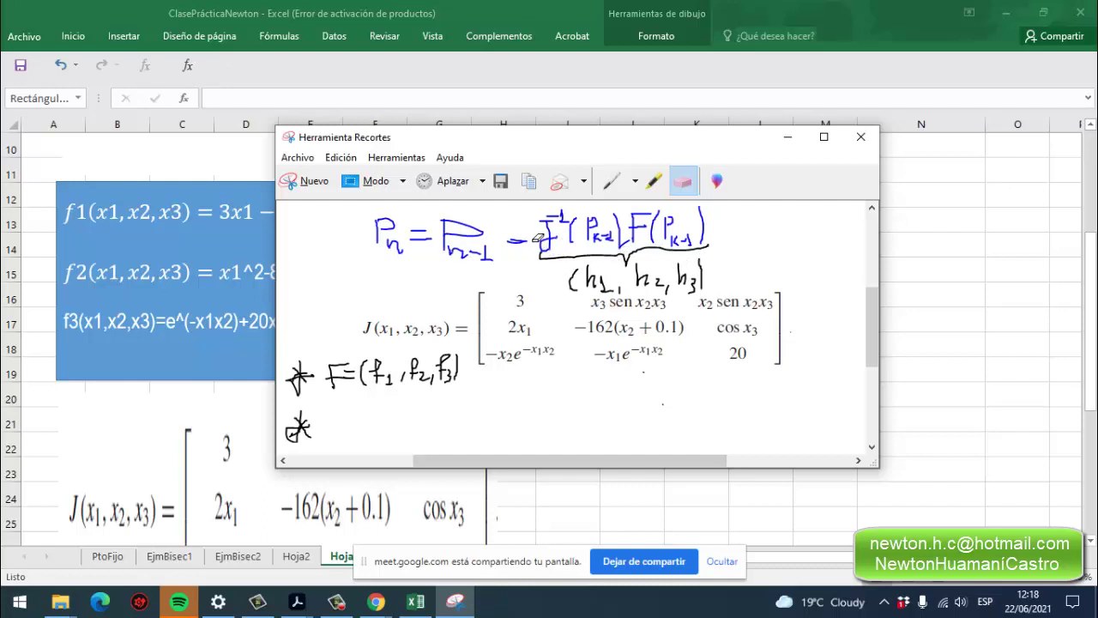
Highlight the J⁻¹F product, Pn-1 and Pn in the handwritten Newton formula in yellow, with an extra stroke beneath Pn-1.
{"action": "left_click", "coordinate": [652, 182]}
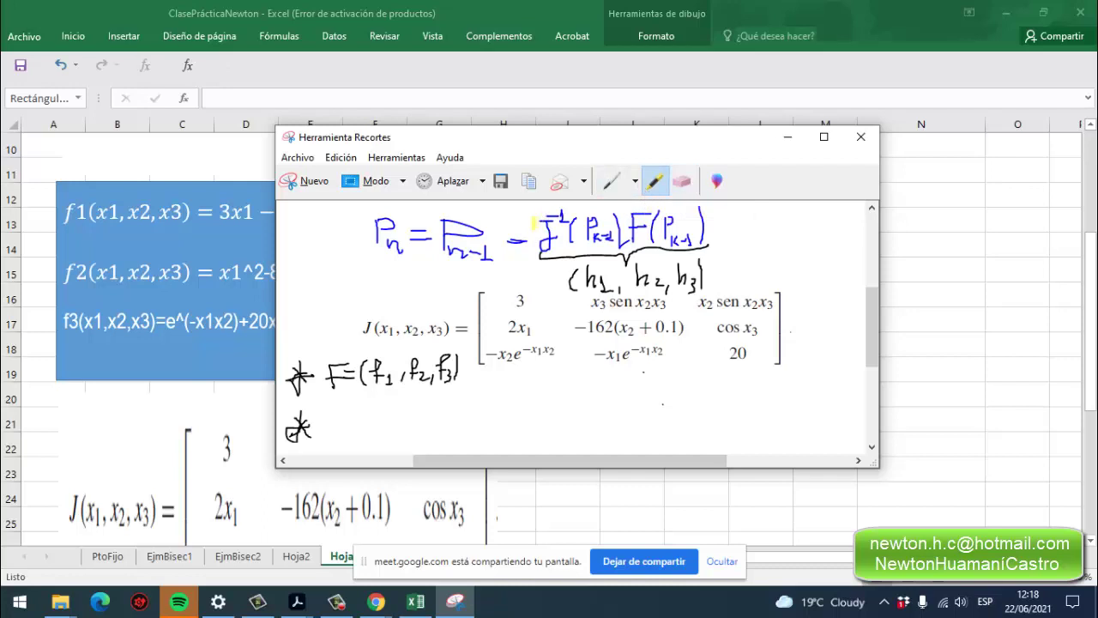
{"action": "mouse_move", "coordinate": [532, 221]}
{"action": "left_mouse_down"}
{"action": "mouse_move", "coordinate": [704, 226]}
{"action": "mouse_move", "coordinate": [660, 244]}
{"action": "mouse_move", "coordinate": [549, 251]}
{"action": "mouse_move", "coordinate": [535, 238]}
{"action": "mouse_move", "coordinate": [549, 209]}
{"action": "mouse_move", "coordinate": [700, 213]}
{"action": "mouse_move", "coordinate": [696, 225]}
{"action": "left_mouse_up"}
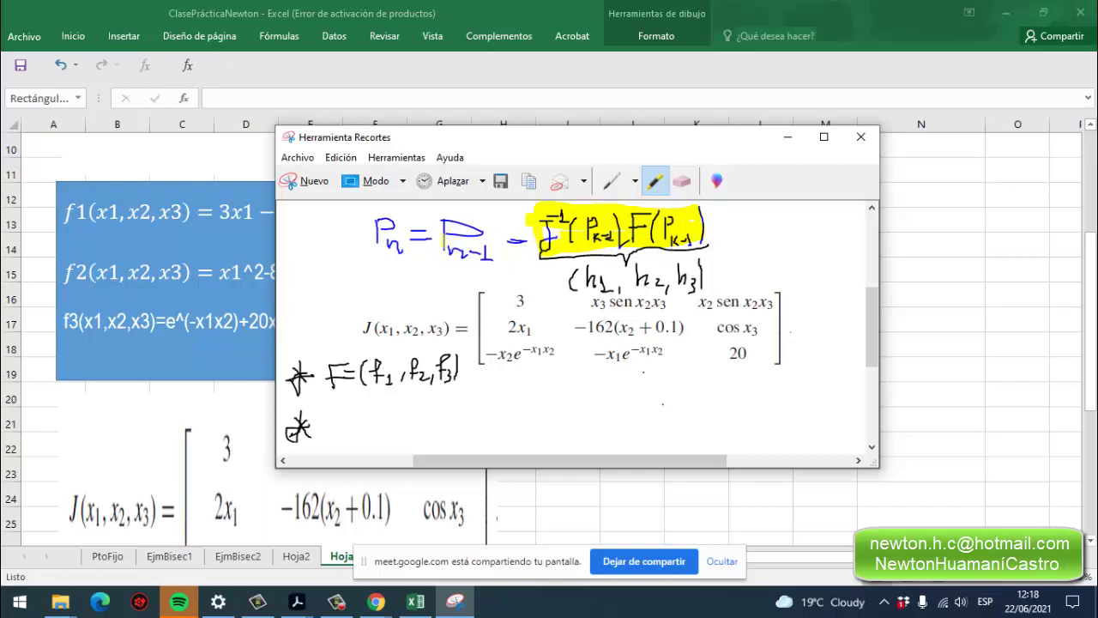
{"action": "mouse_move", "coordinate": [434, 227]}
{"action": "left_mouse_down"}
{"action": "mouse_move", "coordinate": [443, 274]}
{"action": "mouse_move", "coordinate": [488, 277]}
{"action": "mouse_move", "coordinate": [489, 224]}
{"action": "mouse_move", "coordinate": [435, 211]}
{"action": "left_mouse_up"}
{"action": "mouse_move", "coordinate": [362, 220]}
{"action": "left_mouse_down"}
{"action": "mouse_move", "coordinate": [367, 258]}
{"action": "mouse_move", "coordinate": [396, 271]}
{"action": "mouse_move", "coordinate": [408, 250]}
{"action": "mouse_move", "coordinate": [401, 225]}
{"action": "mouse_move", "coordinate": [386, 211]}
{"action": "mouse_move", "coordinate": [367, 220]}
{"action": "left_mouse_up"}
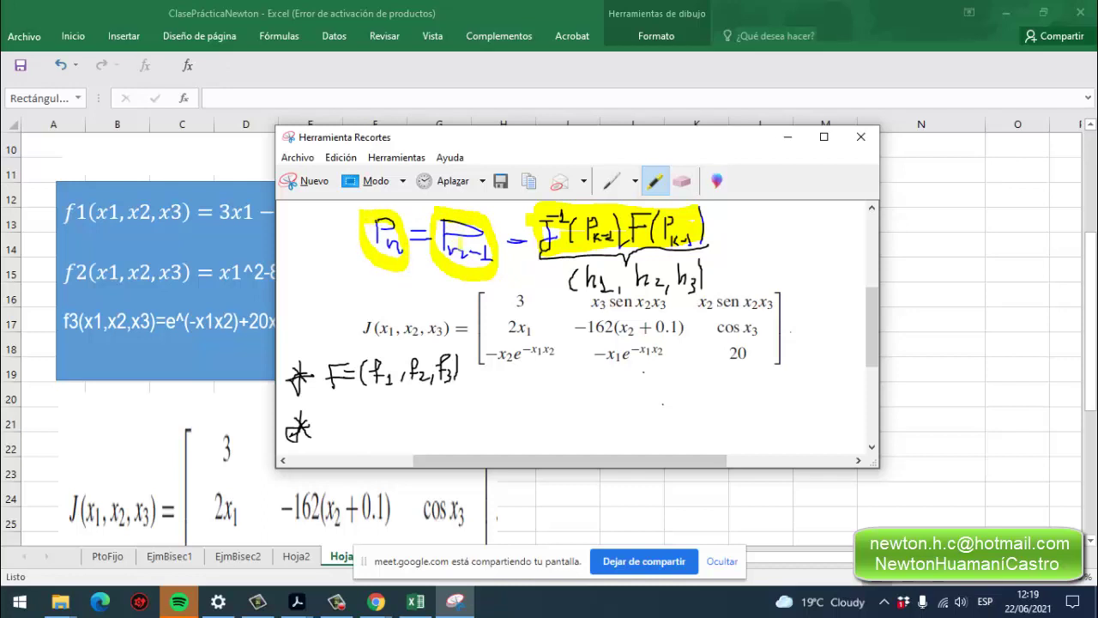
{"action": "mouse_move", "coordinate": [453, 276]}
{"action": "left_mouse_down"}
{"action": "mouse_move", "coordinate": [456, 305]}
{"action": "mouse_move", "coordinate": [501, 273]}
{"action": "left_mouse_up"}
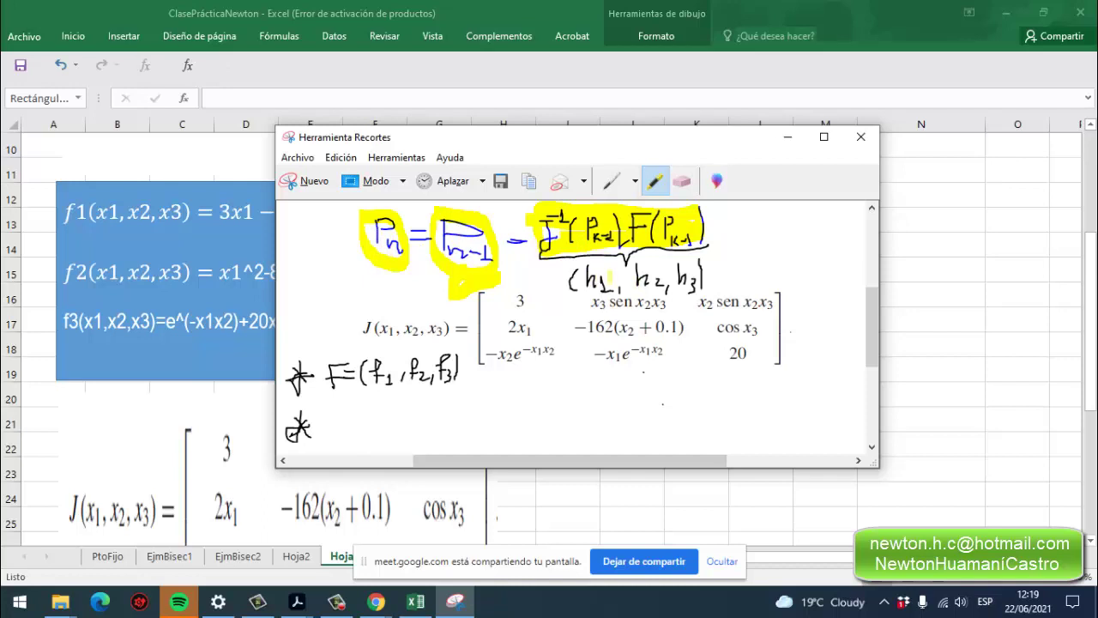
Erase the handwritten Newton formula, the (h1, h2, h3) note, the F=(f1, f2, f3) note and the asterisks around the Jacobian.
{"action": "left_click", "coordinate": [682, 181]}
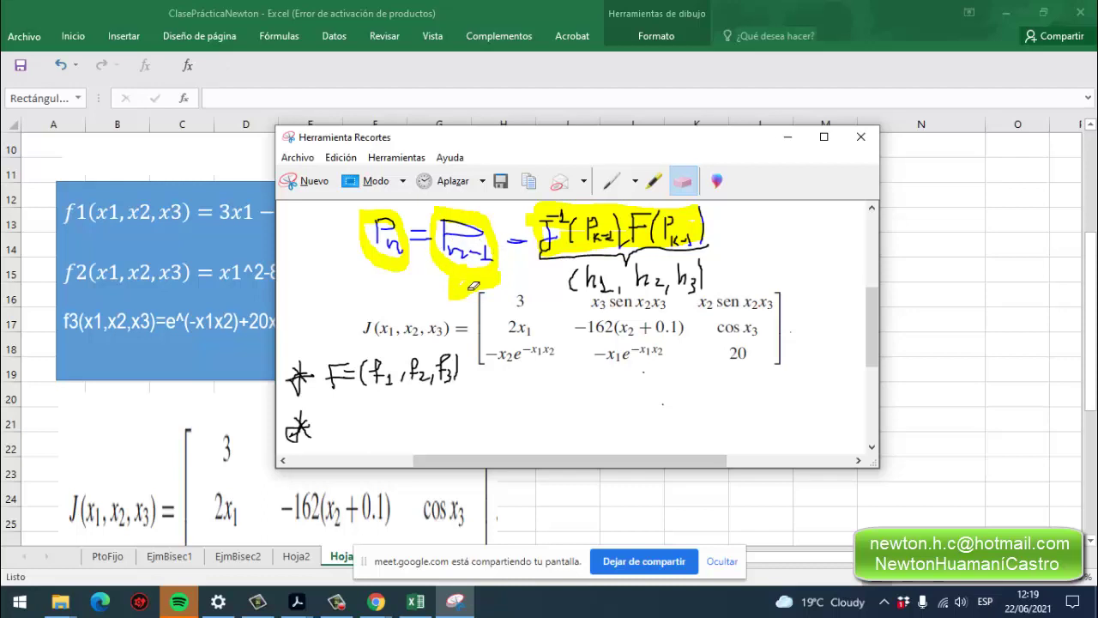
{"action": "mouse_move", "coordinate": [500, 257]}
{"action": "left_mouse_down"}
{"action": "mouse_move", "coordinate": [486, 289]}
{"action": "mouse_move", "coordinate": [403, 254]}
{"action": "mouse_move", "coordinate": [467, 240]}
{"action": "mouse_move", "coordinate": [680, 241]}
{"action": "mouse_move", "coordinate": [551, 277]}
{"action": "mouse_move", "coordinate": [705, 303]}
{"action": "mouse_move", "coordinate": [696, 239]}
{"action": "mouse_move", "coordinate": [710, 259]}
{"action": "mouse_move", "coordinate": [684, 228]}
{"action": "mouse_move", "coordinate": [714, 231]}
{"action": "mouse_move", "coordinate": [688, 250]}
{"action": "mouse_move", "coordinate": [542, 252]}
{"action": "mouse_move", "coordinate": [457, 274]}
{"action": "mouse_move", "coordinate": [623, 248]}
{"action": "mouse_move", "coordinate": [389, 236]}
{"action": "mouse_move", "coordinate": [429, 246]}
{"action": "left_mouse_up"}
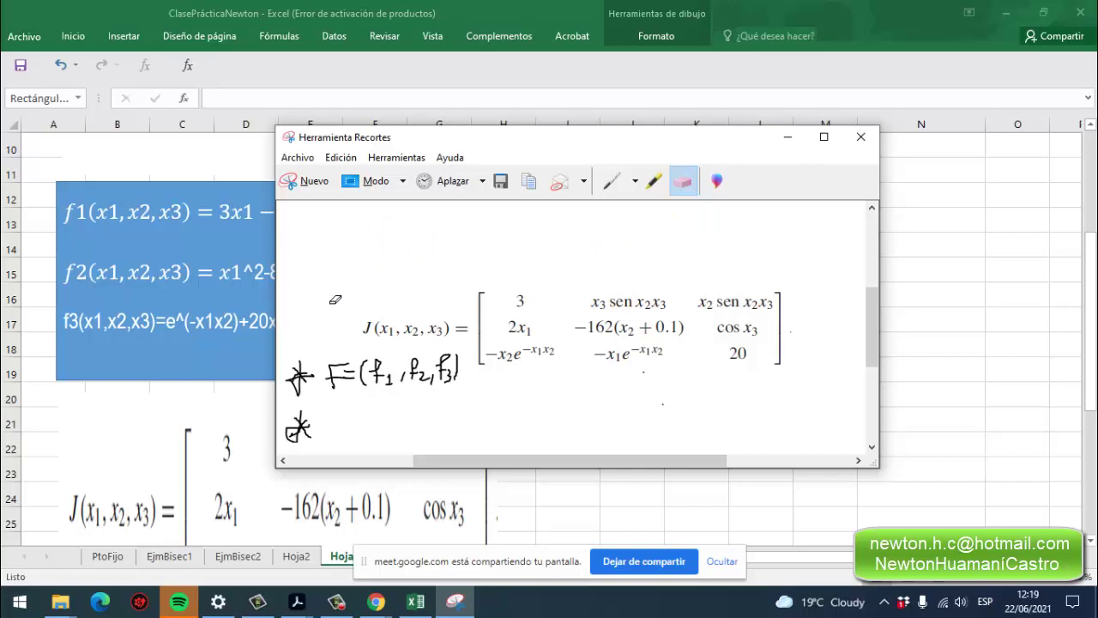
{"action": "mouse_move", "coordinate": [337, 300]}
{"action": "left_mouse_down"}
{"action": "mouse_move", "coordinate": [301, 377]}
{"action": "mouse_move", "coordinate": [391, 392]}
{"action": "mouse_move", "coordinate": [448, 369]}
{"action": "mouse_move", "coordinate": [416, 390]}
{"action": "mouse_move", "coordinate": [482, 376]}
{"action": "mouse_move", "coordinate": [294, 432]}
{"action": "mouse_move", "coordinate": [314, 441]}
{"action": "left_mouse_up"}
Handwrite Pk = Pk-1 in blue above the Jacobian matrix.
{"action": "left_click", "coordinate": [605, 180]}
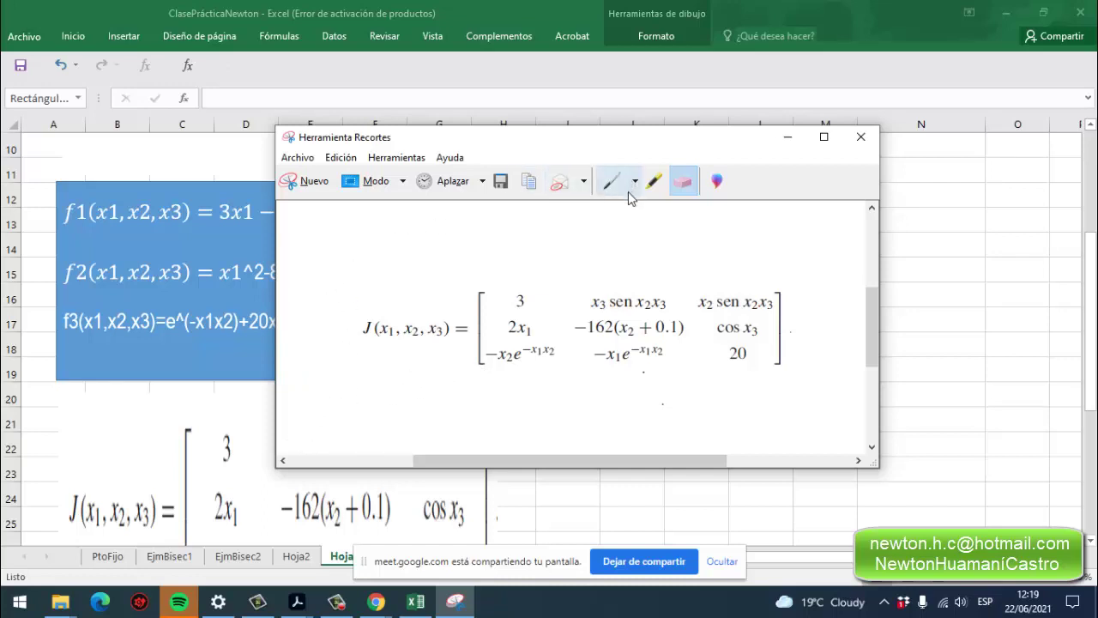
{"action": "left_click", "coordinate": [635, 181]}
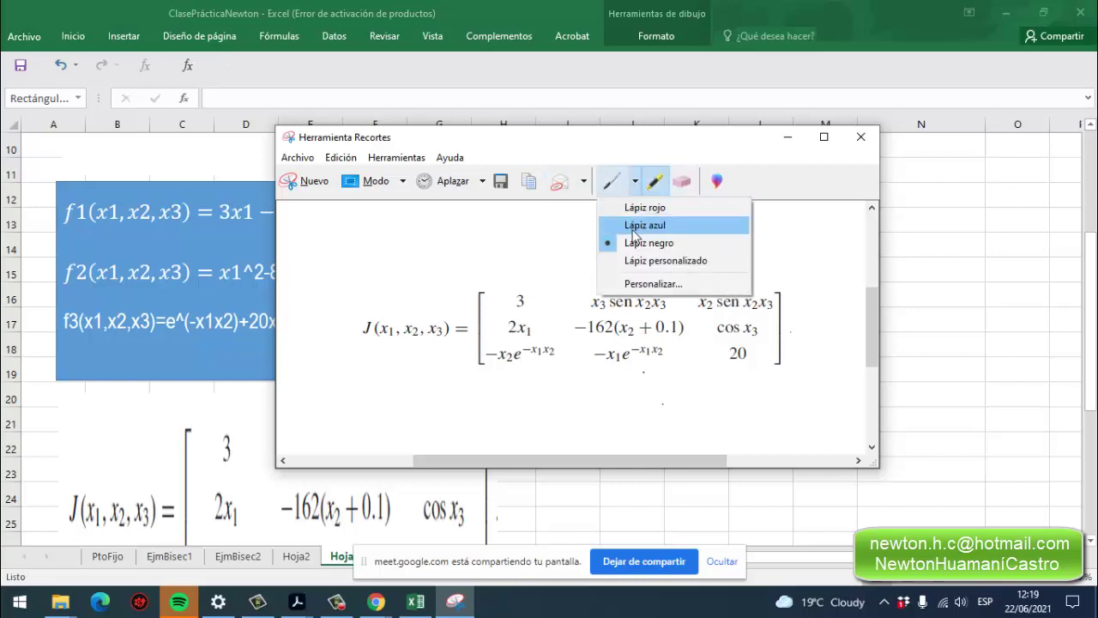
{"action": "left_click", "coordinate": [639, 225]}
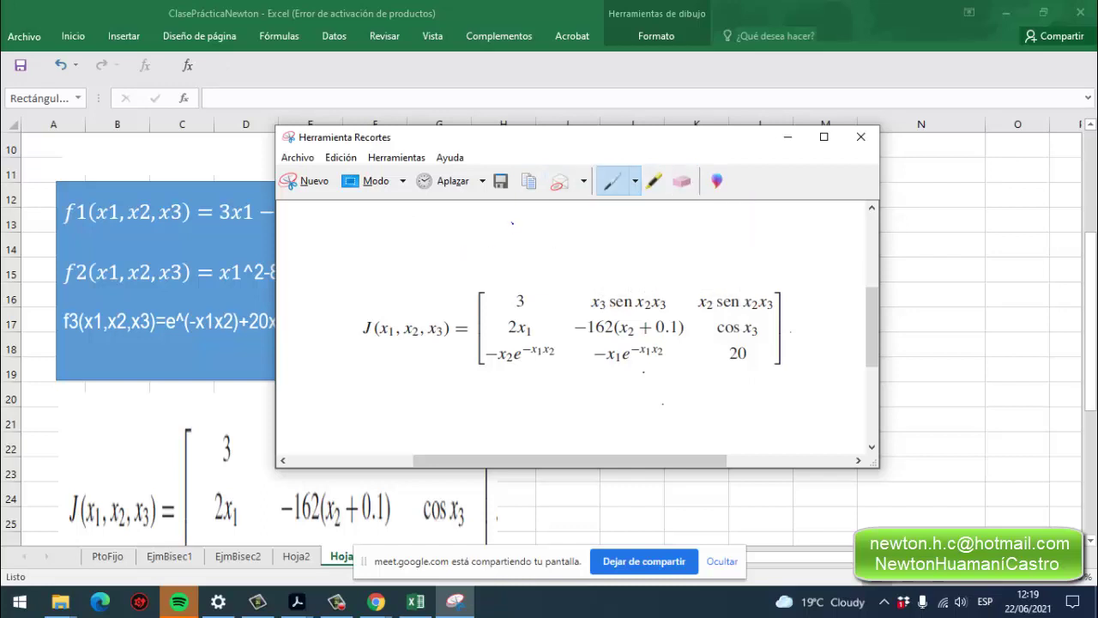
{"action": "left_click_drag", "start_coordinate": [512, 223], "coordinate": [512, 252]}
{"action": "left_click_drag", "start_coordinate": [514, 242], "coordinate": [533, 255]}
{"action": "left_click_drag", "start_coordinate": [415, 227], "coordinate": [414, 247]}
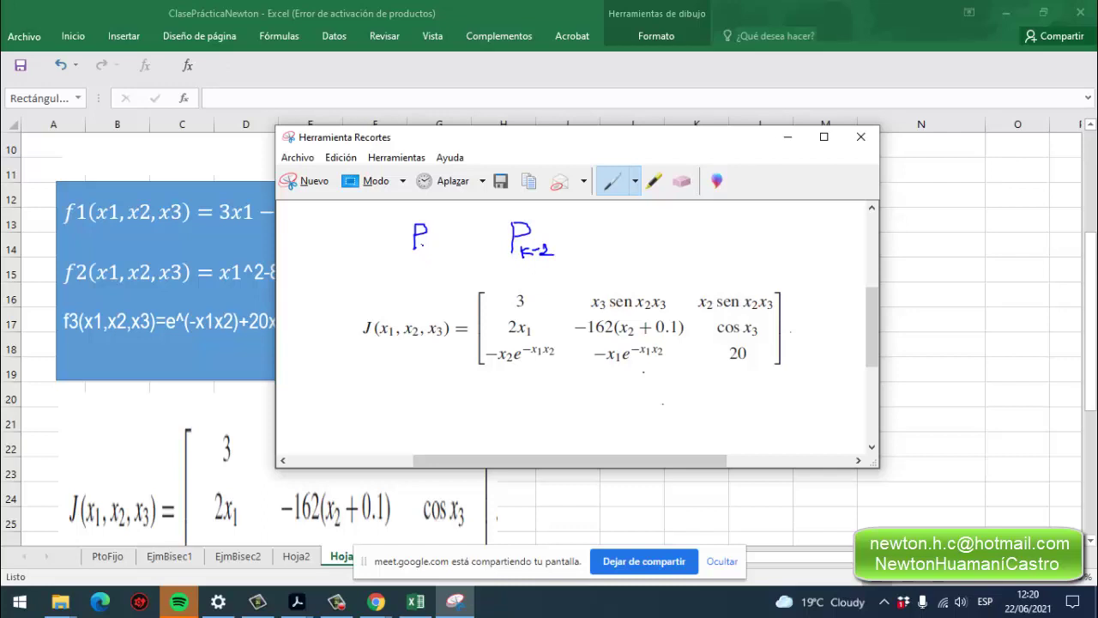
{"action": "left_click_drag", "start_coordinate": [434, 244], "coordinate": [434, 252]}
Complete the handwritten formula with − J⁻¹(Pk-1)·F(Pk-1) in blue and draw a brace under that product.
{"action": "mouse_move", "coordinate": [602, 223]}
{"action": "left_mouse_down"}
{"action": "mouse_move", "coordinate": [590, 223]}
{"action": "mouse_move", "coordinate": [597, 247]}
{"action": "mouse_move", "coordinate": [612, 233]}
{"action": "left_mouse_up"}
{"action": "mouse_move", "coordinate": [633, 218]}
{"action": "left_mouse_down"}
{"action": "mouse_move", "coordinate": [628, 245]}
{"action": "mouse_move", "coordinate": [638, 245]}
{"action": "left_mouse_up"}
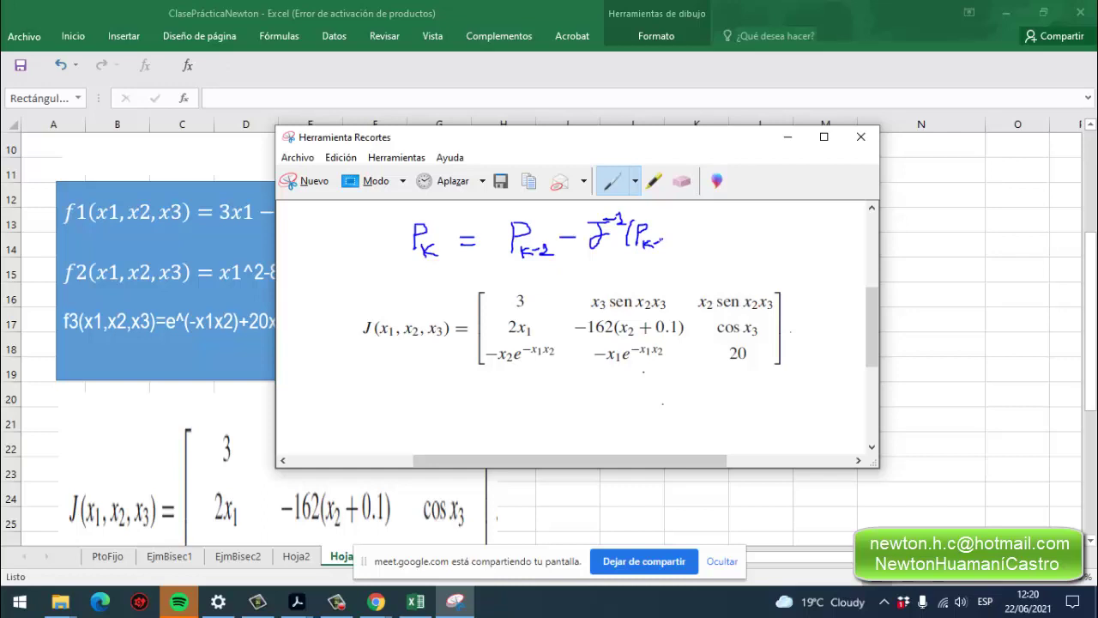
{"action": "left_click_drag", "start_coordinate": [667, 242], "coordinate": [673, 247]}
{"action": "mouse_move", "coordinate": [686, 221]}
{"action": "left_mouse_down"}
{"action": "mouse_move", "coordinate": [687, 243]}
{"action": "mouse_move", "coordinate": [698, 234]}
{"action": "mouse_move", "coordinate": [724, 245]}
{"action": "left_mouse_up"}
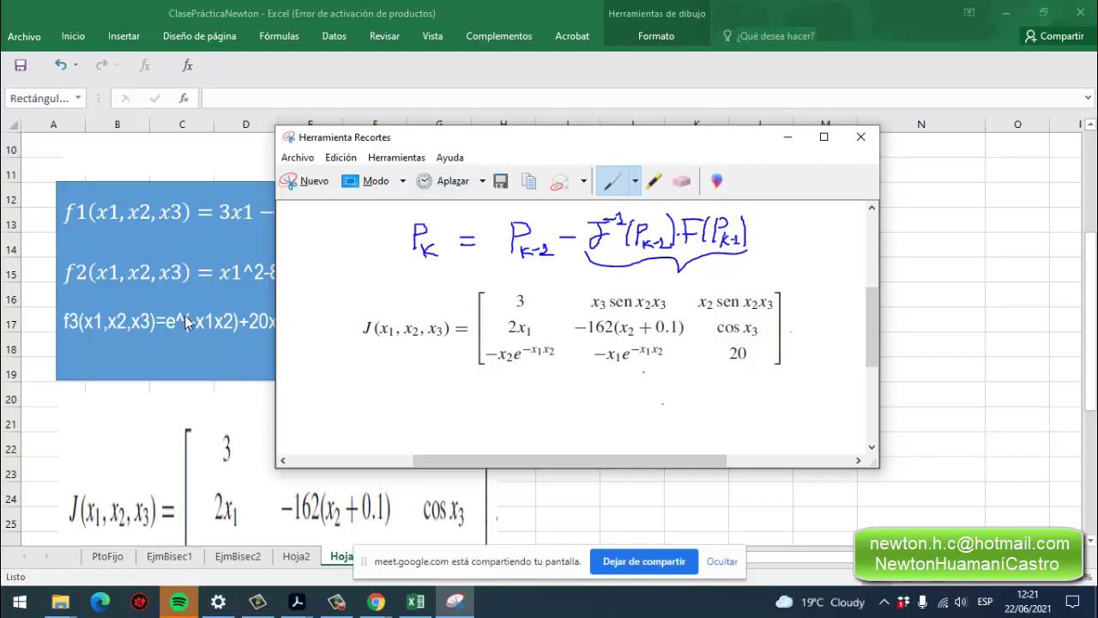
Minimize the snip, return to the Excel workbook and bring the iteration table with the Pk1 to h3 columns into view.
{"action": "left_click", "coordinate": [784, 144]}
{"action": "left_click", "coordinate": [783, 142]}
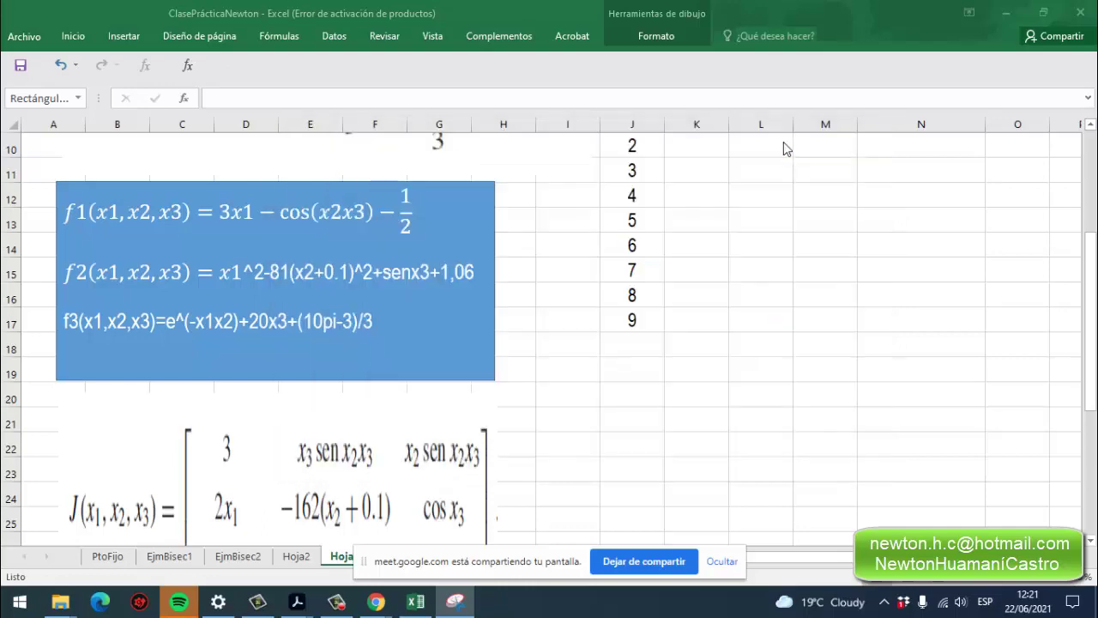
{"action": "left_click", "coordinate": [416, 603]}
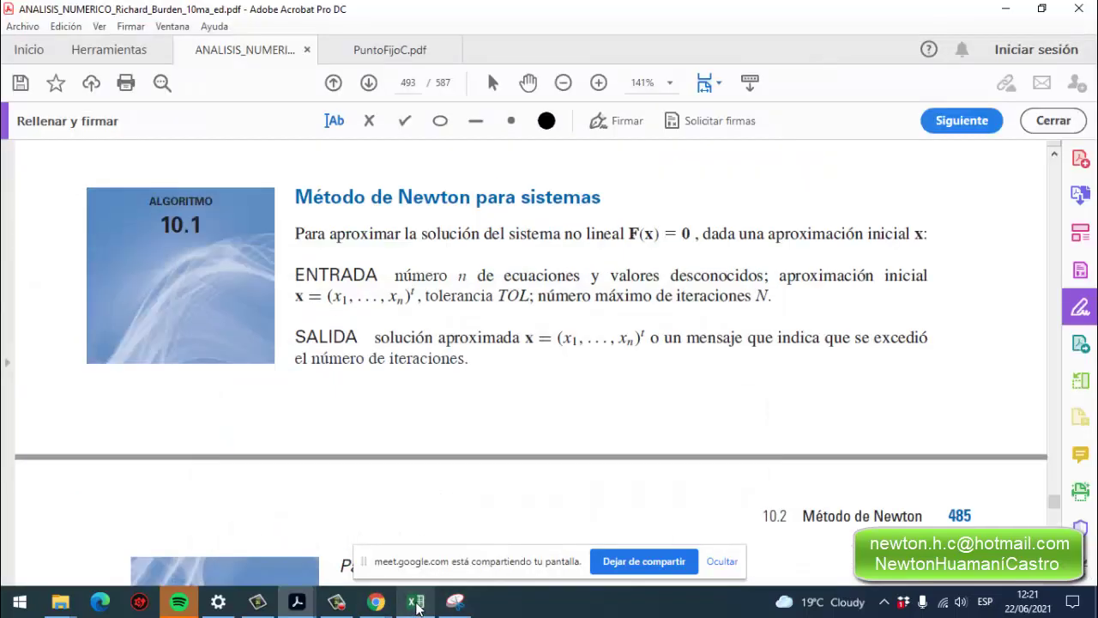
{"action": "left_click", "coordinate": [416, 603]}
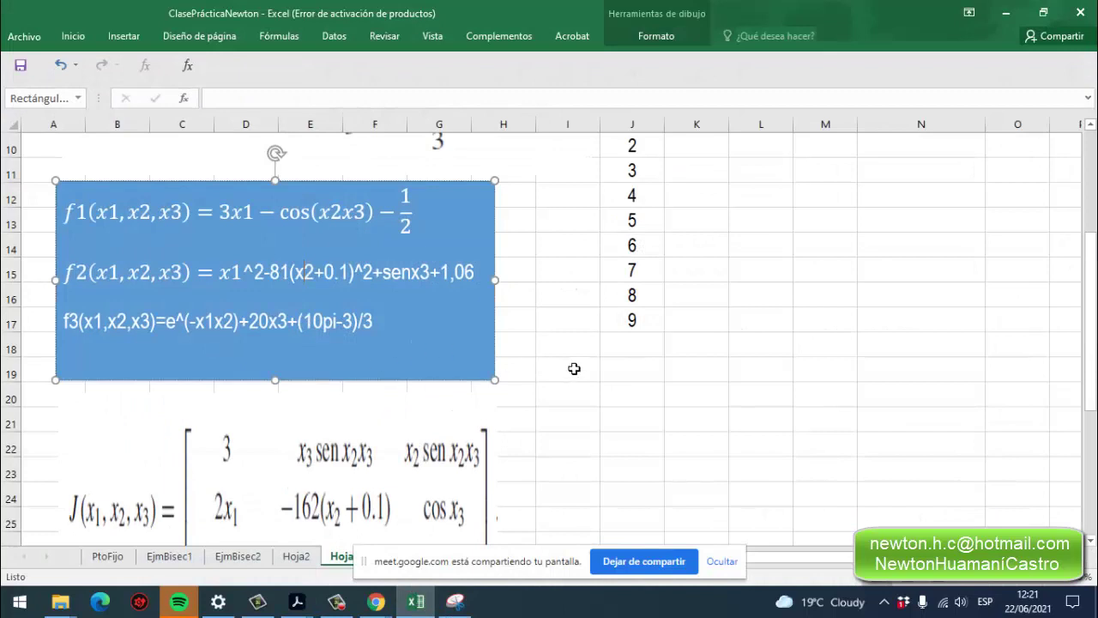
{"action": "scroll", "coordinate": [592, 360], "scroll_direction": "up", "scroll_amount": 2}
{"action": "left_click_drag", "start_coordinate": [802, 562], "coordinate": [812, 563]}
{"action": "left_click", "coordinate": [369, 281]}
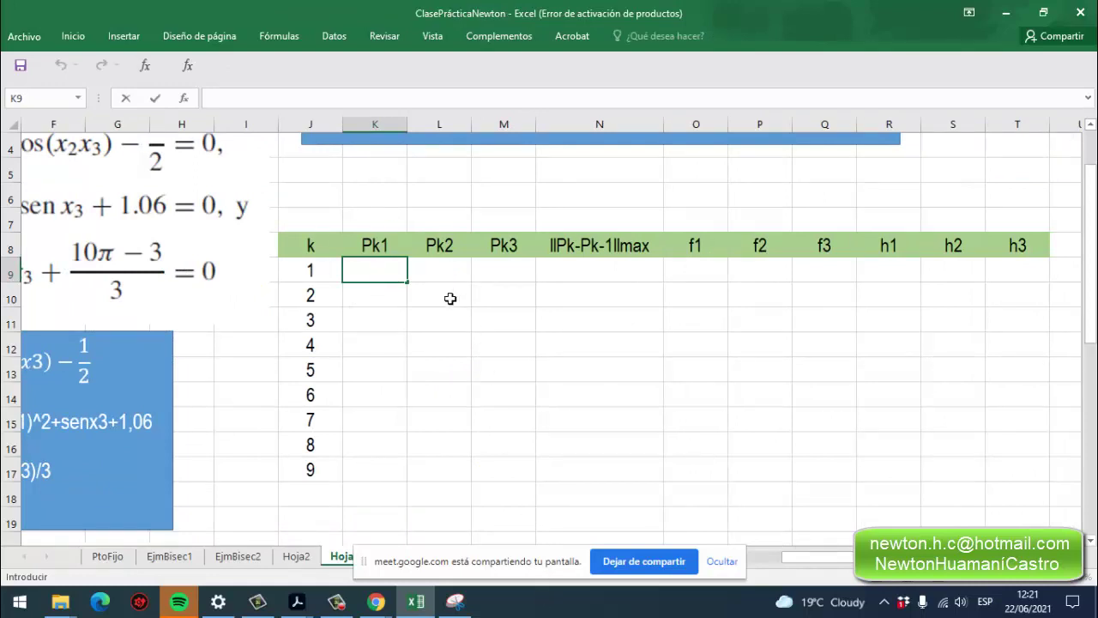
Enter the initial approximation 0,1, 0,1 and -0,1 in cells L5, M5 and N5 above the iteration table.
{"action": "left_click", "coordinate": [425, 196]}
{"action": "left_click", "coordinate": [388, 197]}
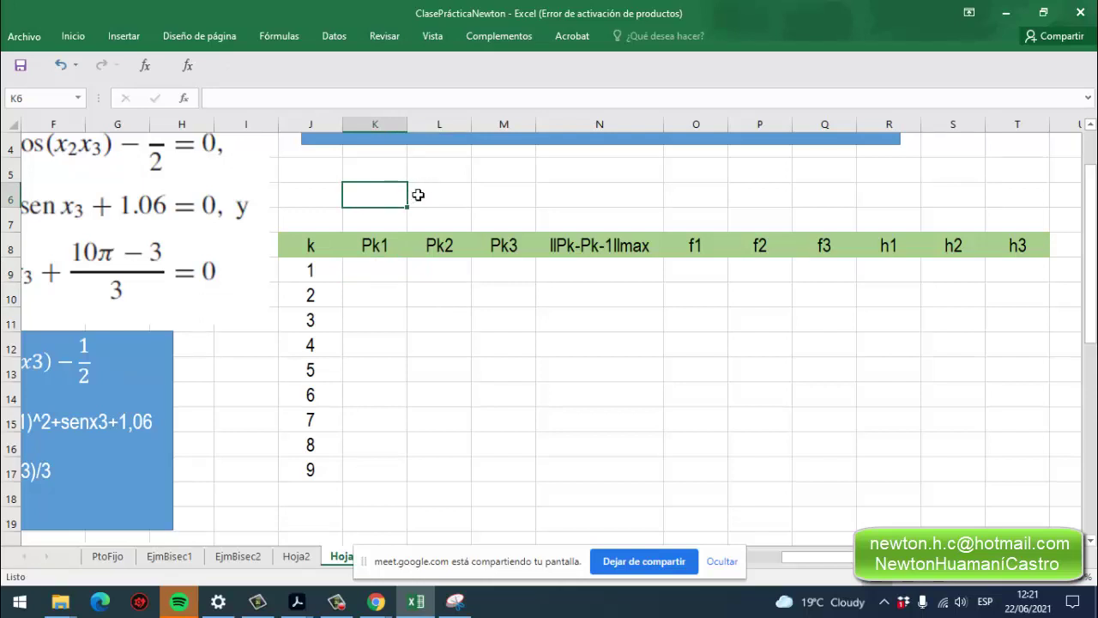
{"action": "left_click", "coordinate": [422, 181]}
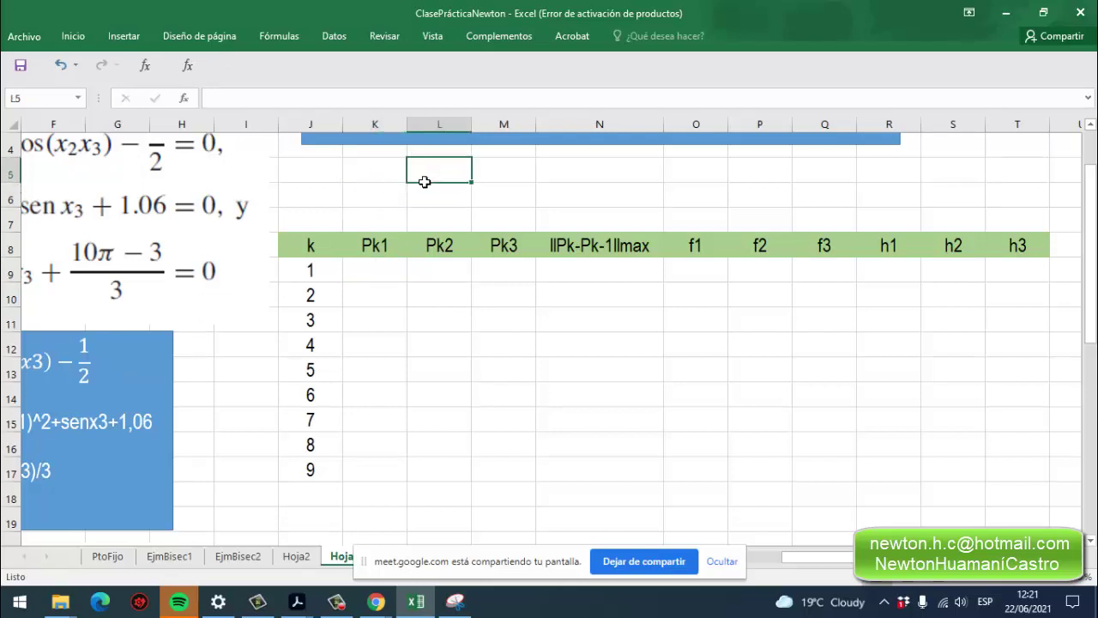
{"action": "double_click", "coordinate": [426, 181]}
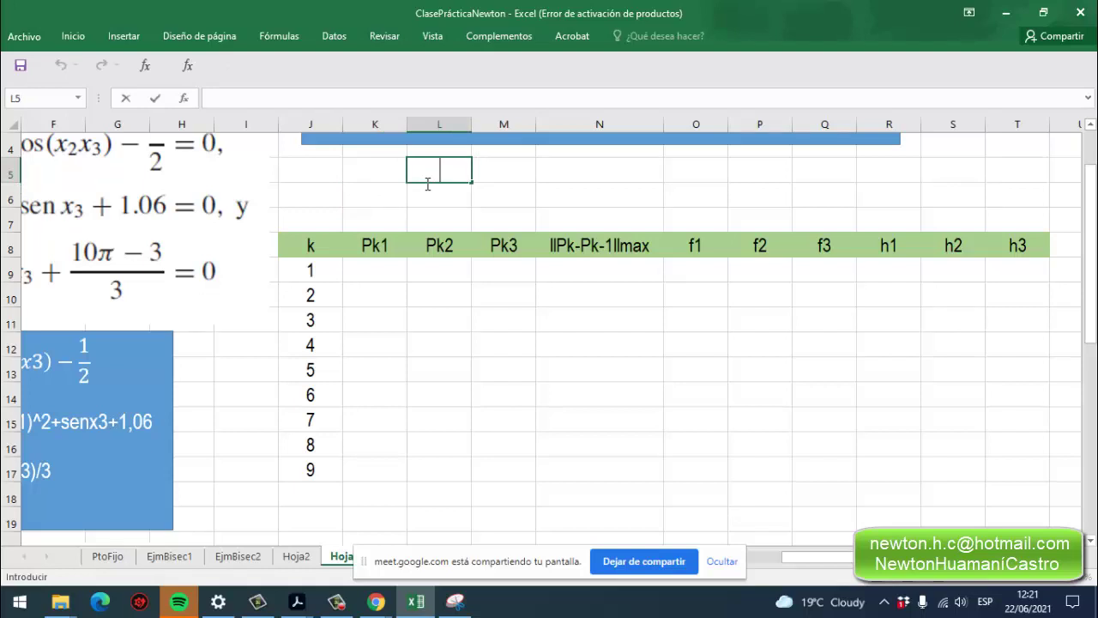
{"action": "type", "text": "0,1"}
{"action": "key", "text": "Tab"}
{"action": "type", "text": "0,1"}
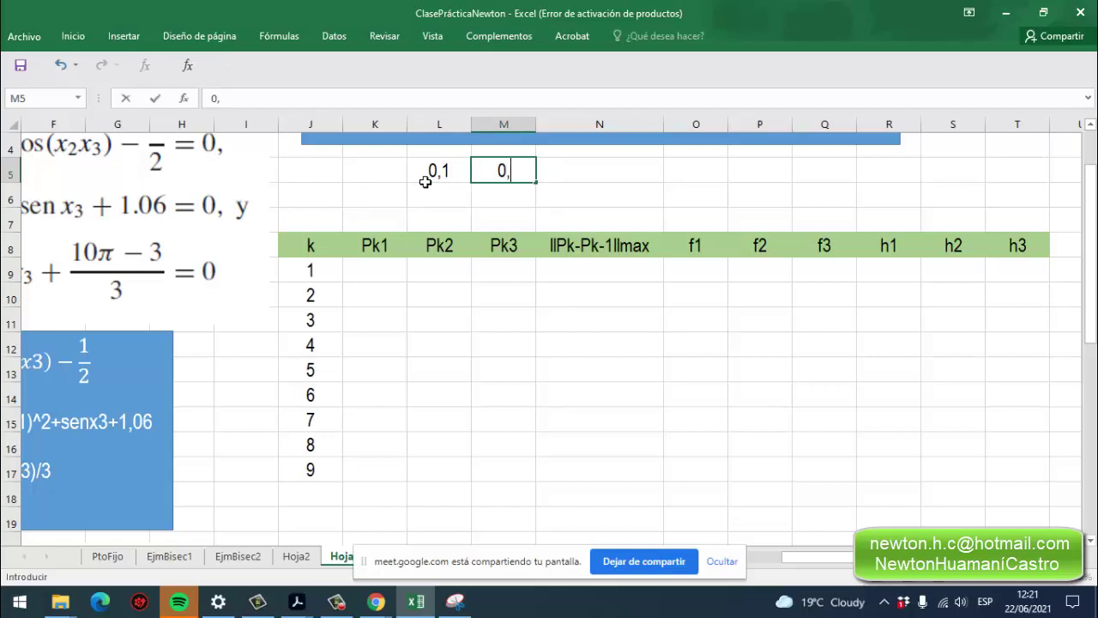
{"action": "key", "text": "Tab"}
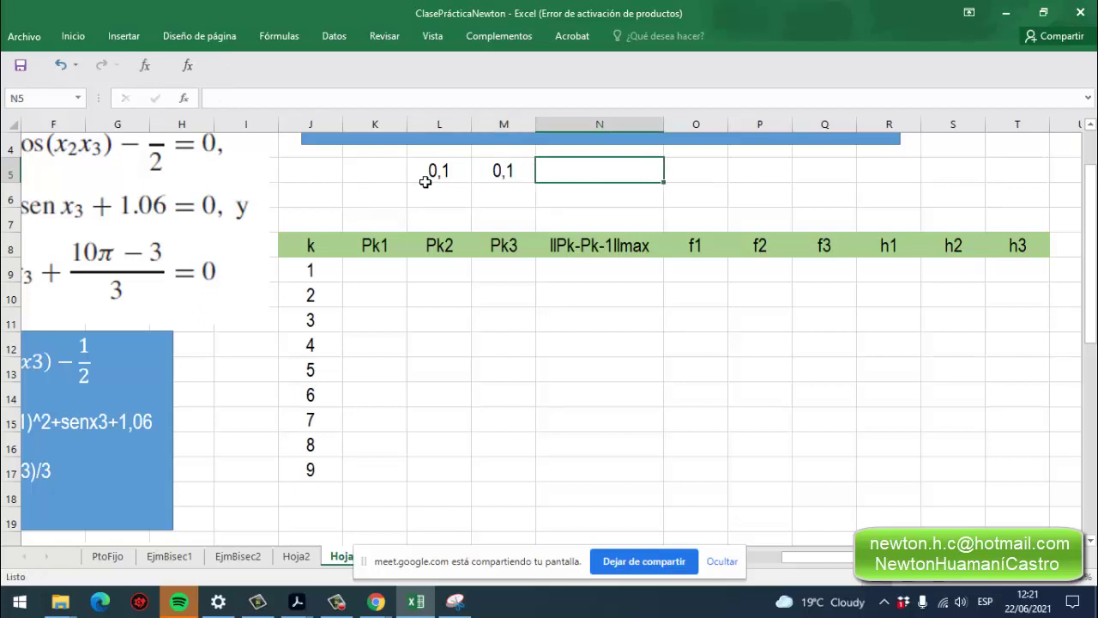
{"action": "key", "text": "F8"}
{"action": "key", "text": "F8"}
{"action": "type", "text": "-0,1"}
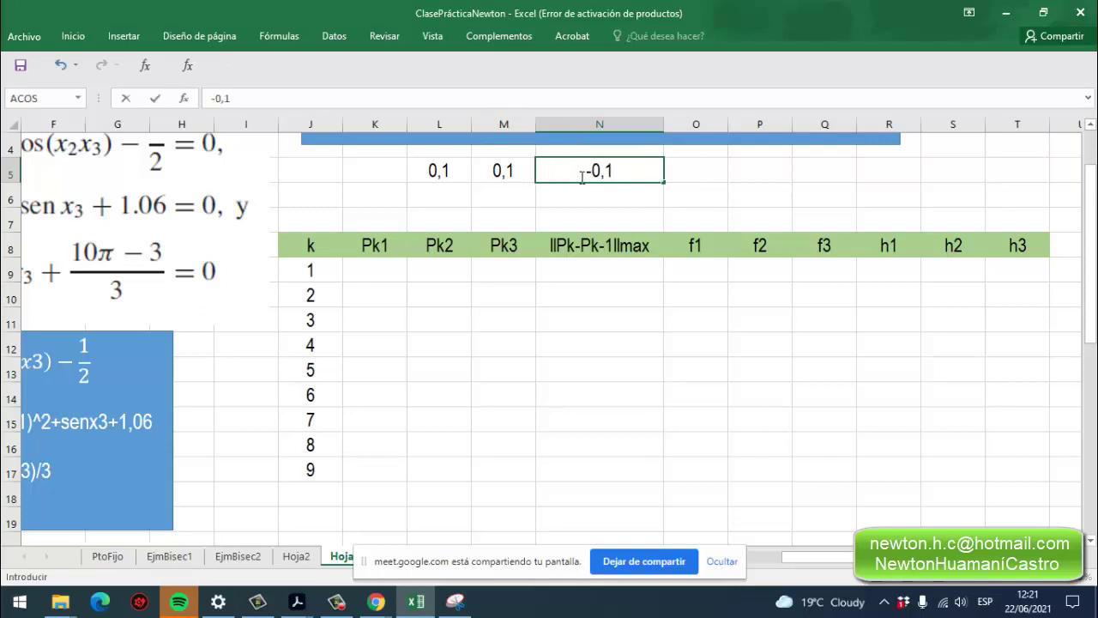
{"action": "left_click", "coordinate": [703, 175]}
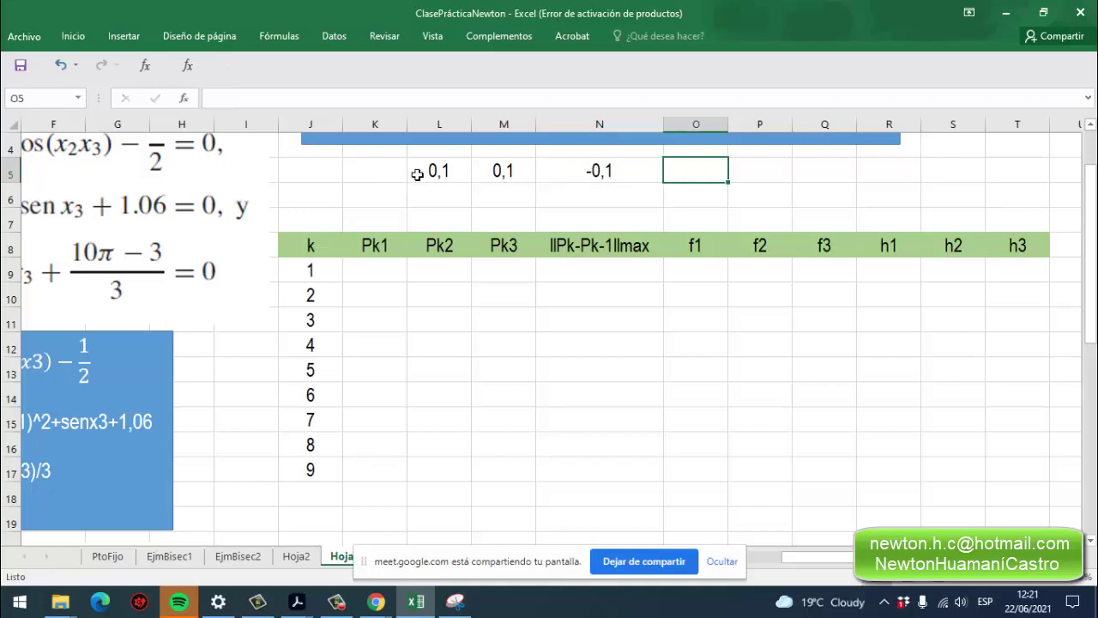
Label the initial approximation row by entering Po= in cell K5.
{"action": "left_click", "coordinate": [555, 178]}
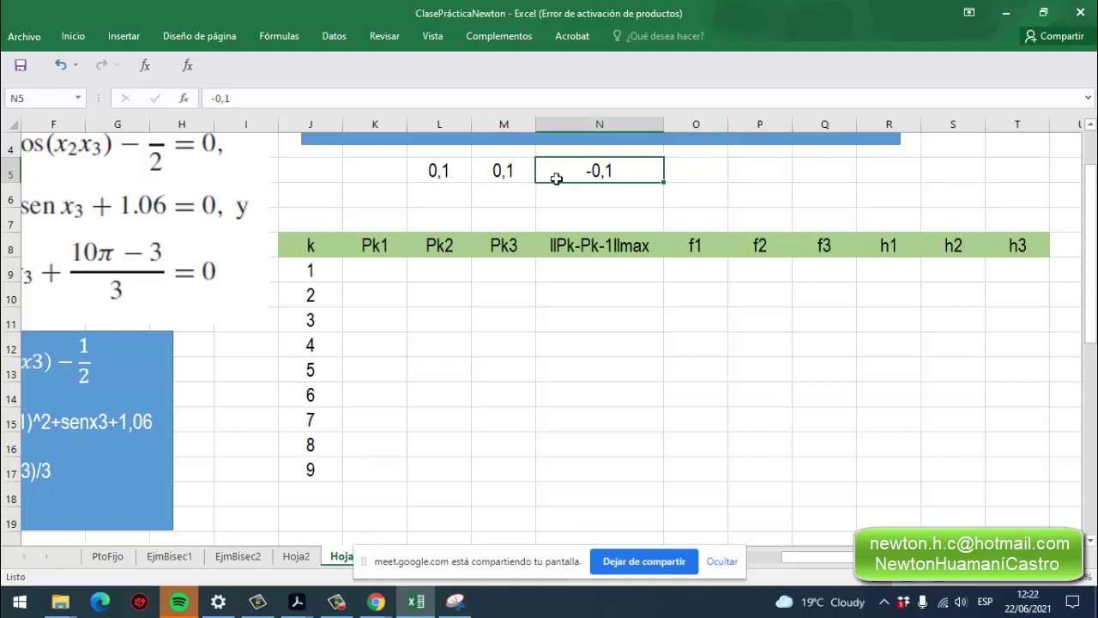
{"action": "left_click_drag", "start_coordinate": [555, 178], "coordinate": [438, 172]}
{"action": "left_click", "coordinate": [382, 175]}
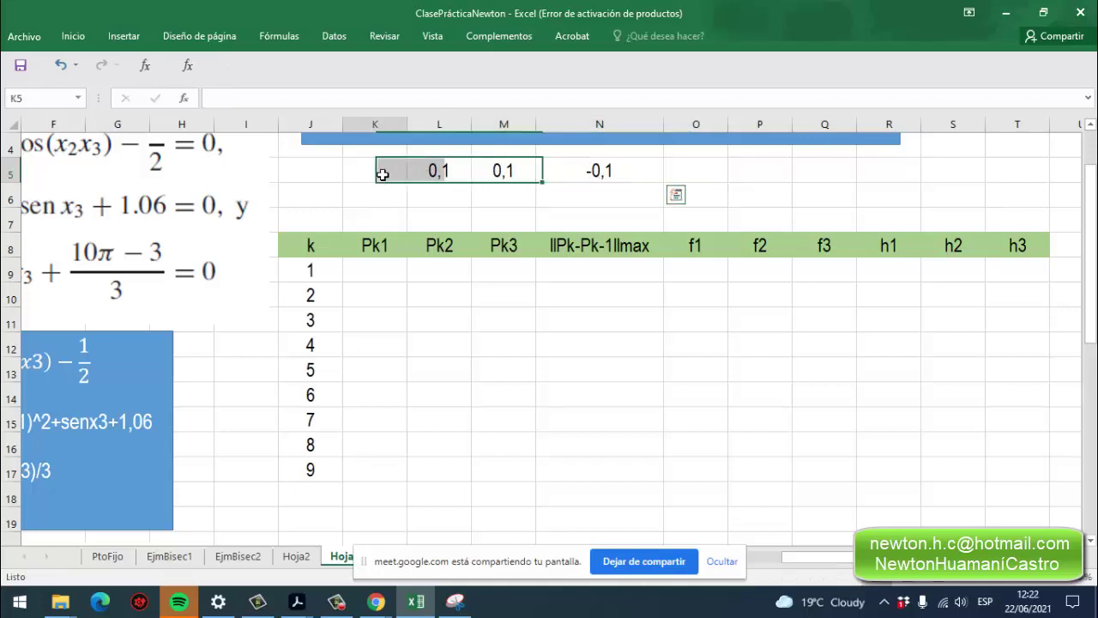
{"action": "double_click", "coordinate": [384, 175]}
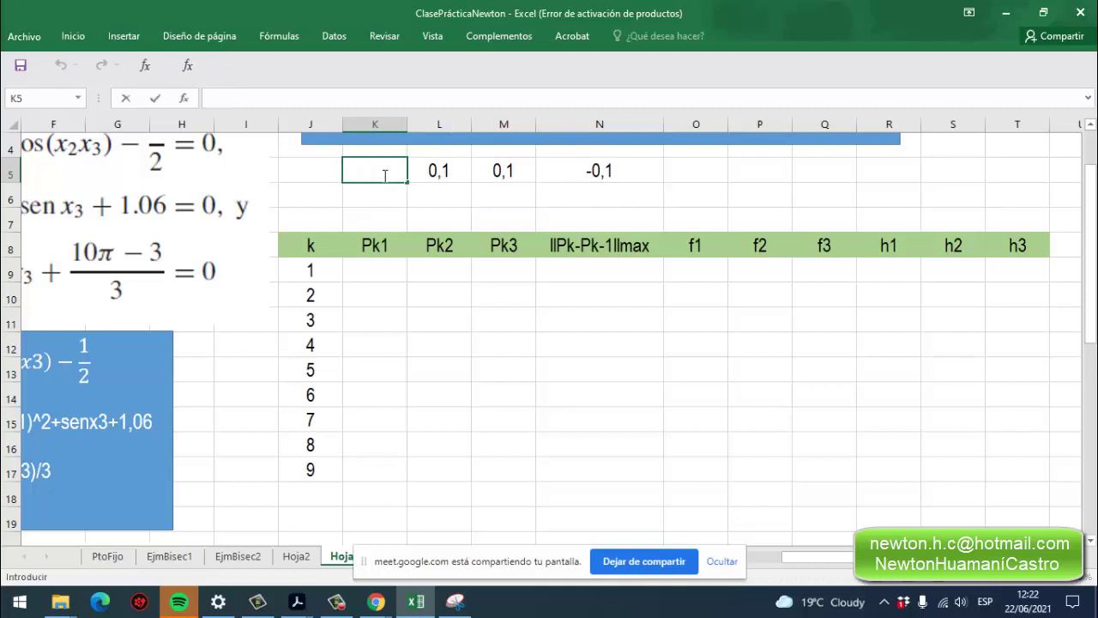
{"action": "type", "text": "Po="}
{"action": "left_click", "coordinate": [425, 194]}
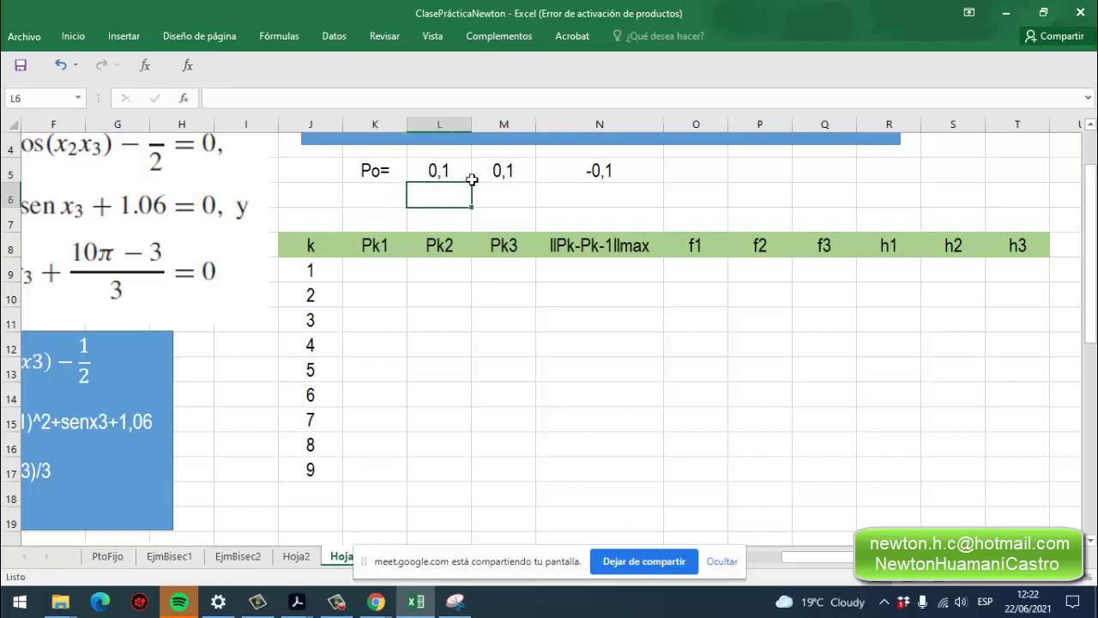
{"action": "left_click", "coordinate": [438, 171]}
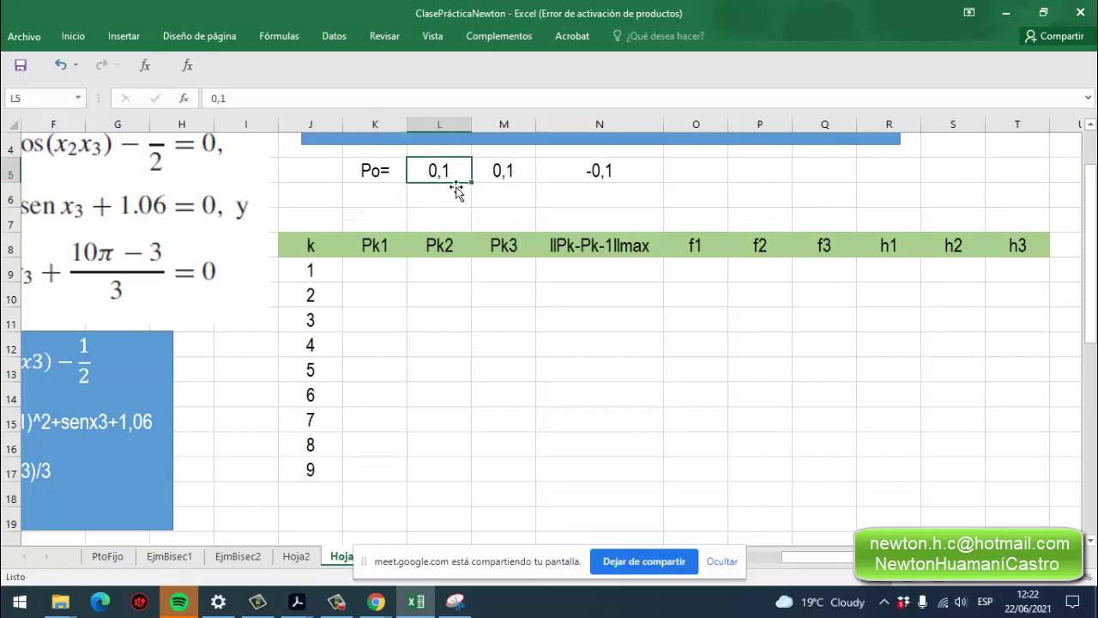
Link the Pk1 cell of row k = 1 (K9) to the first initial value with =L5.
{"action": "left_click", "coordinate": [502, 175]}
{"action": "left_click", "coordinate": [606, 177]}
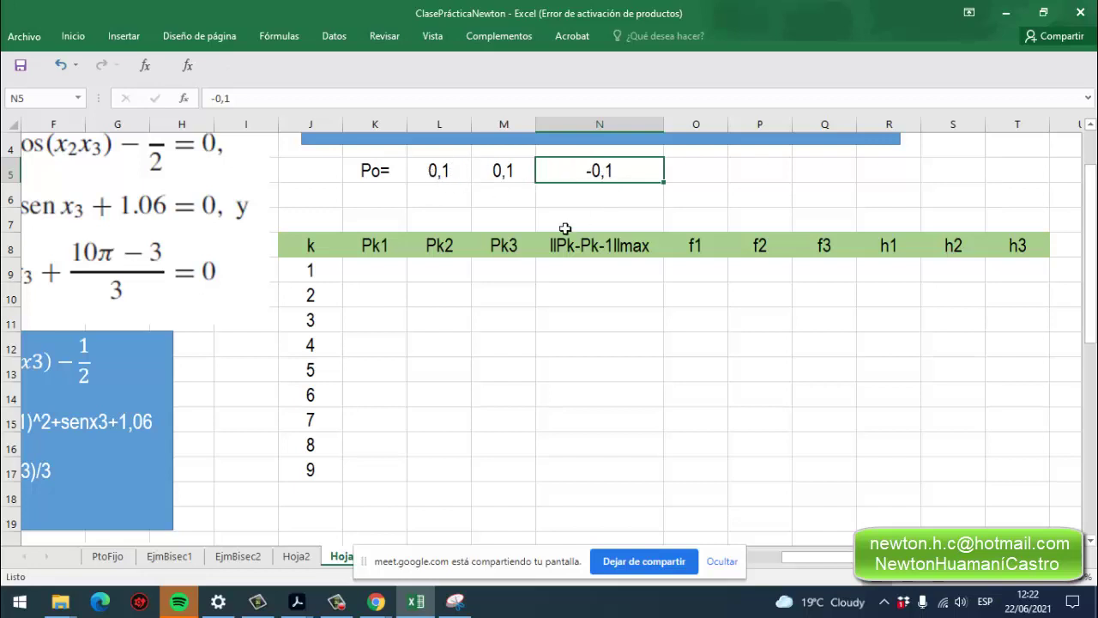
{"action": "double_click", "coordinate": [374, 272]}
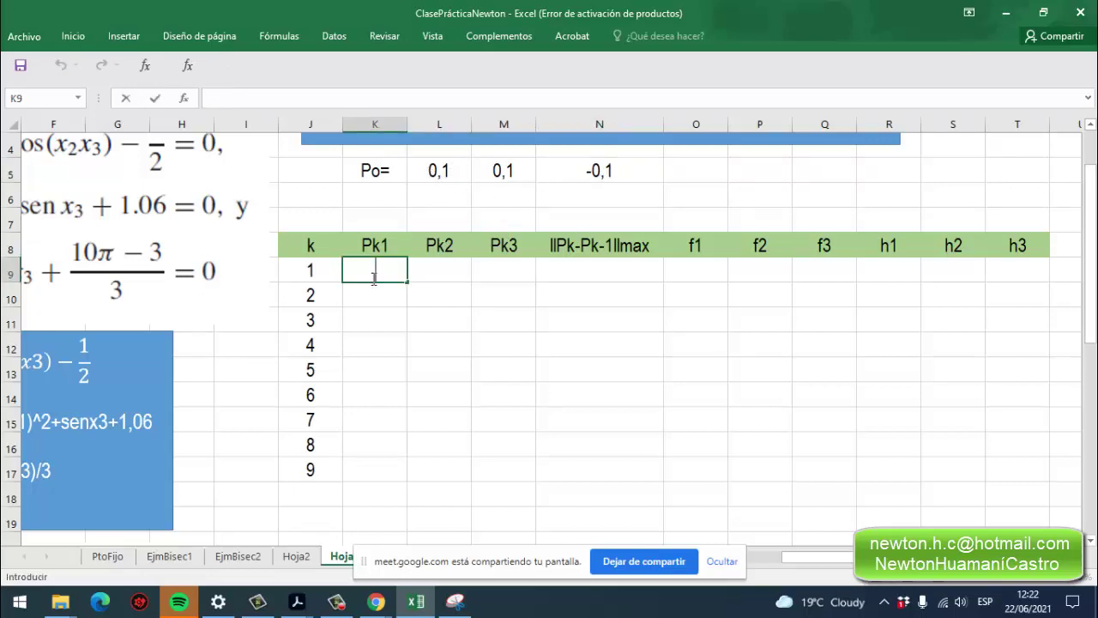
{"action": "type", "text": "="}
{"action": "left_click", "coordinate": [421, 174]}
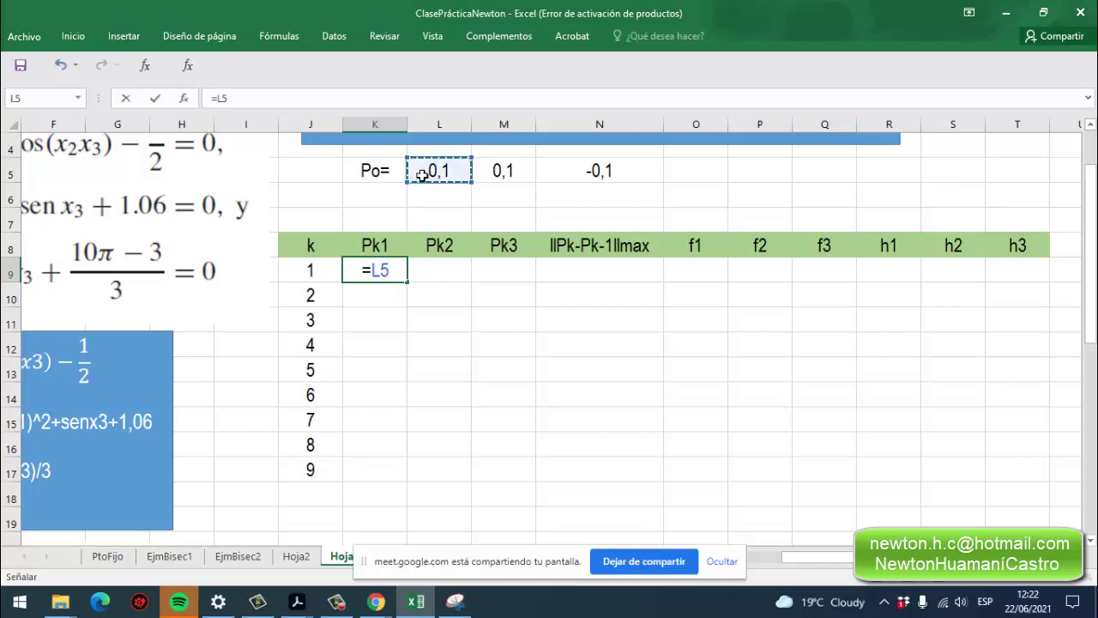
{"action": "key", "text": "Return"}
Link Pk2 and Pk3 of row k = 1 to the remaining initial values, with =M5 in L9 and =N5 in M9.
{"action": "left_click", "coordinate": [437, 276]}
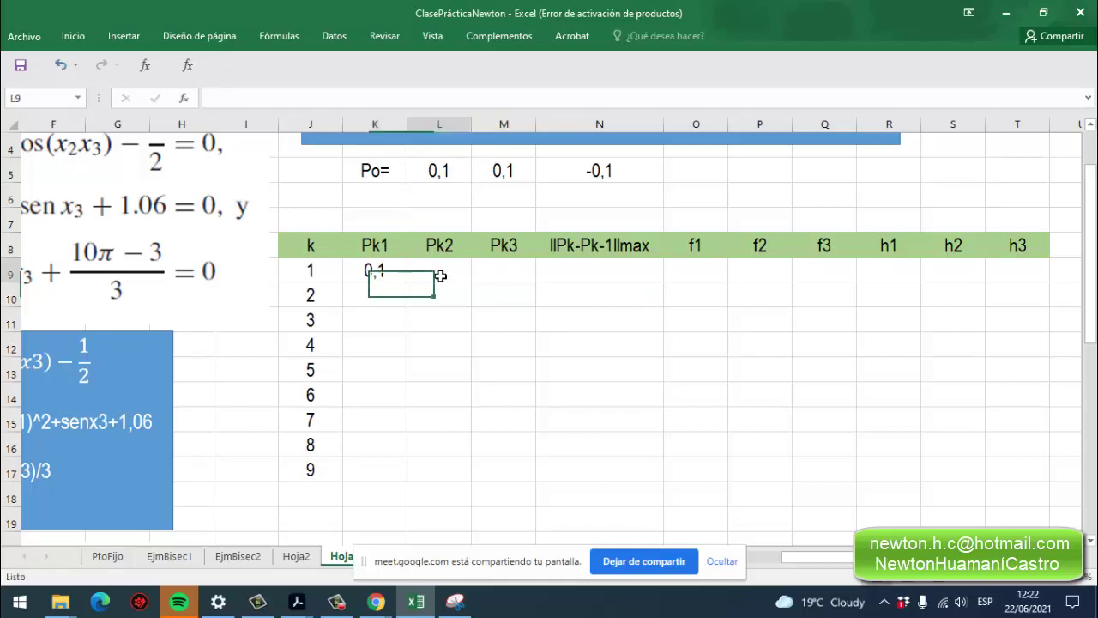
{"action": "type", "text": "="}
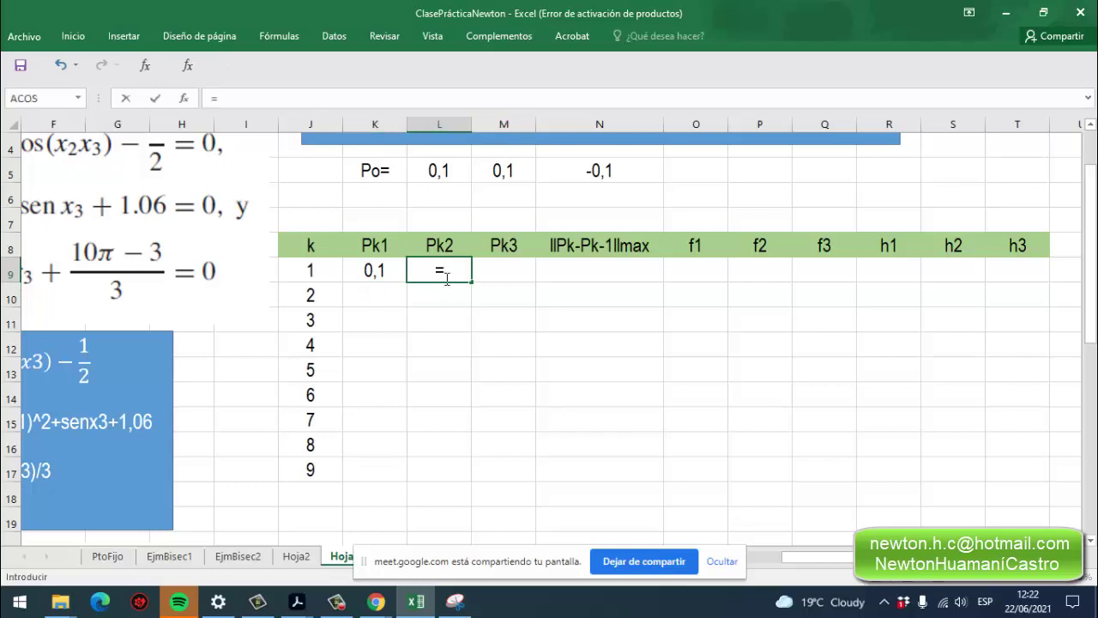
{"action": "left_click", "coordinate": [500, 174]}
{"action": "key", "text": "Return"}
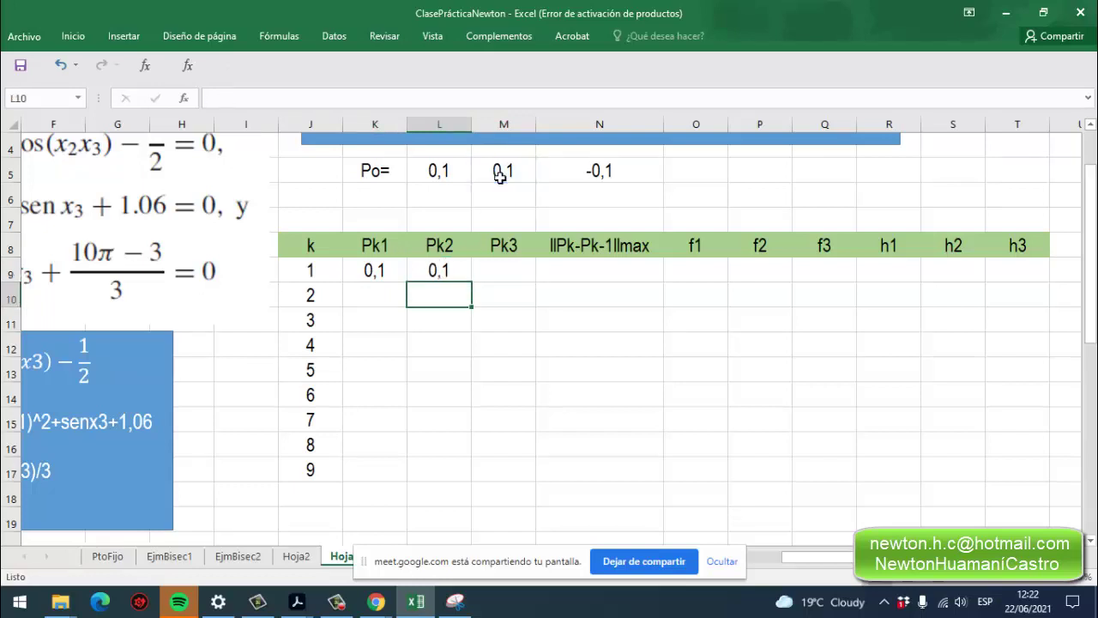
{"action": "left_click", "coordinate": [498, 273]}
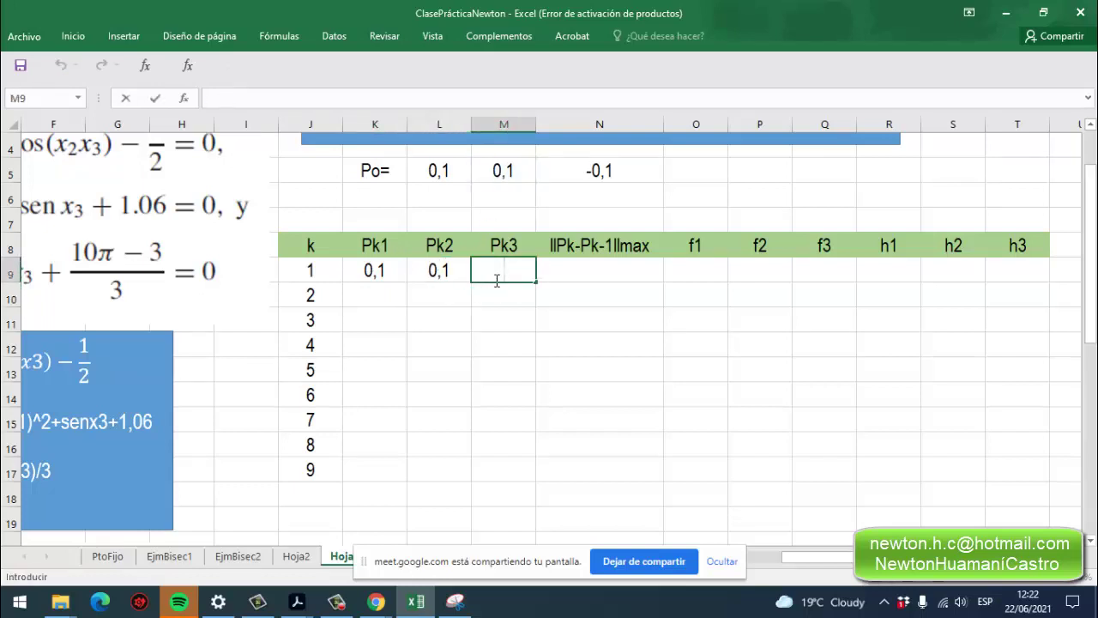
{"action": "type", "text": "="}
{"action": "left_click", "coordinate": [606, 171]}
{"action": "key", "text": "ctrl+Return"}
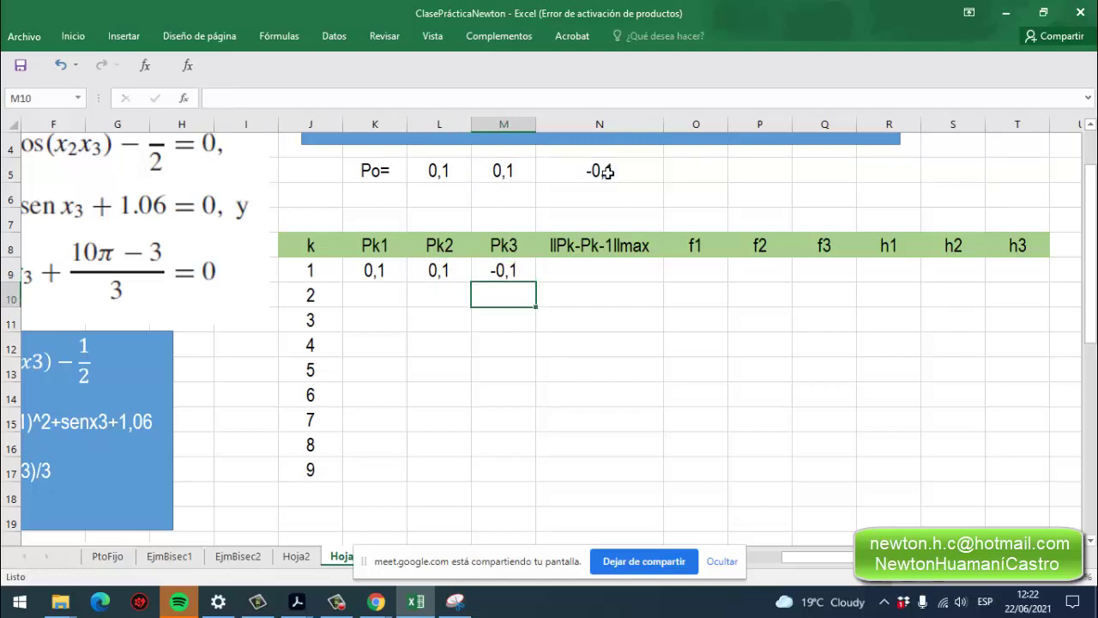
Start the f1 formula for row k = 1 in cell O9 with an equals sign.
{"action": "left_click", "coordinate": [592, 284]}
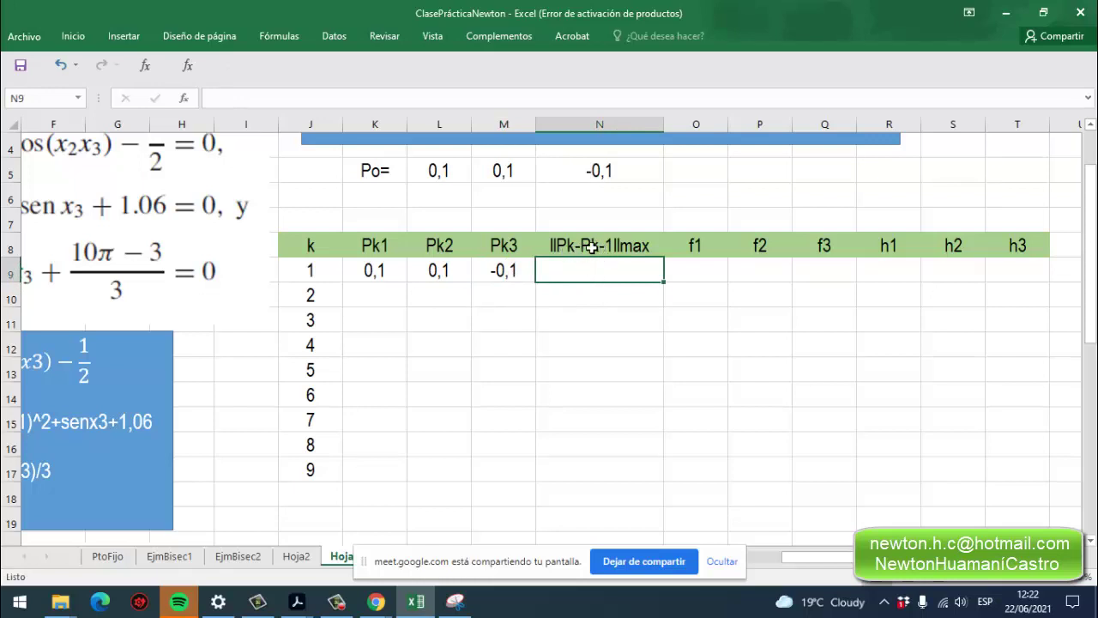
{"action": "left_click", "coordinate": [587, 301]}
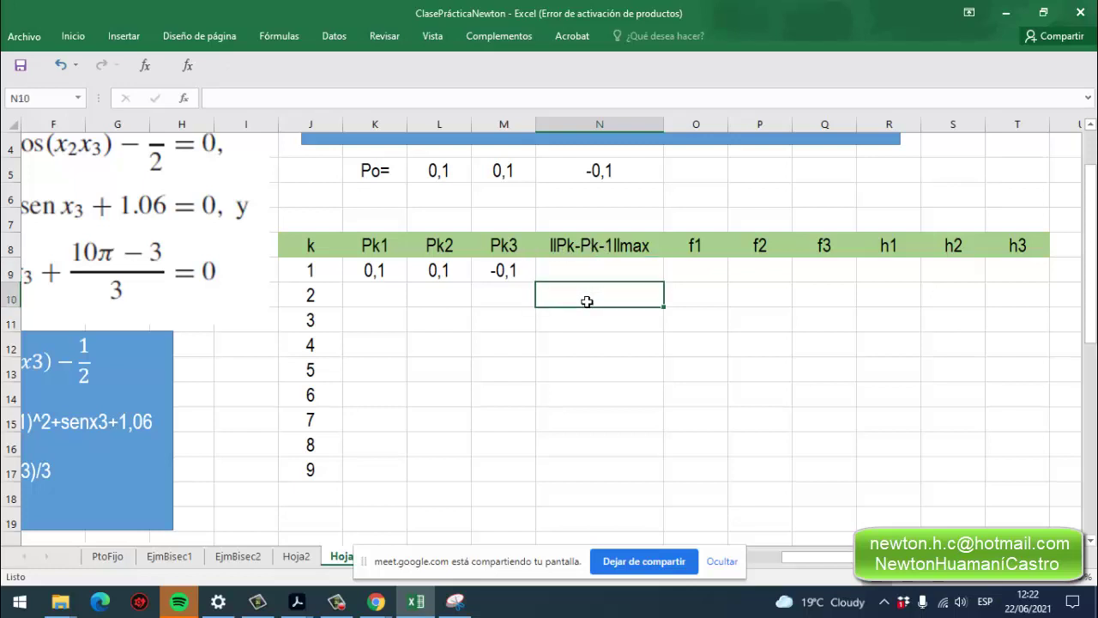
{"action": "left_click", "coordinate": [676, 273]}
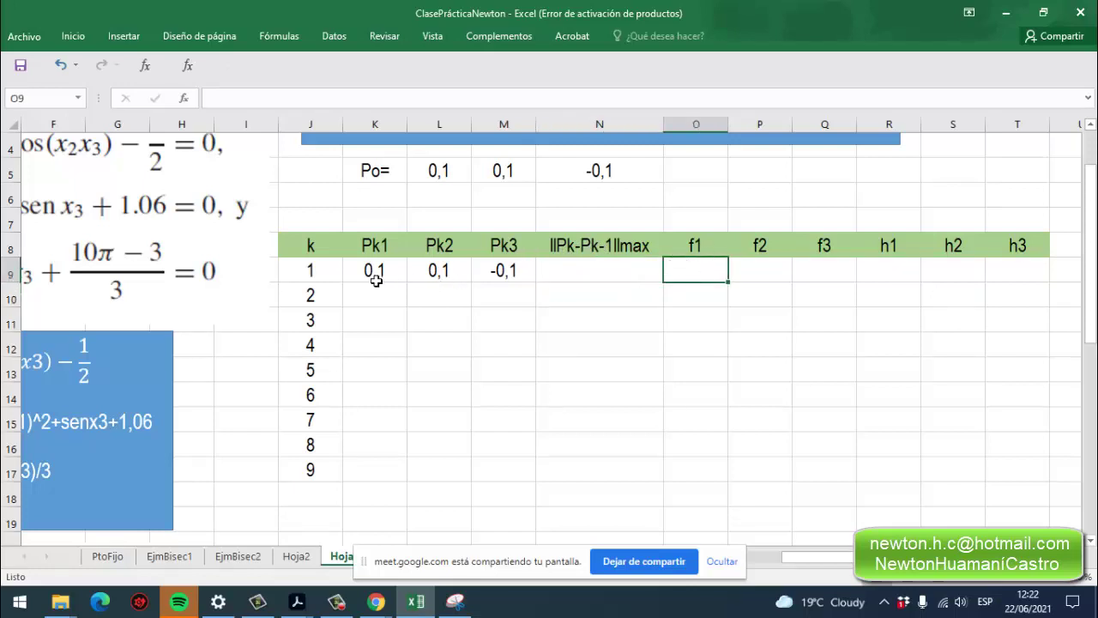
{"action": "double_click", "coordinate": [690, 277]}
{"action": "type", "text": "="}
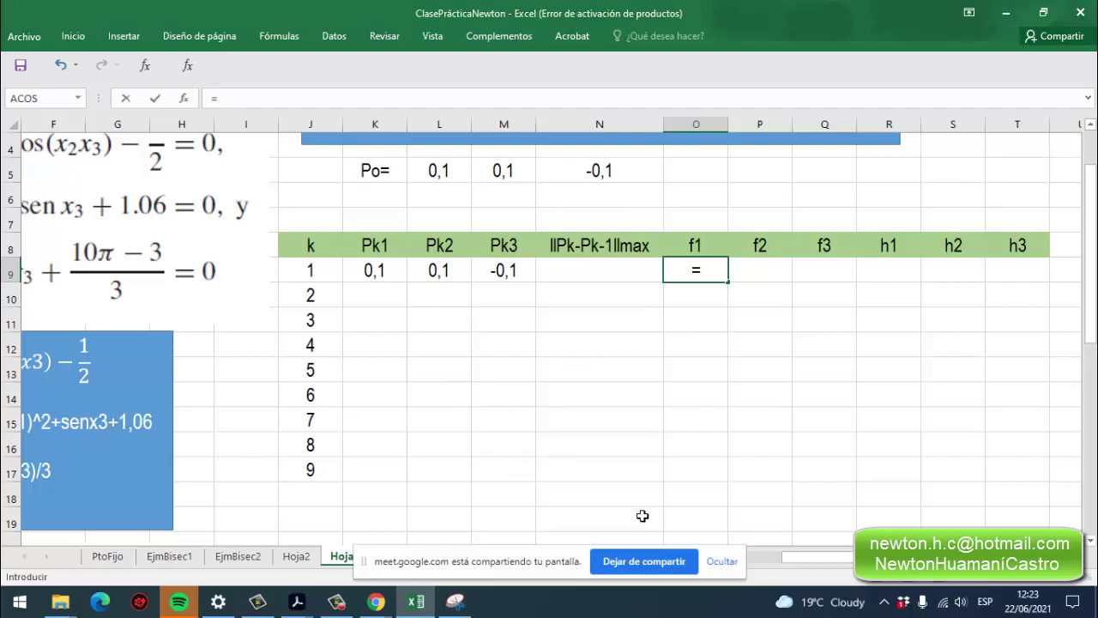
Move the blue box with the f1, f2 and f3 definitions beneath the first table rows, leaving row k = 1 uncovered.
{"action": "left_click_drag", "start_coordinate": [806, 564], "coordinate": [725, 558]}
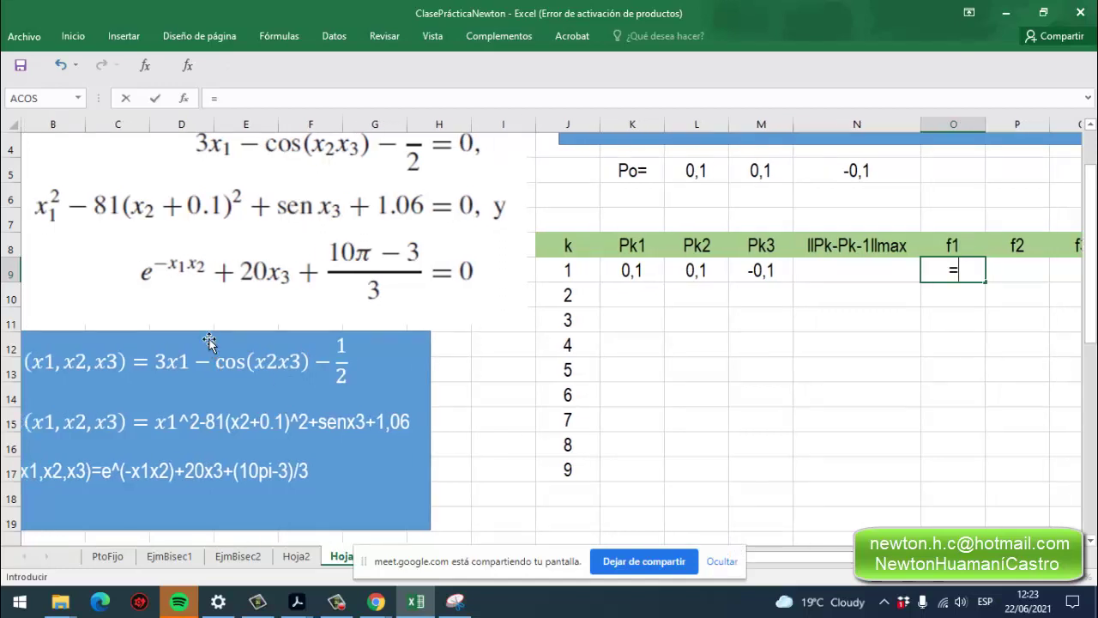
{"action": "left_click", "coordinate": [263, 329]}
{"action": "left_click_drag", "start_coordinate": [263, 328], "coordinate": [621, 175]}
{"action": "left_click_drag", "start_coordinate": [784, 555], "coordinate": [867, 562]}
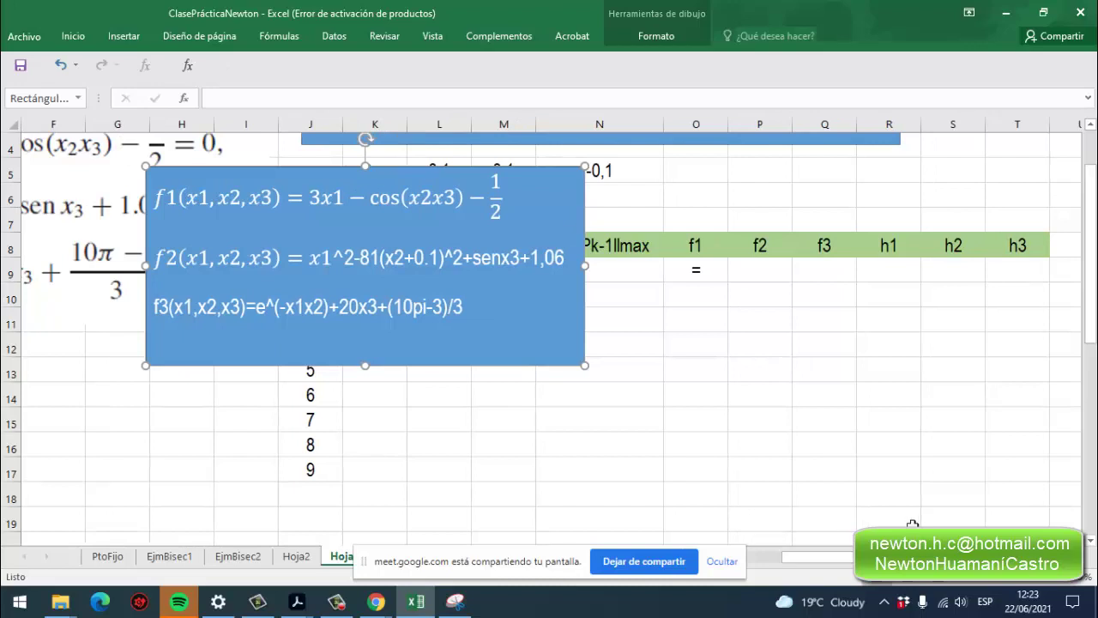
{"action": "scroll", "coordinate": [549, 343], "scroll_direction": "right", "scroll_amount": 1}
{"action": "scroll", "coordinate": [240, 323], "scroll_direction": "right", "scroll_amount": 3}
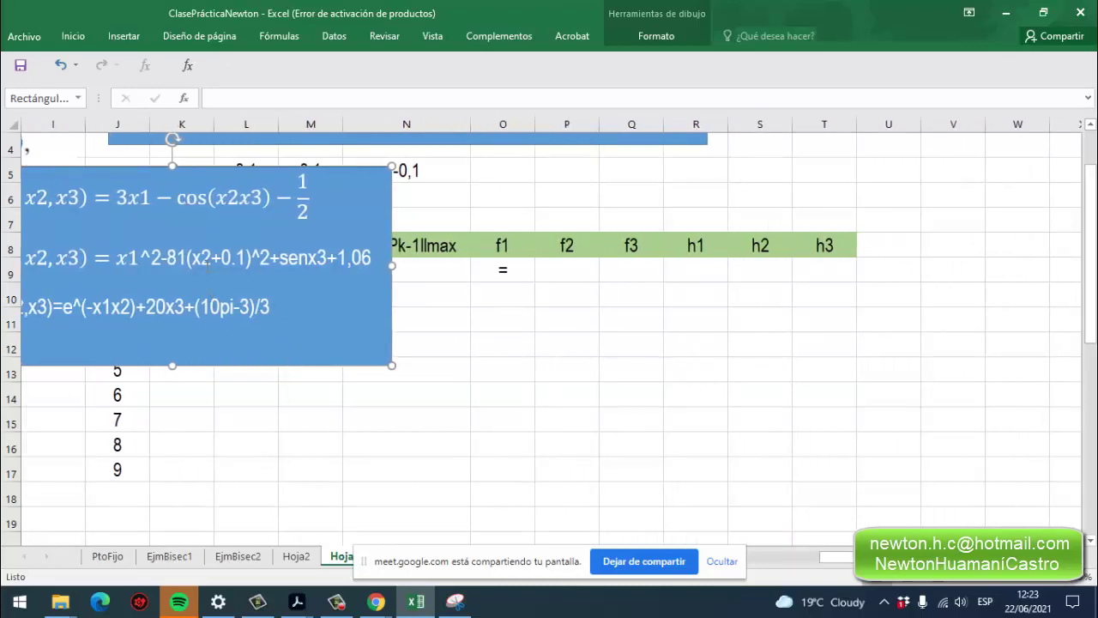
{"action": "left_click_drag", "start_coordinate": [176, 179], "coordinate": [260, 178]}
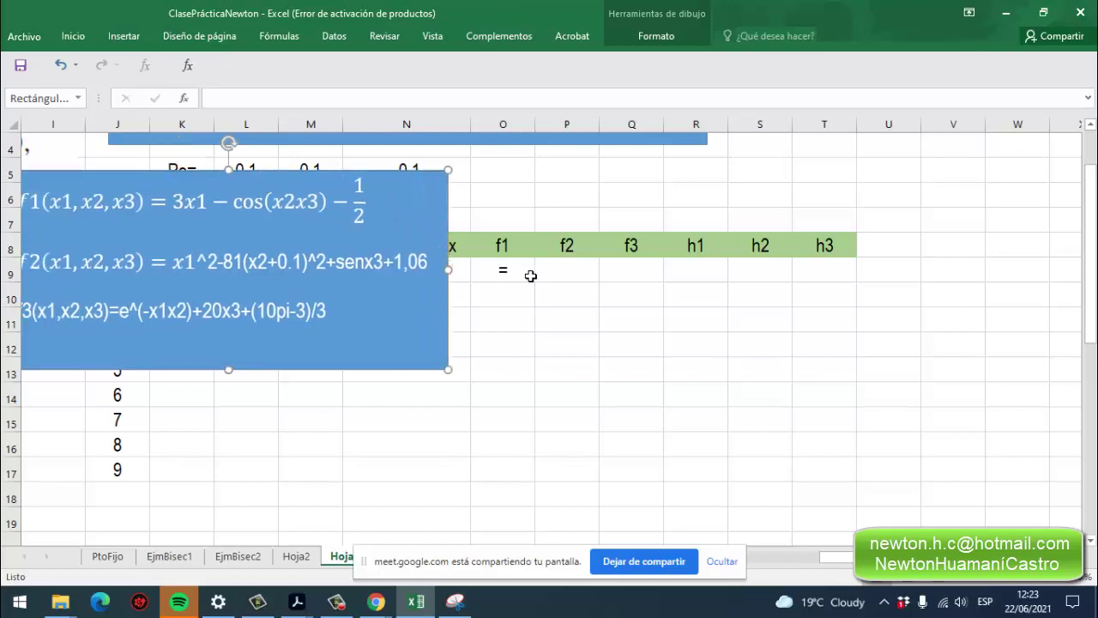
{"action": "type", "text": "="}
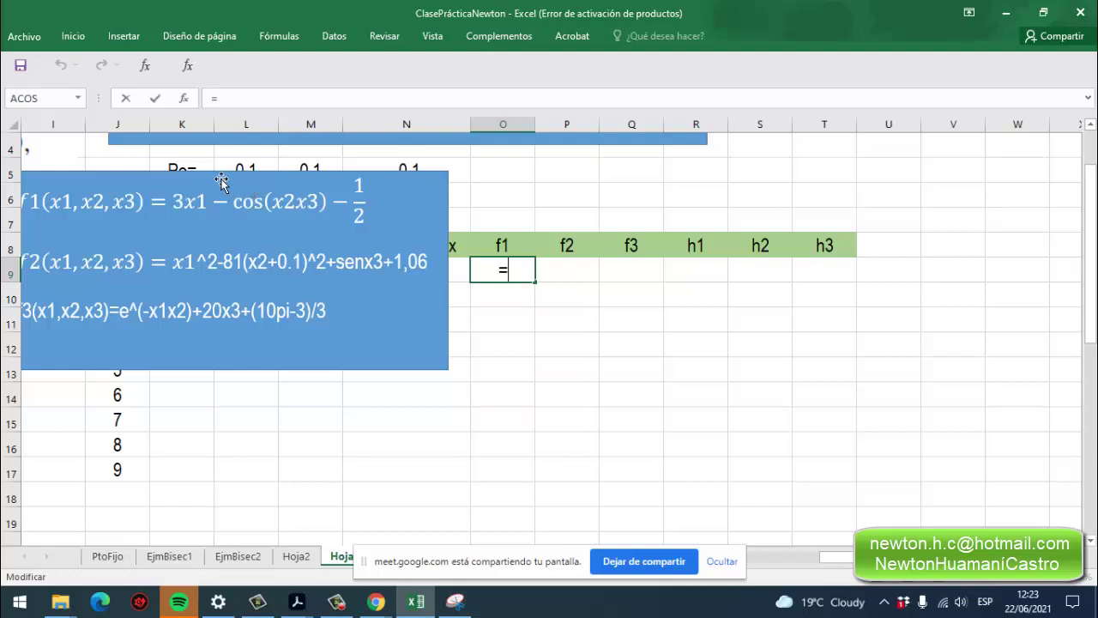
{"action": "left_click_drag", "start_coordinate": [215, 184], "coordinate": [386, 360]}
Enter the f1 formula =3*K9-COS(L9*M9)-(1/2) in cell O9.
{"action": "left_click", "coordinate": [519, 276]}
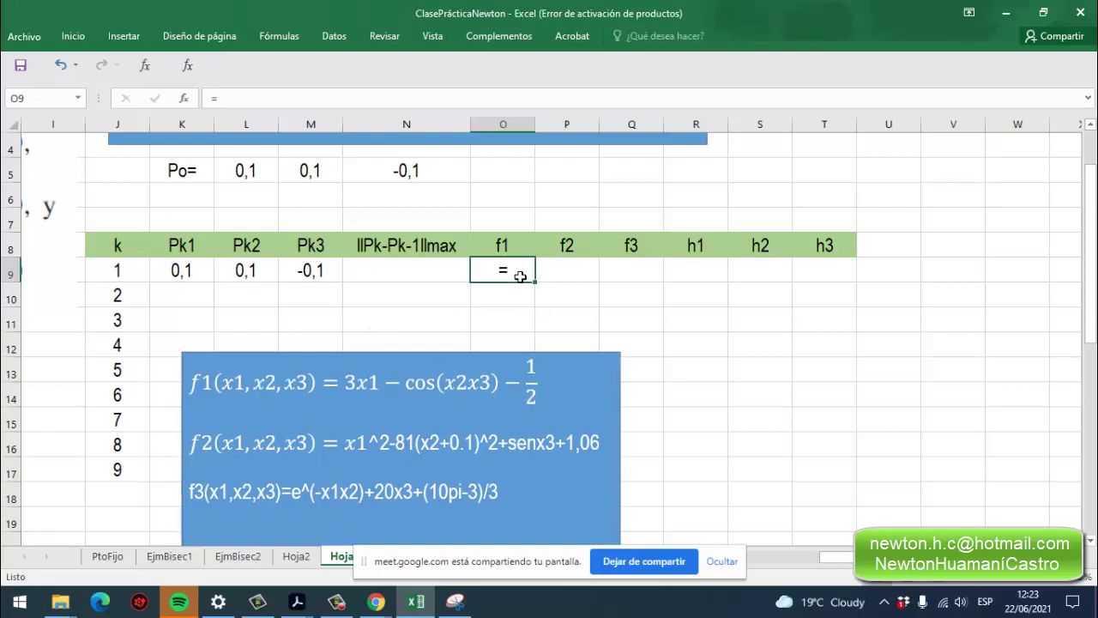
{"action": "double_click", "coordinate": [520, 278]}
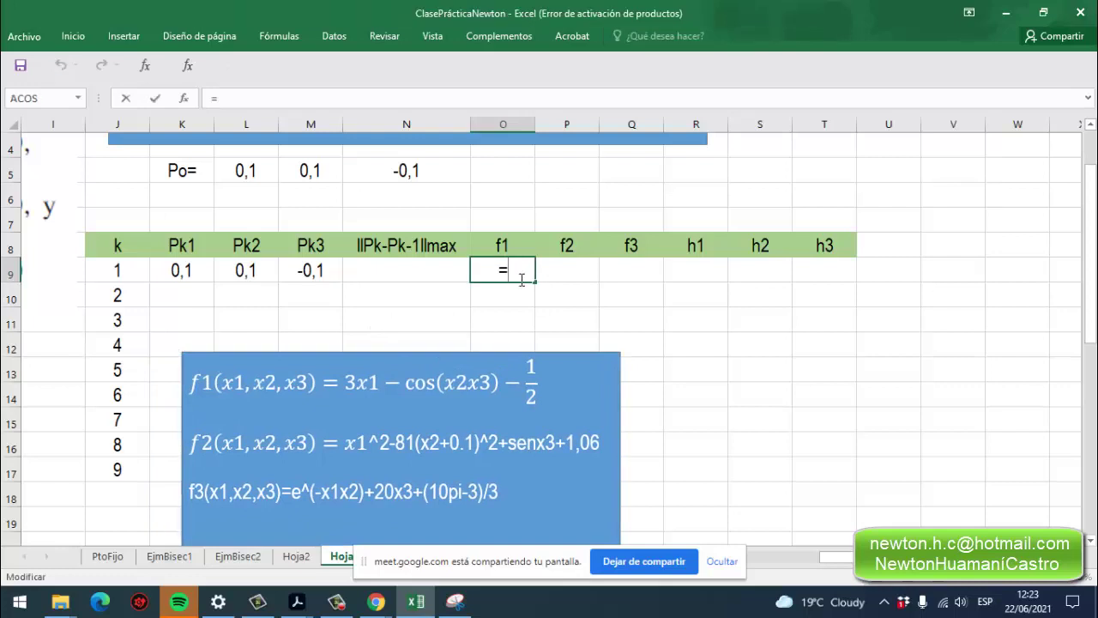
{"action": "type", "text": "=3*"}
{"action": "left_click", "coordinate": [179, 272]}
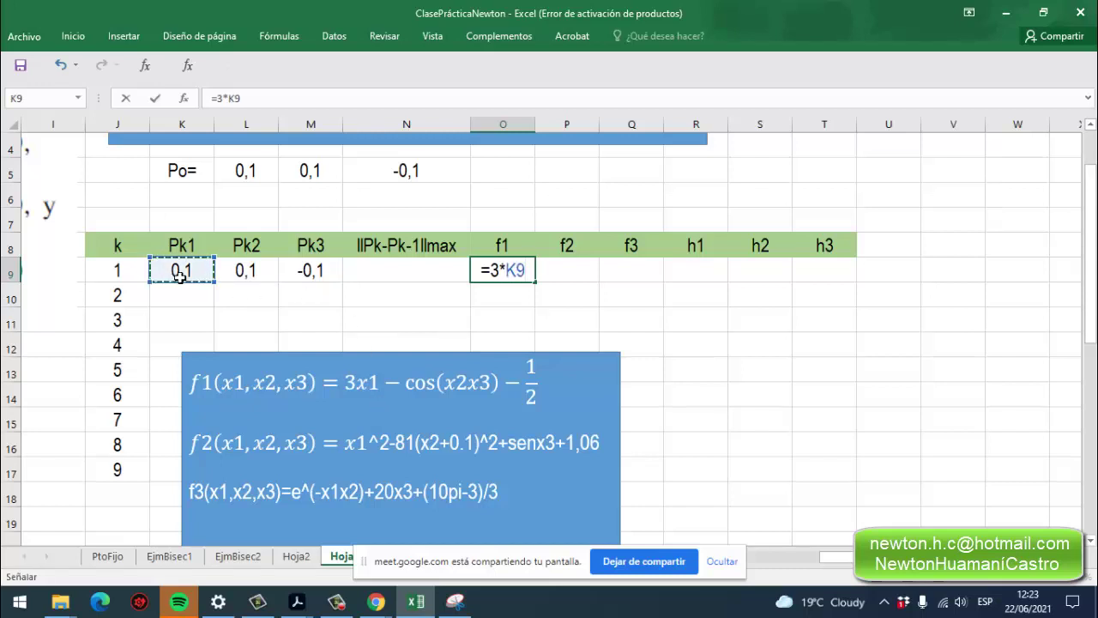
{"action": "type", "text": "-"}
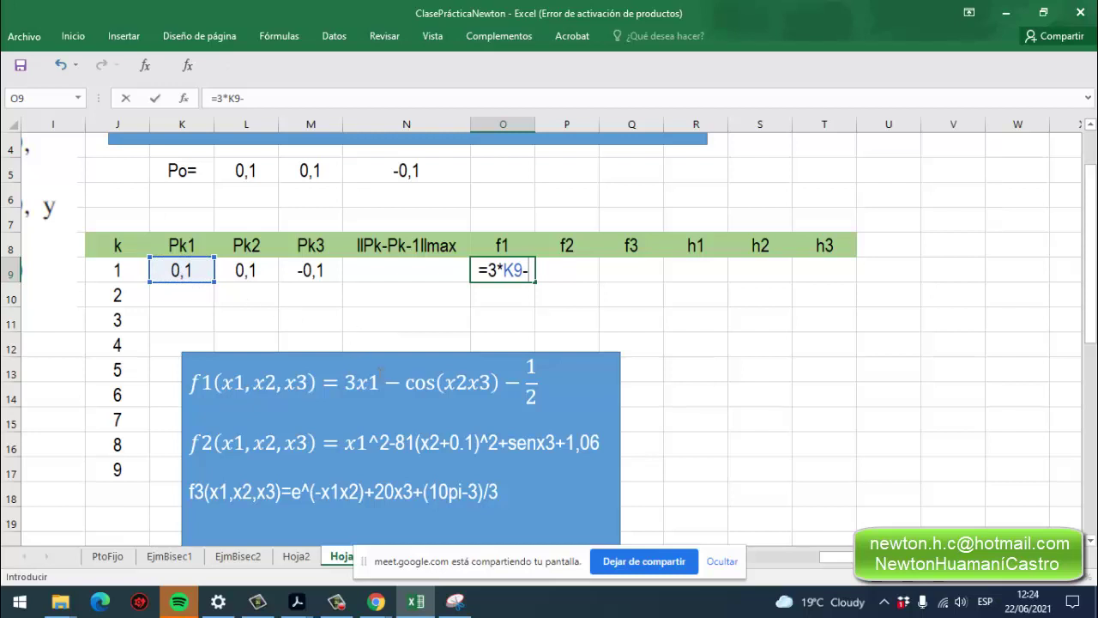
{"action": "type", "text": "cos"}
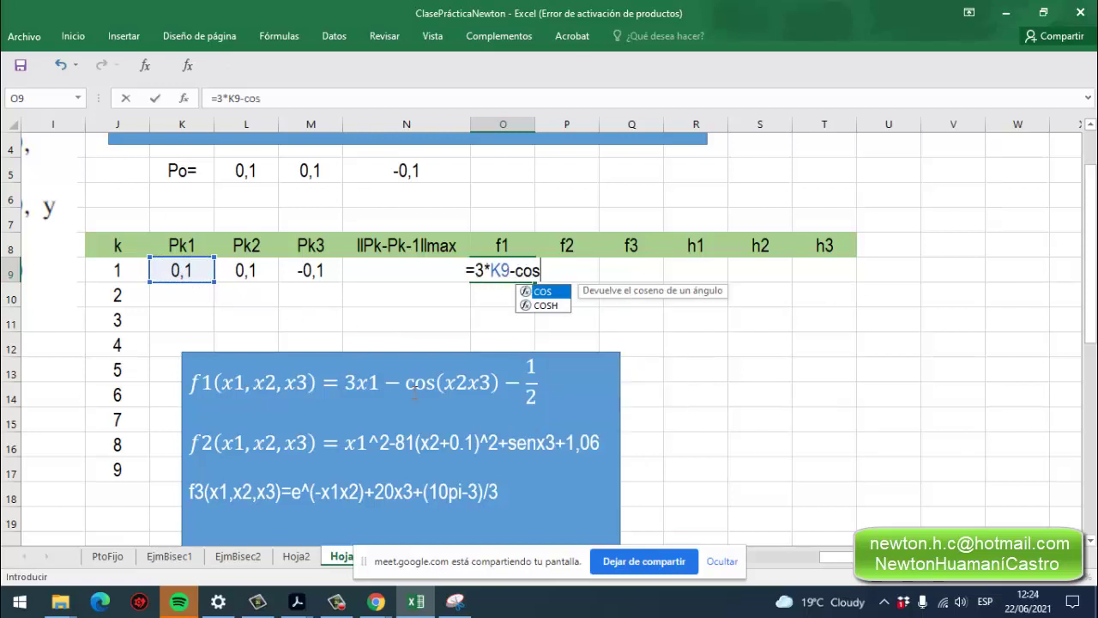
{"action": "double_click", "coordinate": [545, 291]}
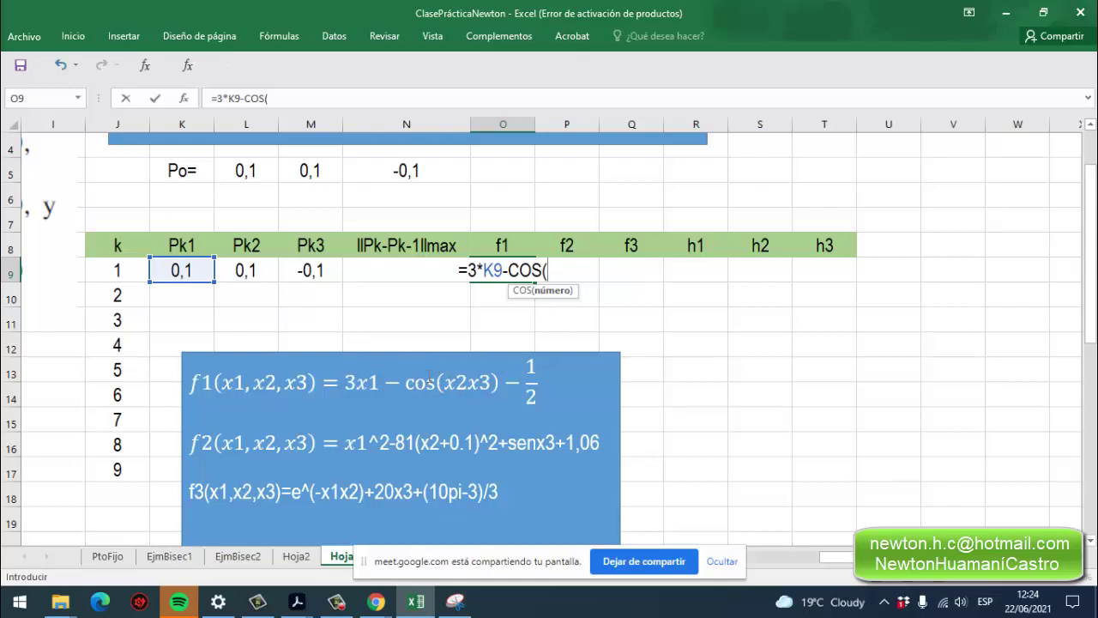
{"action": "left_click", "coordinate": [240, 279]}
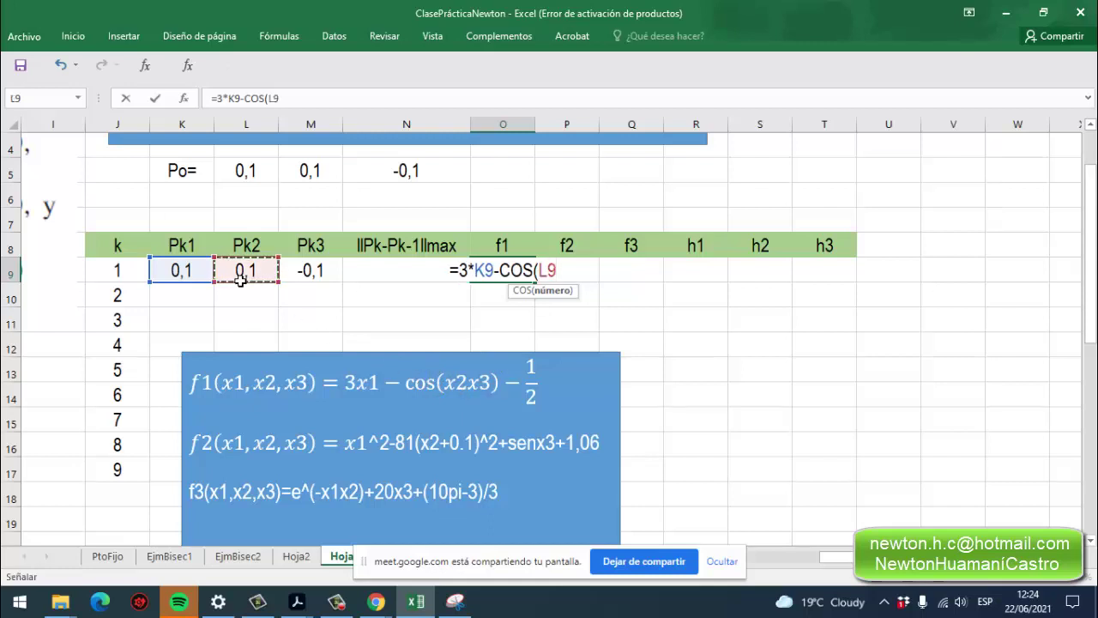
{"action": "type", "text": "*"}
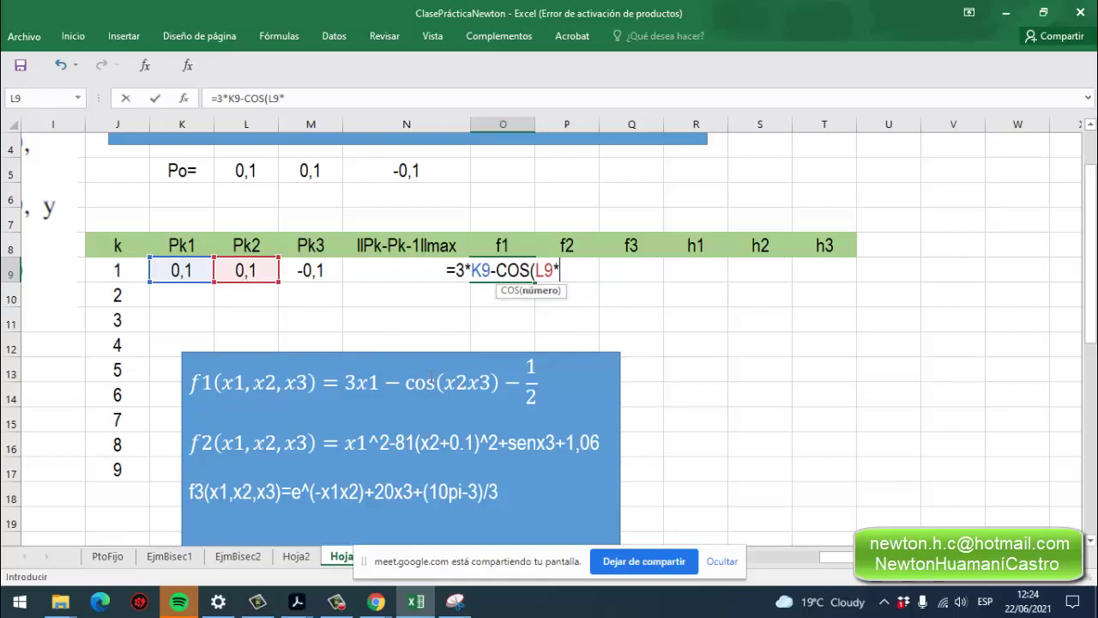
{"action": "left_click", "coordinate": [329, 278]}
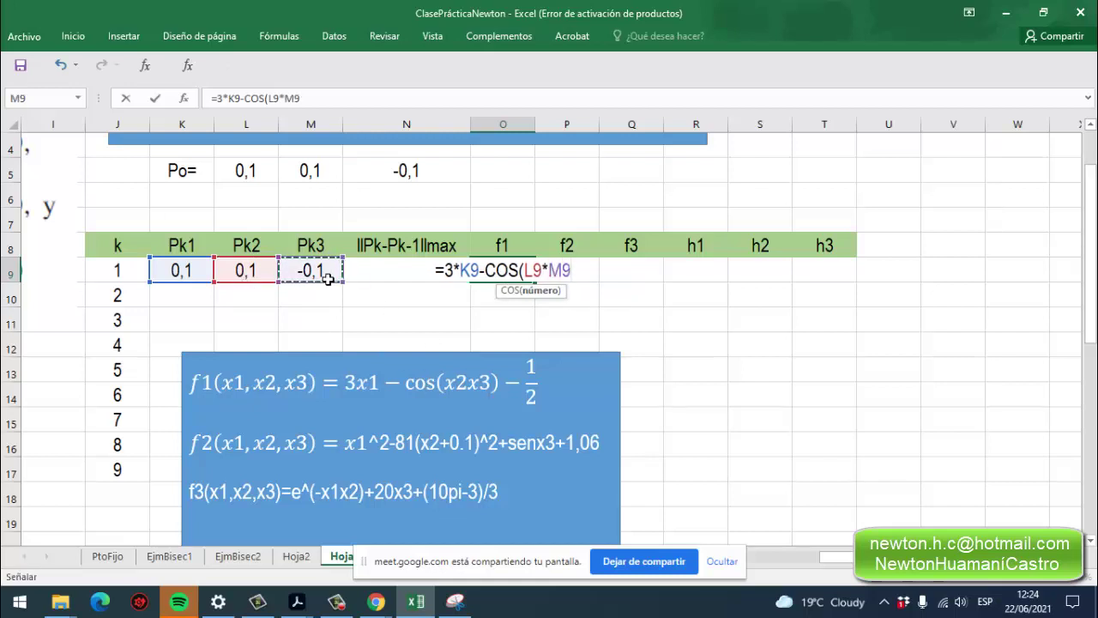
{"action": "type", "text": ")"}
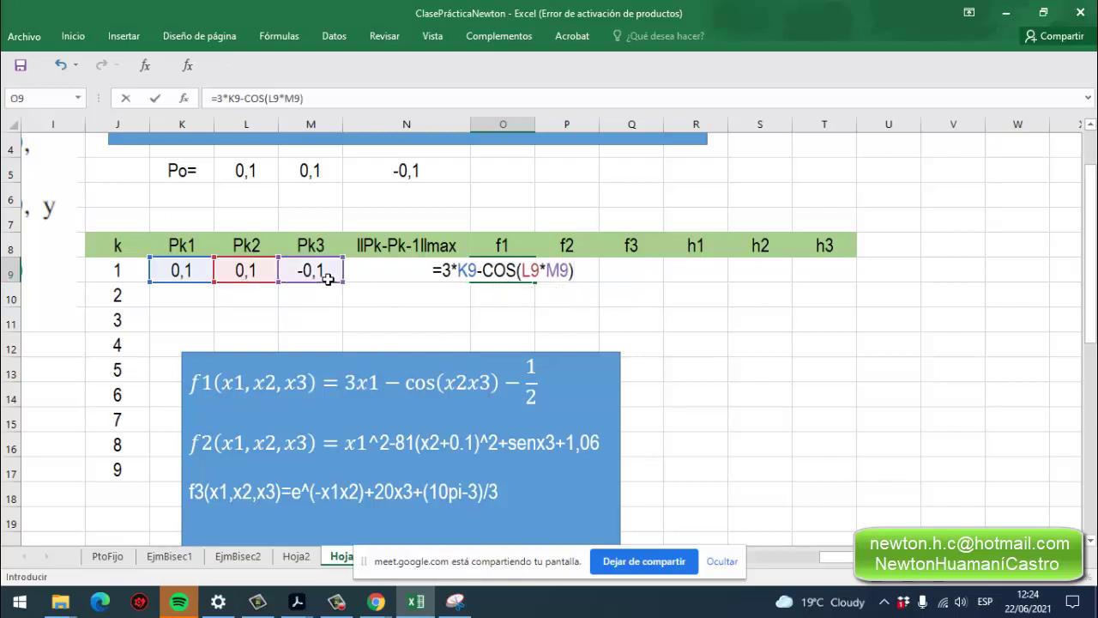
{"action": "type", "text": "-"}
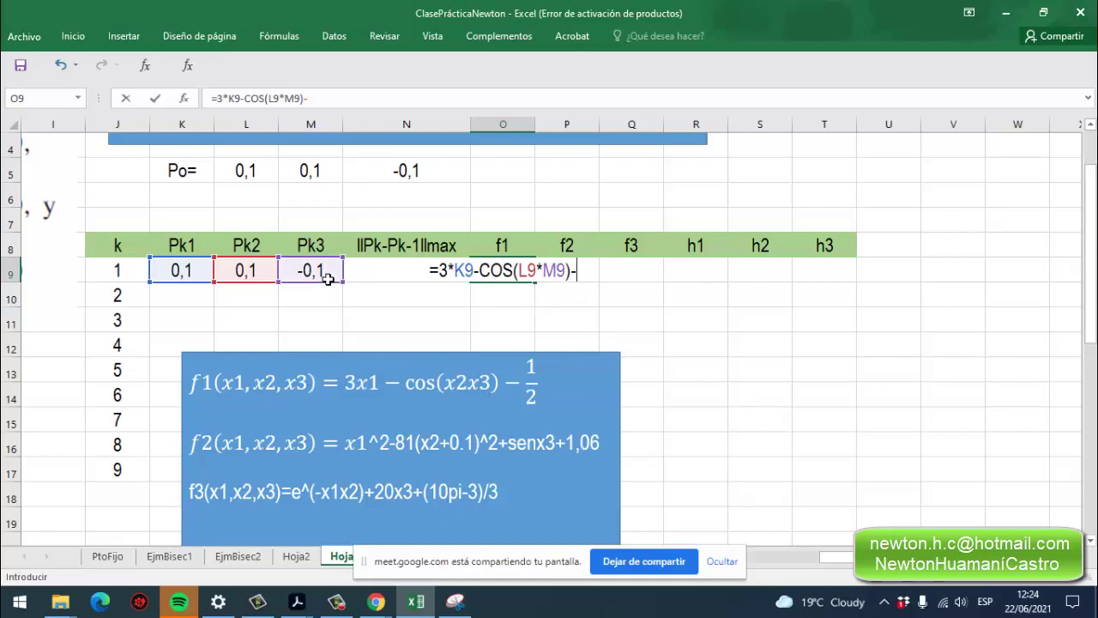
{"action": "type", "text": "/"}
{"action": "key", "text": "BackSpace"}
{"action": "type", "text": "(1/2"}
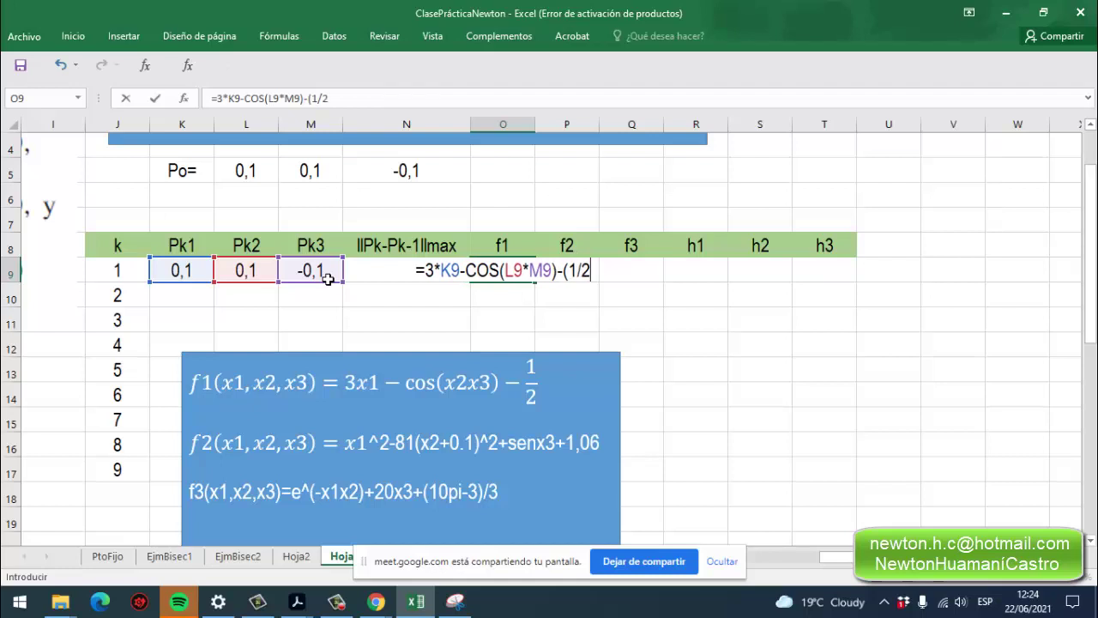
{"action": "type", "text": ")"}
{"action": "key", "text": "Return"}
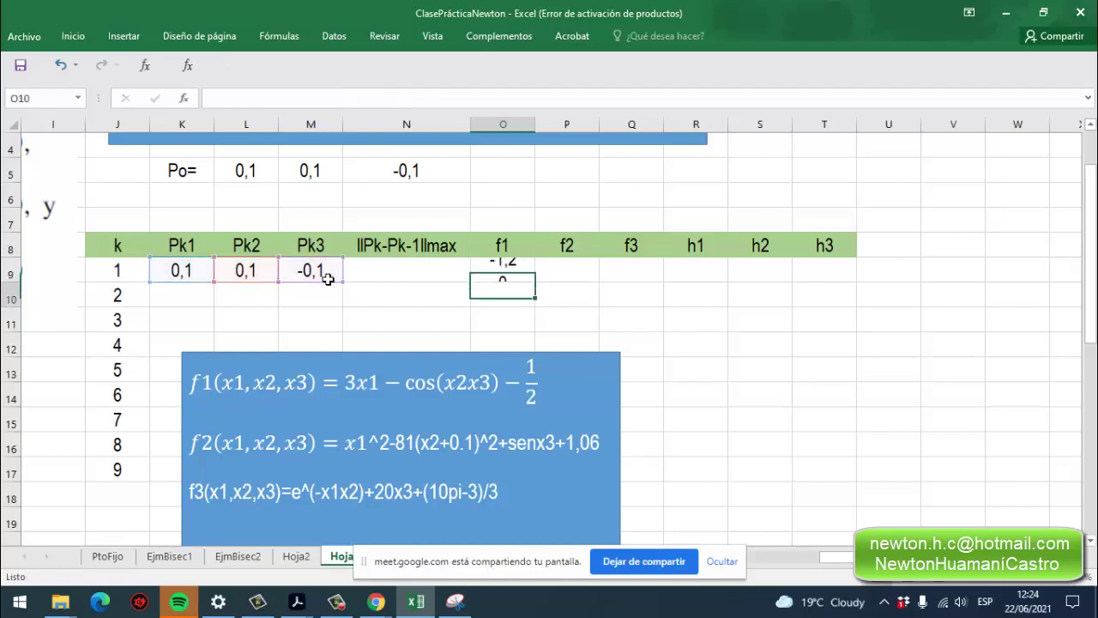
{"action": "left_click", "coordinate": [510, 272]}
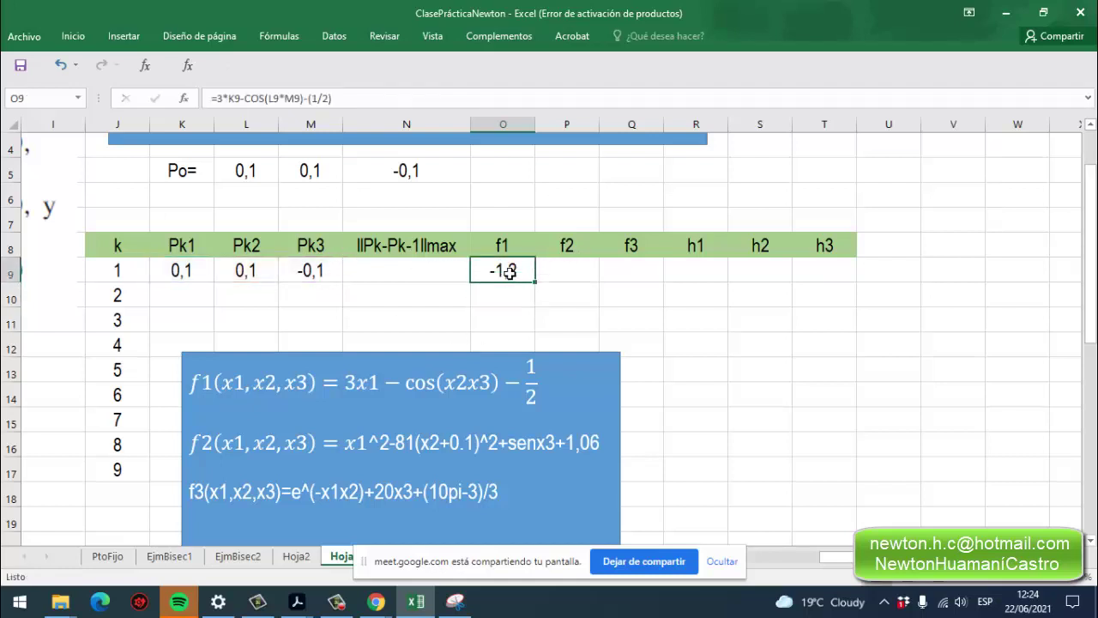
Begin the f2 formula for row k = 1 in cell P9 with =K9^2-81*(L9+0,1)^2.
{"action": "left_click", "coordinate": [570, 274]}
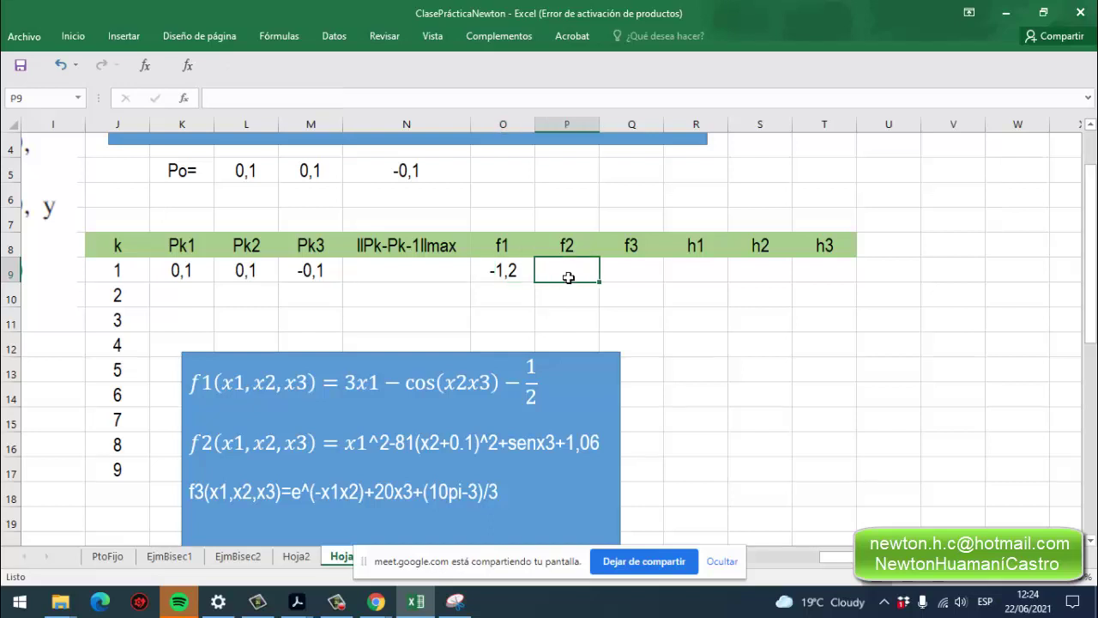
{"action": "double_click", "coordinate": [568, 277]}
{"action": "type", "text": "="}
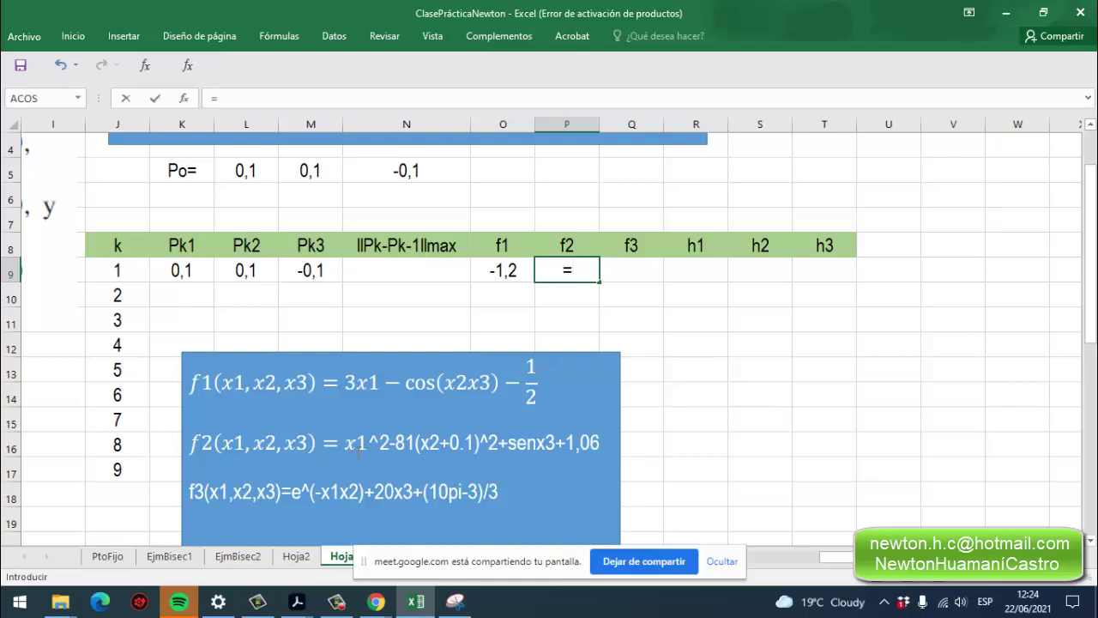
{"action": "left_click", "coordinate": [181, 275]}
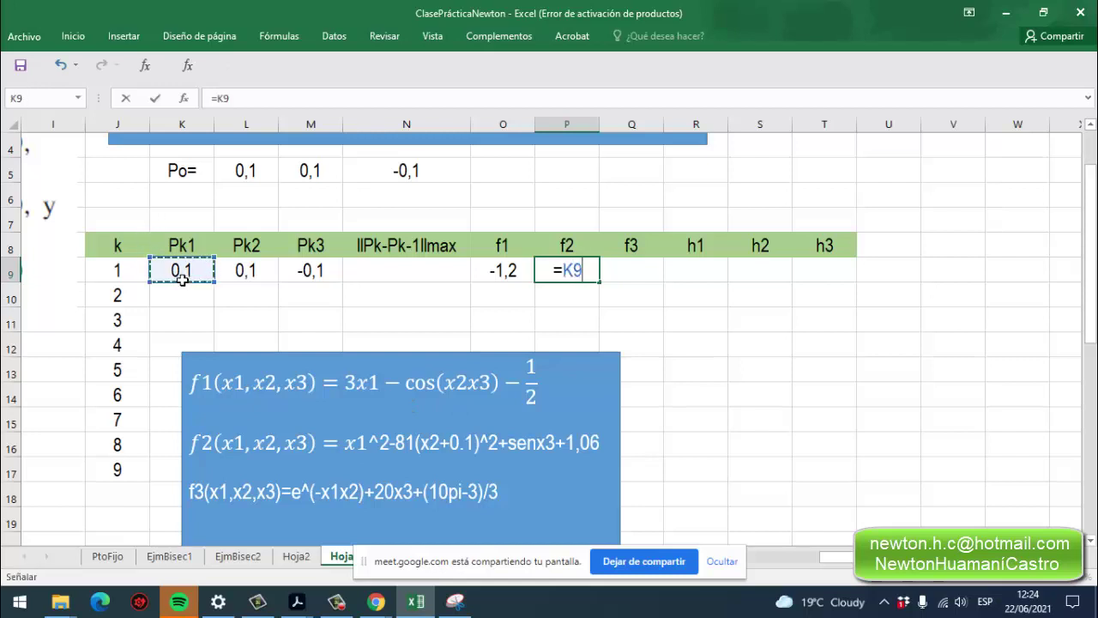
{"action": "type", "text": "^^"}
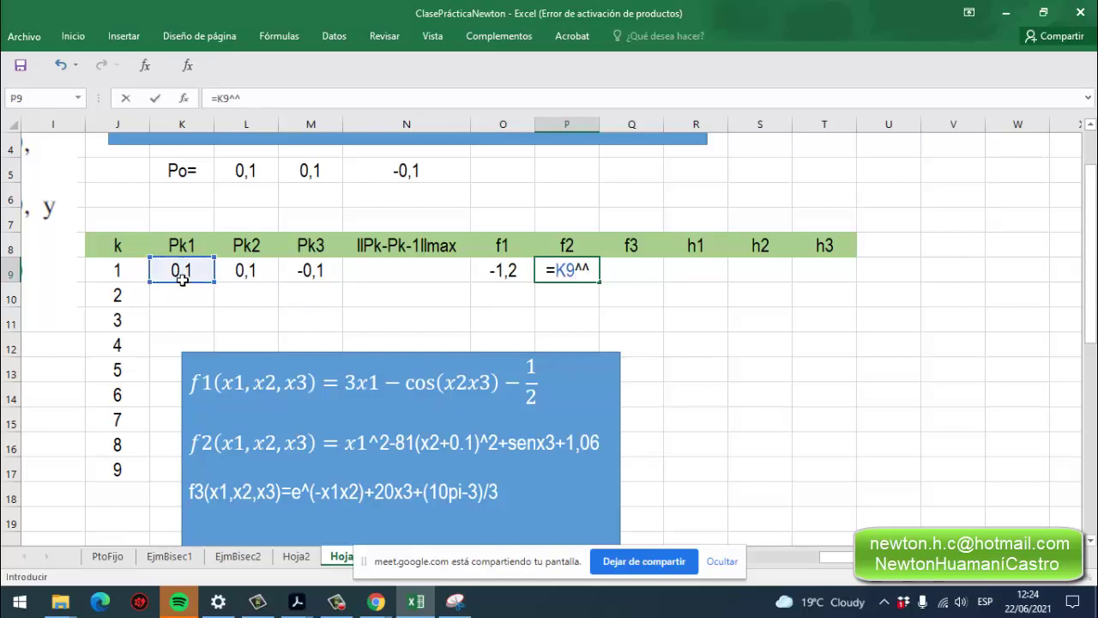
{"action": "key", "text": "BackSpace"}
{"action": "type", "text": "2-"}
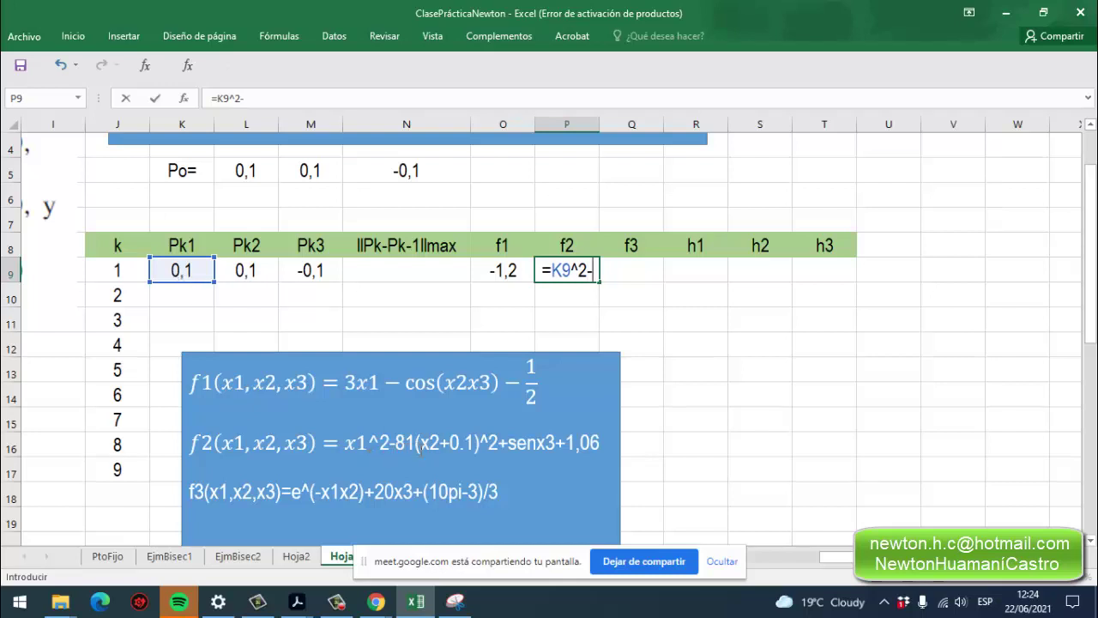
{"action": "type", "text": "81"}
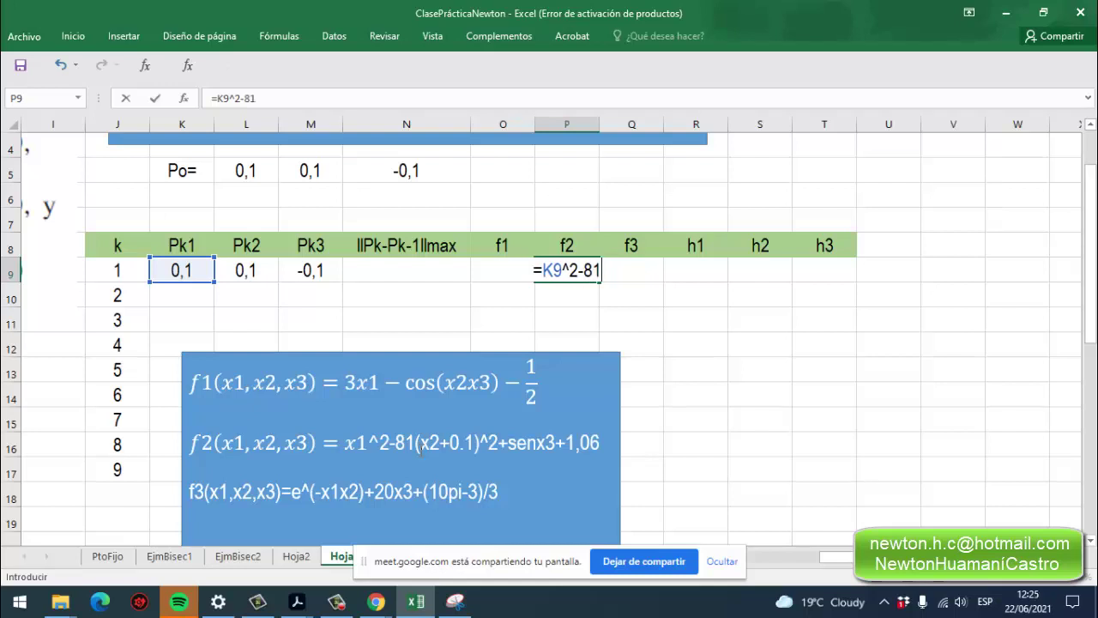
{"action": "type", "text": "*"}
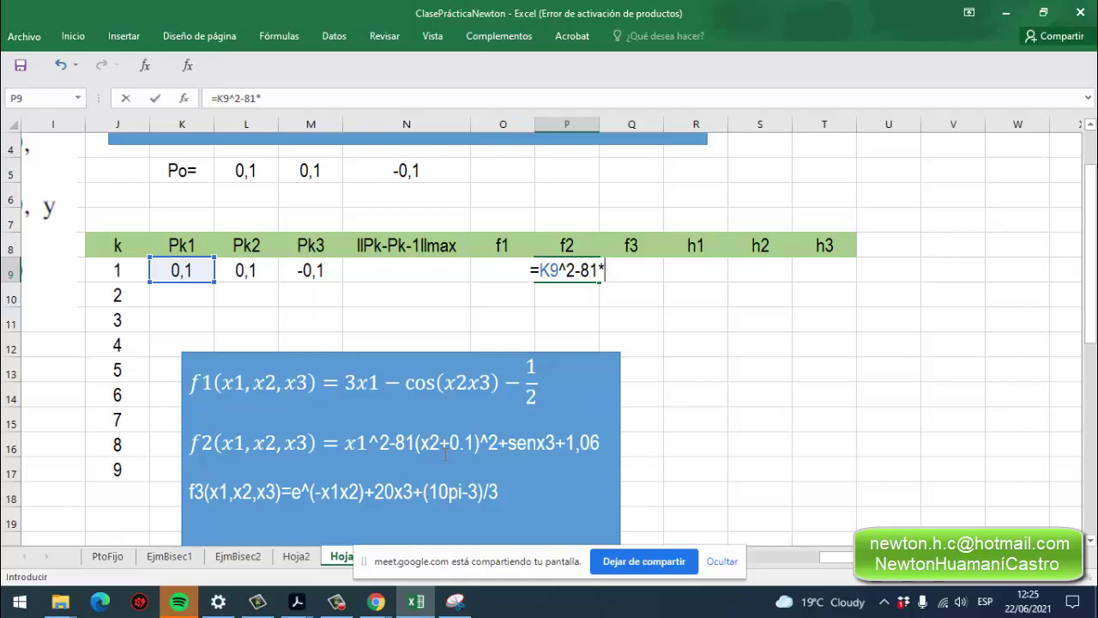
{"action": "type", "text": "("}
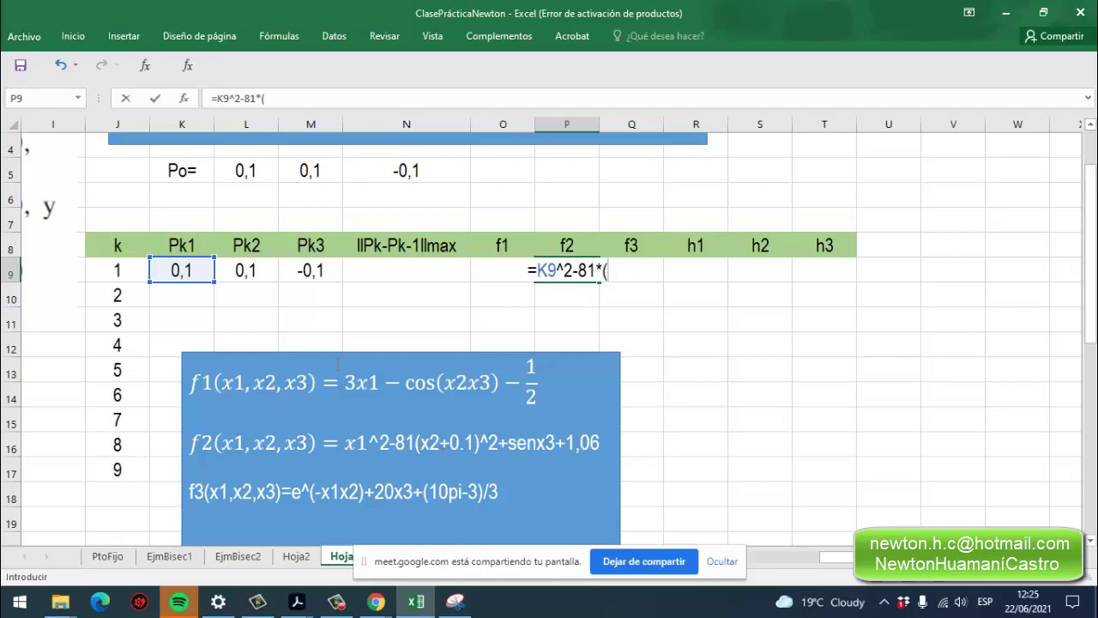
{"action": "left_click", "coordinate": [246, 271]}
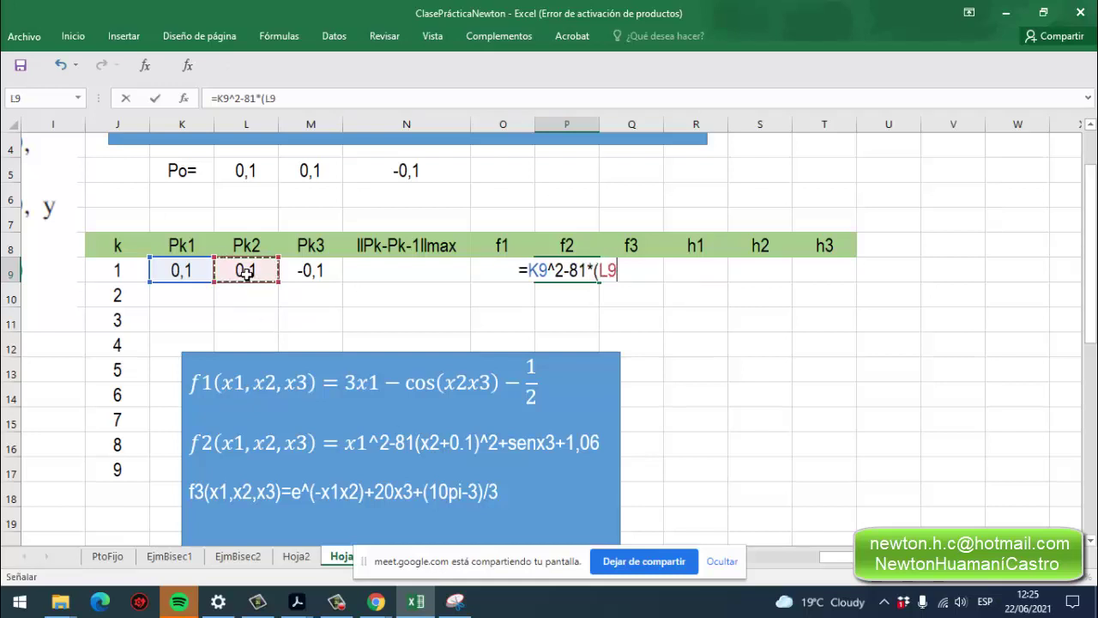
{"action": "type", "text": "+"}
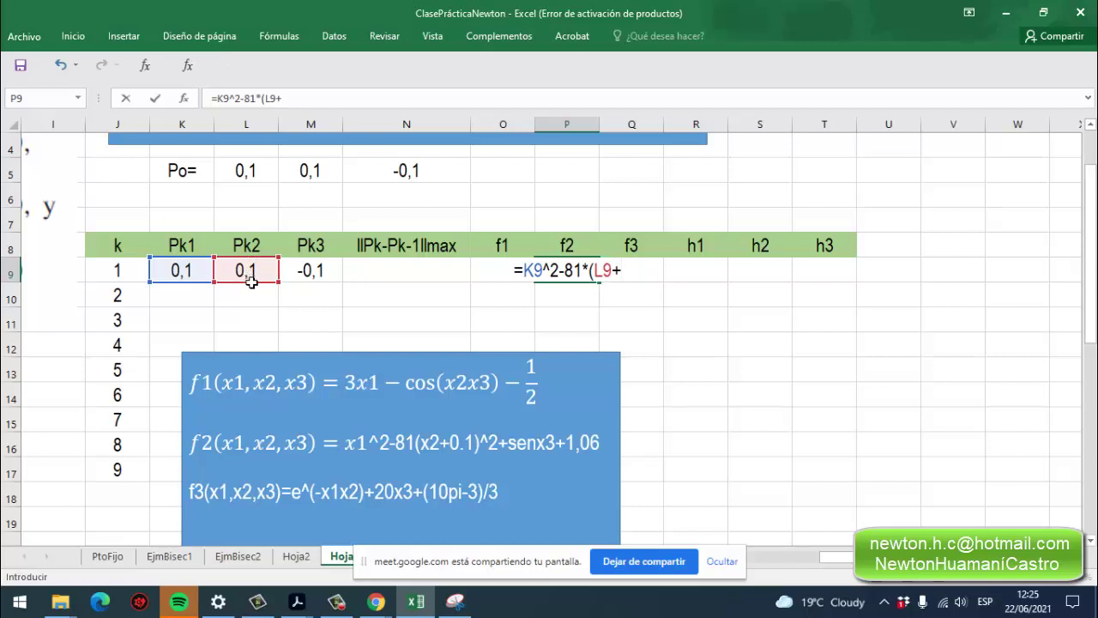
{"action": "type", "text": "0,1"}
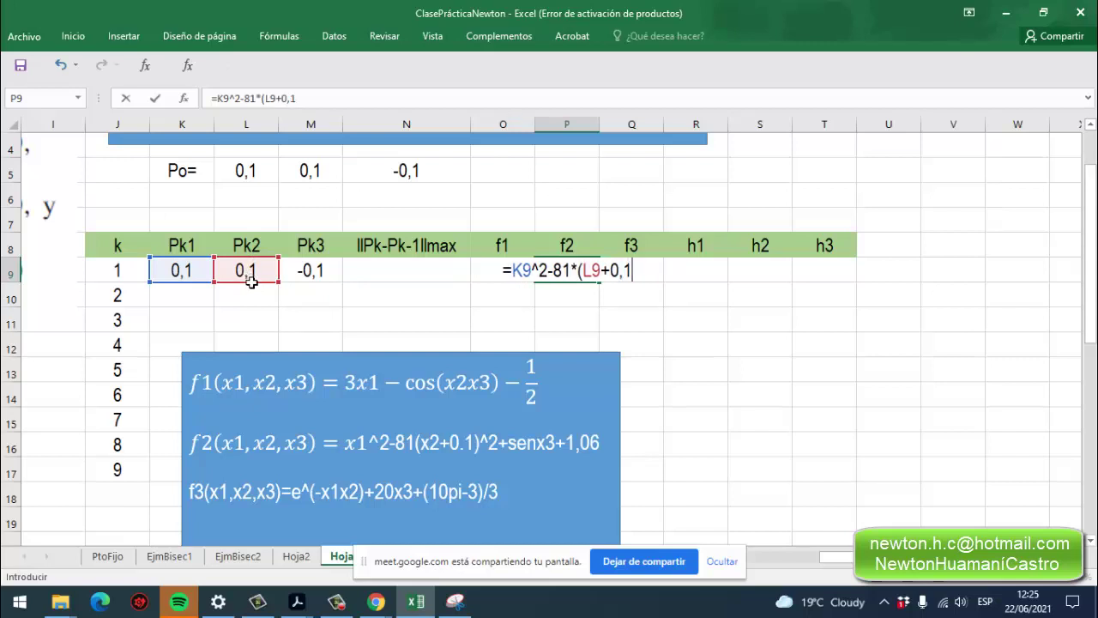
{"action": "type", "text": ")"}
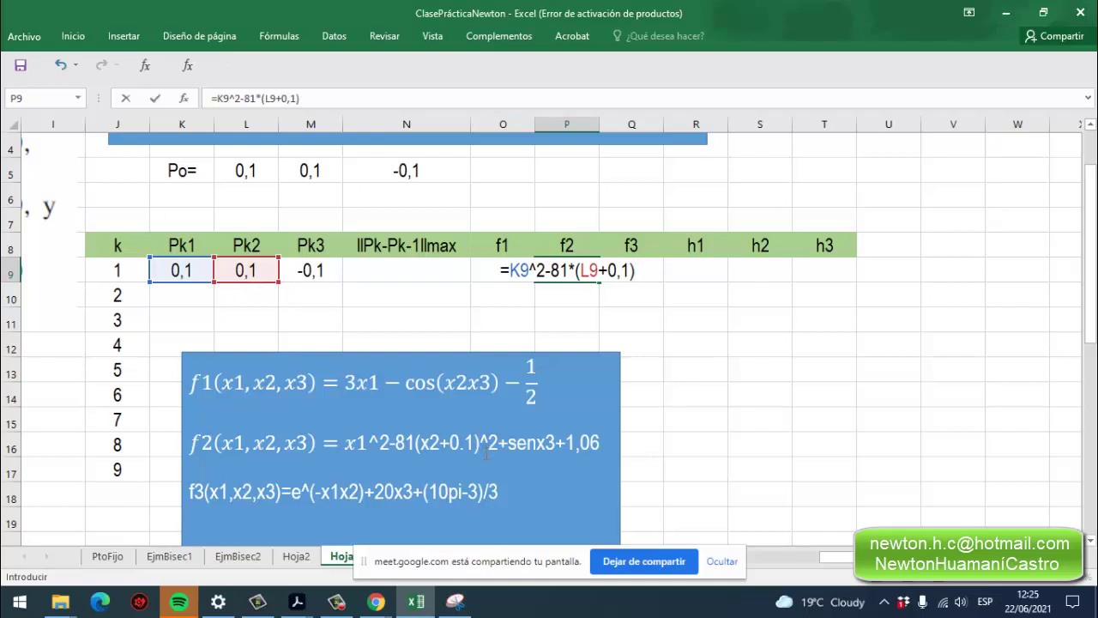
{"action": "type", "text": "^^"}
{"action": "key", "text": "BackSpace"}
{"action": "type", "text": "2"}
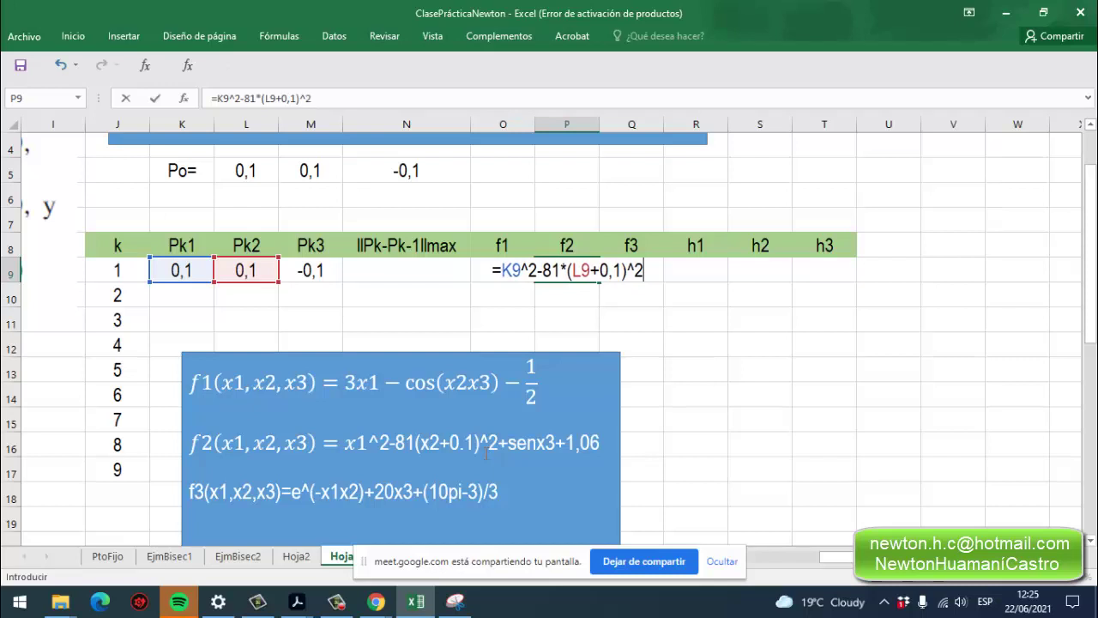
Complete the f2 formula in P9 by adding the terms +SENO(M9)+1,06, and select the cell again.
{"action": "type", "text": "+"}
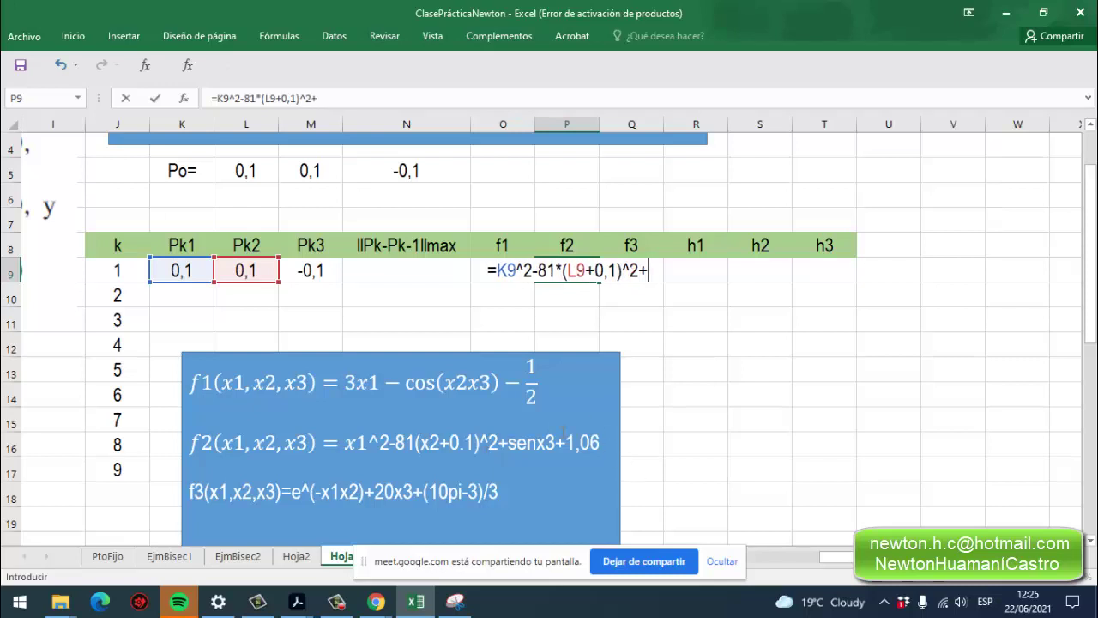
{"action": "type", "text": "sen"}
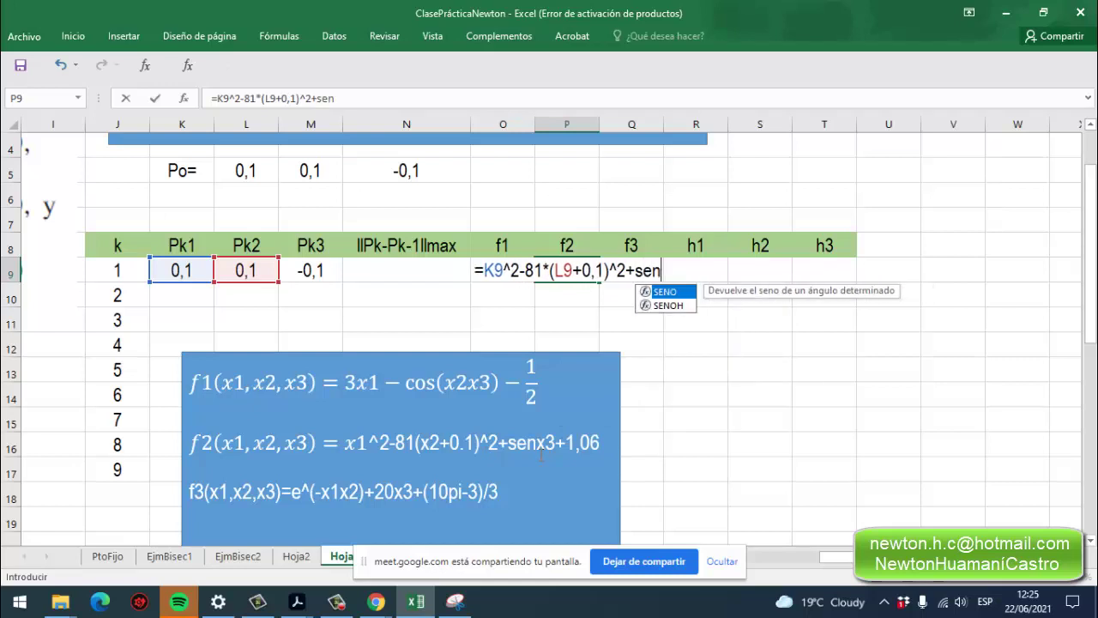
{"action": "double_click", "coordinate": [664, 292]}
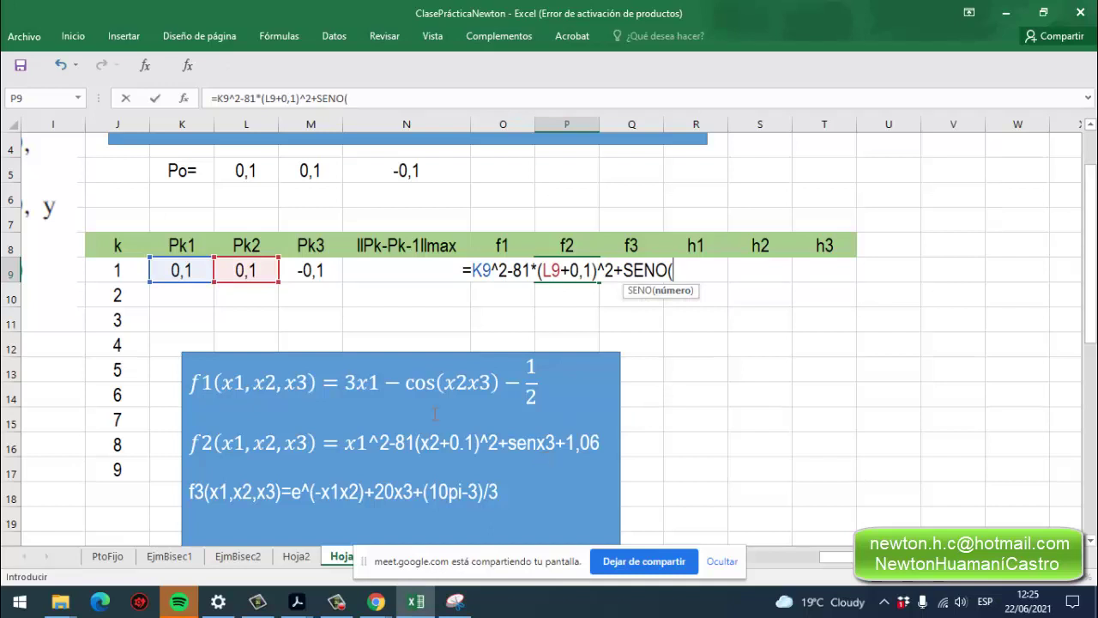
{"action": "left_click", "coordinate": [307, 279]}
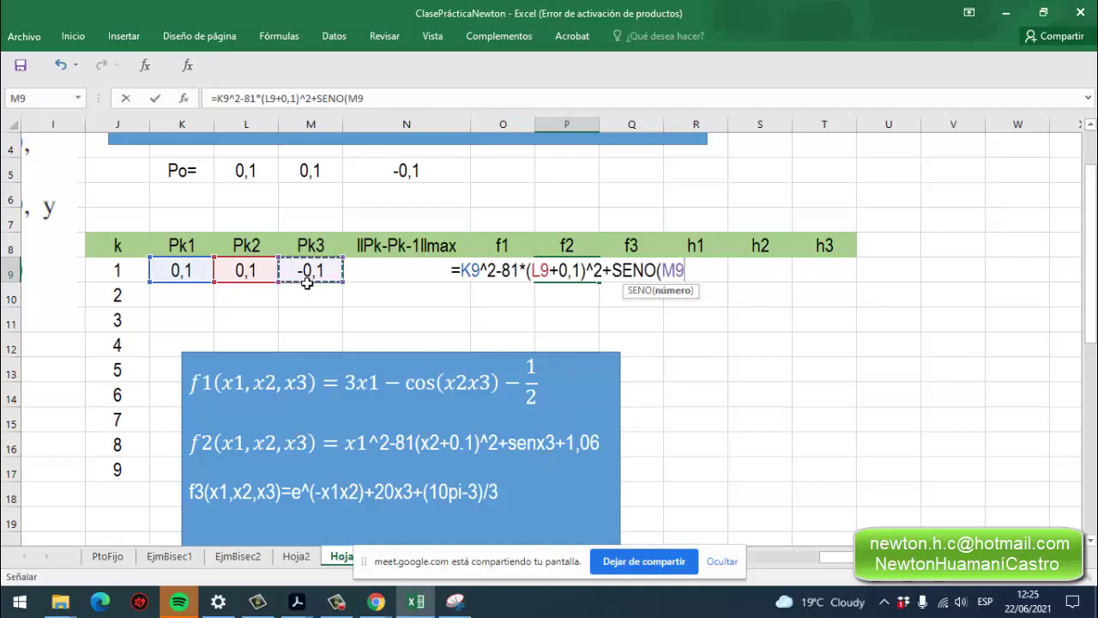
{"action": "type", "text": ")"}
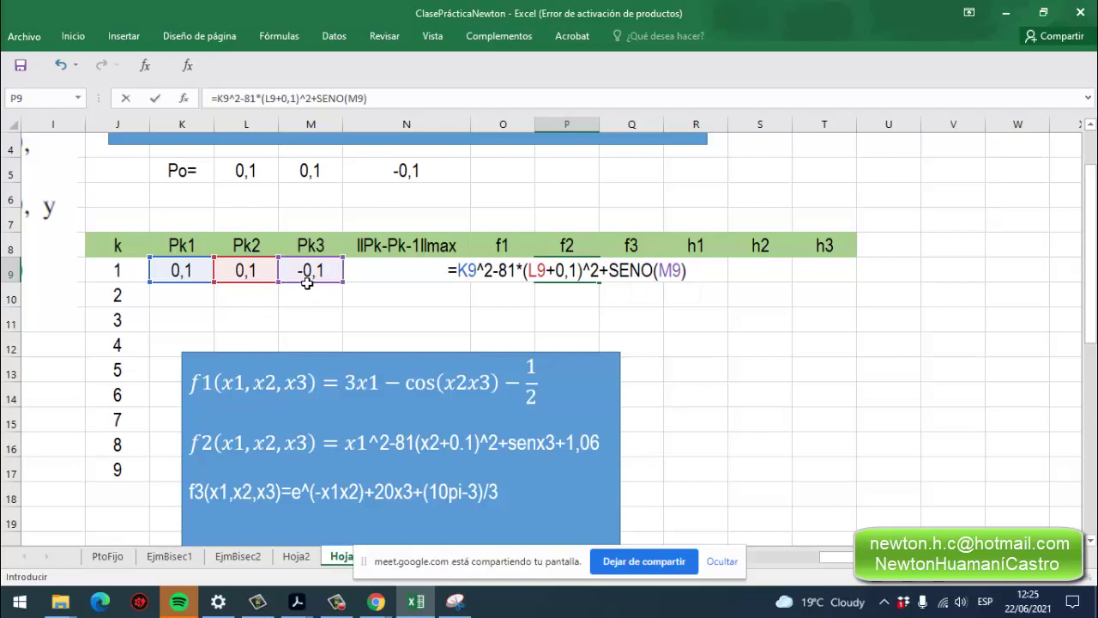
{"action": "type", "text": "+1,06"}
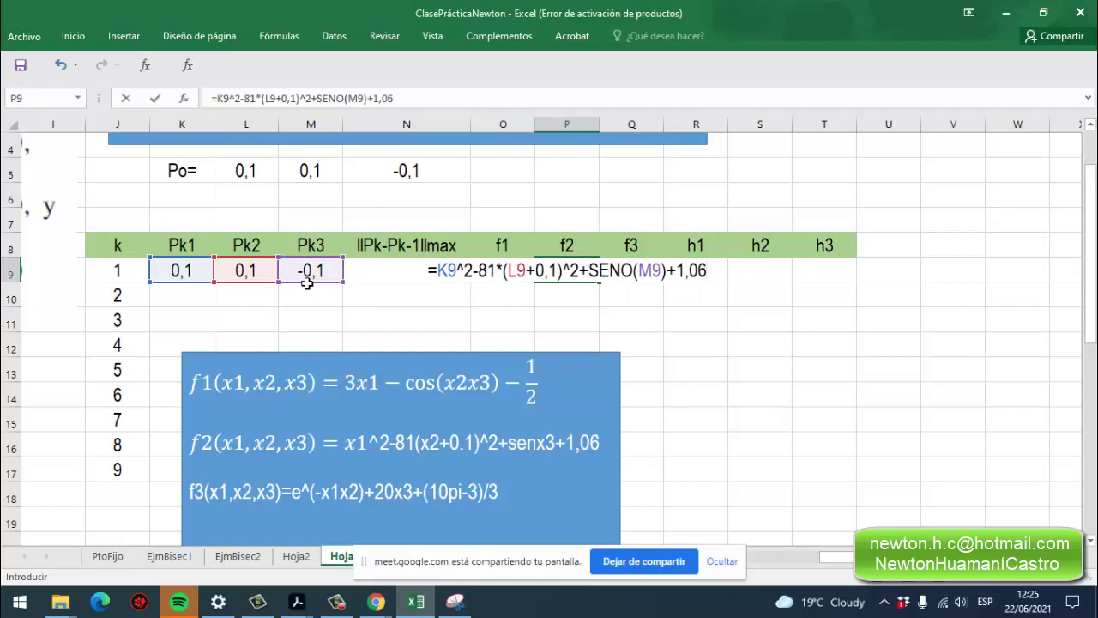
{"action": "key", "text": "Return"}
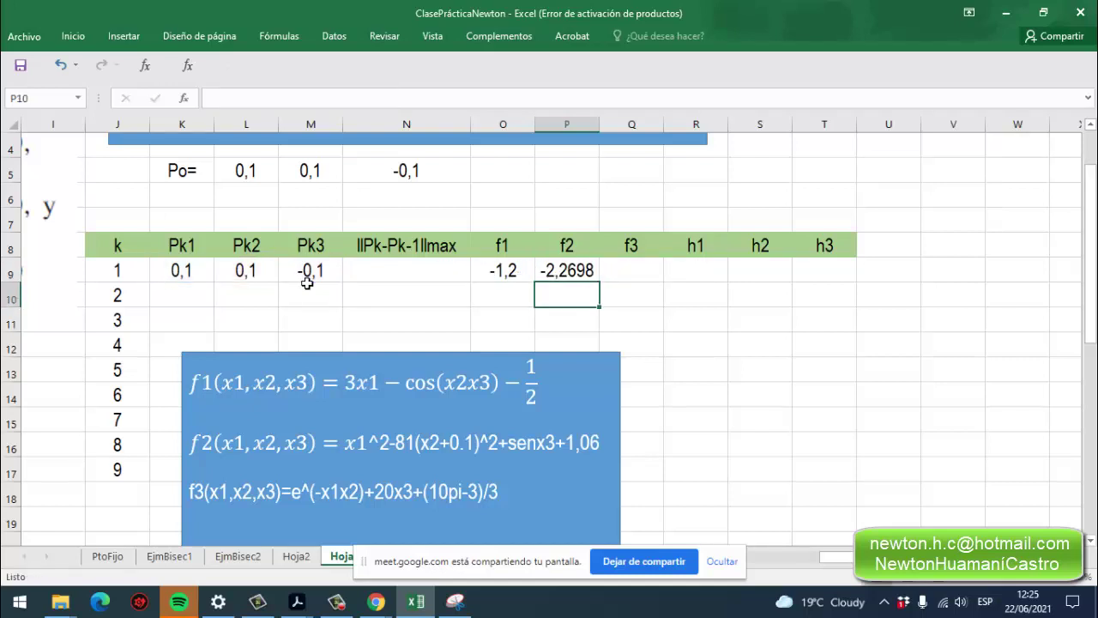
{"action": "left_click", "coordinate": [568, 279]}
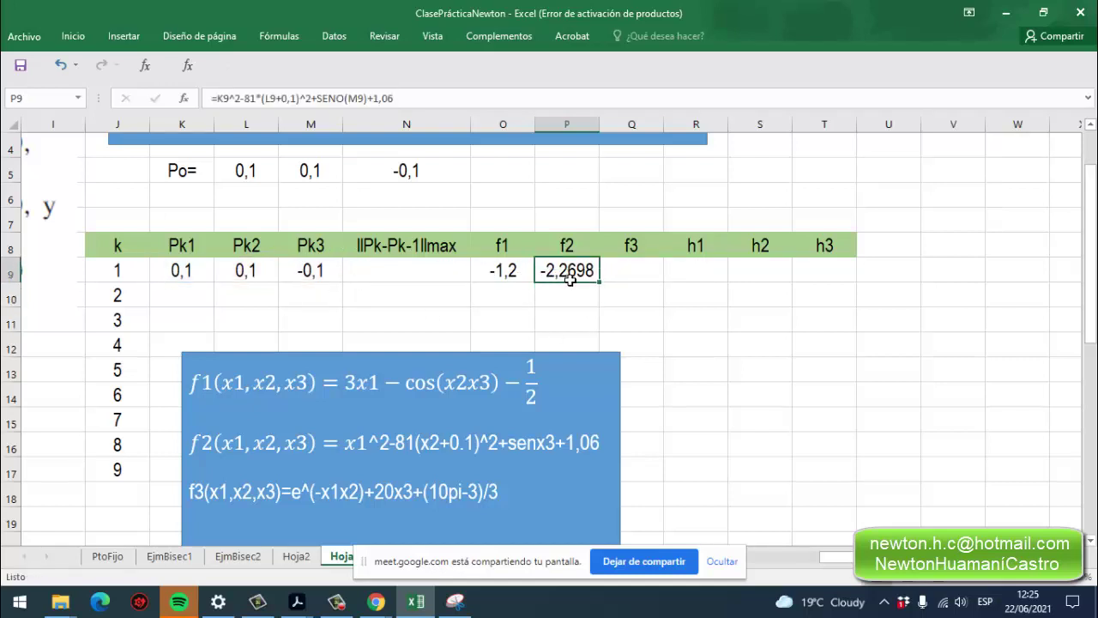
Begin the f3 formula for row k = 1 in cell Q9 with =EXP(-K9*L9)+20*M9.
{"action": "left_click", "coordinate": [617, 274]}
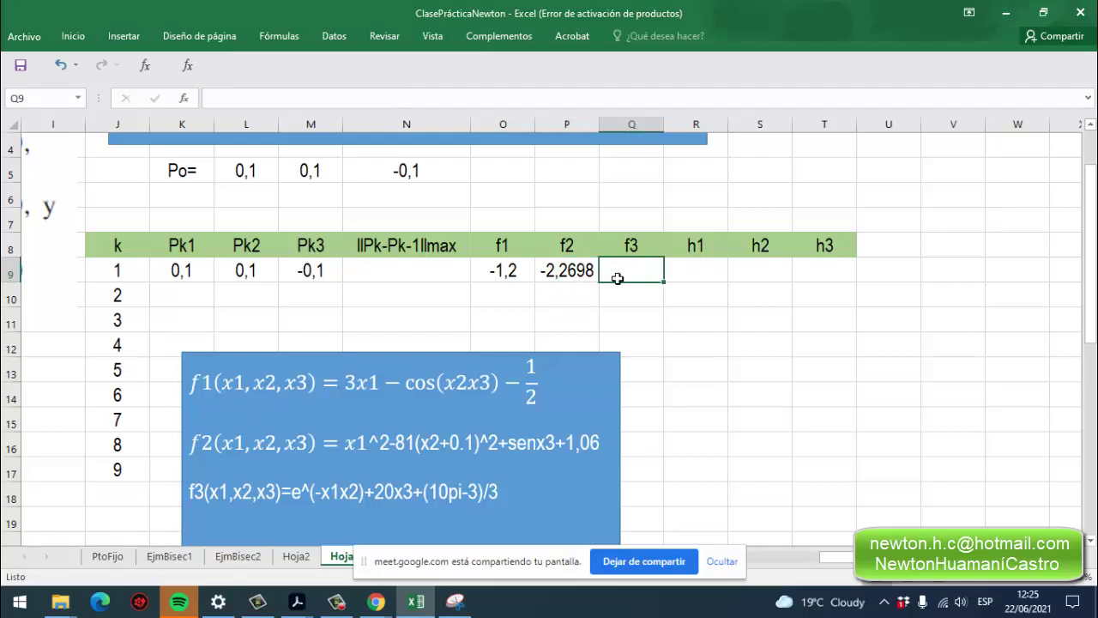
{"action": "type", "text": "="}
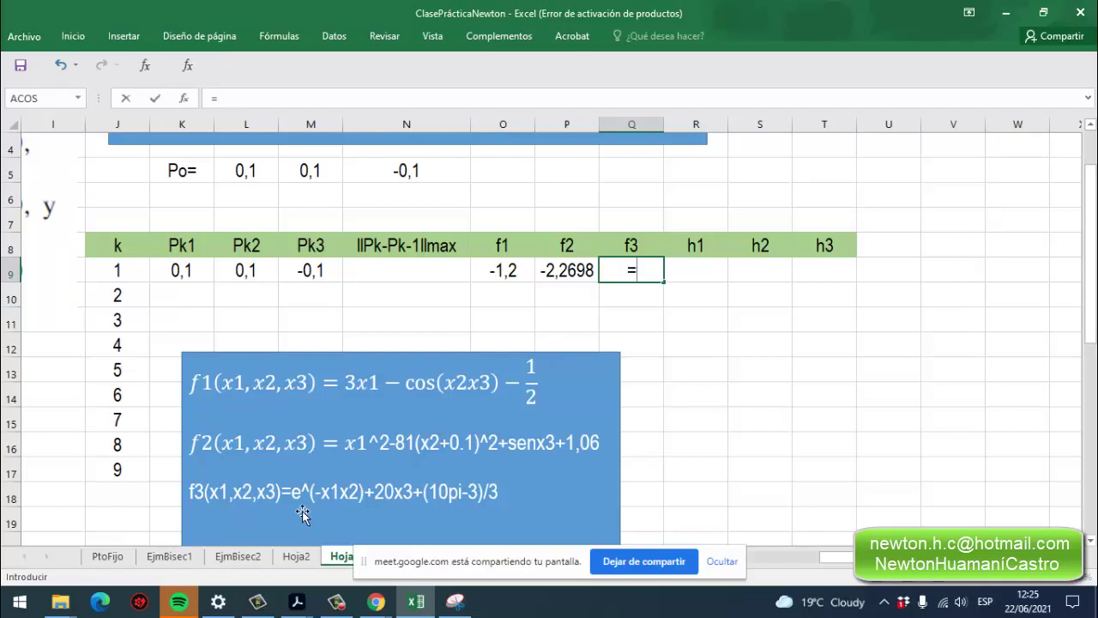
{"action": "type", "text": "exp"}
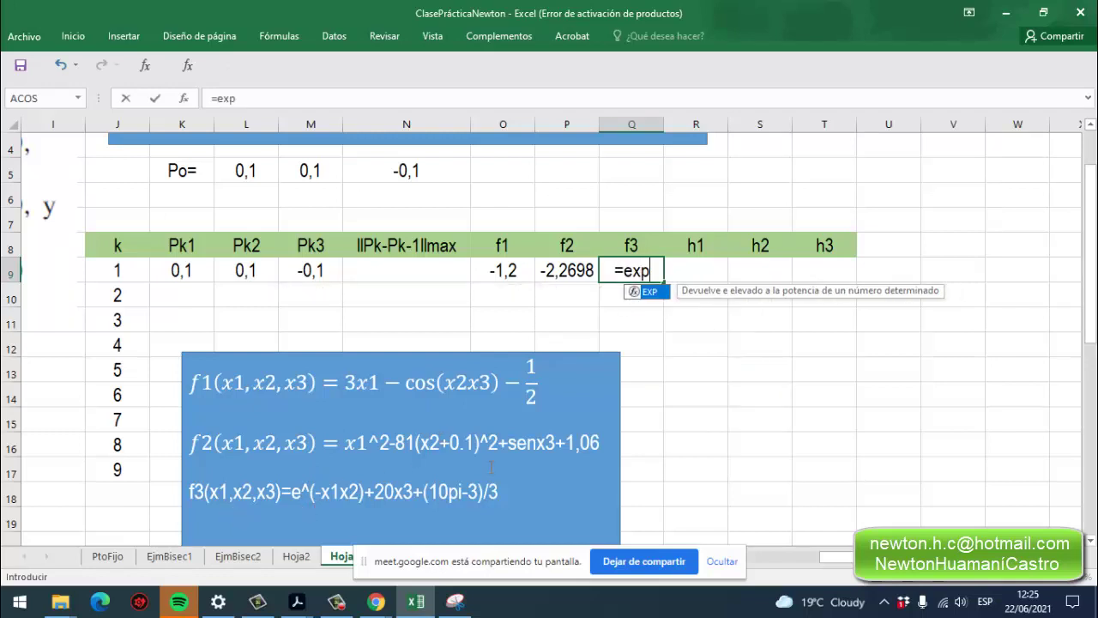
{"action": "double_click", "coordinate": [657, 292]}
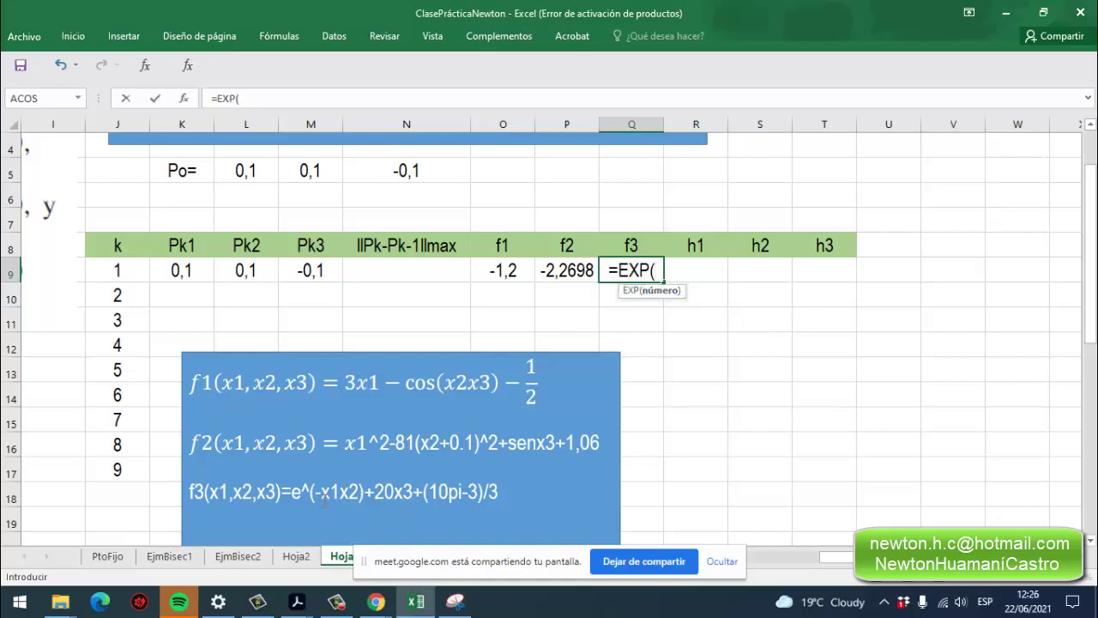
{"action": "type", "text": "-"}
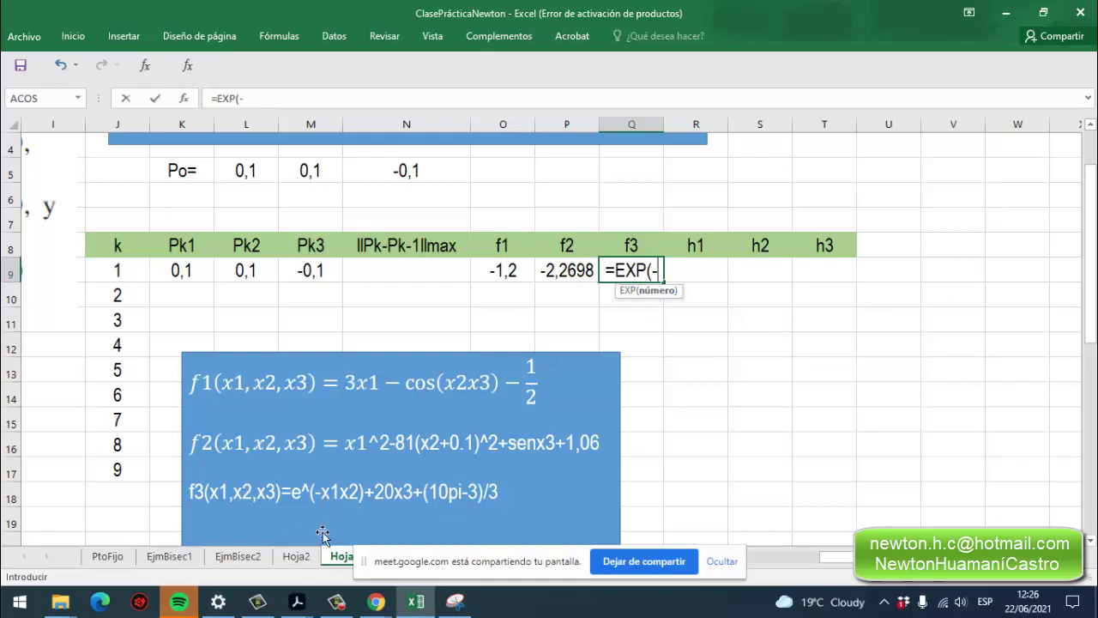
{"action": "left_click", "coordinate": [187, 272]}
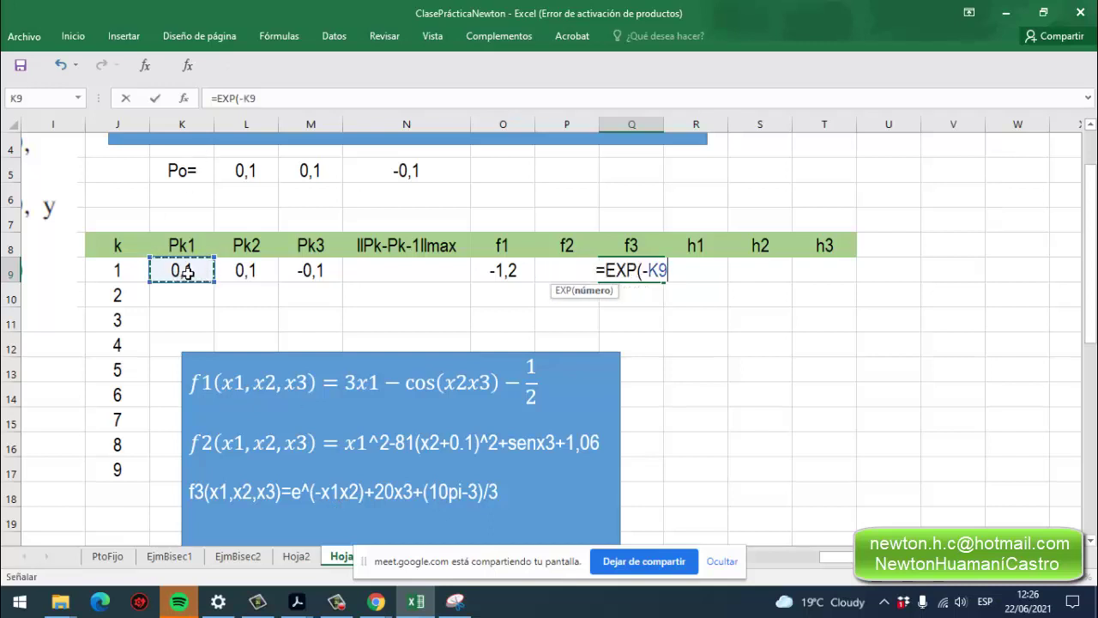
{"action": "type", "text": "*"}
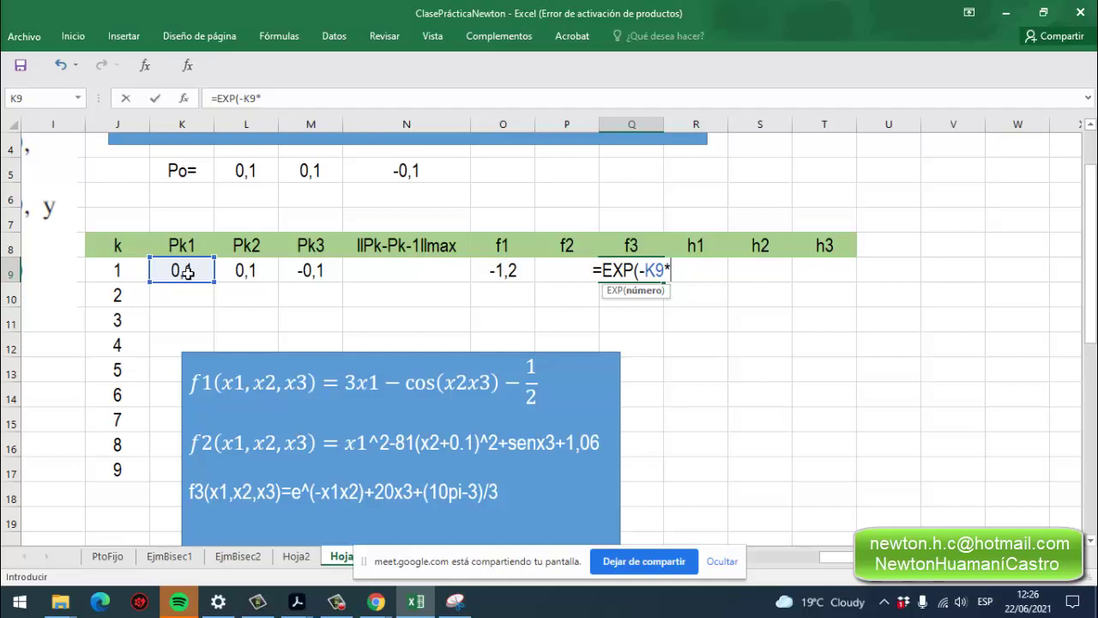
{"action": "left_click", "coordinate": [248, 273]}
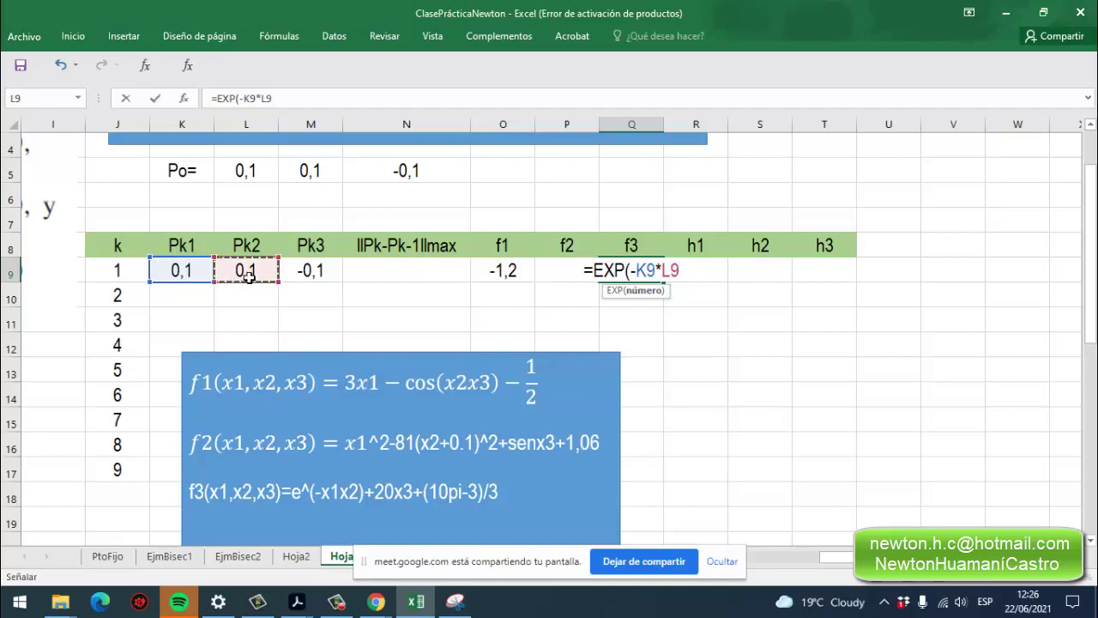
{"action": "type", "text": ")"}
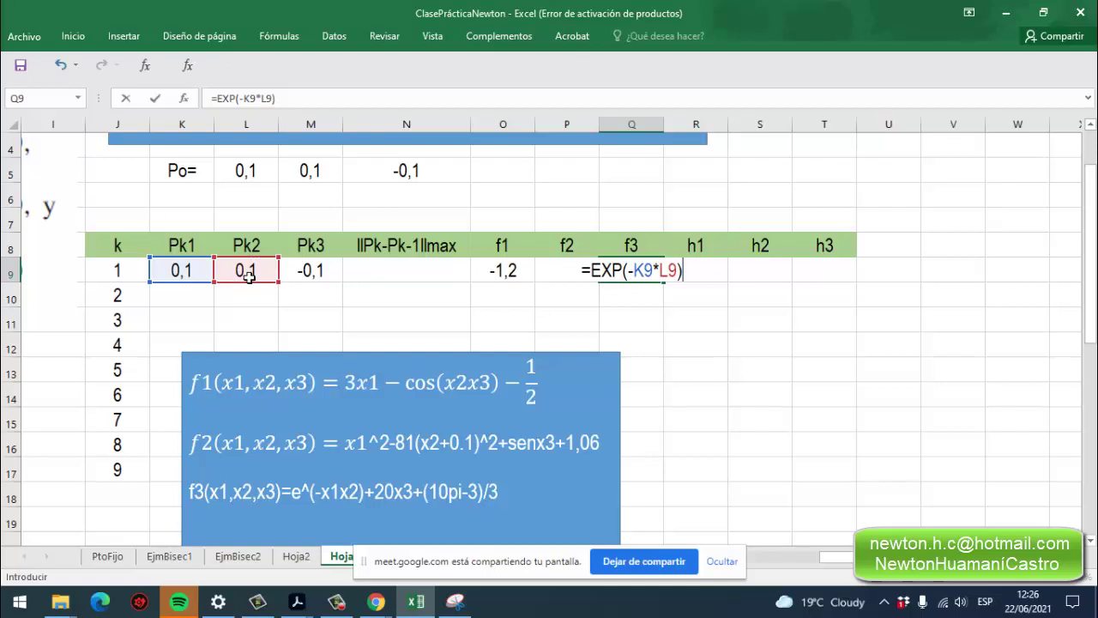
{"action": "type", "text": "+"}
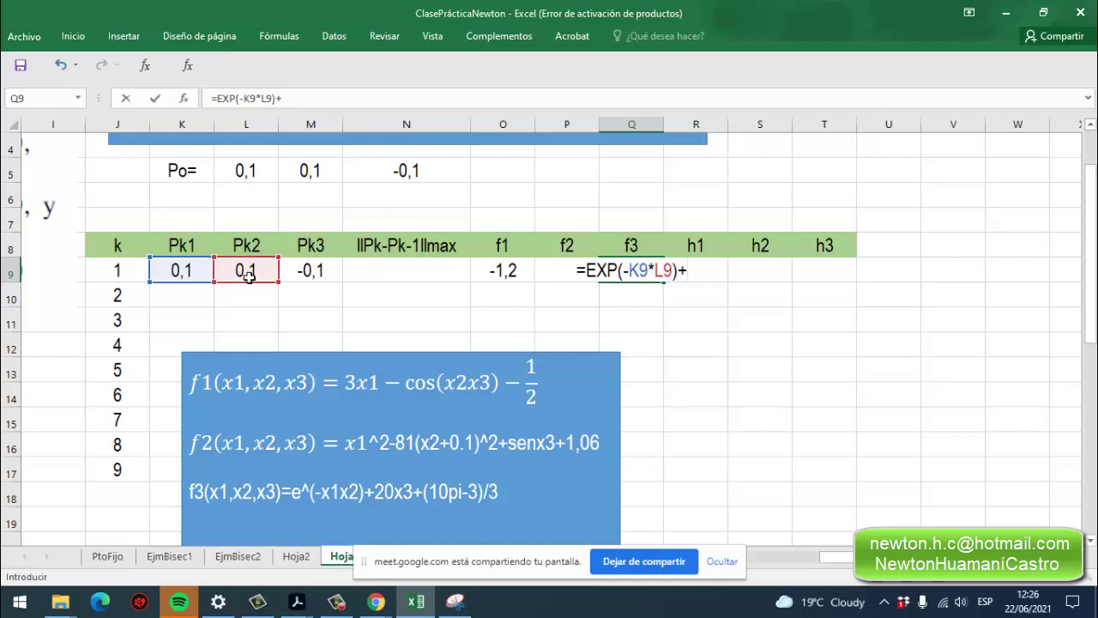
{"action": "type", "text": "20*"}
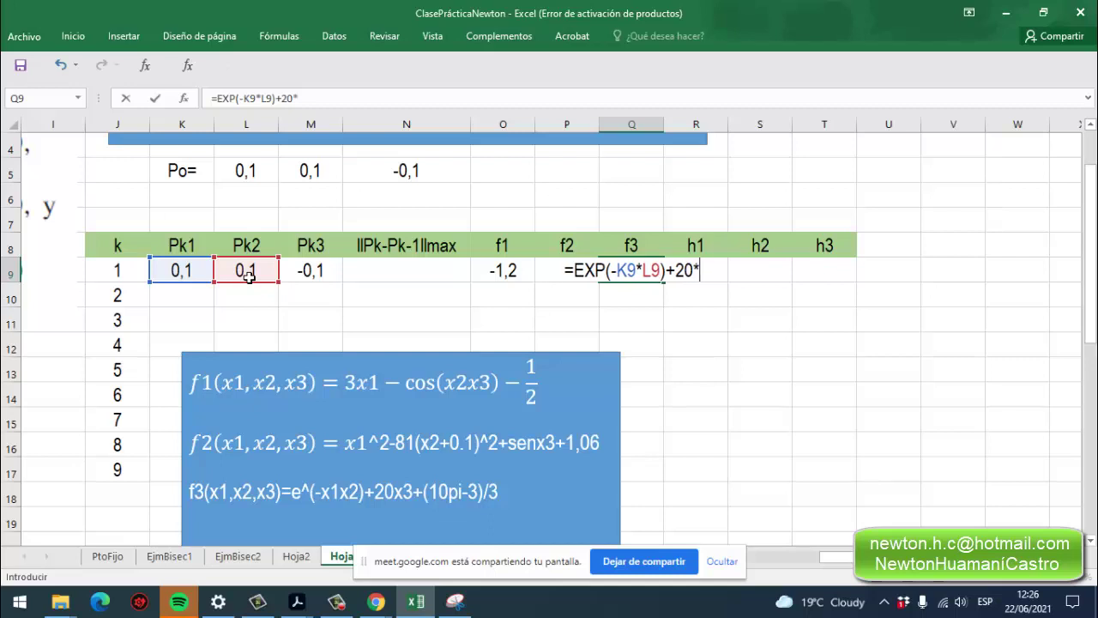
{"action": "left_click", "coordinate": [311, 271]}
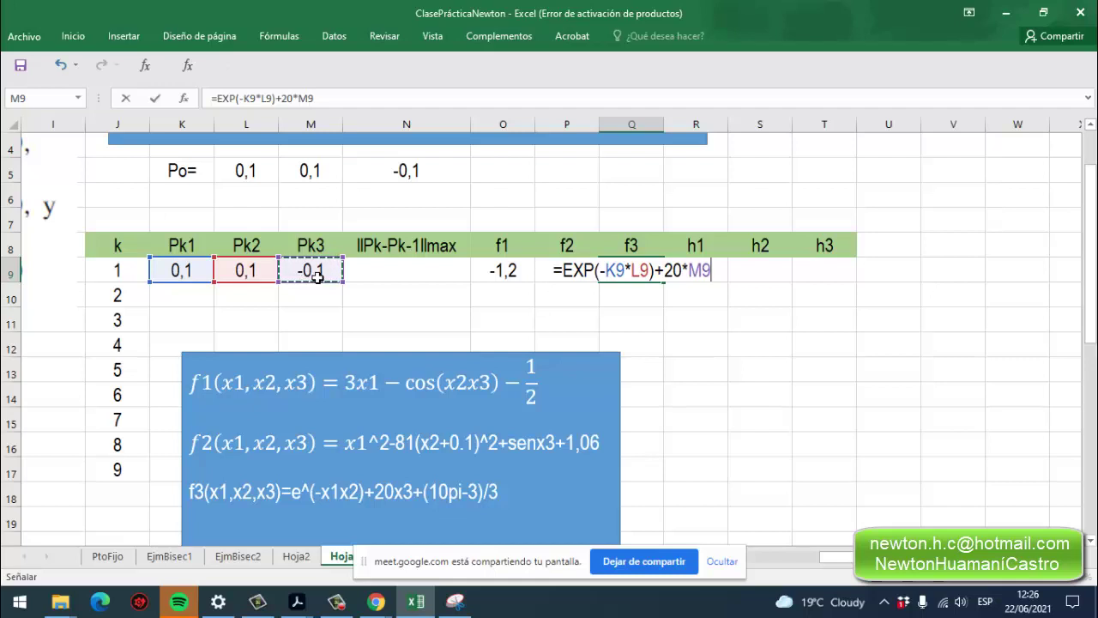
Complete the f3 formula in Q9 by adding the term +((10*PI()-3)/3).
{"action": "type", "text": "+"}
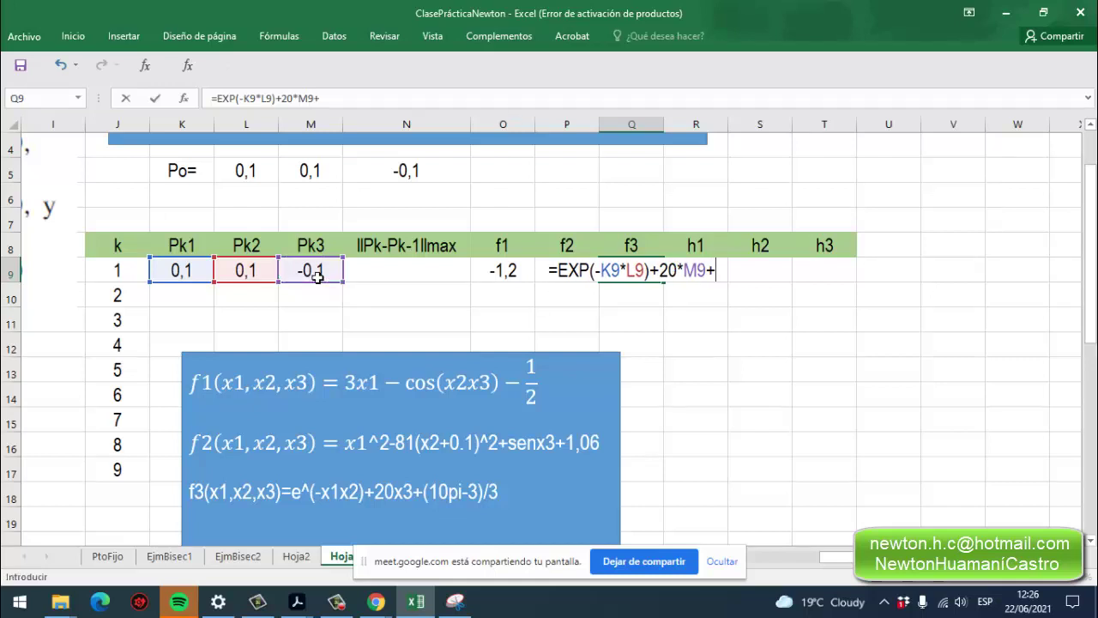
{"action": "type", "text": "("}
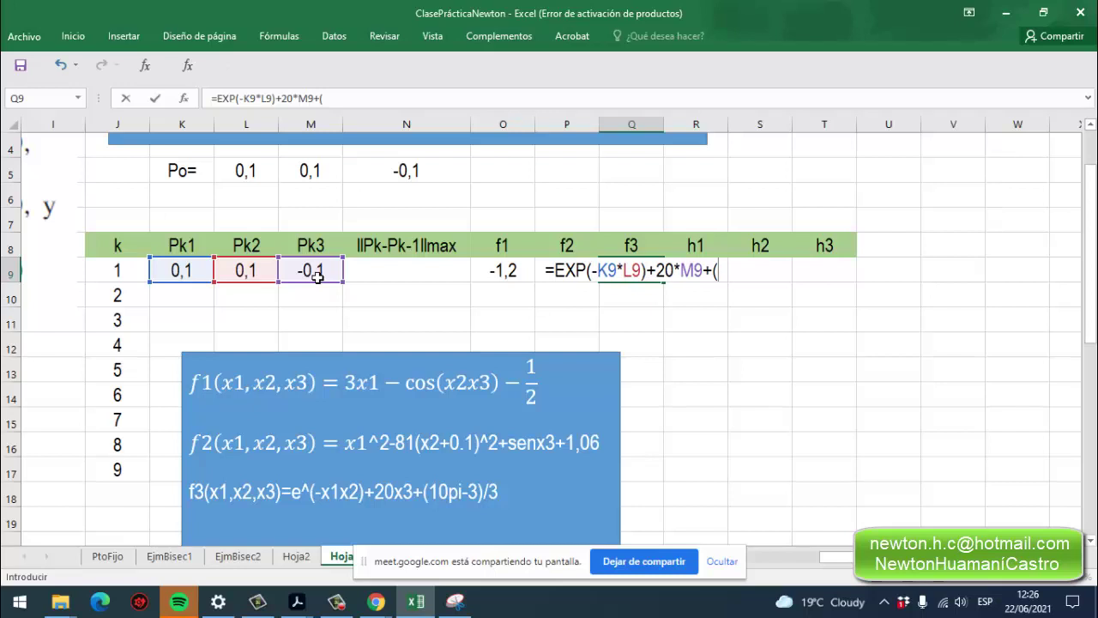
{"action": "type", "text": "("}
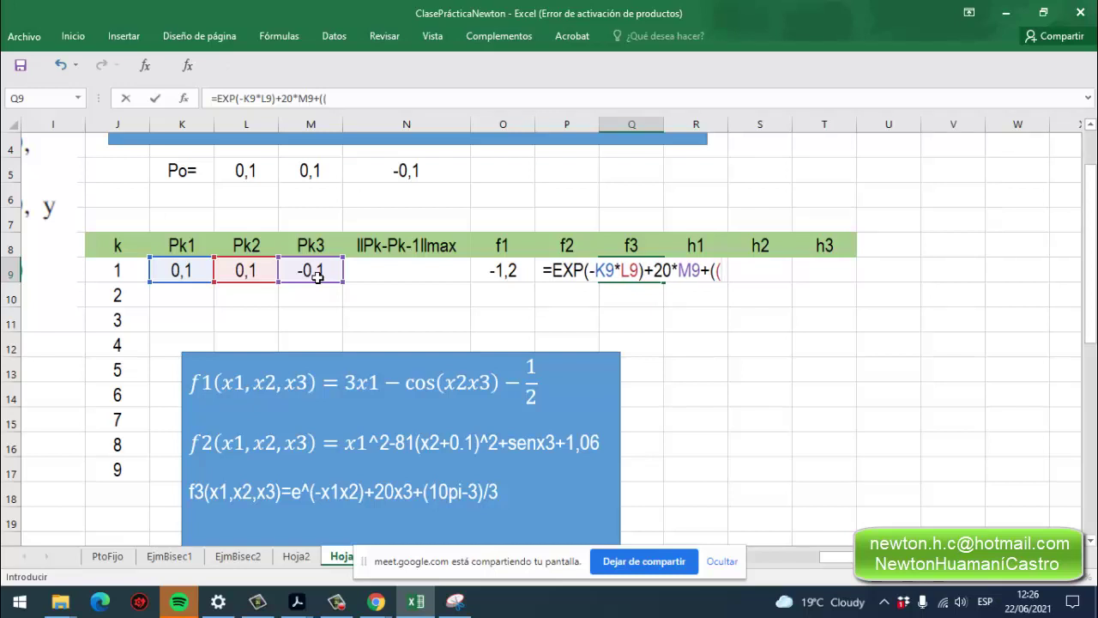
{"action": "type", "text": "10+"}
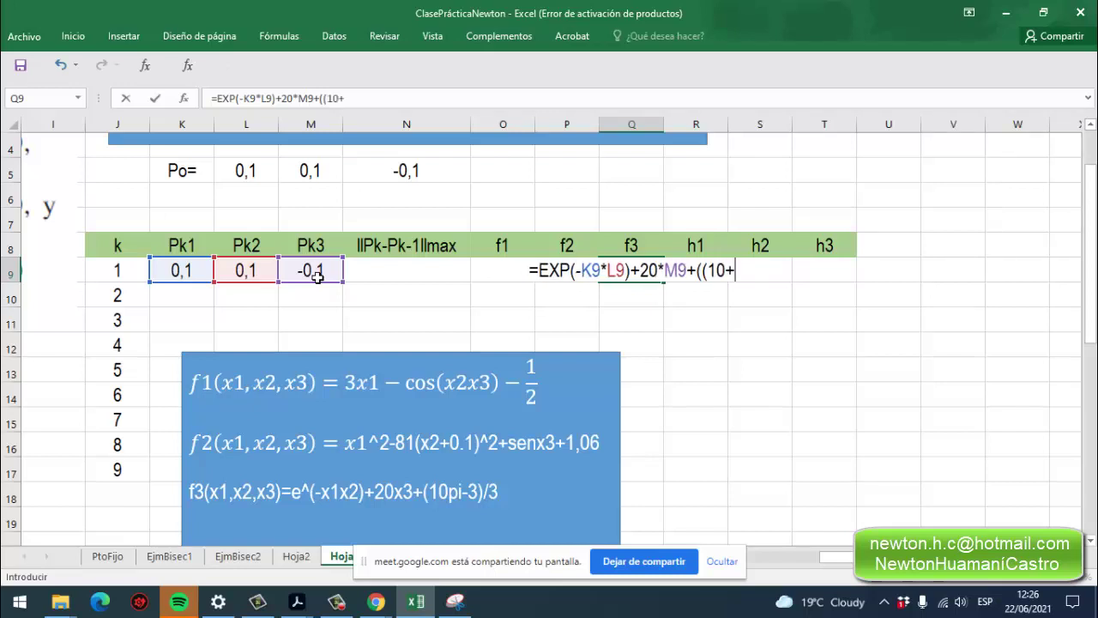
{"action": "key", "text": "BackSpace"}
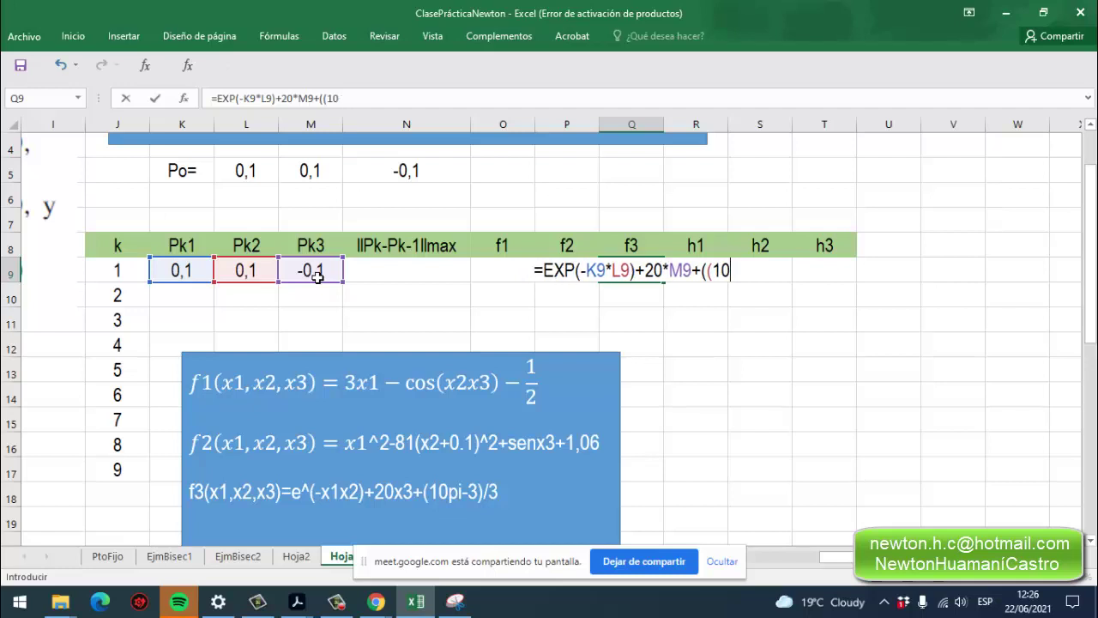
{"action": "type", "text": "*"}
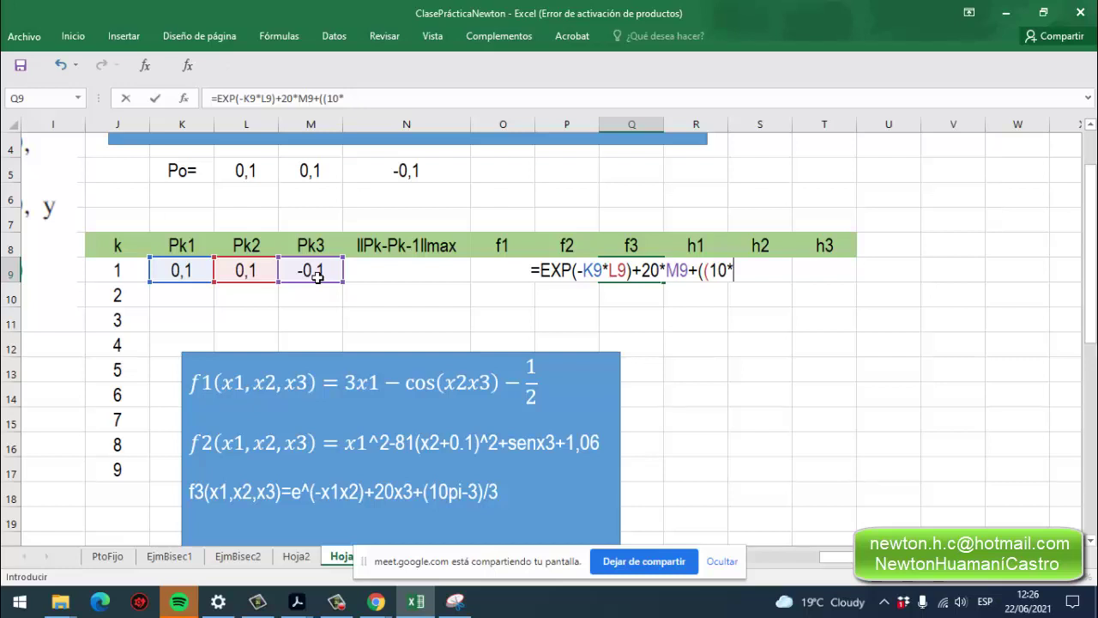
{"action": "type", "text": "pi"}
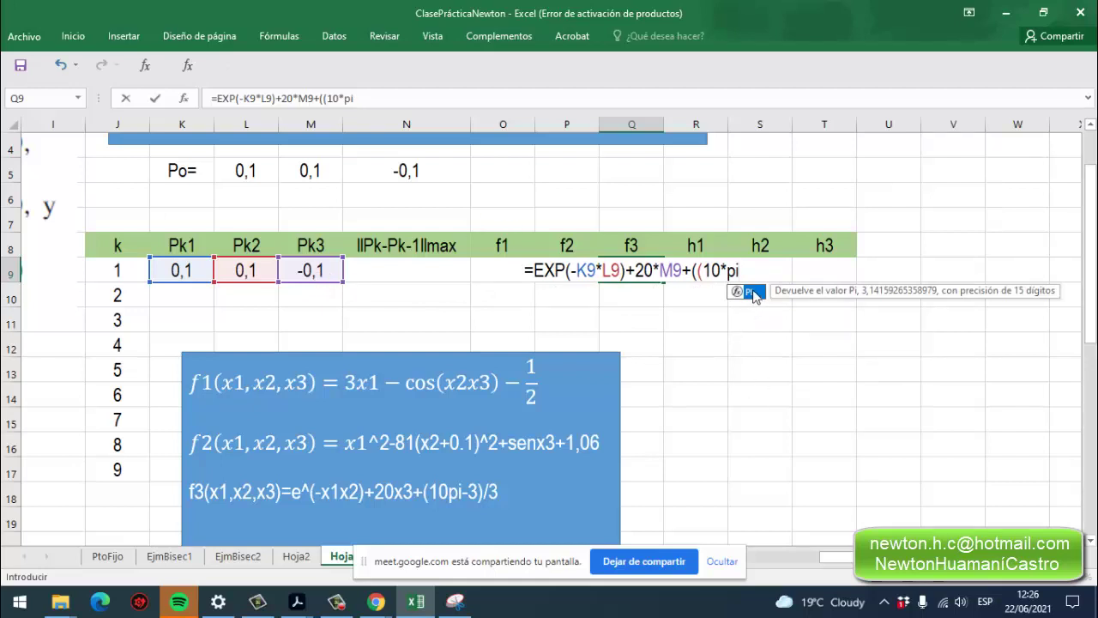
{"action": "double_click", "coordinate": [753, 293]}
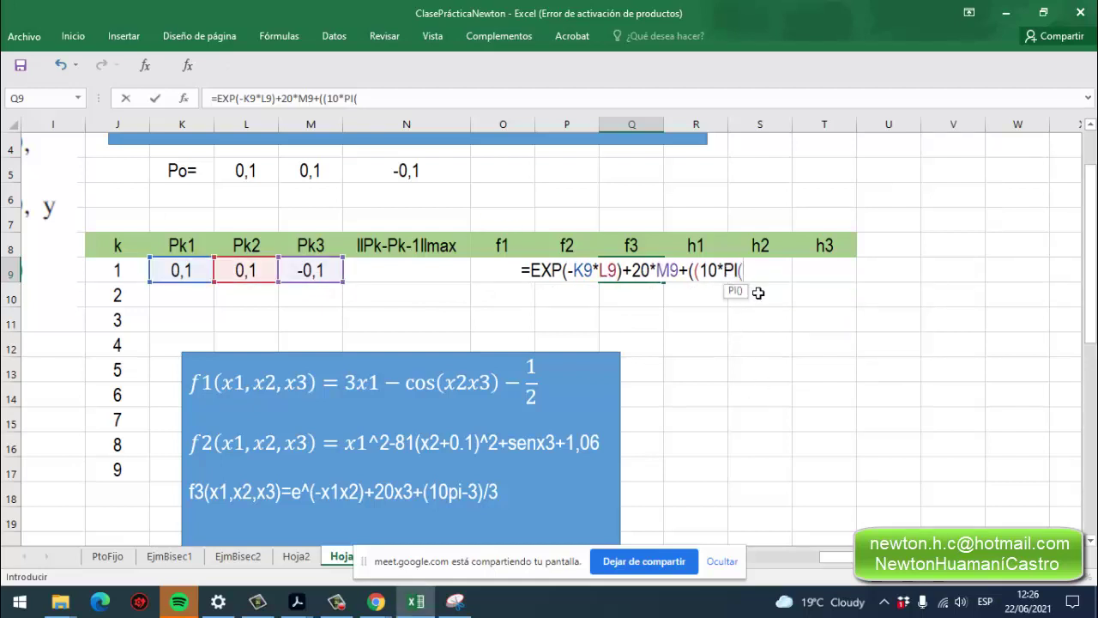
{"action": "type", "text": ")"}
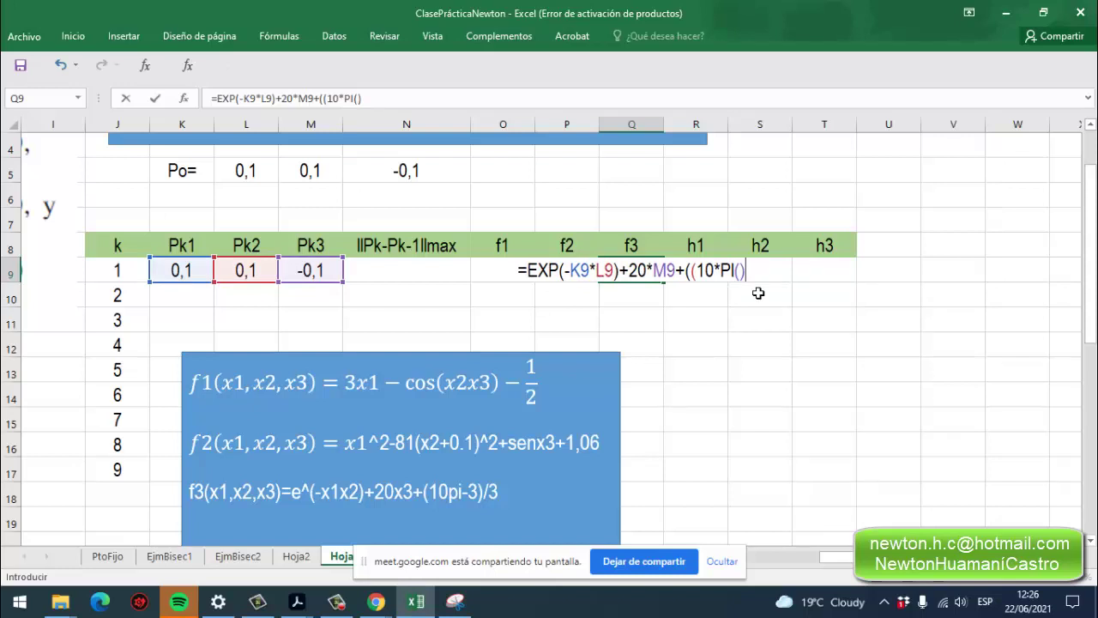
{"action": "type", "text": "-"}
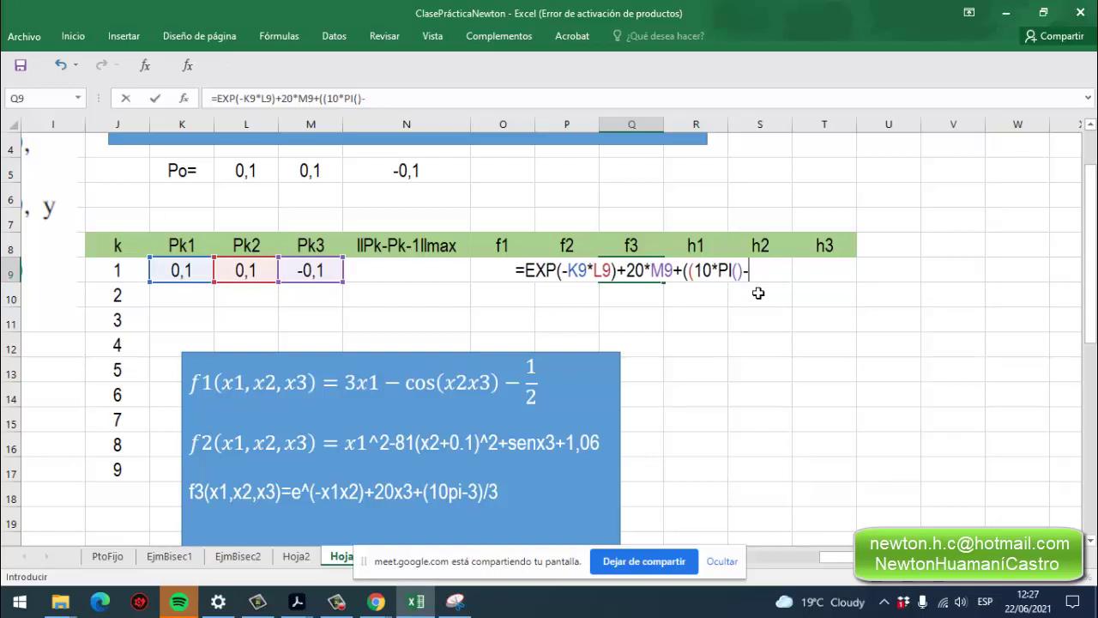
{"action": "type", "text": "3)"}
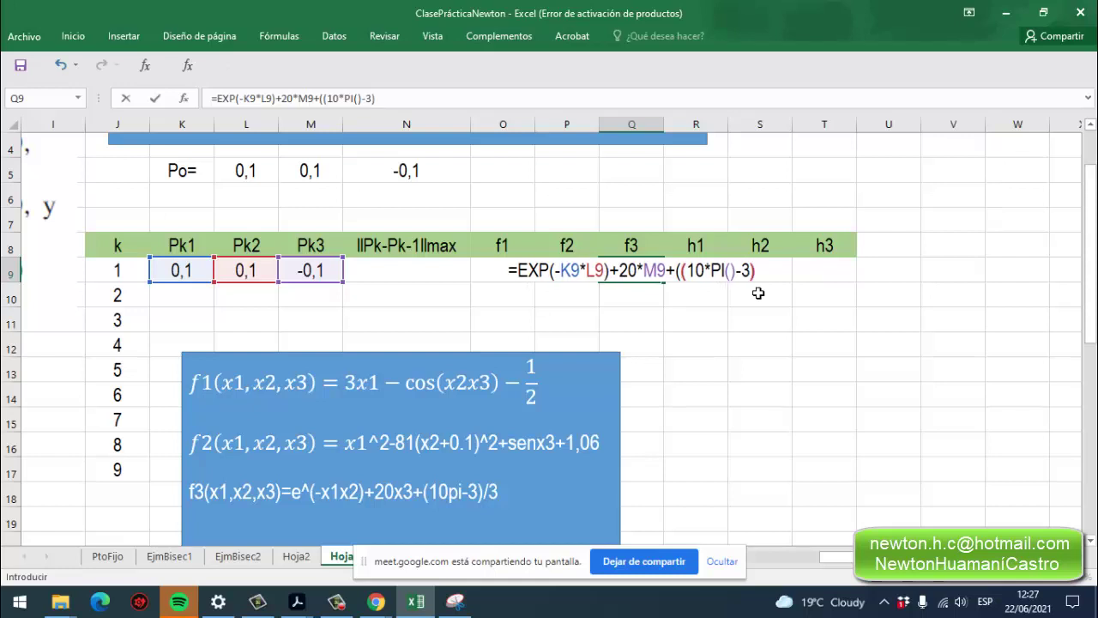
{"action": "type", "text": "/3"}
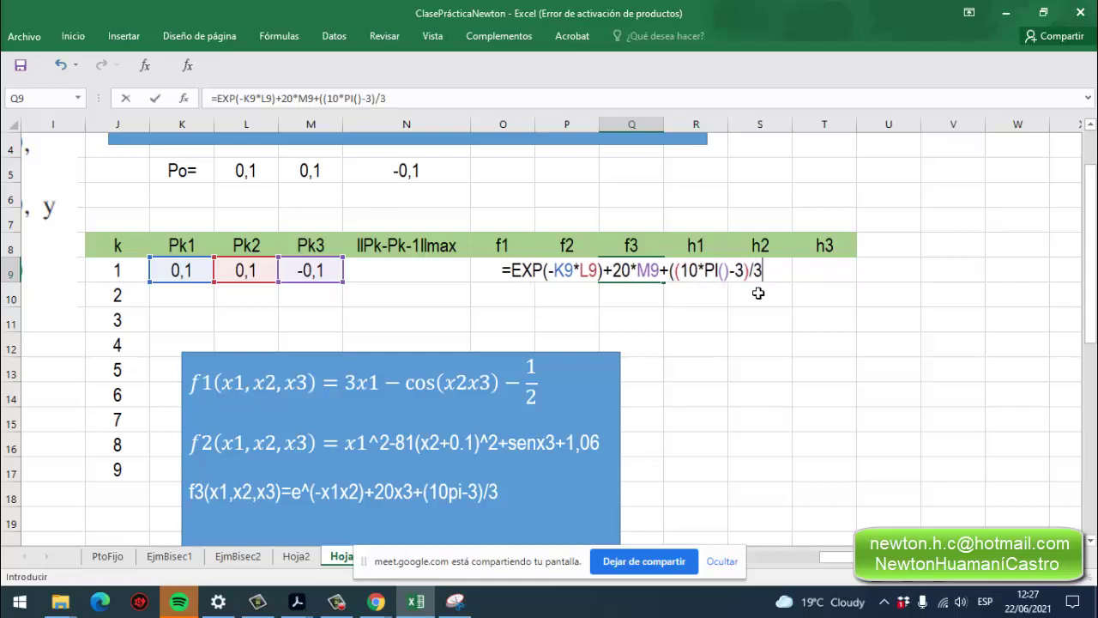
{"action": "type", "text": ")"}
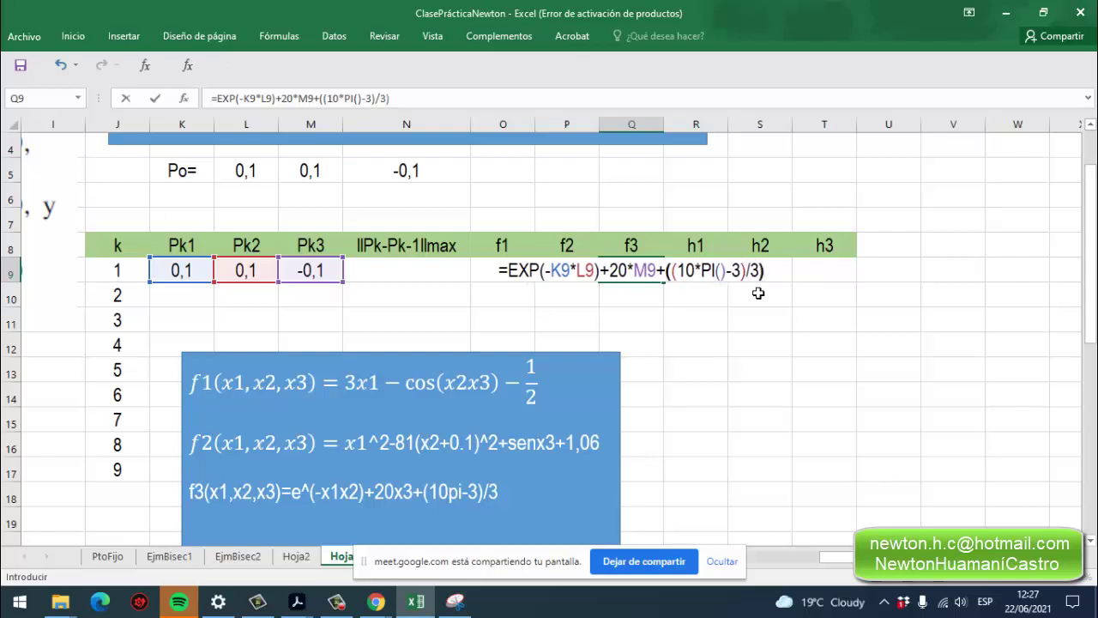
{"action": "key", "text": "Return"}
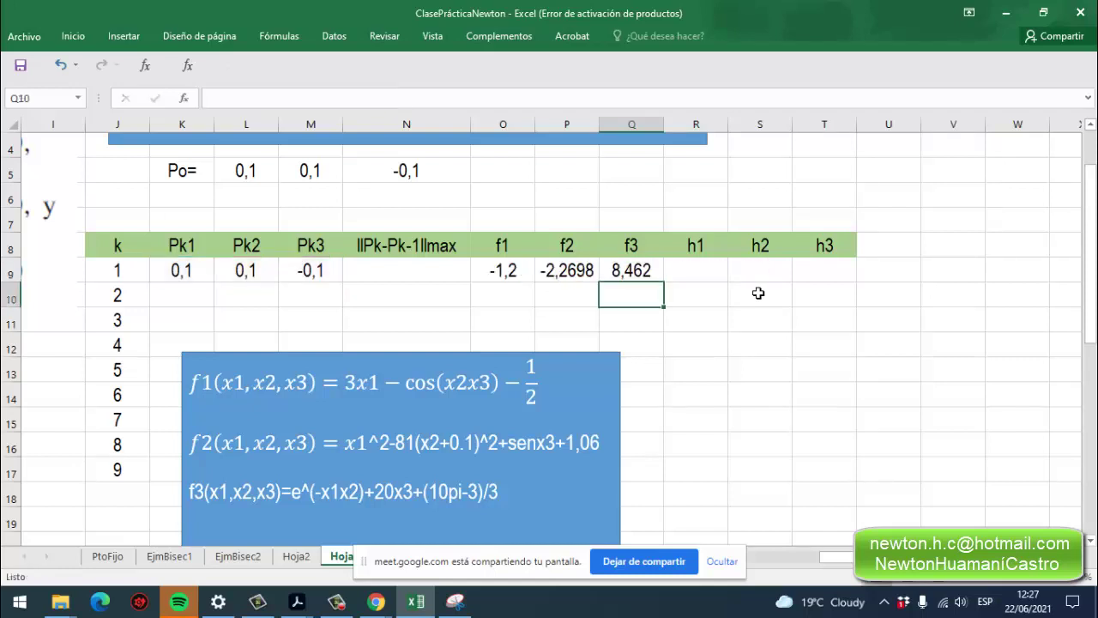
Review the f1, f2 and f3 cells of row k = 1 together with the Pk1, Pk2 and Pk3 cells they use.
{"action": "left_click", "coordinate": [500, 276]}
{"action": "left_click", "coordinate": [565, 273]}
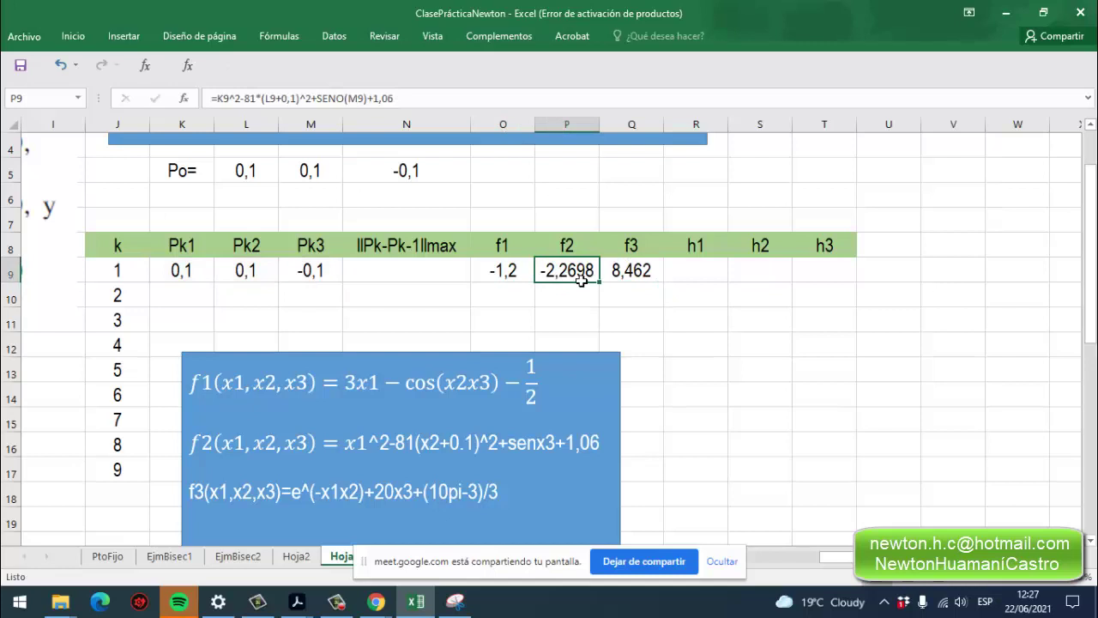
{"action": "left_click", "coordinate": [642, 275]}
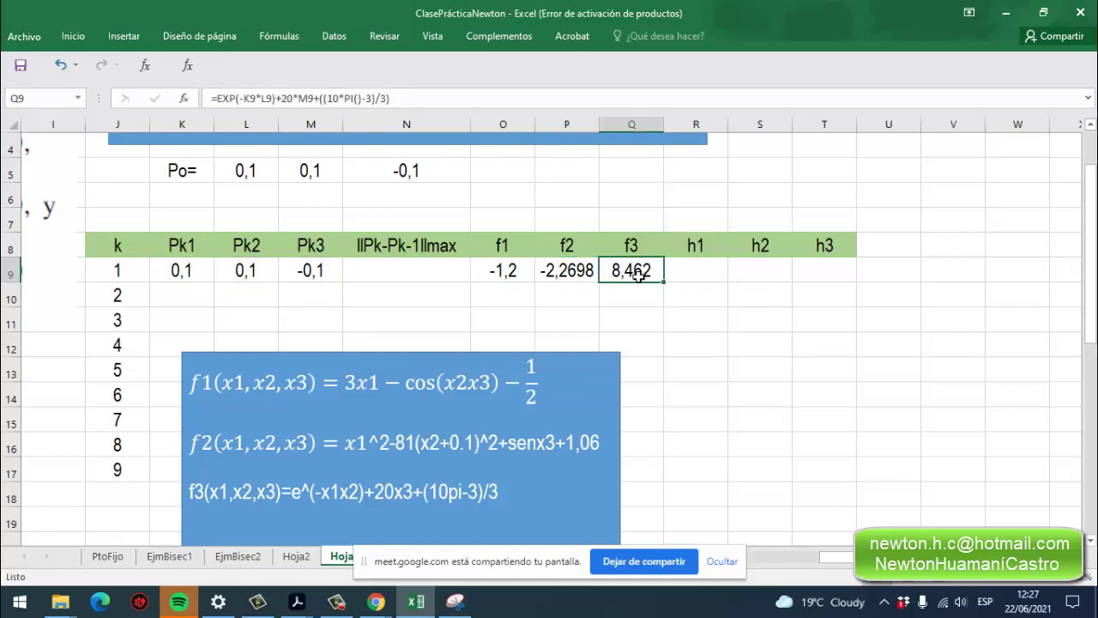
{"action": "left_click", "coordinate": [503, 274]}
{"action": "left_click", "coordinate": [559, 273]}
{"action": "left_click", "coordinate": [605, 274]}
{"action": "left_click", "coordinate": [566, 273]}
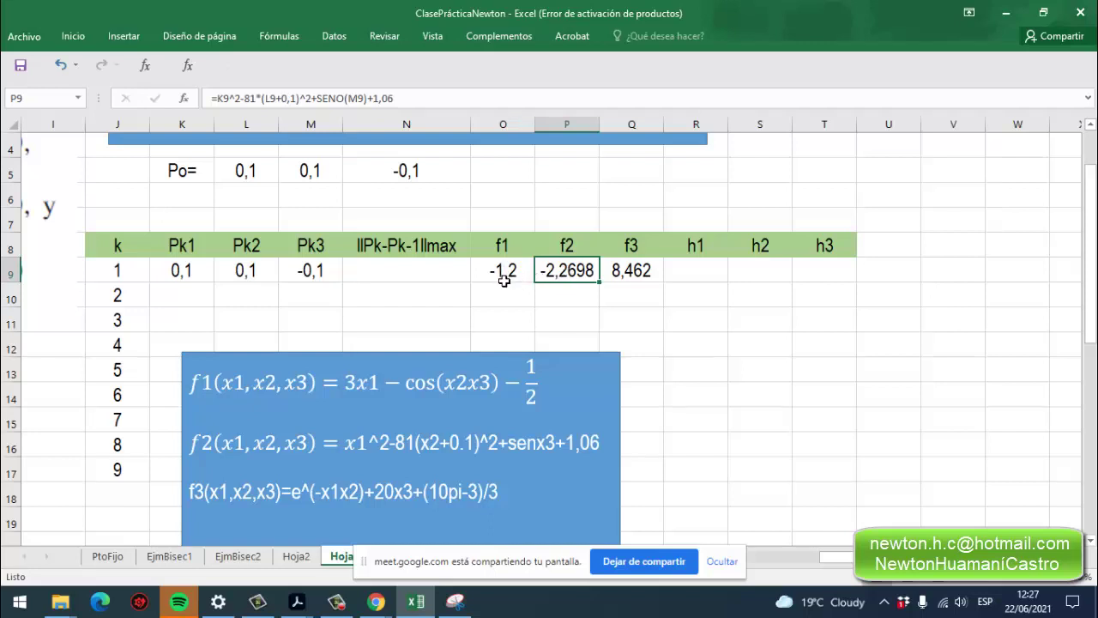
{"action": "left_click", "coordinate": [503, 276]}
{"action": "left_click", "coordinate": [568, 276]}
{"action": "left_click", "coordinate": [626, 273]}
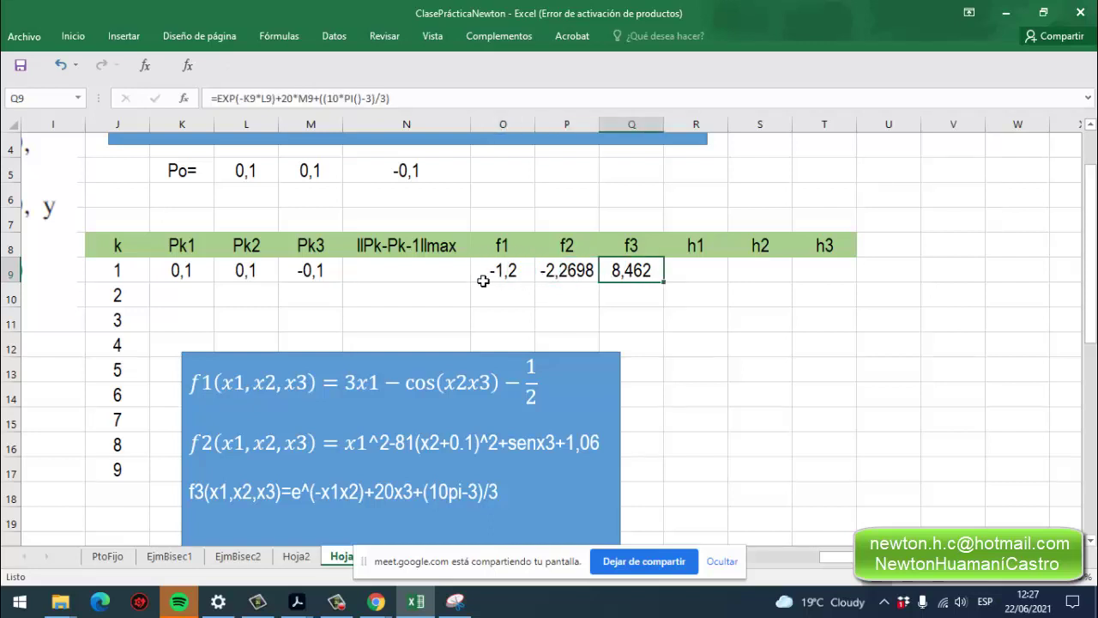
{"action": "left_click", "coordinate": [319, 275]}
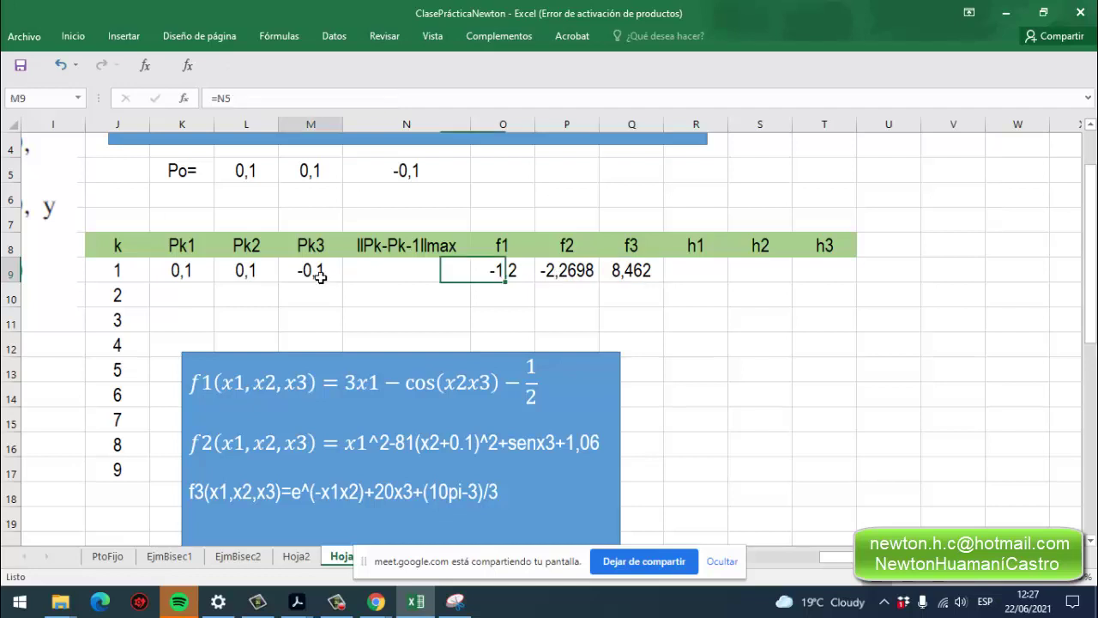
{"action": "left_click", "coordinate": [257, 275]}
{"action": "left_click", "coordinate": [163, 274]}
{"action": "left_click", "coordinate": [260, 275]}
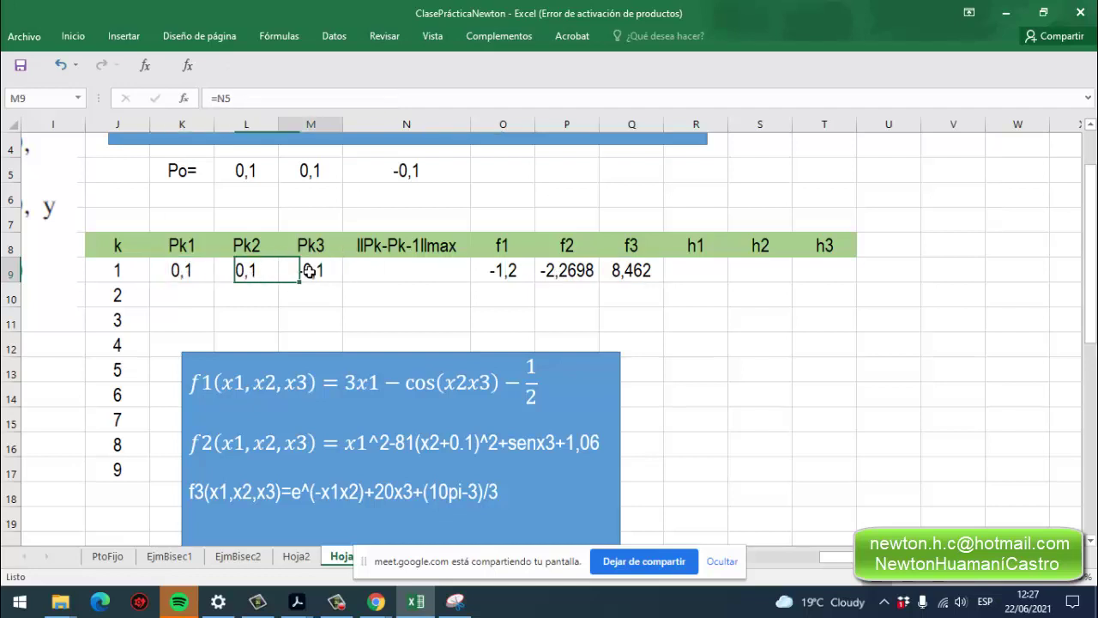
Review the first iteration's Pk1, Pk2 and Pk3 cells and the empty area beyond the h3 column.
{"action": "left_click", "coordinate": [261, 273]}
{"action": "left_click", "coordinate": [182, 272]}
{"action": "left_click", "coordinate": [314, 272]}
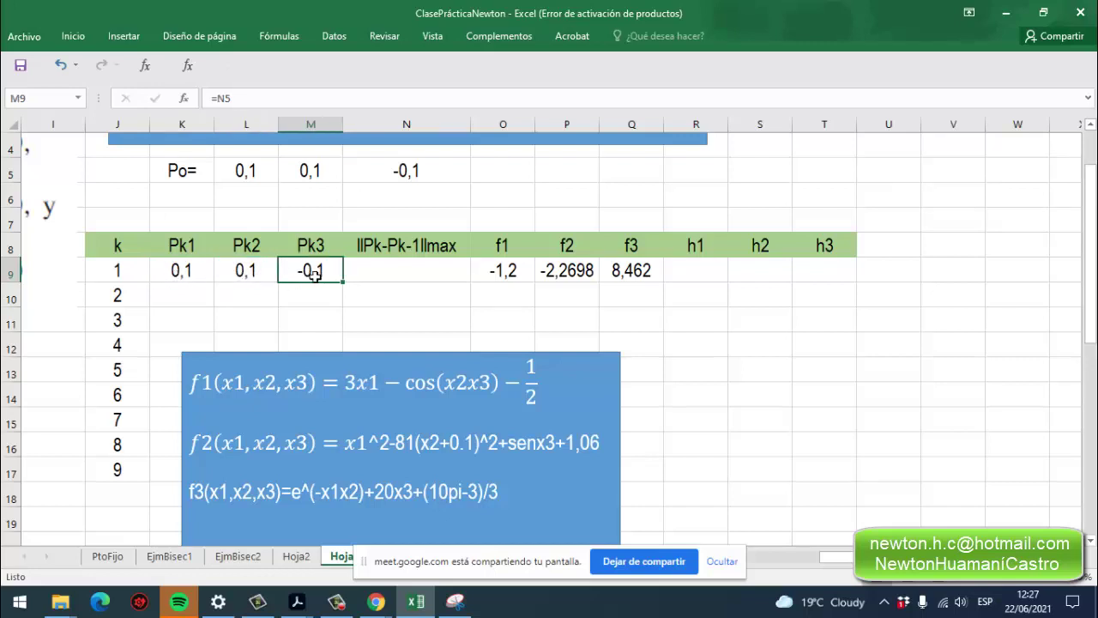
{"action": "left_click", "coordinate": [245, 274]}
{"action": "left_click", "coordinate": [178, 276]}
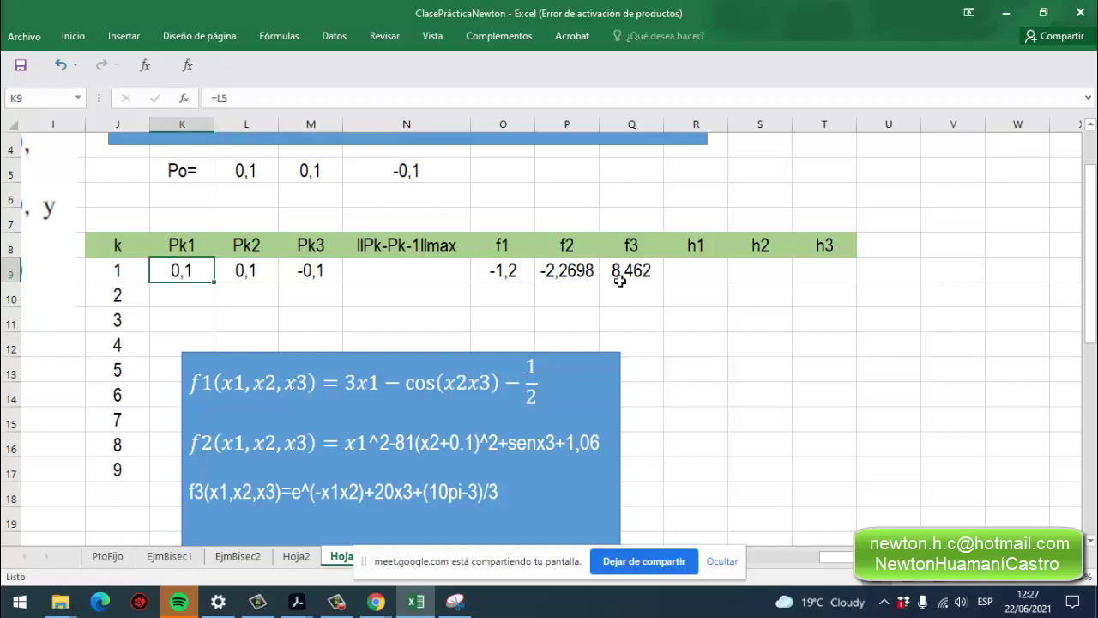
{"action": "left_click", "coordinate": [687, 277]}
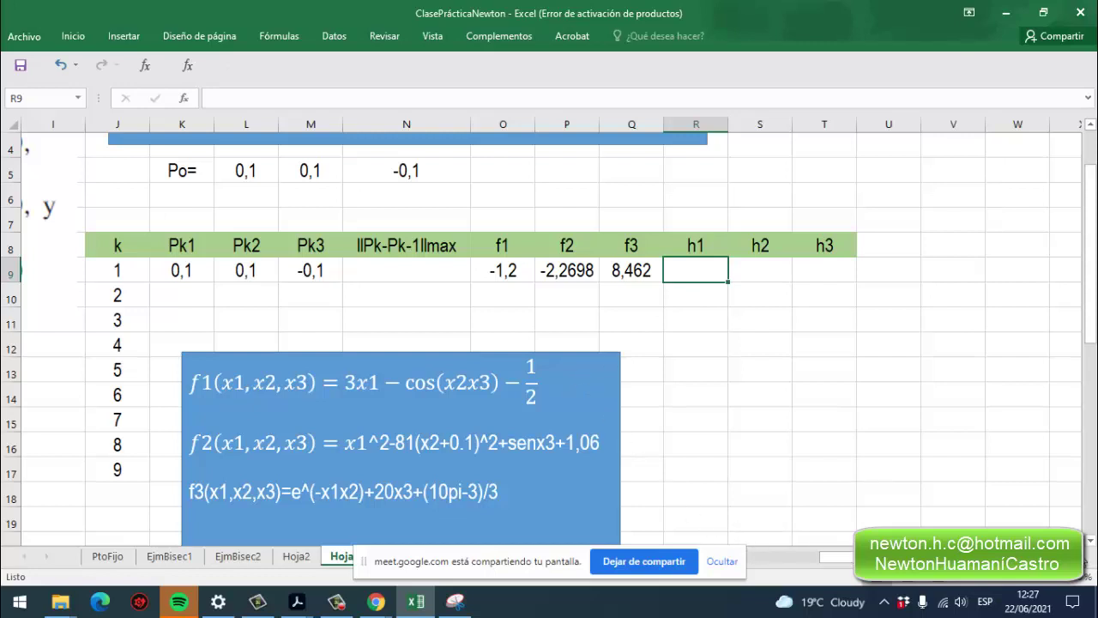
{"action": "left_click", "coordinate": [1076, 556]}
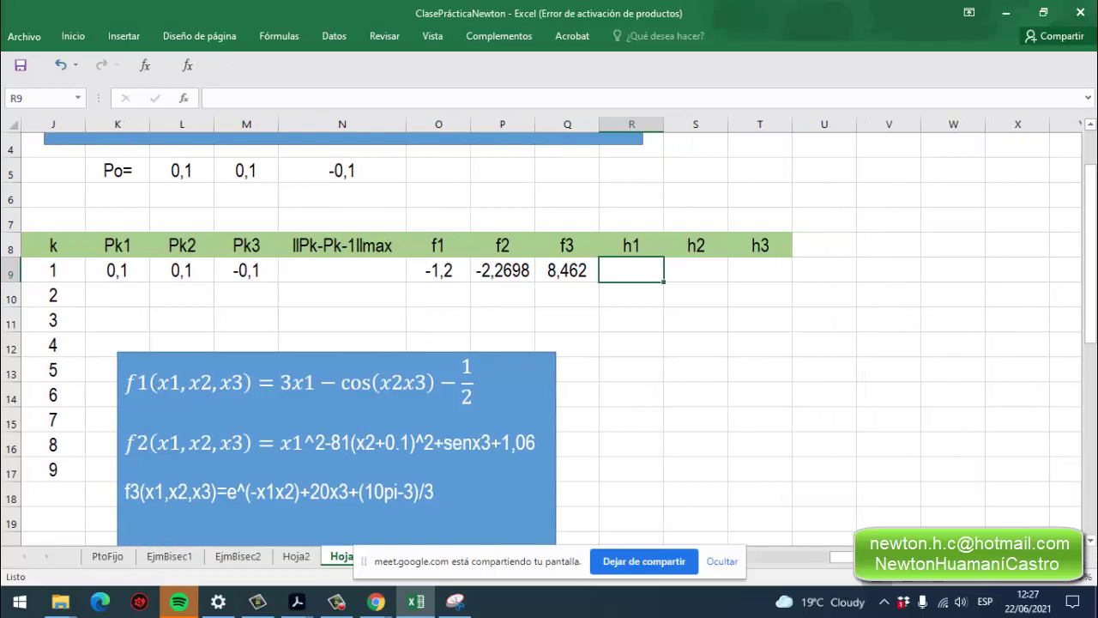
{"action": "left_click", "coordinate": [1076, 557]}
{"action": "left_click", "coordinate": [1077, 556]}
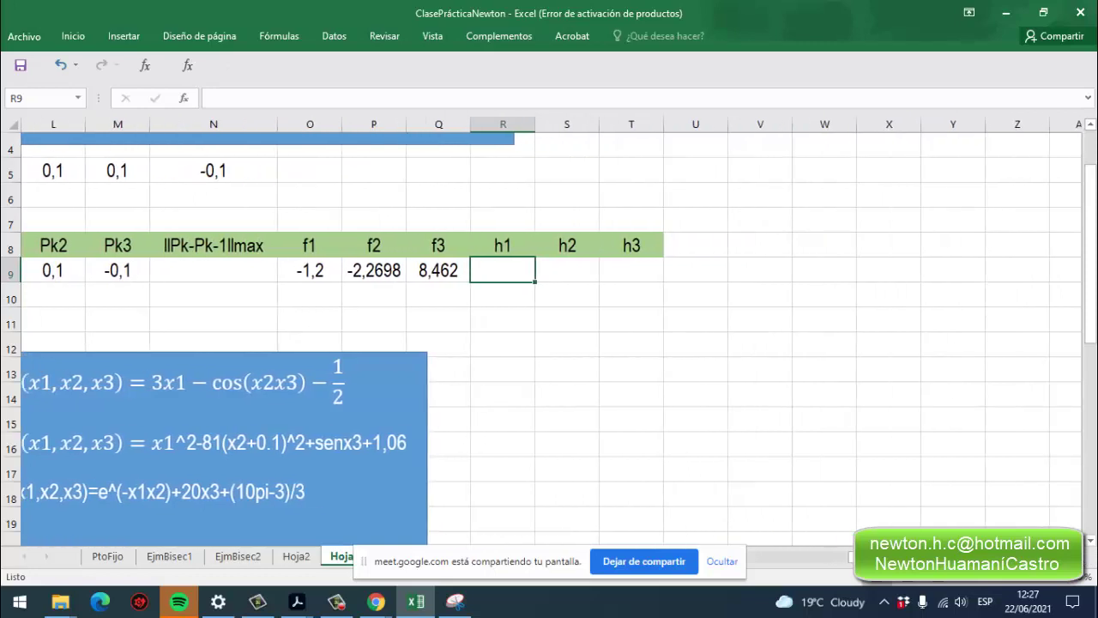
{"action": "left_click", "coordinate": [1076, 557]}
{"action": "left_click", "coordinate": [1077, 557]}
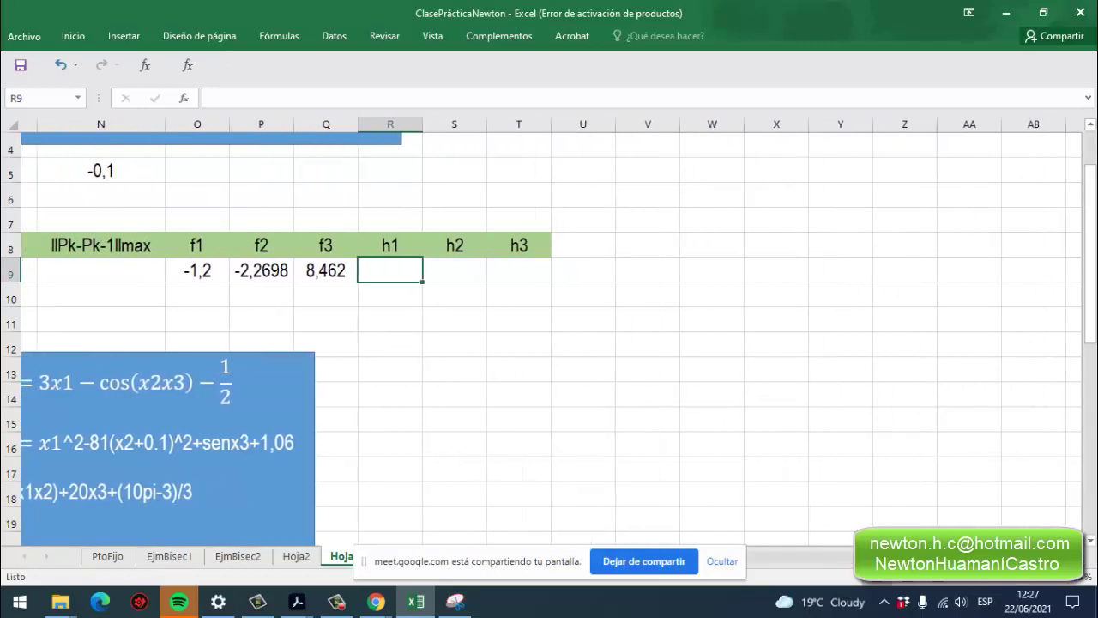
{"action": "scroll", "coordinate": [552, 332], "scroll_direction": "left", "scroll_amount": 1}
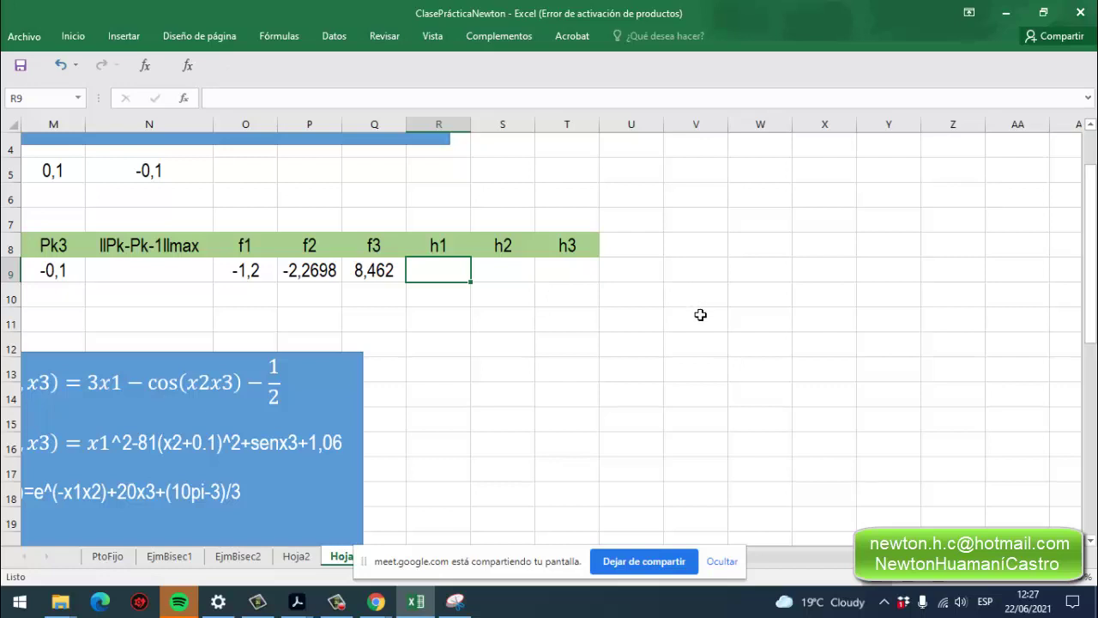
{"action": "scroll", "coordinate": [552, 340], "scroll_direction": "left", "scroll_amount": 2}
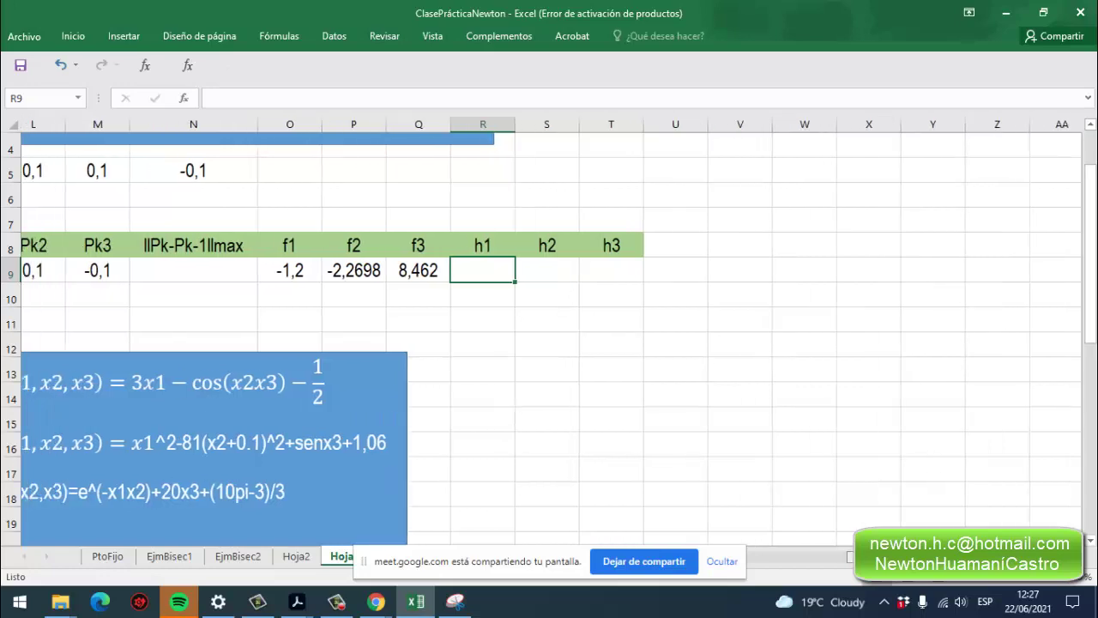
{"action": "scroll", "coordinate": [551, 340], "scroll_direction": "right", "scroll_amount": 1}
{"action": "scroll", "coordinate": [551, 339], "scroll_direction": "right", "scroll_amount": 1}
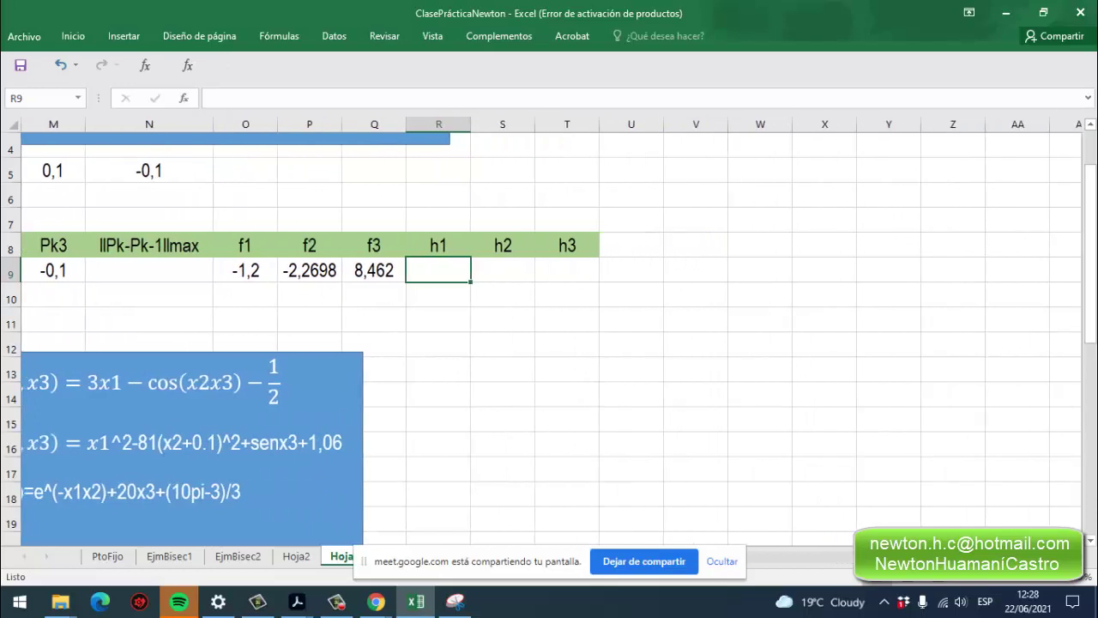
{"action": "left_click", "coordinate": [656, 302]}
{"action": "left_click", "coordinate": [689, 300]}
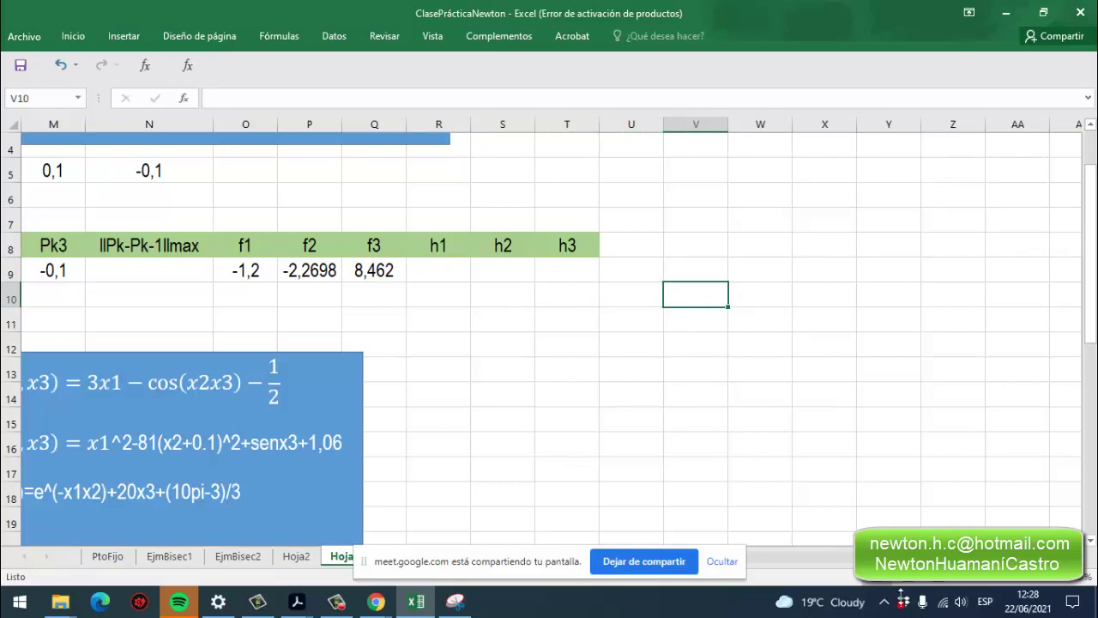
{"action": "scroll", "coordinate": [847, 538], "scroll_direction": "left", "scroll_amount": 4}
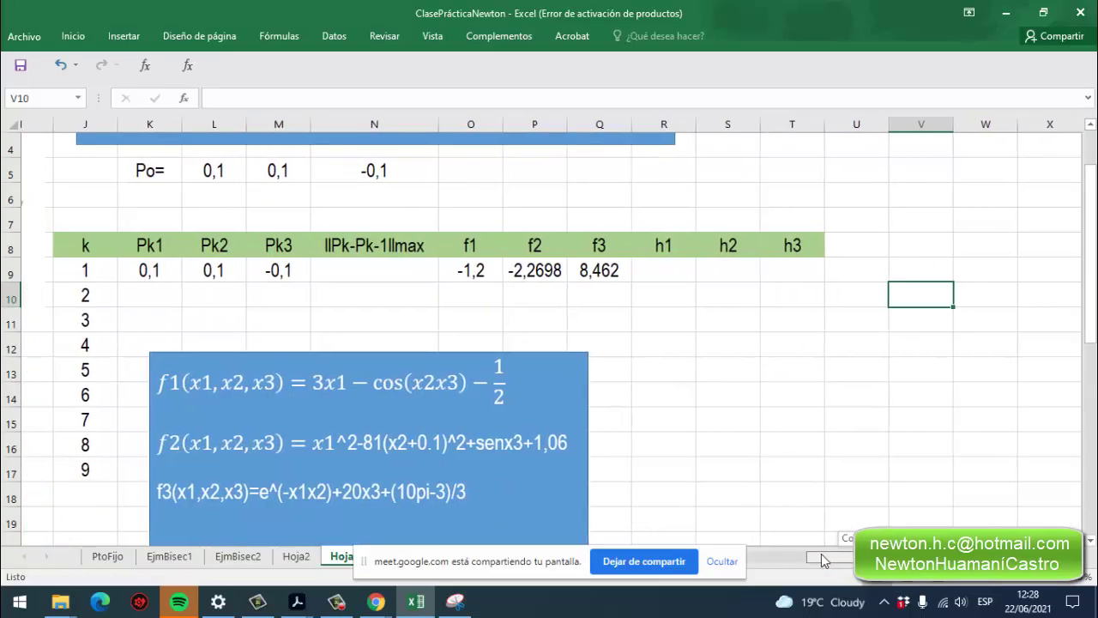
Fill the first iteration's Pk1, Pk2 and Pk3 cells (K9:M9) with orange.
{"action": "left_click_drag", "start_coordinate": [172, 273], "coordinate": [313, 283]}
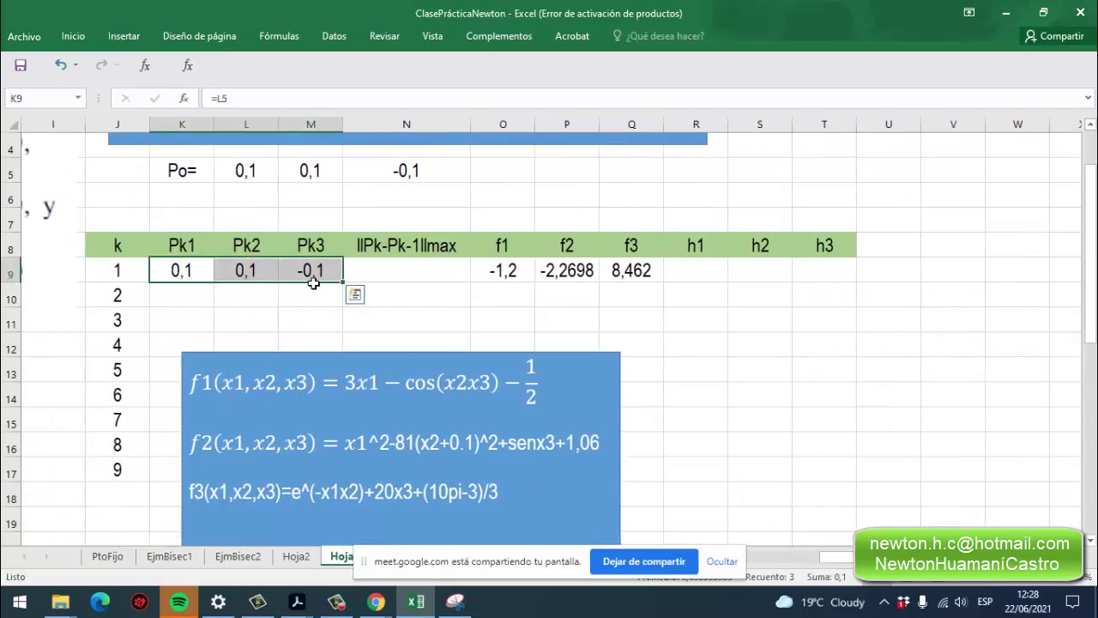
{"action": "left_click", "coordinate": [73, 36]}
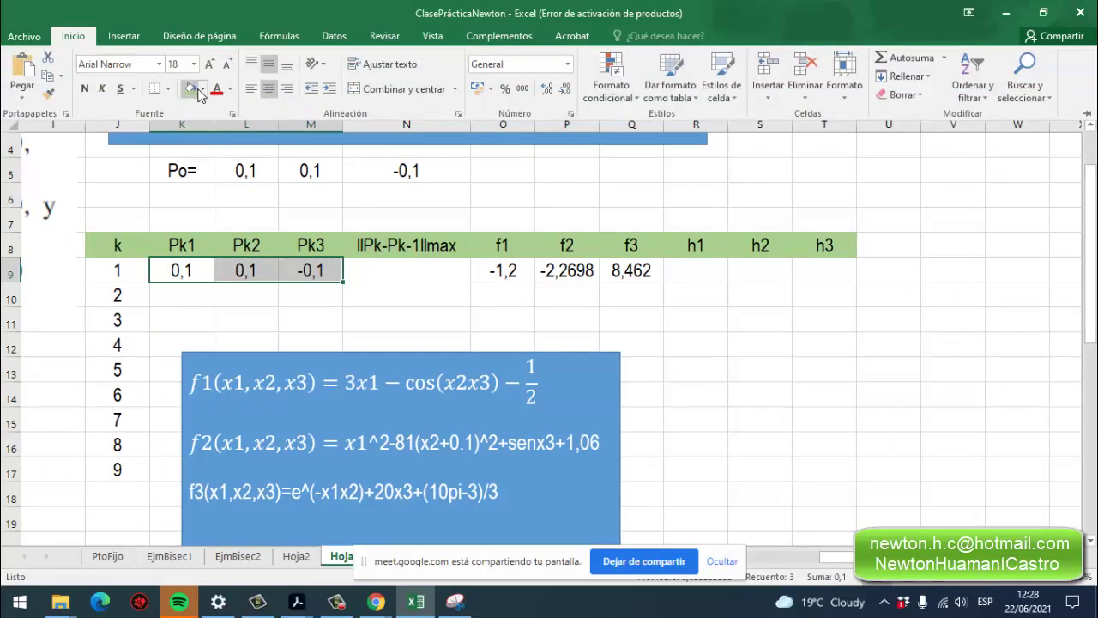
{"action": "left_click", "coordinate": [201, 90]}
{"action": "left_click", "coordinate": [270, 138]}
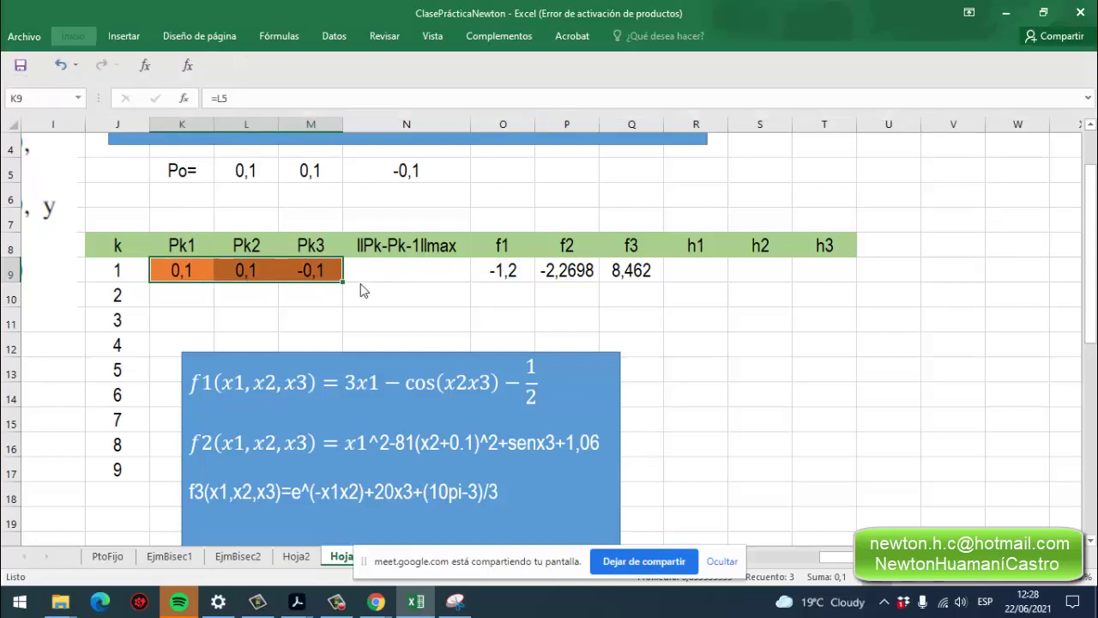
{"action": "left_click", "coordinate": [354, 276]}
Copy K9:M9 and paste it at V10 as transposed values only.
{"action": "left_click_drag", "start_coordinate": [182, 270], "coordinate": [295, 272]}
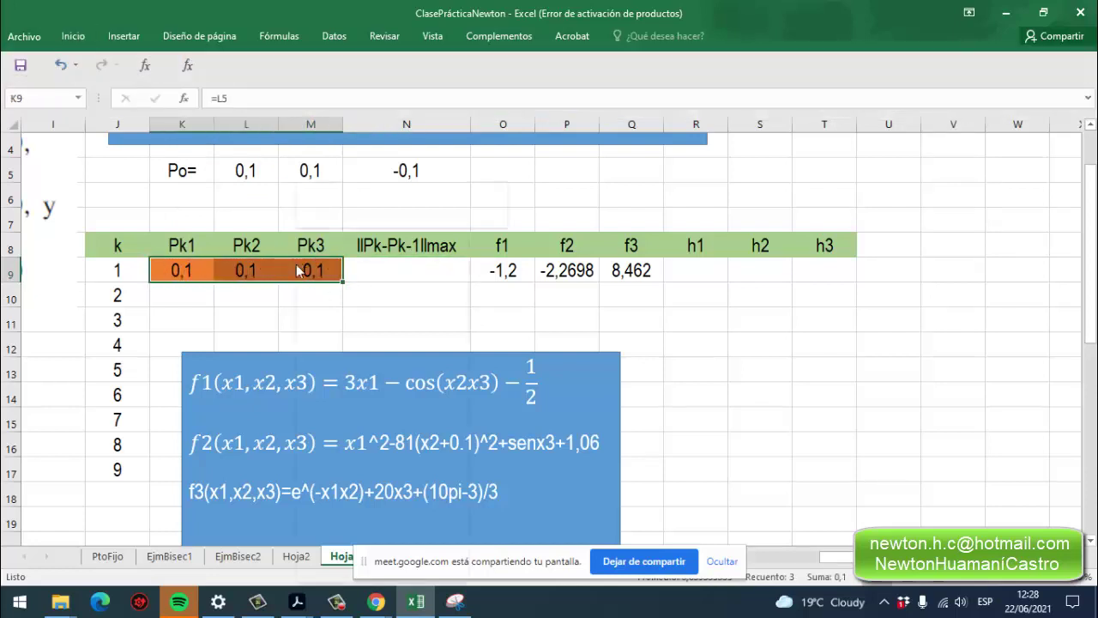
{"action": "right_click", "coordinate": [297, 270]}
{"action": "left_click", "coordinate": [335, 269]}
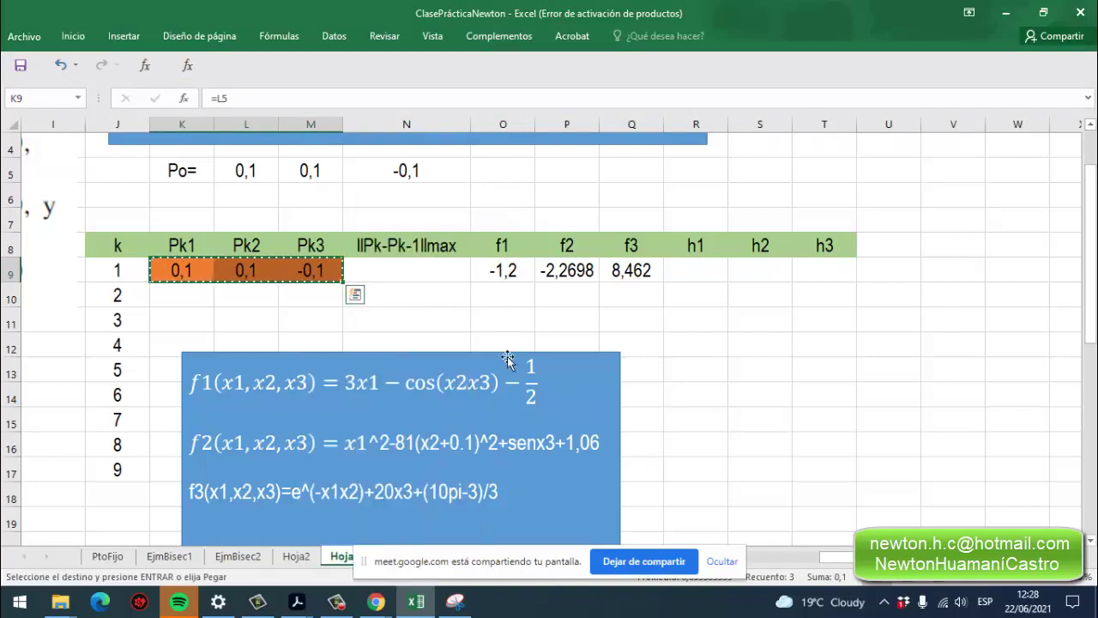
{"action": "left_click_drag", "start_coordinate": [833, 557], "coordinate": [834, 559]}
{"action": "left_click", "coordinate": [943, 302]}
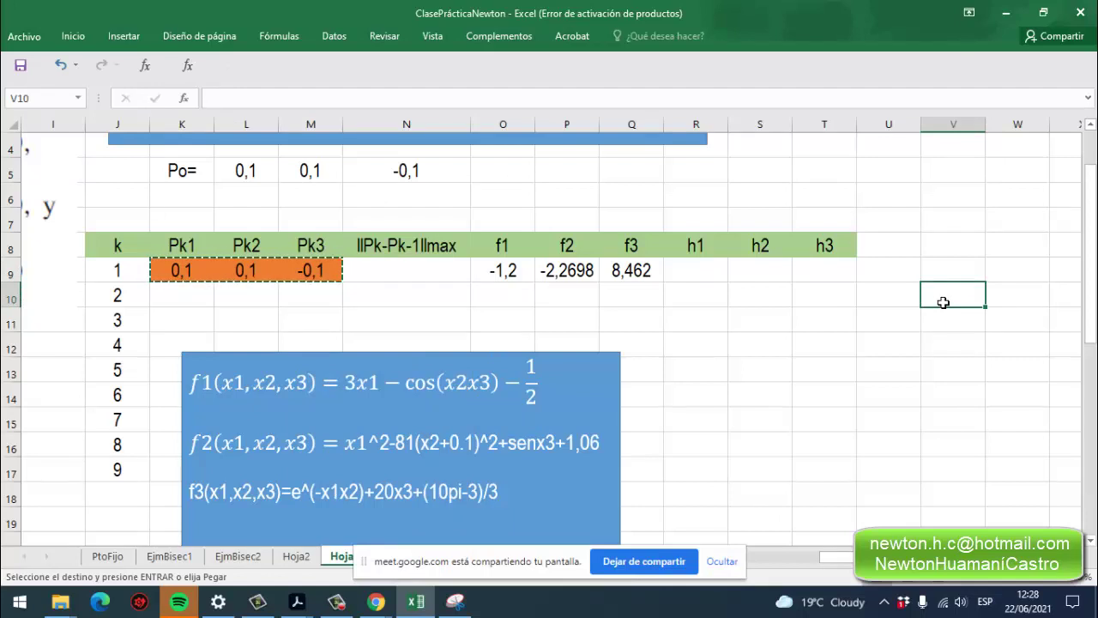
{"action": "right_click", "coordinate": [942, 302]}
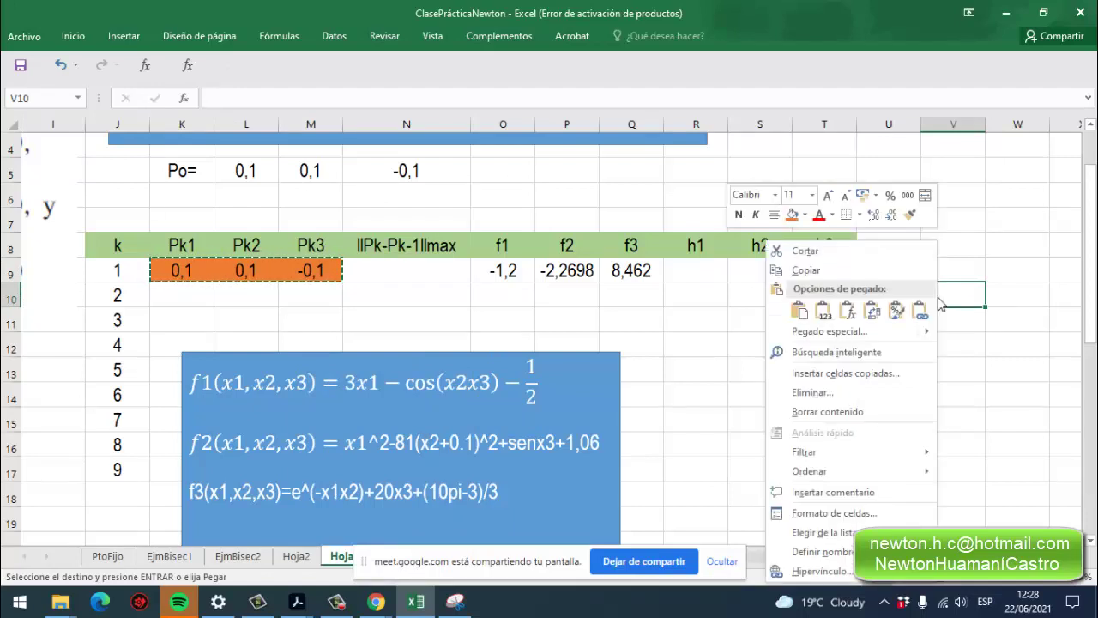
{"action": "left_click", "coordinate": [828, 332]}
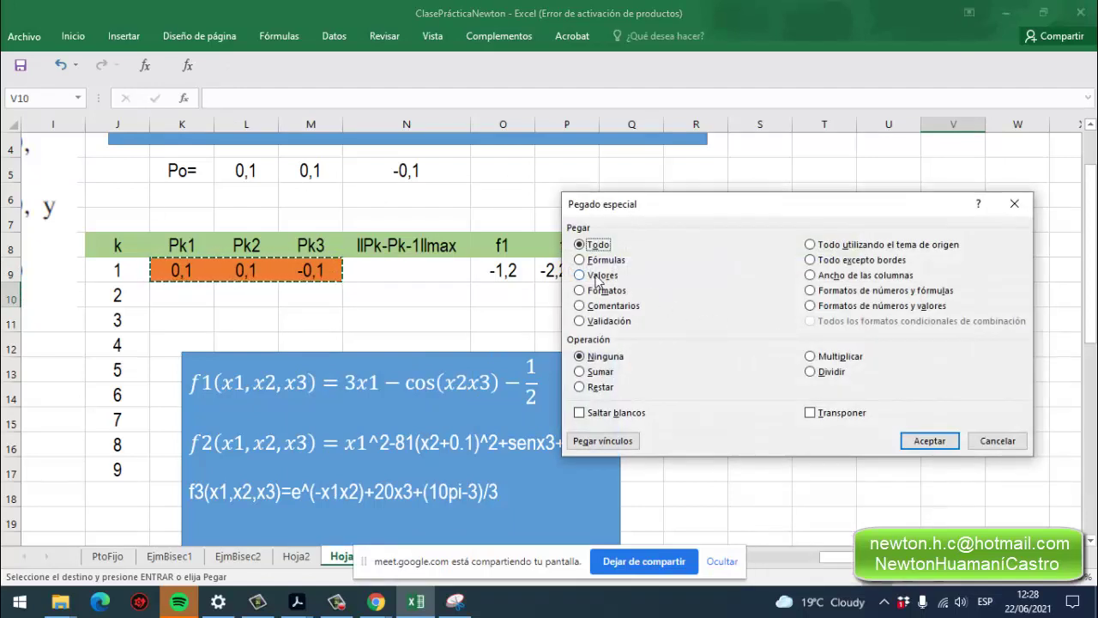
{"action": "left_click", "coordinate": [594, 275]}
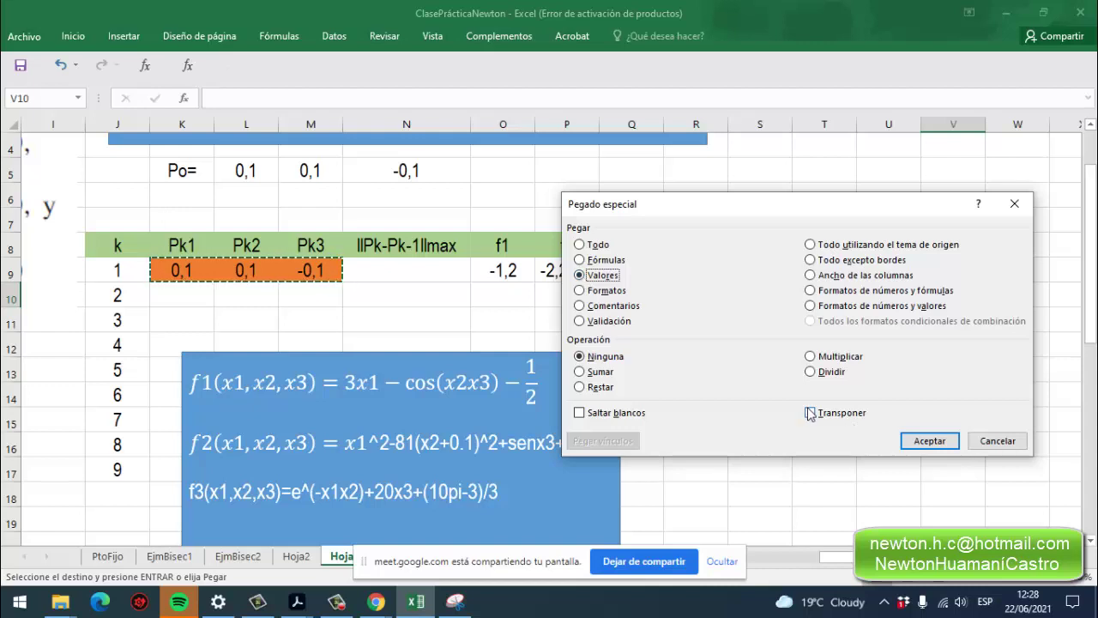
{"action": "left_click", "coordinate": [809, 413]}
{"action": "left_click", "coordinate": [929, 440]}
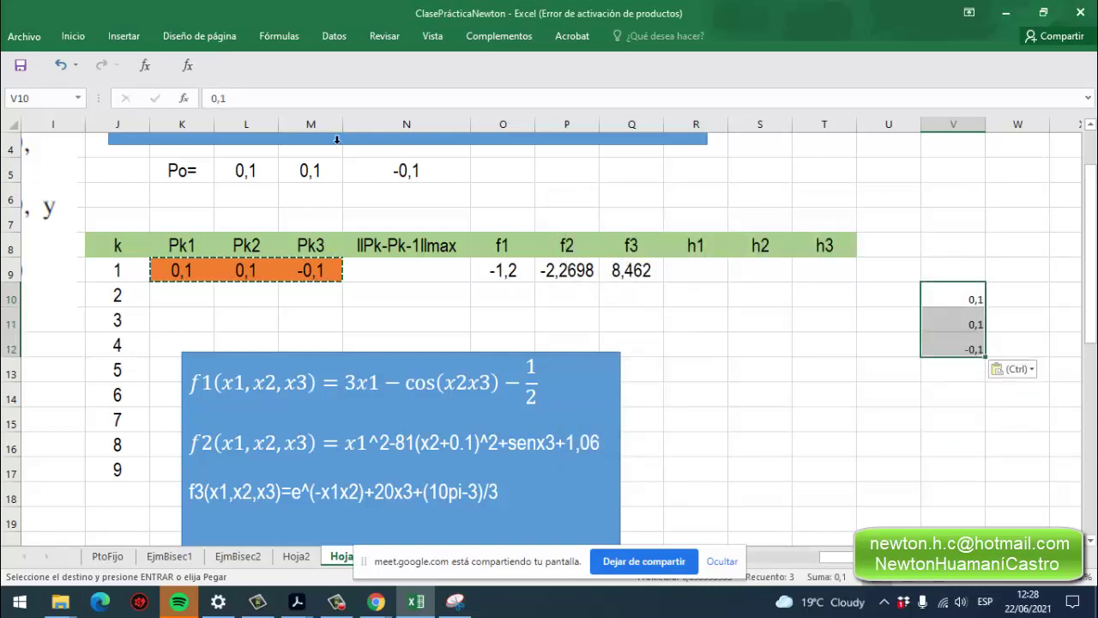
Fill the transposed vector in V10:V12 with the same orange.
{"action": "left_click", "coordinate": [73, 36]}
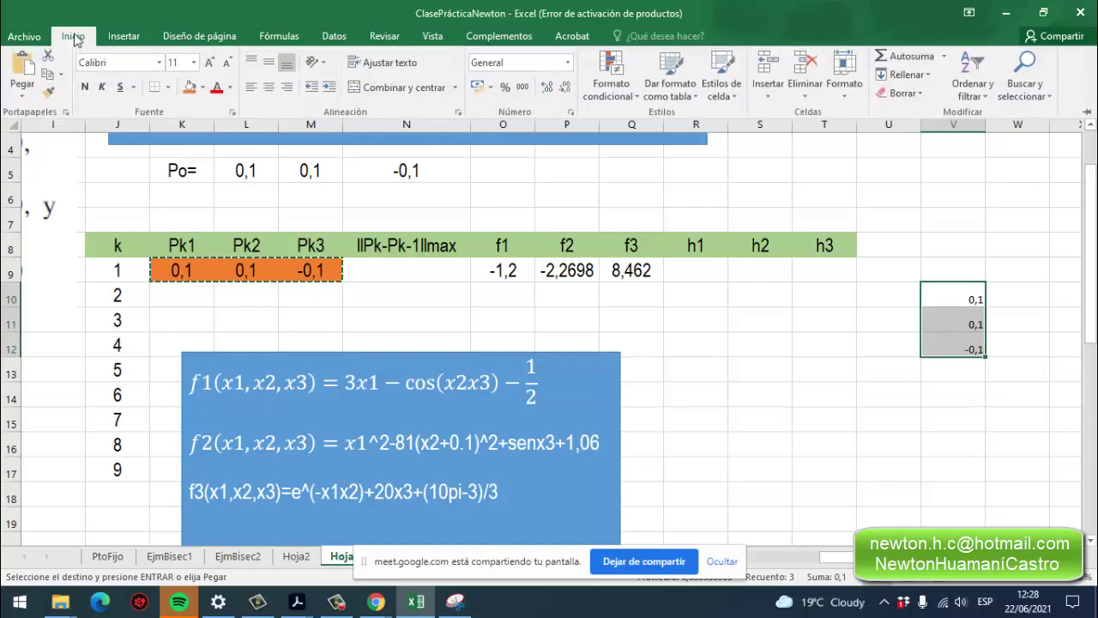
{"action": "left_click", "coordinate": [189, 89]}
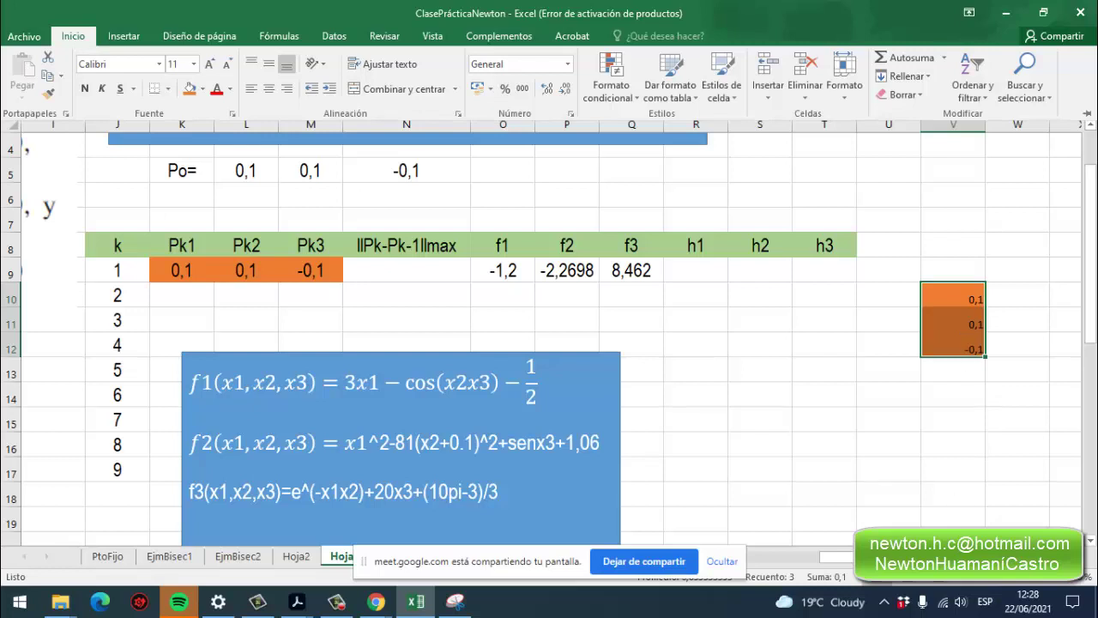
{"action": "left_click_drag", "start_coordinate": [937, 556], "coordinate": [957, 557]}
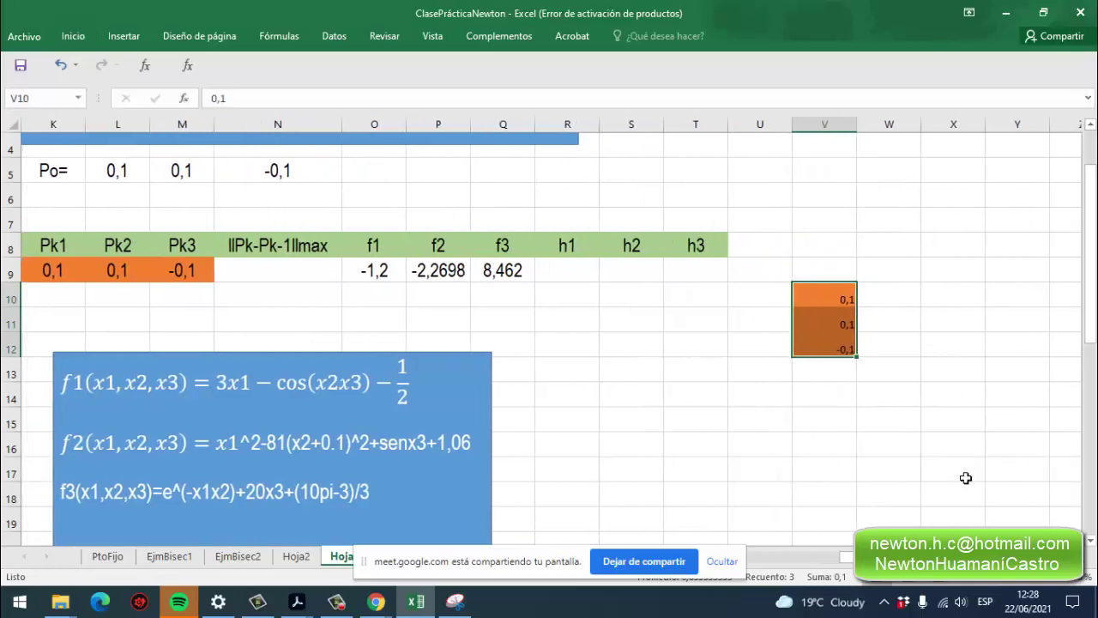
{"action": "left_click", "coordinate": [877, 321]}
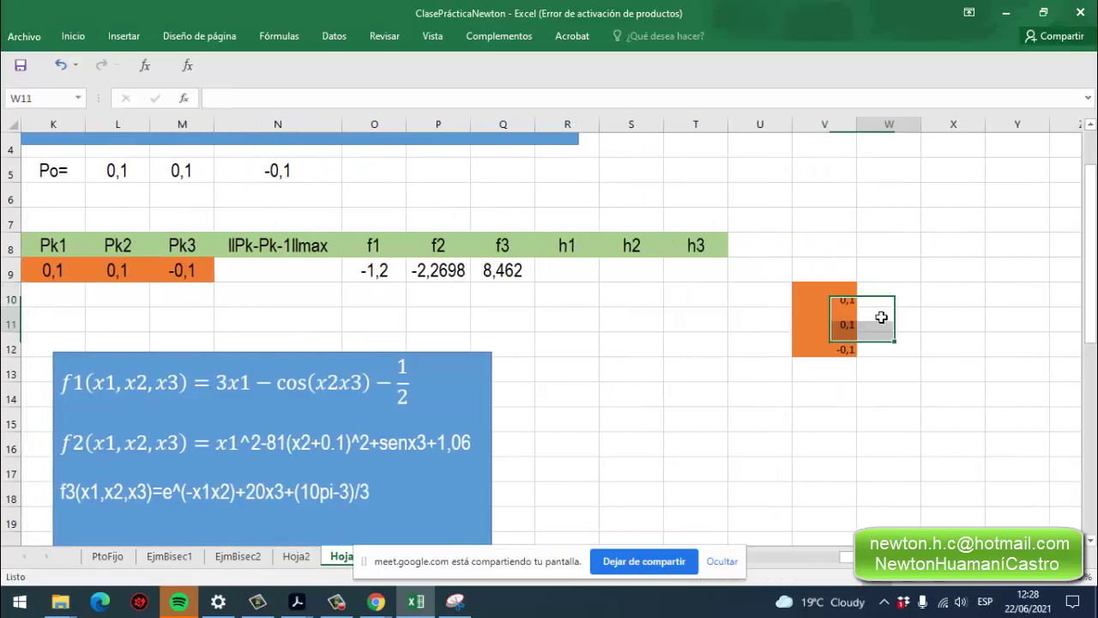
{"action": "left_click", "coordinate": [824, 299]}
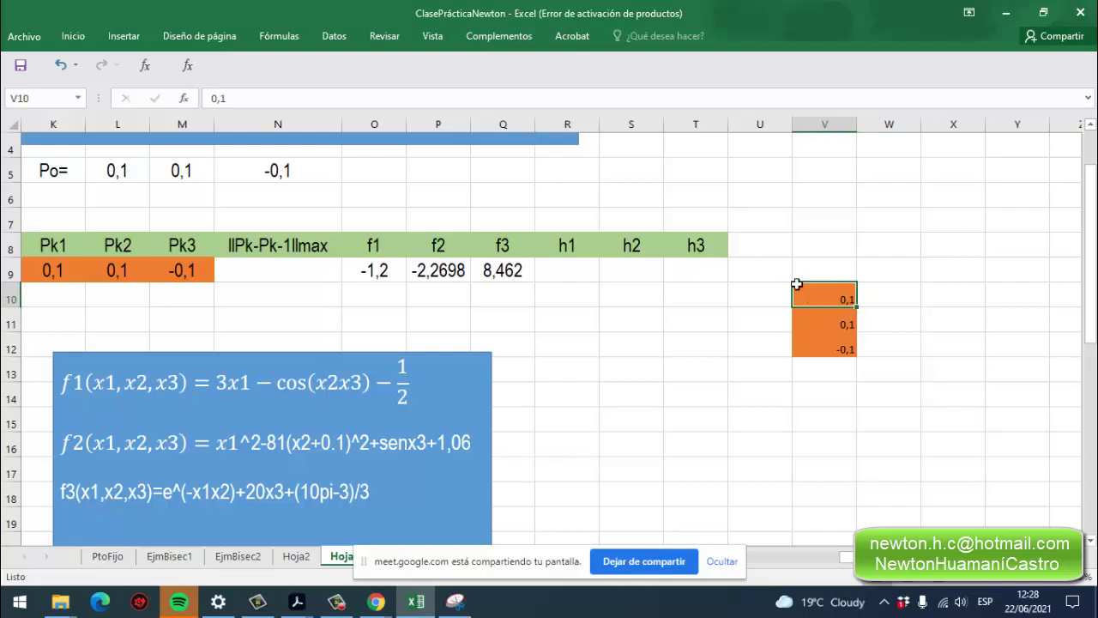
Format the working area U9:AE23 beside the iteration table in Arial Narrow at font size 18.
{"action": "mouse_move", "coordinate": [773, 248]}
{"action": "left_mouse_down"}
{"action": "mouse_move", "coordinate": [1064, 377]}
{"action": "mouse_move", "coordinate": [946, 473]}
{"action": "mouse_move", "coordinate": [1024, 502]}
{"action": "mouse_move", "coordinate": [1042, 540]}
{"action": "mouse_move", "coordinate": [1092, 496]}
{"action": "mouse_move", "coordinate": [969, 470]}
{"action": "mouse_move", "coordinate": [510, 478]}
{"action": "mouse_move", "coordinate": [735, 509]}
{"action": "left_mouse_up"}
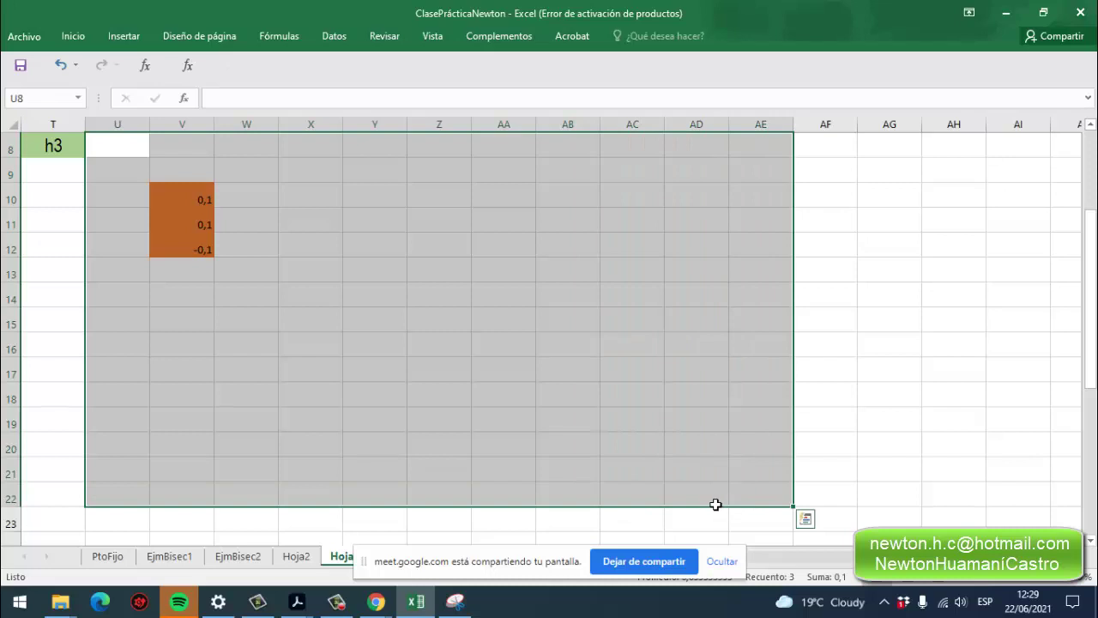
{"action": "left_click", "coordinate": [856, 374]}
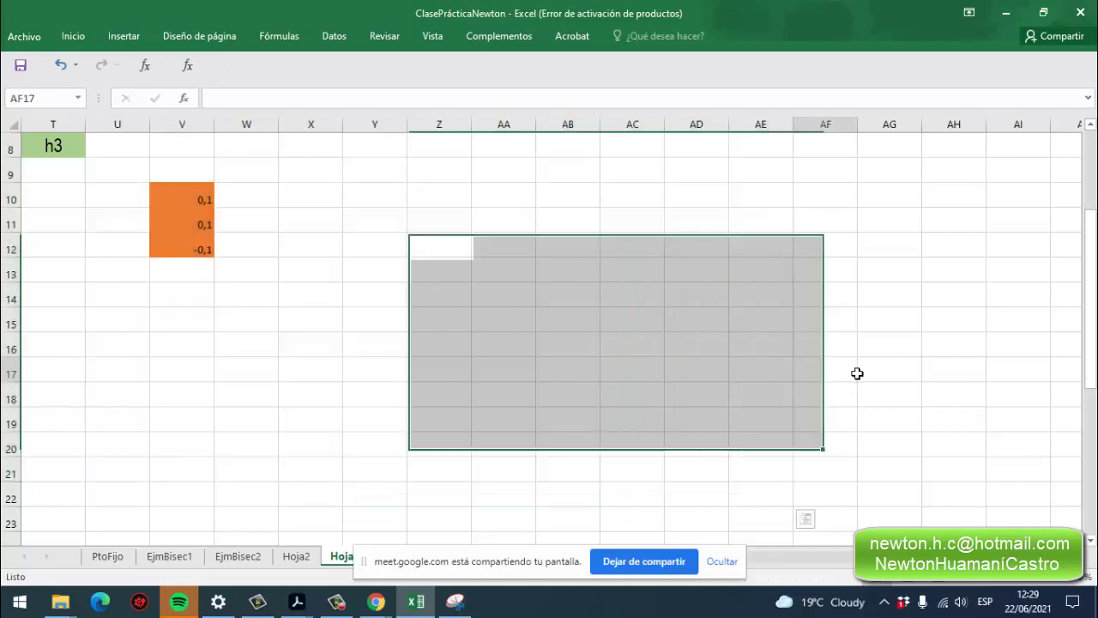
{"action": "left_click_drag", "start_coordinate": [106, 172], "coordinate": [779, 464]}
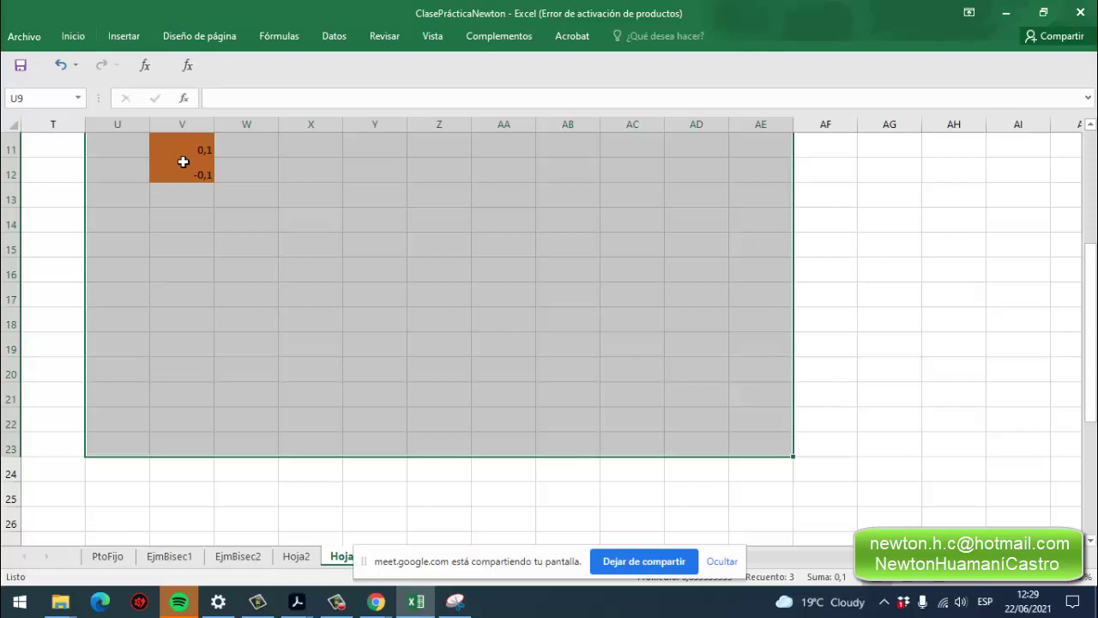
{"action": "left_click", "coordinate": [73, 37]}
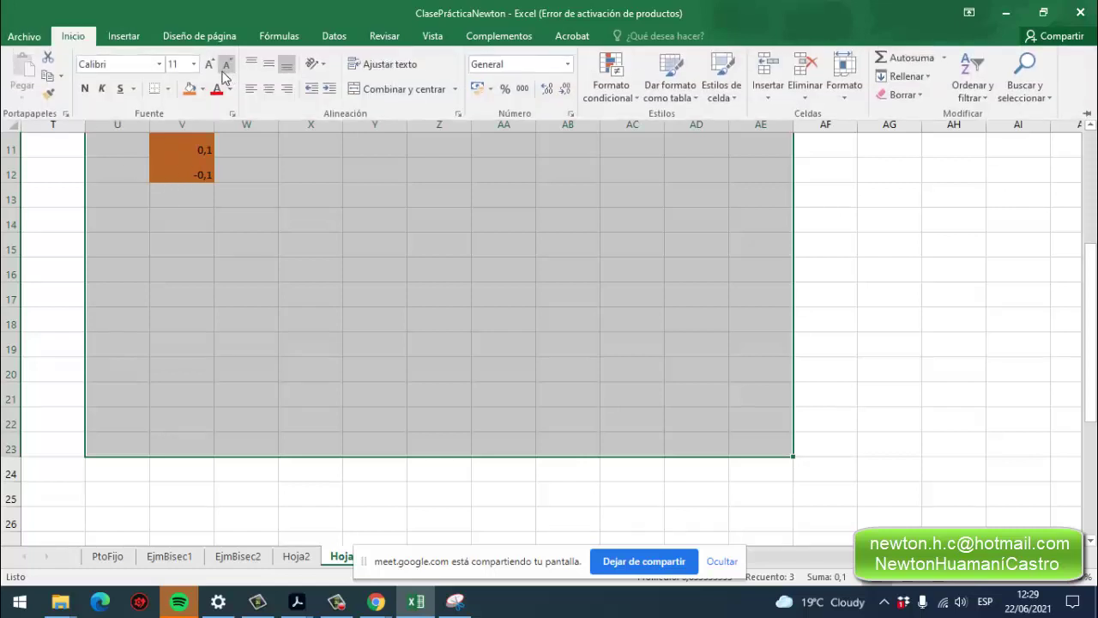
{"action": "left_click", "coordinate": [158, 65]}
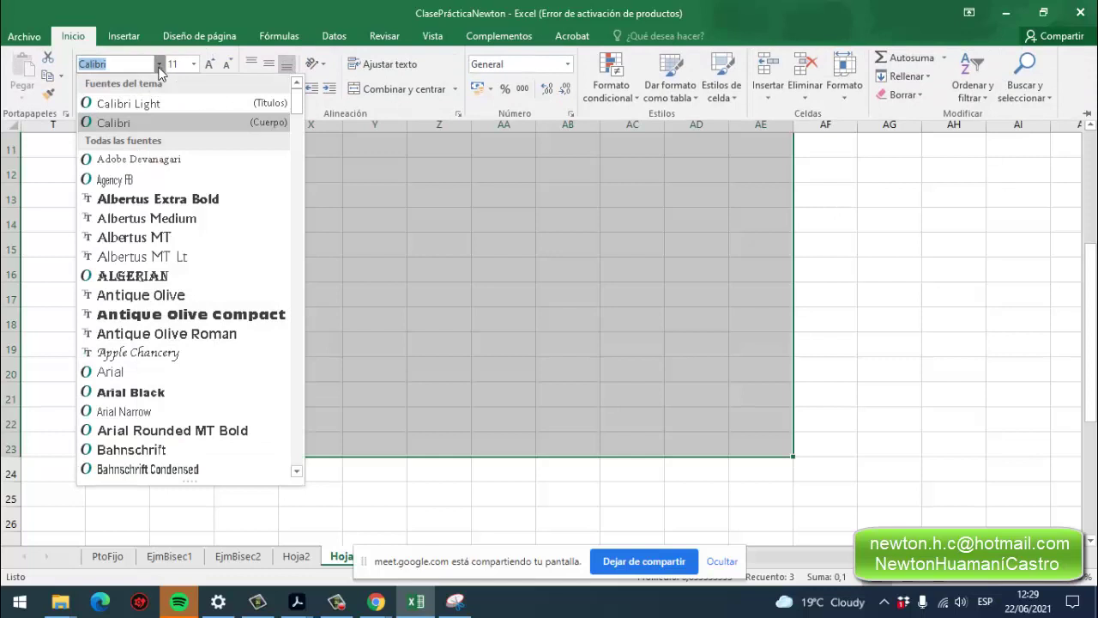
{"action": "key", "text": "Escape"}
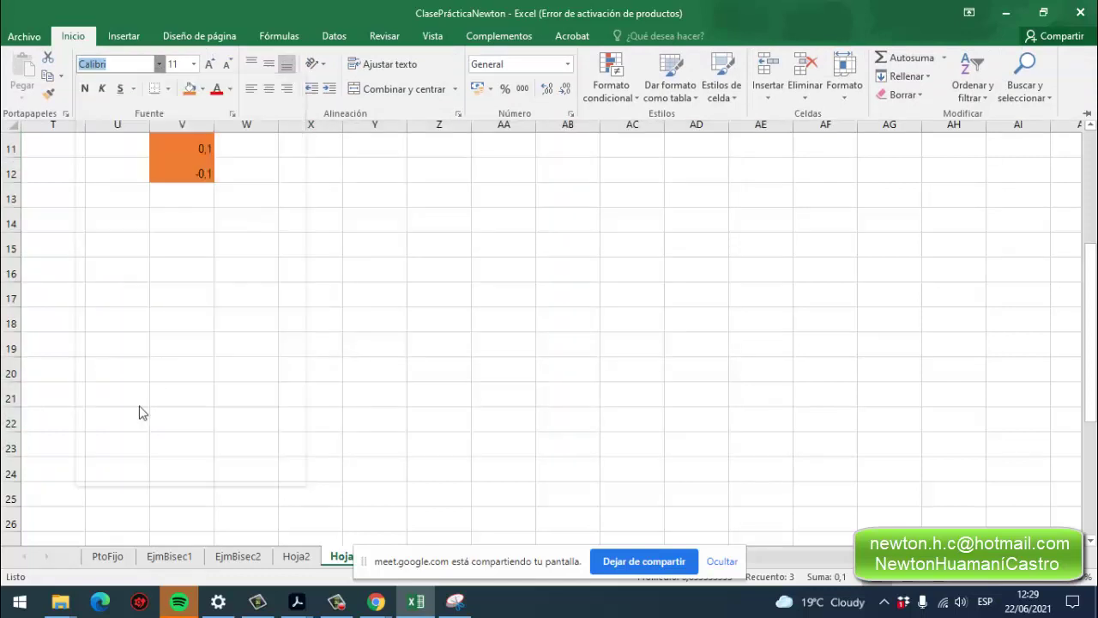
{"action": "key", "text": "Escape"}
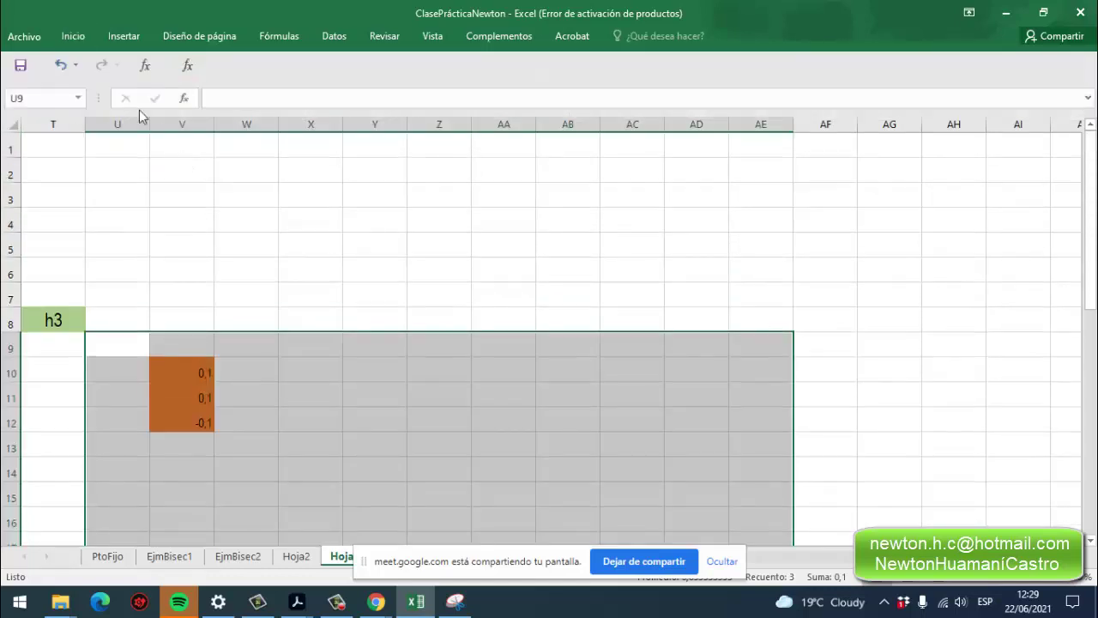
{"action": "left_click", "coordinate": [75, 37]}
{"action": "left_click", "coordinate": [195, 65]}
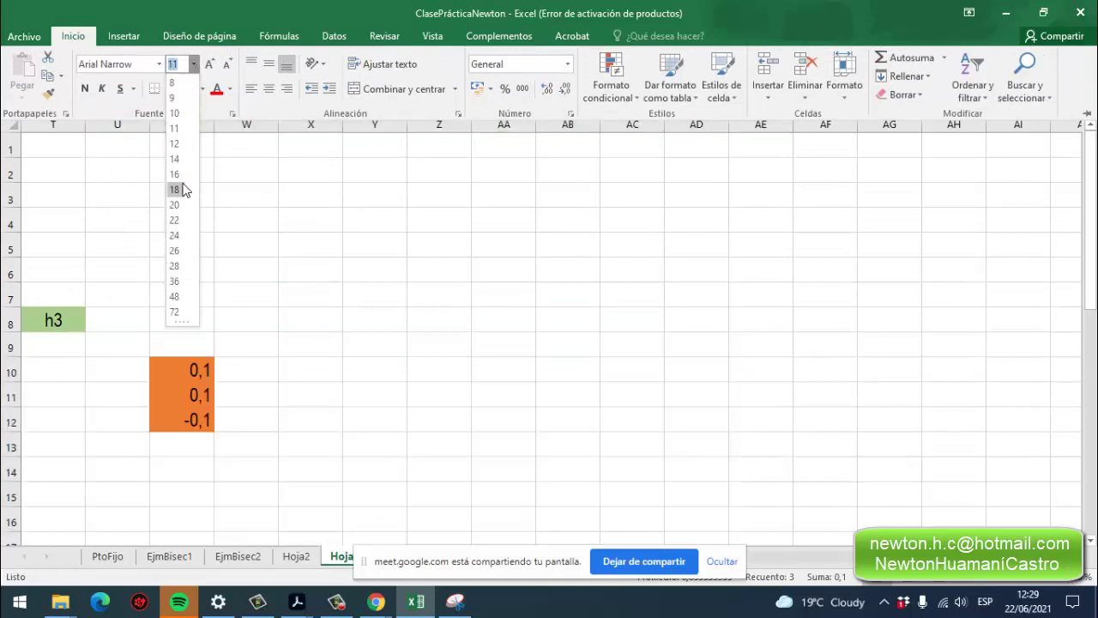
{"action": "left_click", "coordinate": [218, 223]}
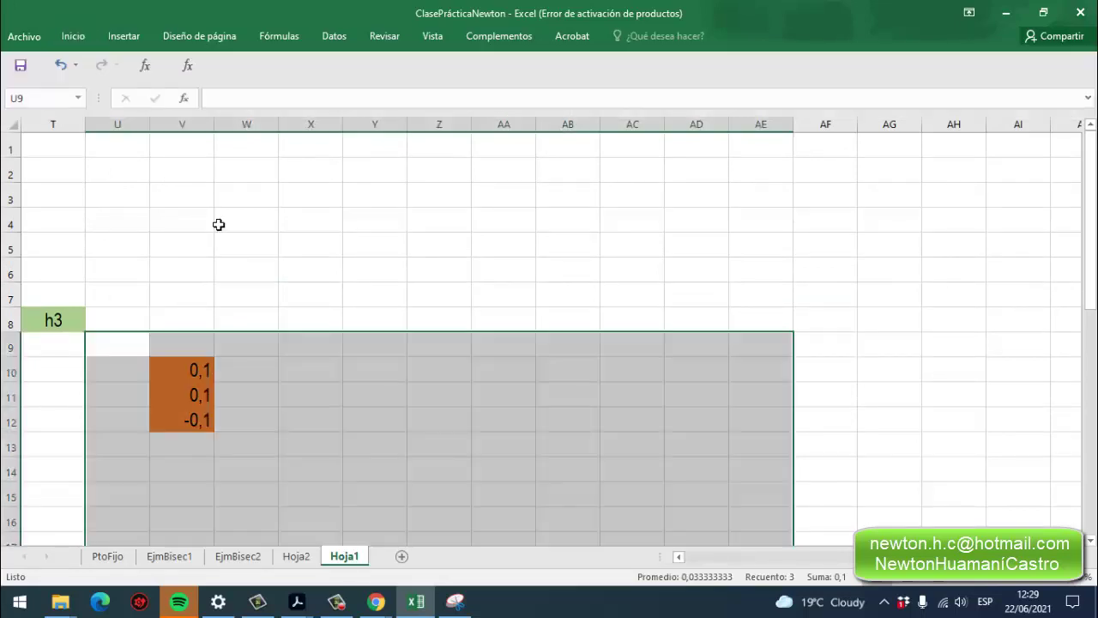
{"action": "scroll", "coordinate": [240, 258], "scroll_direction": "down", "scroll_amount": 2}
{"action": "left_click", "coordinate": [226, 292]}
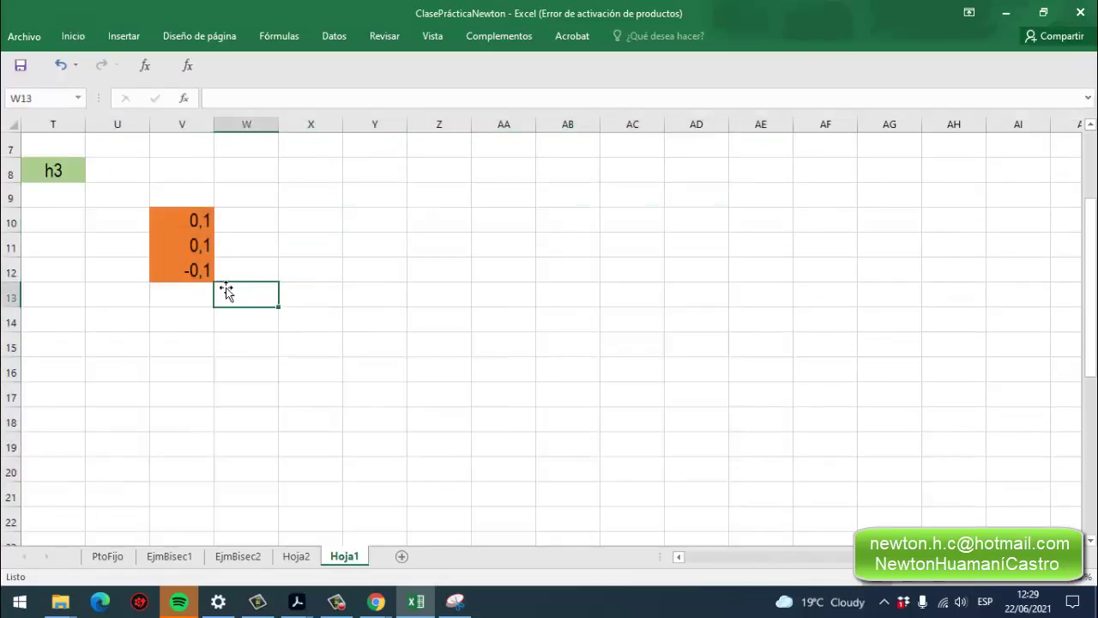
{"action": "left_click", "coordinate": [169, 202]}
{"action": "double_click", "coordinate": [169, 200]}
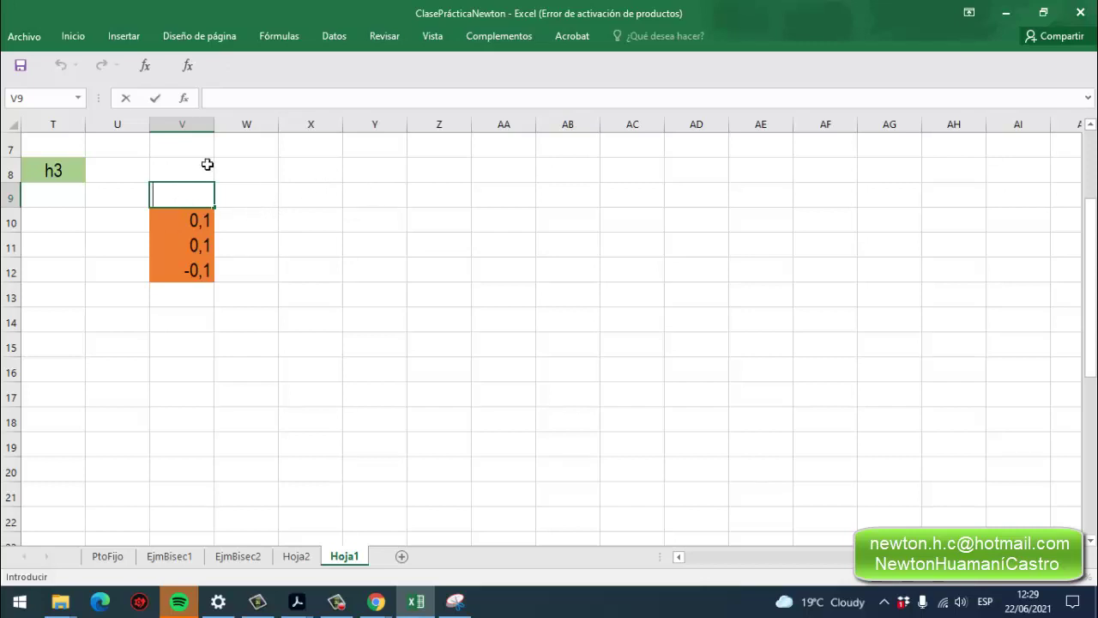
{"action": "left_click", "coordinate": [75, 40]}
{"action": "left_click", "coordinate": [118, 39]}
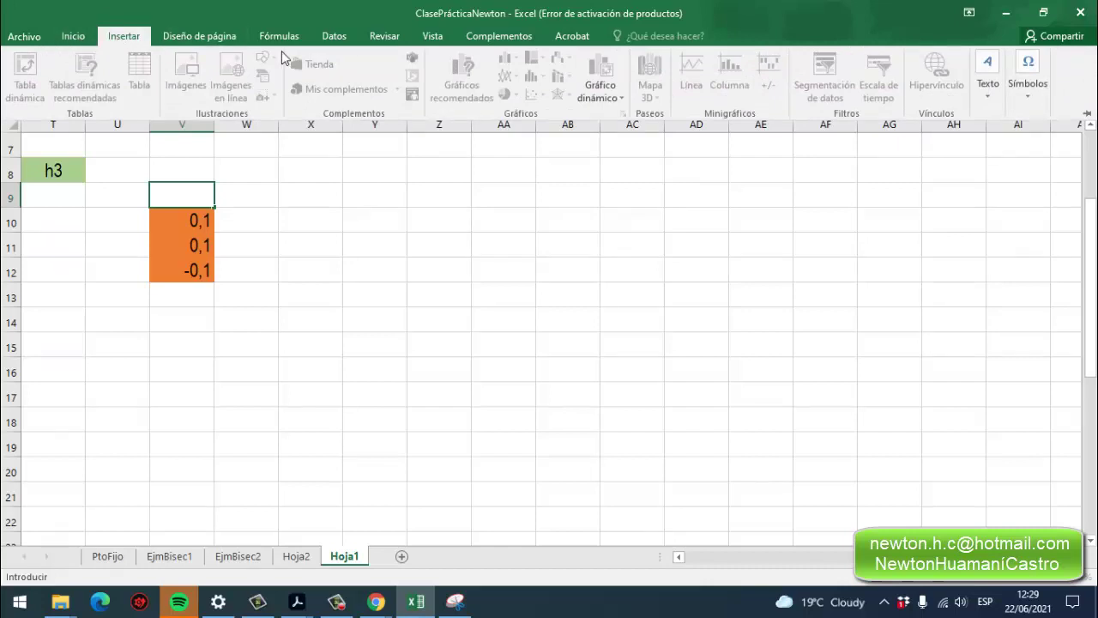
{"action": "left_click", "coordinate": [371, 296]}
Draw a rectangle across columns W to AB around rows 8 and 9 and enter the text "Matriz Jacobiana" in it.
{"action": "left_click", "coordinate": [314, 196]}
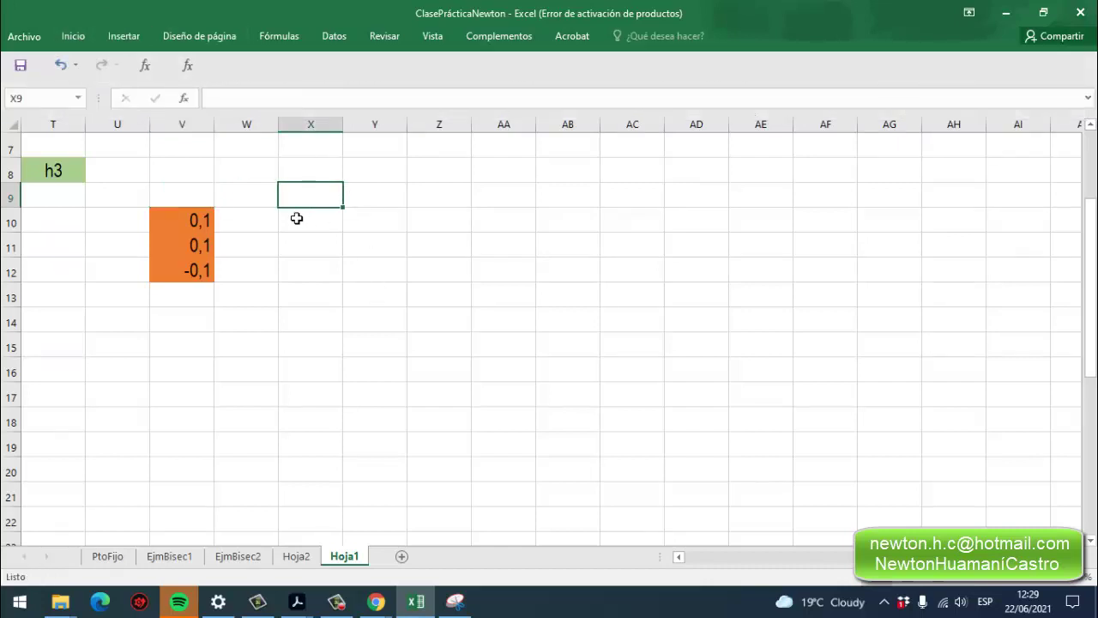
{"action": "left_click", "coordinate": [117, 35]}
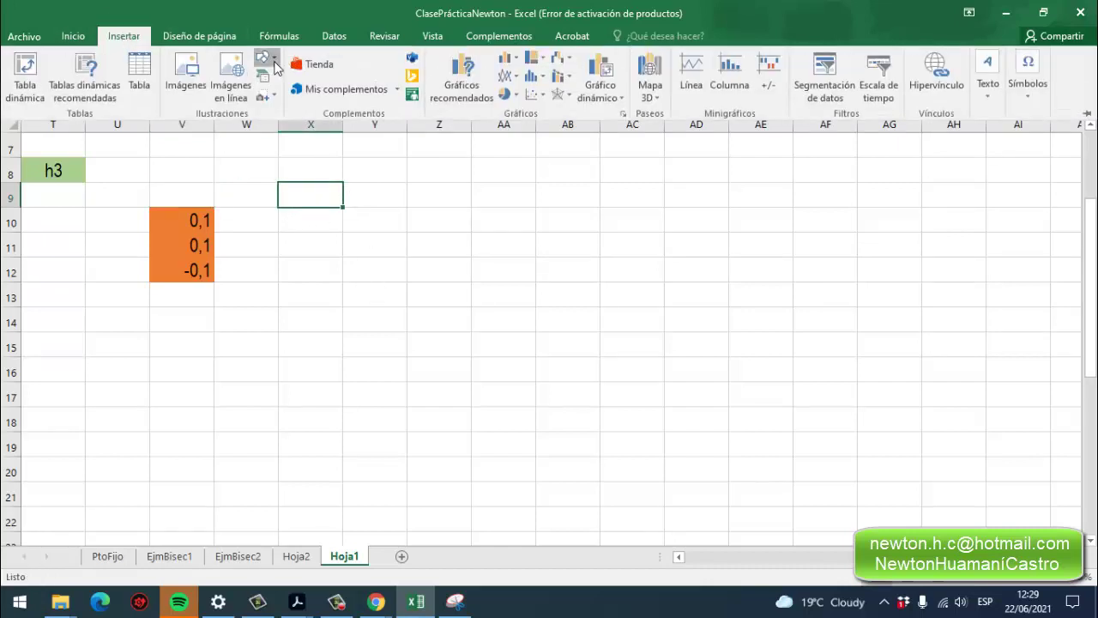
{"action": "left_click", "coordinate": [264, 58]}
{"action": "left_click", "coordinate": [314, 95]}
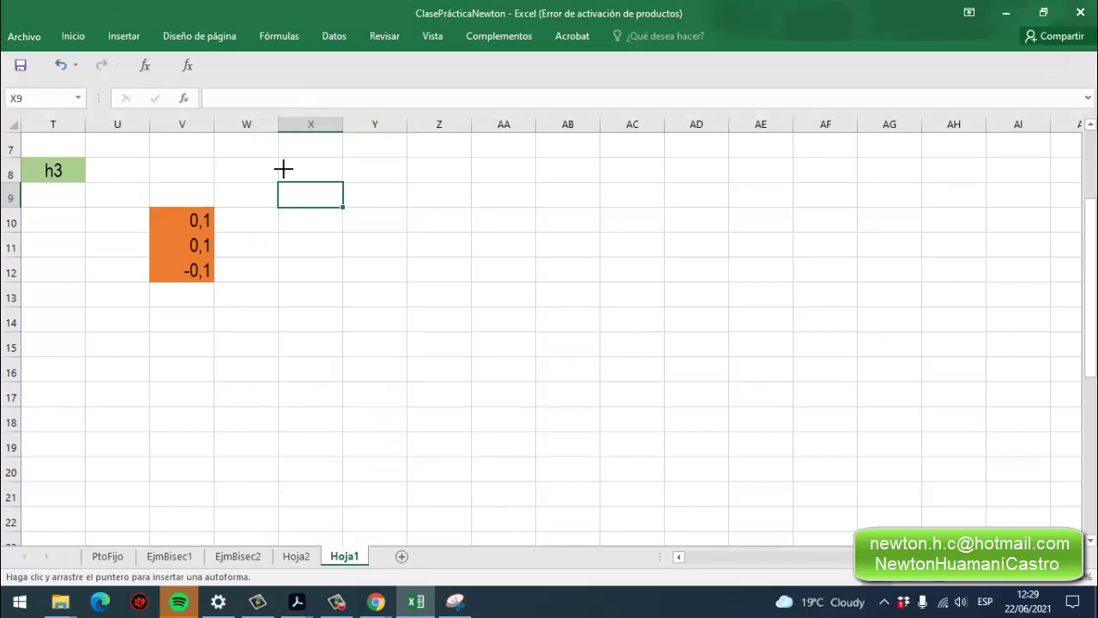
{"action": "mouse_move", "coordinate": [270, 155]}
{"action": "left_mouse_down"}
{"action": "mouse_move", "coordinate": [512, 218]}
{"action": "mouse_move", "coordinate": [603, 221]}
{"action": "mouse_move", "coordinate": [591, 209]}
{"action": "left_mouse_up"}
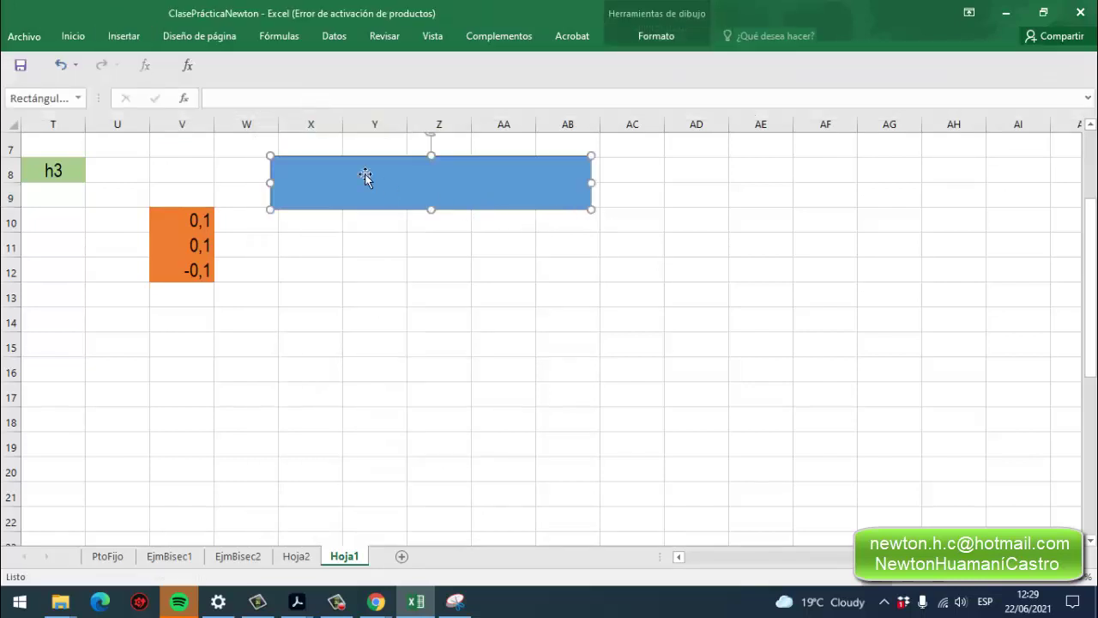
{"action": "type", "text": "Matriz  Jacobiana"}
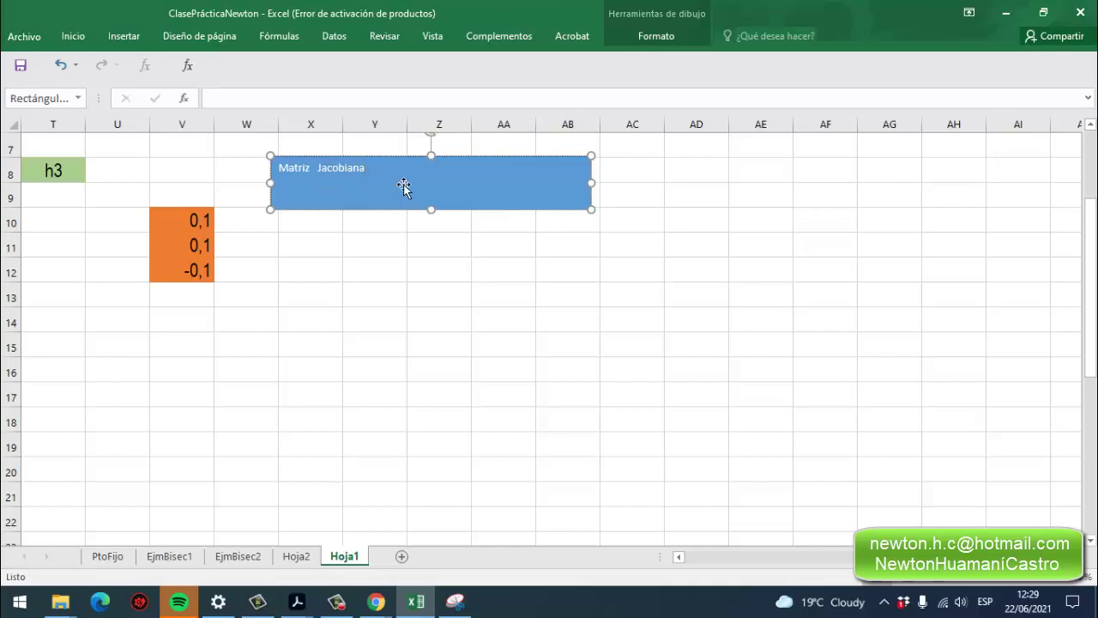
Format the rectangle's "Matriz Jacobiana" text in Arial Narrow at font size 24.
{"action": "left_click_drag", "start_coordinate": [370, 171], "coordinate": [279, 168]}
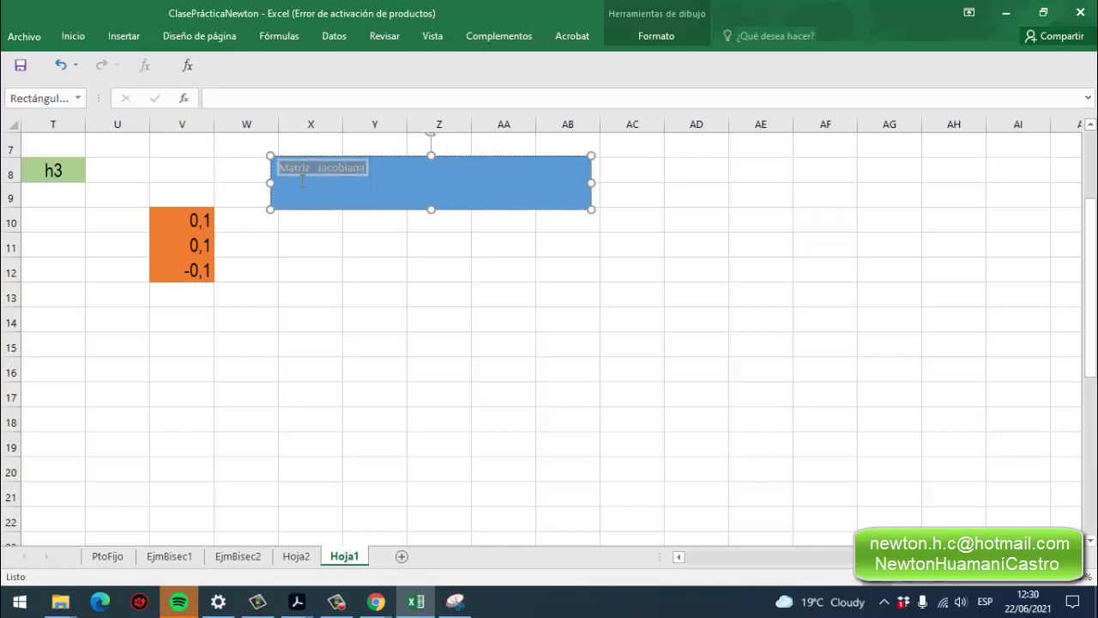
{"action": "left_click", "coordinate": [339, 130]}
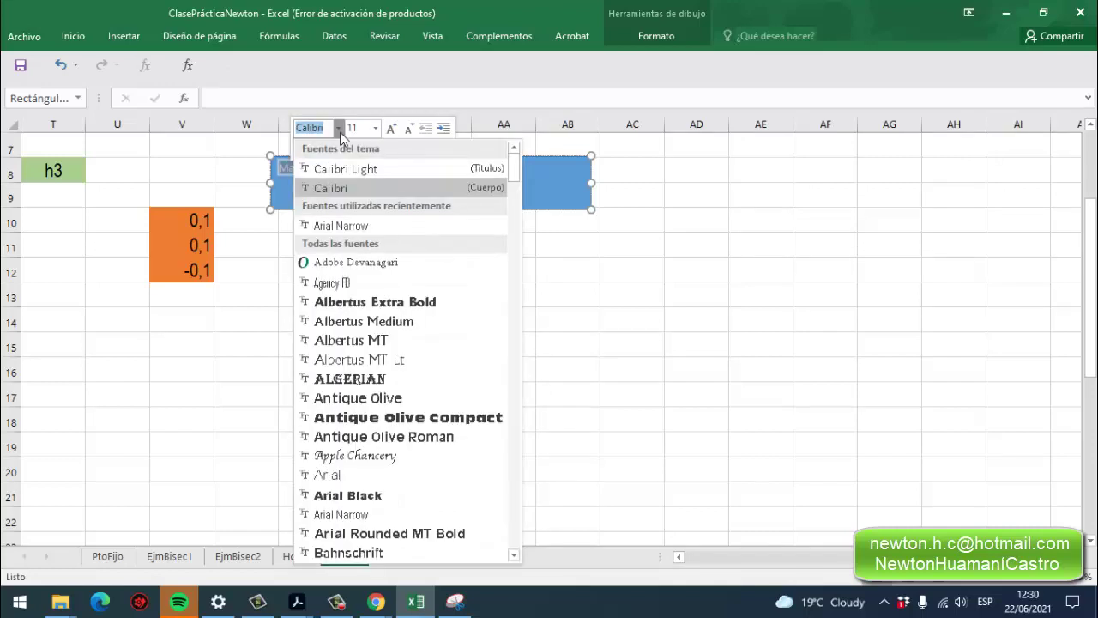
{"action": "left_click", "coordinate": [343, 514]}
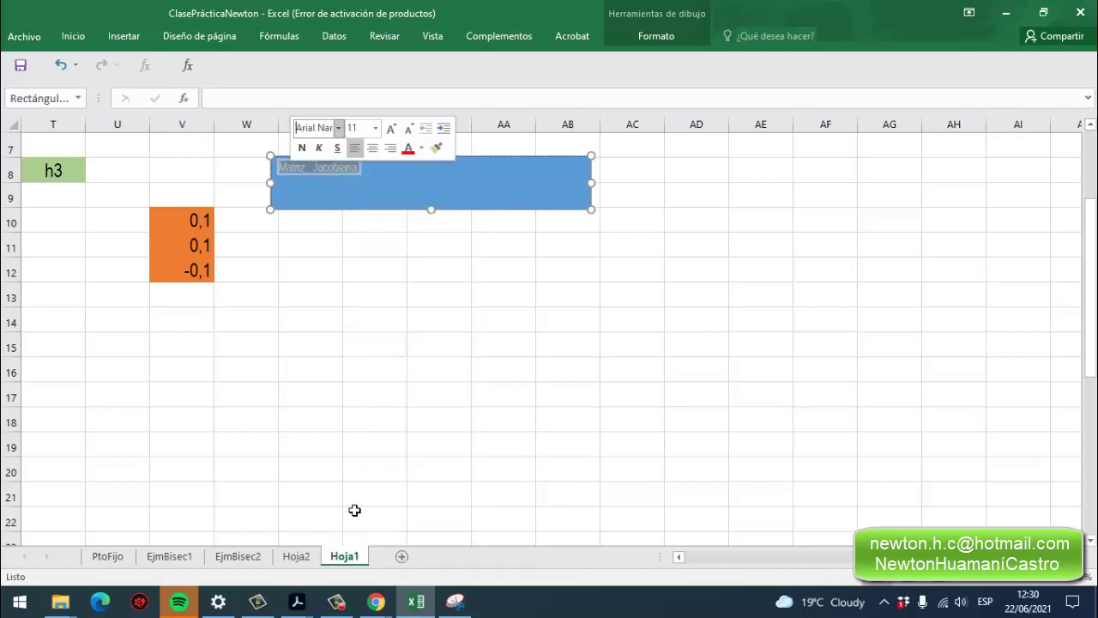
{"action": "left_click", "coordinate": [376, 129]}
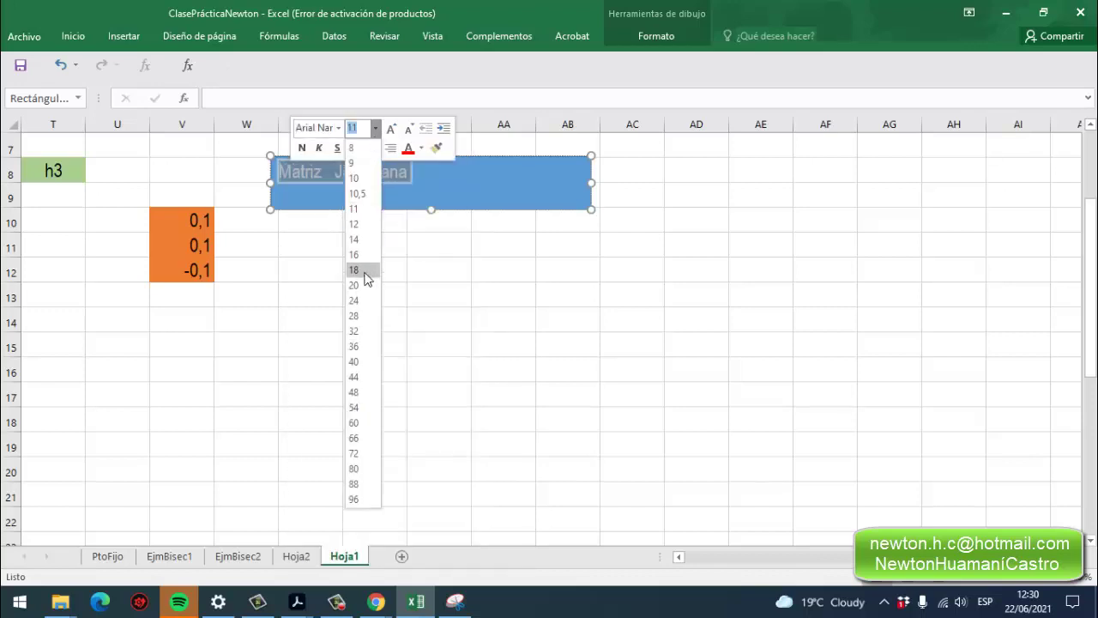
{"action": "left_click", "coordinate": [360, 299]}
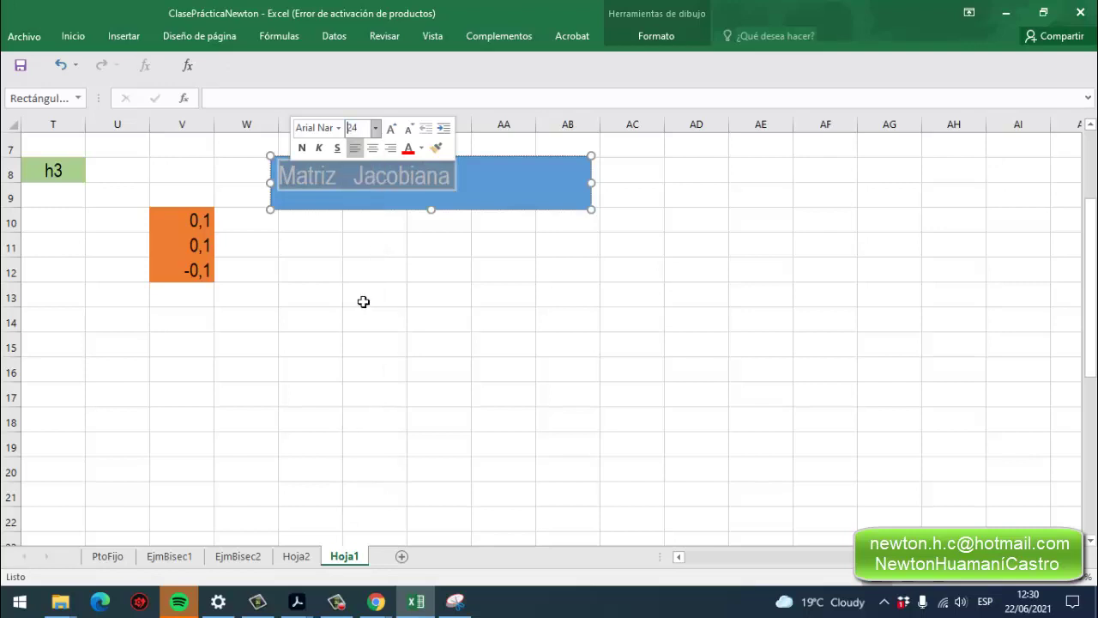
Shrink the "Matriz Jacobiana" rectangle to fit its text and place it directly above cells W10:Y10.
{"action": "left_click_drag", "start_coordinate": [599, 189], "coordinate": [467, 188]}
{"action": "left_click_drag", "start_coordinate": [349, 167], "coordinate": [300, 175]}
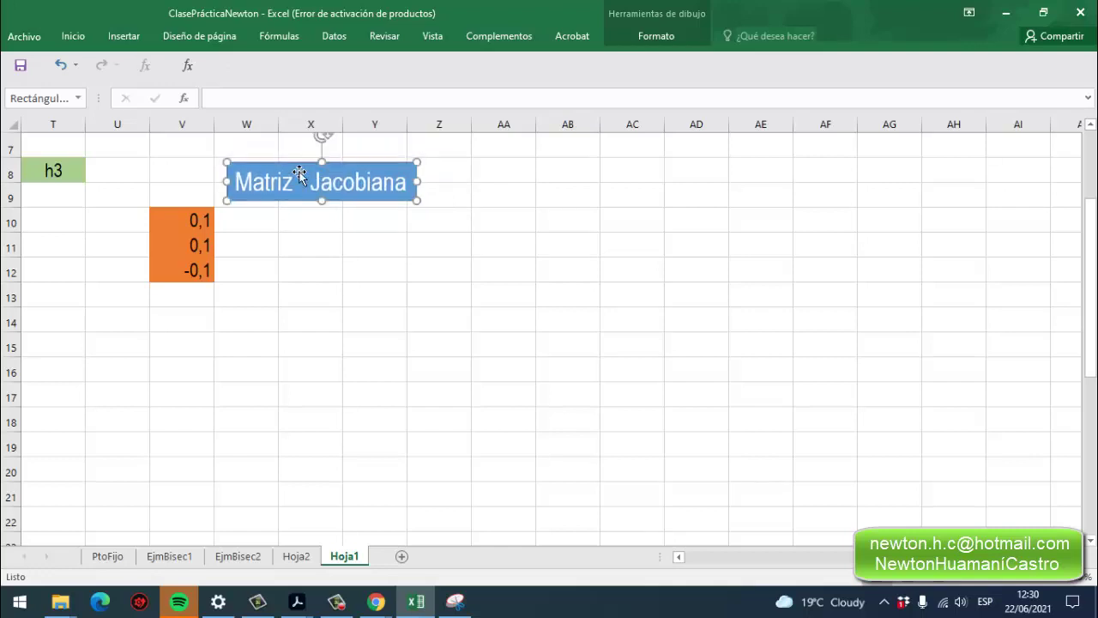
{"action": "left_click", "coordinate": [261, 228]}
{"action": "left_click", "coordinate": [307, 229]}
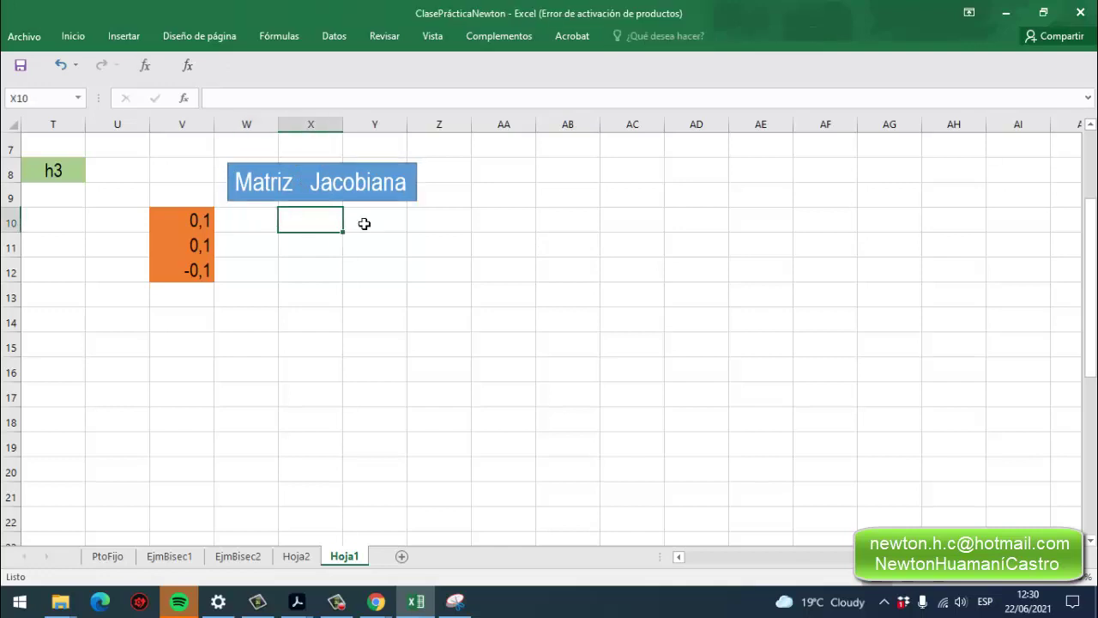
{"action": "left_click", "coordinate": [363, 223]}
{"action": "left_click", "coordinate": [267, 221]}
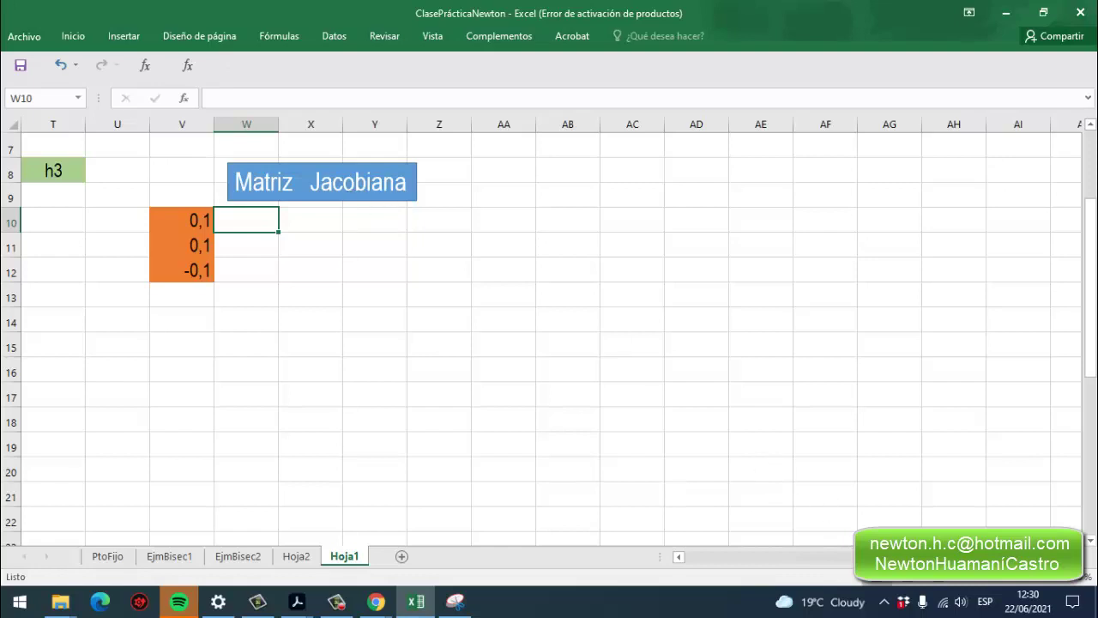
Move the Jacobian formula picture J(x1, x2, x3) below the orange vector, over about columns S to Z starting at row 14.
{"action": "scroll", "coordinate": [802, 538], "scroll_direction": "left", "scroll_amount": 6}
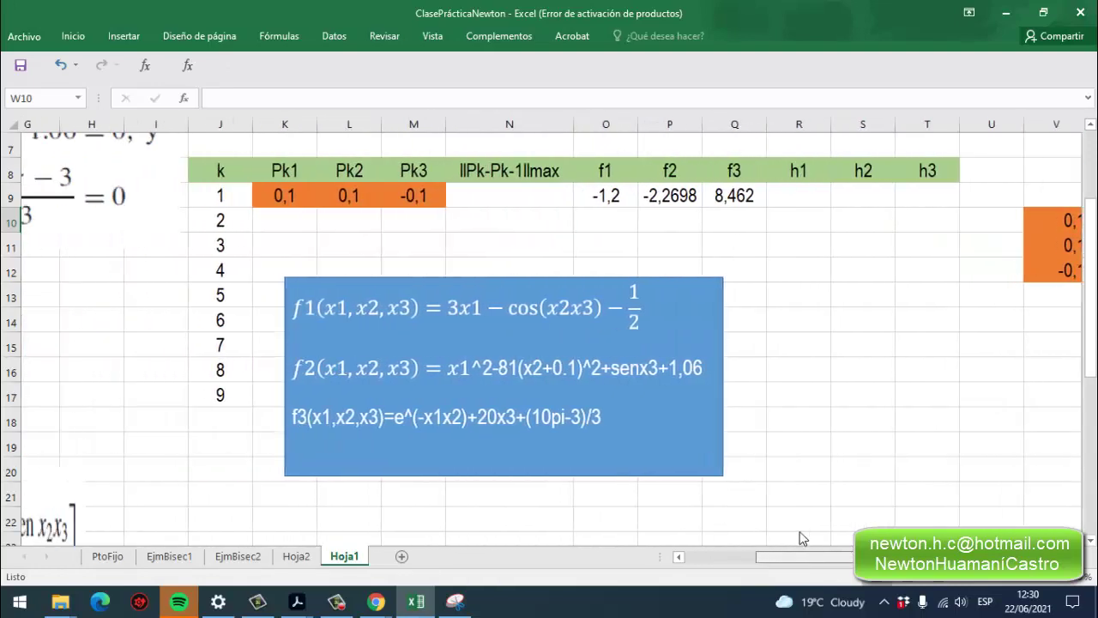
{"action": "scroll", "coordinate": [762, 524], "scroll_direction": "left", "scroll_amount": 6}
{"action": "scroll", "coordinate": [538, 385], "scroll_direction": "down", "scroll_amount": 3}
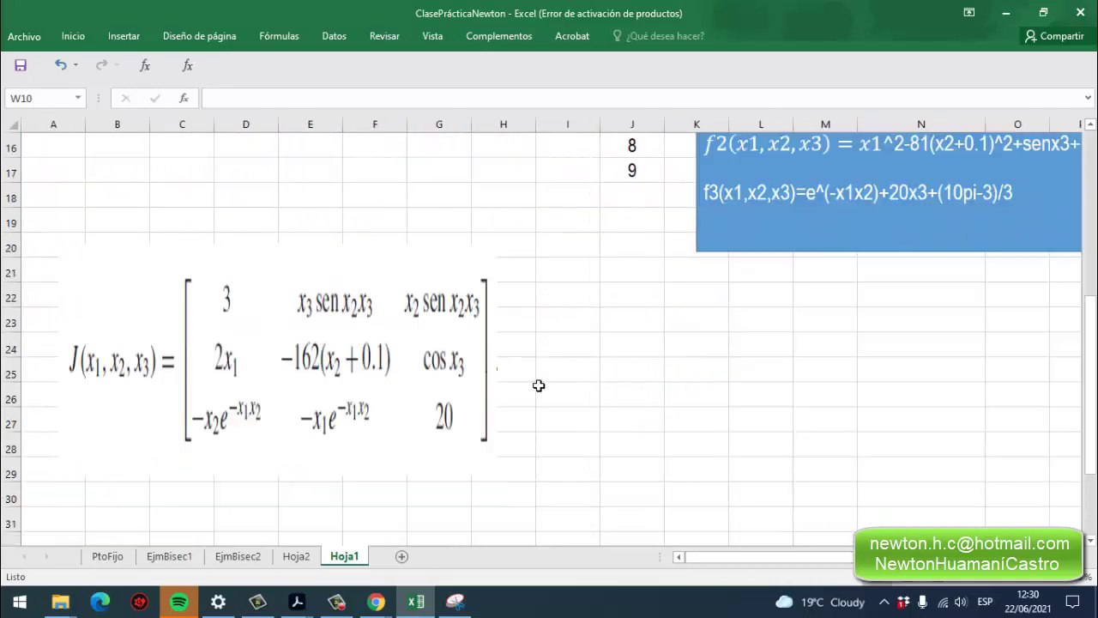
{"action": "scroll", "coordinate": [538, 385], "scroll_direction": "down", "scroll_amount": 1}
{"action": "left_click", "coordinate": [302, 288]}
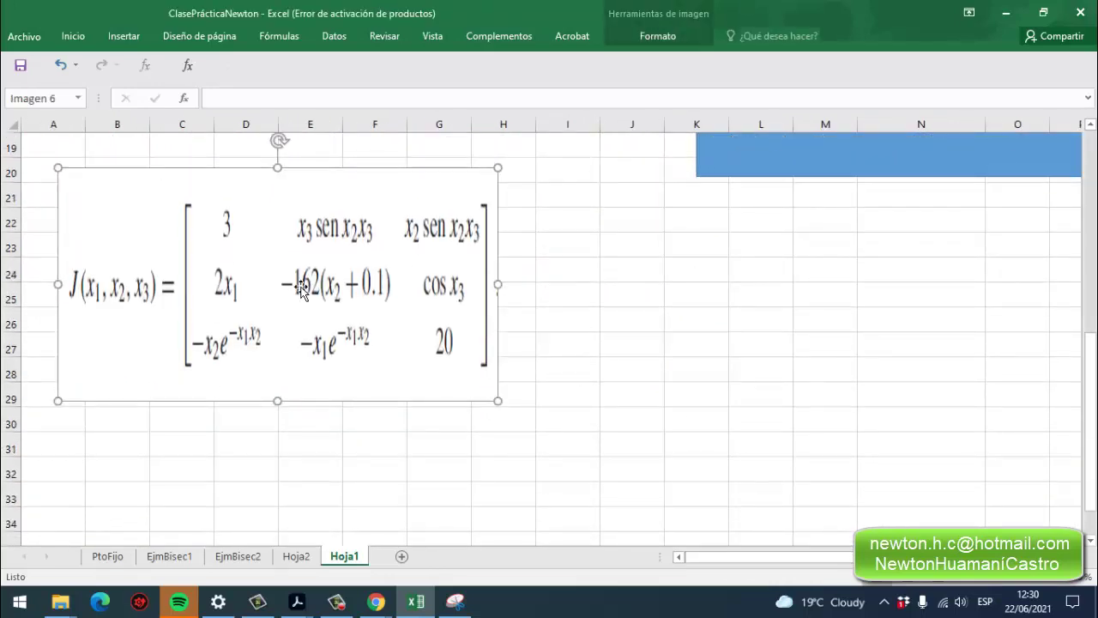
{"action": "left_click_drag", "start_coordinate": [253, 249], "coordinate": [633, 306]}
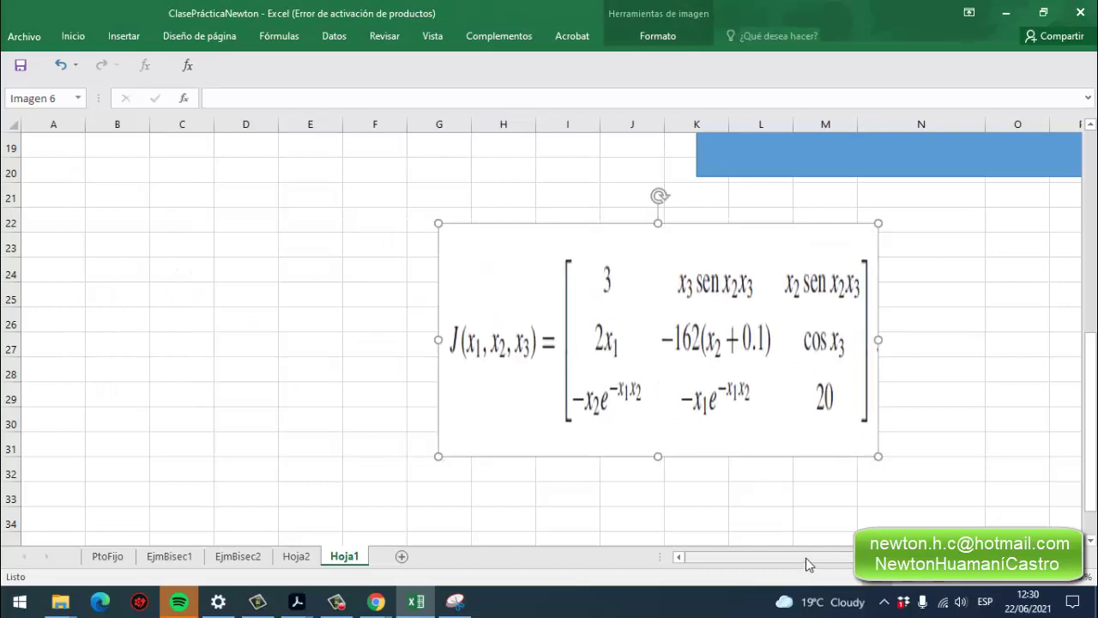
{"action": "left_click_drag", "start_coordinate": [810, 557], "coordinate": [832, 556]}
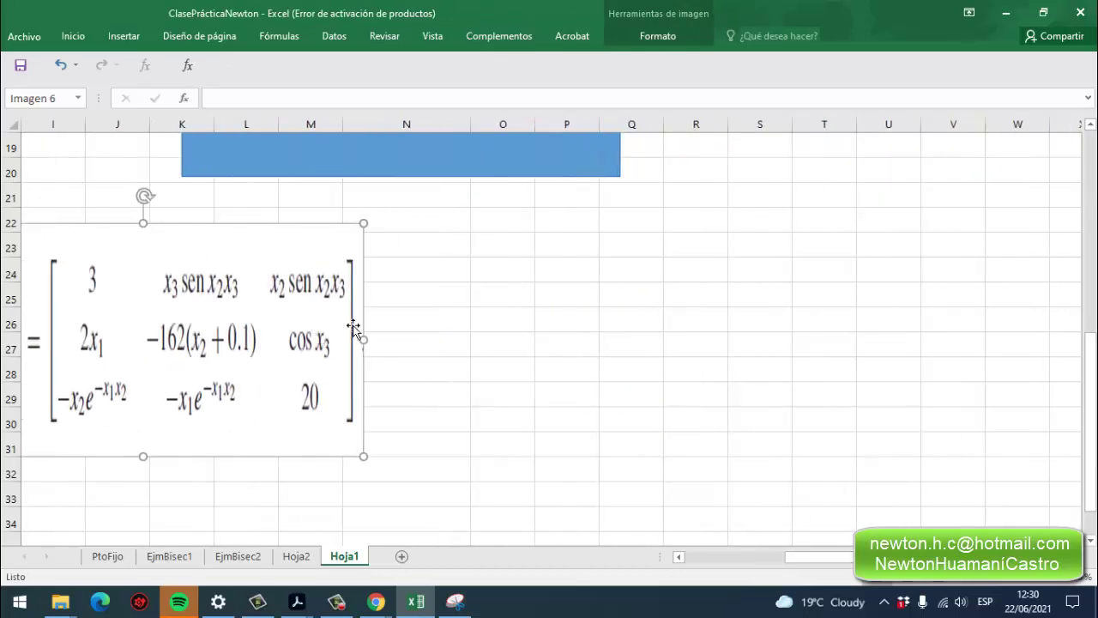
{"action": "left_click_drag", "start_coordinate": [191, 292], "coordinate": [609, 253]}
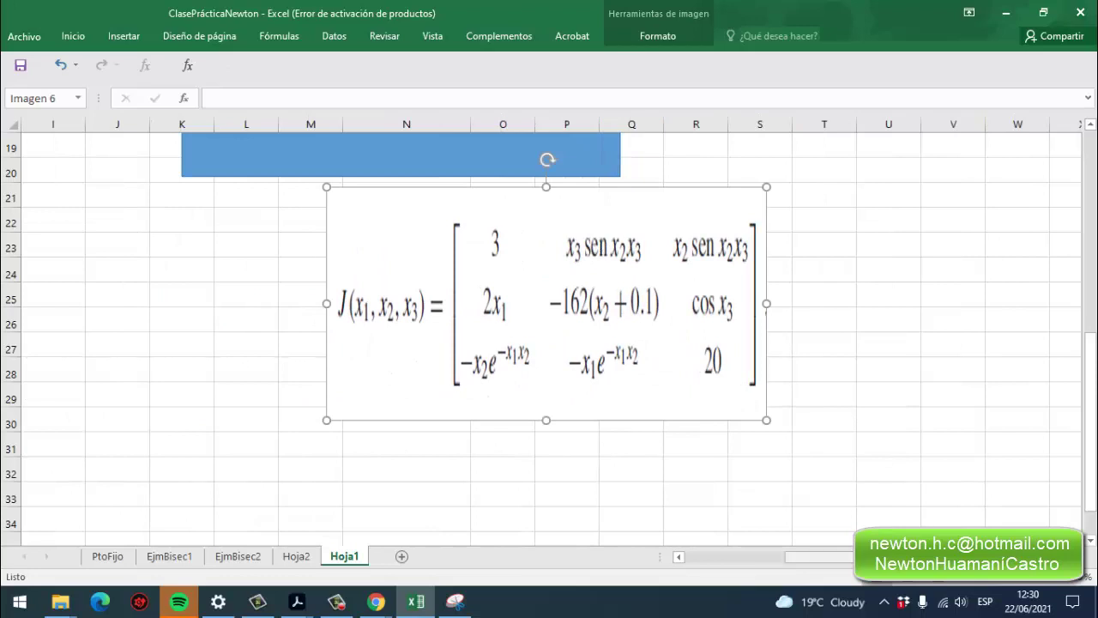
{"action": "left_click_drag", "start_coordinate": [828, 557], "coordinate": [911, 556]}
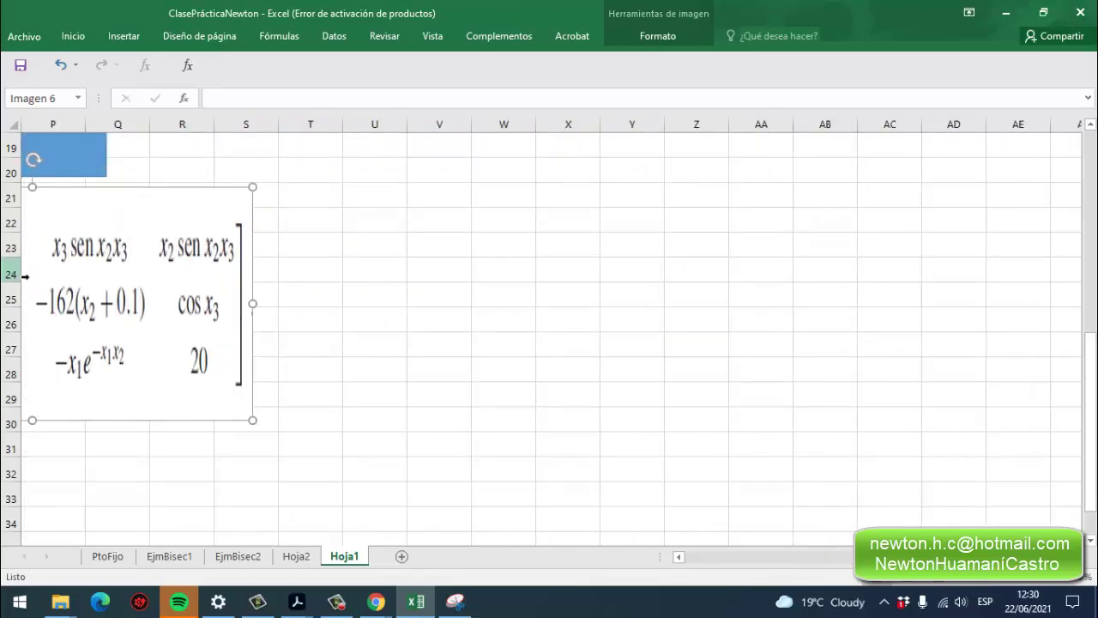
{"action": "left_click_drag", "start_coordinate": [94, 296], "coordinate": [386, 289]}
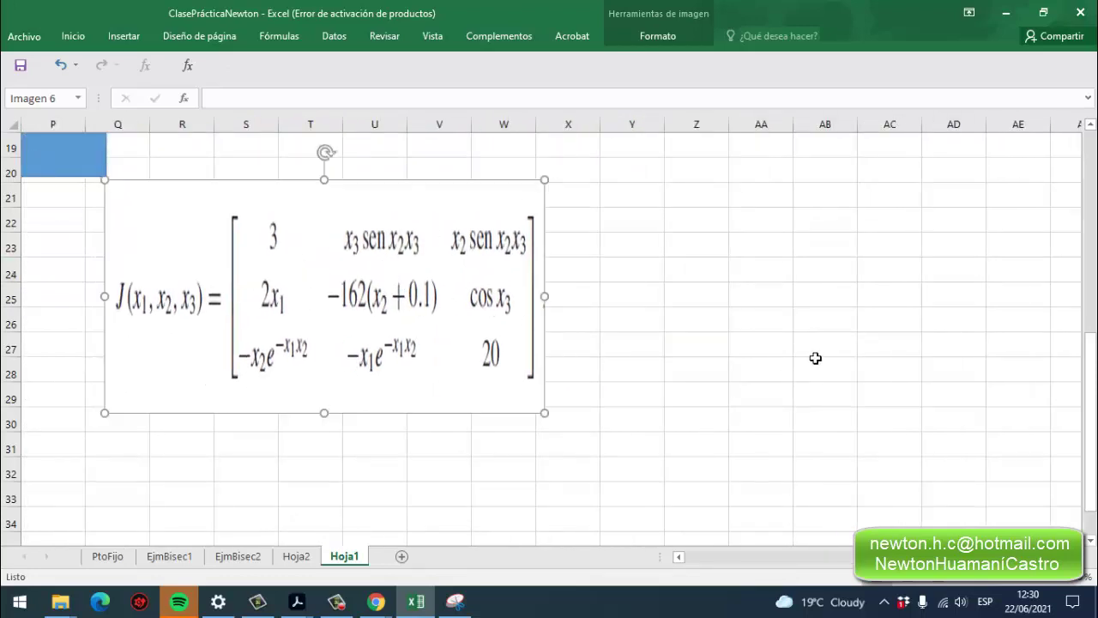
{"action": "left_click", "coordinate": [1091, 124]}
{"action": "left_click", "coordinate": [1089, 125]}
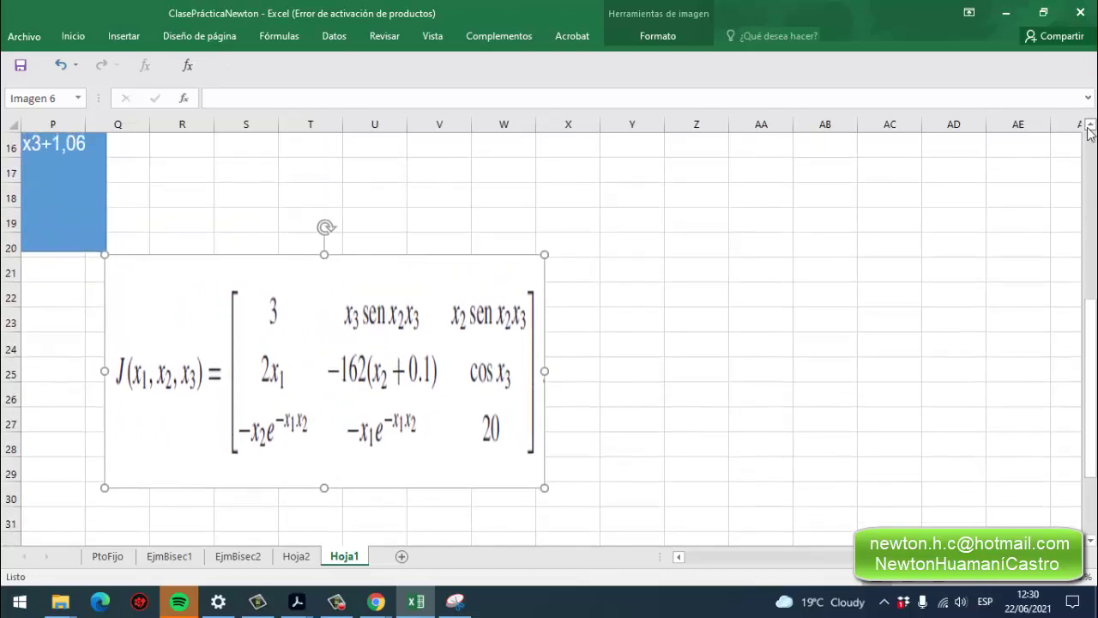
{"action": "left_click_drag", "start_coordinate": [435, 321], "coordinate": [589, 204]}
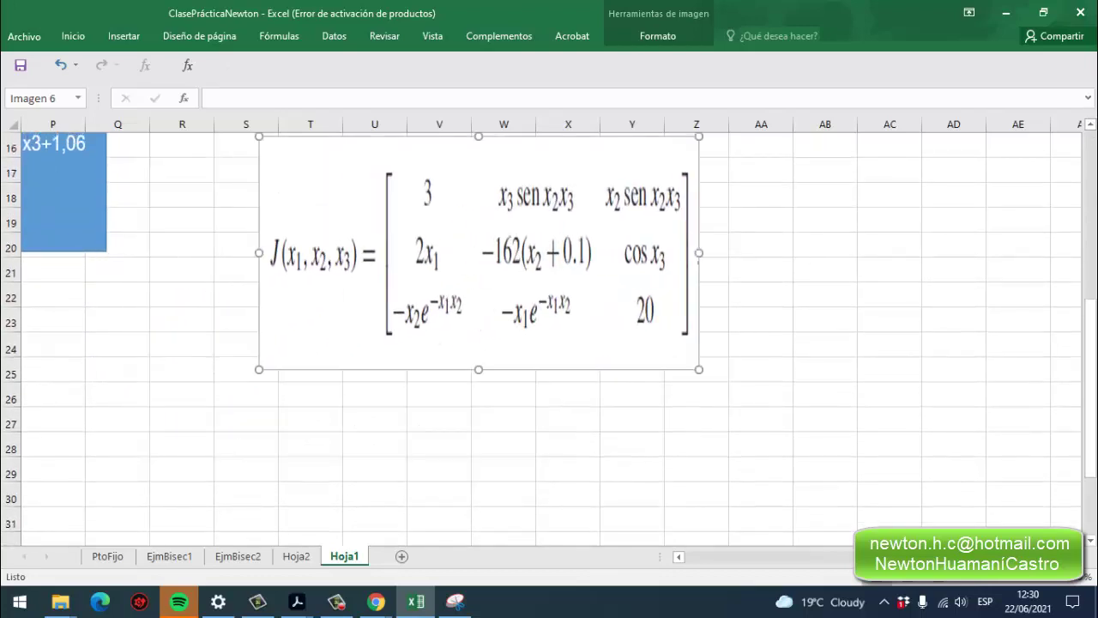
{"action": "scroll", "coordinate": [1092, 128], "scroll_direction": "up", "scroll_amount": 3}
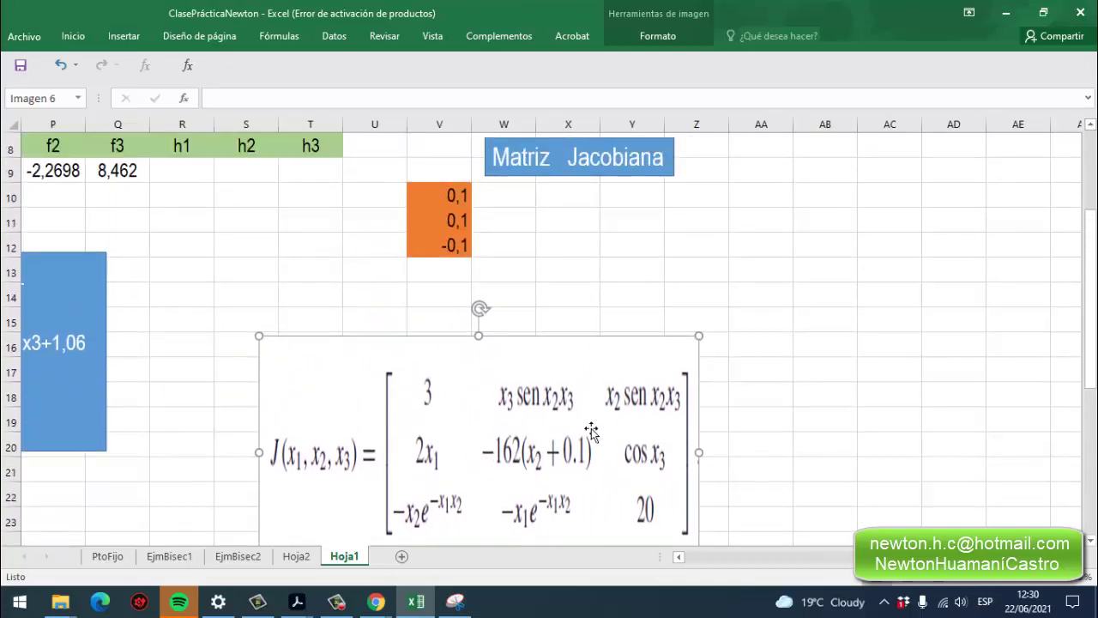
{"action": "left_click_drag", "start_coordinate": [519, 415], "coordinate": [509, 376]}
Enter 3 in W10 as the first element of the Jacobian matrix.
{"action": "left_click", "coordinate": [512, 203]}
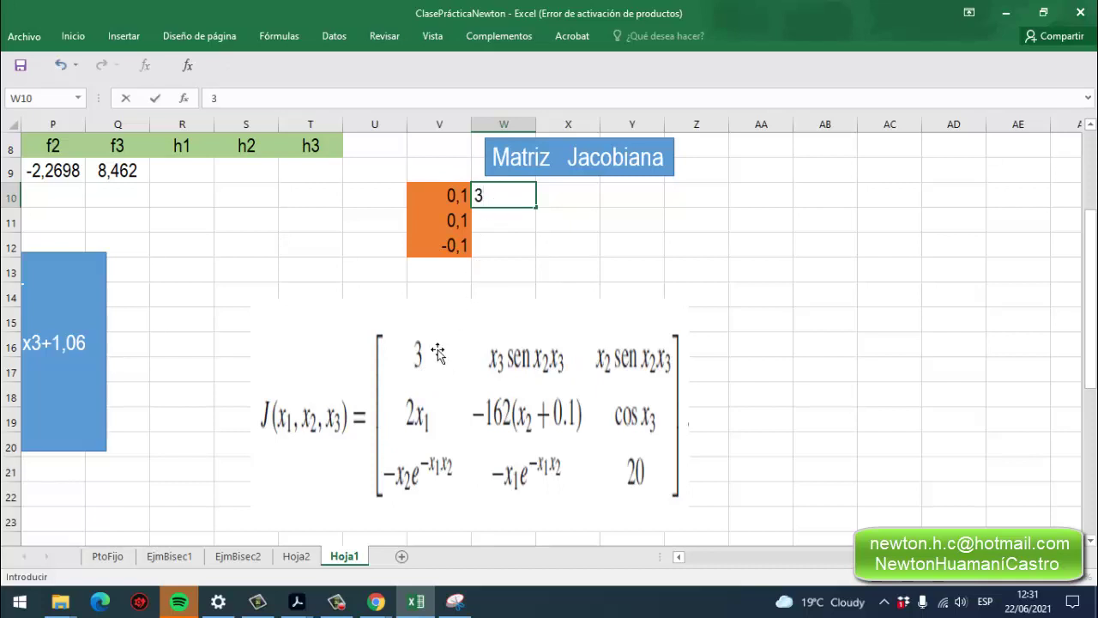
{"action": "key", "text": "Return"}
{"action": "left_click", "coordinate": [513, 204]}
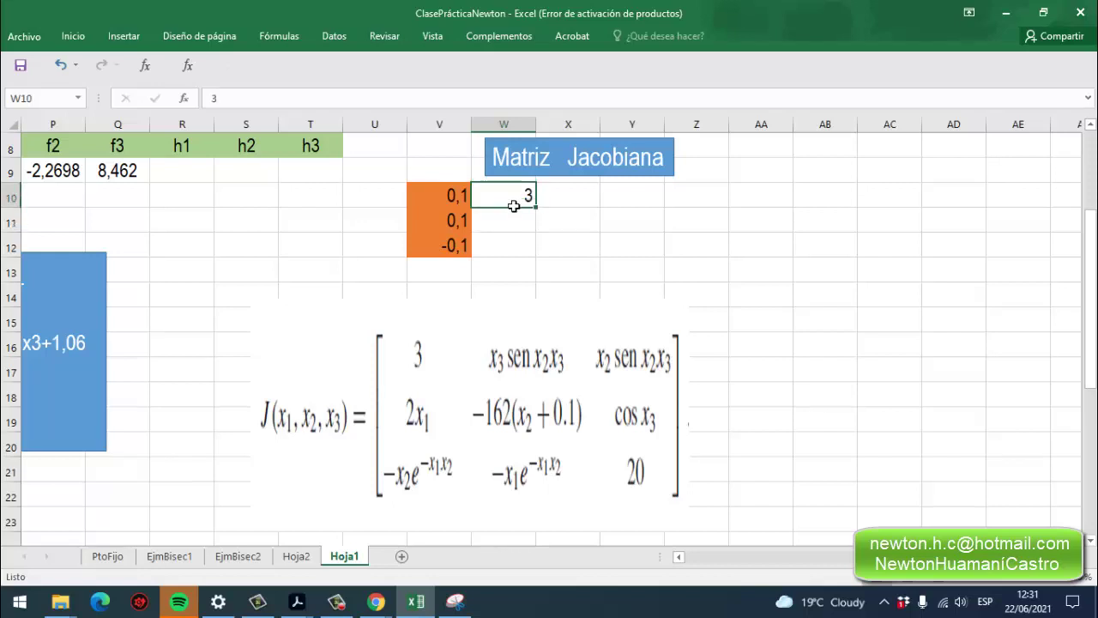
Review the x1, x2 and x3 values in V10:V12 against the Jacobian formula picture.
{"action": "left_click", "coordinate": [455, 196]}
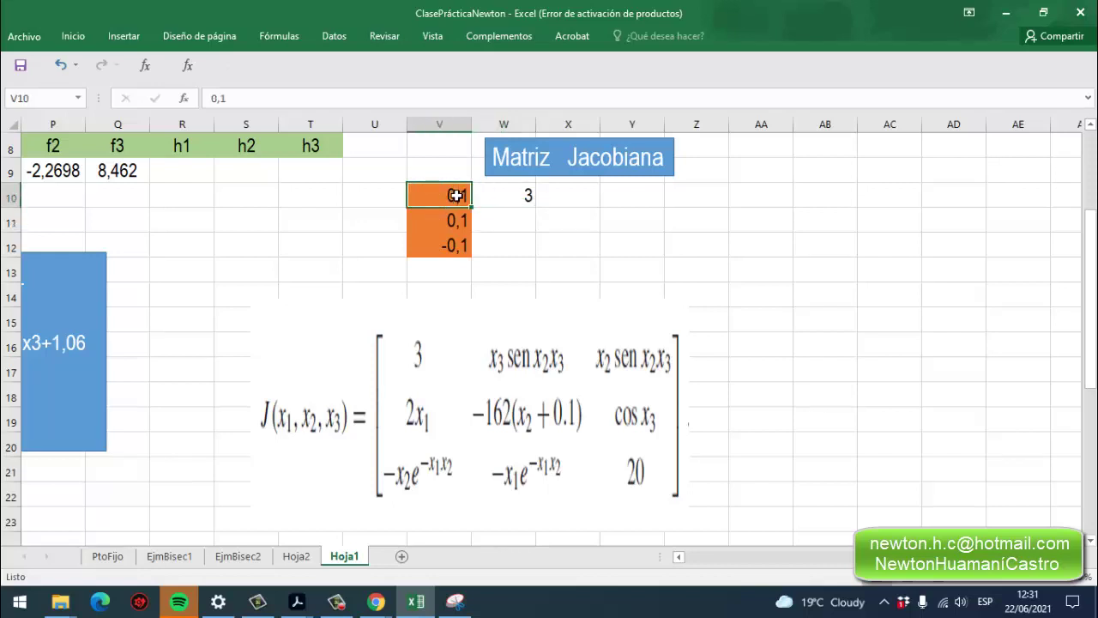
{"action": "left_click", "coordinate": [457, 221]}
{"action": "left_click", "coordinate": [455, 244]}
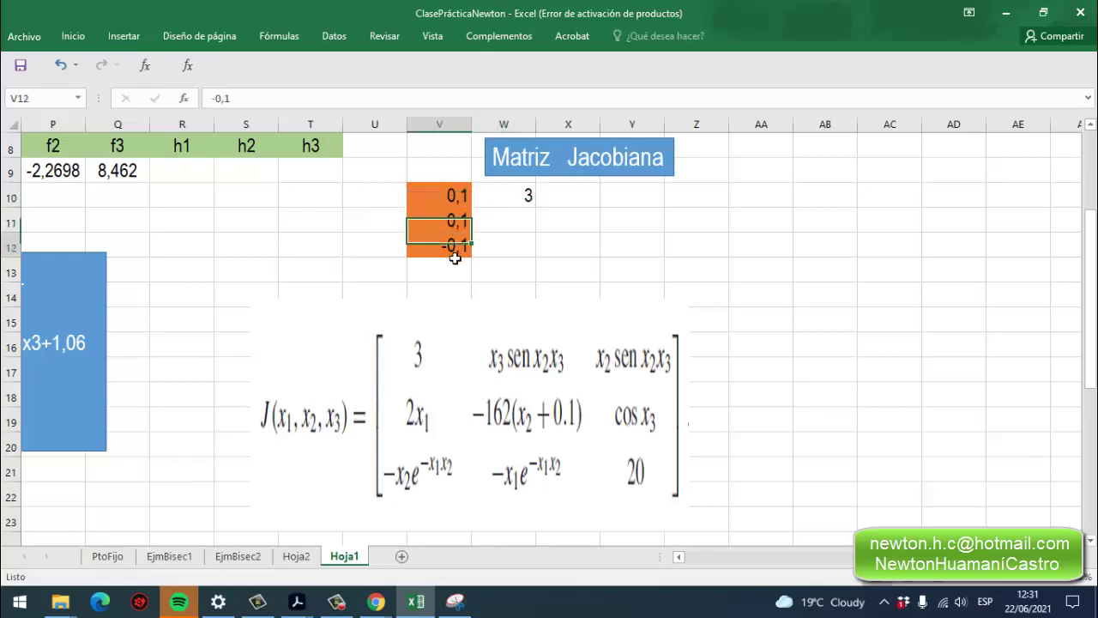
{"action": "left_click", "coordinate": [444, 201]}
{"action": "left_click", "coordinate": [447, 220]}
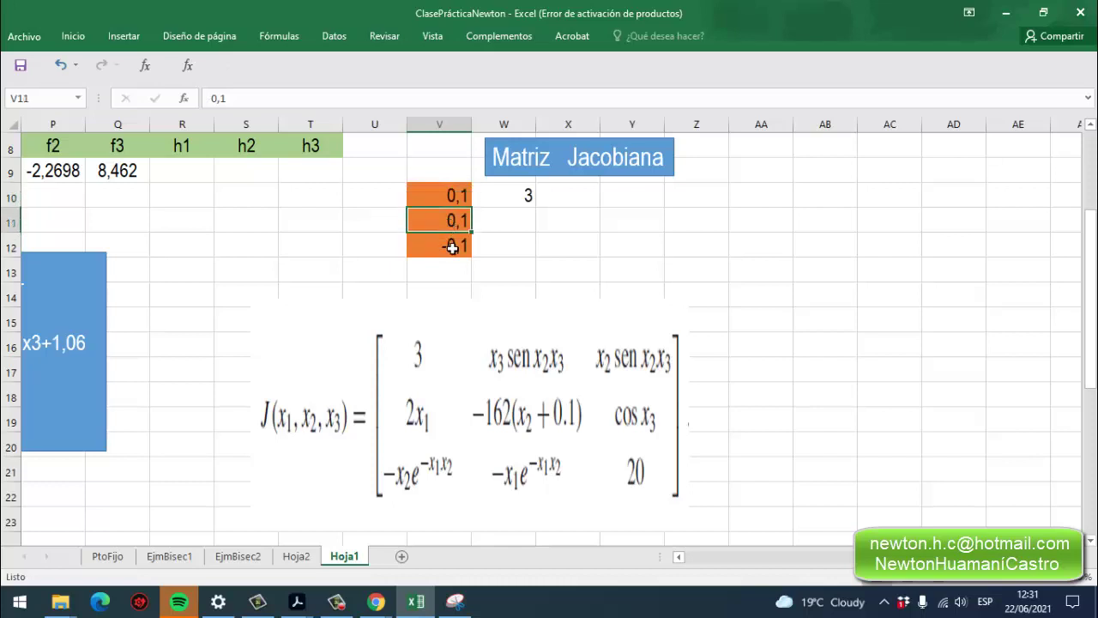
{"action": "left_click", "coordinate": [452, 246]}
{"action": "left_click", "coordinate": [450, 221]}
{"action": "left_click", "coordinate": [447, 199]}
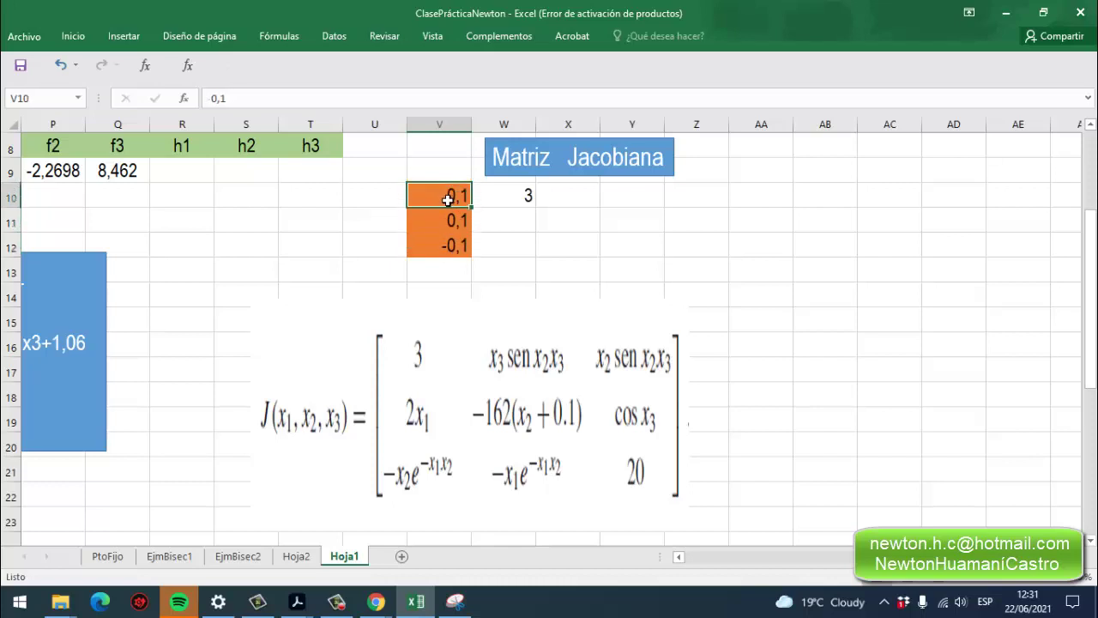
{"action": "left_click", "coordinate": [452, 221]}
{"action": "left_click", "coordinate": [452, 246]}
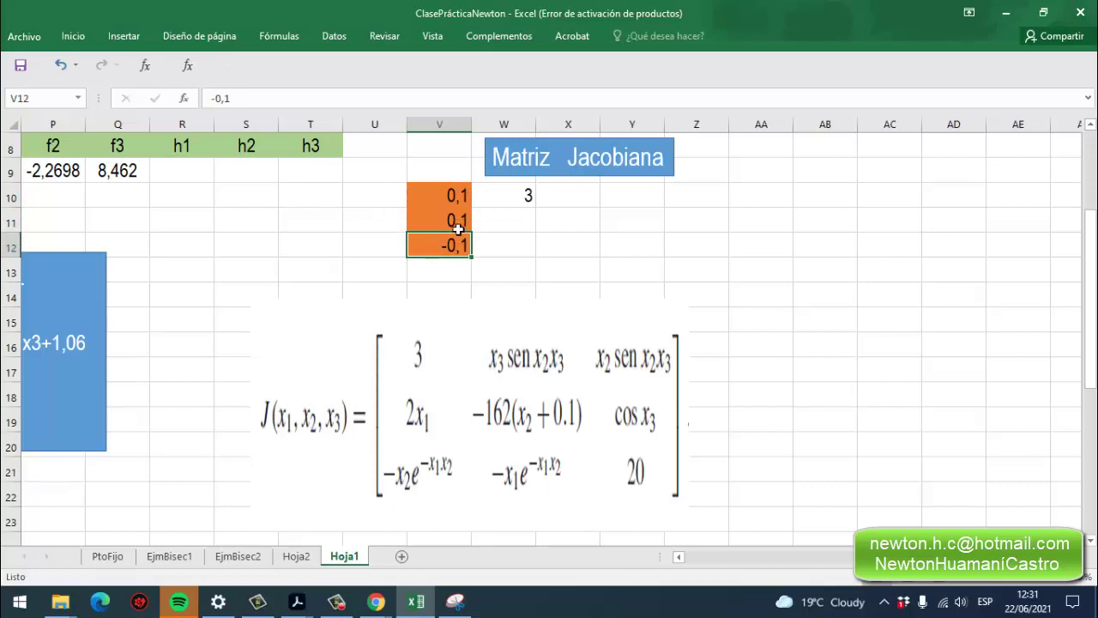
{"action": "left_click", "coordinate": [514, 205]}
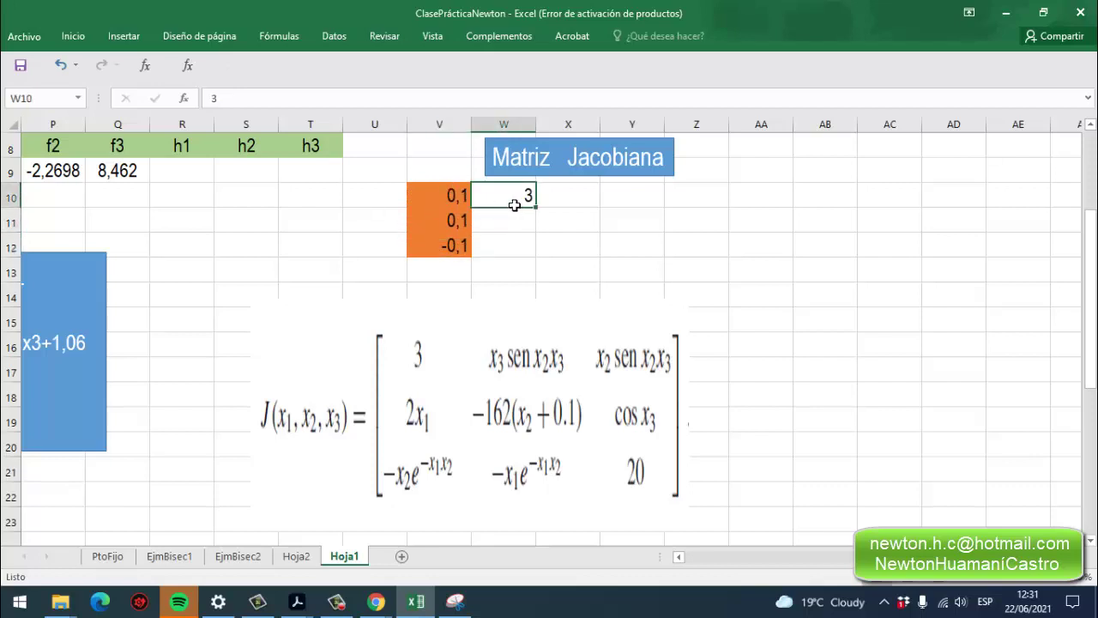
Center the contents of cells W10:Z12 both vertically and horizontally.
{"action": "left_click", "coordinate": [618, 220]}
{"action": "left_click_drag", "start_coordinate": [498, 197], "coordinate": [715, 257]}
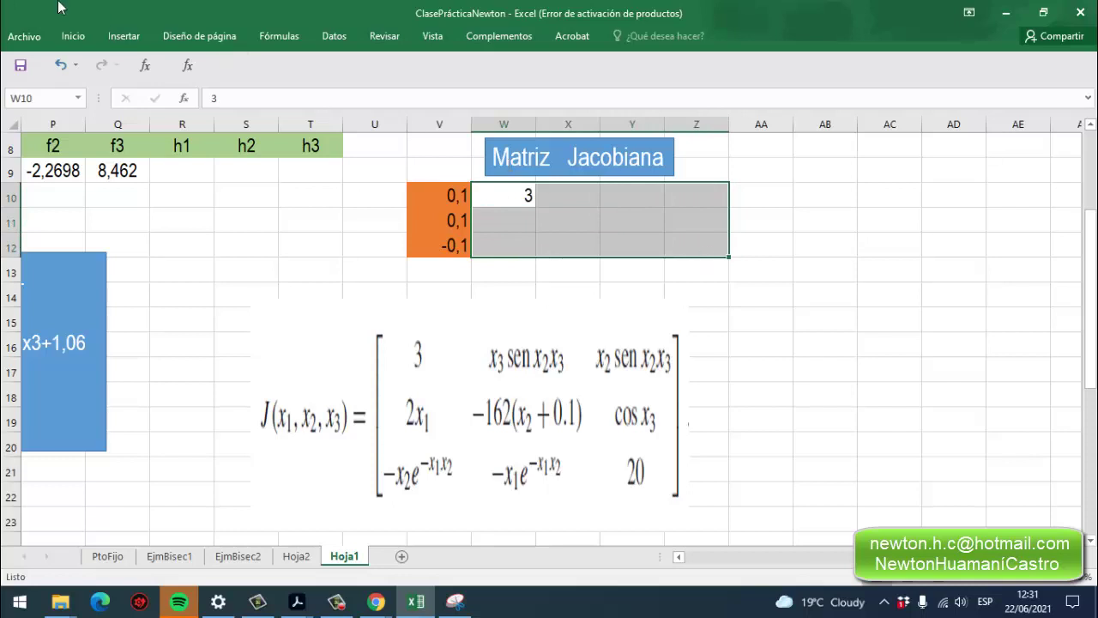
{"action": "left_click", "coordinate": [73, 36]}
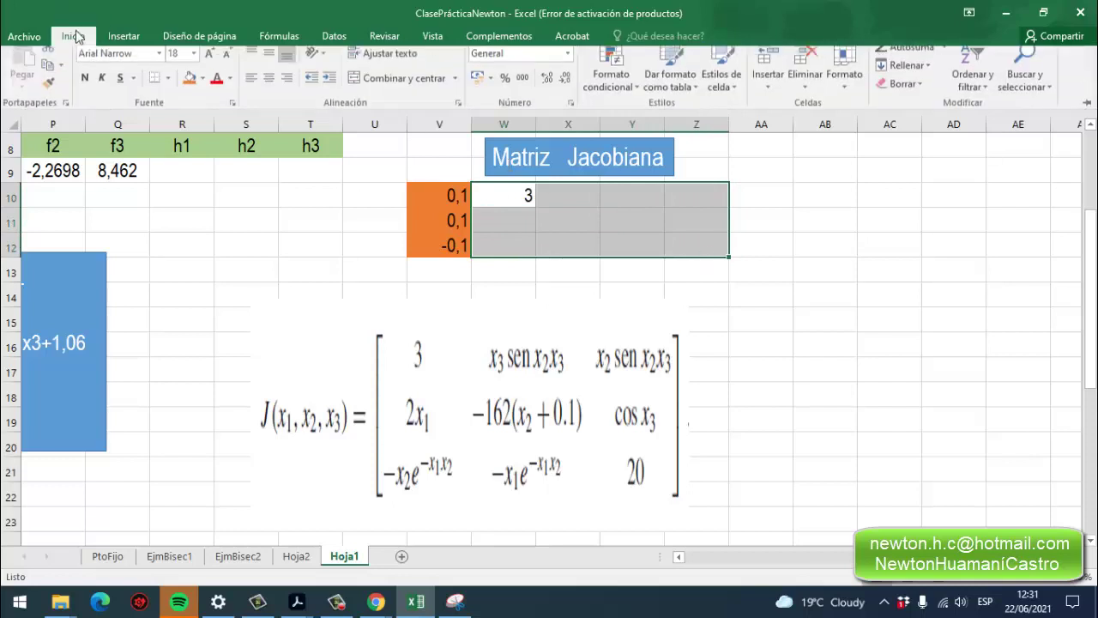
{"action": "left_click", "coordinate": [270, 66]}
{"action": "left_click", "coordinate": [268, 89]}
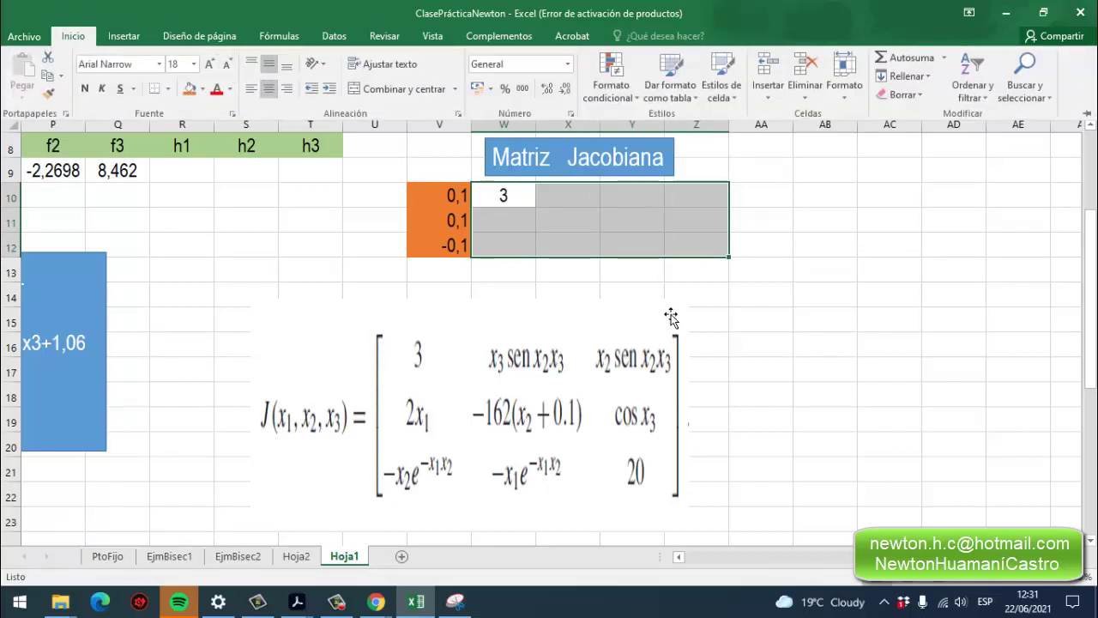
{"action": "left_click", "coordinate": [623, 273]}
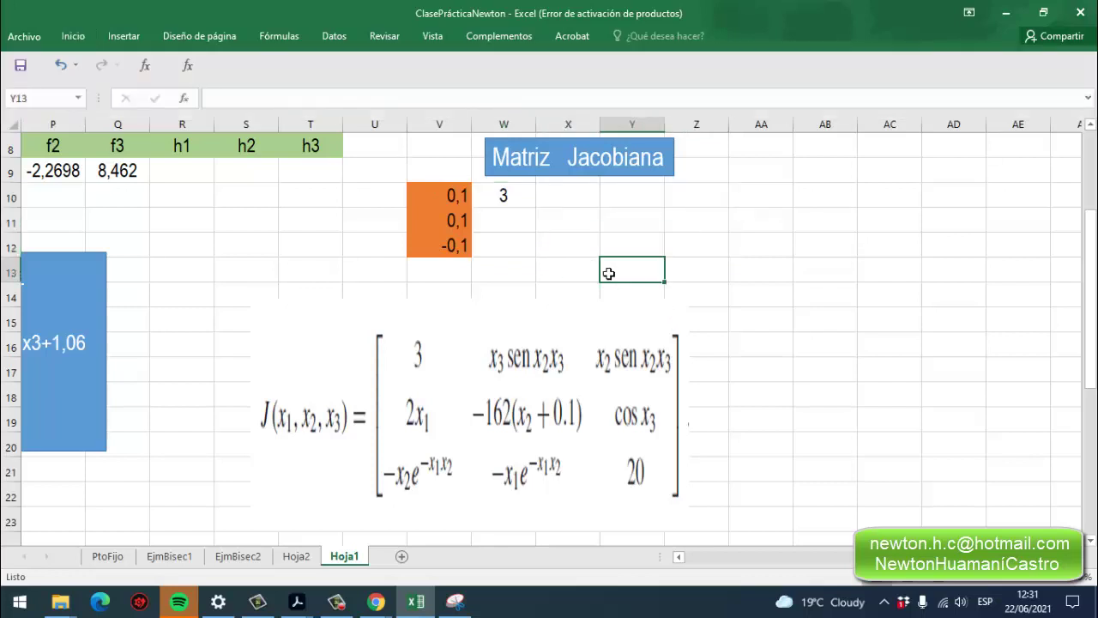
Enter the formula =V12*SENO(V11*V12) in X10 for the Jacobian element x3 sen x2x3.
{"action": "left_click", "coordinate": [503, 227]}
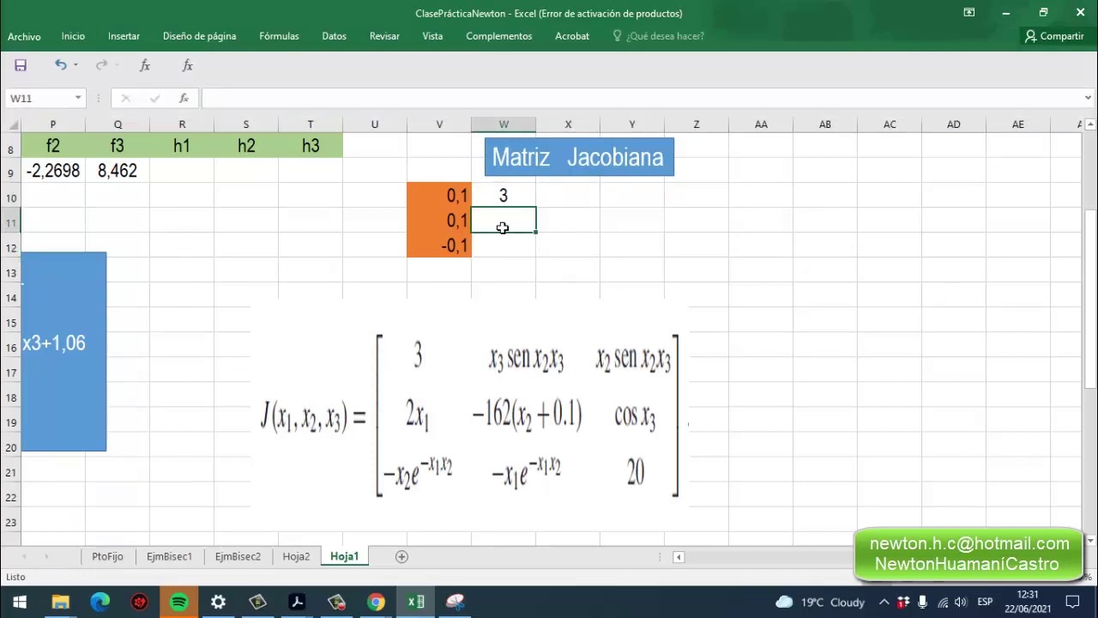
{"action": "left_click", "coordinate": [564, 199]}
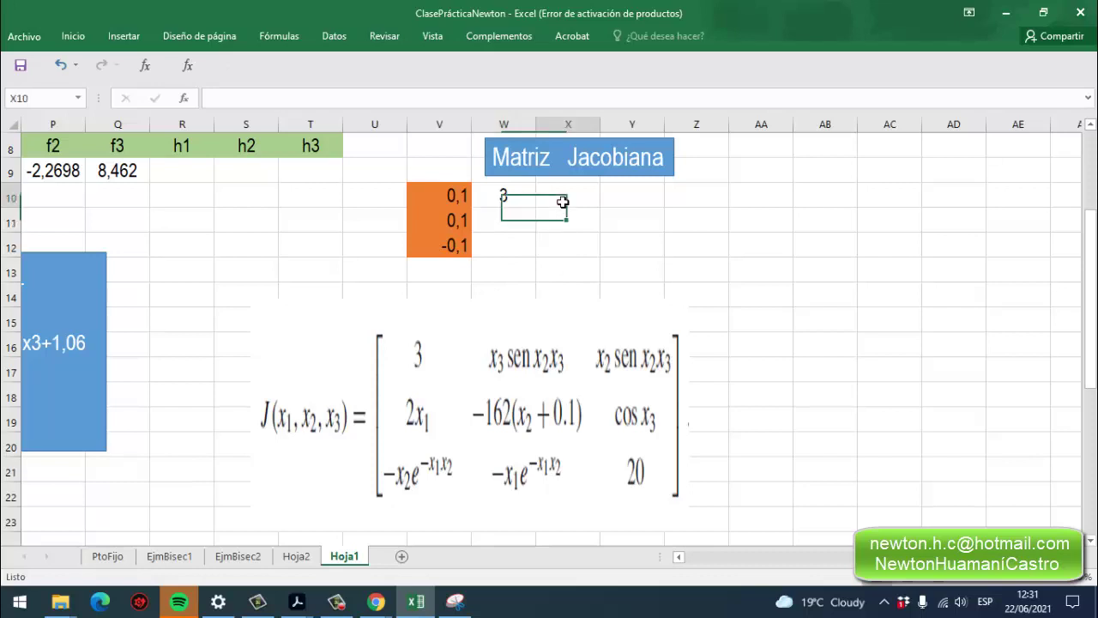
{"action": "double_click", "coordinate": [564, 199]}
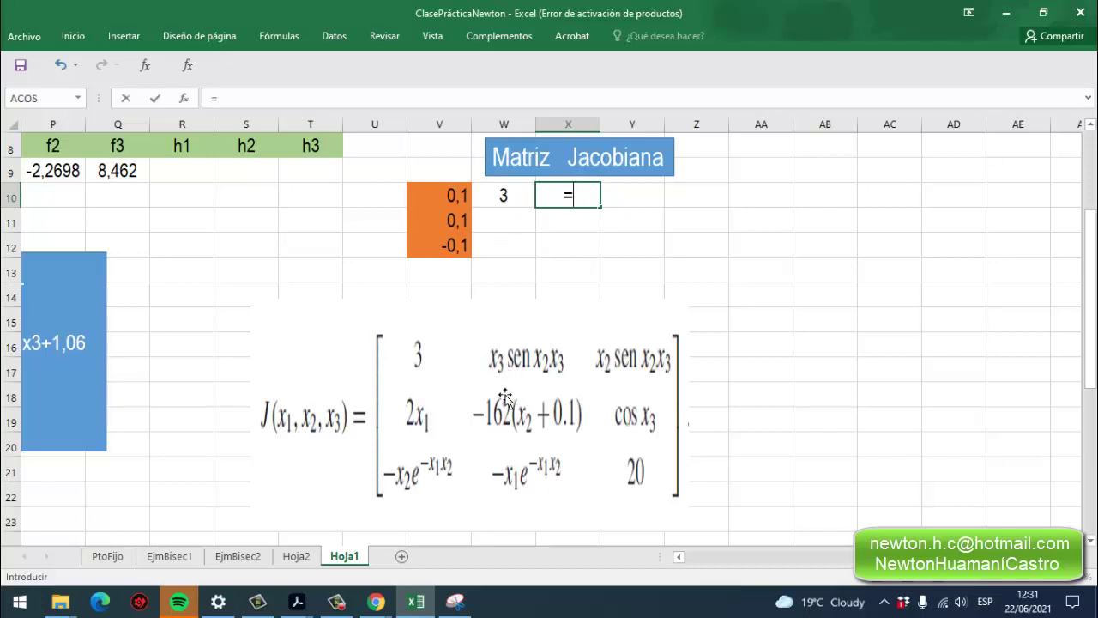
{"action": "left_click", "coordinate": [446, 249]}
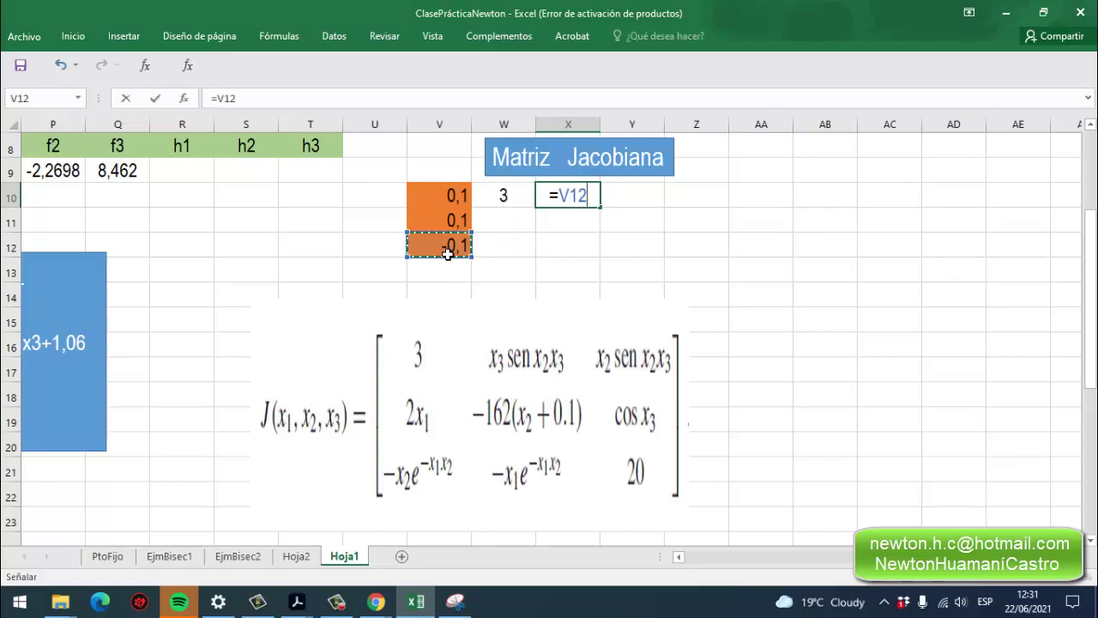
{"action": "type", "text": "*"}
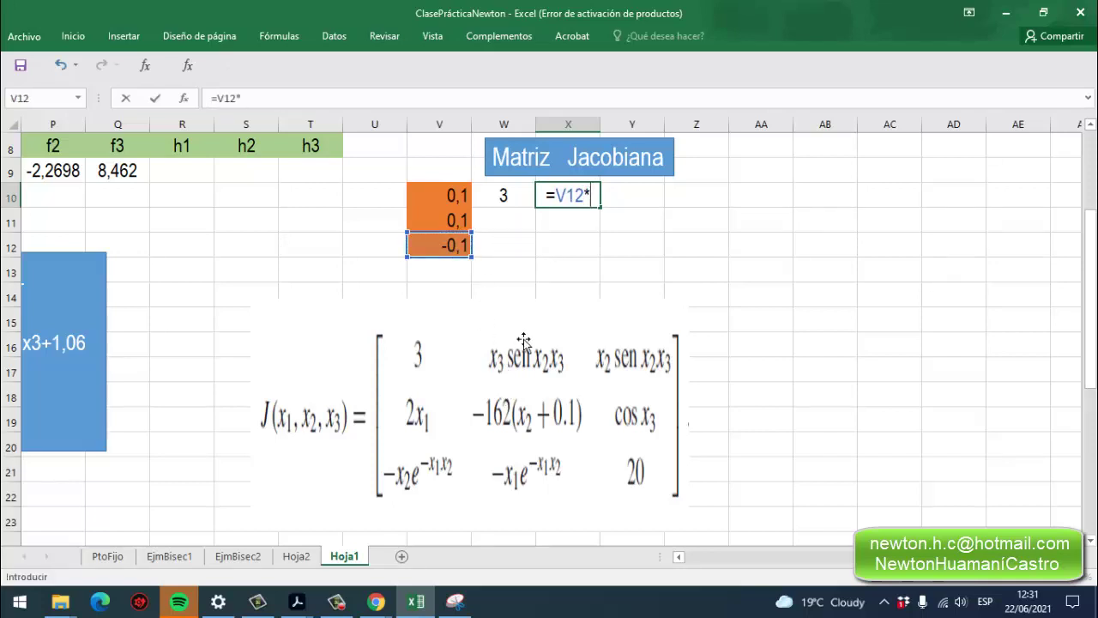
{"action": "type", "text": "sem"}
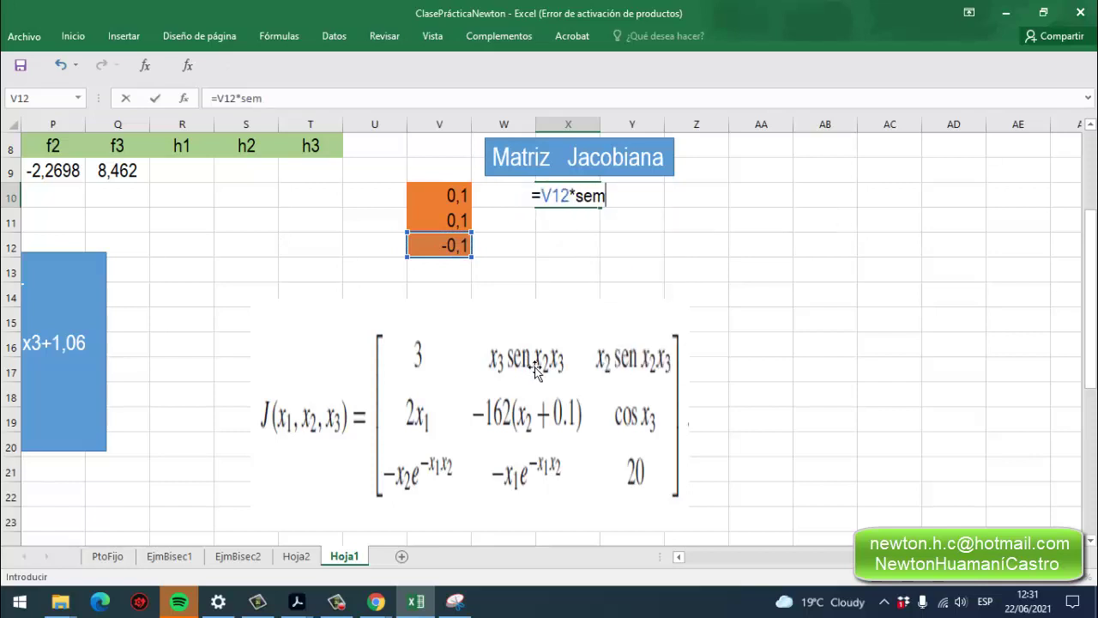
{"action": "key", "text": "BackSpace"}
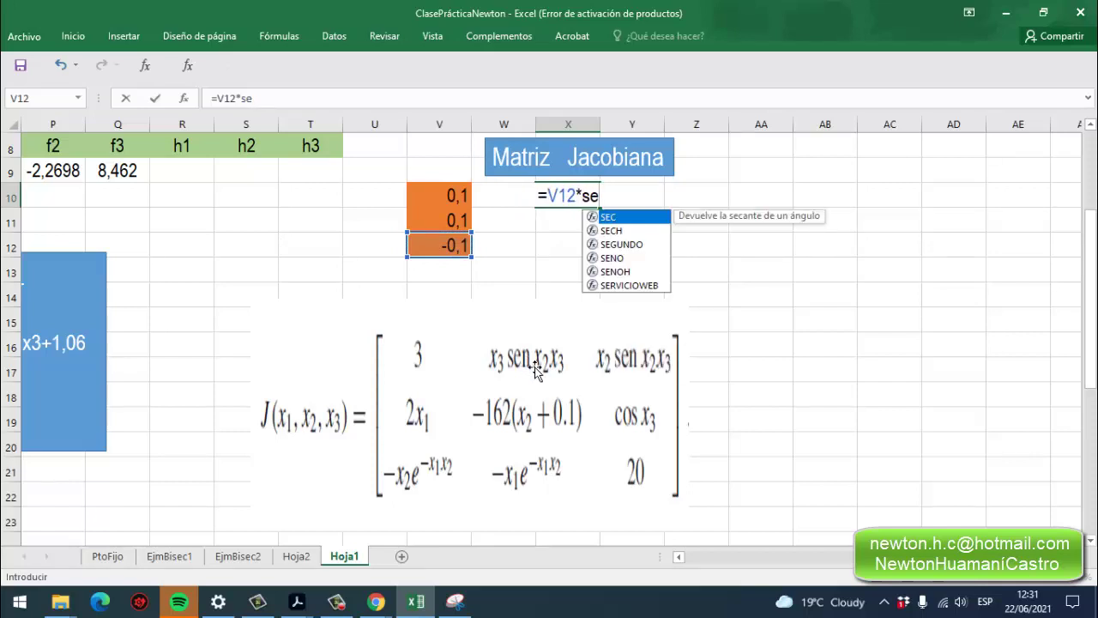
{"action": "left_click", "coordinate": [608, 259]}
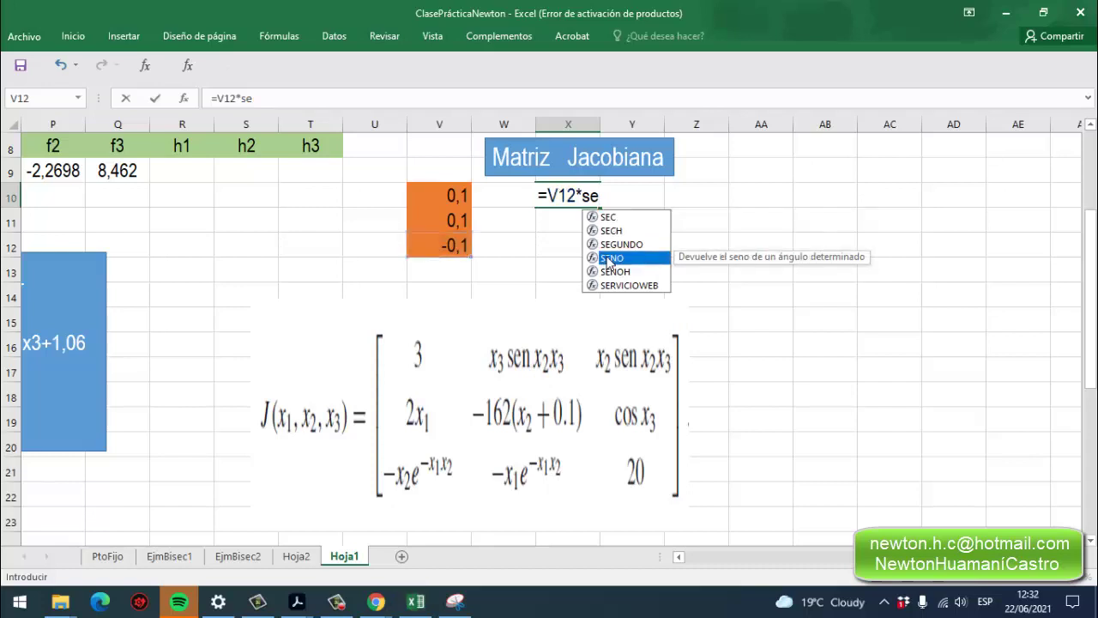
{"action": "double_click", "coordinate": [609, 259]}
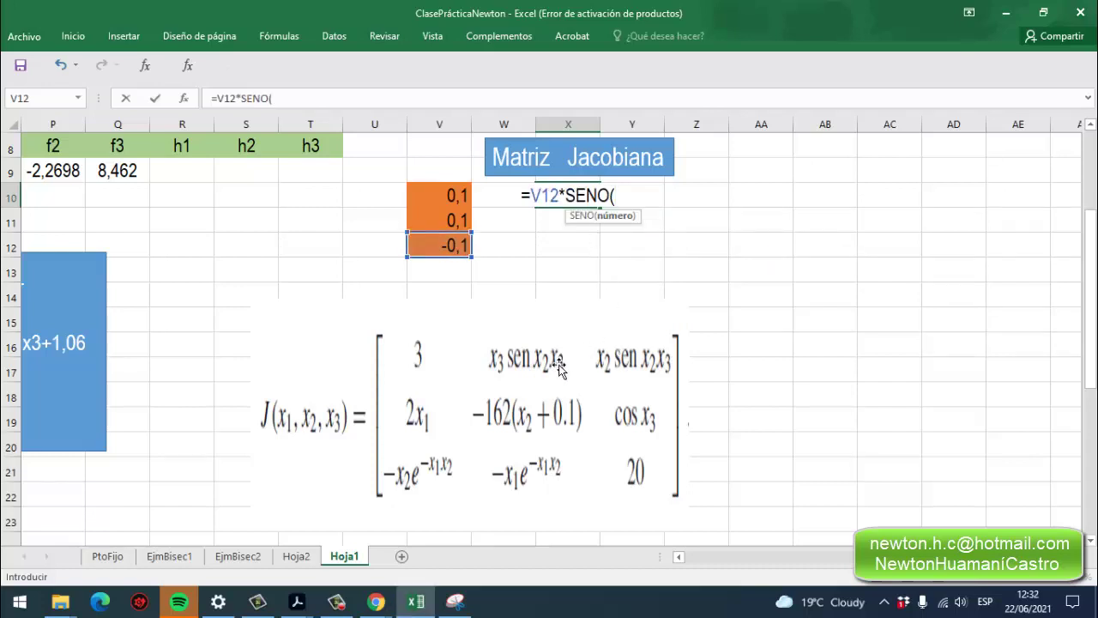
{"action": "left_click", "coordinate": [455, 227]}
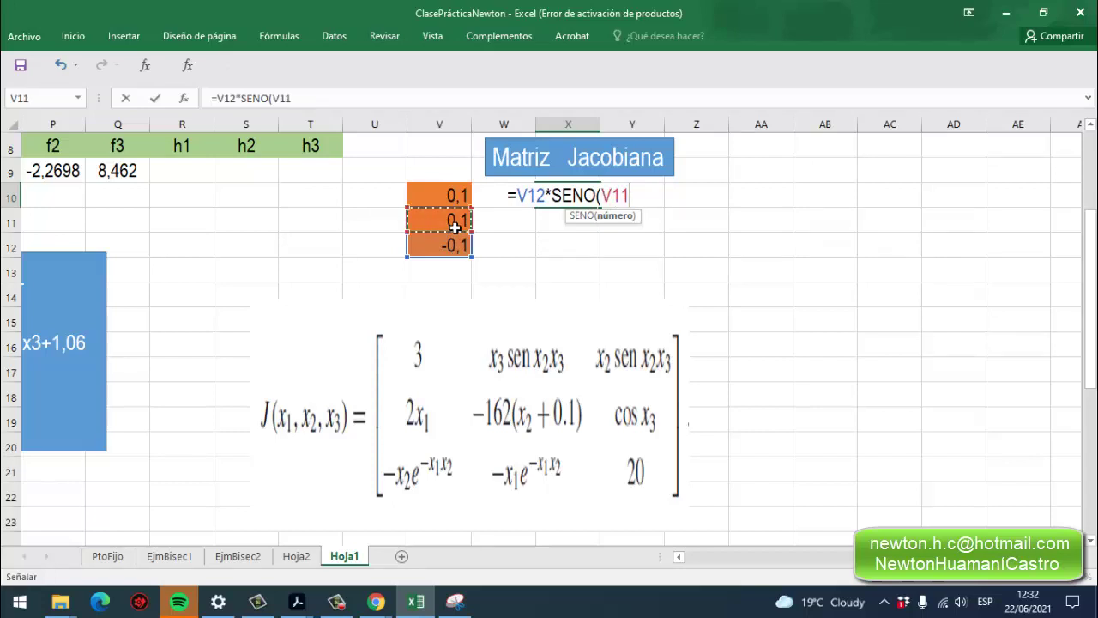
{"action": "type", "text": "*"}
{"action": "left_click", "coordinate": [456, 248]}
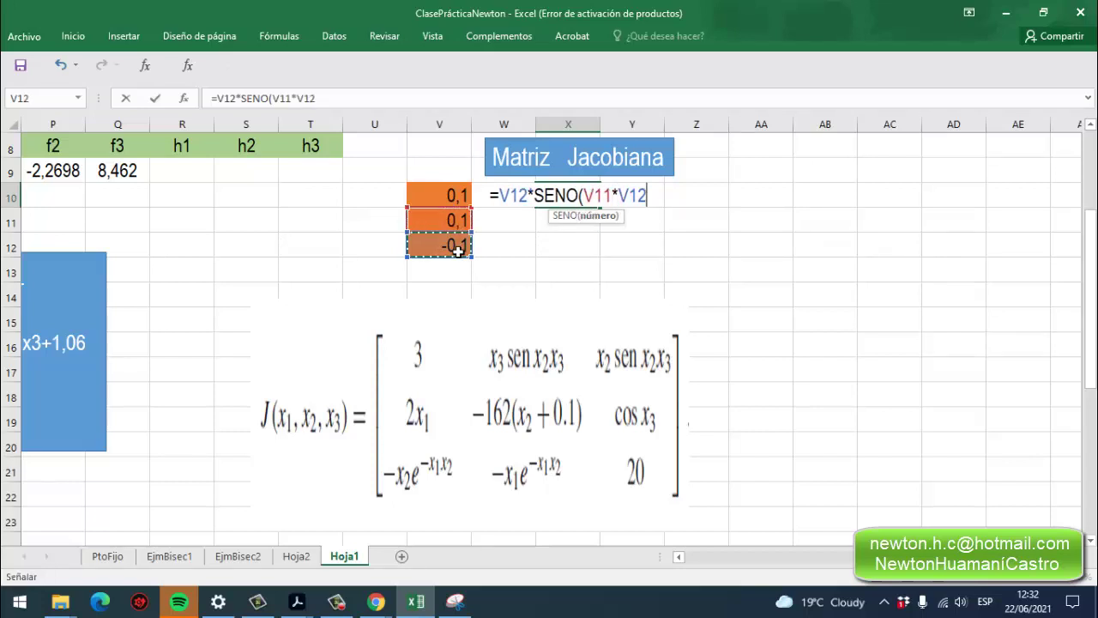
{"action": "type", "text": ")"}
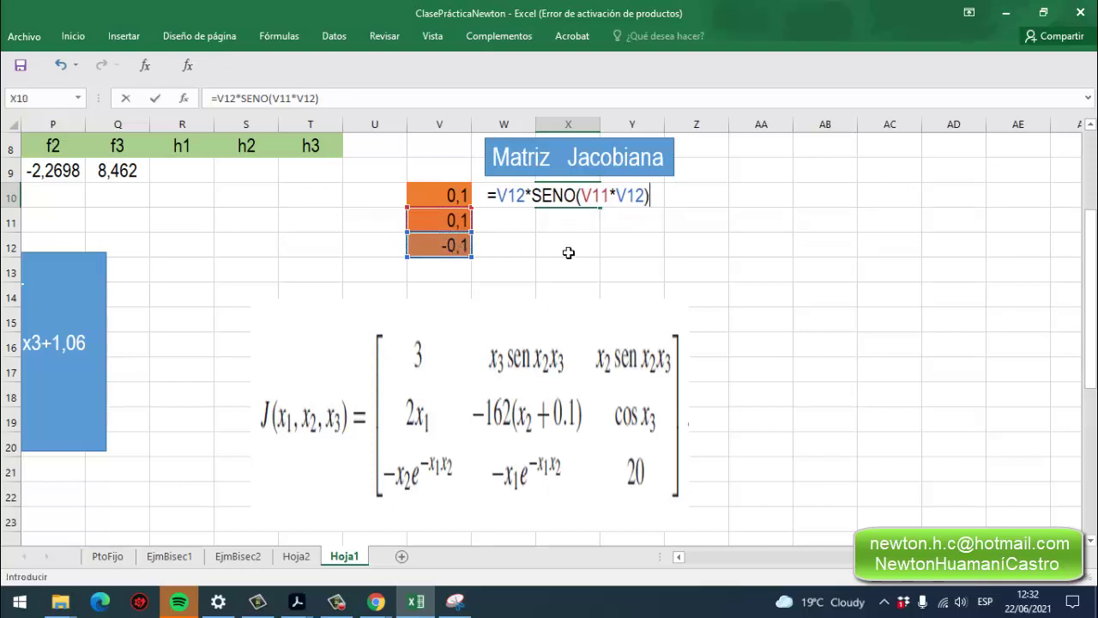
{"action": "key", "text": "Return"}
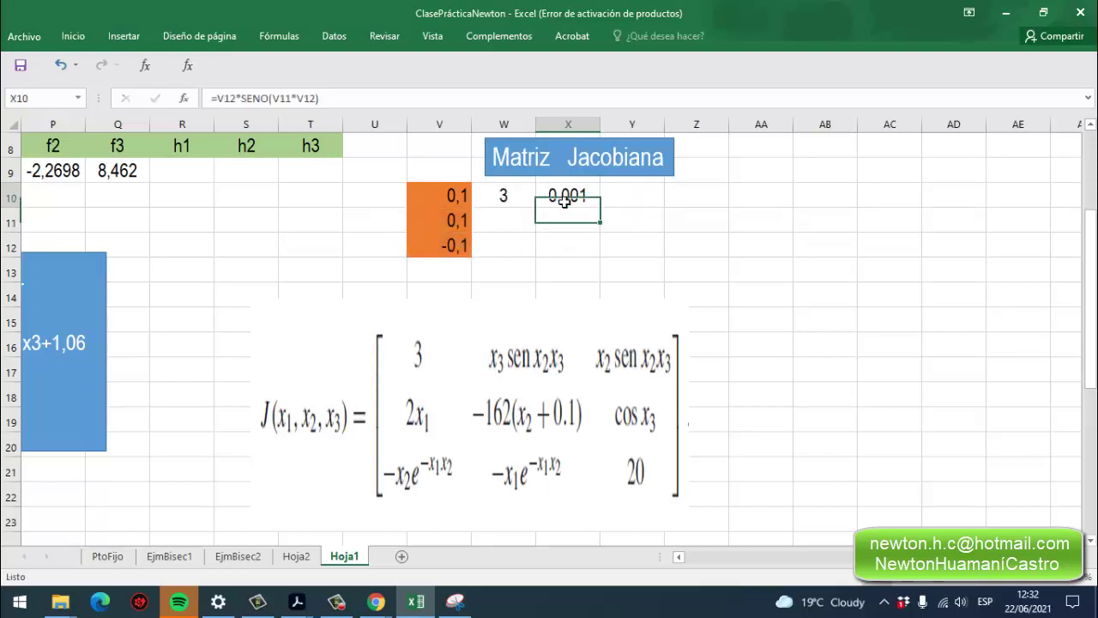
{"action": "left_click", "coordinate": [564, 200]}
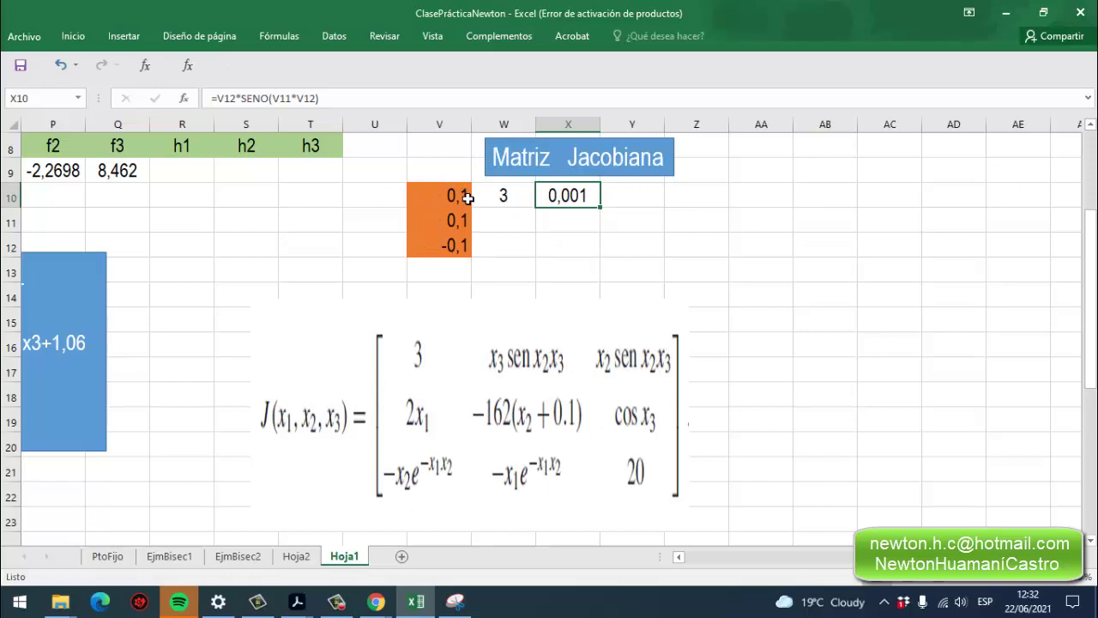
Enter the formula =V11*SENO(V12*V11) in Y10 for the Jacobian element x2 sen x2x3.
{"action": "double_click", "coordinate": [632, 193]}
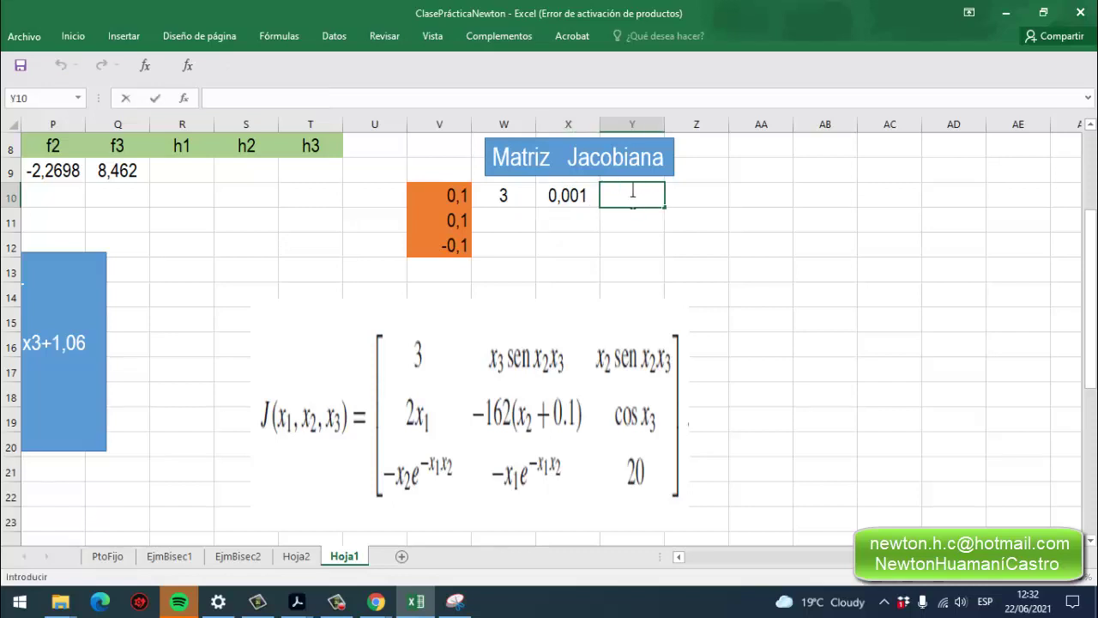
{"action": "type", "text": "="}
{"action": "left_click", "coordinate": [448, 226]}
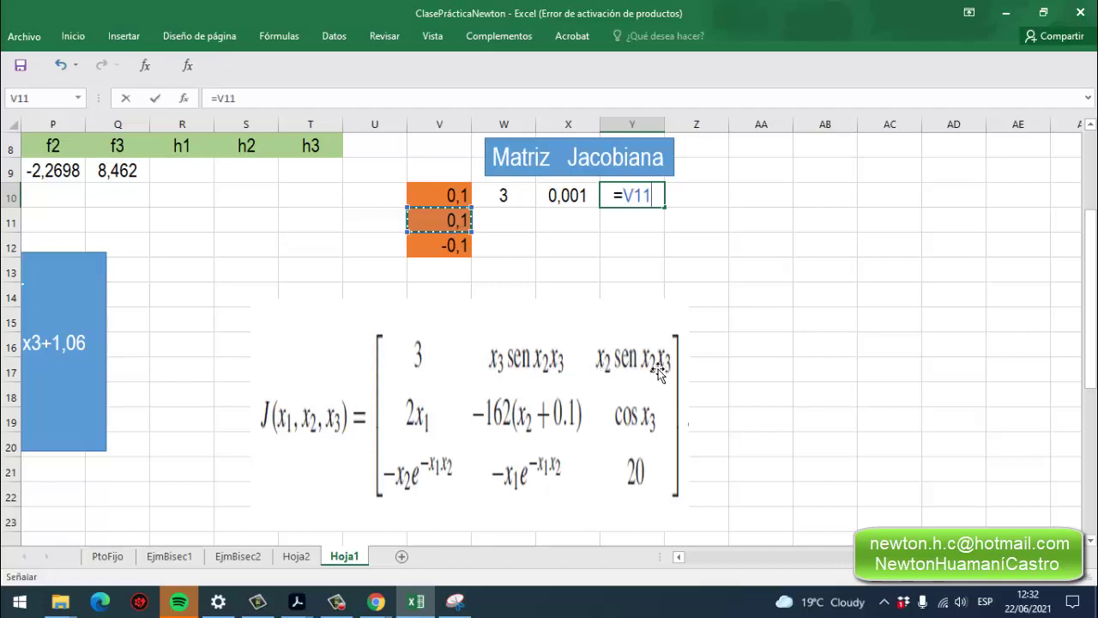
{"action": "type", "text": "*sen"}
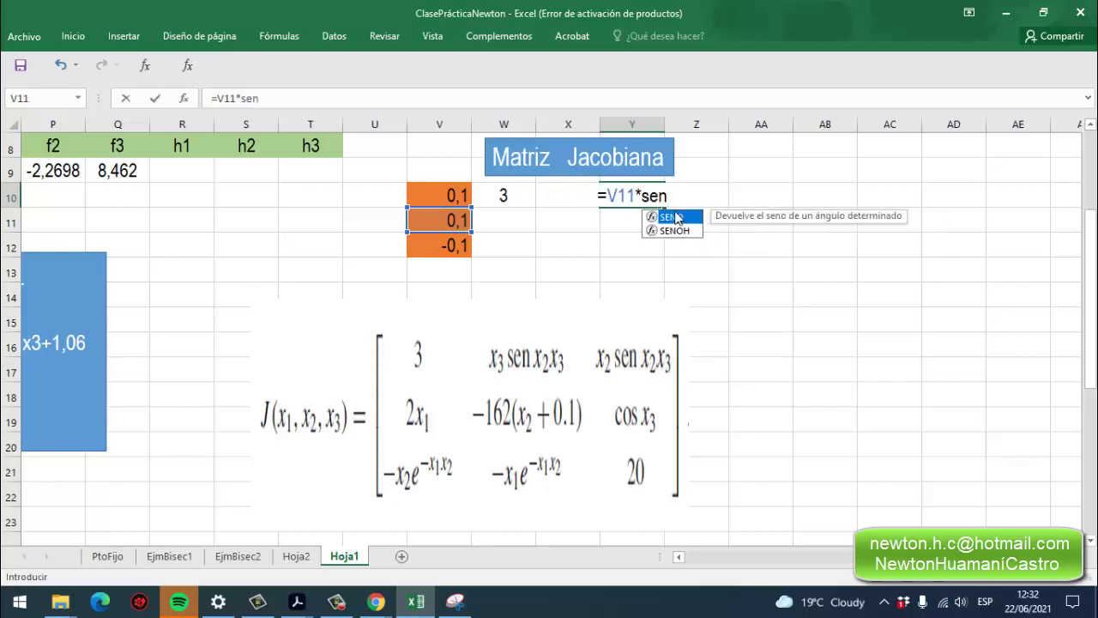
{"action": "double_click", "coordinate": [675, 218]}
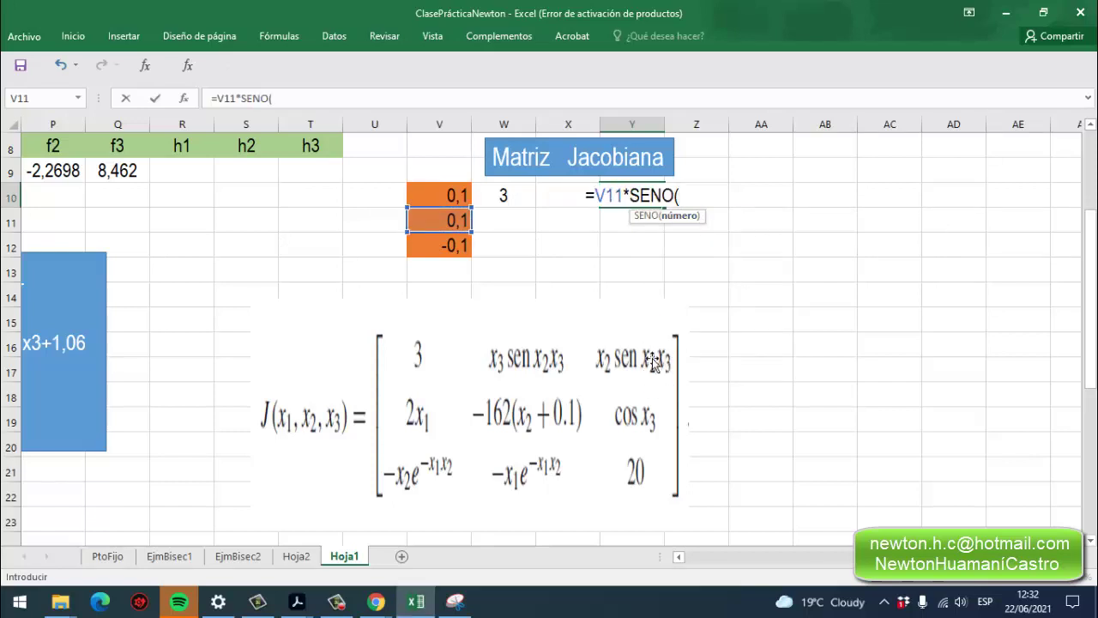
{"action": "left_click", "coordinate": [454, 249]}
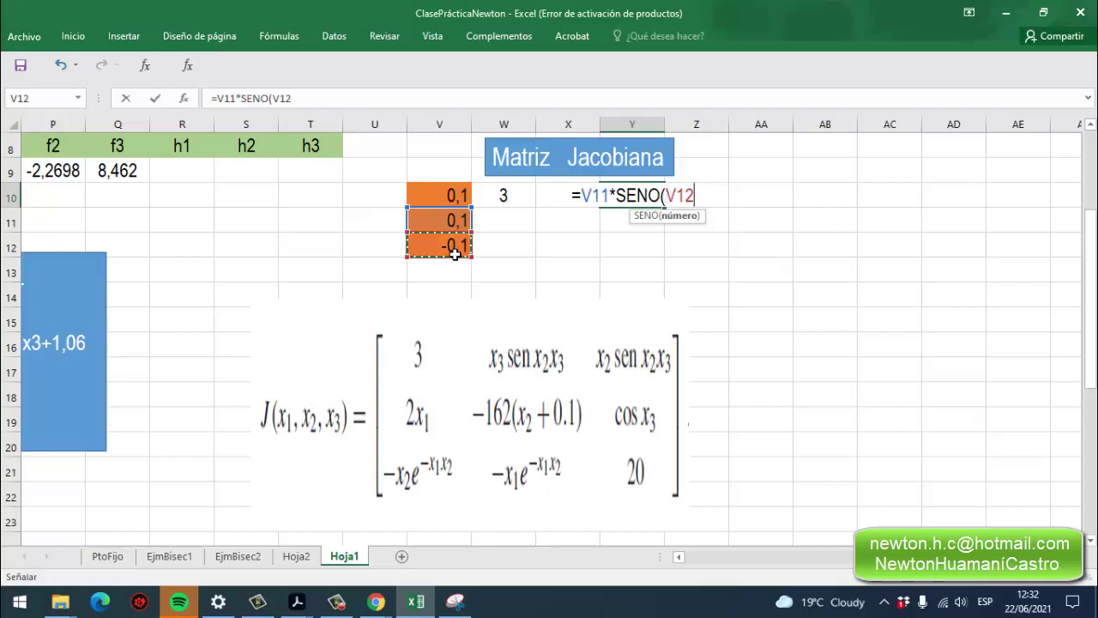
{"action": "type", "text": "*"}
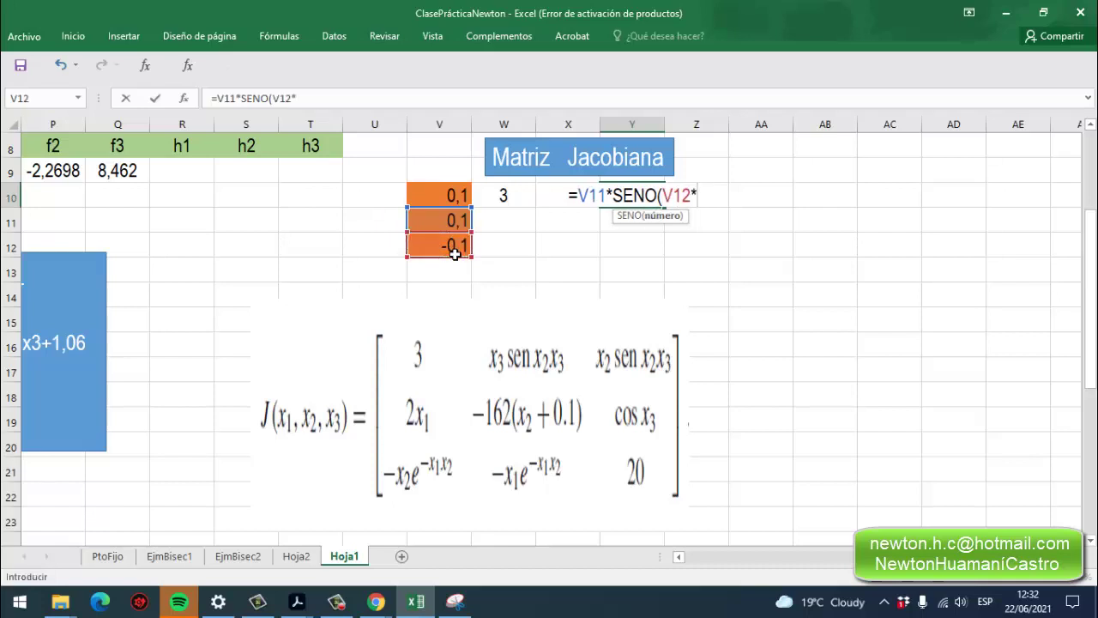
{"action": "left_click", "coordinate": [449, 225]}
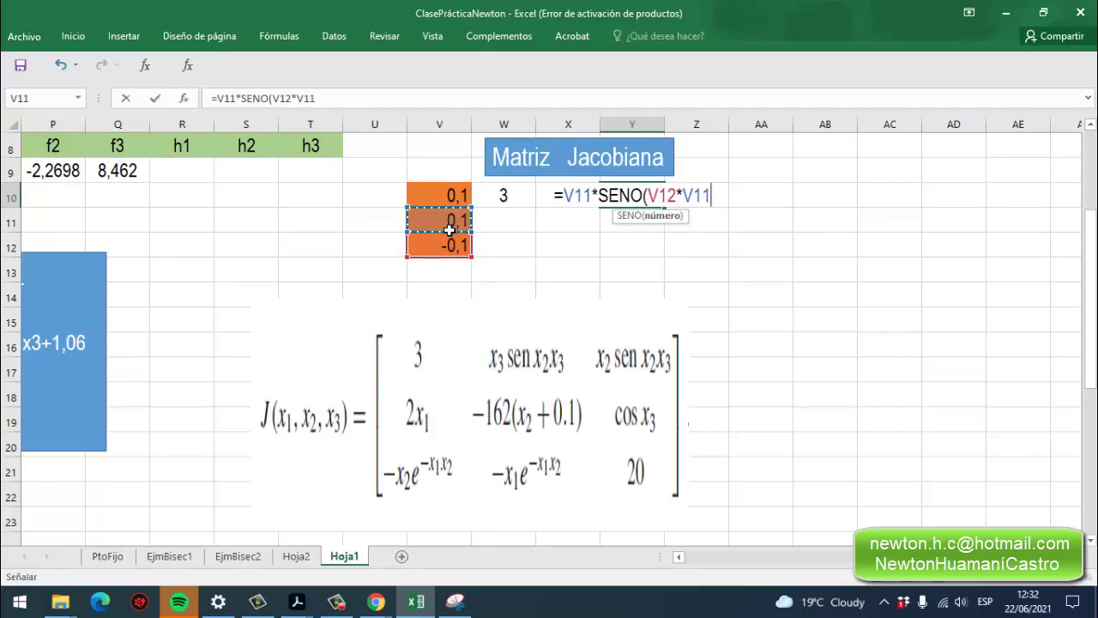
{"action": "type", "text": ")"}
{"action": "key", "text": "Return"}
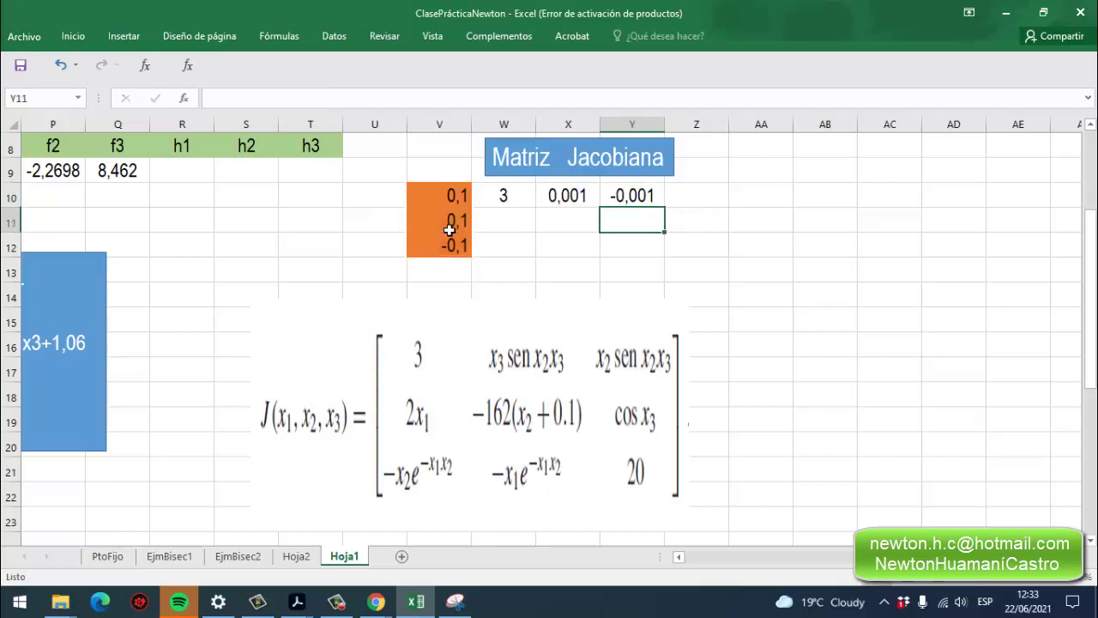
Enter the formula =2*V10 in W11 for the Jacobian element 2x1.
{"action": "left_click", "coordinate": [514, 225]}
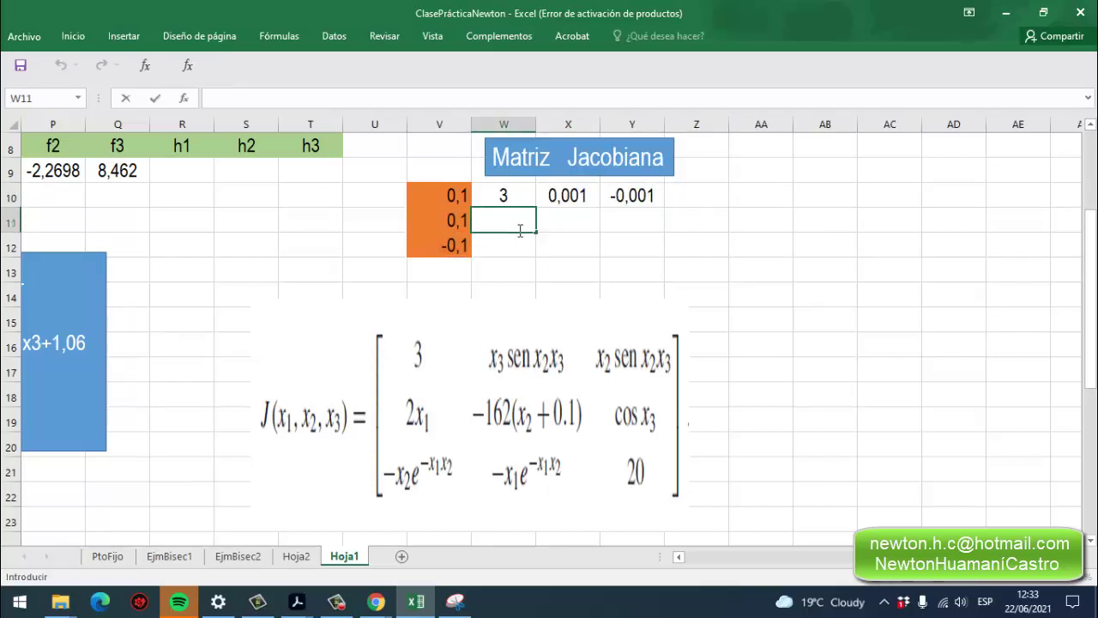
{"action": "type", "text": "=2*"}
{"action": "left_click", "coordinate": [461, 197]}
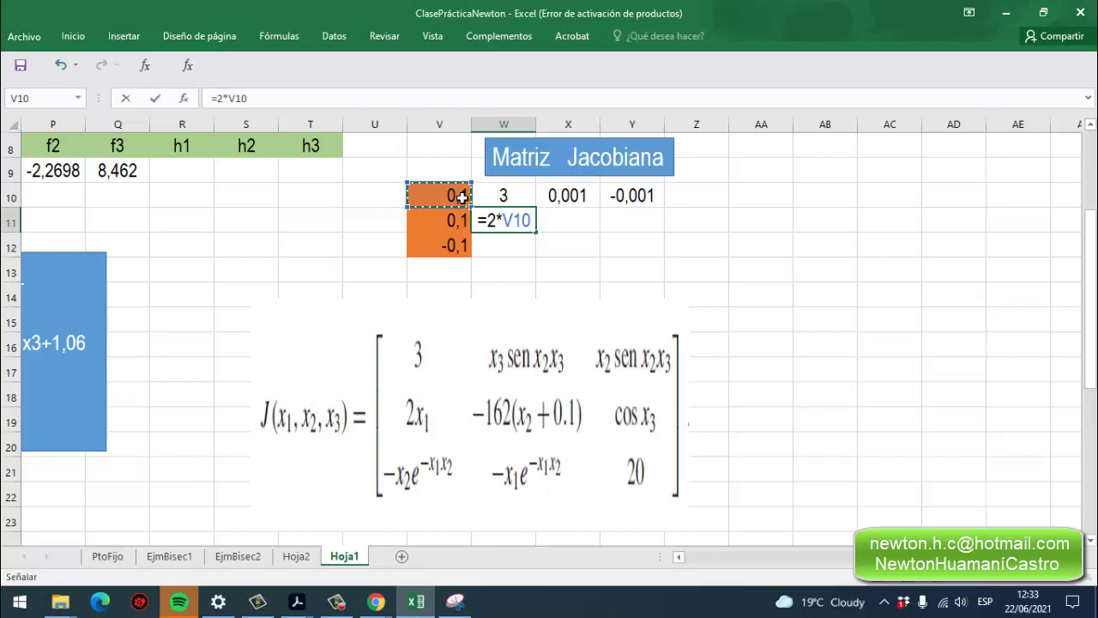
{"action": "key", "text": "Return"}
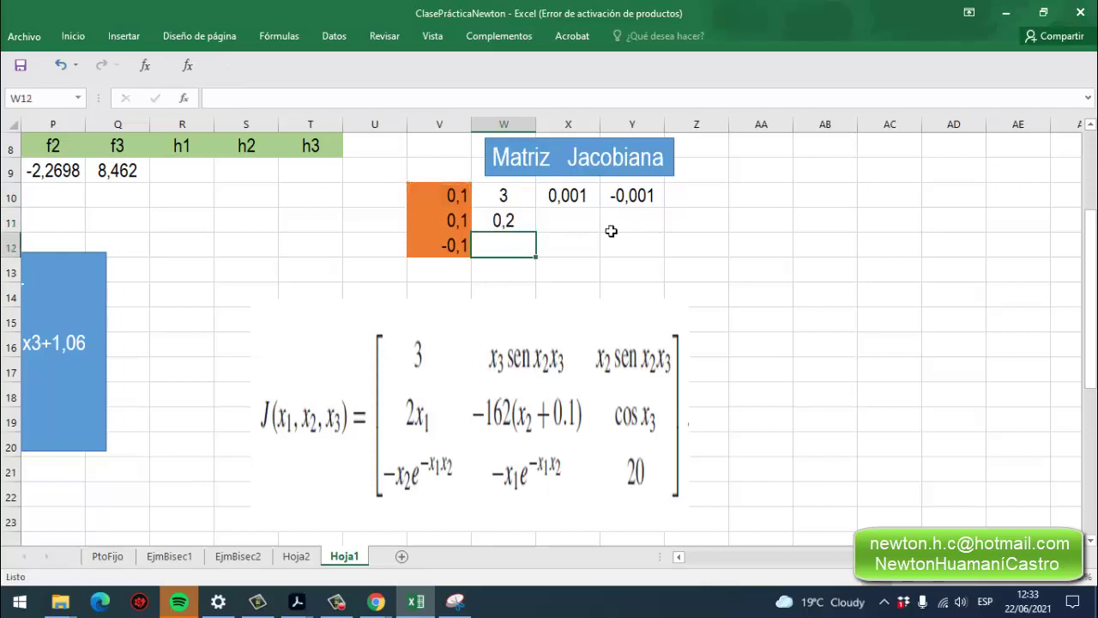
Enter the formula =-162*(V11+0,1) in X11 for the Jacobian element -162(x2+0.1).
{"action": "left_click", "coordinate": [584, 227]}
{"action": "type", "text": "=="}
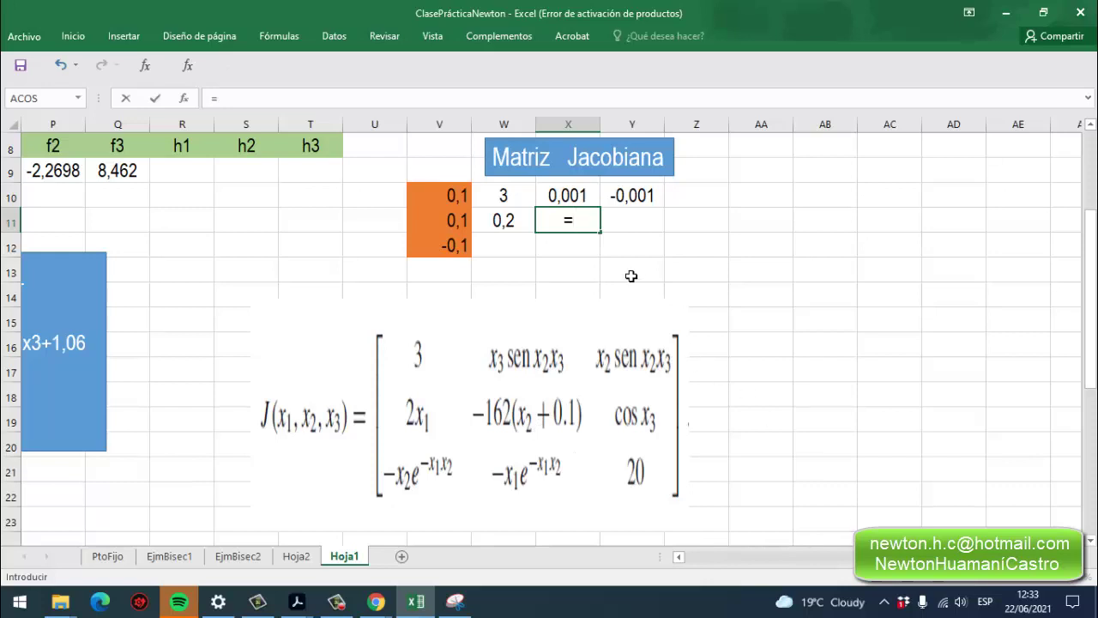
{"action": "scroll", "coordinate": [548, 340], "scroll_direction": "left", "scroll_amount": 5}
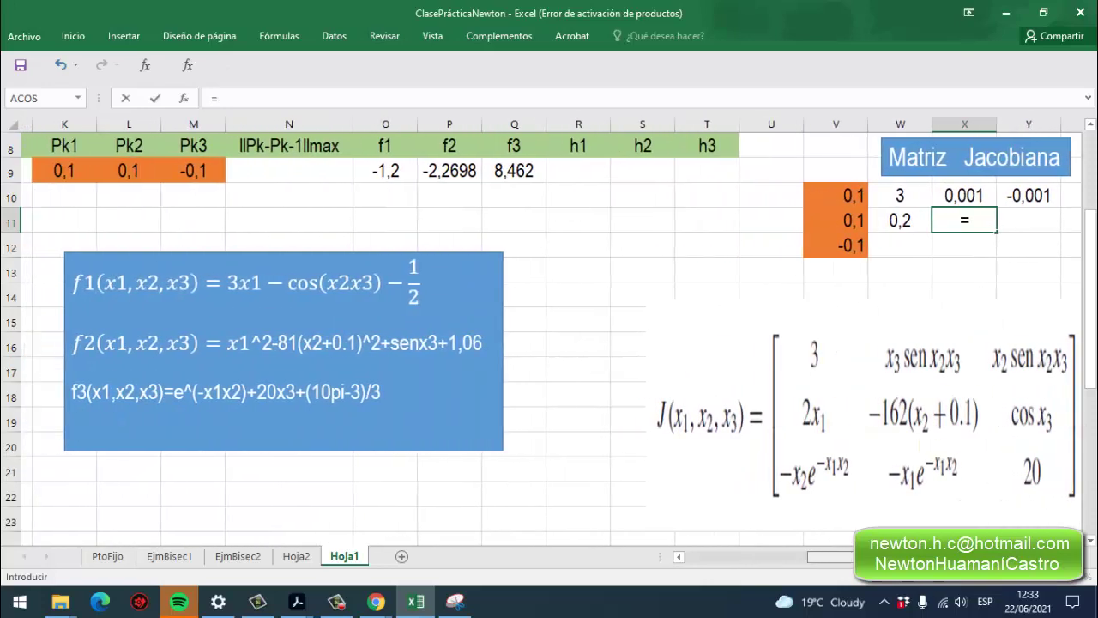
{"action": "scroll", "coordinate": [718, 500], "scroll_direction": "right", "scroll_amount": 1}
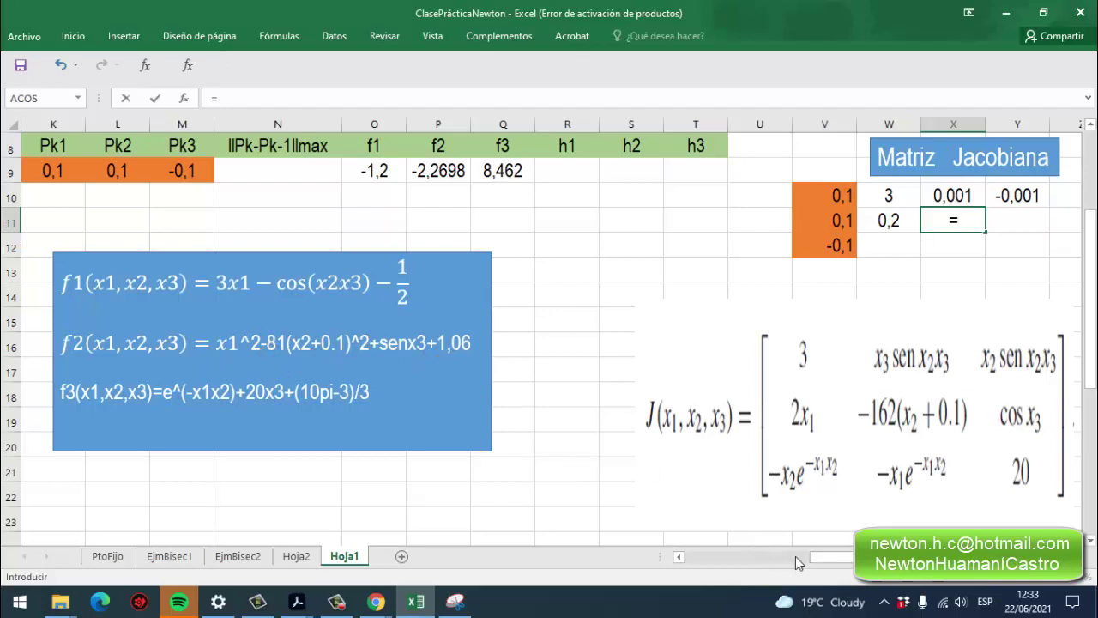
{"action": "left_click_drag", "start_coordinate": [815, 558], "coordinate": [897, 559]}
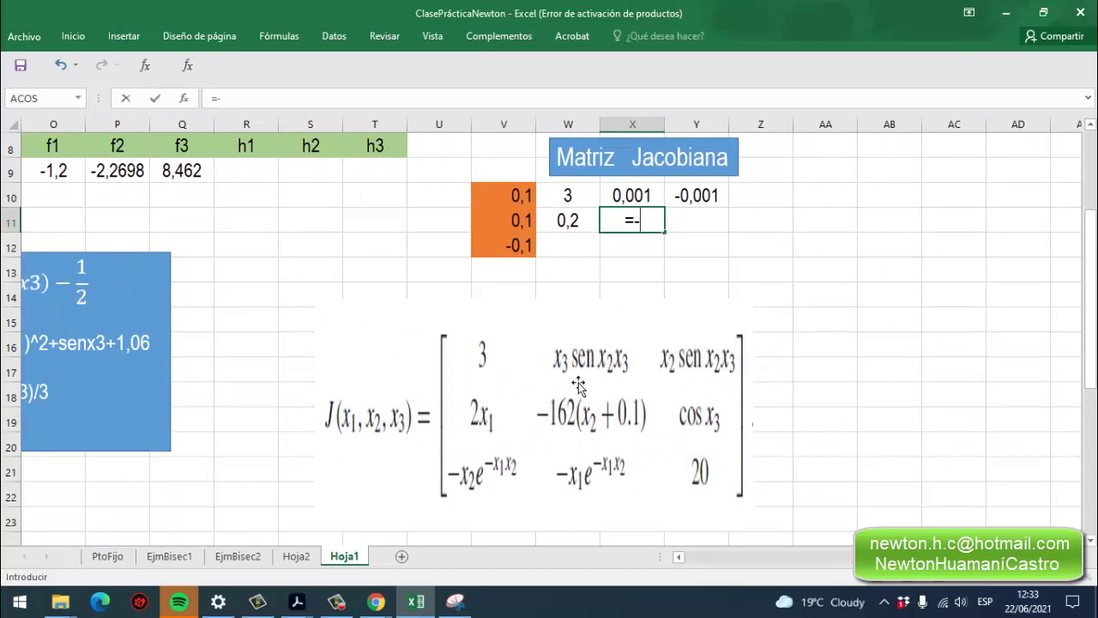
{"action": "type", "text": "162*"}
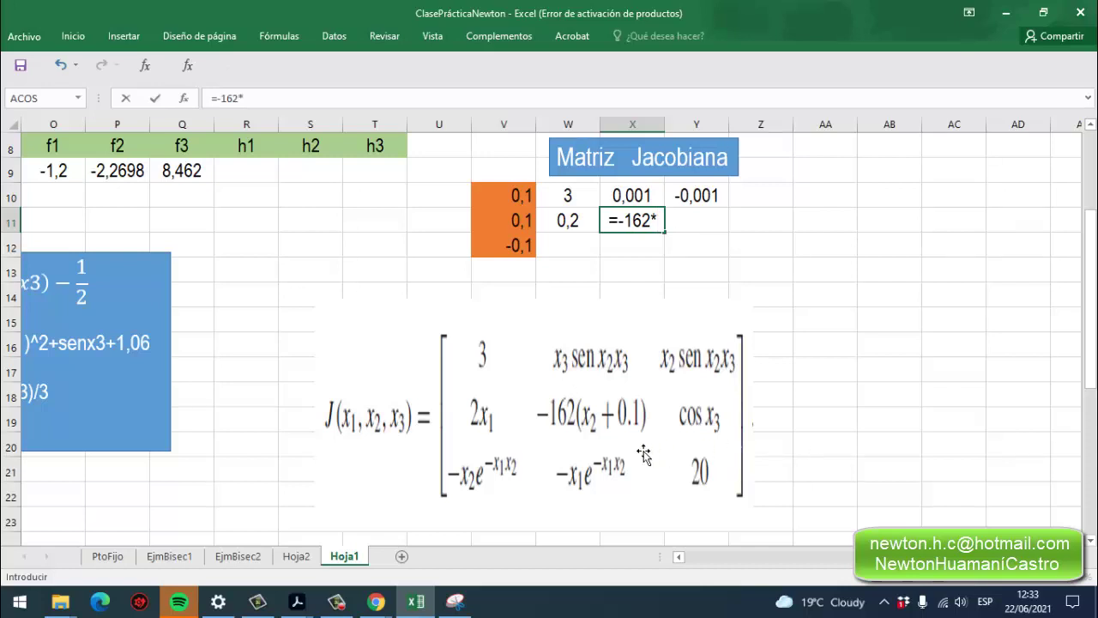
{"action": "type", "text": "("}
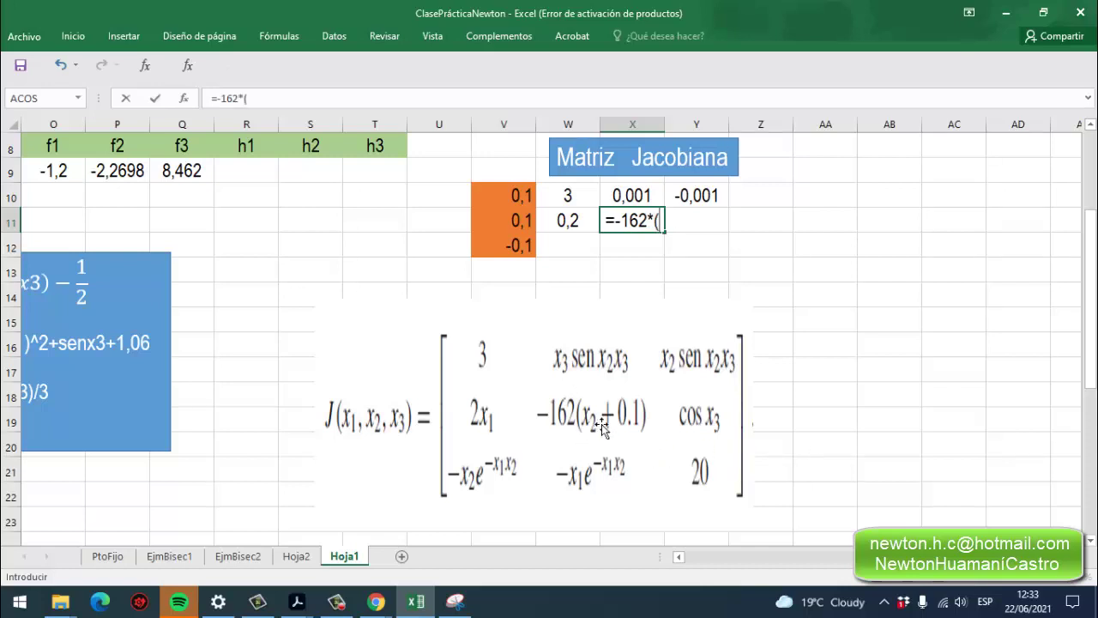
{"action": "left_click", "coordinate": [527, 225]}
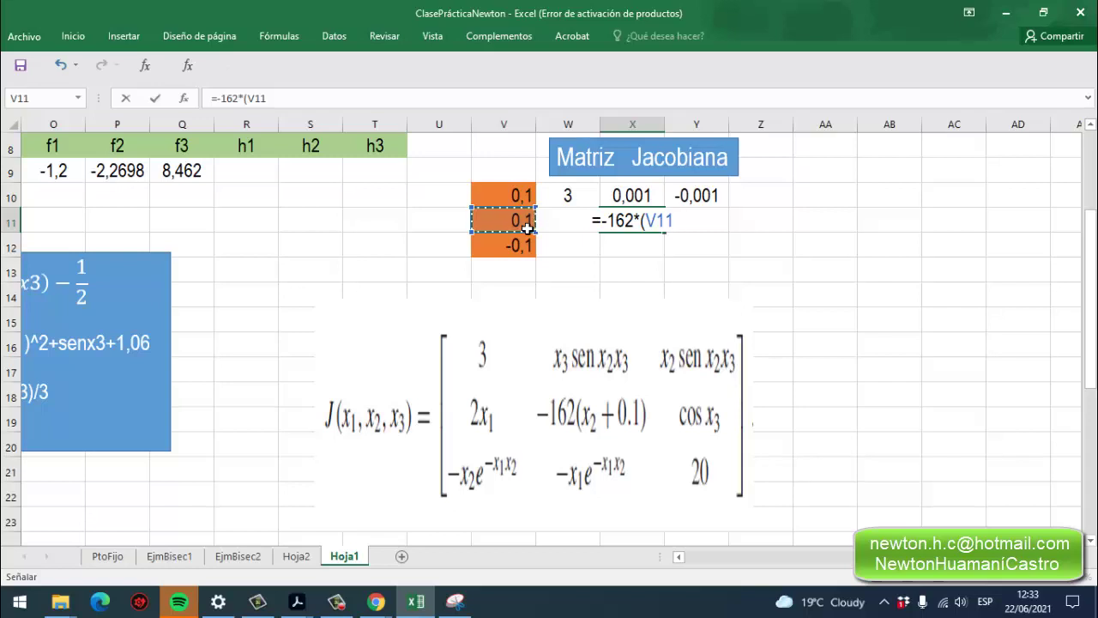
{"action": "type", "text": "+0,"}
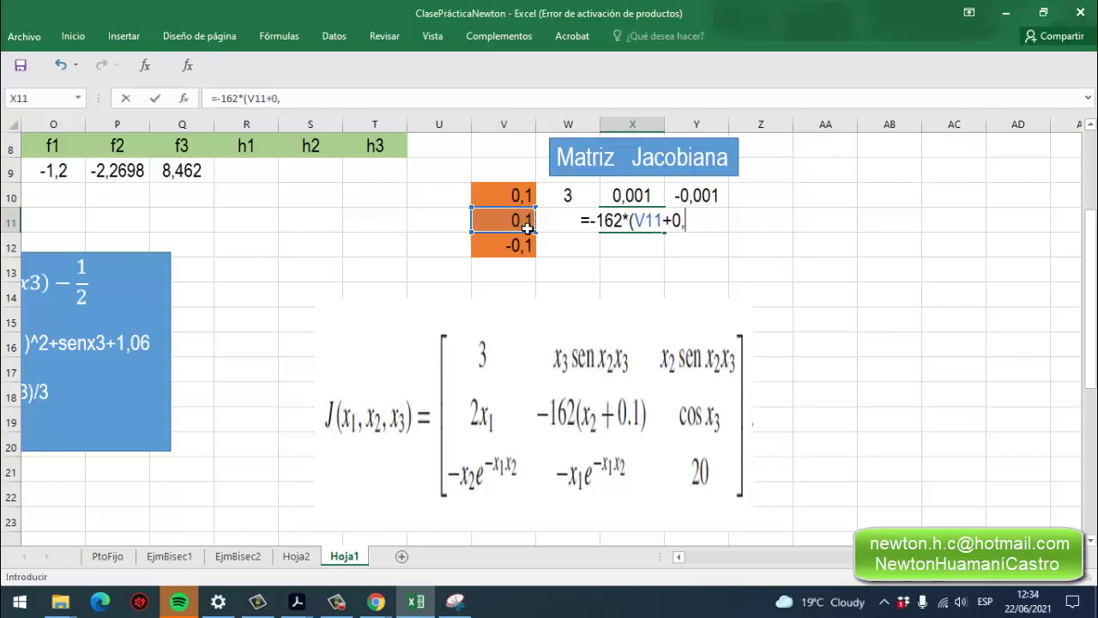
{"action": "type", "text": "1)"}
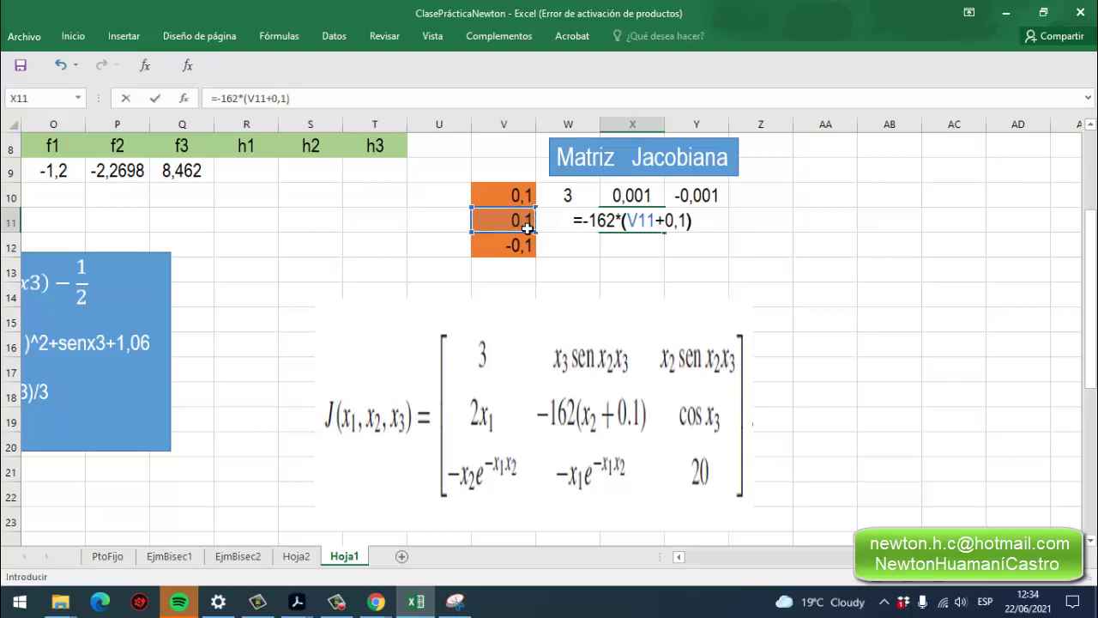
{"action": "key", "text": "Return"}
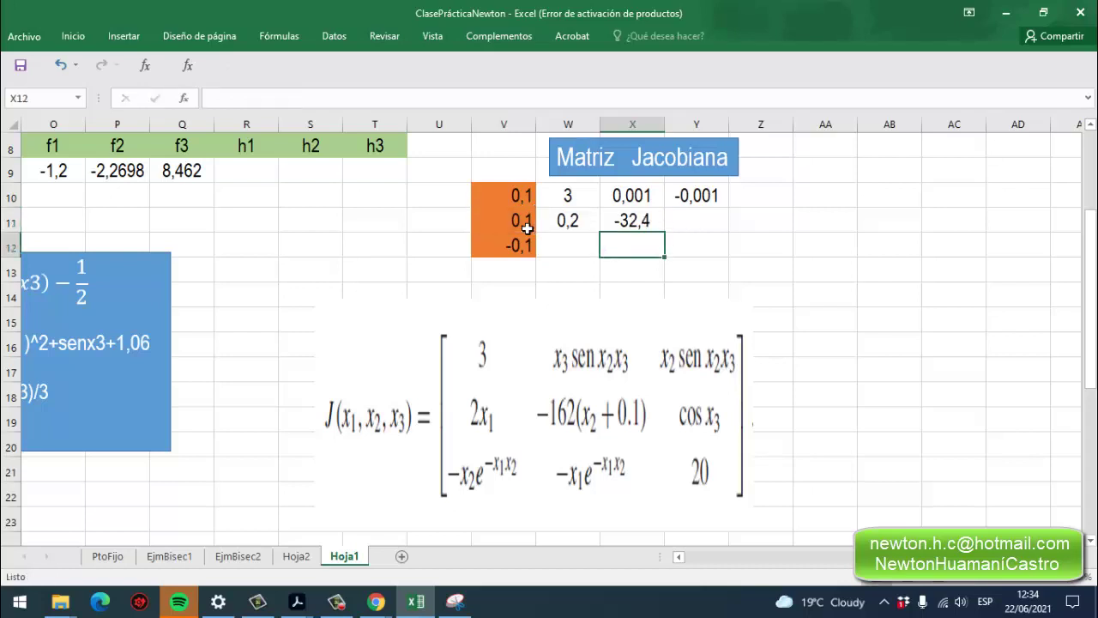
Enter the formula =COS(V12) in Y11 for the Jacobian element cos x3.
{"action": "left_click", "coordinate": [685, 232]}
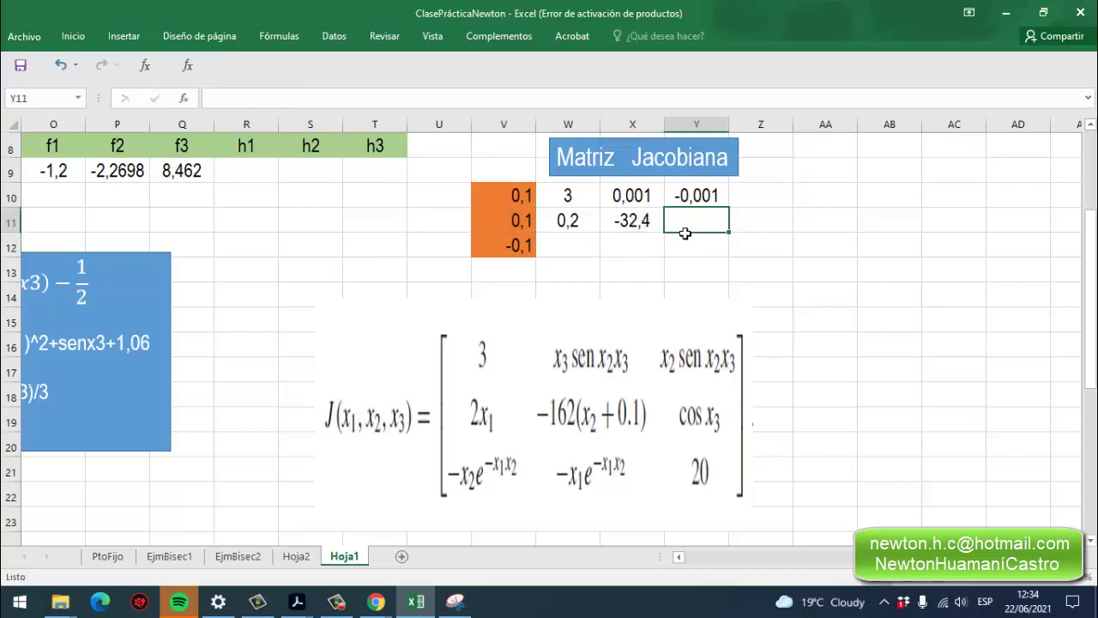
{"action": "type", "text": "="}
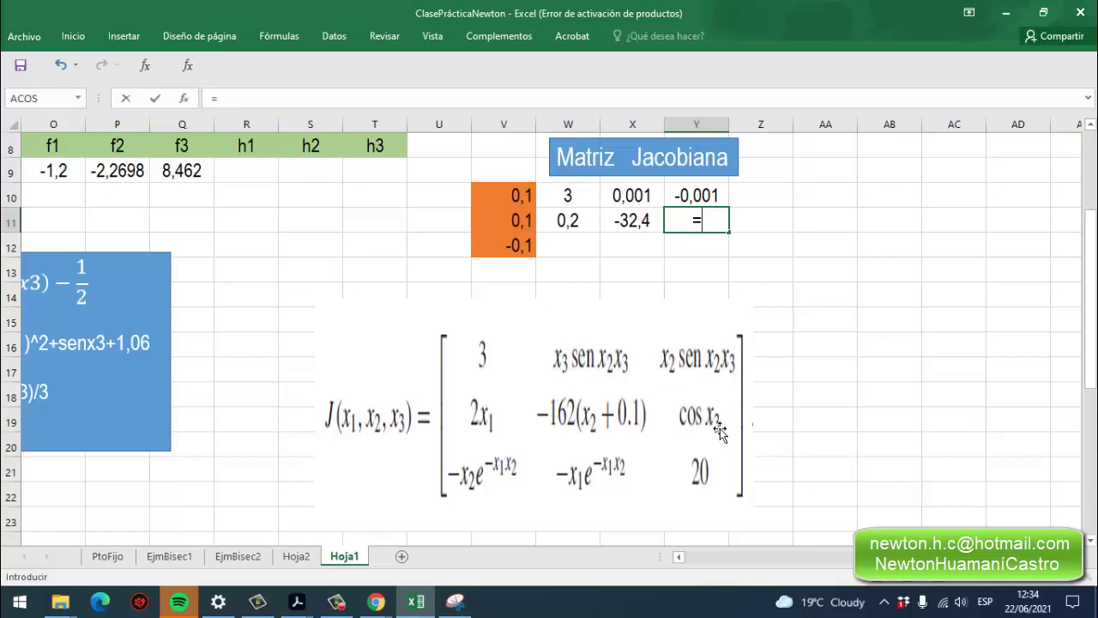
{"action": "type", "text": "co"}
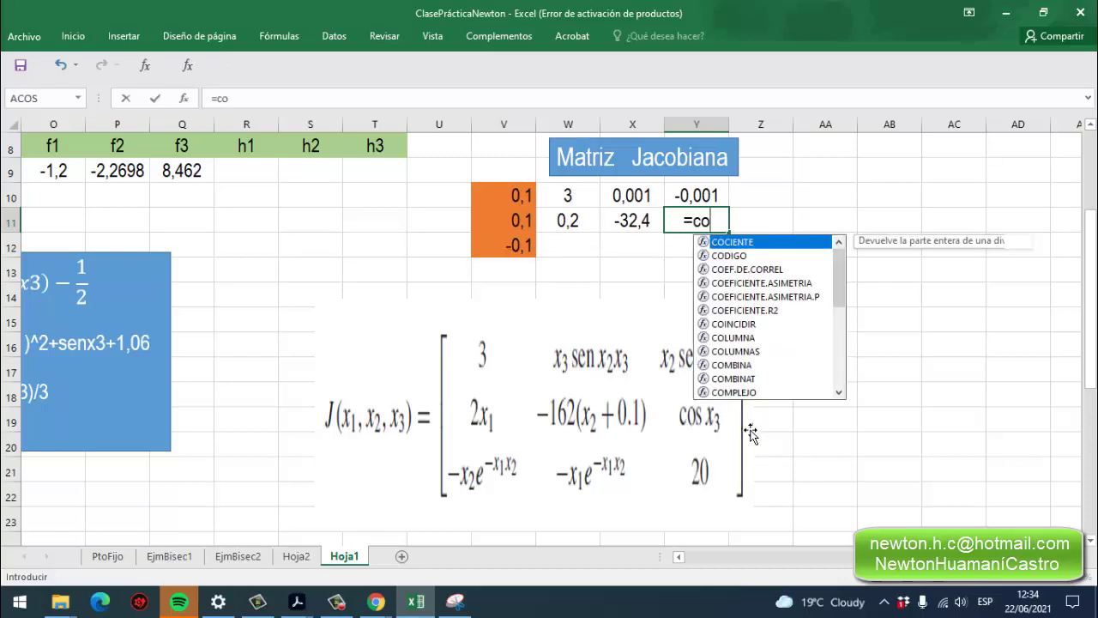
{"action": "type", "text": "s"}
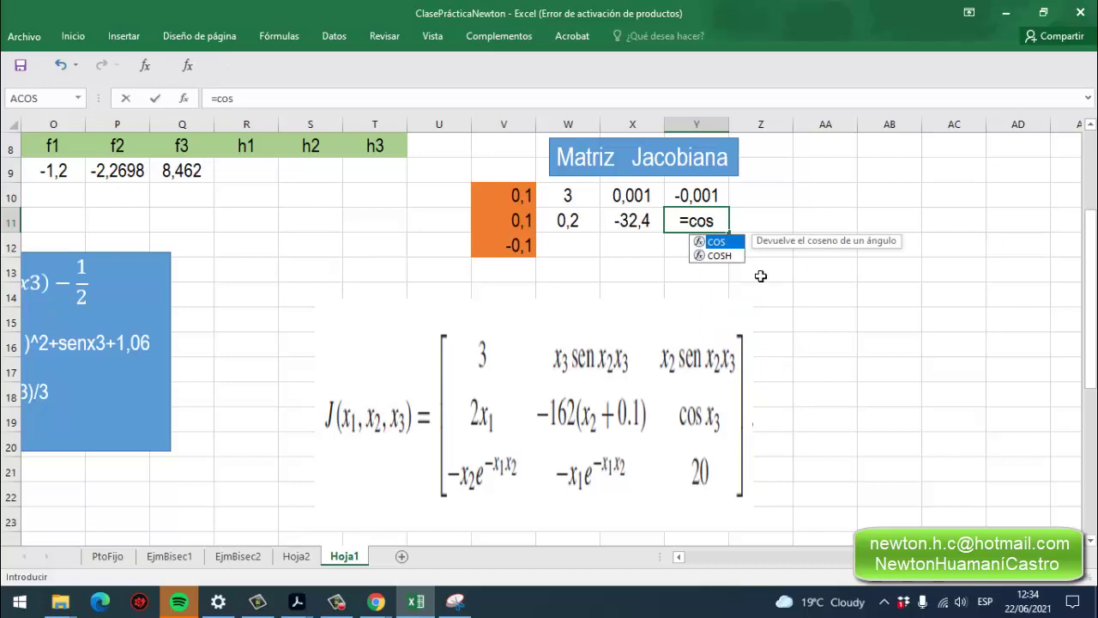
{"action": "double_click", "coordinate": [713, 242]}
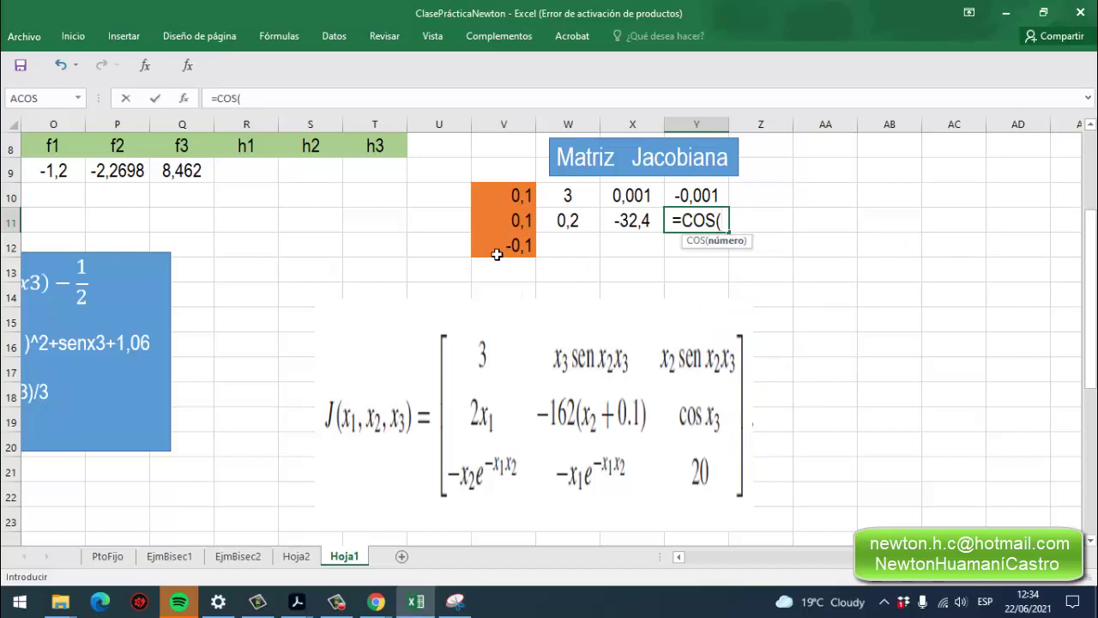
{"action": "left_click", "coordinate": [526, 254]}
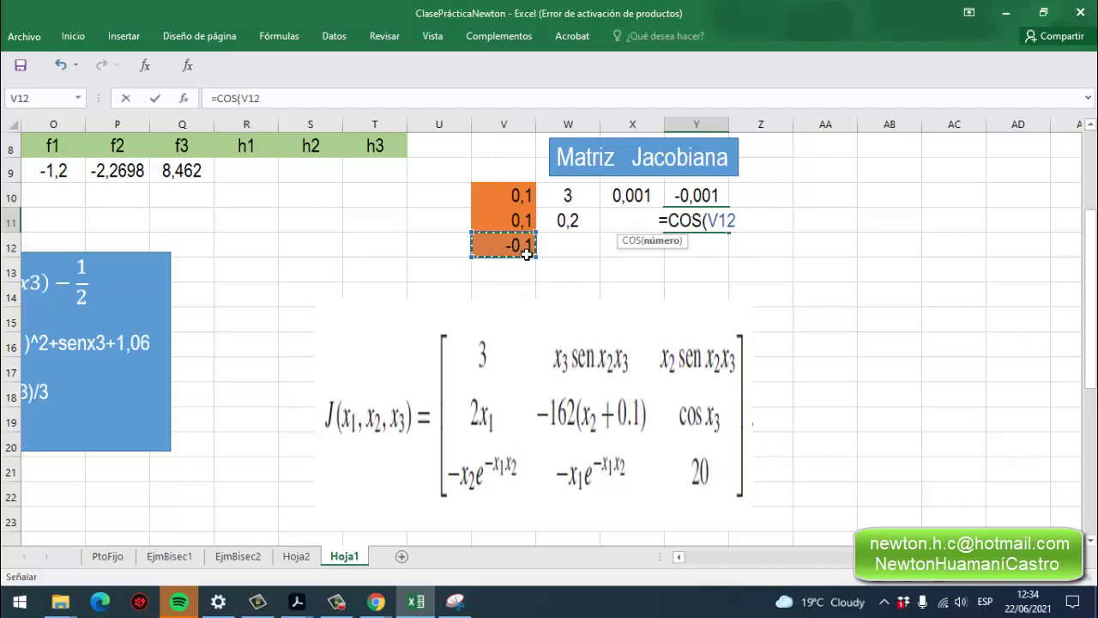
{"action": "type", "text": ")"}
{"action": "key", "text": "Return"}
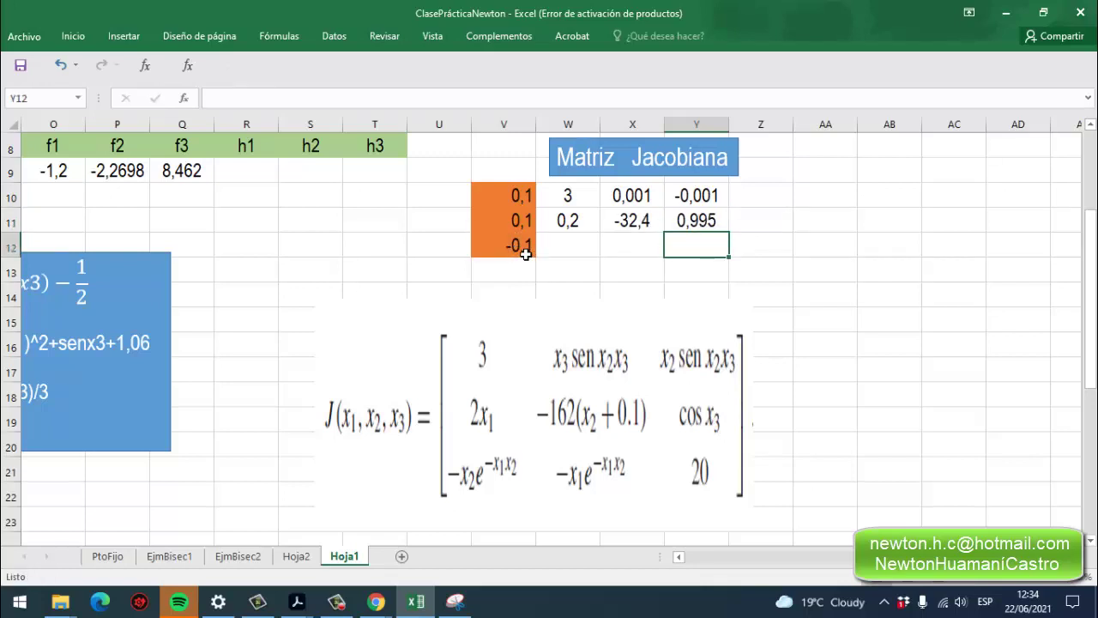
Enter the formula =-V11*EXP(-V10*V11) in W12 for the Jacobian element -x2 e^(-x1x2).
{"action": "left_click", "coordinate": [558, 258]}
{"action": "double_click", "coordinate": [558, 259]}
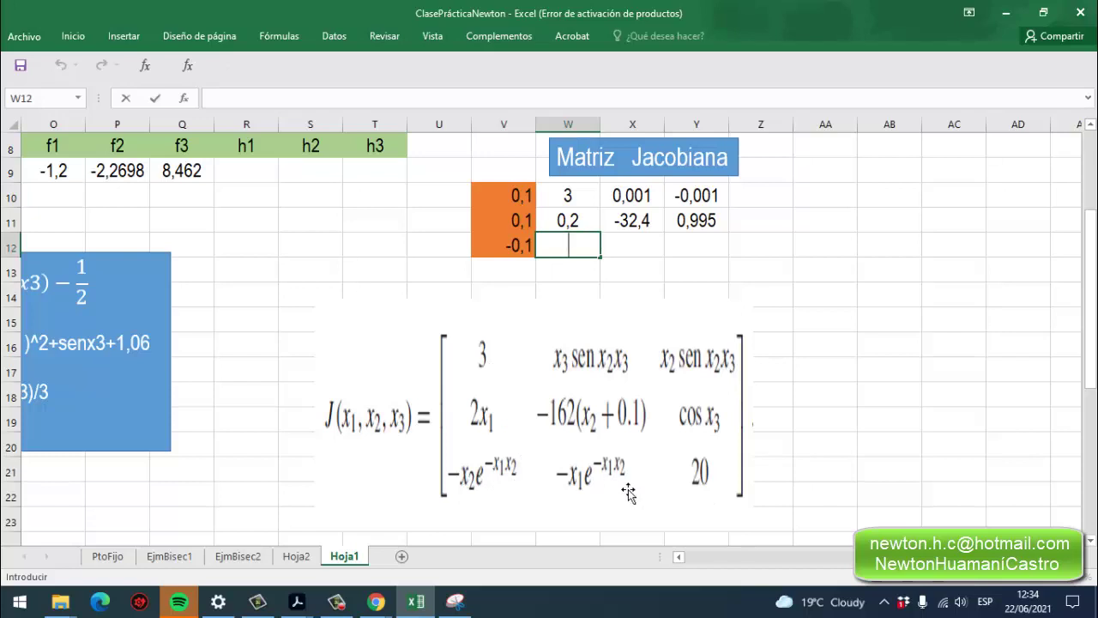
{"action": "type", "text": "=-"}
{"action": "left_click", "coordinate": [519, 222]}
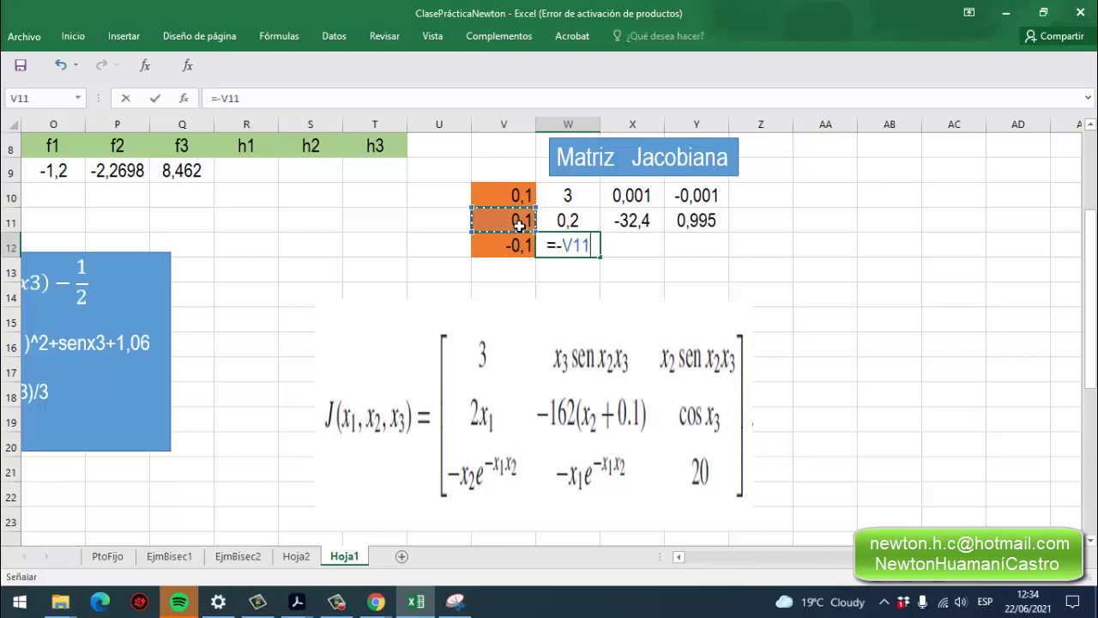
{"action": "type", "text": "*"}
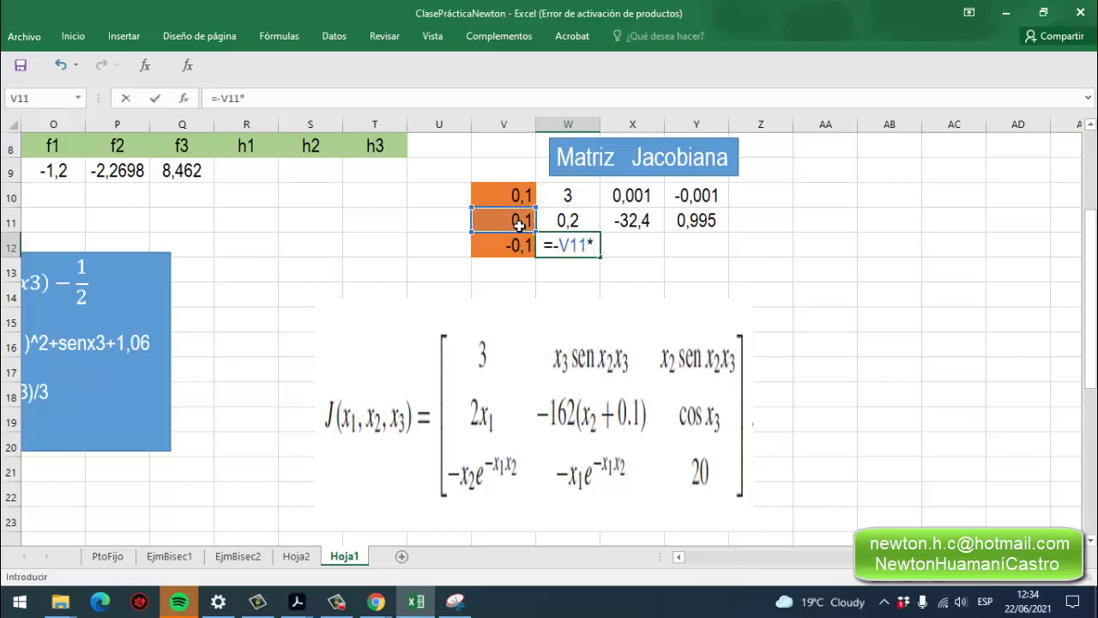
{"action": "type", "text": "exp"}
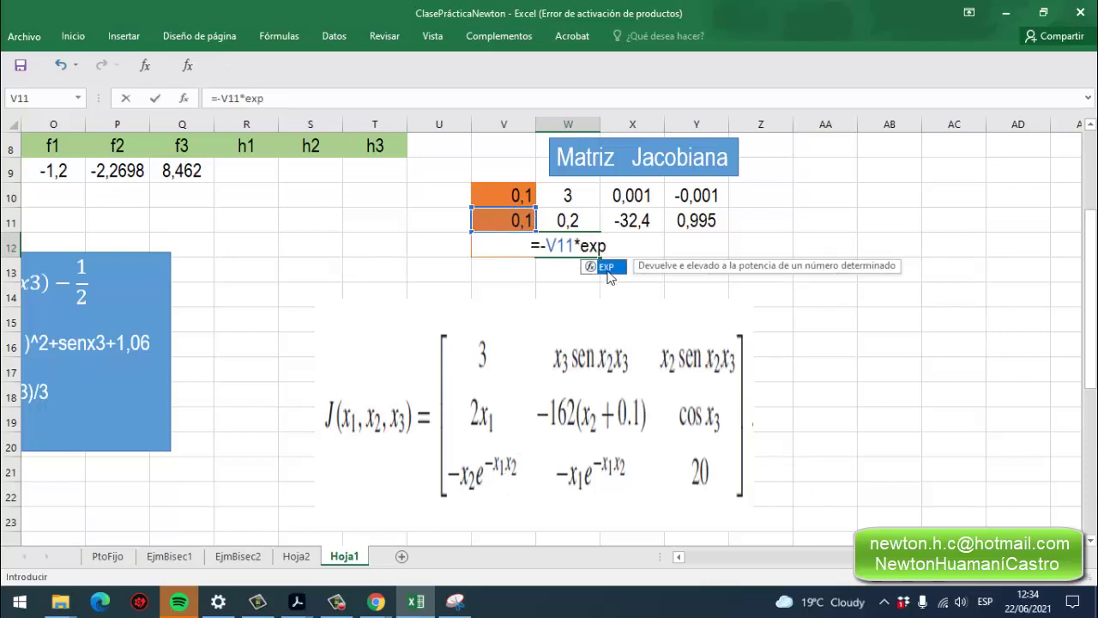
{"action": "double_click", "coordinate": [608, 266]}
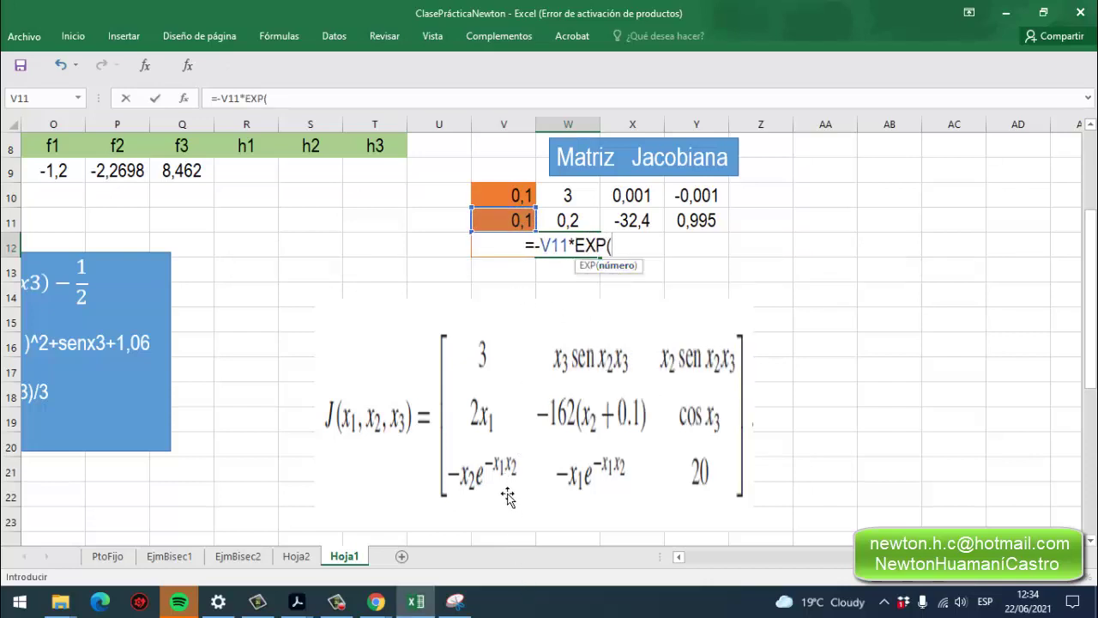
{"action": "type", "text": "-"}
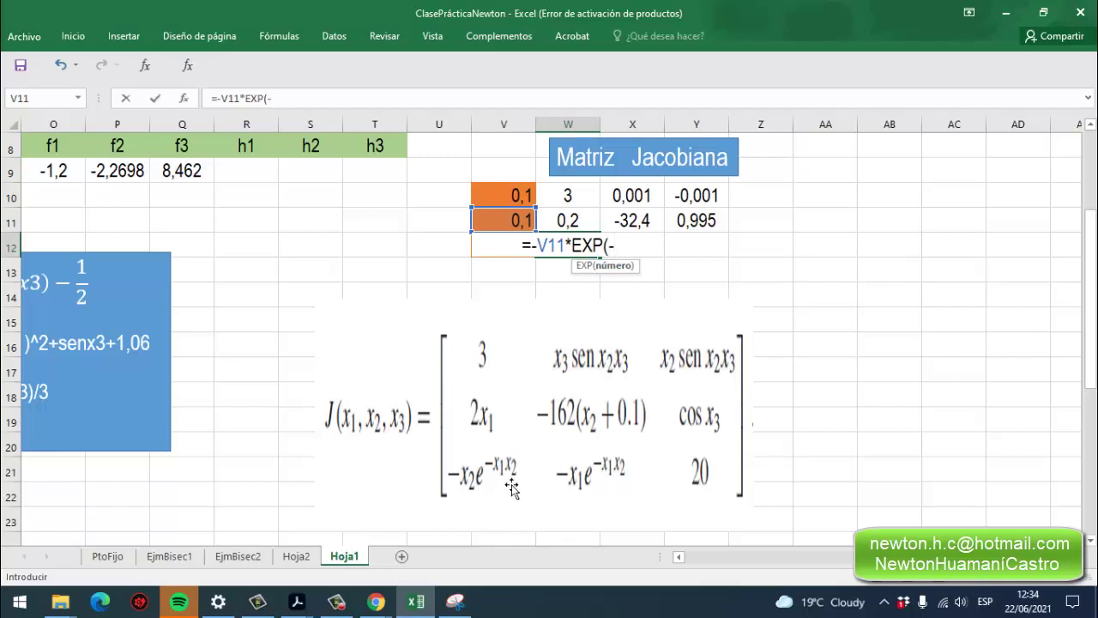
{"action": "left_click", "coordinate": [514, 195]}
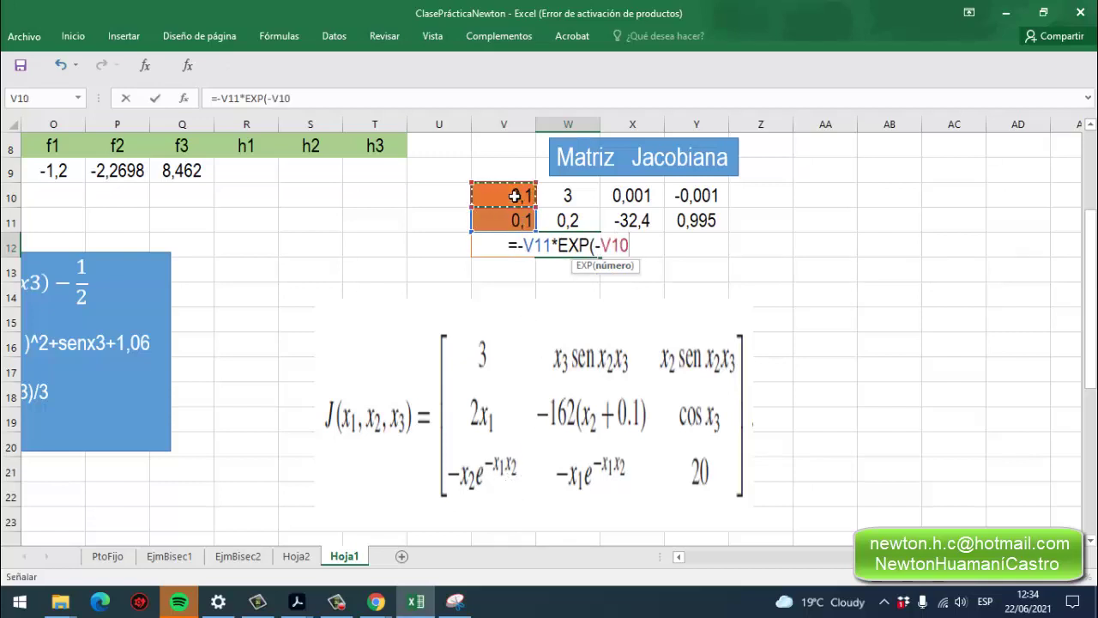
{"action": "type", "text": "*"}
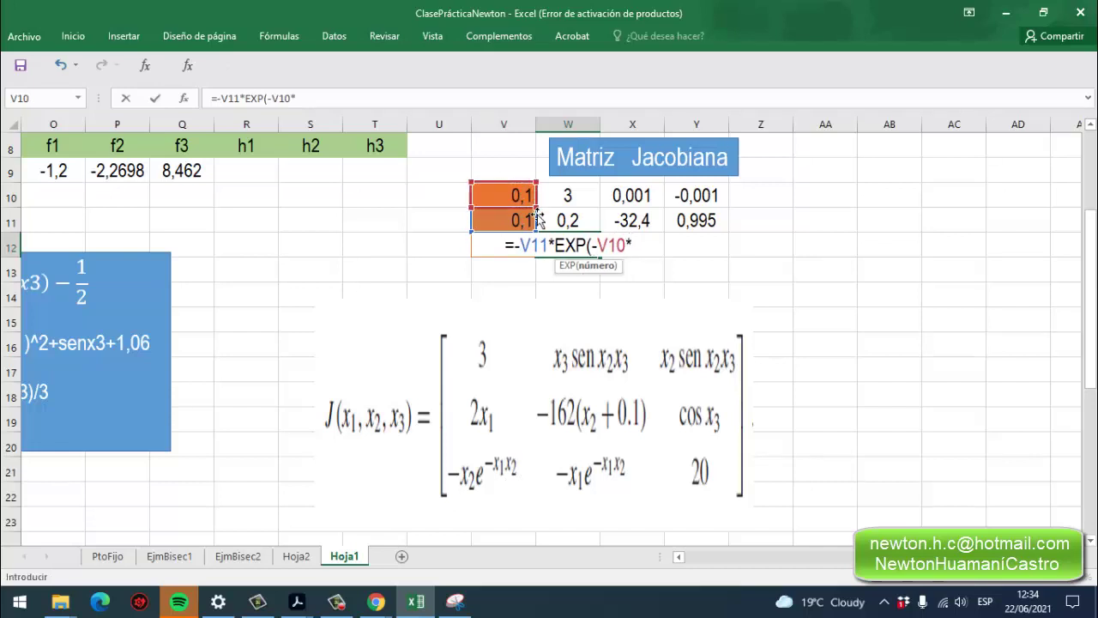
{"action": "left_click", "coordinate": [520, 219]}
{"action": "type", "text": ")"}
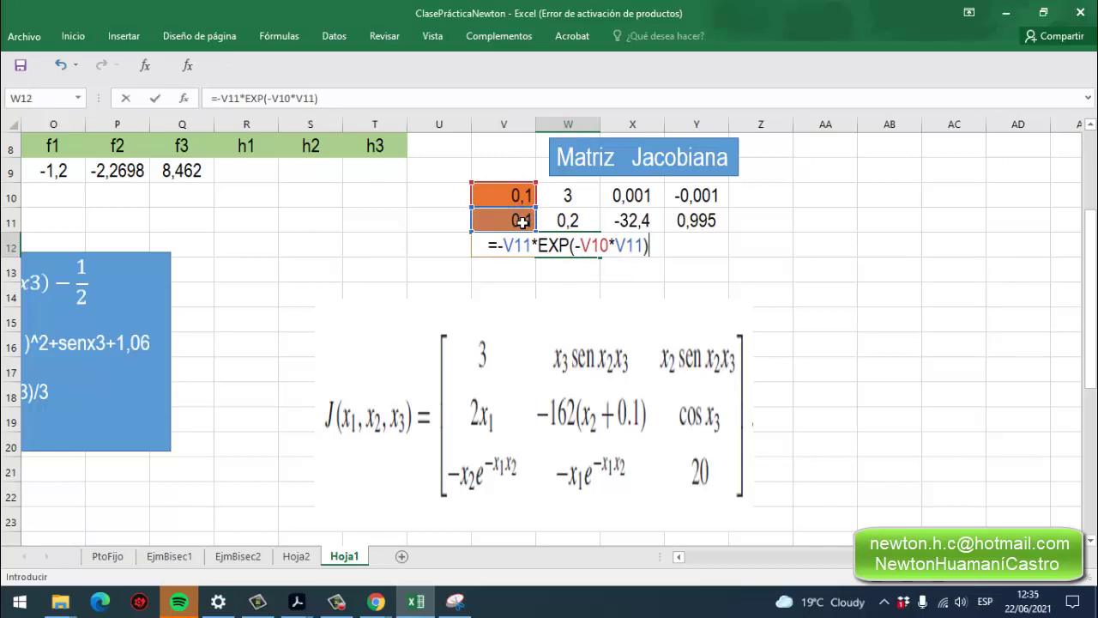
{"action": "key", "text": "Return"}
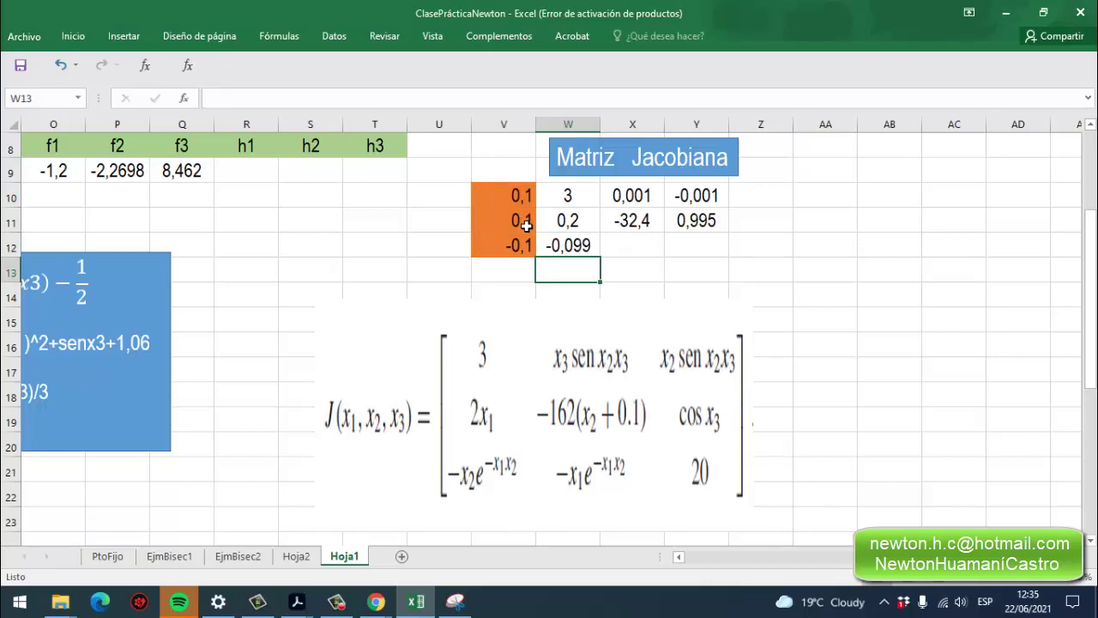
{"action": "left_click", "coordinate": [568, 249]}
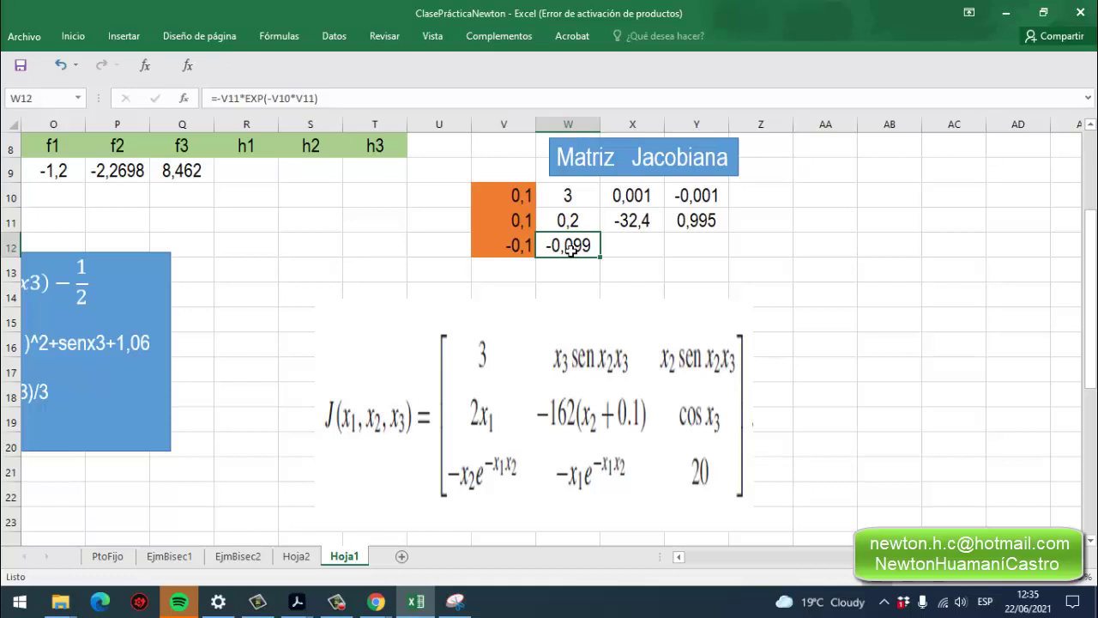
Enter the formula =-V10*EXP(-V11*V10) in X12 for the Jacobian element -x1 e^(-x1x2).
{"action": "left_click", "coordinate": [625, 246]}
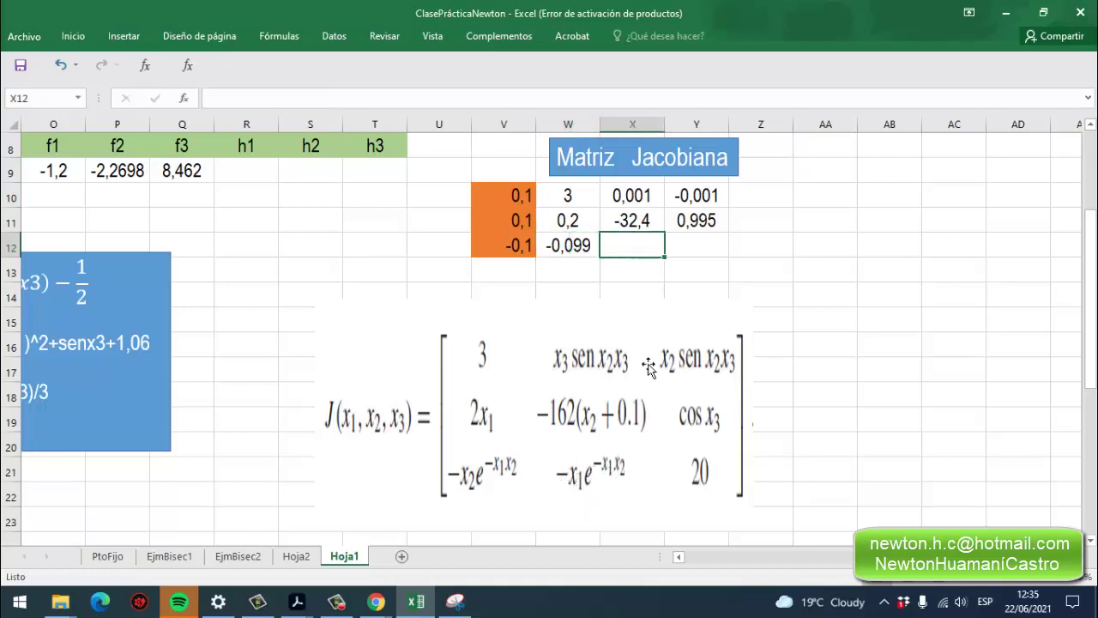
{"action": "double_click", "coordinate": [633, 245]}
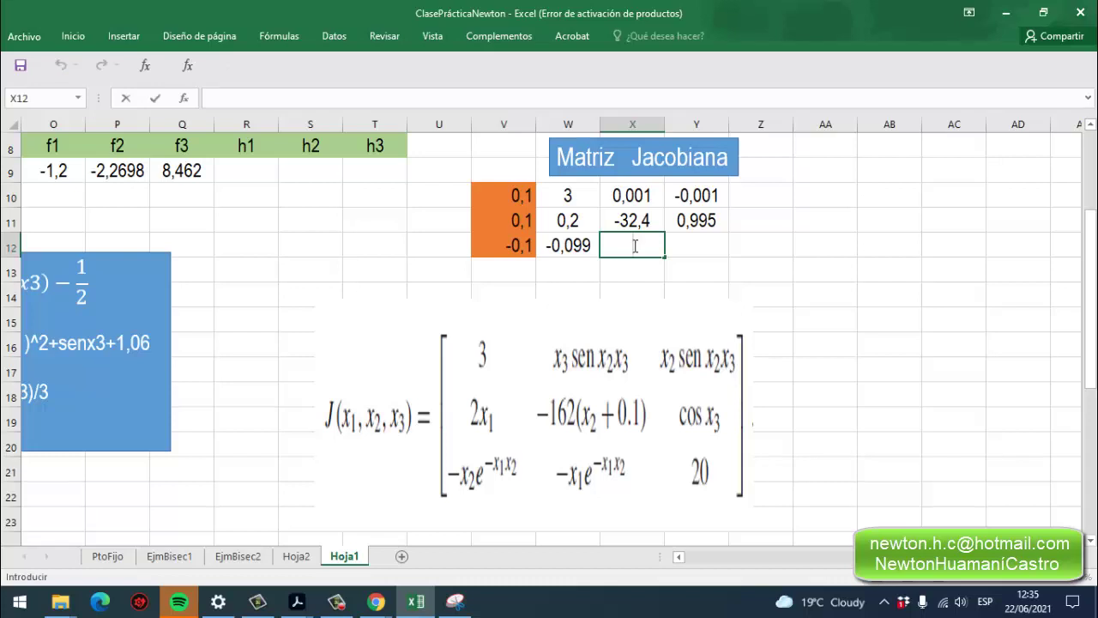
{"action": "type", "text": "=-"}
{"action": "left_click", "coordinate": [509, 196]}
{"action": "type", "text": "+"}
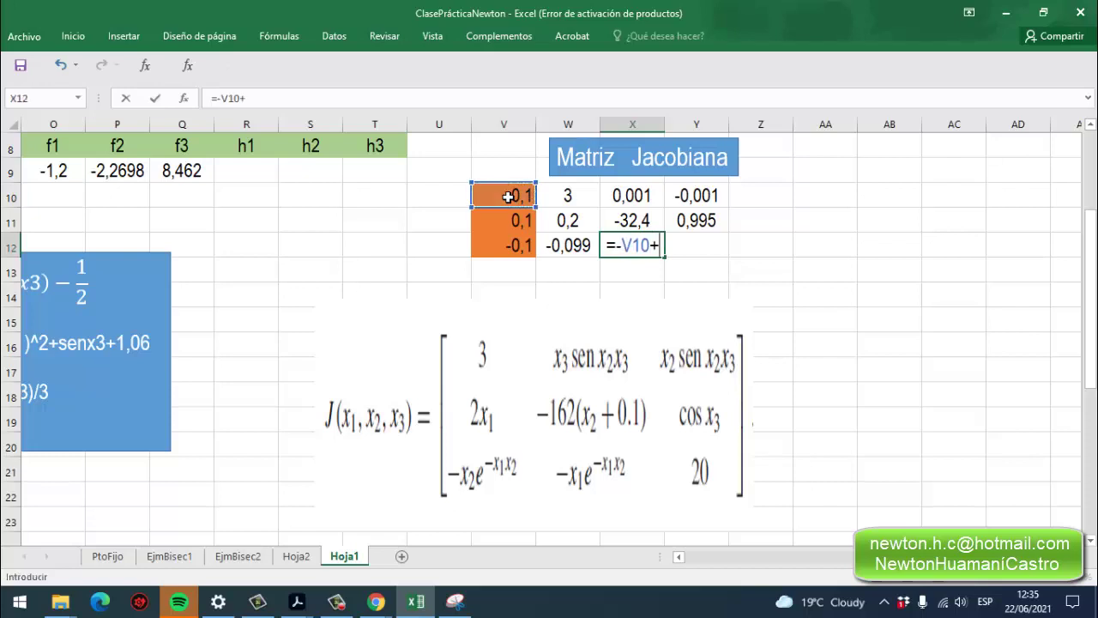
{"action": "key", "text": "BackSpace"}
{"action": "type", "text": "*"}
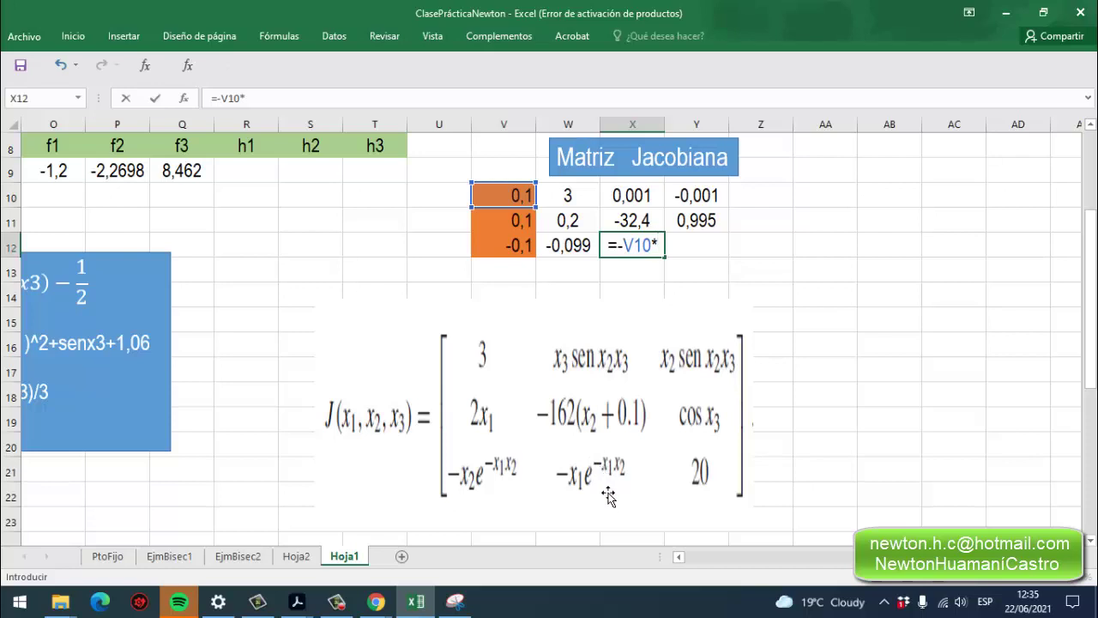
{"action": "type", "text": "exp"}
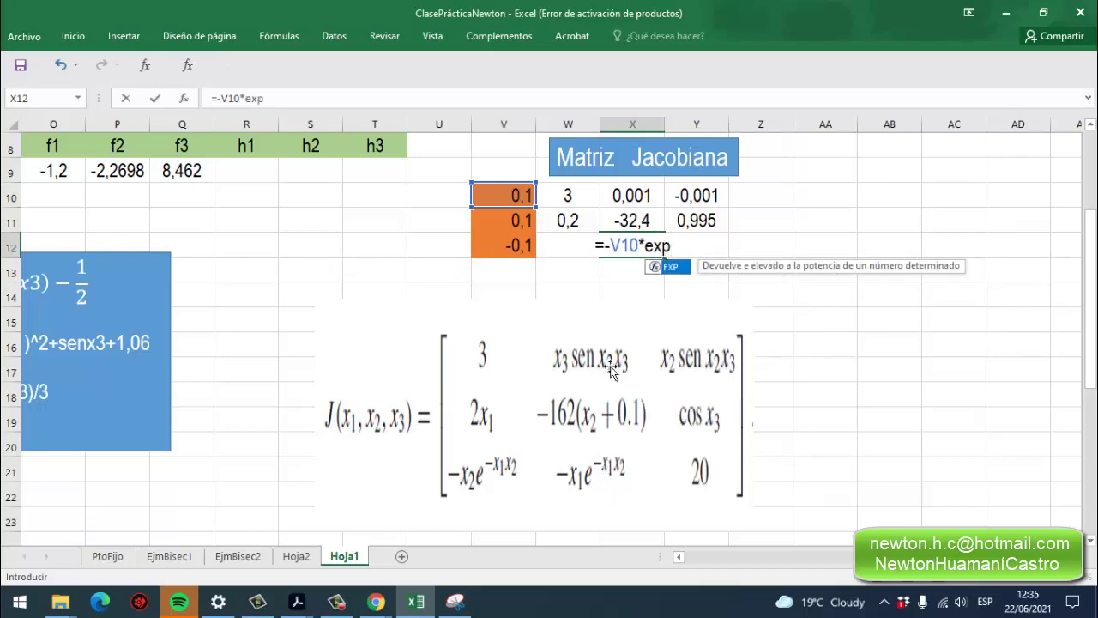
{"action": "double_click", "coordinate": [673, 266]}
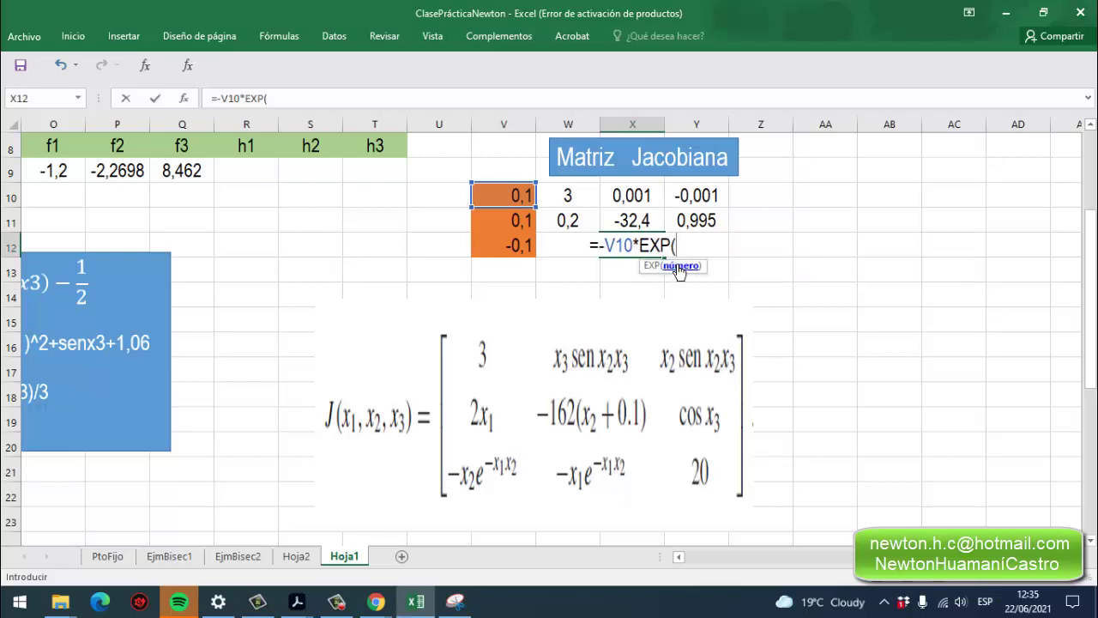
{"action": "type", "text": "-"}
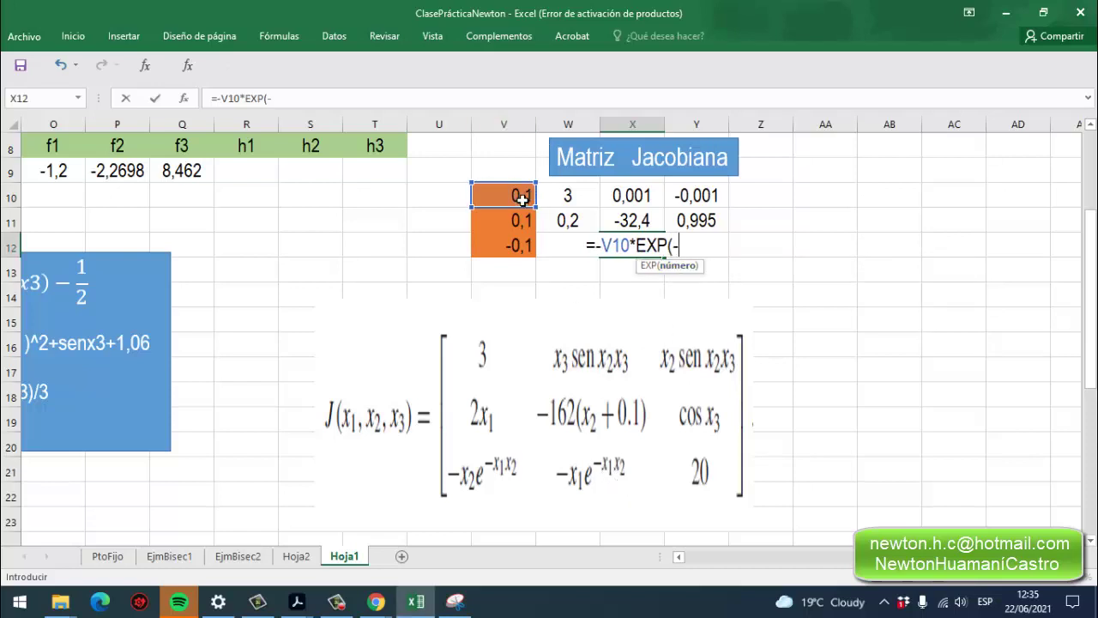
{"action": "left_click", "coordinate": [523, 225]}
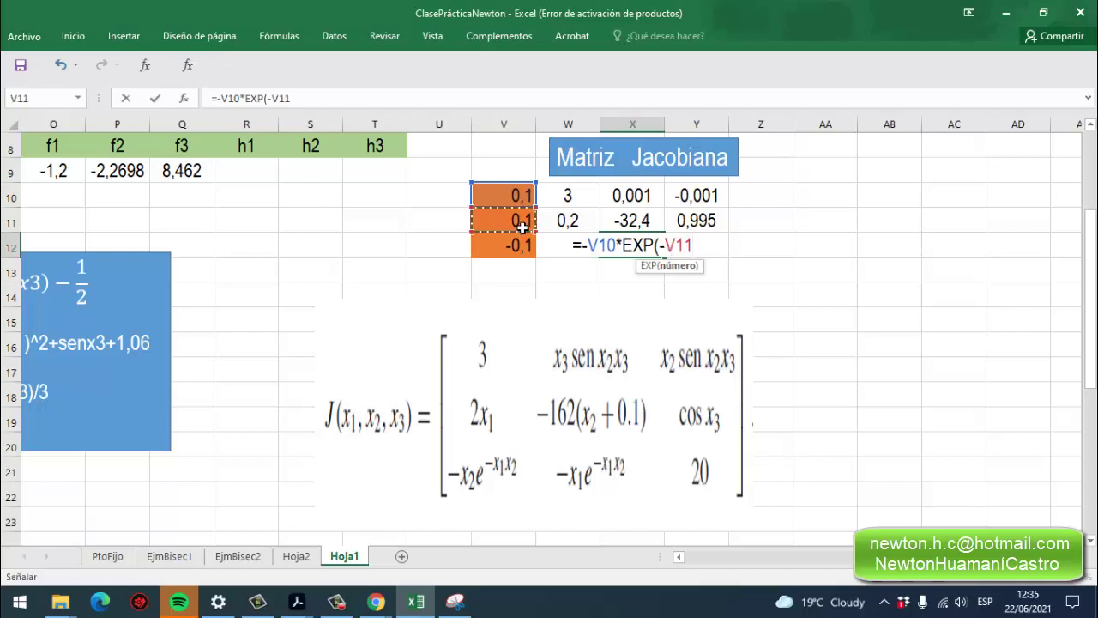
{"action": "type", "text": "*"}
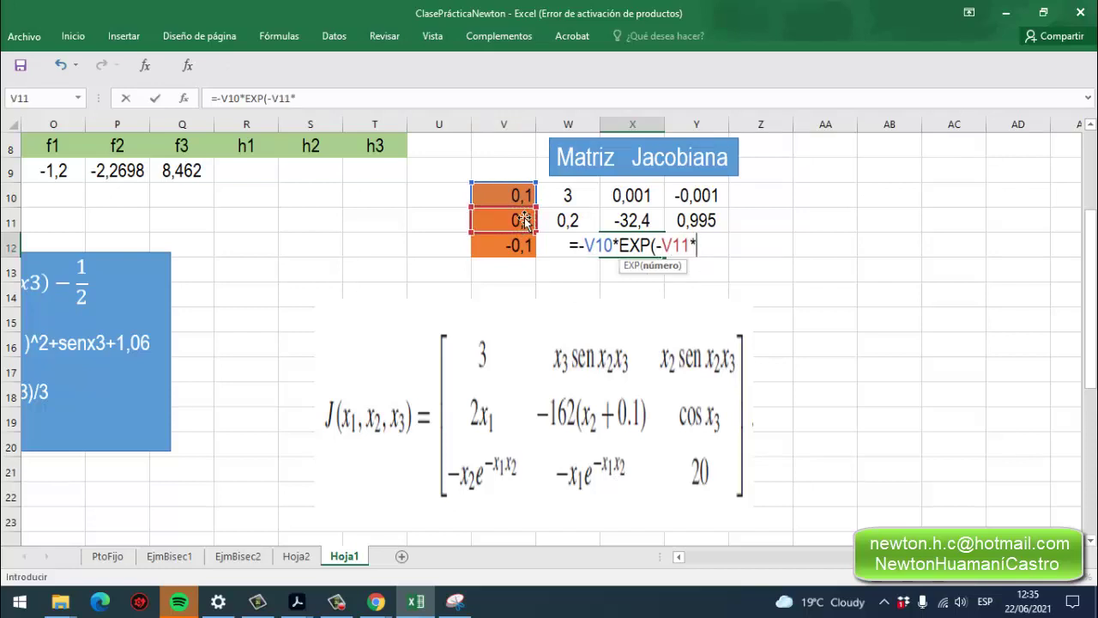
{"action": "left_click", "coordinate": [523, 206]}
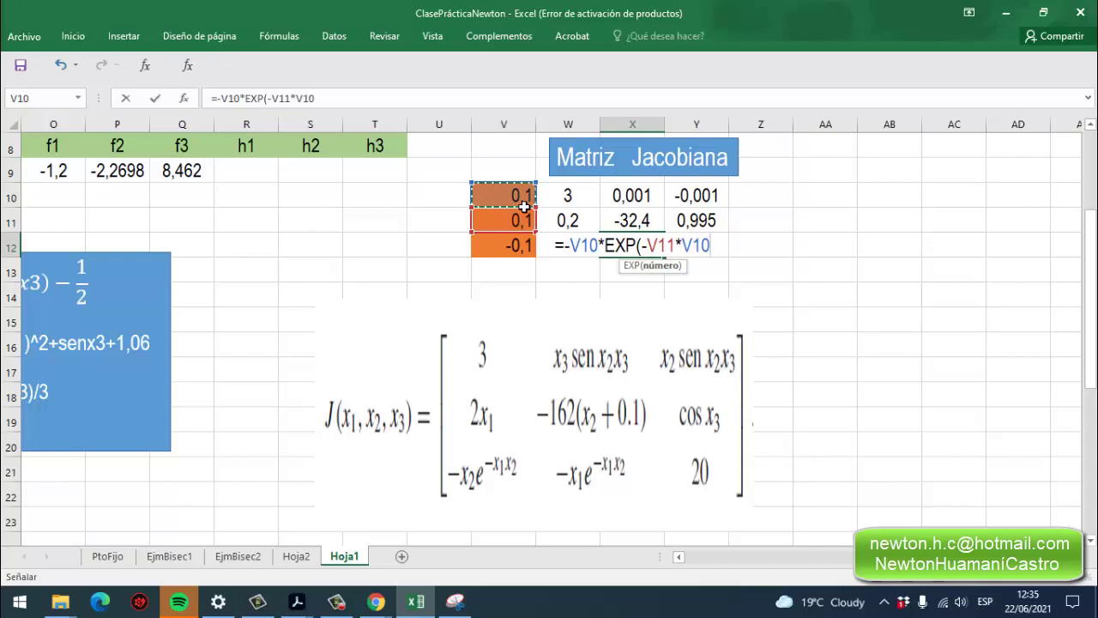
{"action": "type", "text": ")"}
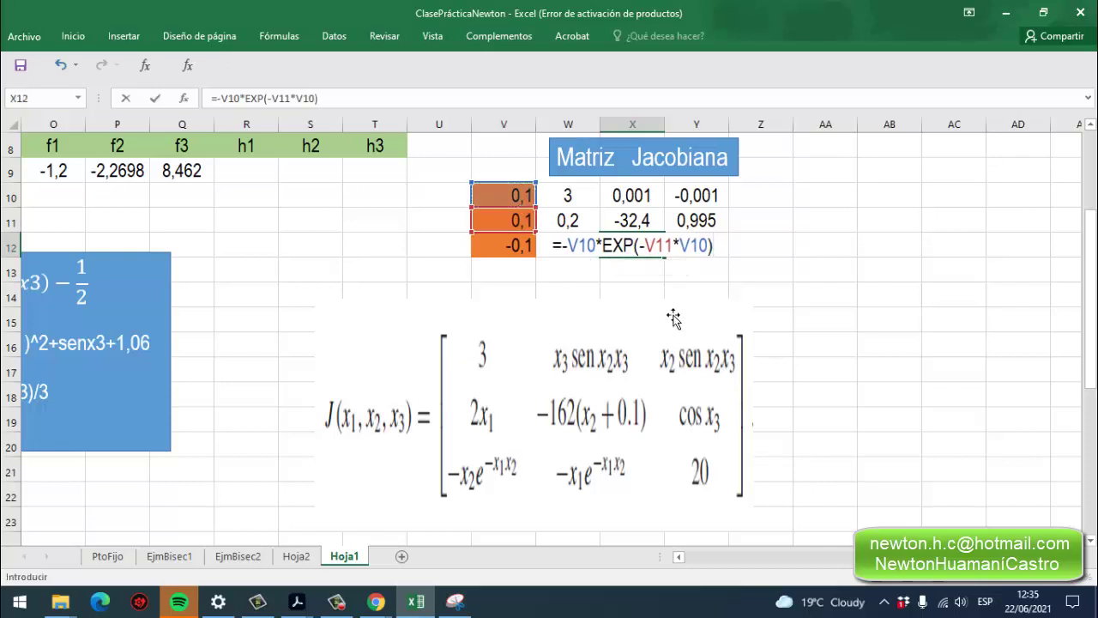
{"action": "key", "text": "Return"}
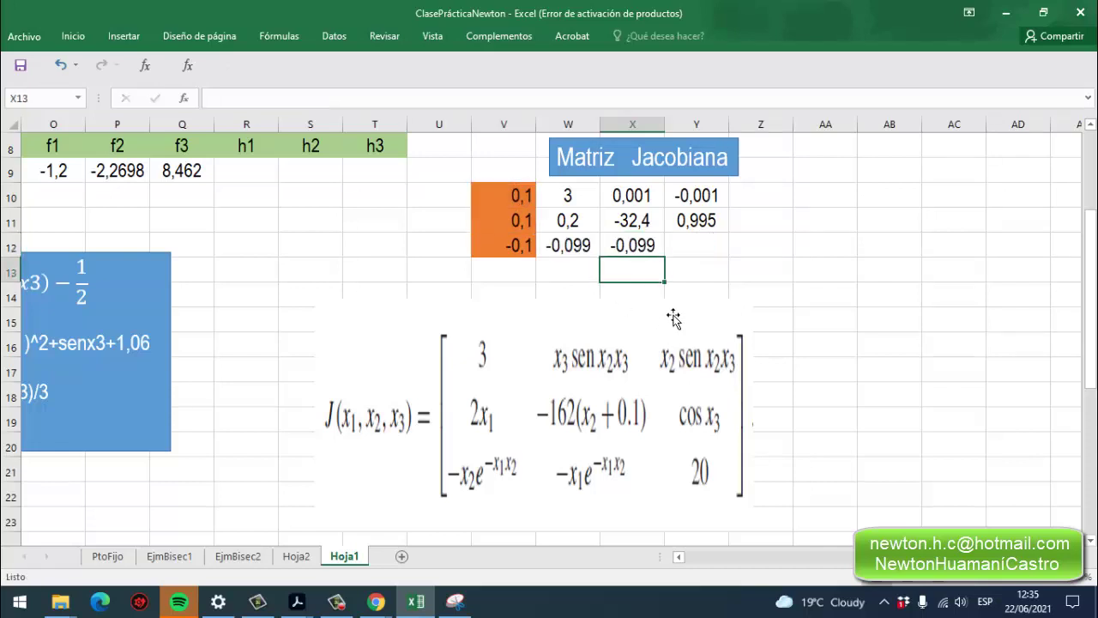
Enter the constant 20 in Y12 as the last element of the Jacobian matrix.
{"action": "left_click", "coordinate": [705, 247]}
{"action": "type", "text": "="}
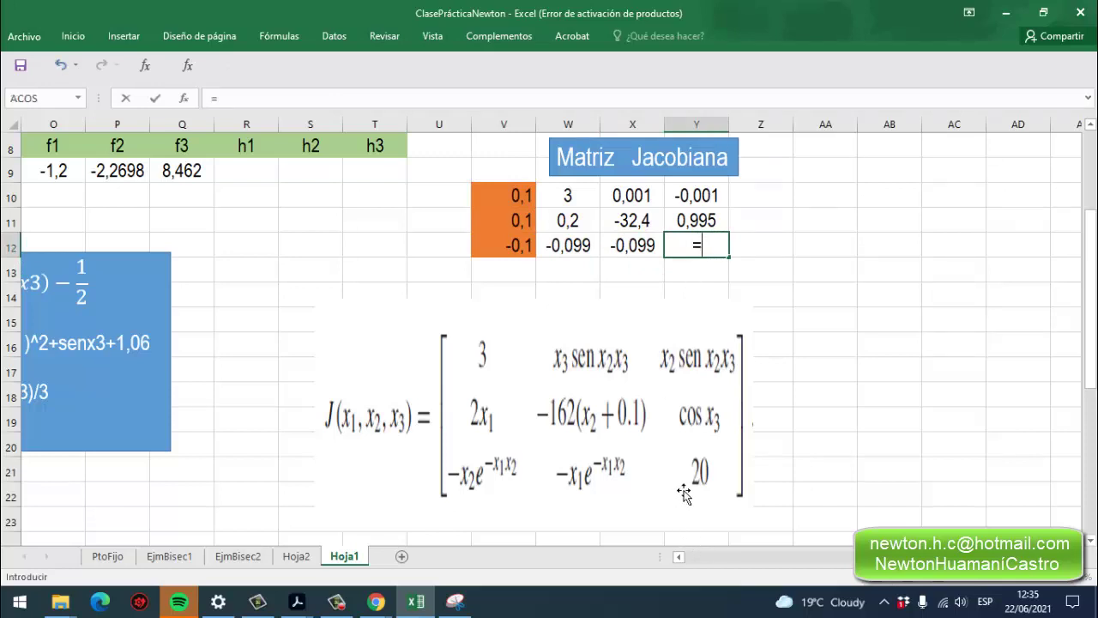
{"action": "type", "text": "20"}
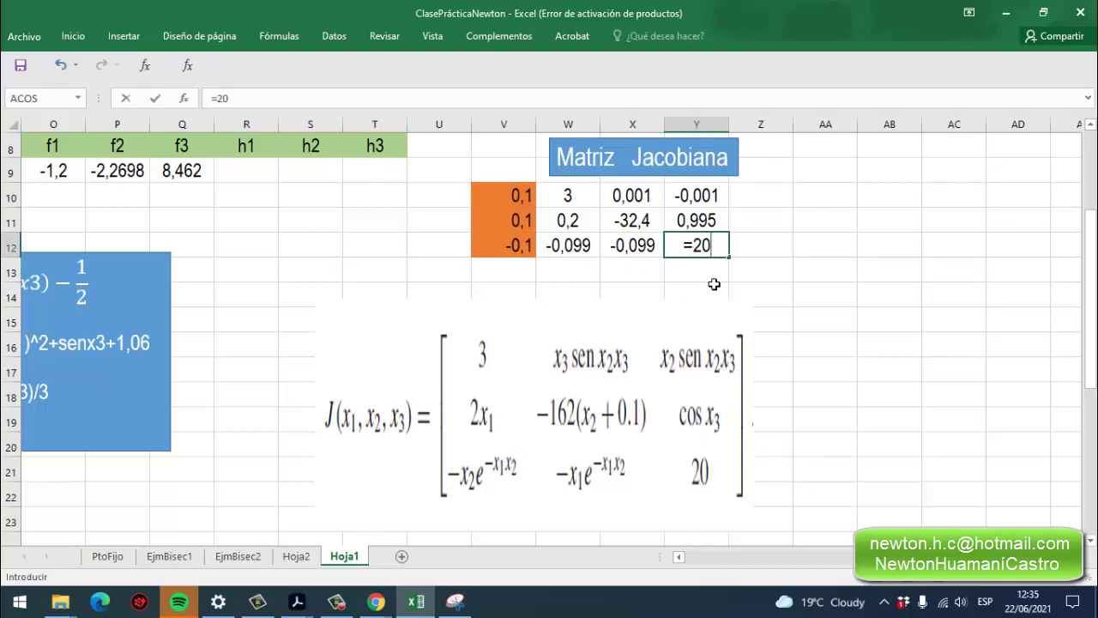
{"action": "key", "text": "BackSpace"}
{"action": "key", "text": "BackSpace"}
{"action": "type", "text": "20"}
{"action": "key", "text": "Return"}
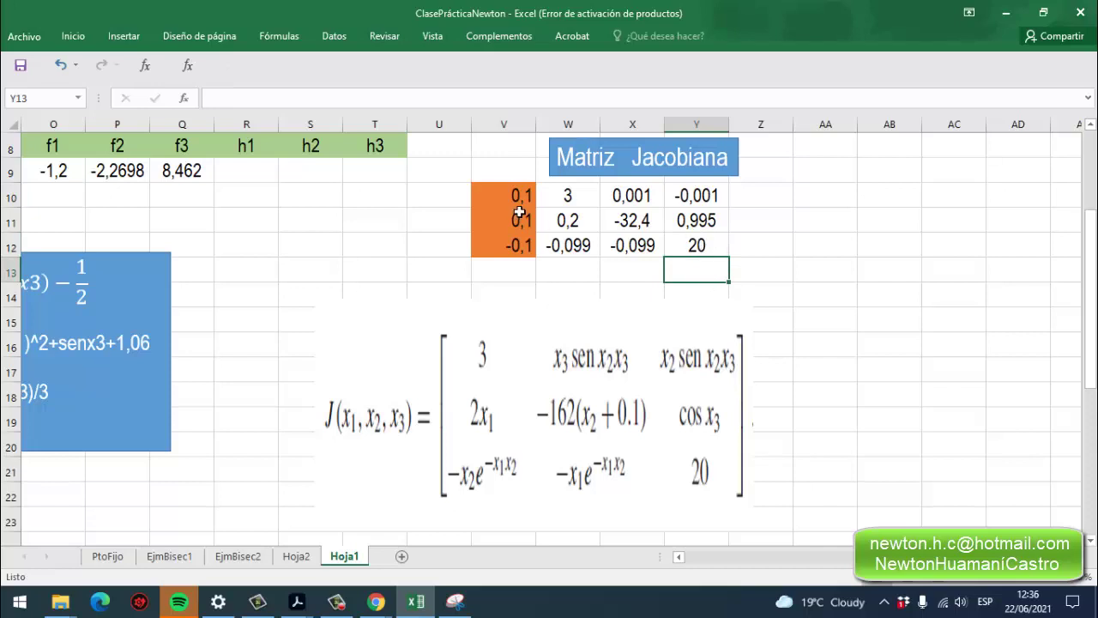
Replace the content of W10, the first Jacobian element, with =3.
{"action": "left_click", "coordinate": [568, 199]}
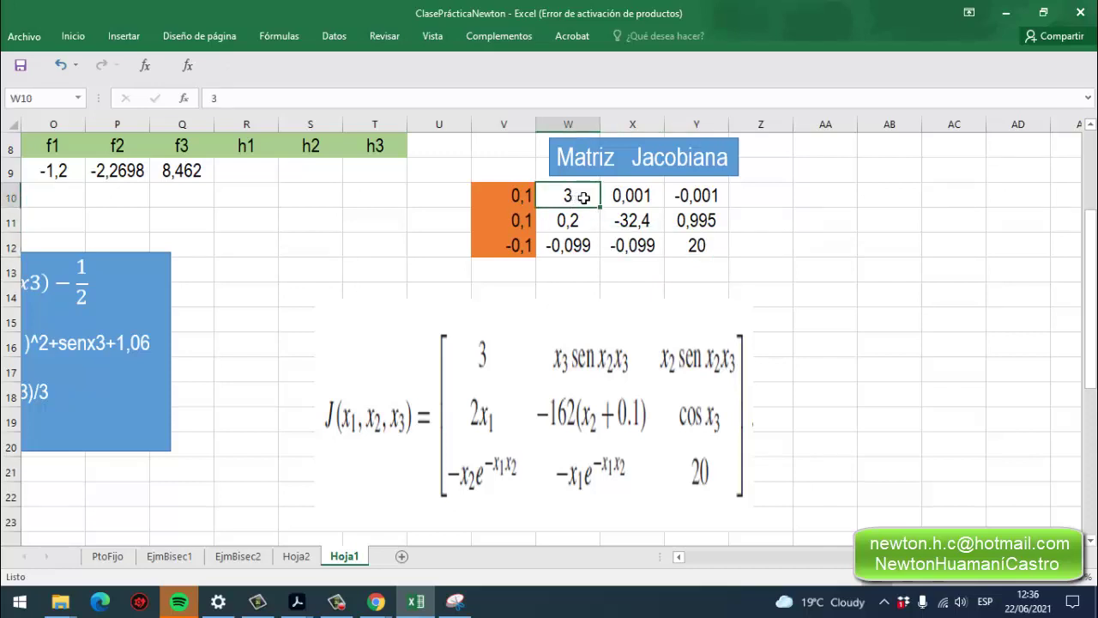
{"action": "double_click", "coordinate": [585, 199]}
{"action": "key", "text": "BackSpace"}
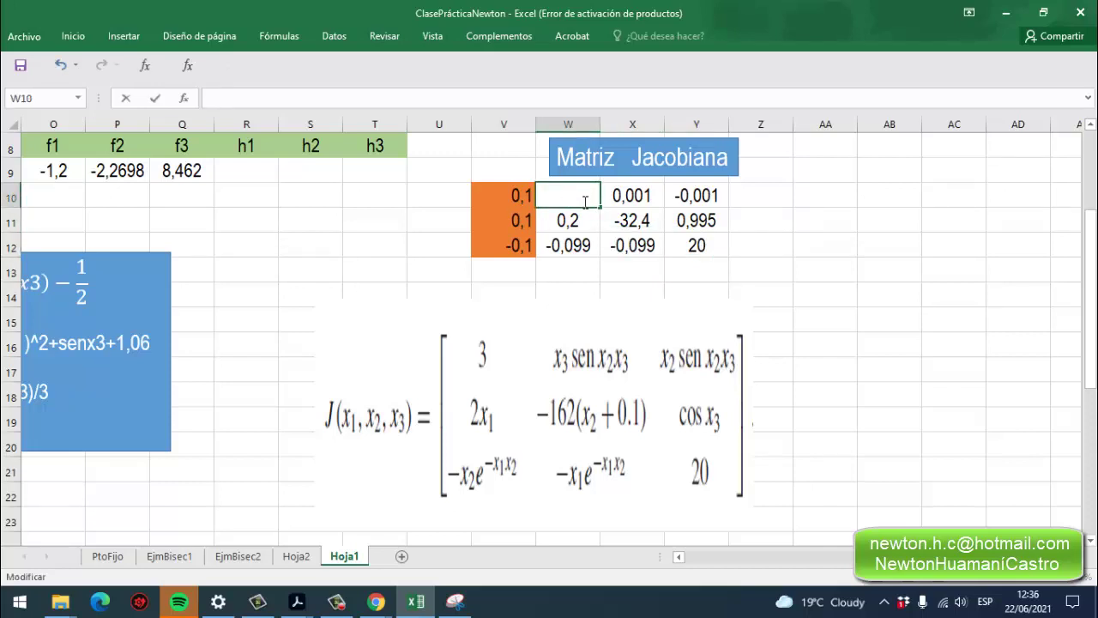
{"action": "type", "text": "=3"}
{"action": "key", "text": "Return"}
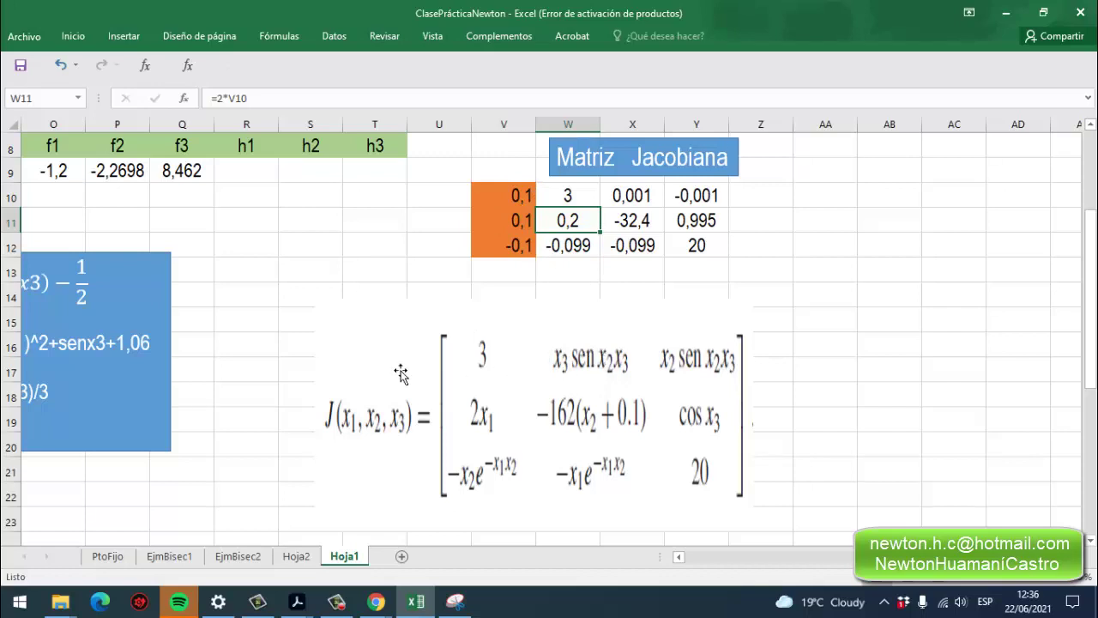
In the Snipping Tool, handwrite "Factor" under the braced inverse-Jacobian product, highlight part of that product, and return to the worksheet.
{"action": "left_click", "coordinate": [455, 601]}
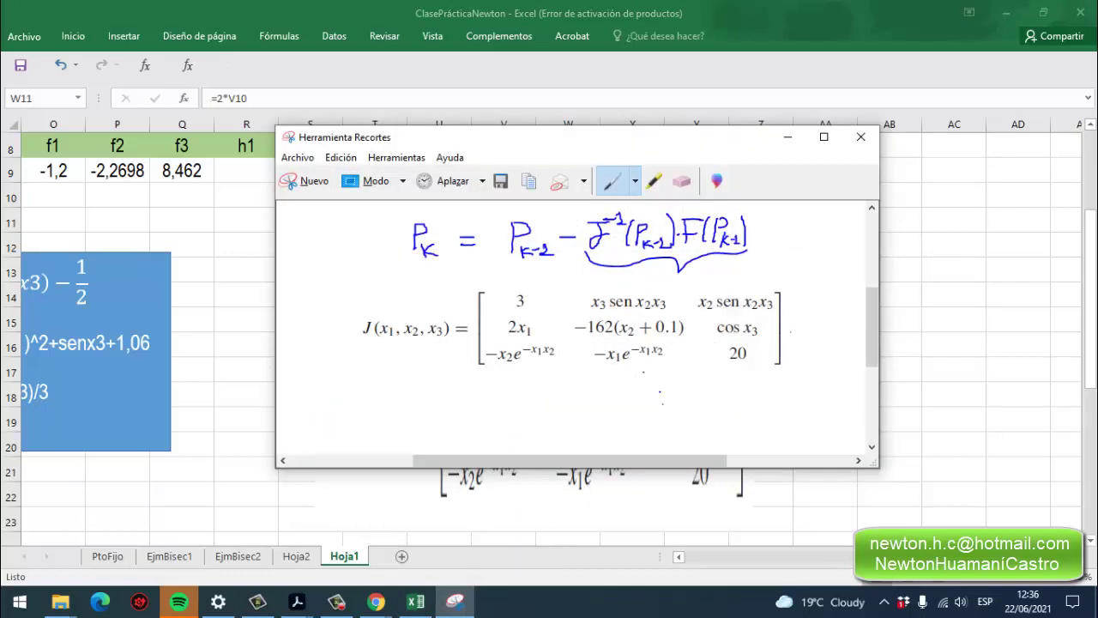
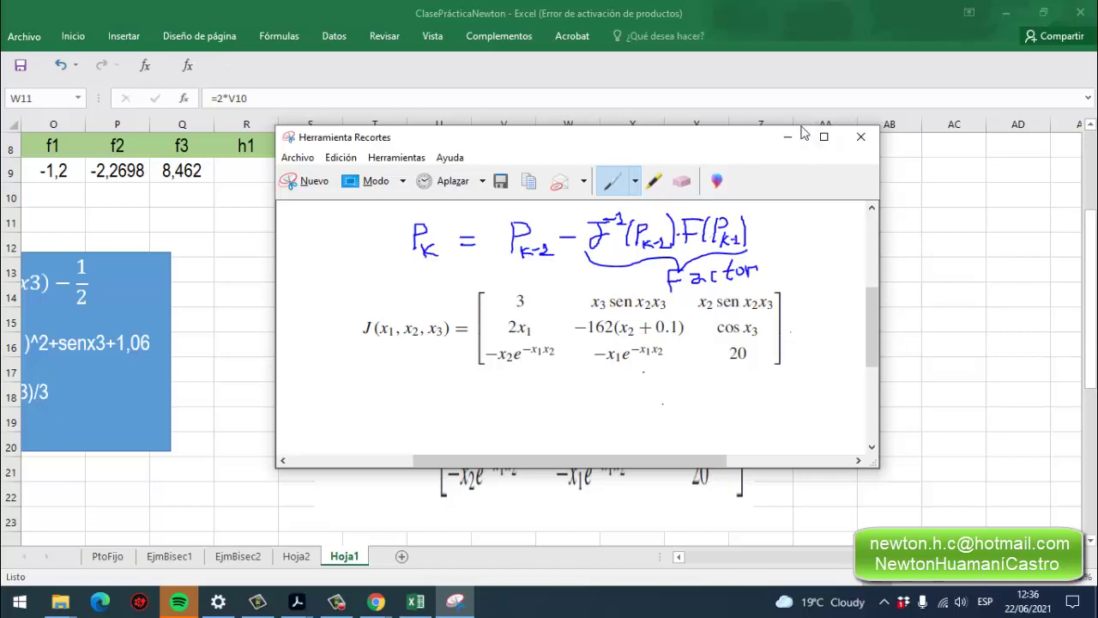
{"action": "left_click", "coordinate": [654, 180]}
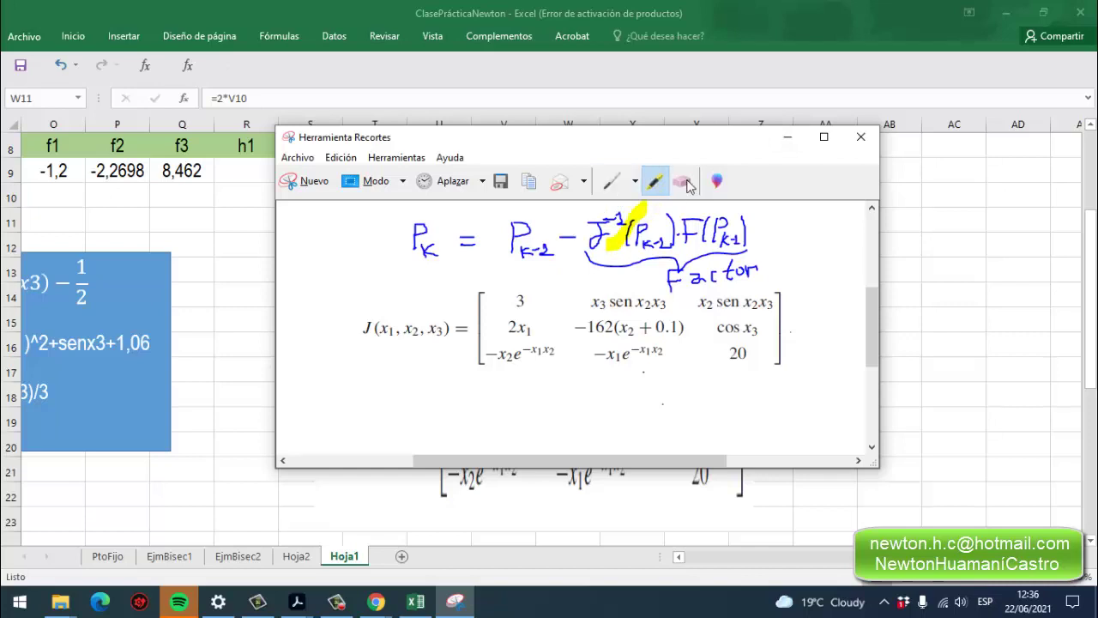
{"action": "left_click", "coordinate": [785, 138]}
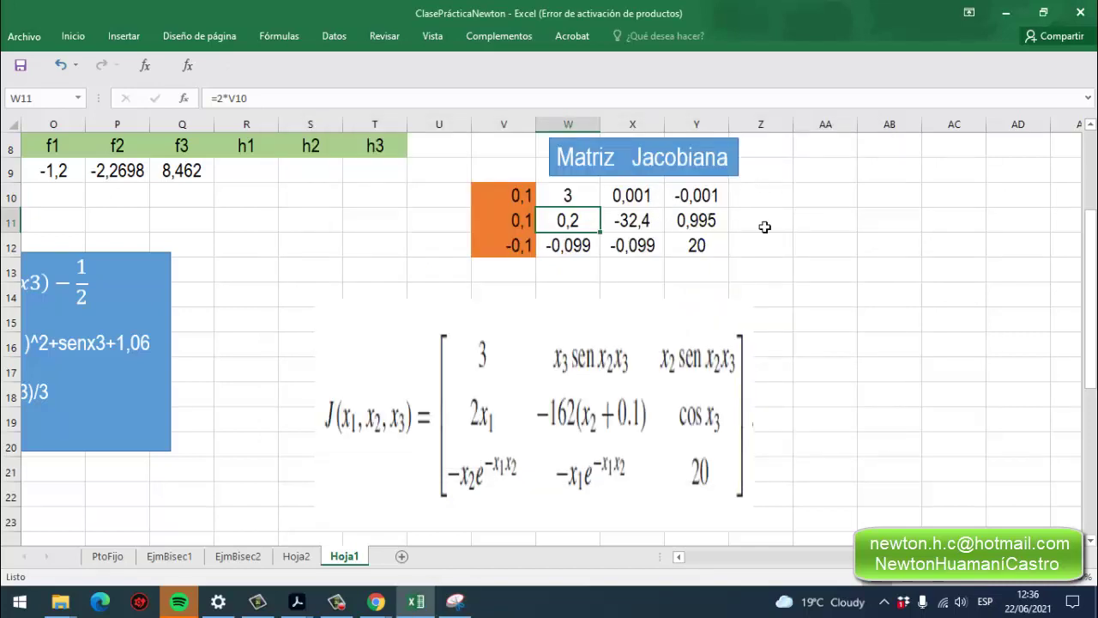
Move the Jacobian formula image away from the numeric matrix to about row 22, below the blue equations box.
{"action": "left_click_drag", "start_coordinate": [458, 409], "coordinate": [257, 478]}
{"action": "left_click_drag", "start_coordinate": [314, 421], "coordinate": [272, 489]}
{"action": "left_click", "coordinate": [309, 428]}
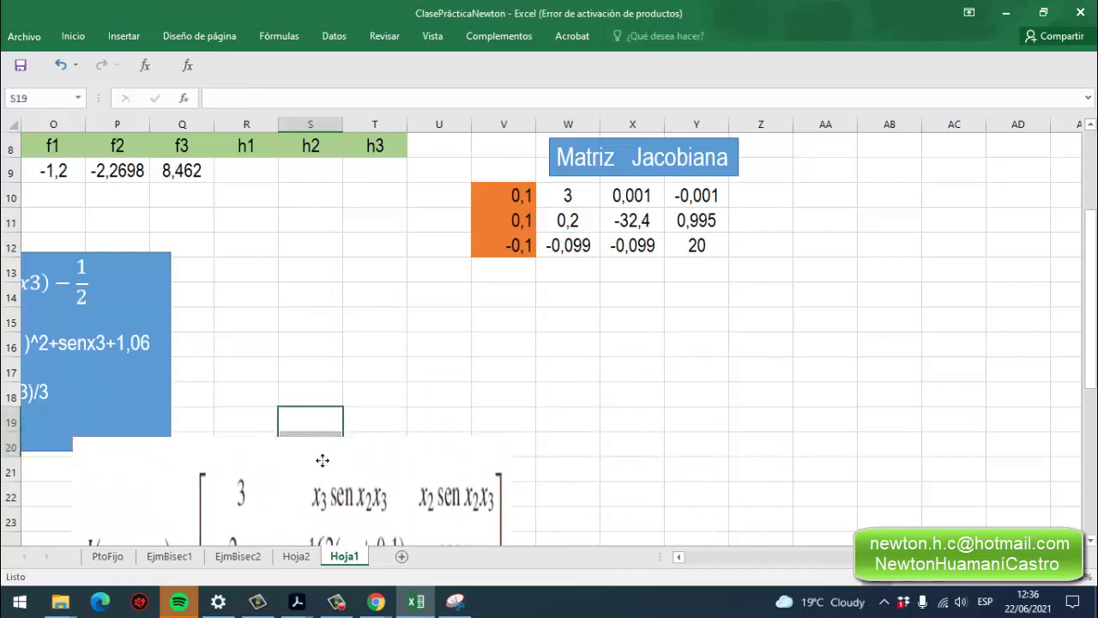
{"action": "left_click_drag", "start_coordinate": [319, 455], "coordinate": [256, 507]}
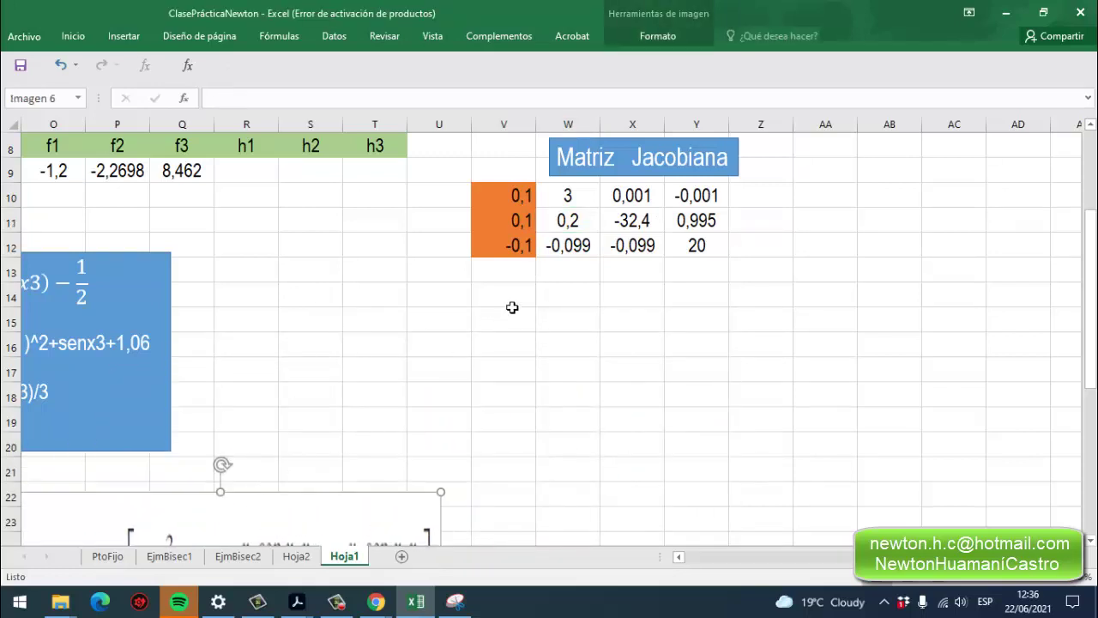
{"action": "left_click", "coordinate": [550, 304]}
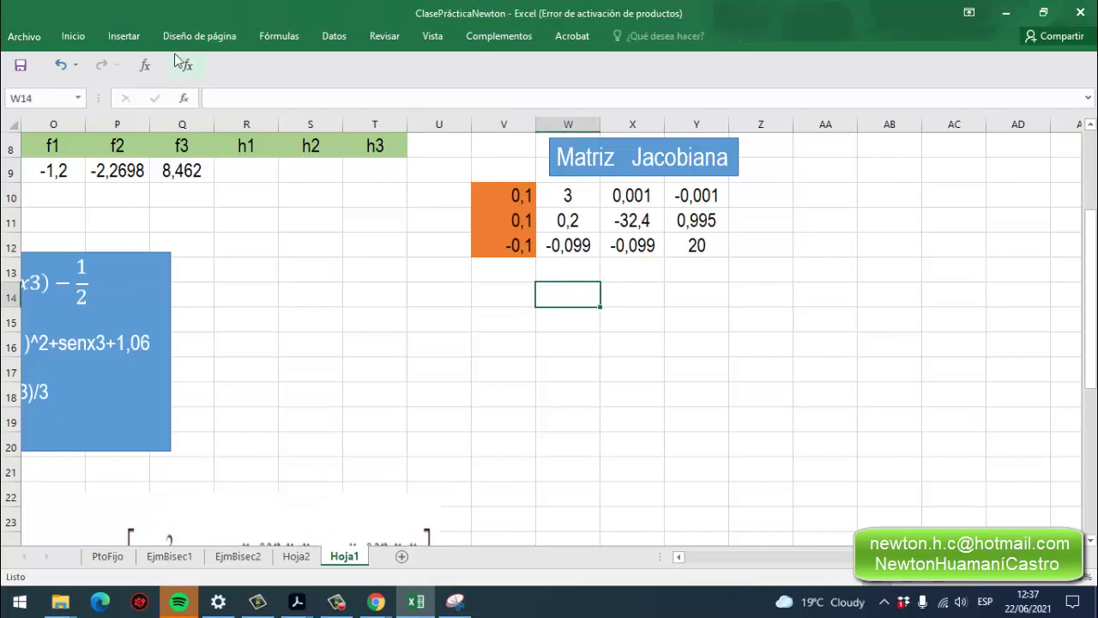
Draw a rectangle below the numeric Jacobian matrix, around rows 13 to 14, and label it "Inversa de la Matriz Jacobiana".
{"action": "left_click", "coordinate": [127, 37]}
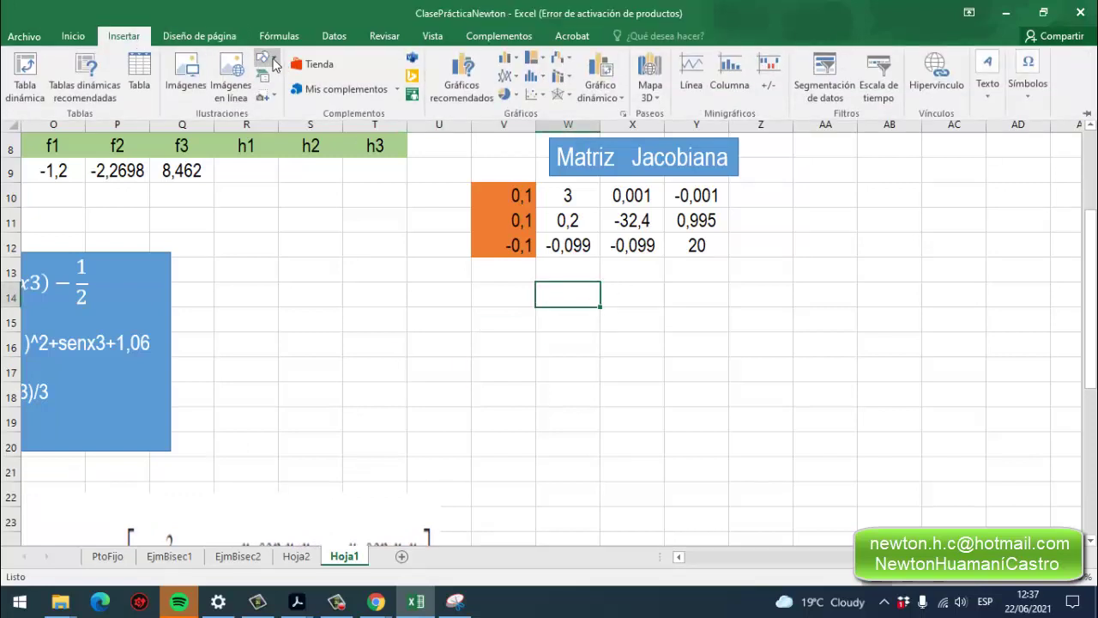
{"action": "left_click", "coordinate": [264, 57]}
{"action": "left_click", "coordinate": [295, 95]}
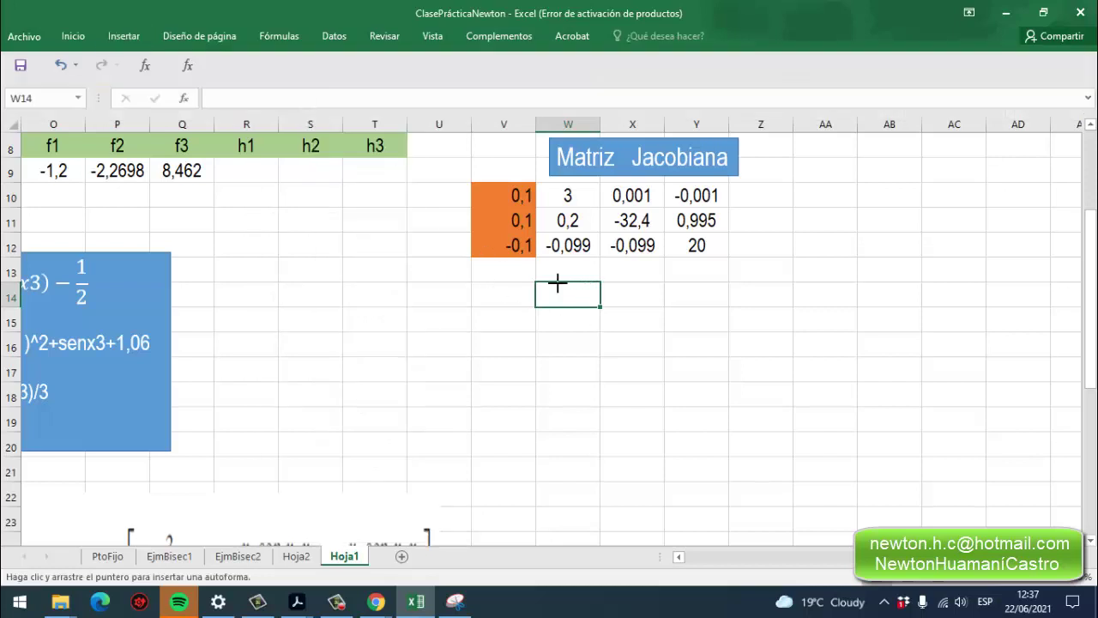
{"action": "left_click_drag", "start_coordinate": [557, 283], "coordinate": [804, 325]}
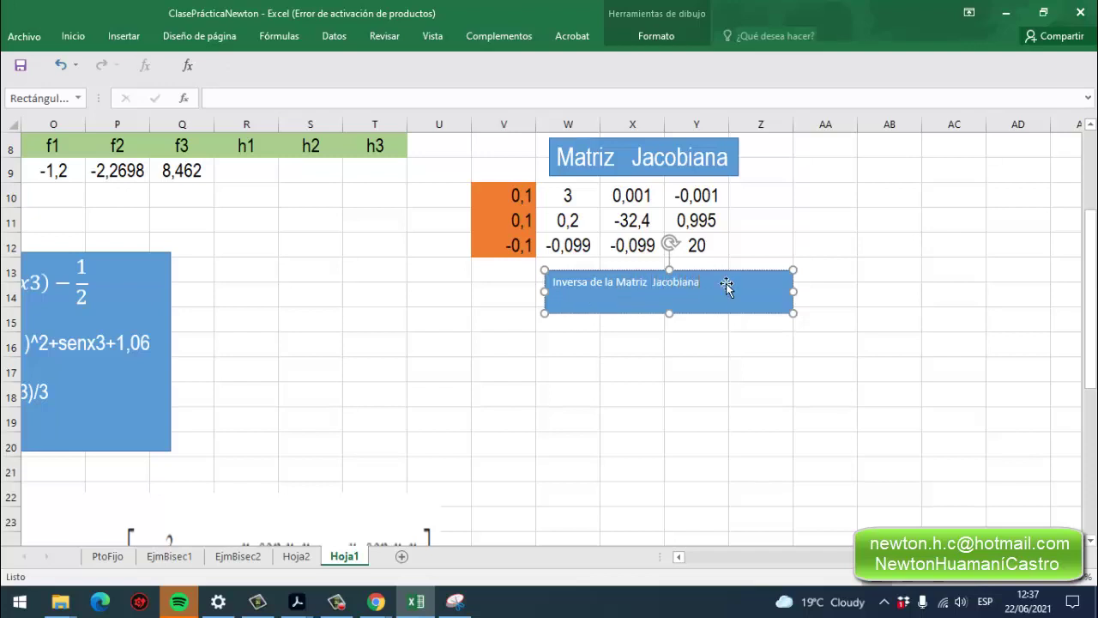
Format the text of the "Inversa de la Matriz Jacobiana" box in Arial Narrow, size 24.
{"action": "left_click_drag", "start_coordinate": [704, 291], "coordinate": [551, 285]}
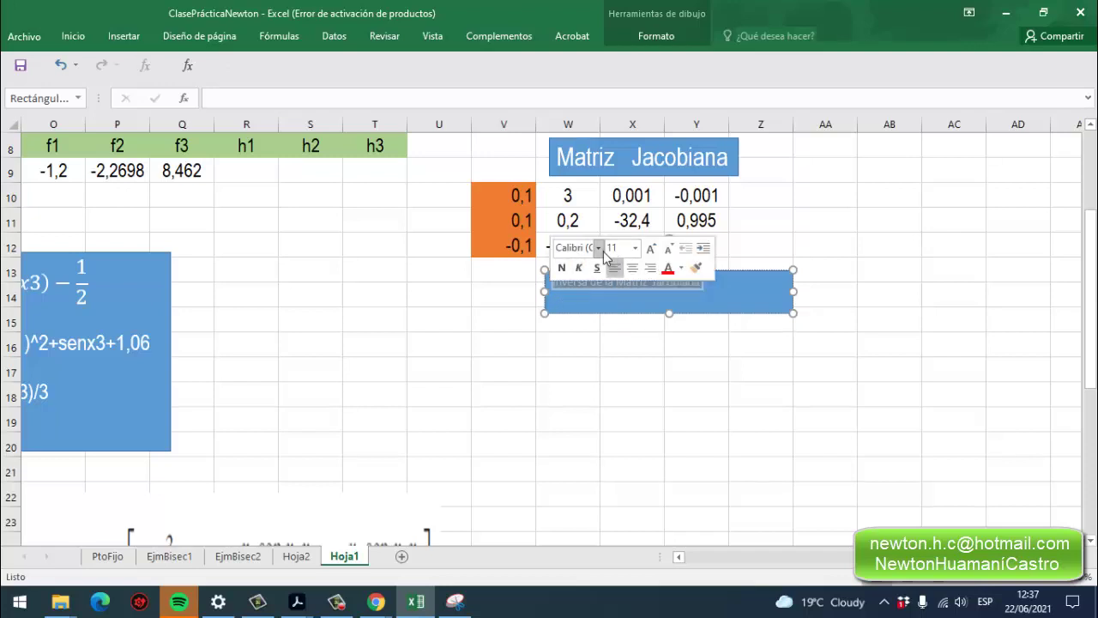
{"action": "left_click", "coordinate": [598, 249]}
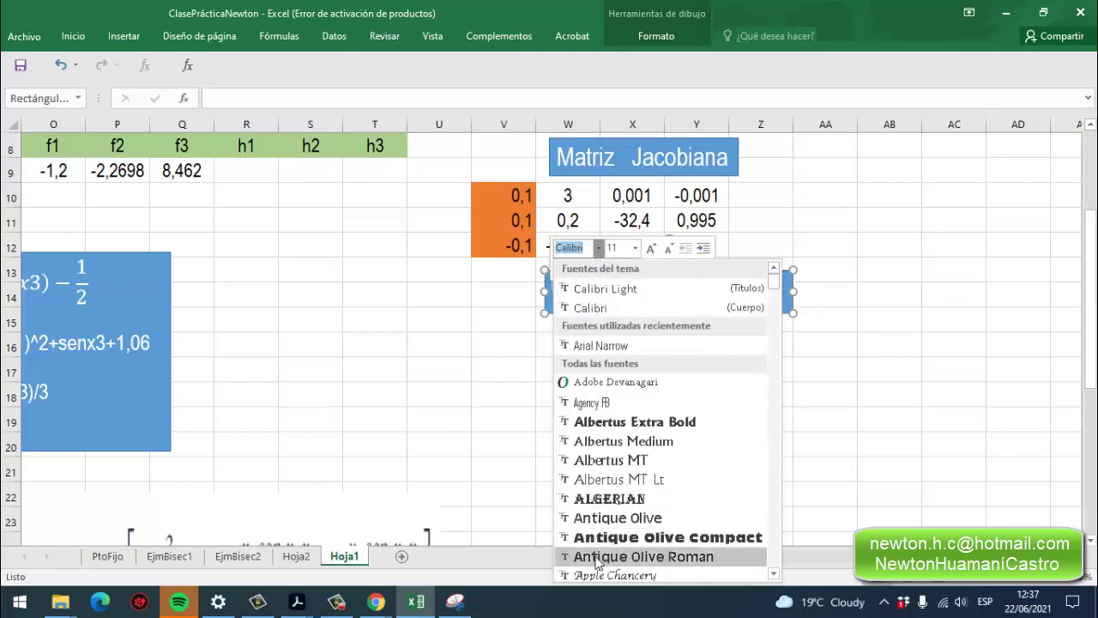
{"action": "left_click", "coordinate": [597, 345]}
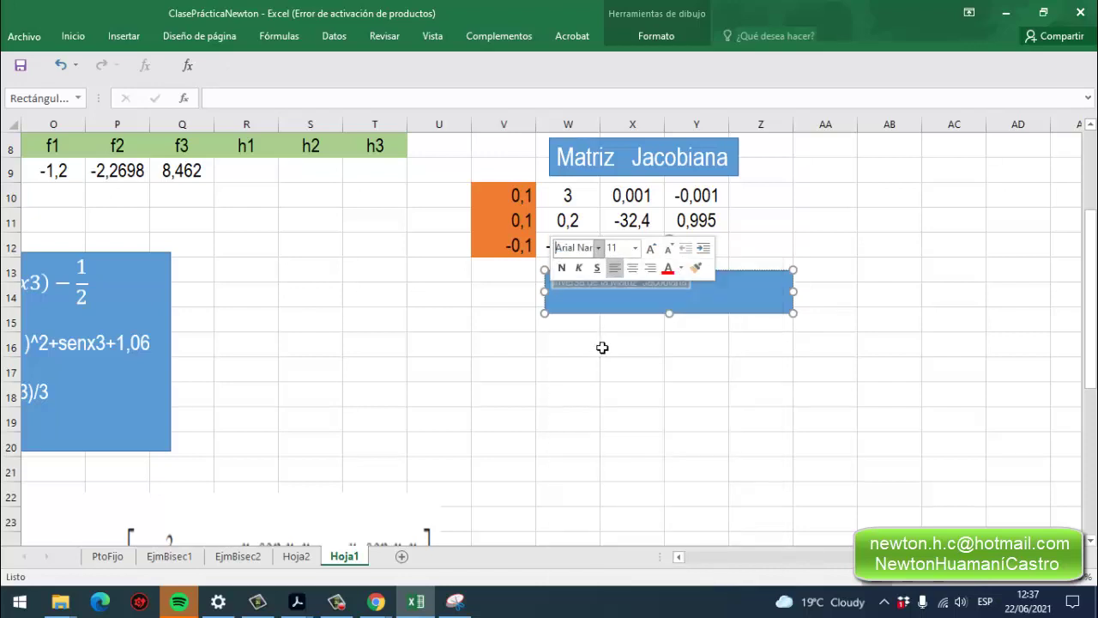
{"action": "left_click", "coordinate": [635, 248]}
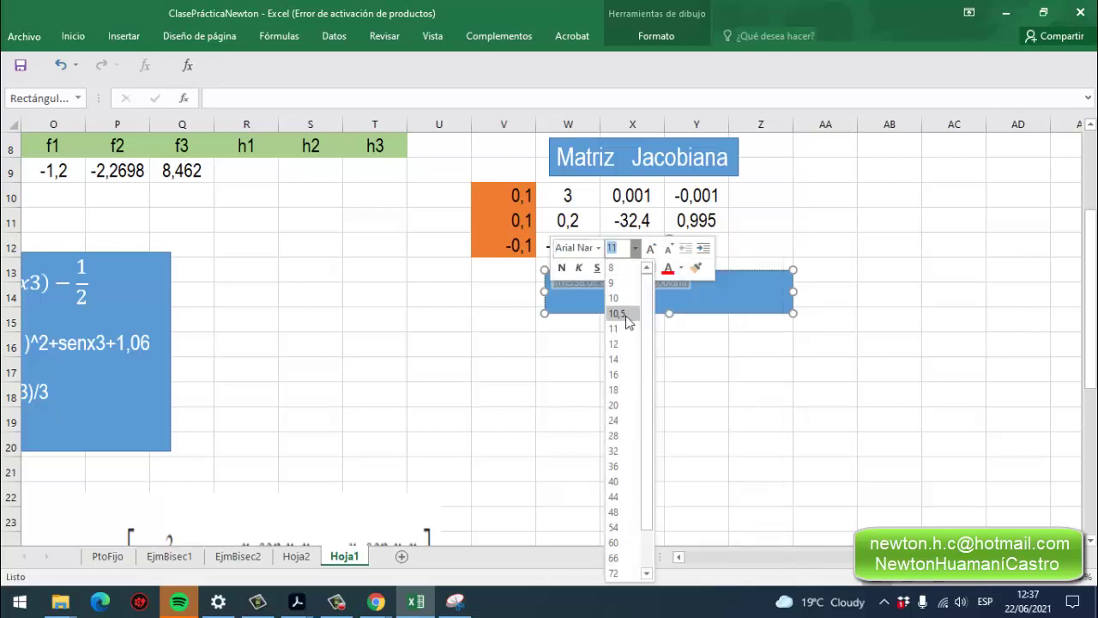
{"action": "left_click", "coordinate": [621, 436]}
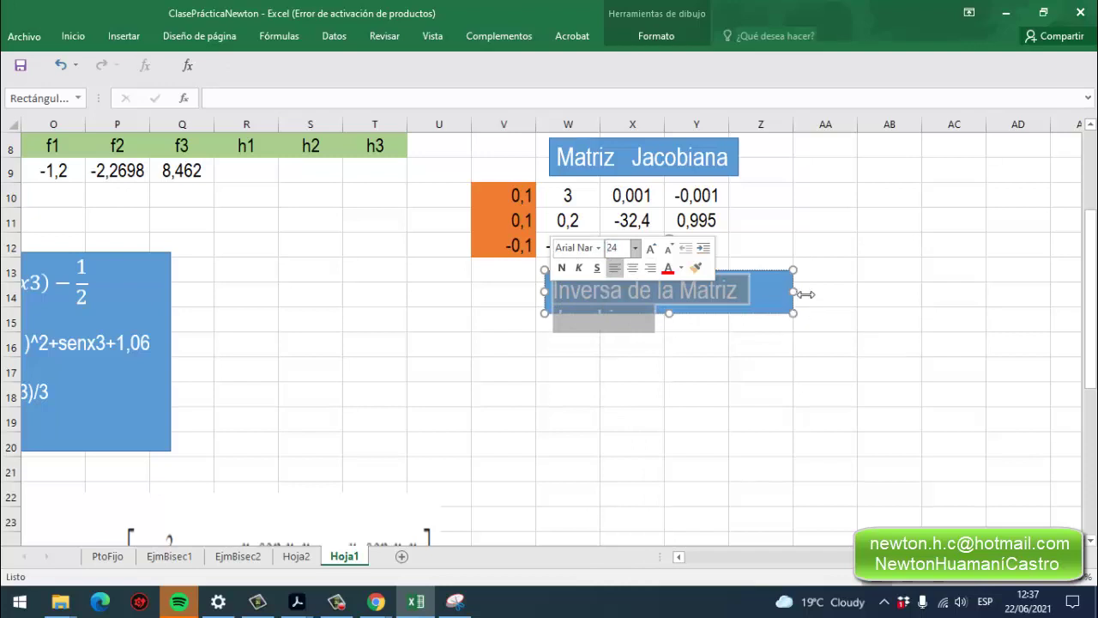
Shrink the new label box in width and height so it fits only the first text line, "Inversa de la Matriz".
{"action": "left_click_drag", "start_coordinate": [794, 294], "coordinate": [765, 295]}
{"action": "mouse_move", "coordinate": [654, 323]}
{"action": "left_mouse_down"}
{"action": "mouse_move", "coordinate": [667, 319]}
{"action": "mouse_move", "coordinate": [658, 313]}
{"action": "left_mouse_up"}
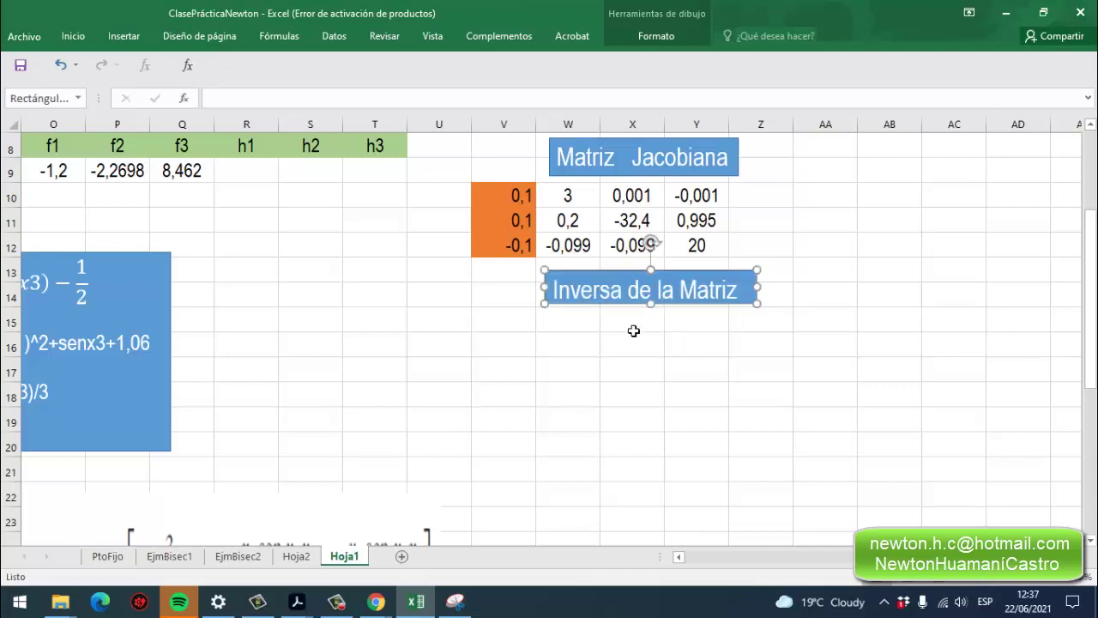
{"action": "left_click", "coordinate": [570, 337]}
{"action": "left_click", "coordinate": [645, 344]}
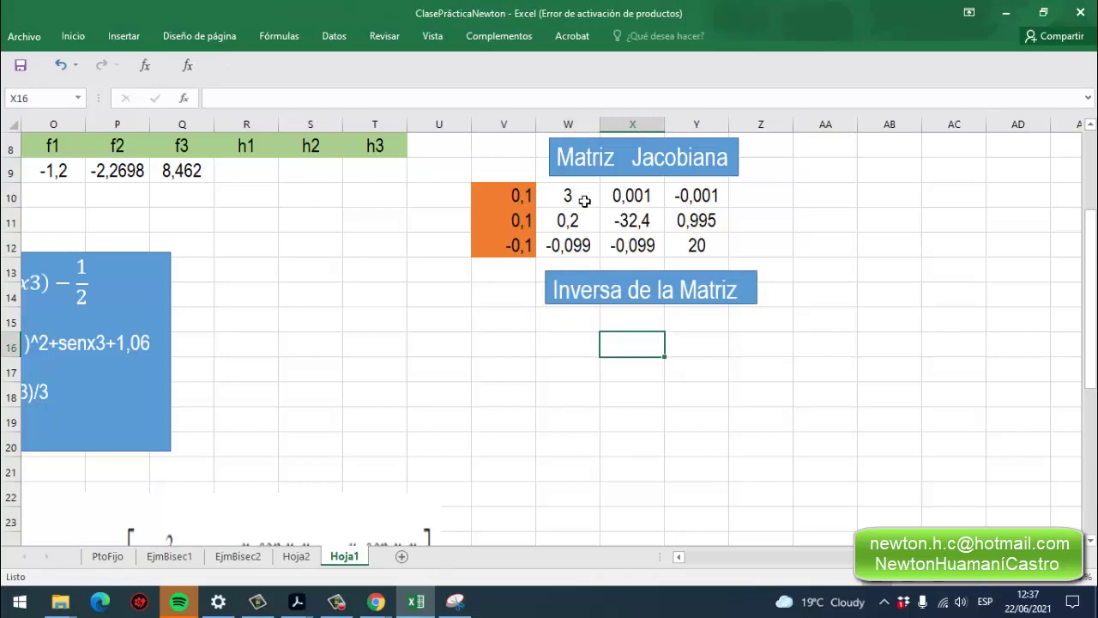
{"action": "left_click", "coordinate": [513, 313]}
{"action": "scroll", "coordinate": [563, 330], "scroll_direction": "down", "scroll_amount": 1}
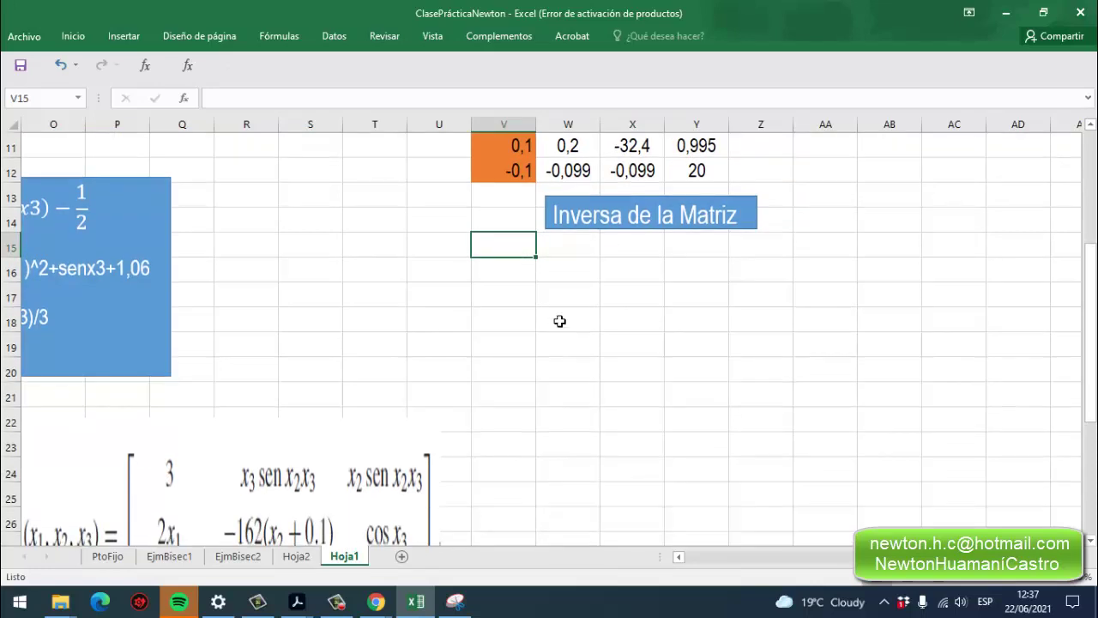
{"action": "left_click", "coordinate": [568, 282]}
{"action": "scroll", "coordinate": [567, 283], "scroll_direction": "up", "scroll_amount": 1}
{"action": "left_click", "coordinate": [517, 343]}
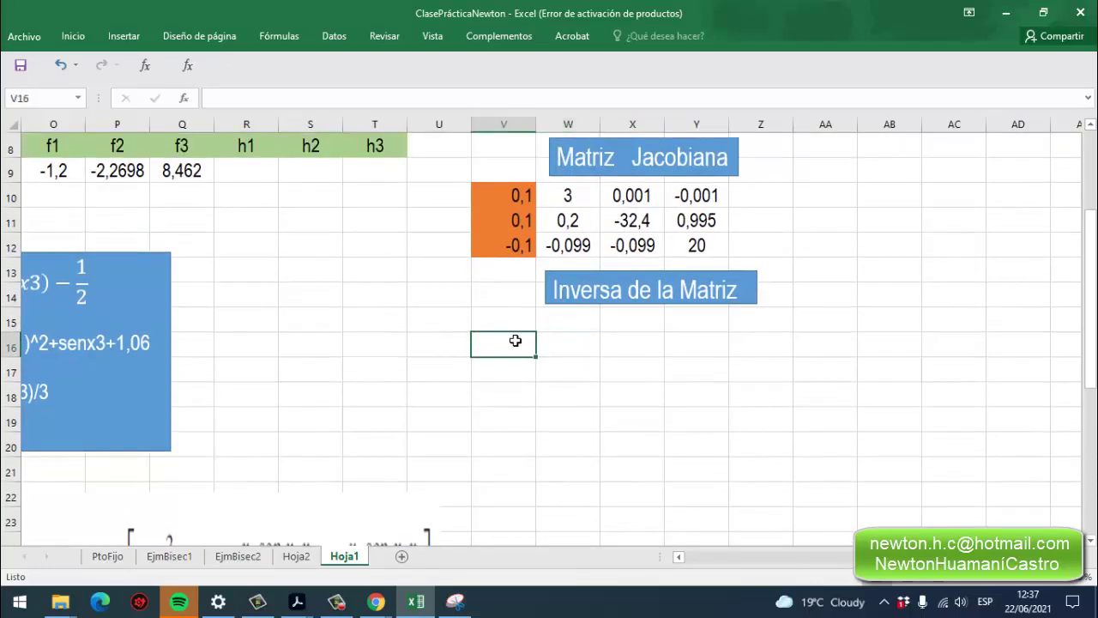
{"action": "left_click", "coordinate": [556, 347]}
{"action": "left_click", "coordinate": [697, 393]}
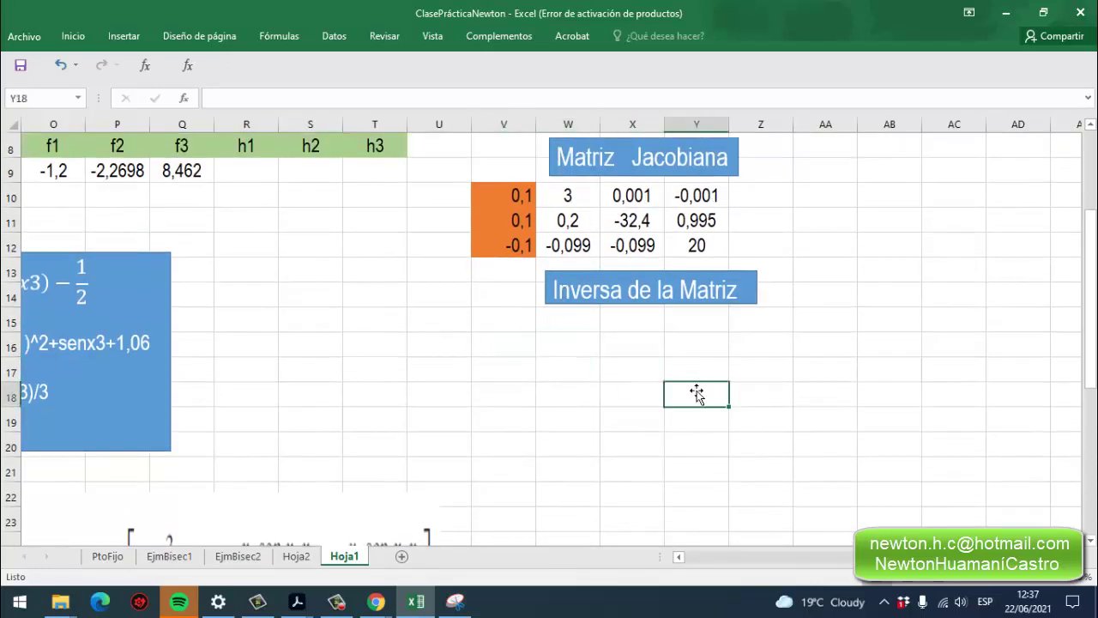
Fill W15:Y17 with the array formula =MINVERSA(W10:Y12) to compute the inverse of the Jacobian matrix.
{"action": "left_click_drag", "start_coordinate": [556, 324], "coordinate": [698, 376]}
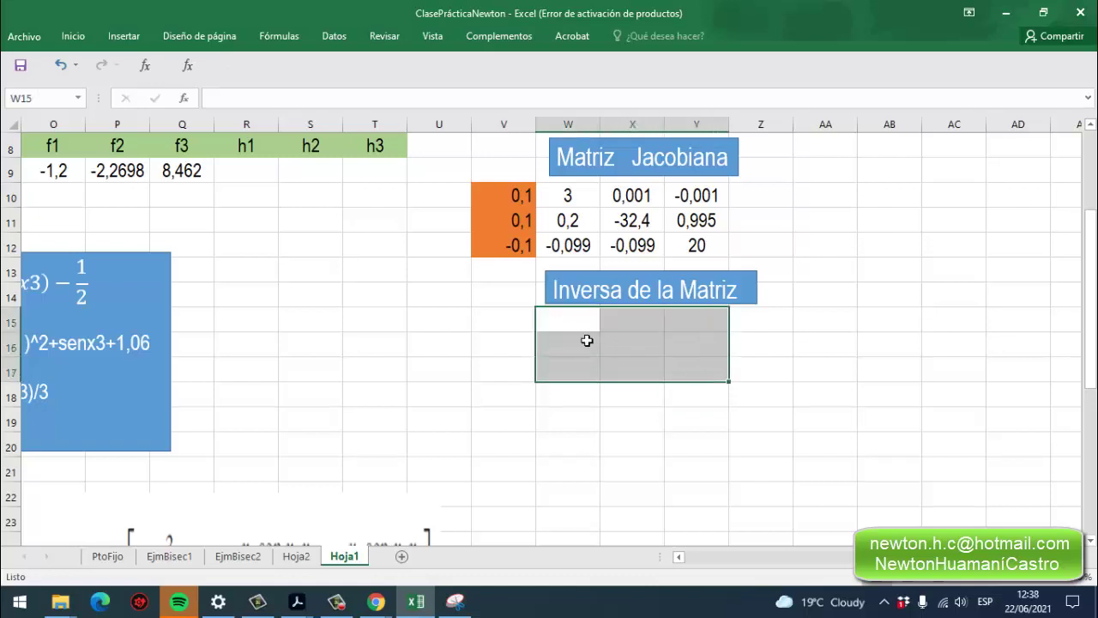
{"action": "type", "text": "="}
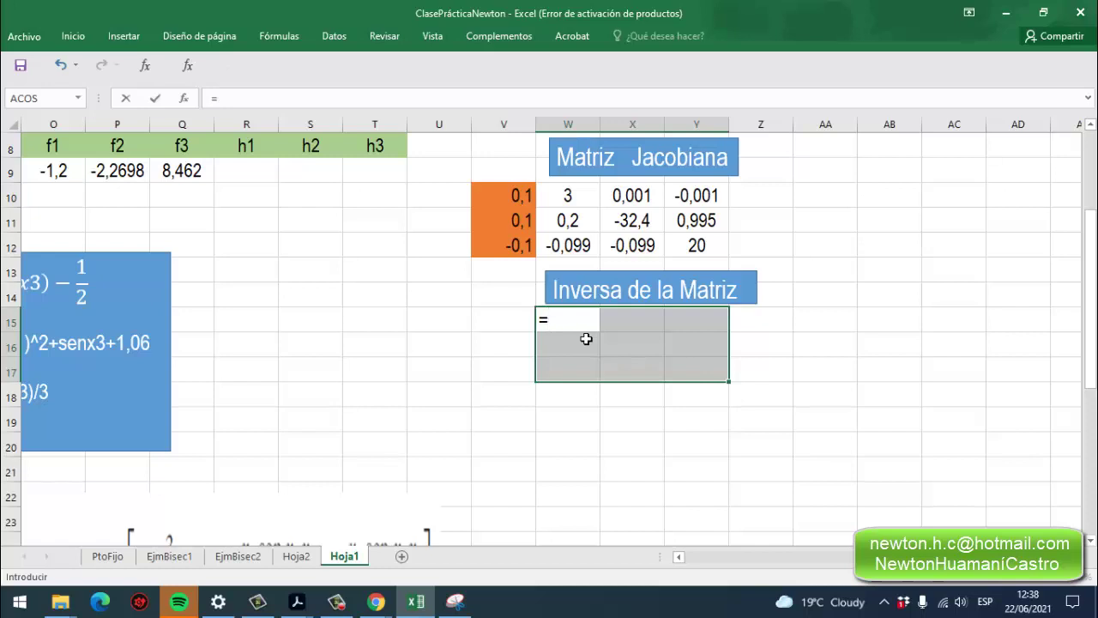
{"action": "type", "text": "min"}
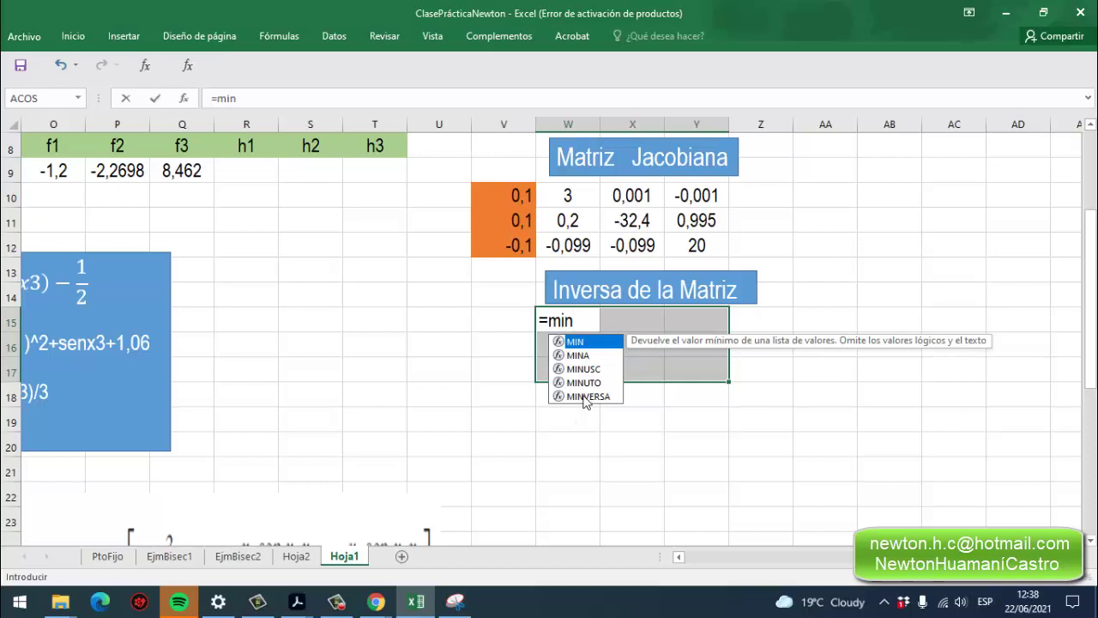
{"action": "double_click", "coordinate": [587, 396]}
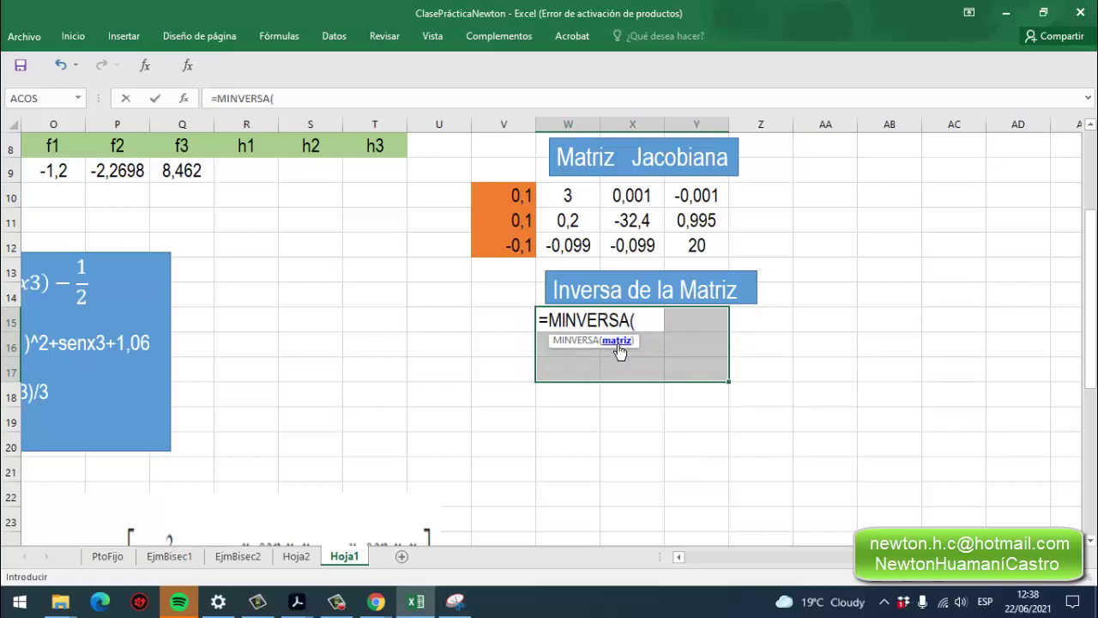
{"action": "left_click_drag", "start_coordinate": [558, 198], "coordinate": [705, 248]}
{"action": "type", "text": ")"}
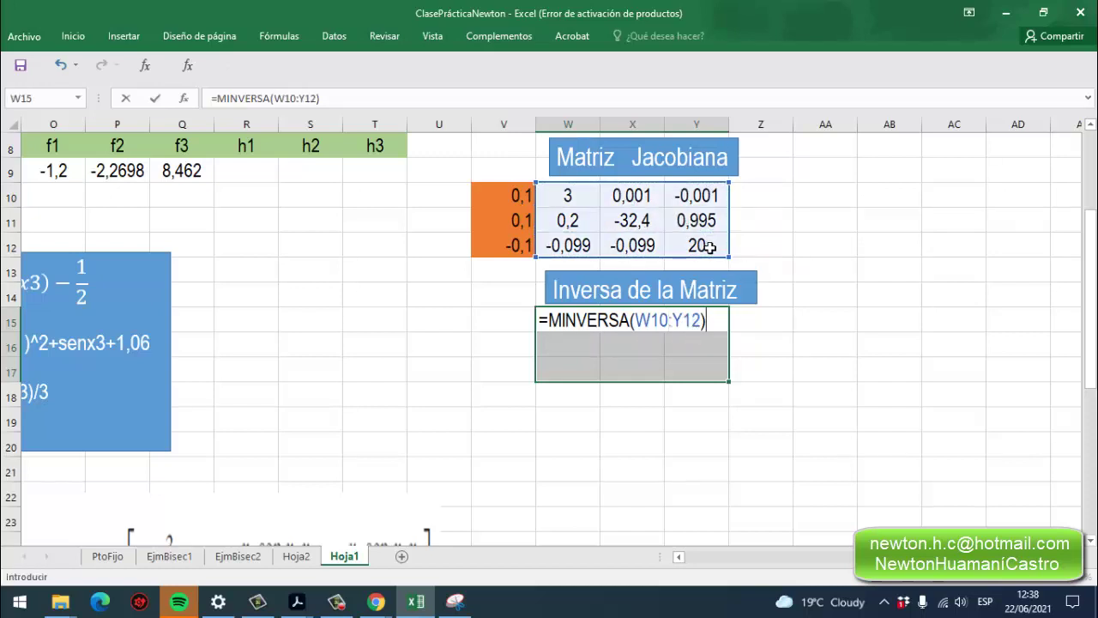
{"action": "key", "text": "ctrl+shift+Return"}
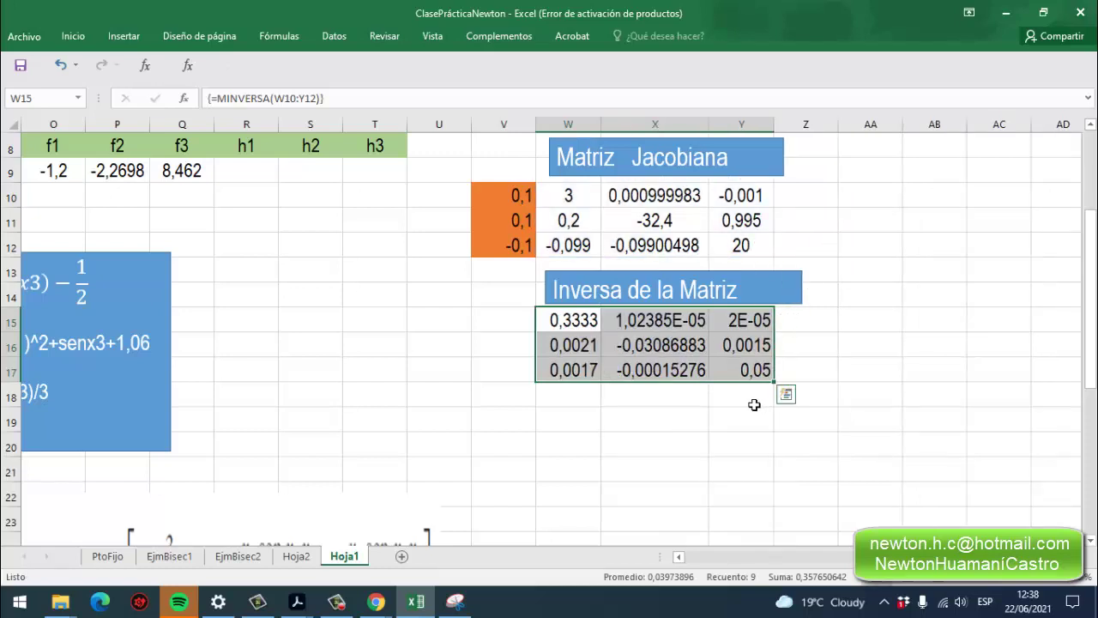
{"action": "left_click", "coordinate": [815, 341]}
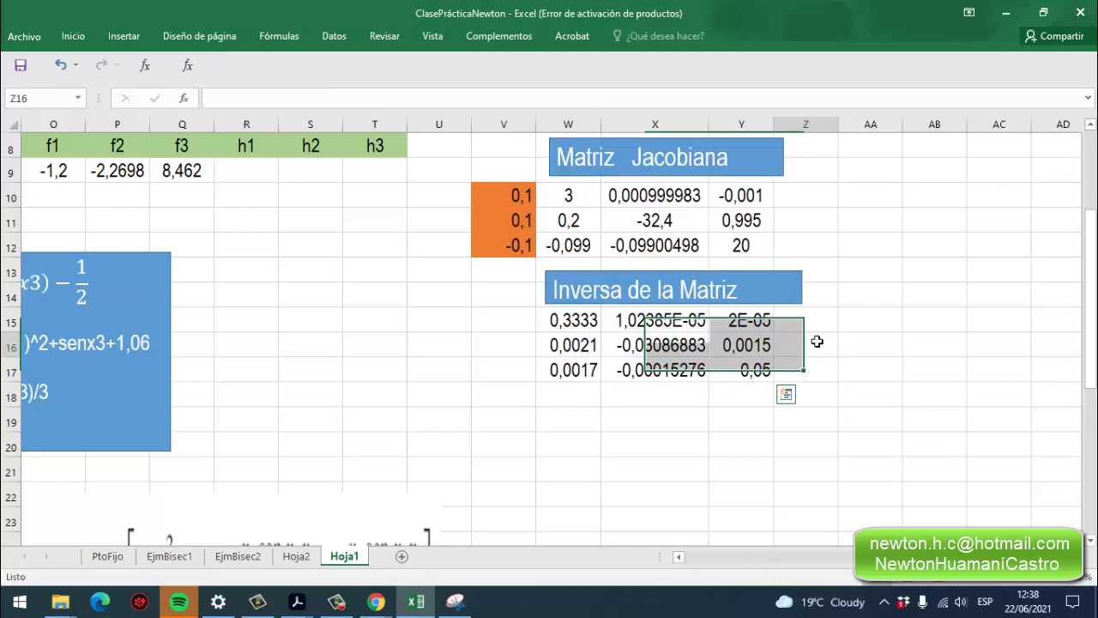
Narrow the "Inversa de la Matriz" box to the right edge of column Y and consult the Newton iteration formula in the Snipping Tool.
{"action": "left_click", "coordinate": [766, 289]}
{"action": "left_click_drag", "start_coordinate": [809, 293], "coordinate": [775, 289]}
{"action": "left_click", "coordinate": [450, 606]}
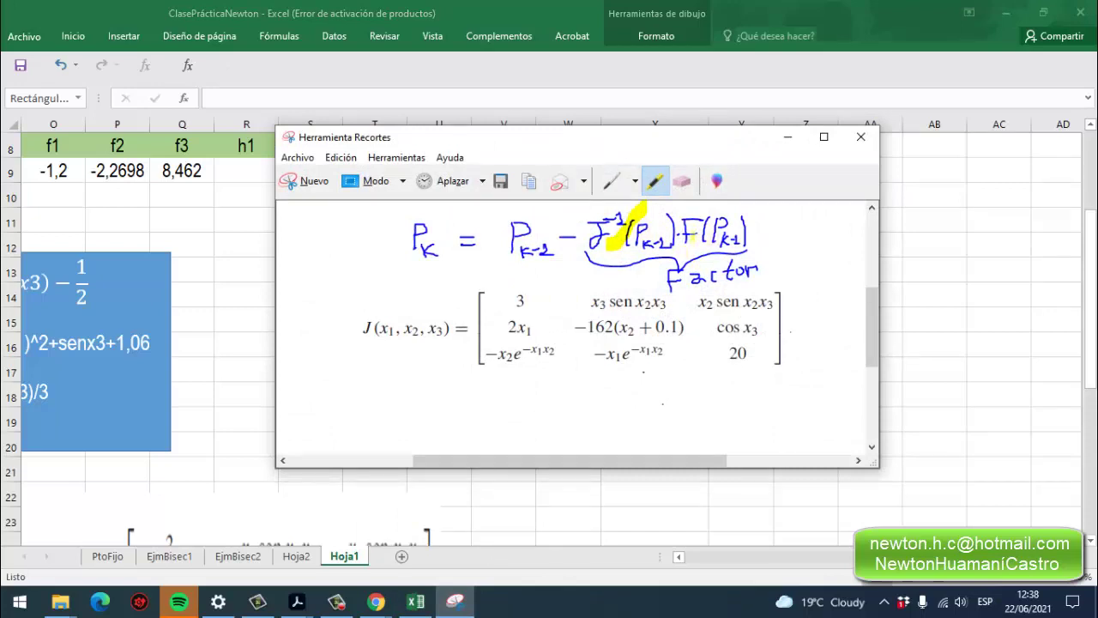
{"action": "left_click", "coordinate": [782, 141]}
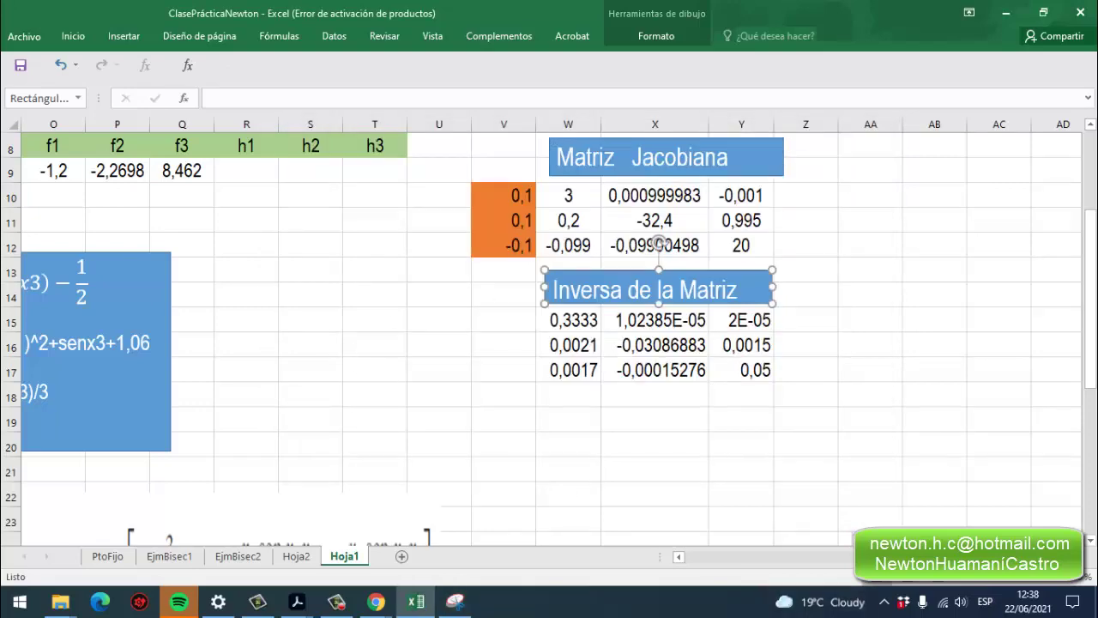
Move the blue equations box to around columns O to U, rows 13 to 20, beside the inverse matrix.
{"action": "scroll", "coordinate": [184, 296], "scroll_direction": "left", "scroll_amount": 5}
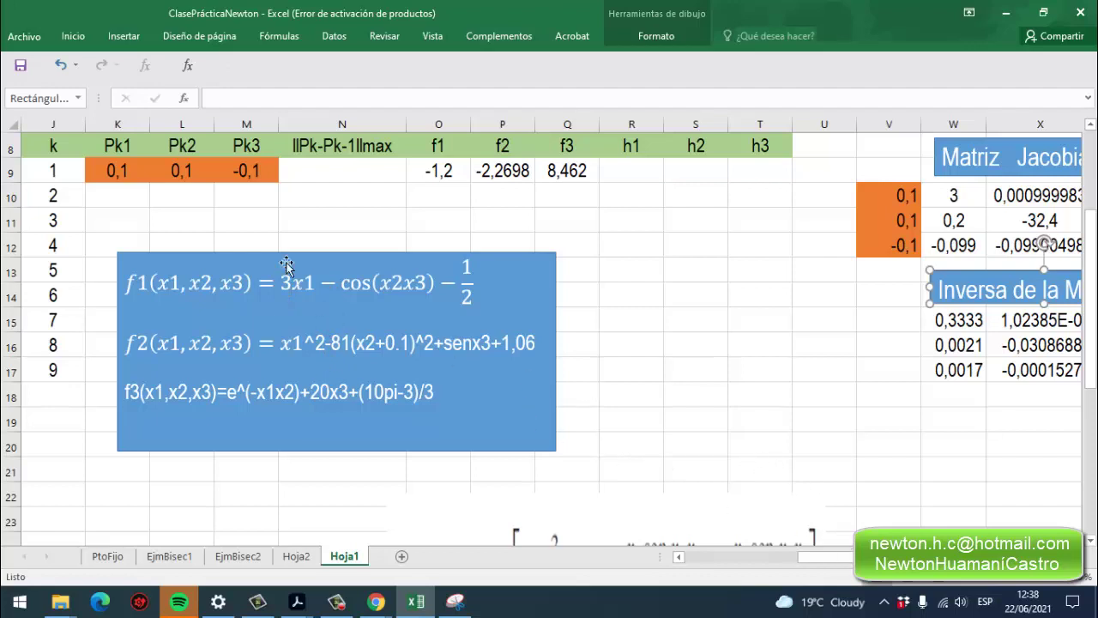
{"action": "left_click_drag", "start_coordinate": [285, 262], "coordinate": [571, 295]}
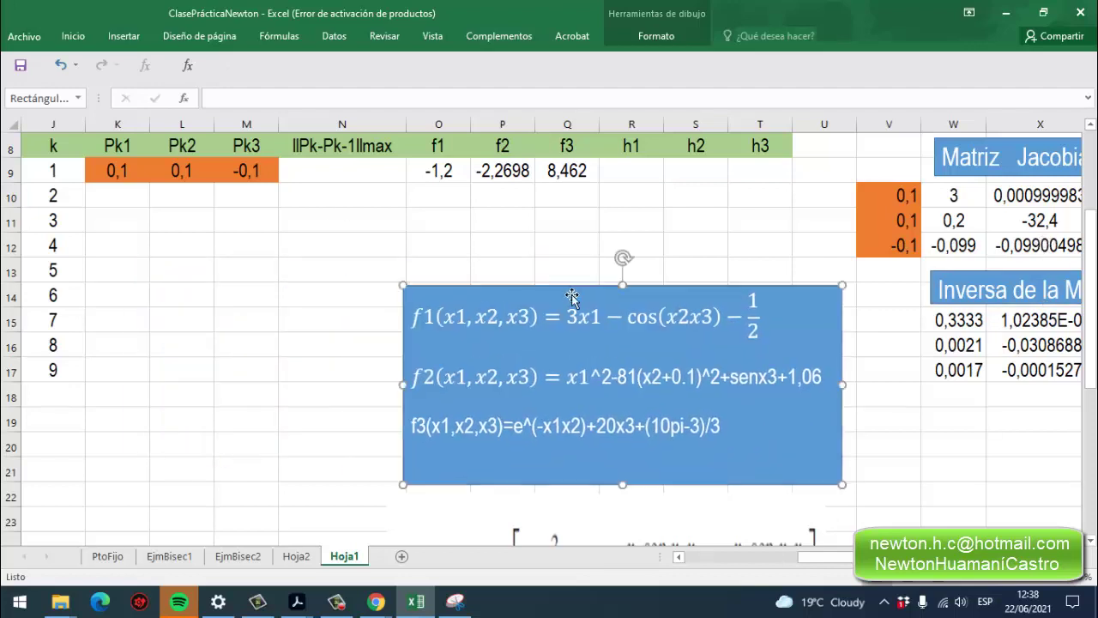
{"action": "scroll", "coordinate": [845, 497], "scroll_direction": "right", "scroll_amount": 5}
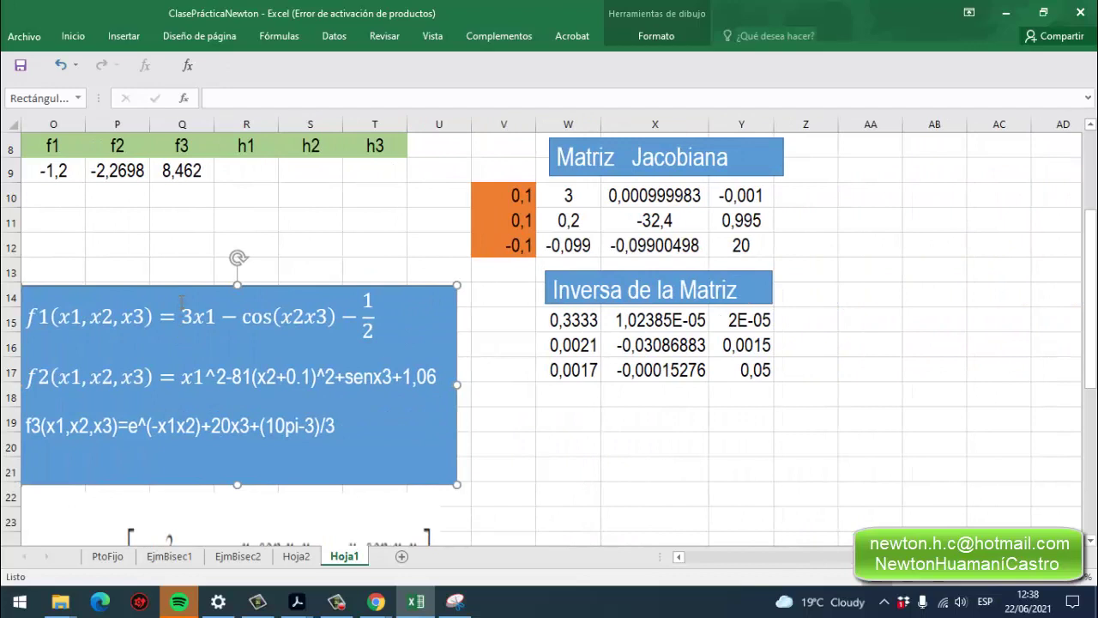
{"action": "left_click_drag", "start_coordinate": [183, 296], "coordinate": [213, 281]}
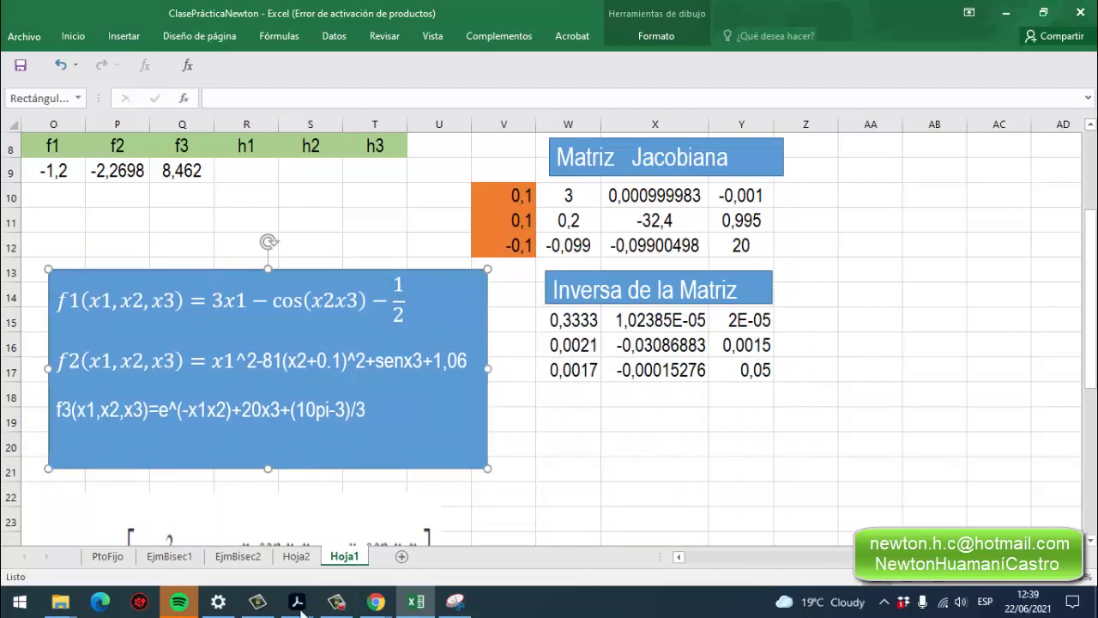
Switch to the numerical analysis PDF in Acrobat, examine Example 1's evaluated Jacobian, and compare it with cell X12 in the Excel workbook.
{"action": "mouse_move", "coordinate": [294, 605]}
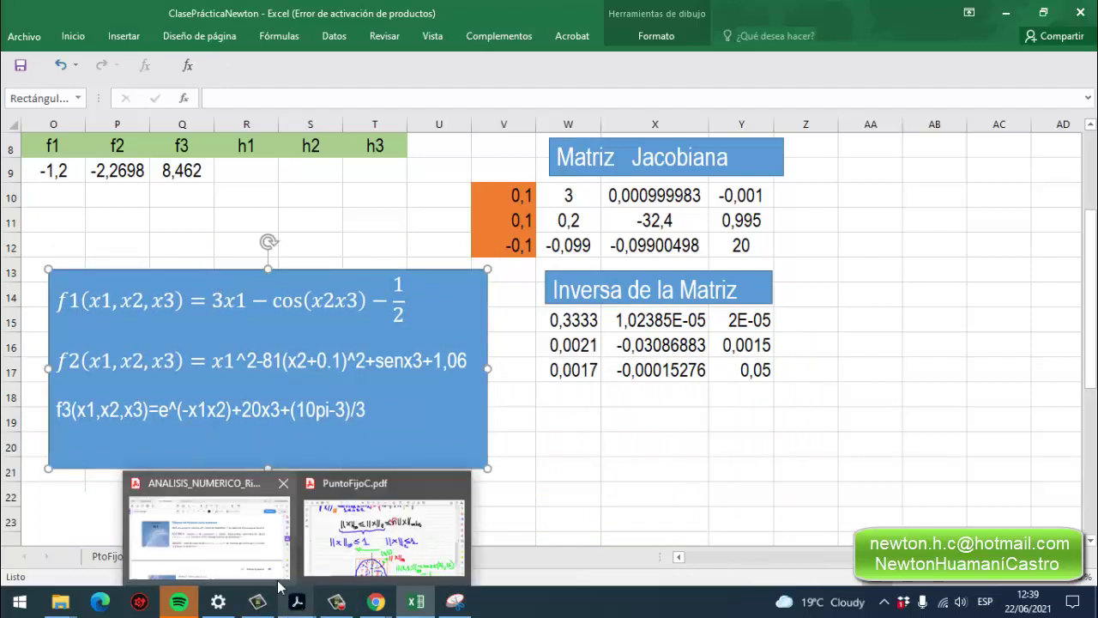
{"action": "left_click", "coordinate": [206, 538]}
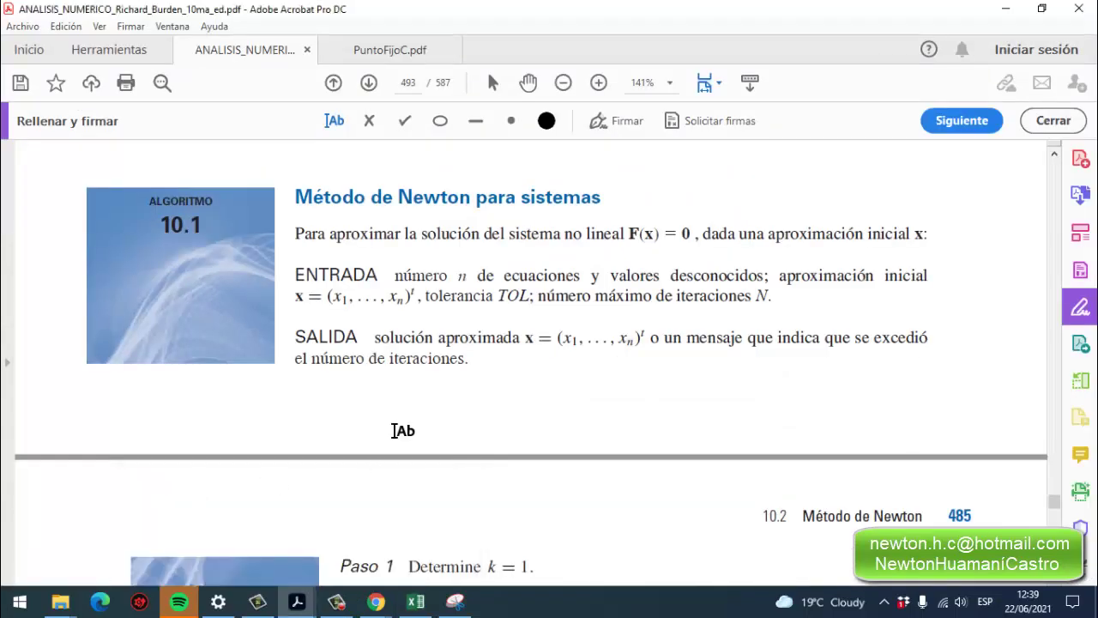
{"action": "scroll", "coordinate": [385, 443], "scroll_direction": "down", "scroll_amount": 5}
{"action": "scroll", "coordinate": [386, 443], "scroll_direction": "down", "scroll_amount": 10}
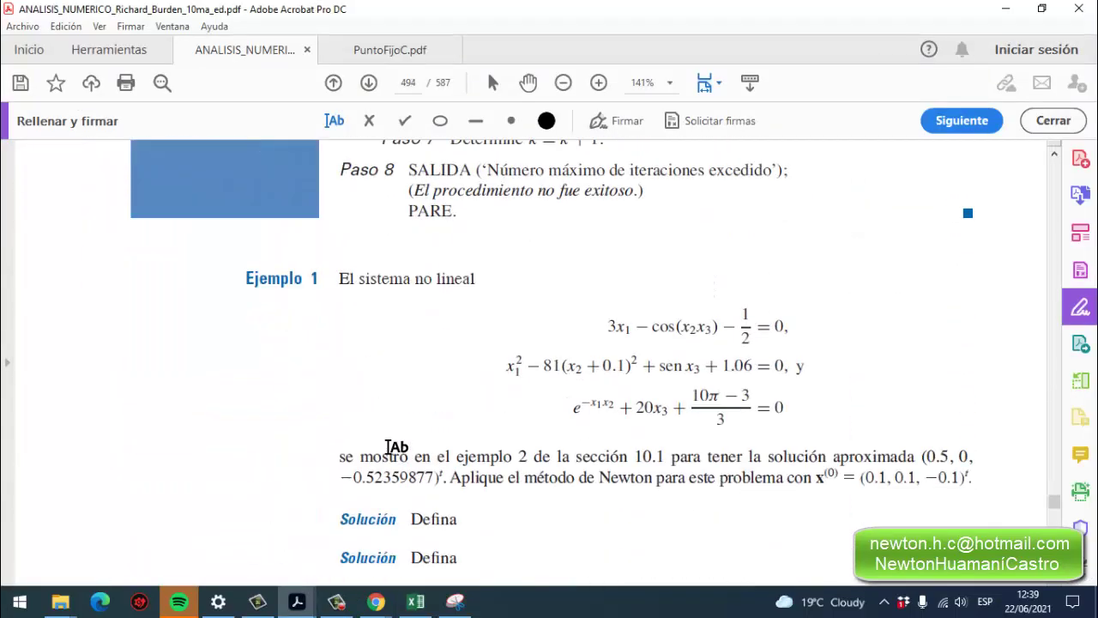
{"action": "scroll", "coordinate": [388, 446], "scroll_direction": "down", "scroll_amount": 8}
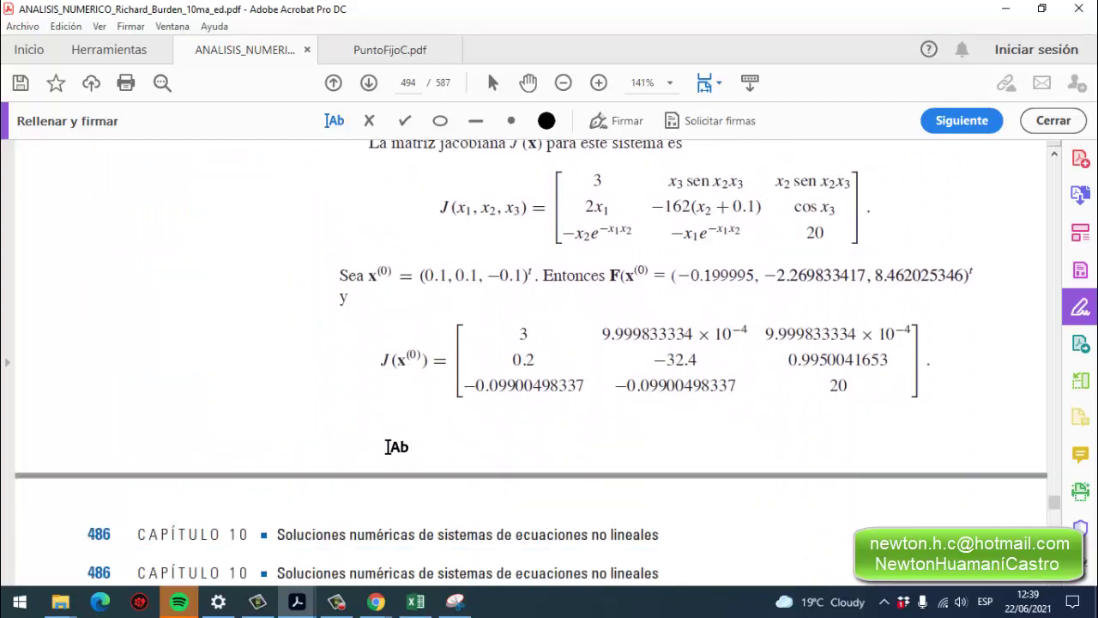
{"action": "scroll", "coordinate": [388, 448], "scroll_direction": "up", "scroll_amount": 3}
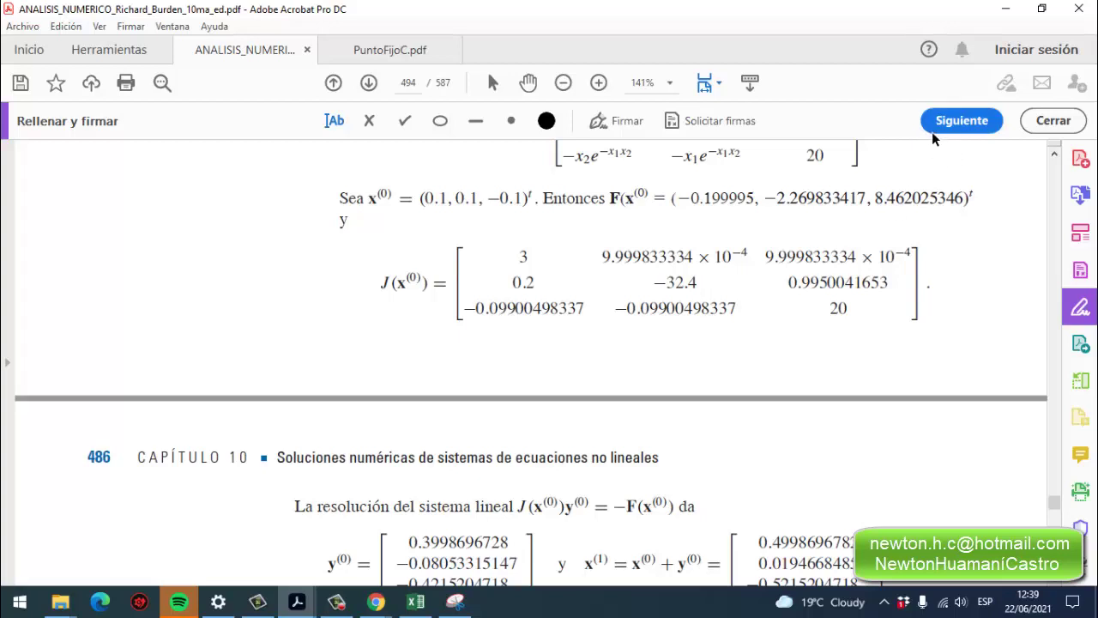
{"action": "mouse_move", "coordinate": [424, 603]}
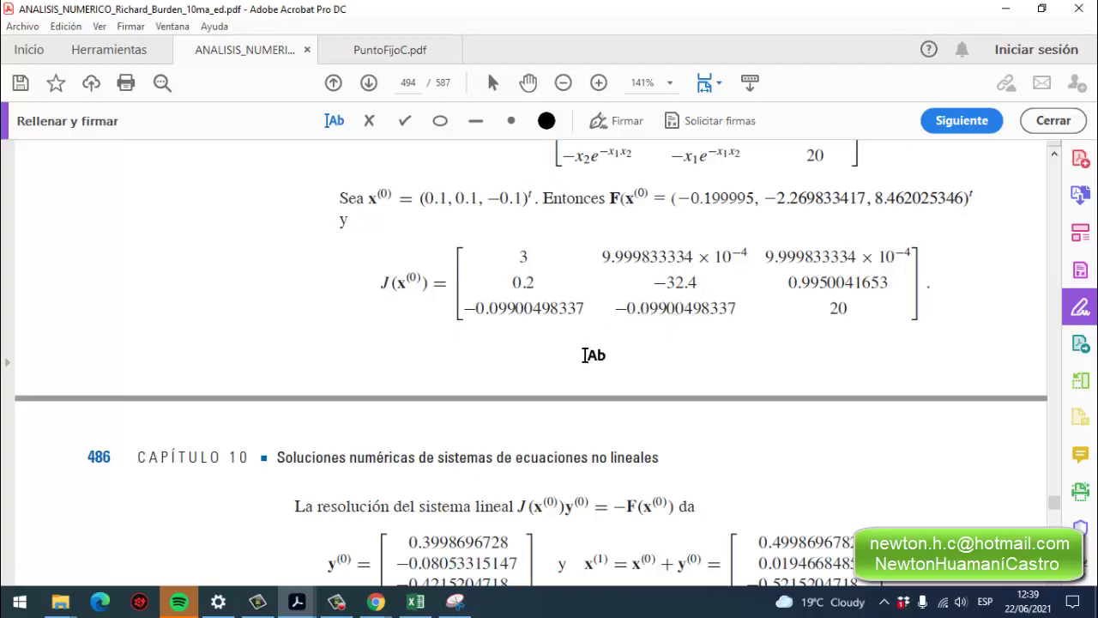
{"action": "left_click", "coordinate": [417, 606]}
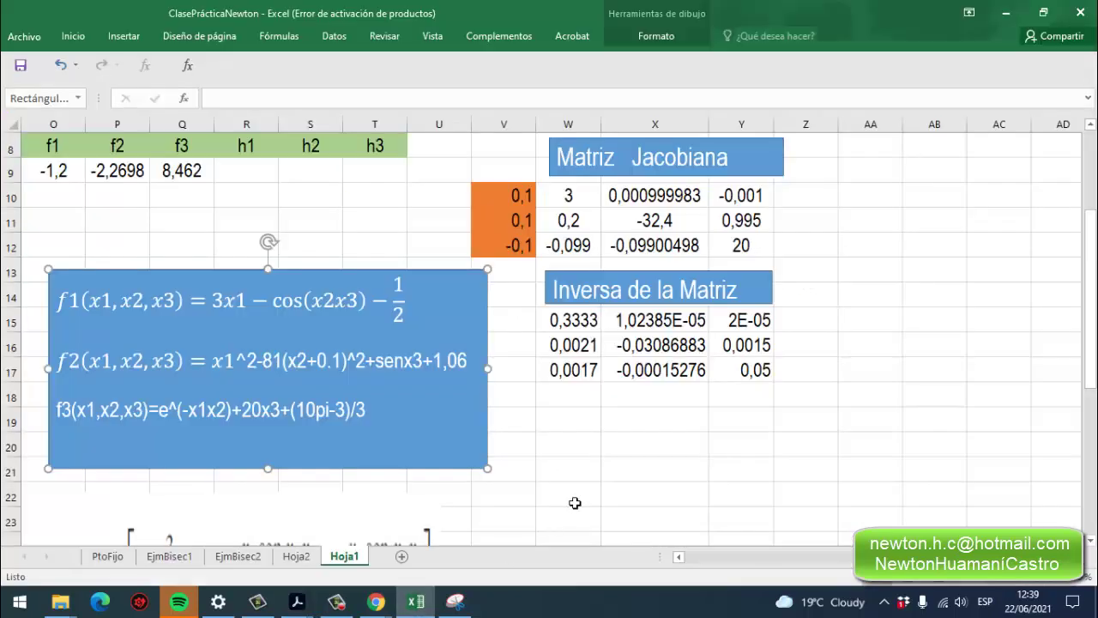
{"action": "left_click", "coordinate": [664, 249]}
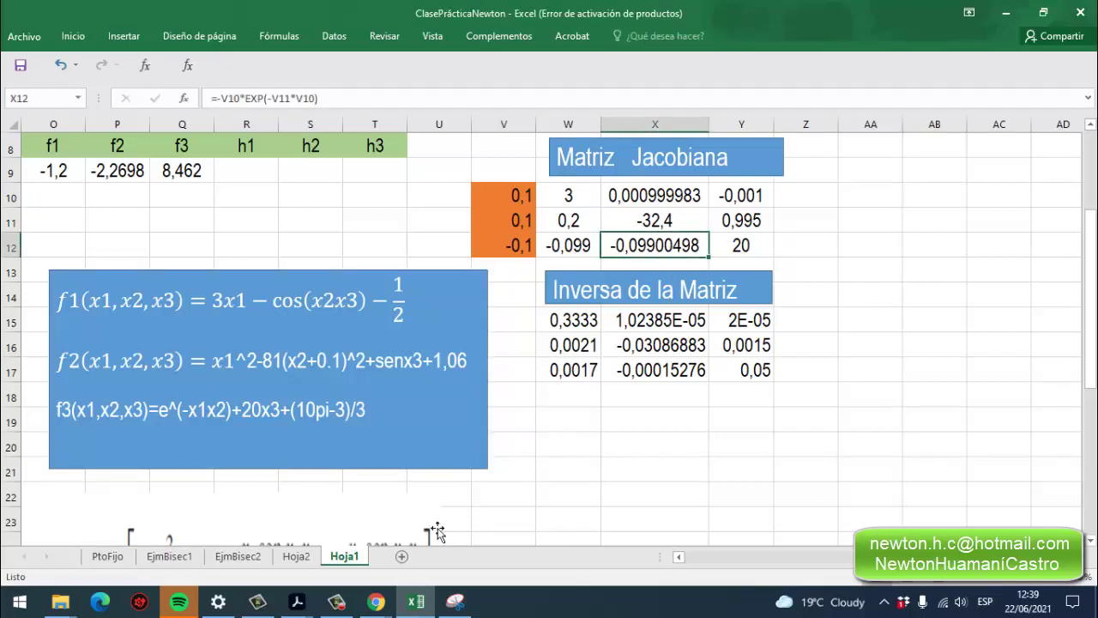
Review the first-iteration results, the update formula and the definitions of f1 to f3 in the Acrobat PDF, and return to the Excel workbook.
{"action": "left_click", "coordinate": [297, 601]}
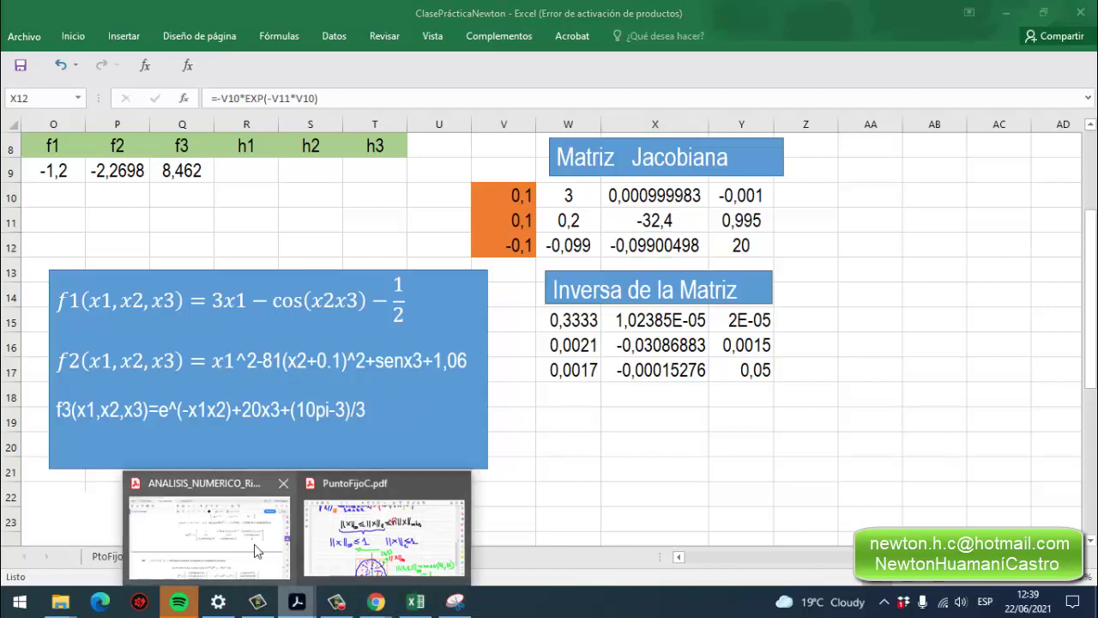
{"action": "left_click", "coordinate": [254, 550]}
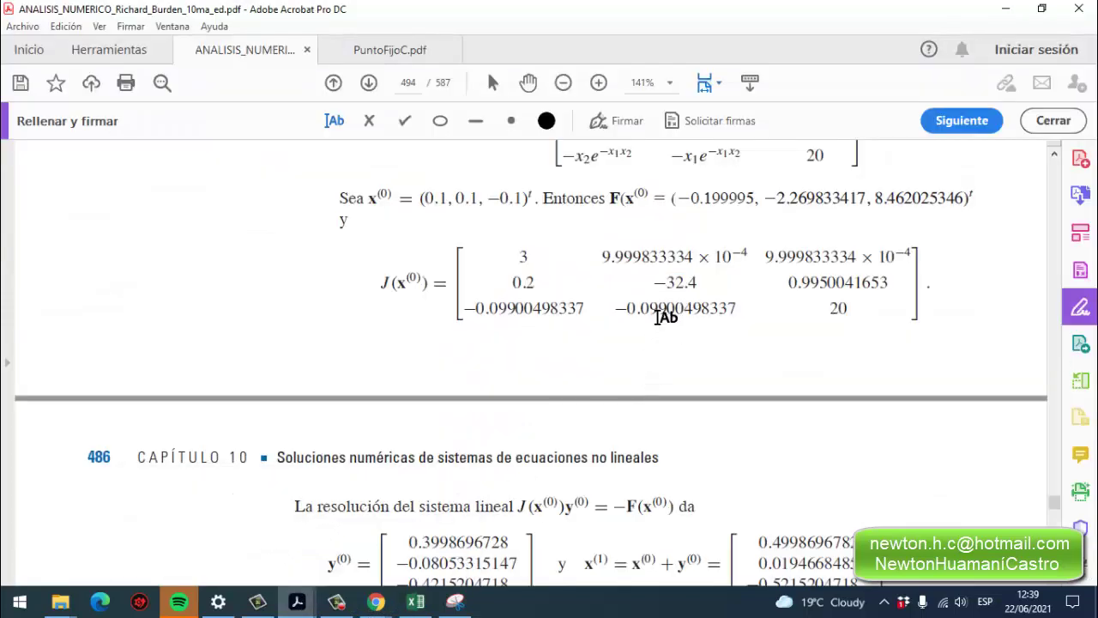
{"action": "scroll", "coordinate": [659, 369], "scroll_direction": "down", "scroll_amount": 2}
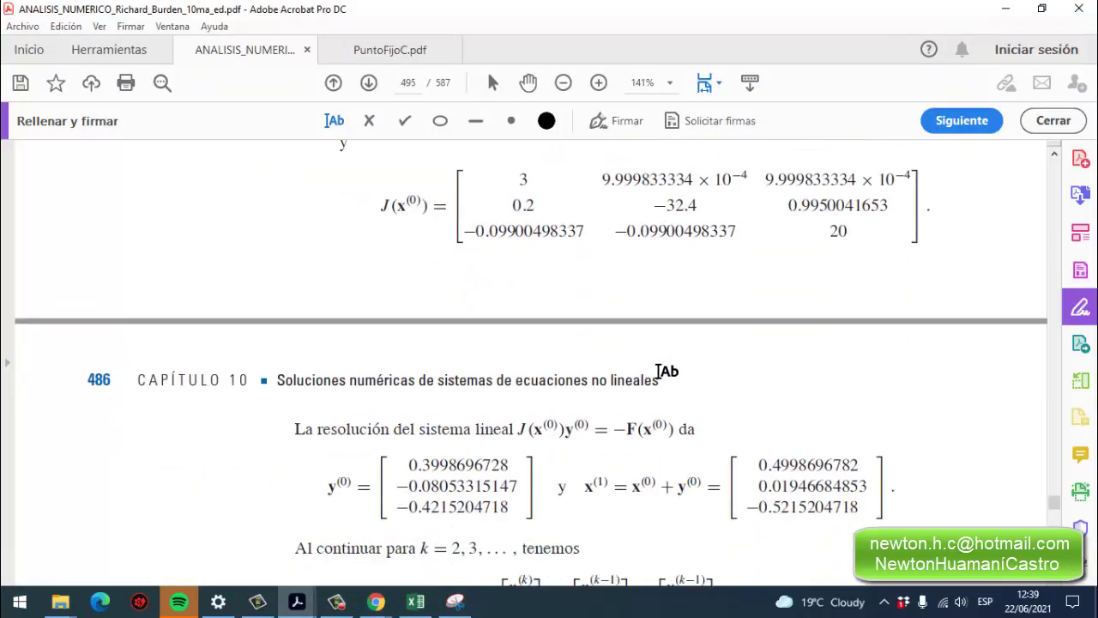
{"action": "scroll", "coordinate": [660, 371], "scroll_direction": "down", "scroll_amount": 1}
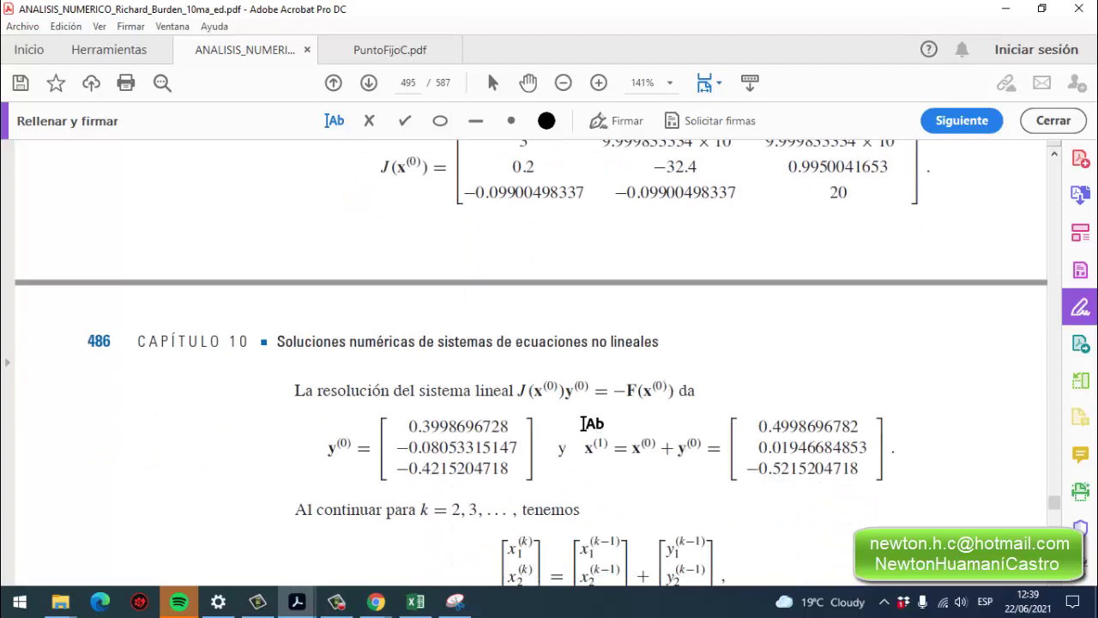
{"action": "scroll", "coordinate": [699, 454], "scroll_direction": "down", "scroll_amount": 2}
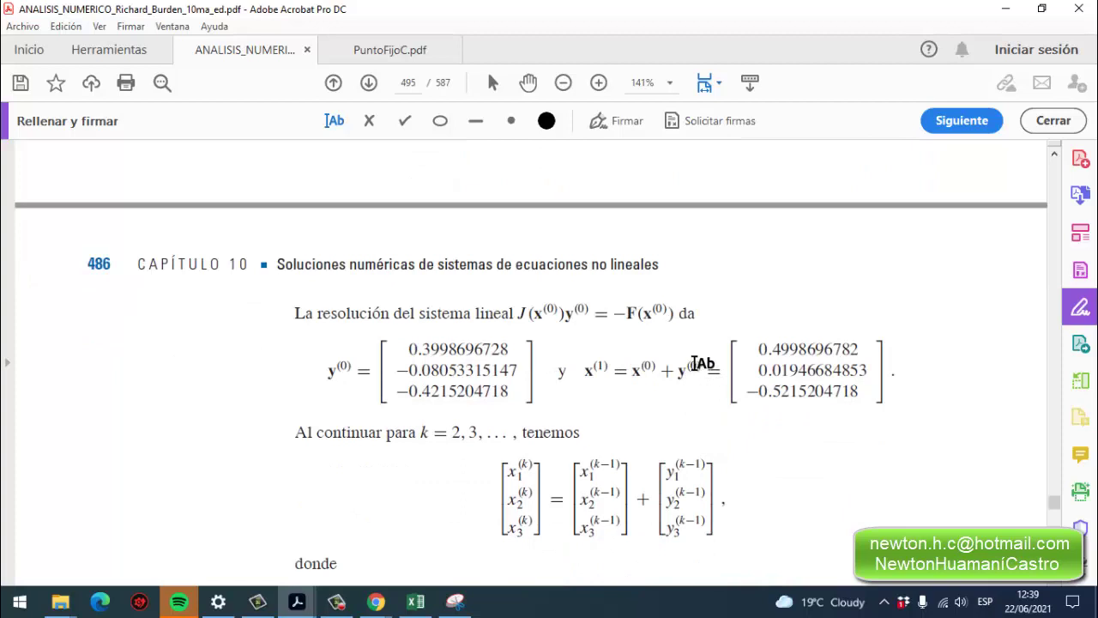
{"action": "scroll", "coordinate": [566, 370], "scroll_direction": "down", "scroll_amount": 5}
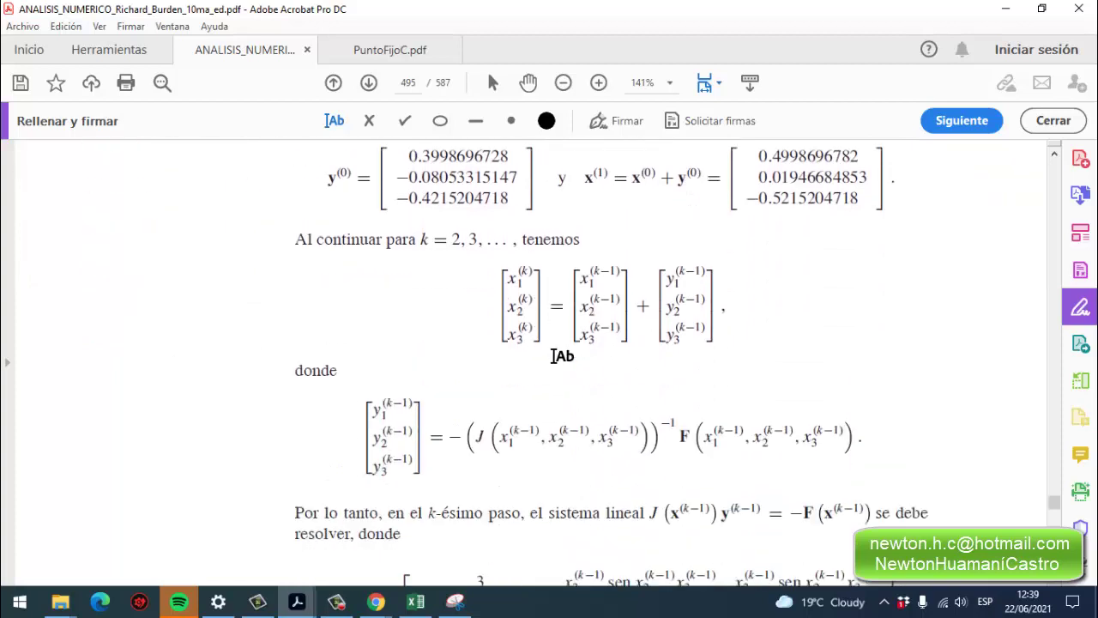
{"action": "scroll", "coordinate": [561, 356], "scroll_direction": "up", "scroll_amount": 15}
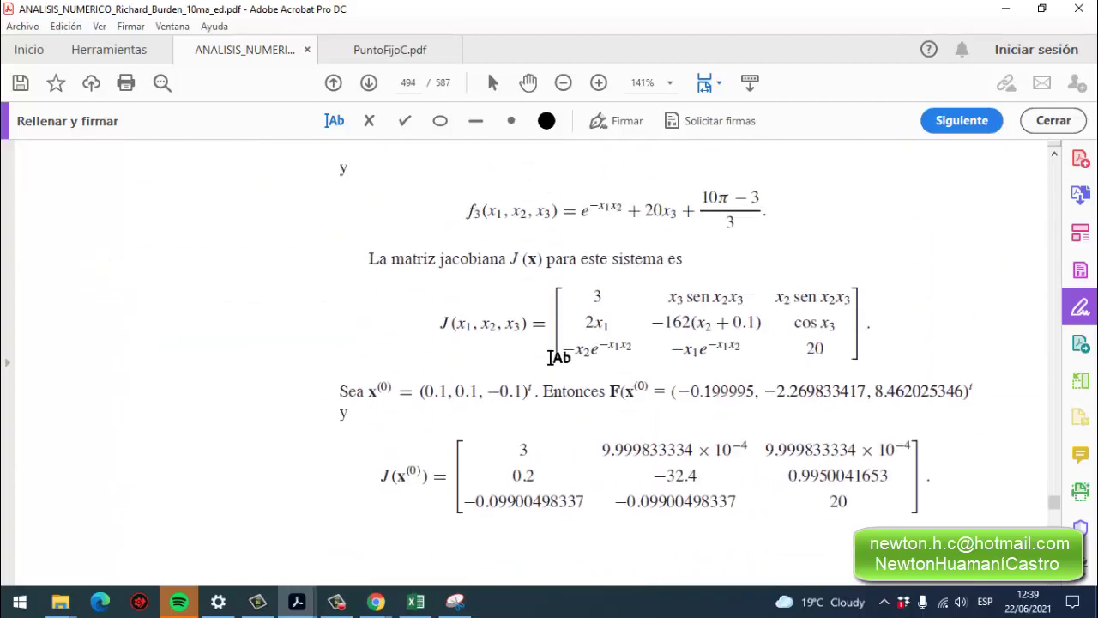
{"action": "scroll", "coordinate": [549, 357], "scroll_direction": "up", "scroll_amount": 8}
{"action": "scroll", "coordinate": [553, 358], "scroll_direction": "down", "scroll_amount": 2}
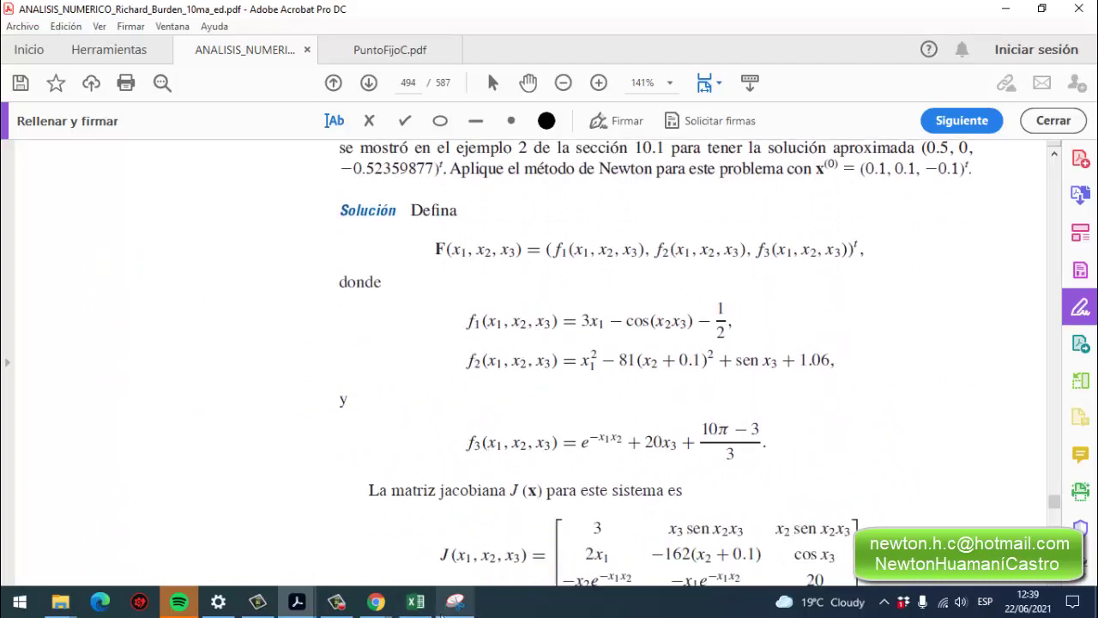
{"action": "left_click", "coordinate": [455, 602]}
{"action": "left_click", "coordinate": [456, 604]}
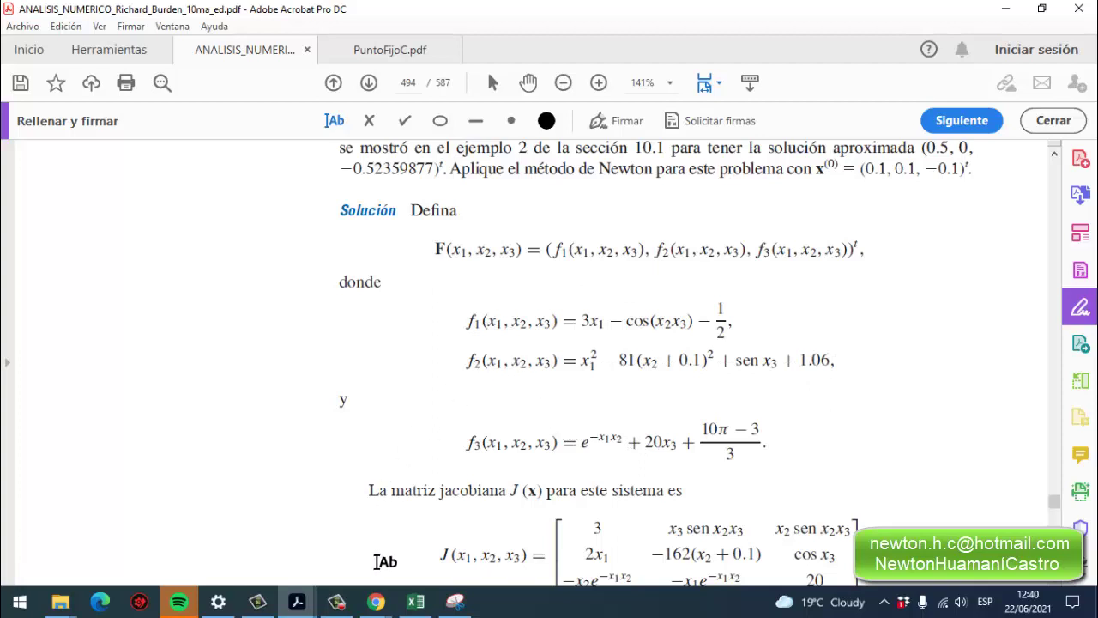
{"action": "mouse_move", "coordinate": [412, 606]}
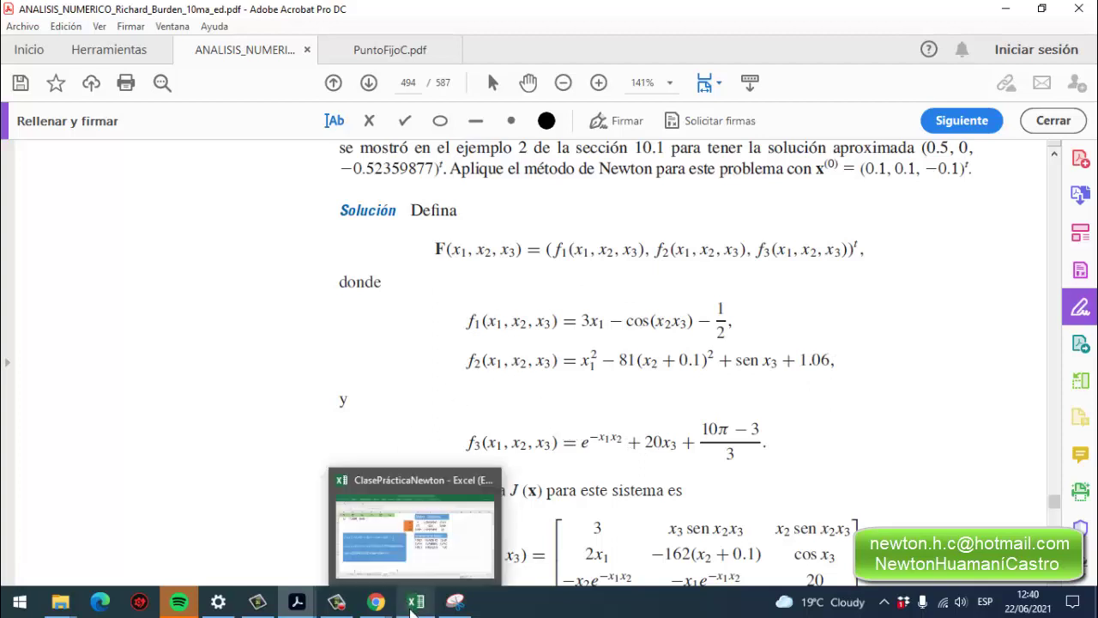
{"action": "left_click", "coordinate": [413, 604]}
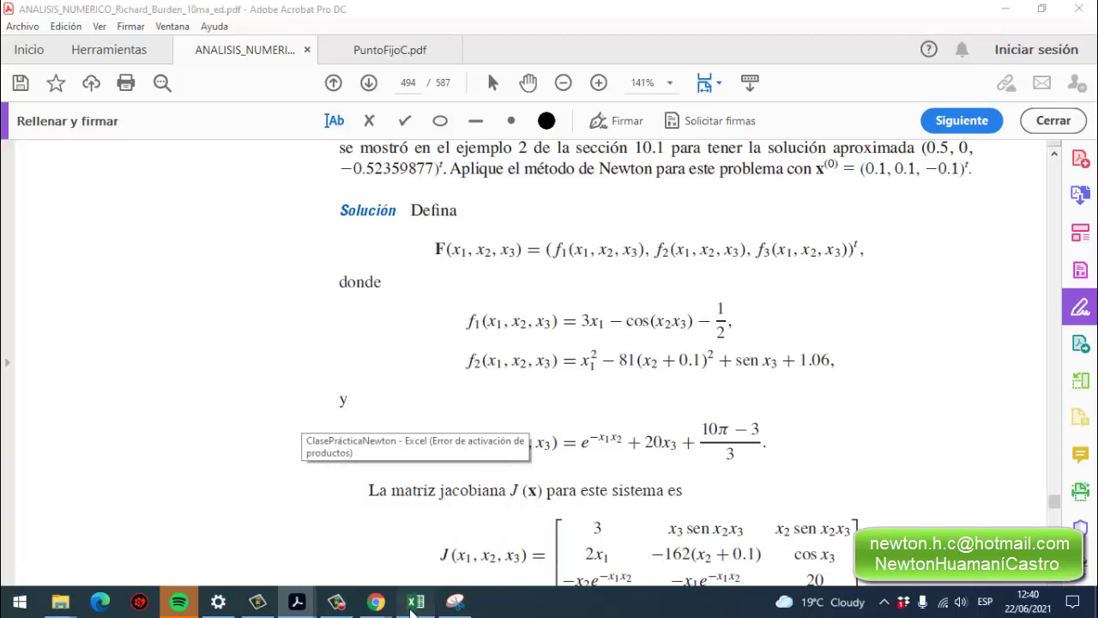
Compare the definitions of f1, f2 and f3 in the Acrobat PDF with the equations box in the Excel workbook.
{"action": "left_click", "coordinate": [413, 604]}
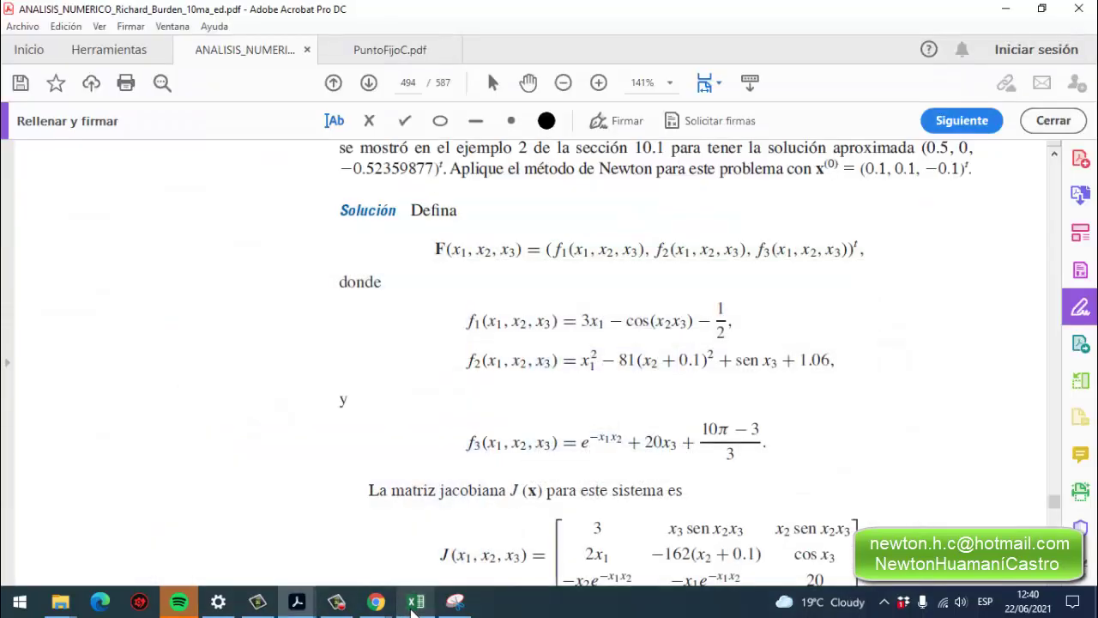
{"action": "left_click", "coordinate": [413, 603]}
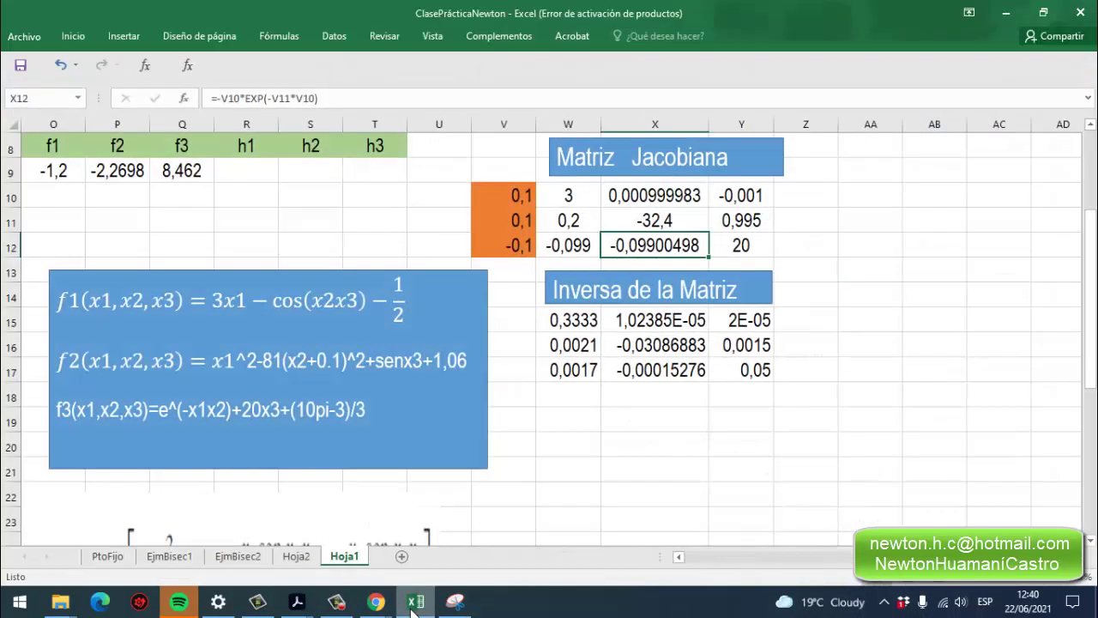
{"action": "left_click", "coordinate": [414, 604]}
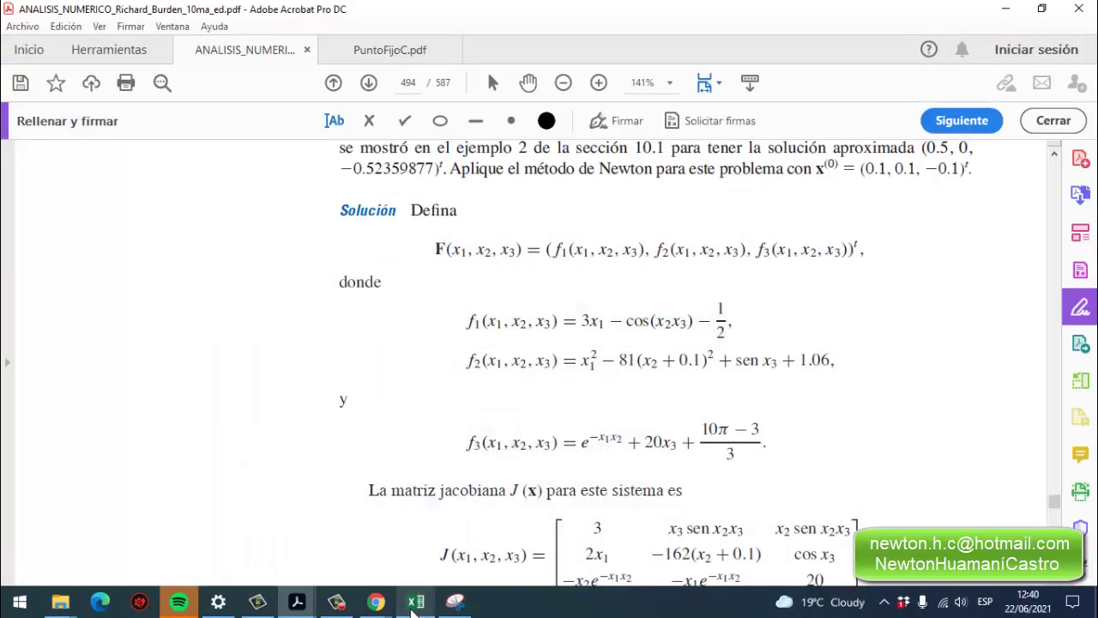
{"action": "left_click", "coordinate": [414, 604]}
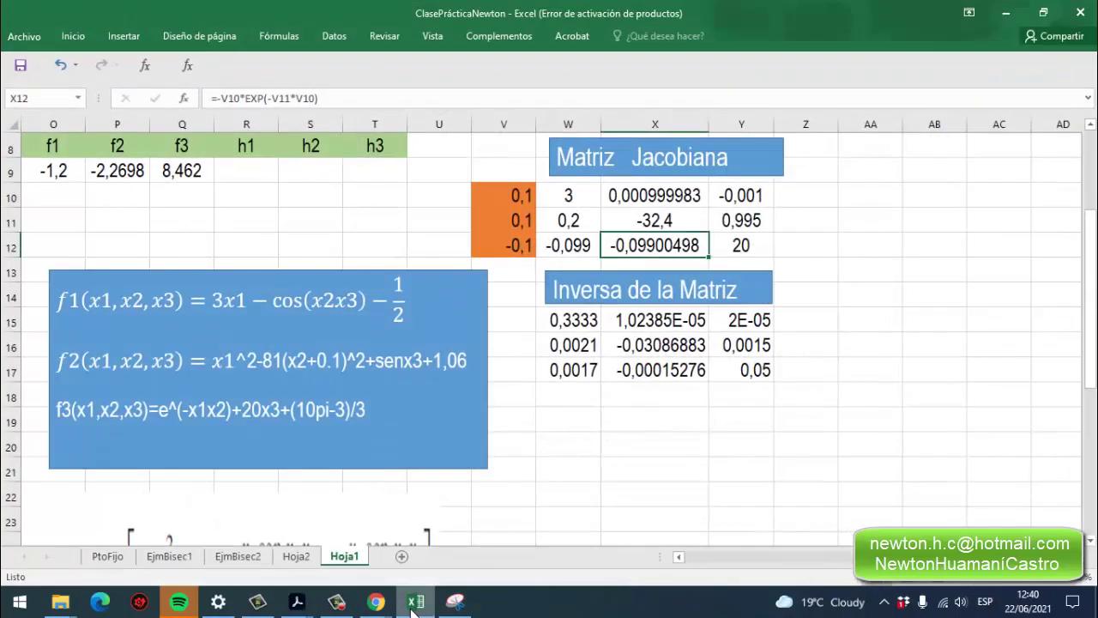
{"action": "left_click", "coordinate": [413, 603]}
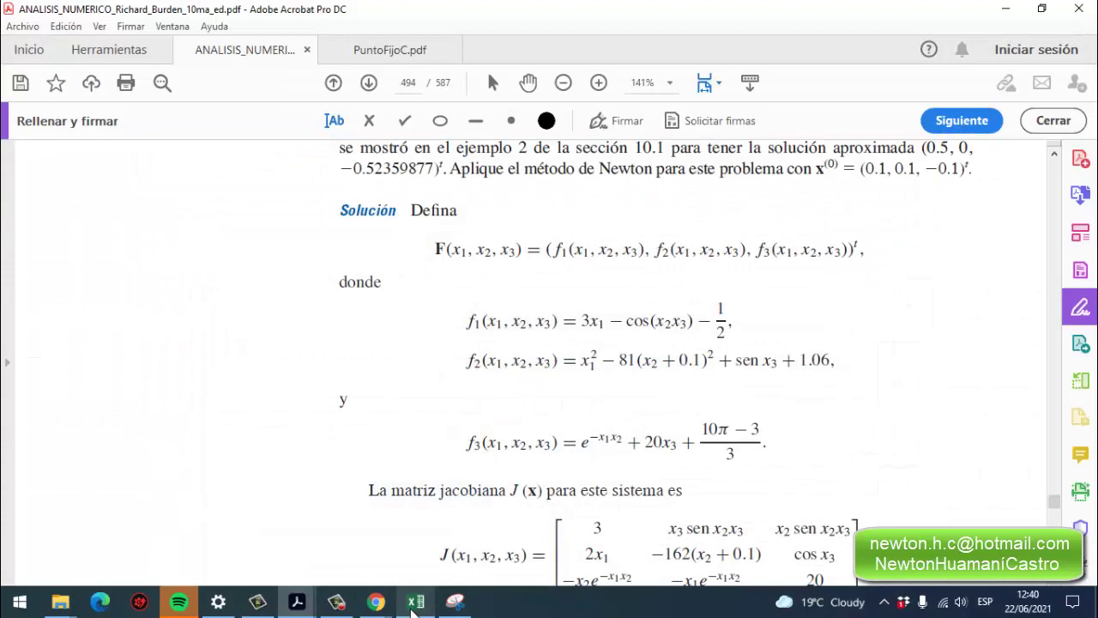
{"action": "left_click", "coordinate": [413, 604]}
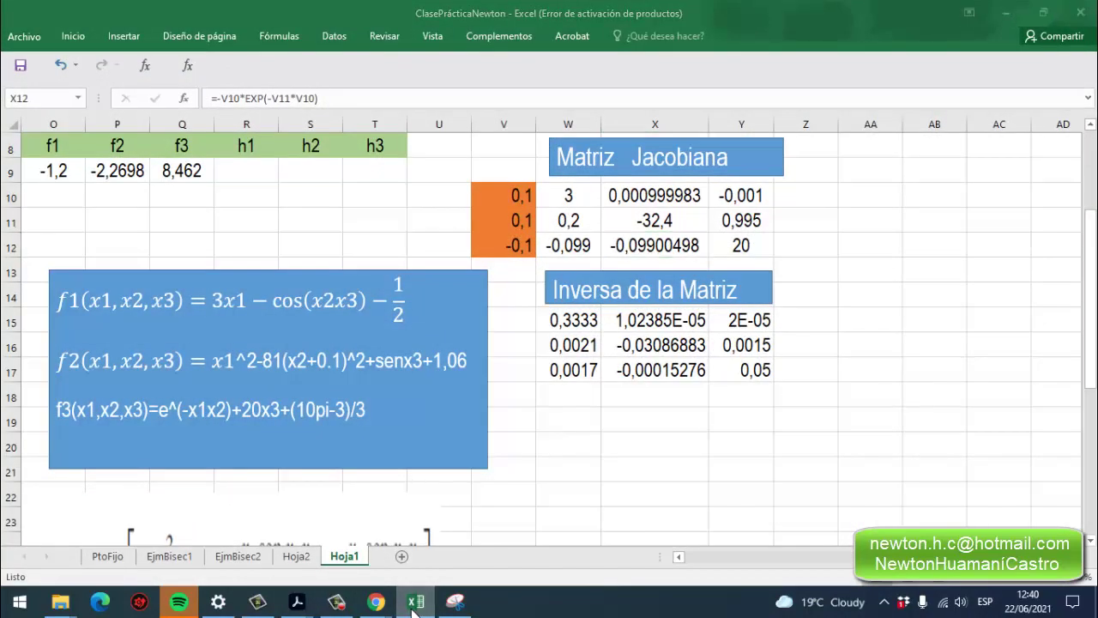
{"action": "left_click", "coordinate": [413, 604]}
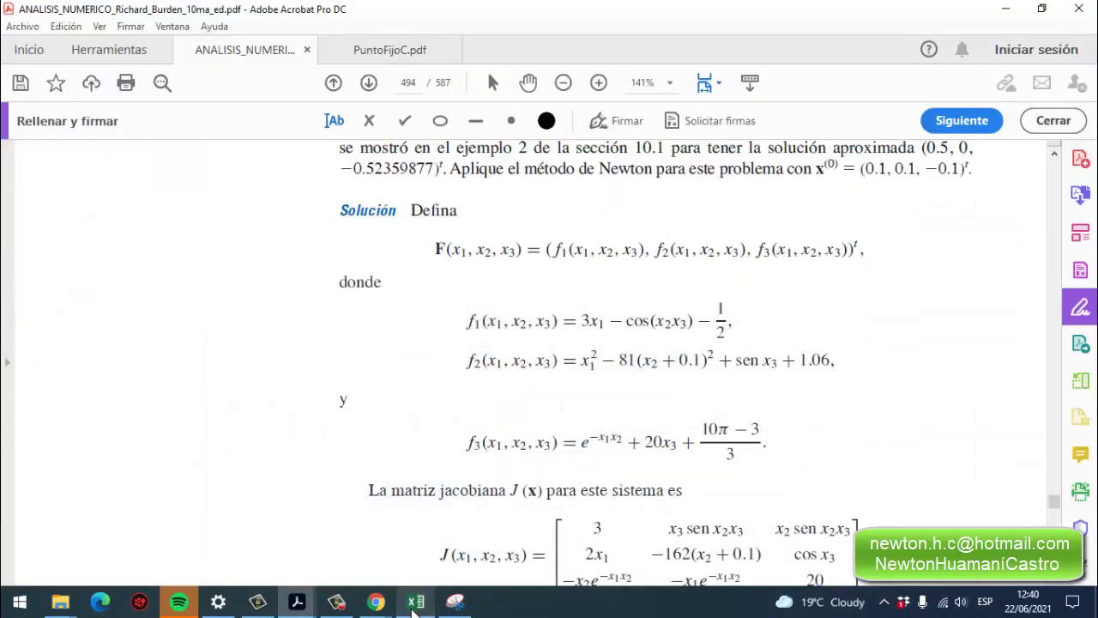
{"action": "left_click", "coordinate": [413, 604]}
{"action": "left_click", "coordinate": [414, 604]}
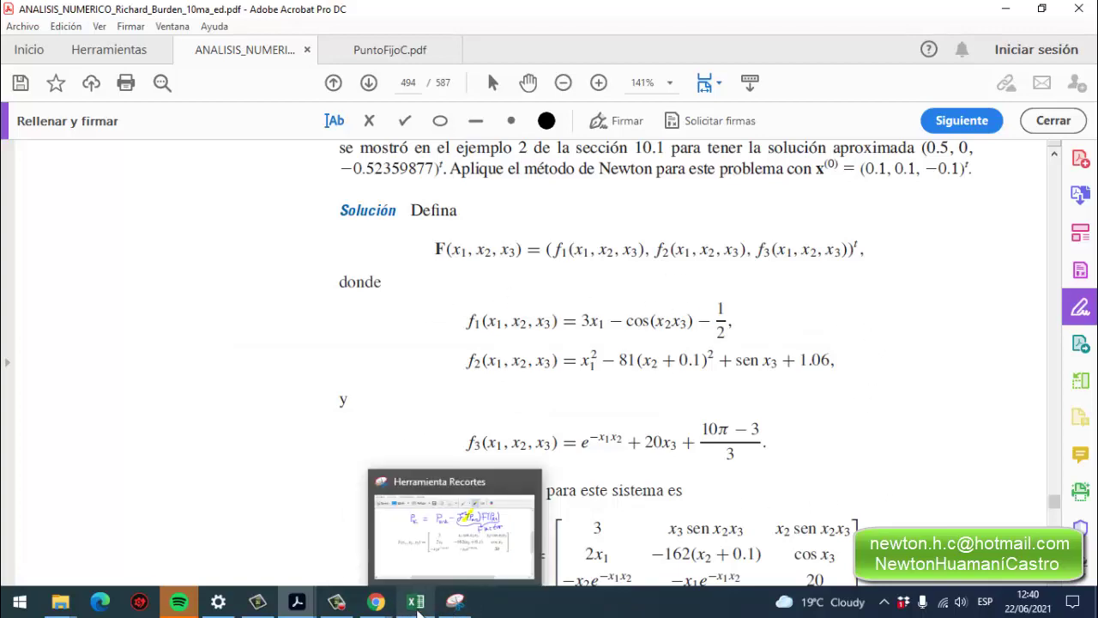
{"action": "left_click", "coordinate": [415, 601]}
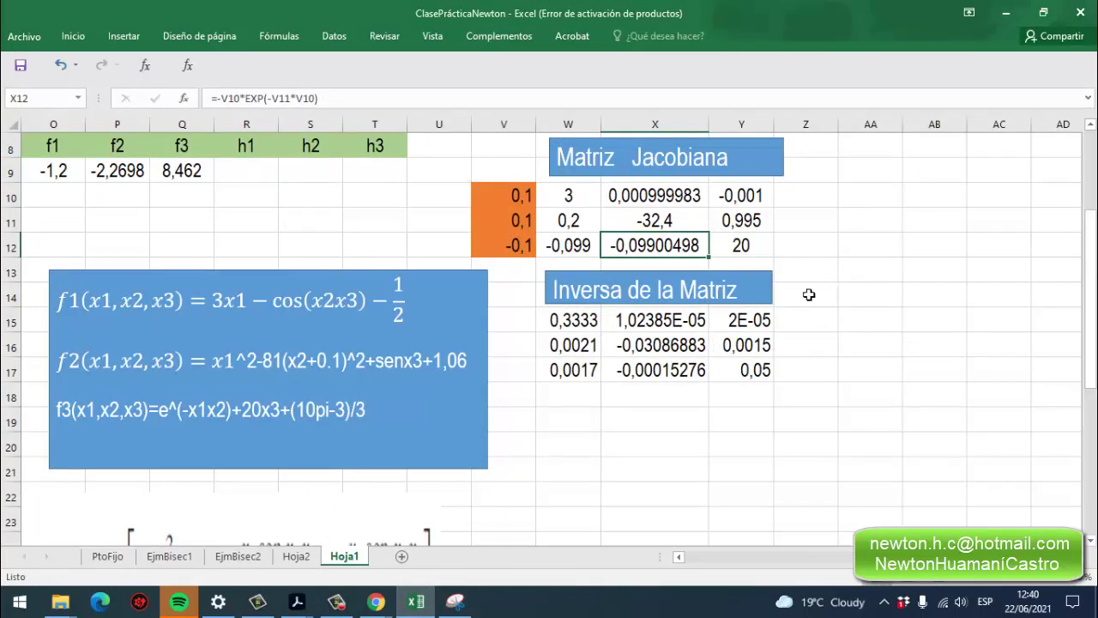
Draw a rectangle beside the inverse matrix, over about columns Z to AB and rows 14 to 16, containing the text F(X).
{"action": "left_click", "coordinate": [810, 275]}
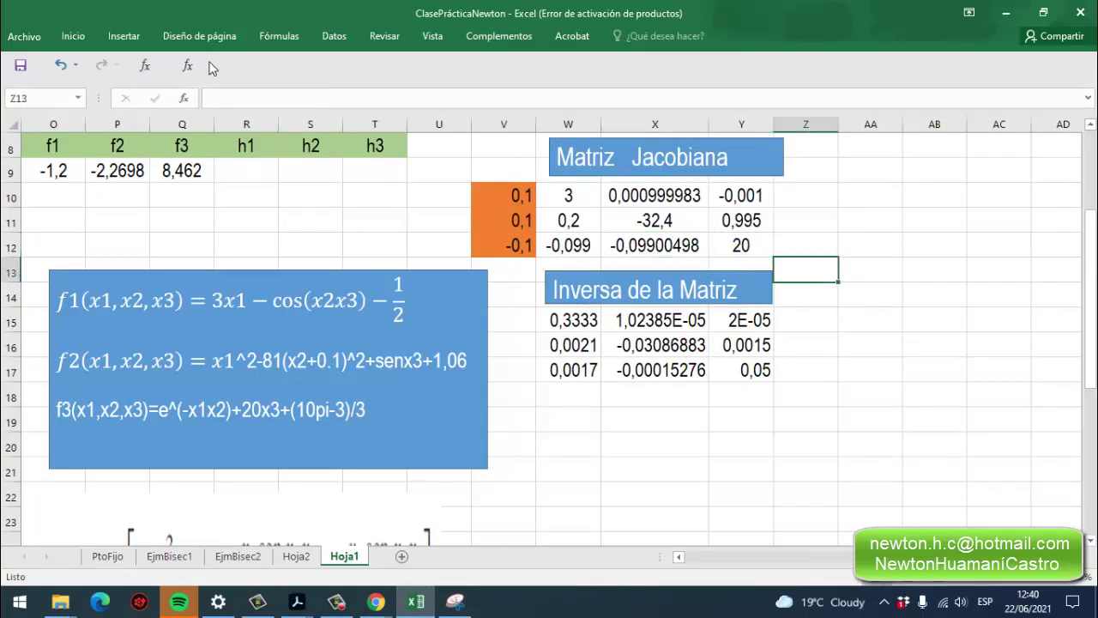
{"action": "left_click", "coordinate": [123, 36]}
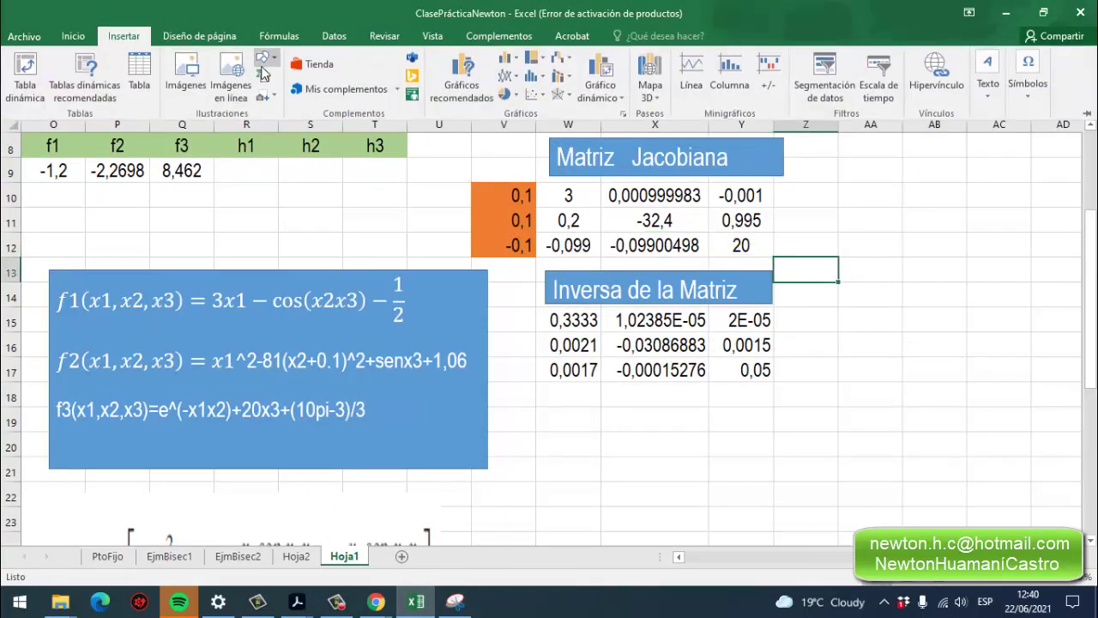
{"action": "left_click", "coordinate": [272, 63]}
{"action": "left_click", "coordinate": [314, 99]}
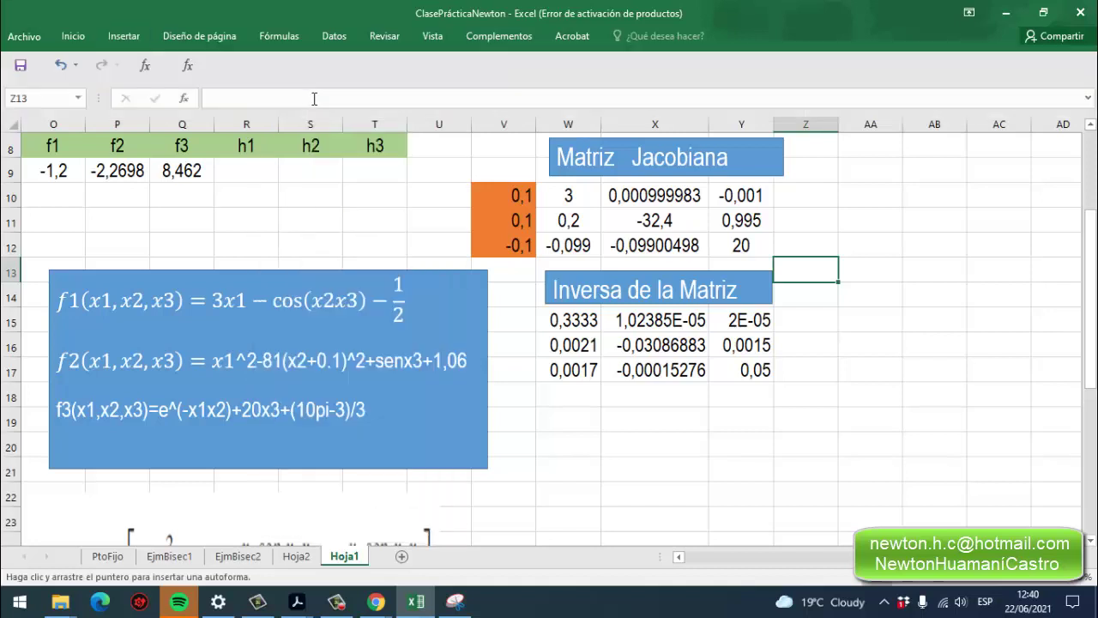
{"action": "left_click_drag", "start_coordinate": [810, 294], "coordinate": [954, 341]}
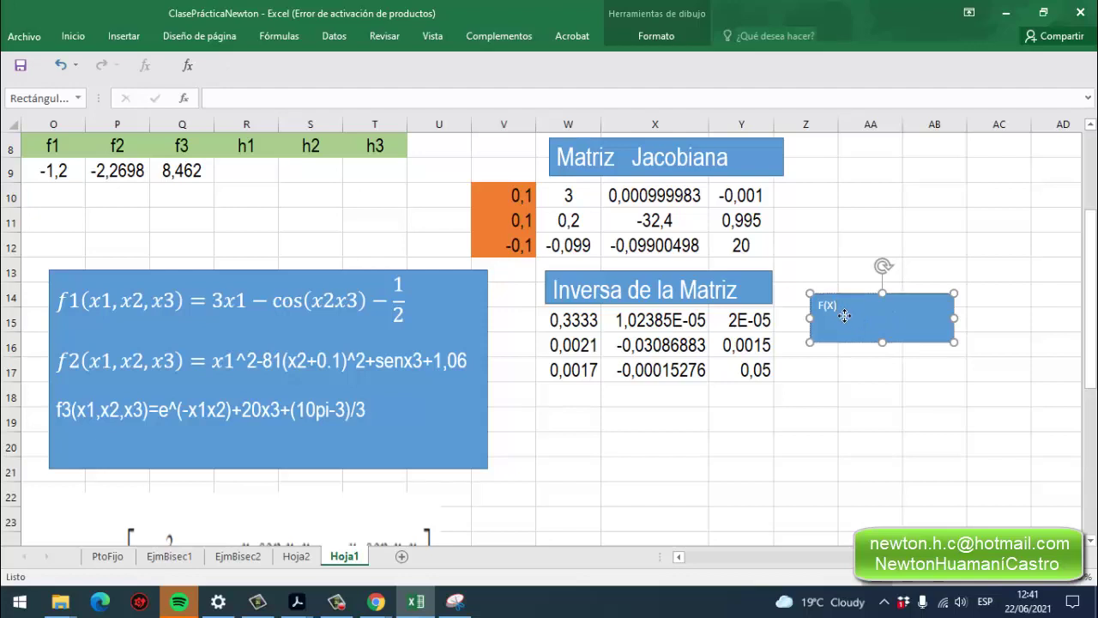
Shift the F(X) box closer to the inverse matrix and format its text as Arial Narrow, size 28.
{"action": "left_click_drag", "start_coordinate": [829, 305], "coordinate": [793, 298]}
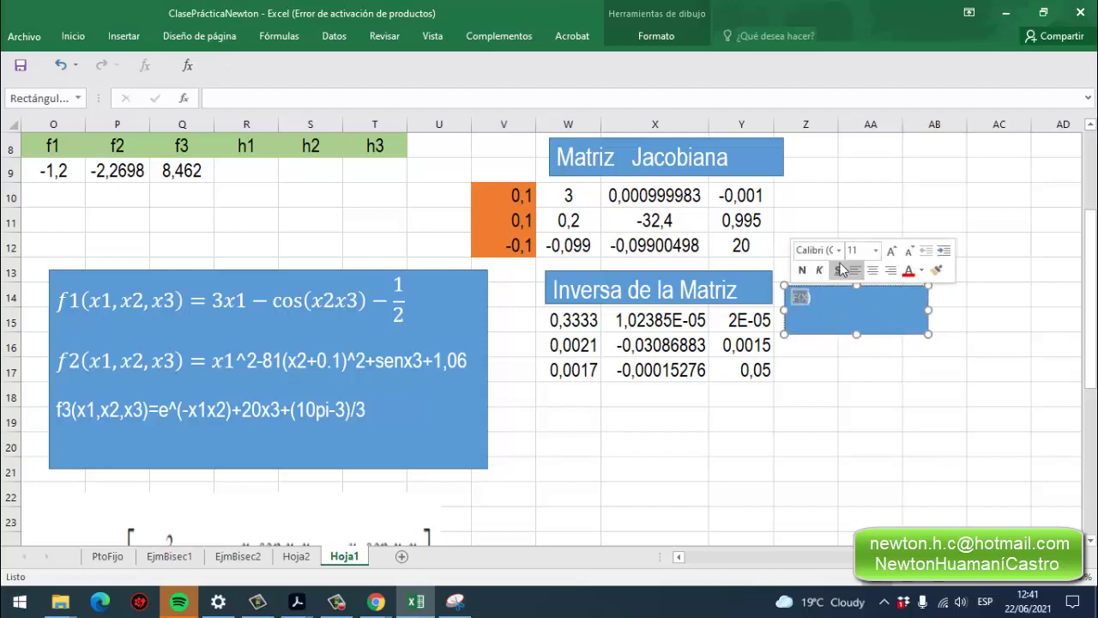
{"action": "left_click", "coordinate": [839, 251]}
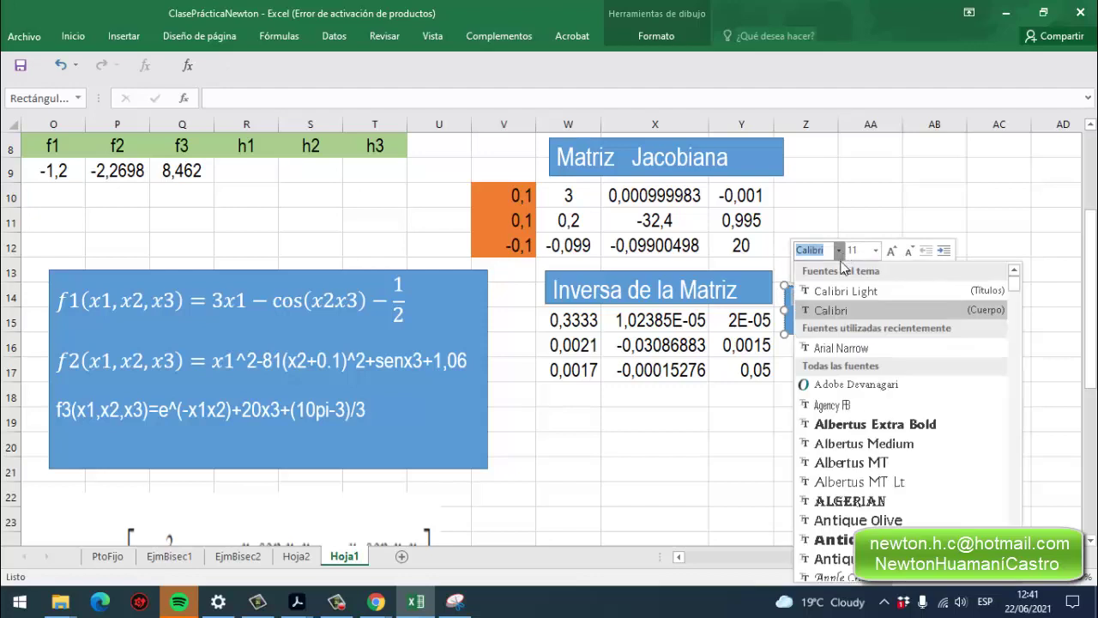
{"action": "left_click", "coordinate": [827, 348]}
{"action": "left_click", "coordinate": [876, 250]}
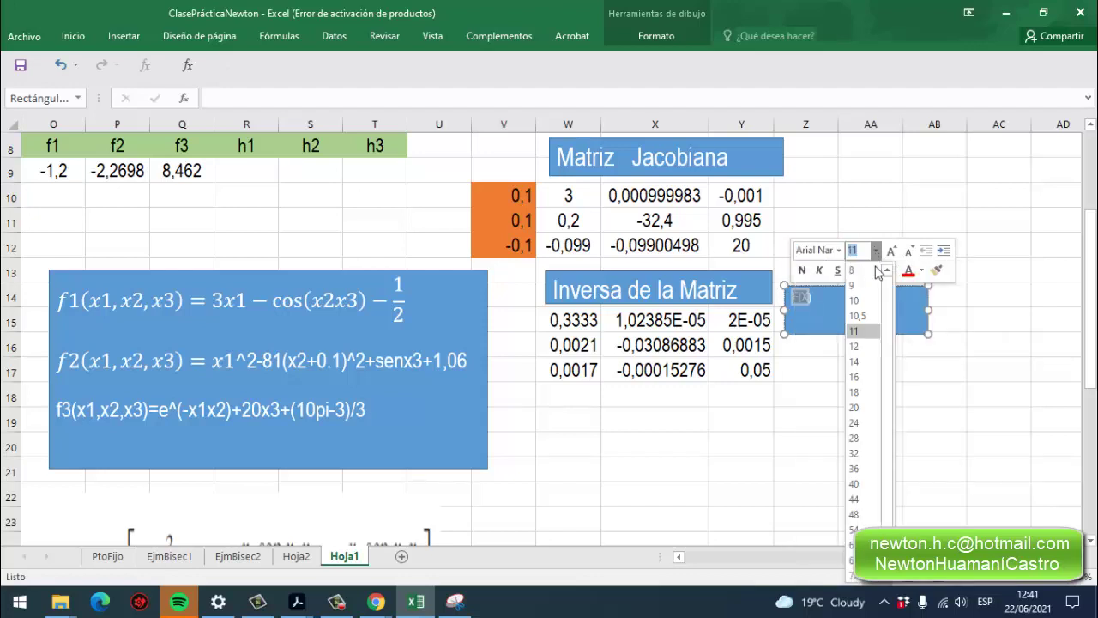
{"action": "left_click", "coordinate": [871, 439]}
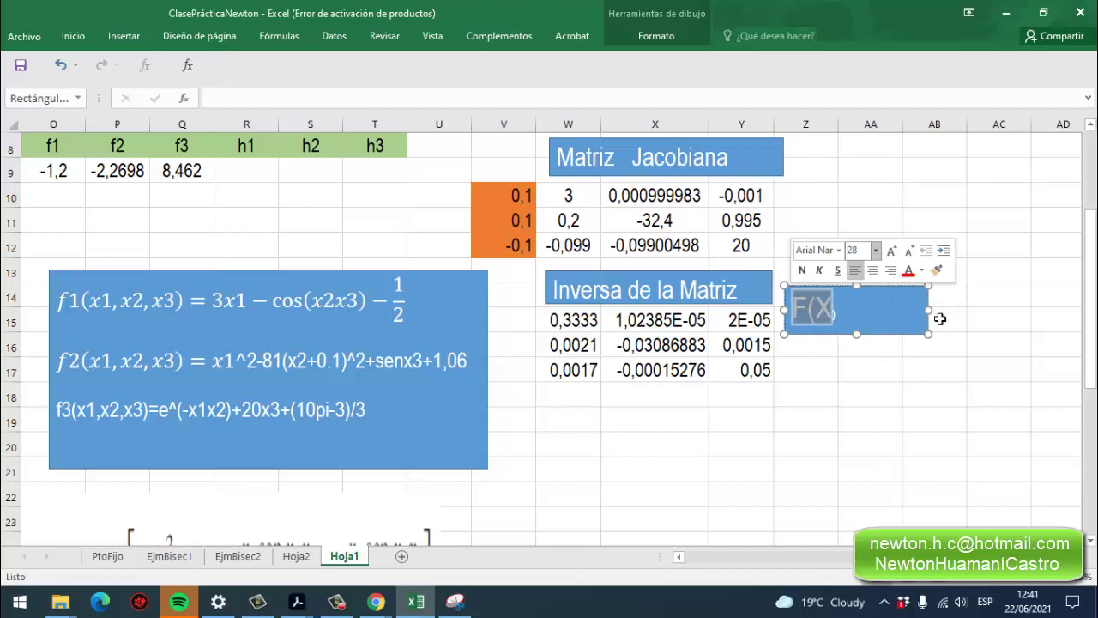
Narrow the F(X) box to about the width of column Z and place it over rows 13 and 14 of that column.
{"action": "left_click_drag", "start_coordinate": [937, 316], "coordinate": [847, 317]}
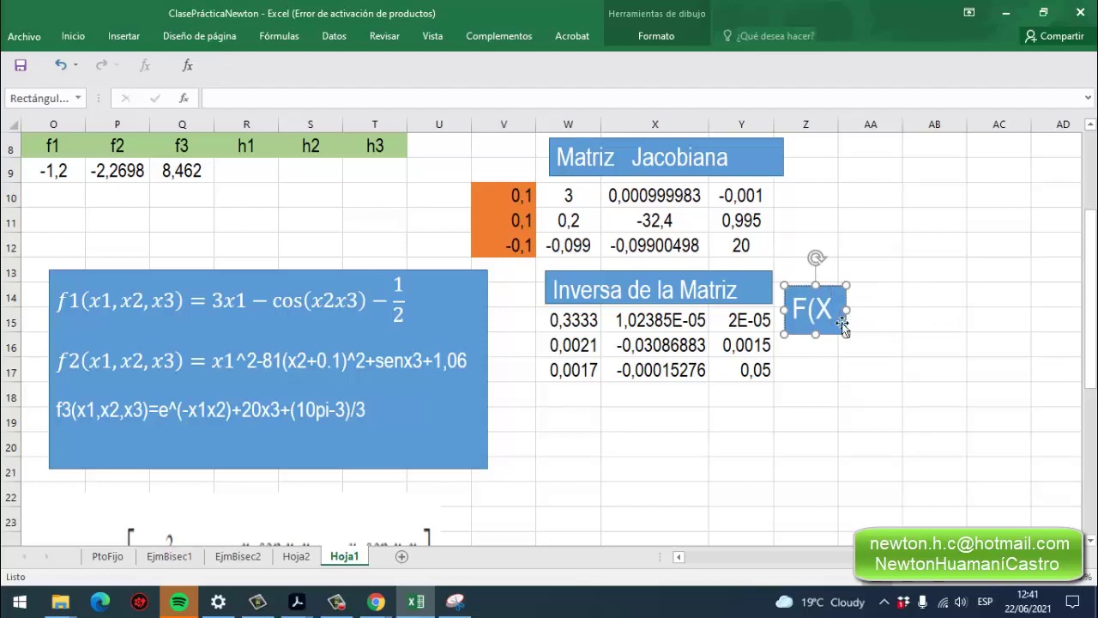
{"action": "key", "text": "Return"}
{"action": "left_click_drag", "start_coordinate": [853, 314], "coordinate": [805, 266]}
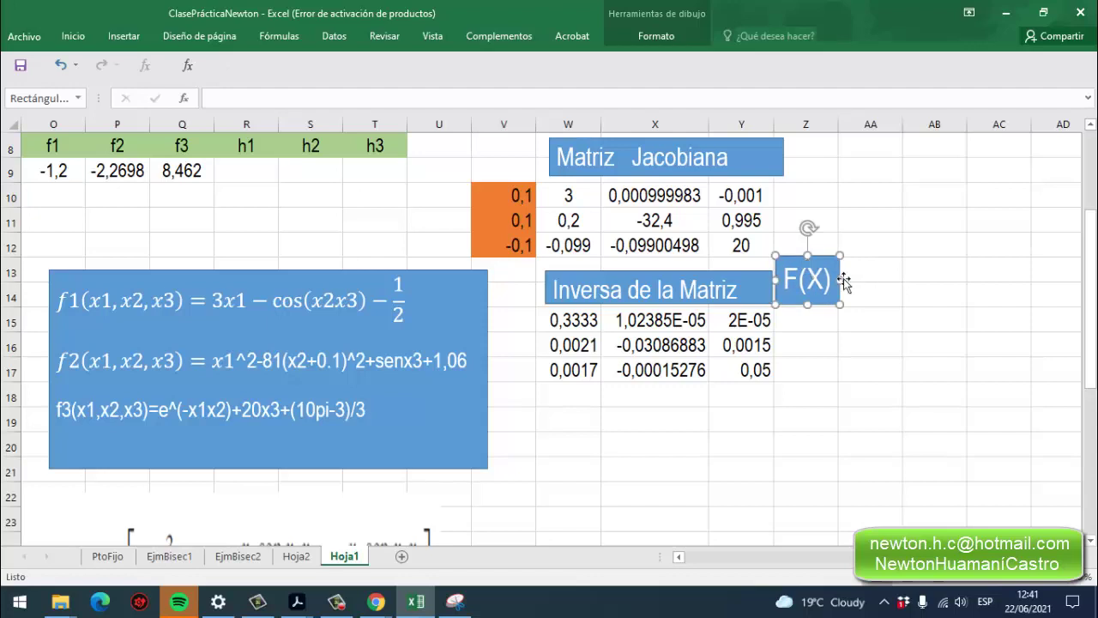
{"action": "left_click", "coordinate": [123, 36]}
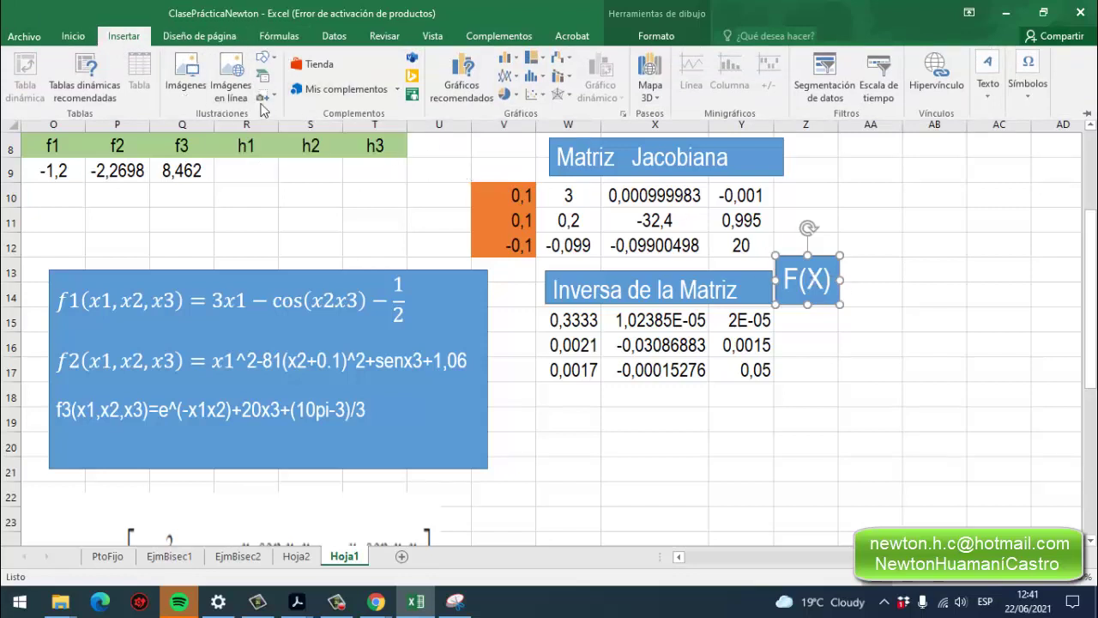
{"action": "left_click", "coordinate": [271, 59]}
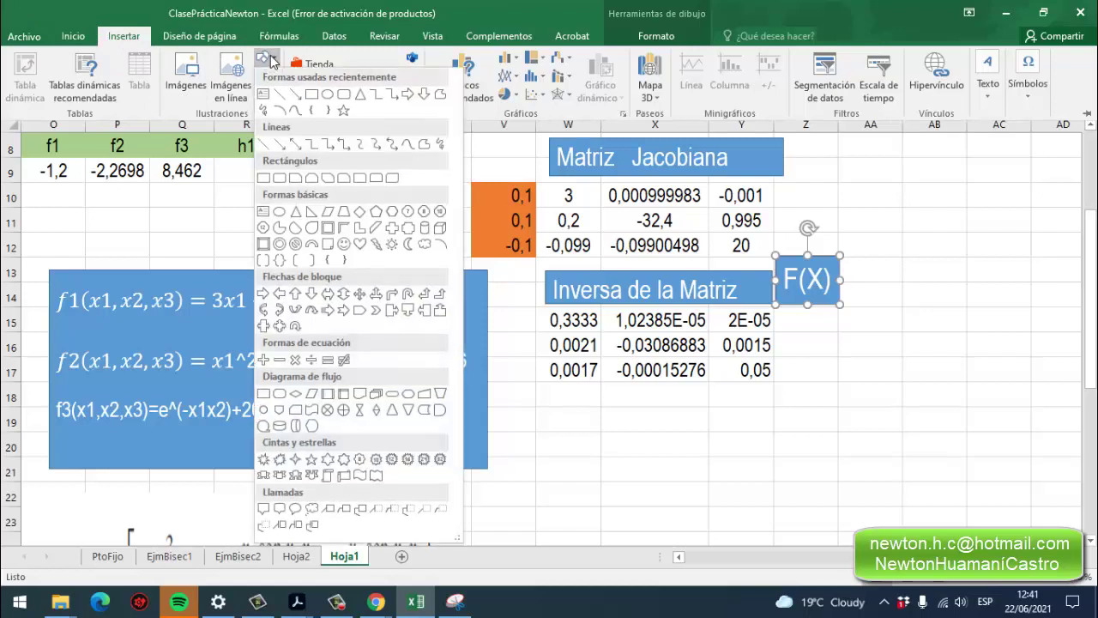
{"action": "left_click", "coordinate": [272, 59]}
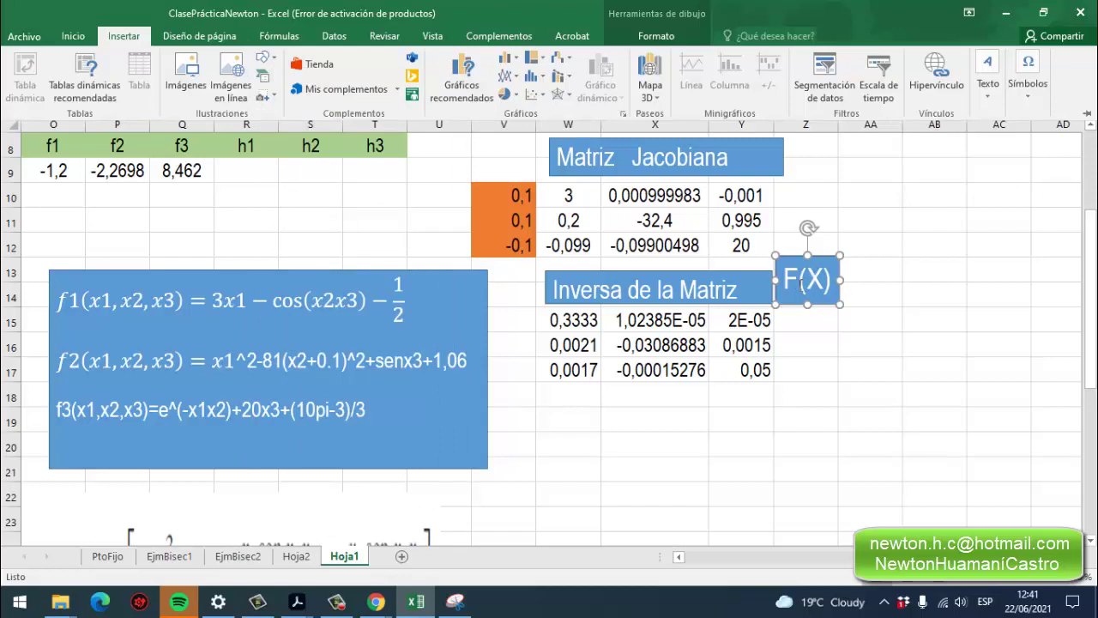
Color the F(X) label's text red, including its closing parenthesis.
{"action": "left_click", "coordinate": [802, 286]}
{"action": "right_click", "coordinate": [796, 283]}
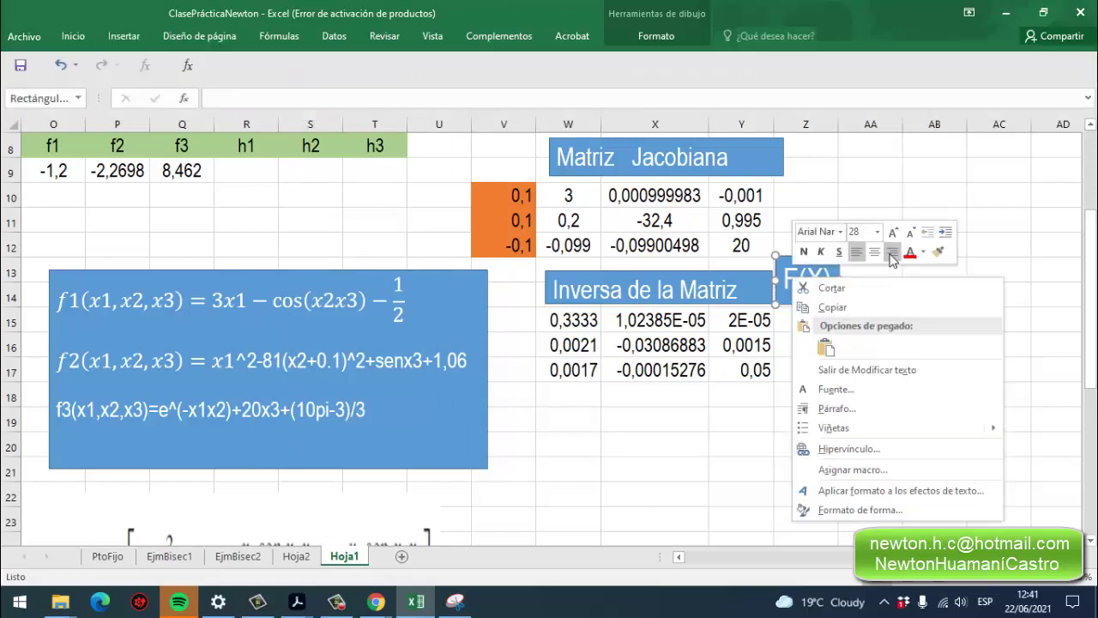
{"action": "left_click", "coordinate": [923, 251]}
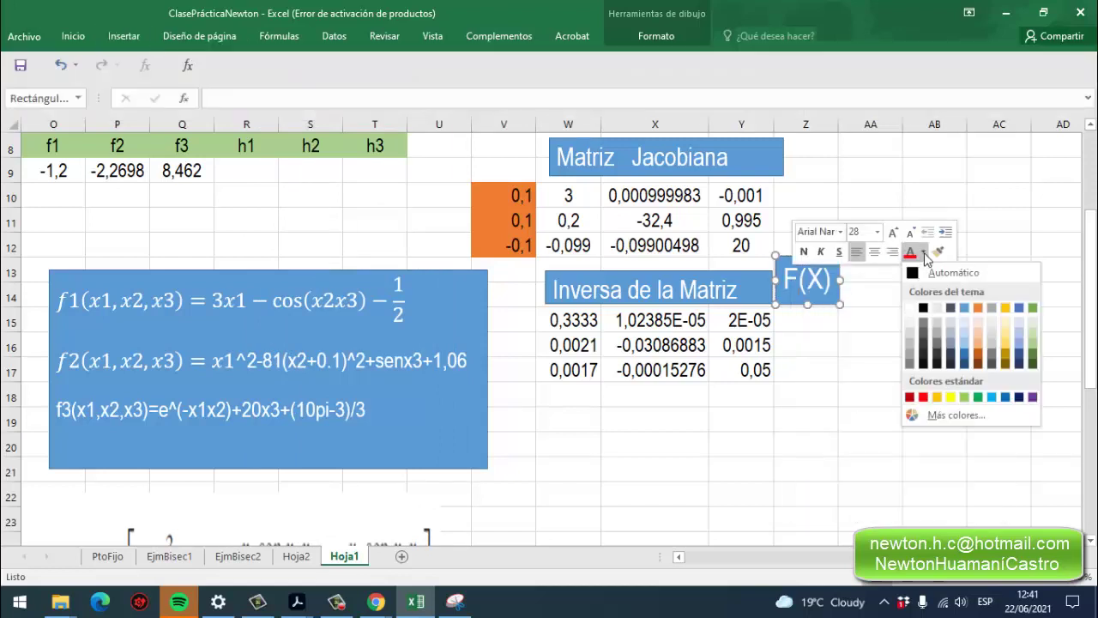
{"action": "left_click", "coordinate": [918, 396]}
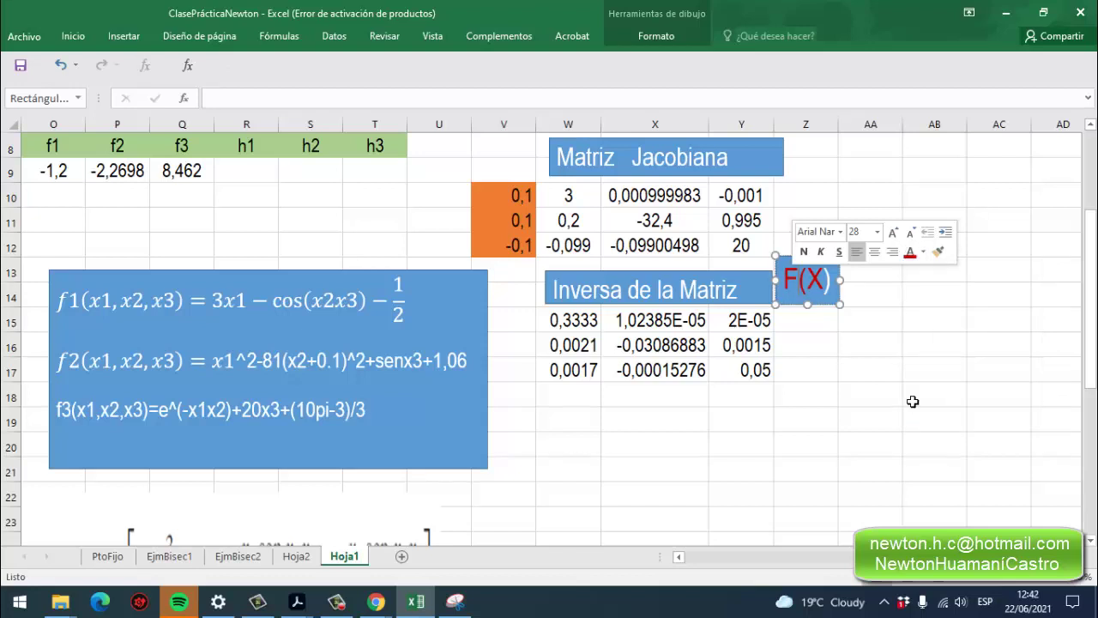
{"action": "left_click_drag", "start_coordinate": [826, 286], "coordinate": [837, 289]}
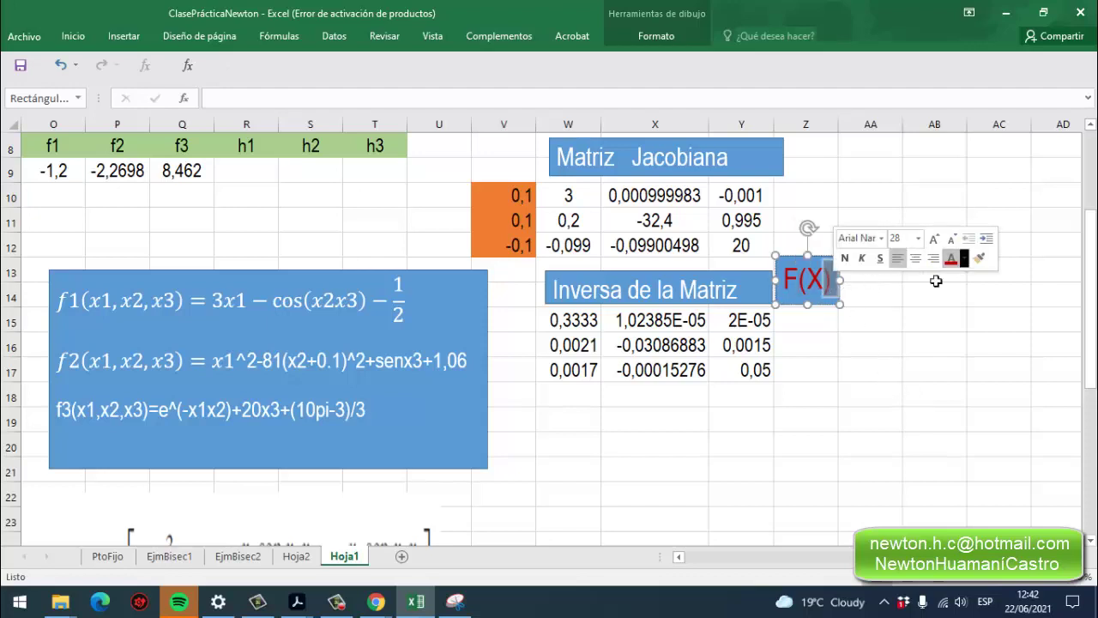
{"action": "left_click", "coordinate": [898, 318]}
Enter the f1 formula =3*V10-COS(V11*V12)-(1/2) in cell Z15, below the F(X) label.
{"action": "left_click", "coordinate": [801, 326]}
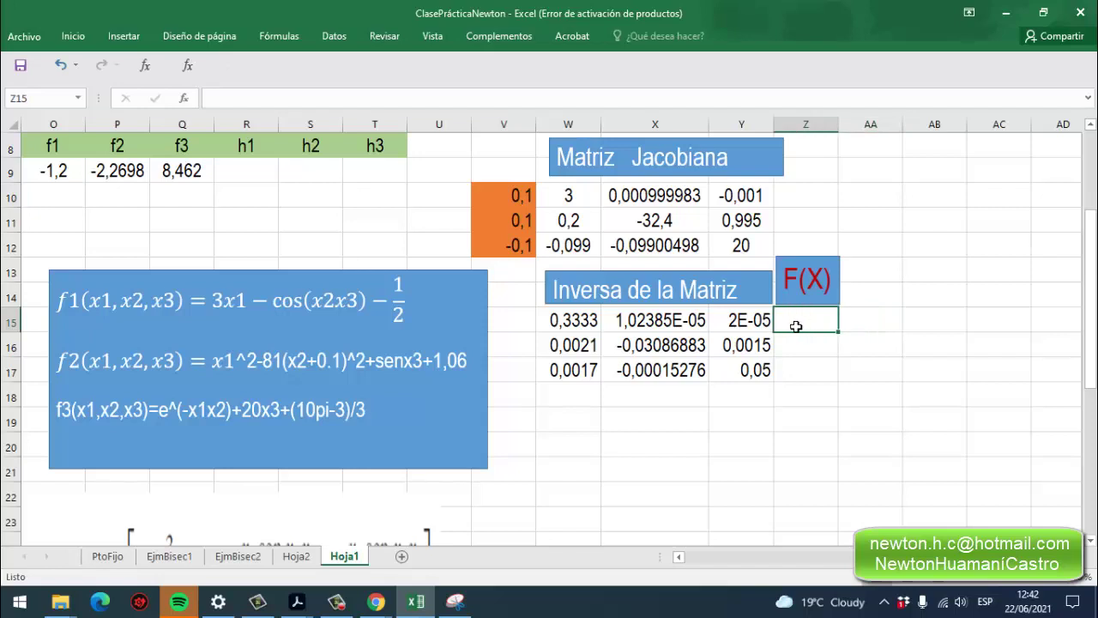
{"action": "double_click", "coordinate": [796, 331]}
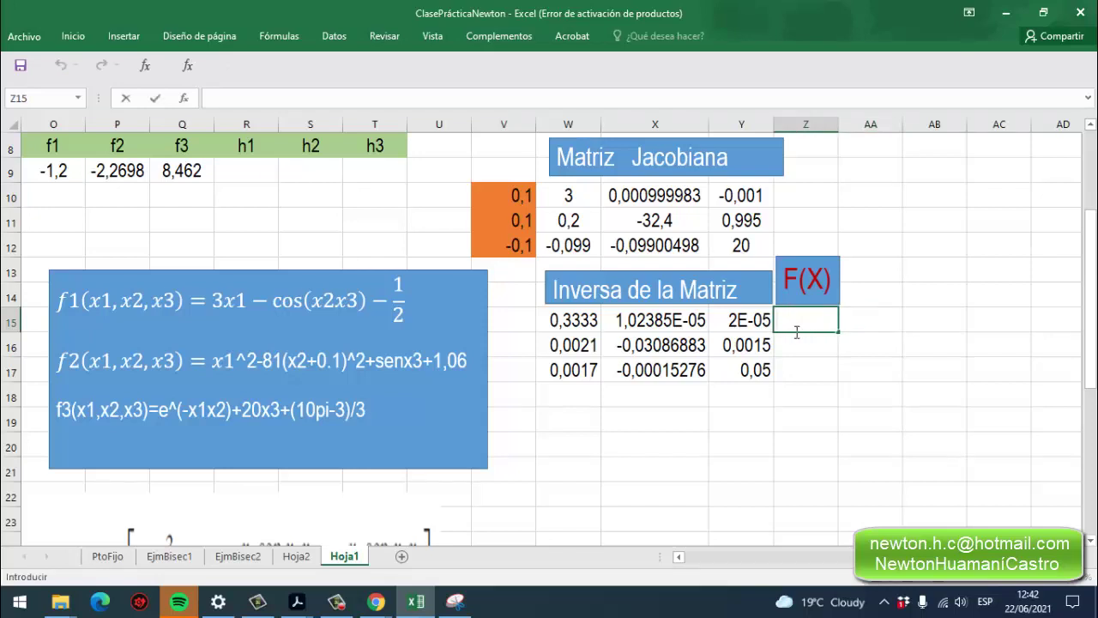
{"action": "type", "text": "=3"}
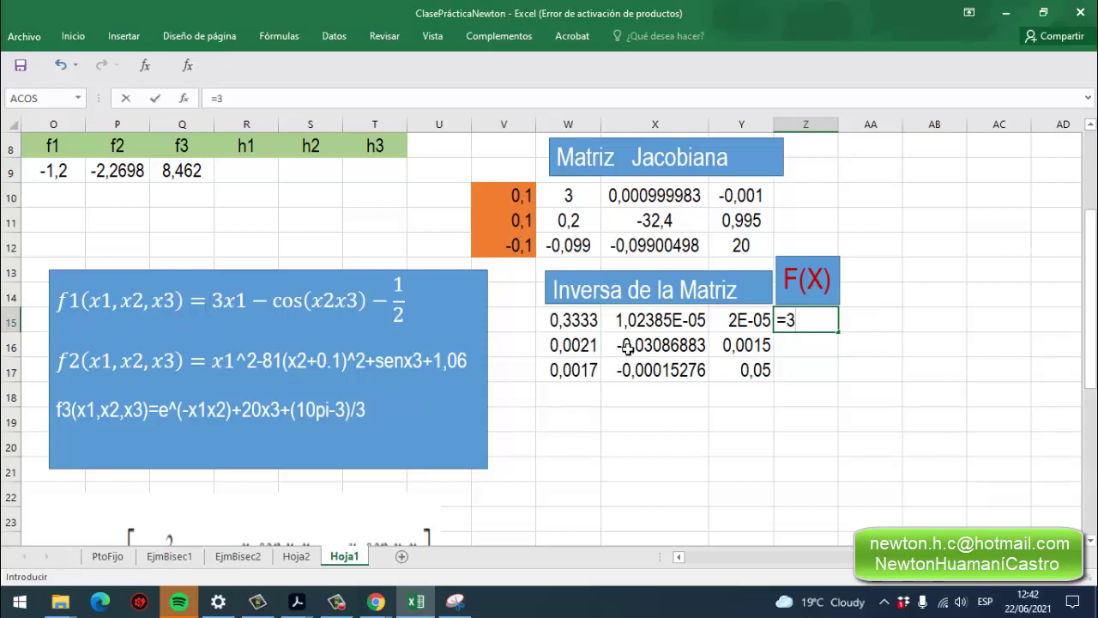
{"action": "type", "text": "*"}
{"action": "left_click", "coordinate": [522, 204]}
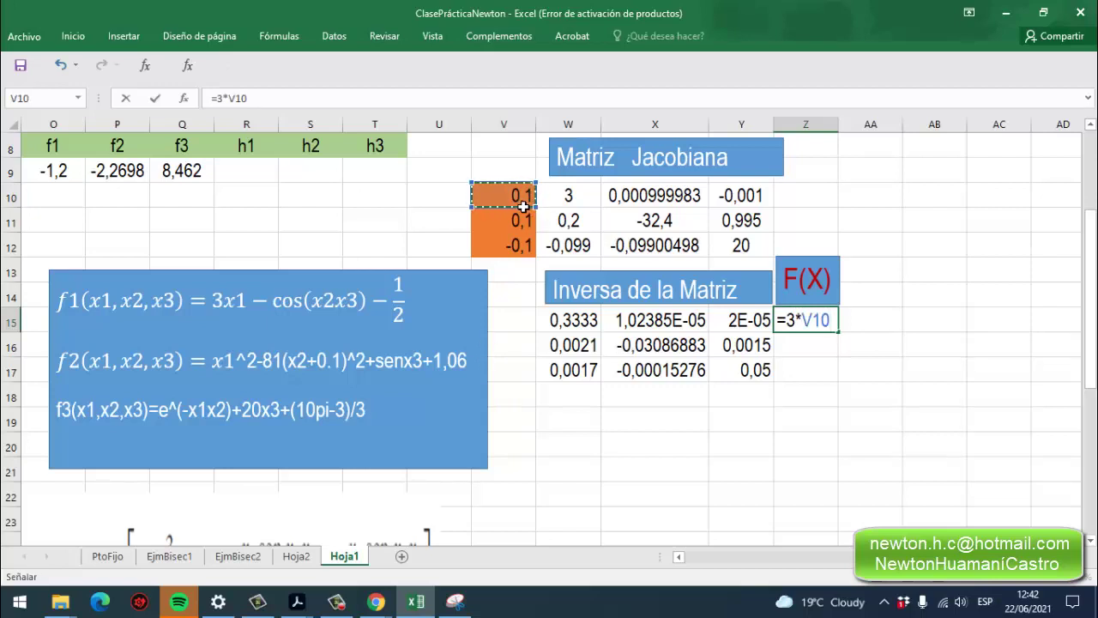
{"action": "type", "text": "-"}
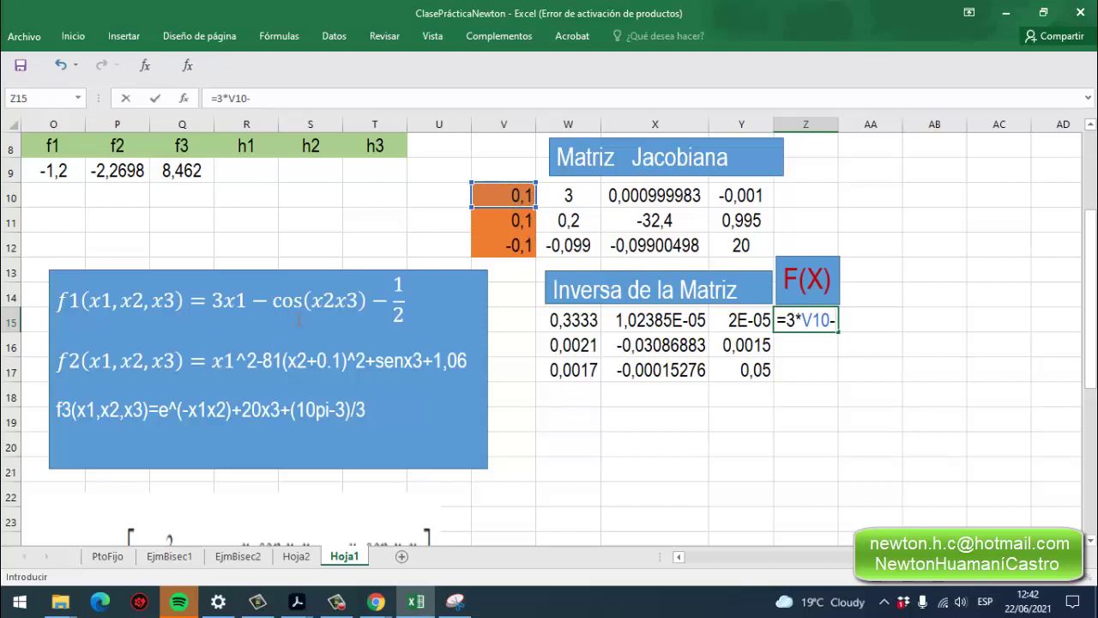
{"action": "type", "text": "-cos"}
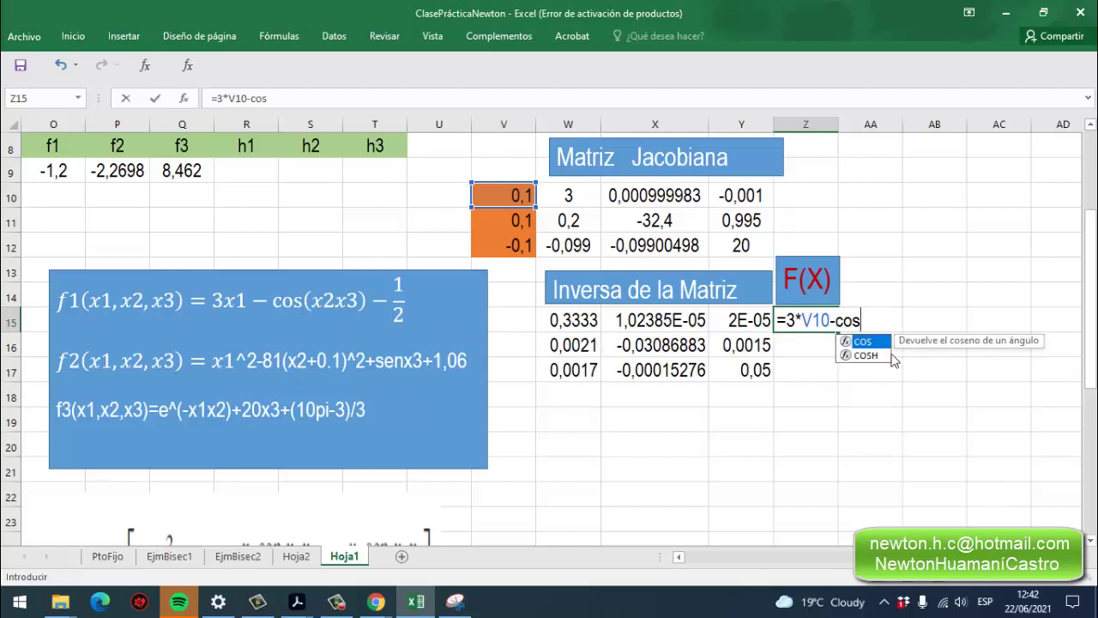
{"action": "double_click", "coordinate": [866, 344]}
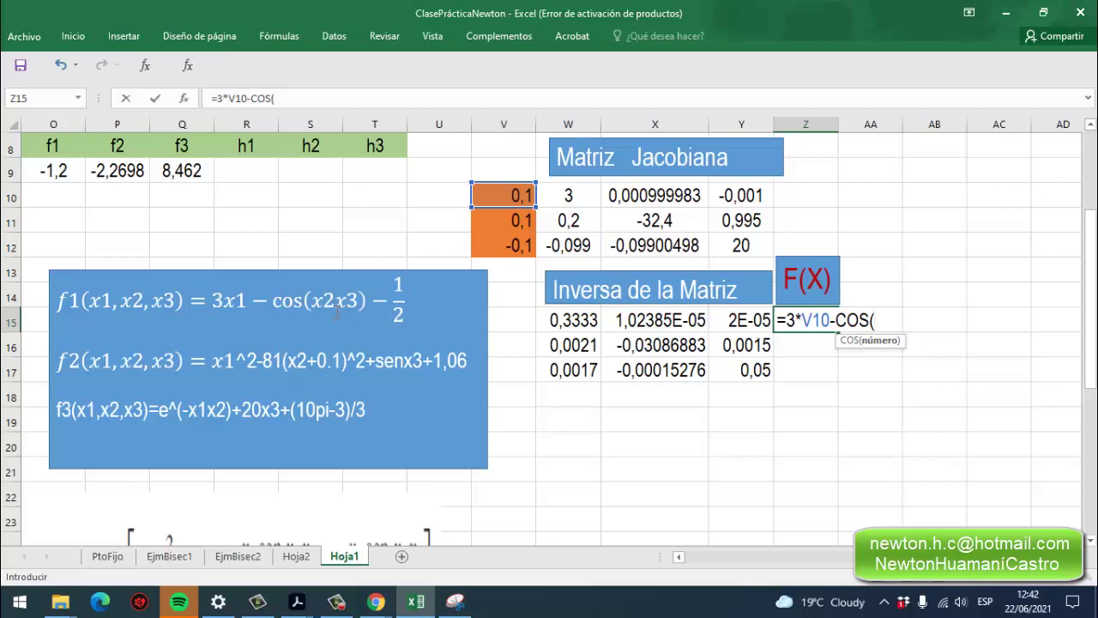
{"action": "left_click", "coordinate": [513, 222]}
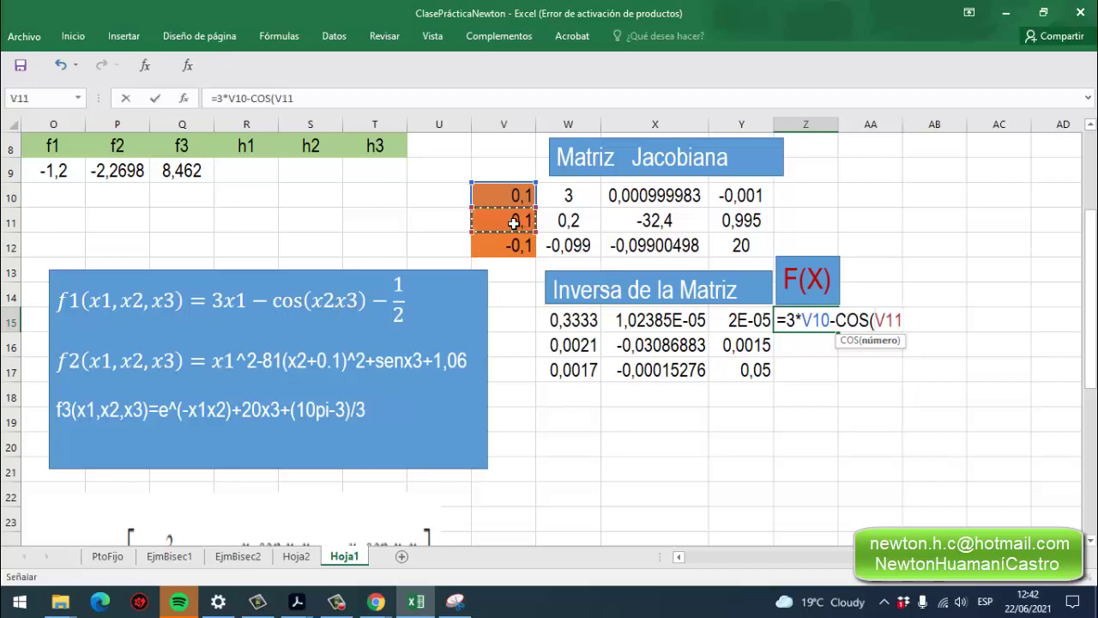
{"action": "type", "text": "*"}
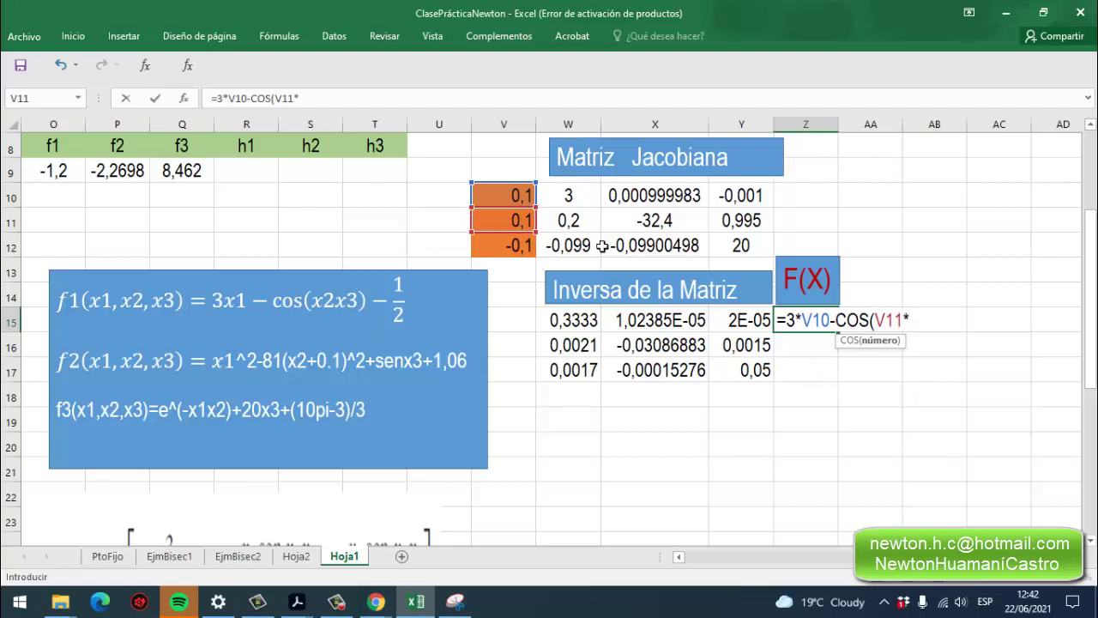
{"action": "left_click", "coordinate": [530, 248]}
{"action": "type", "text": ")"}
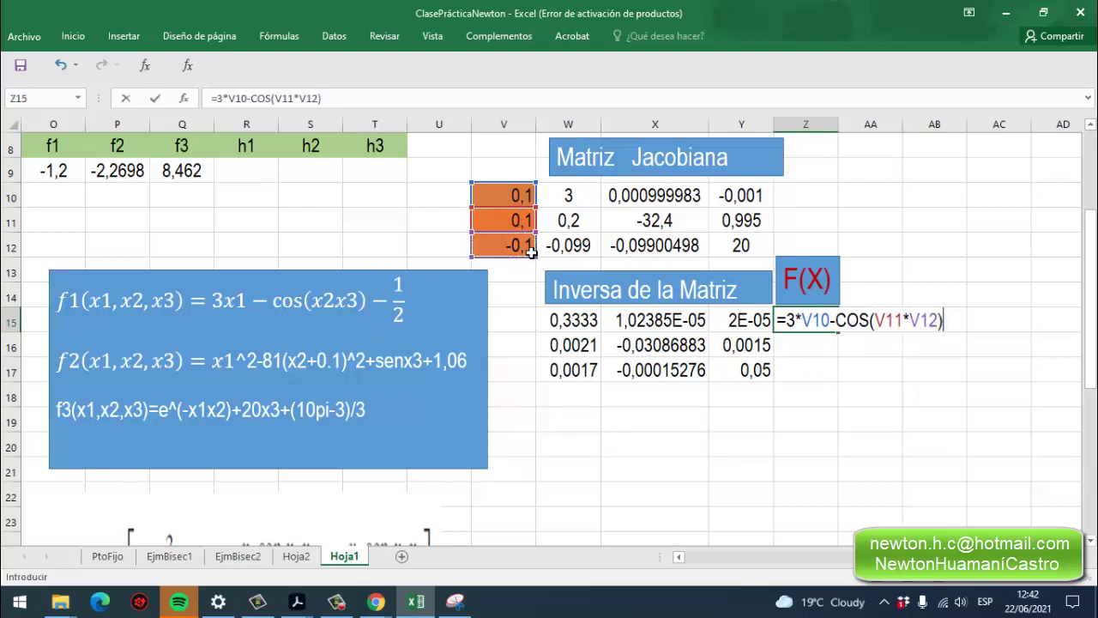
{"action": "type", "text": "-(1/2)"}
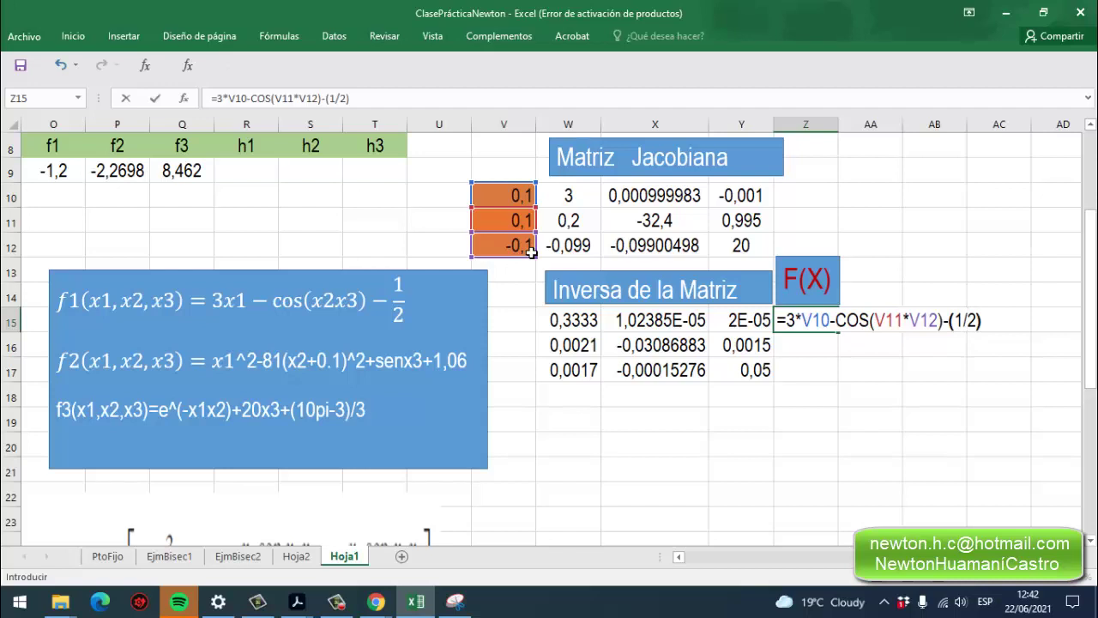
{"action": "key", "text": "Return"}
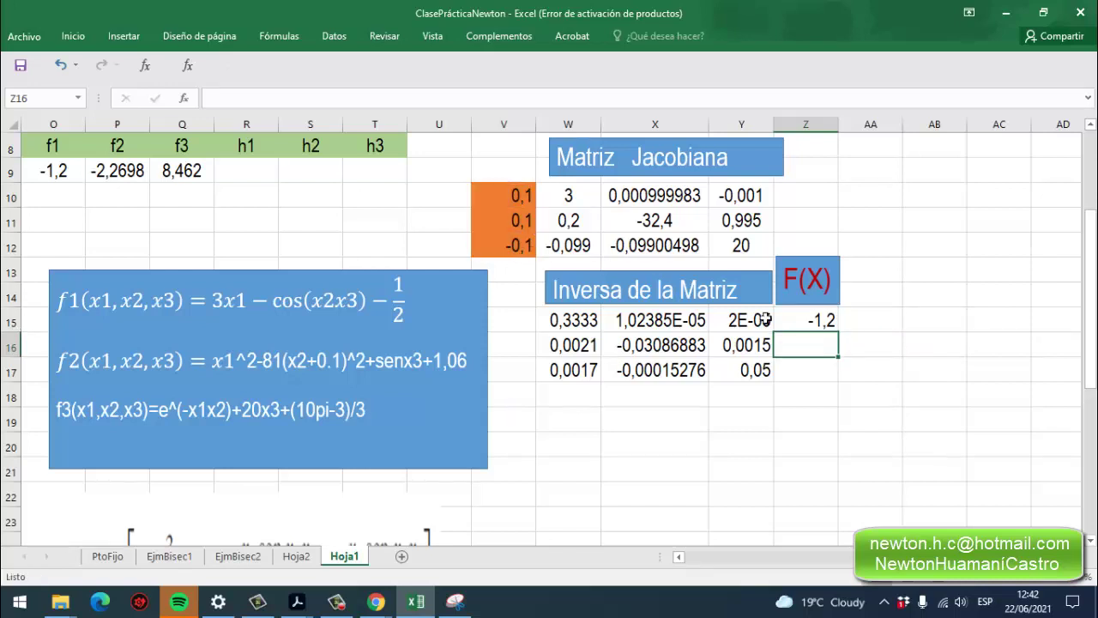
{"action": "left_click", "coordinate": [802, 321]}
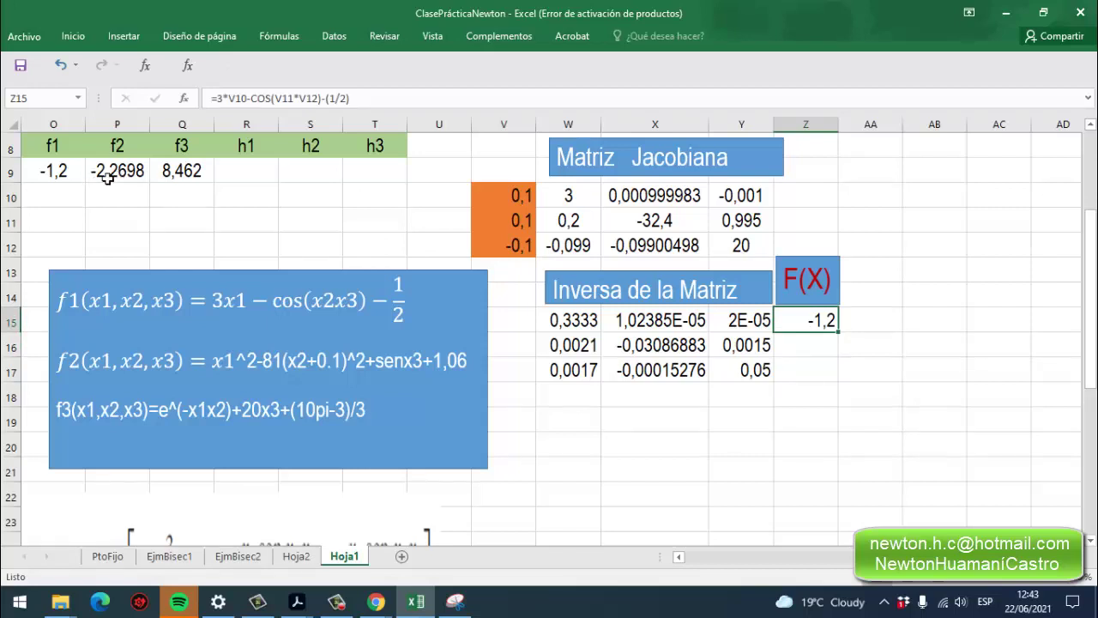
Enter the f2 formula =V10^2-81*(V11+0,1)^2+SENO(V12)+1,06 in cell Z16.
{"action": "double_click", "coordinate": [811, 353]}
{"action": "type", "text": "="}
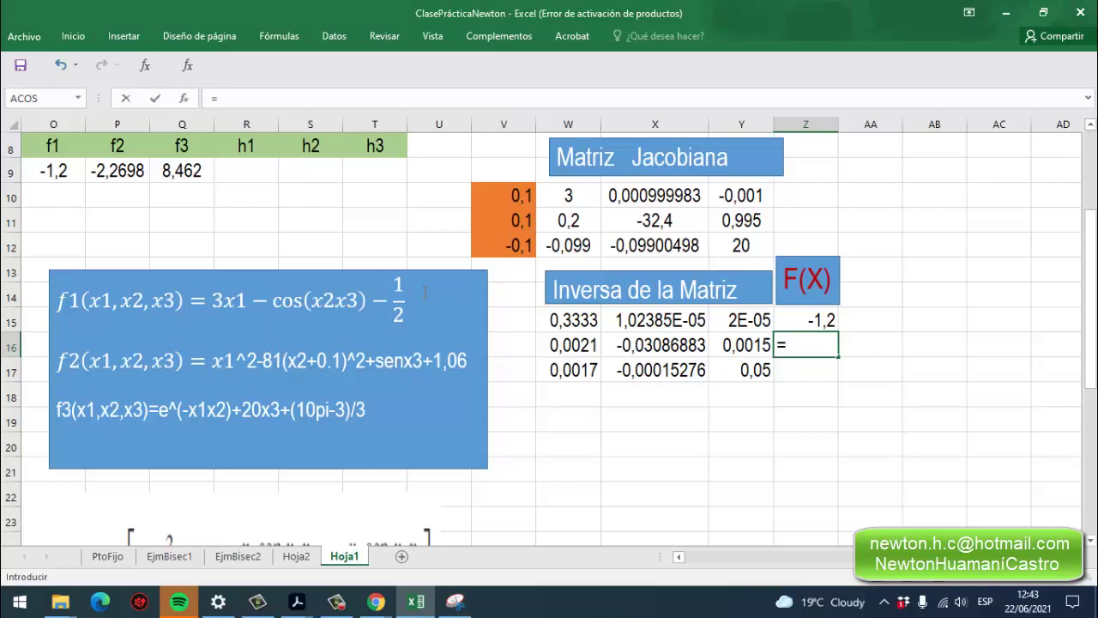
{"action": "left_click", "coordinate": [520, 196]}
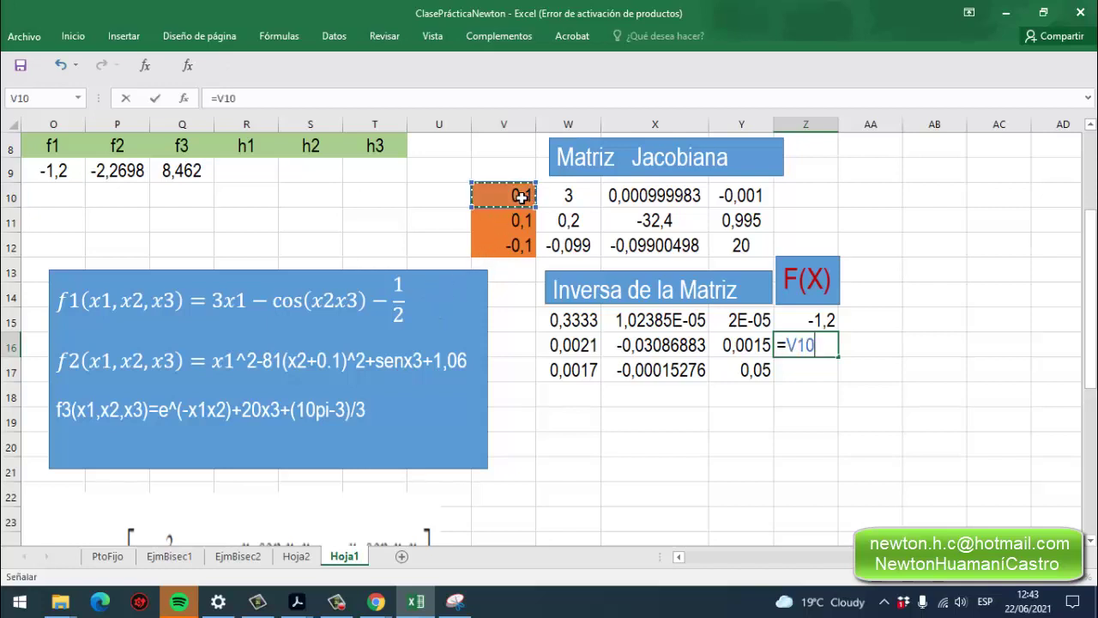
{"action": "type", "text": "^^"}
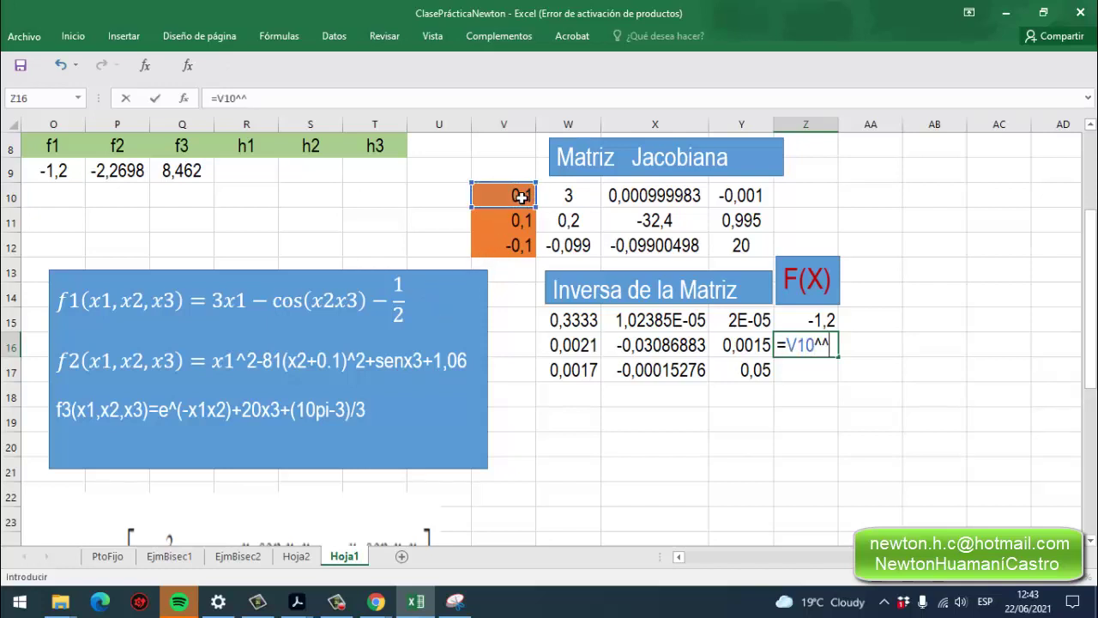
{"action": "key", "text": "BackSpace"}
{"action": "type", "text": "2-81*("}
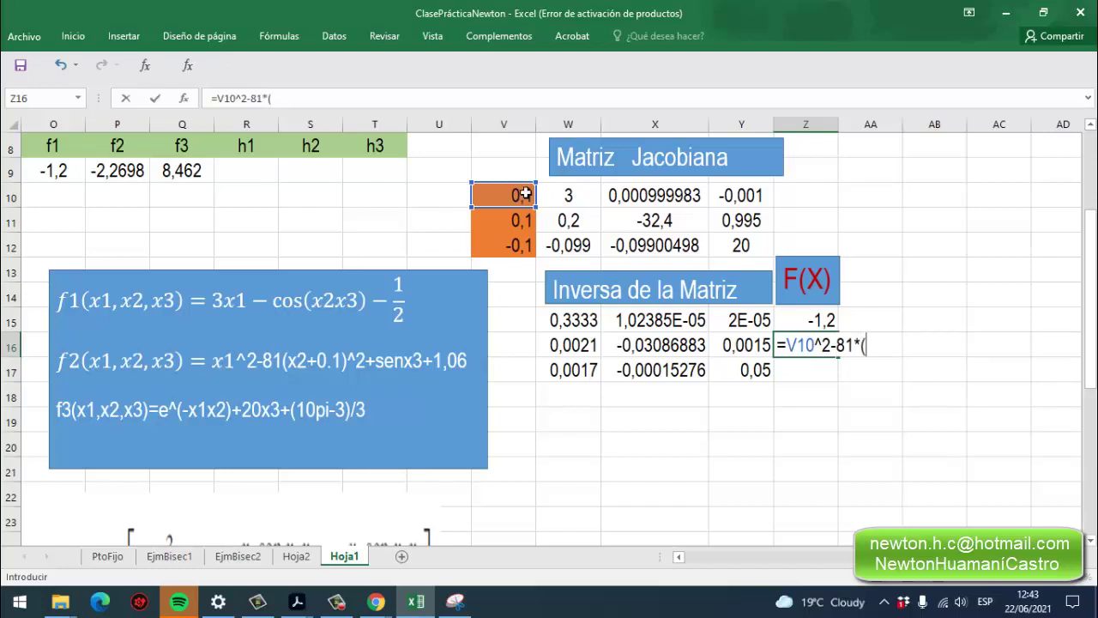
{"action": "left_click", "coordinate": [517, 232]}
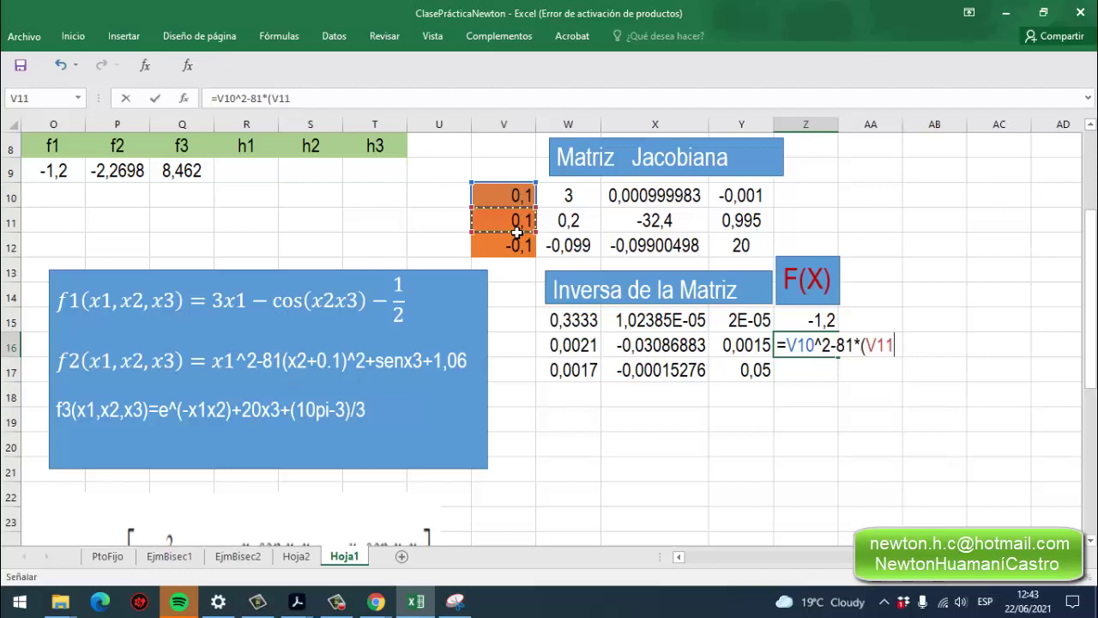
{"action": "type", "text": "+0,1"}
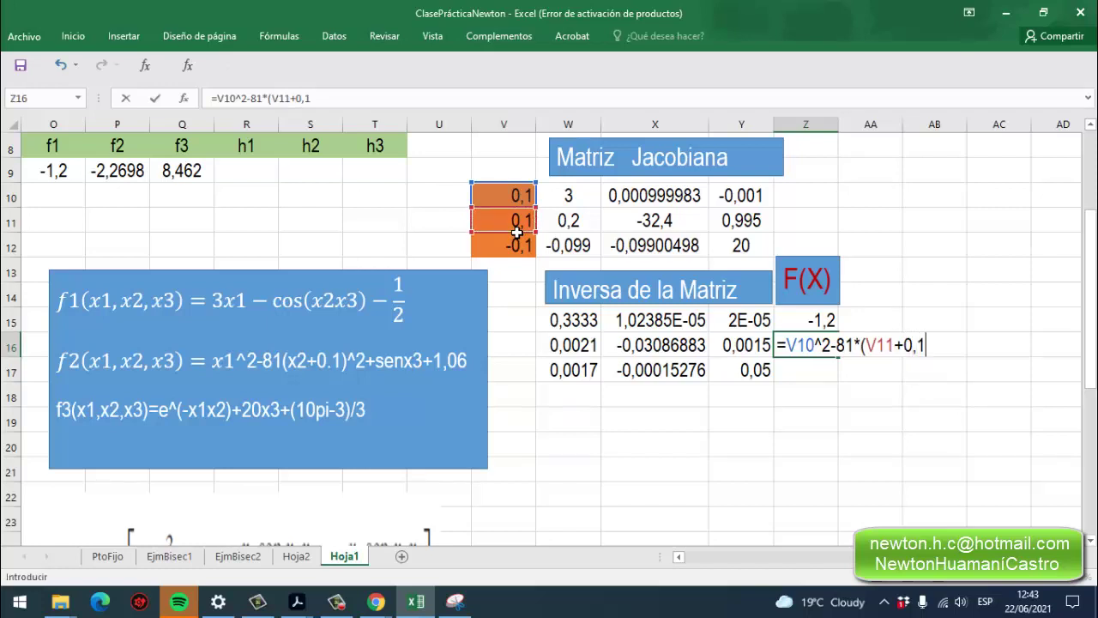
{"action": "type", "text": ")"}
{"action": "type", "text": "^2"}
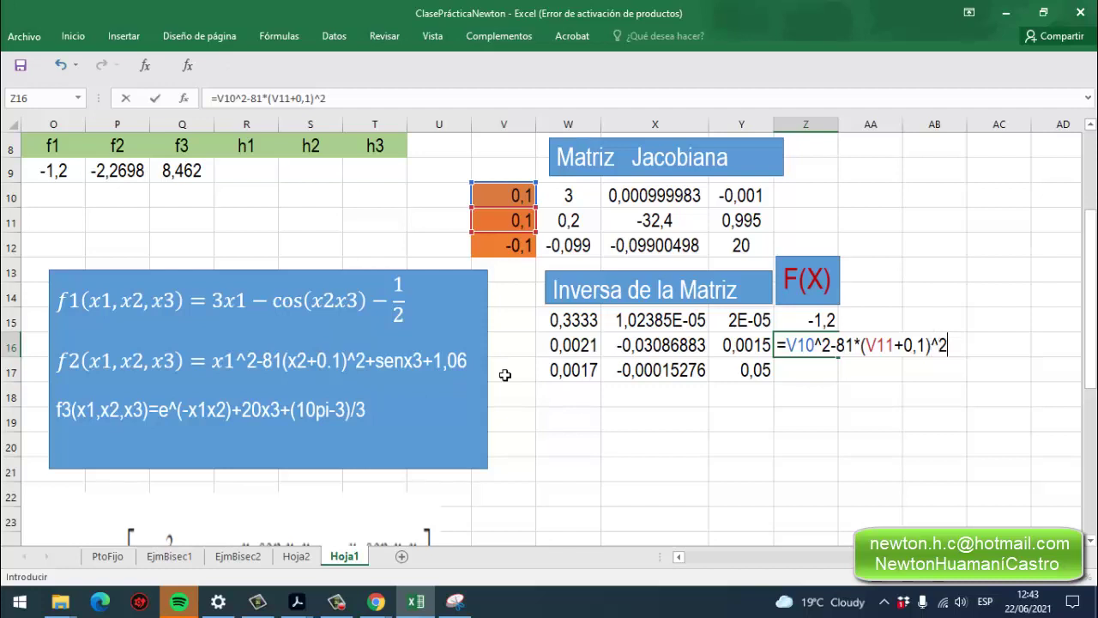
{"action": "type", "text": "+"}
{"action": "type", "text": "sen"}
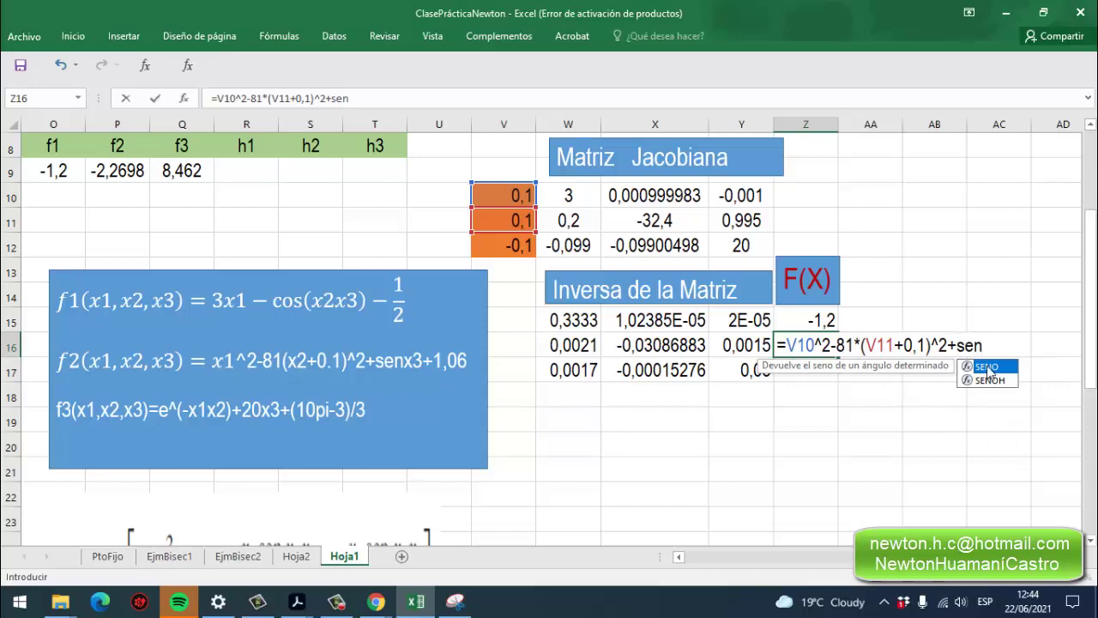
{"action": "double_click", "coordinate": [988, 367]}
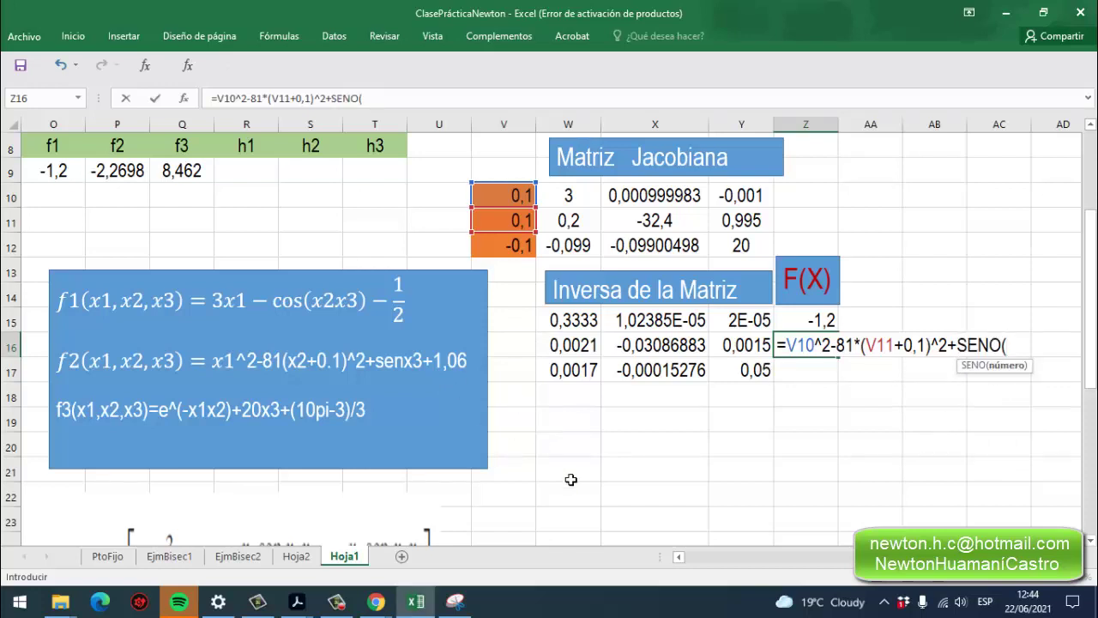
{"action": "left_click", "coordinate": [517, 247]}
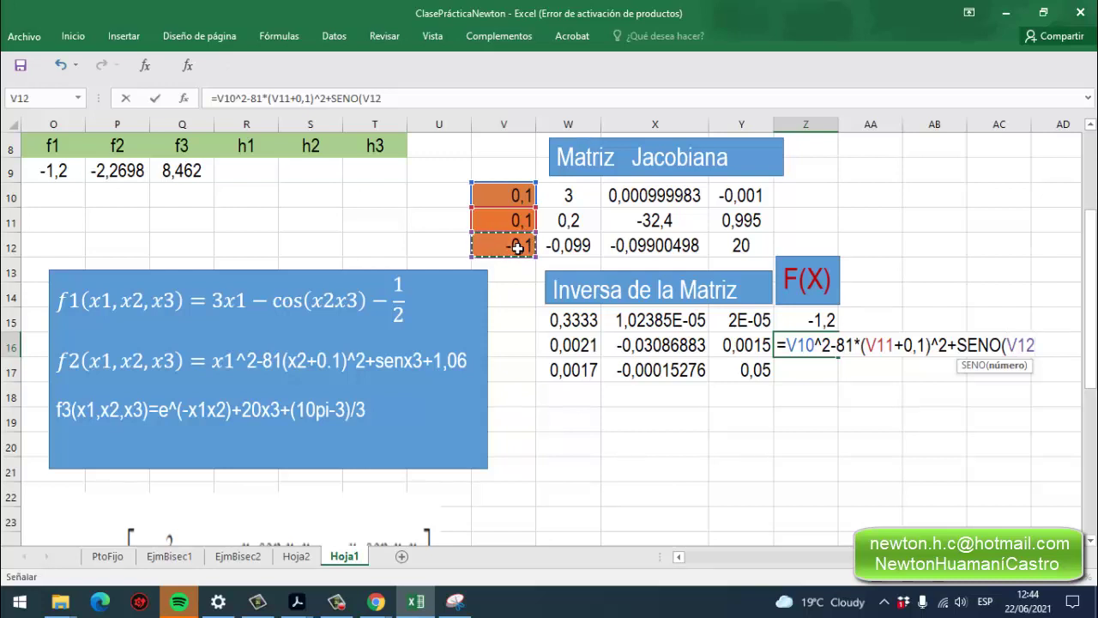
{"action": "type", "text": ")"}
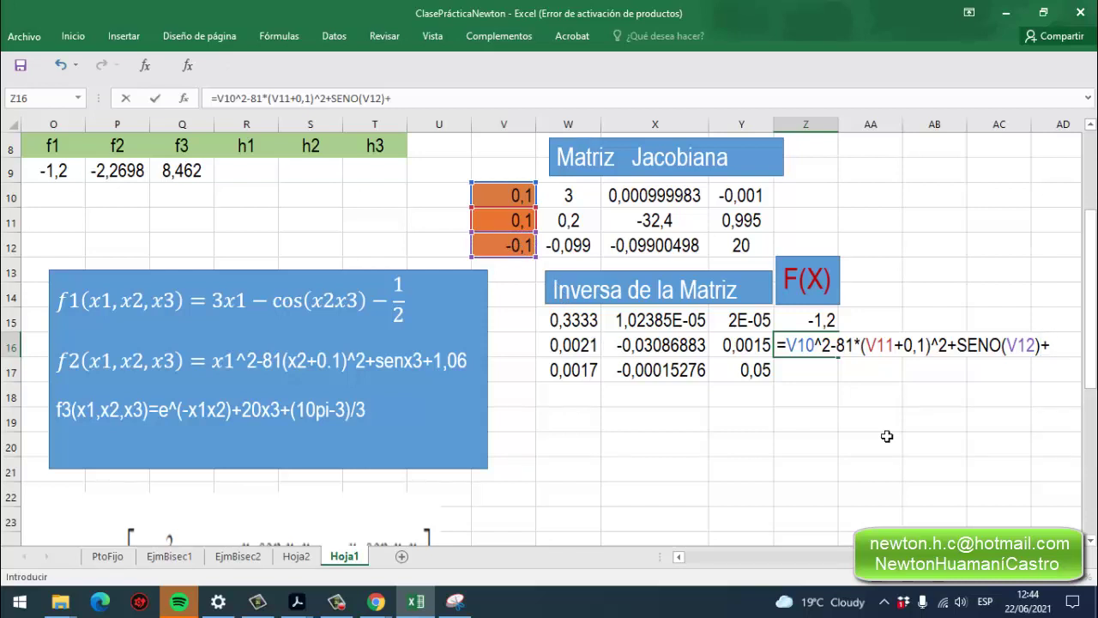
{"action": "type", "text": "+1,06"}
{"action": "key", "text": "Return"}
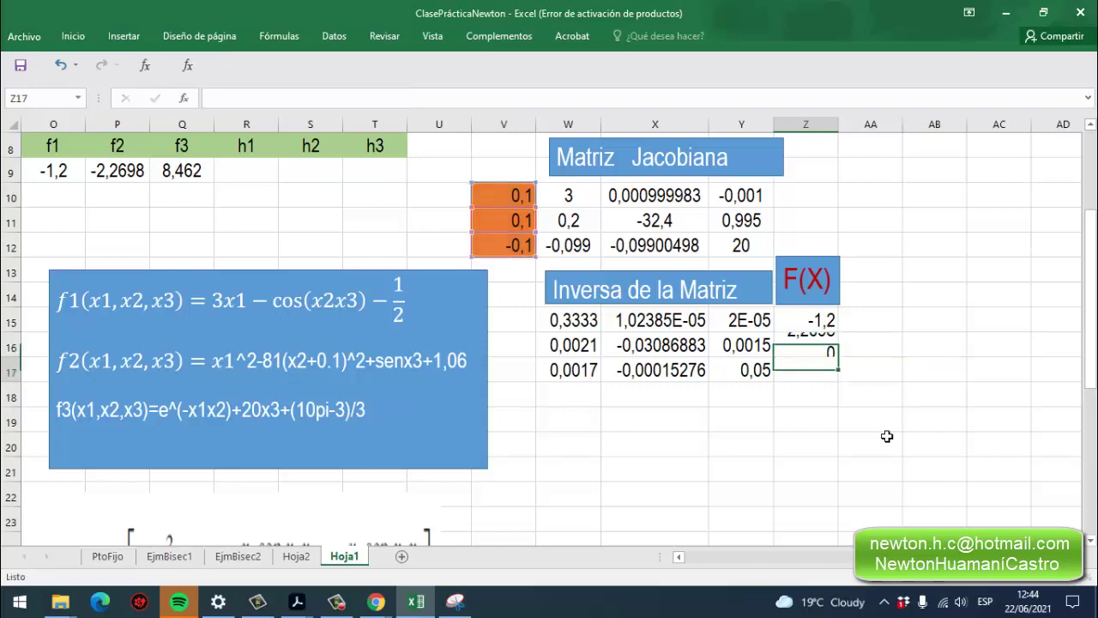
Begin the f3 formula in cell Z17 with =EXP(-V10*V11)+20*V12.
{"action": "double_click", "coordinate": [811, 376]}
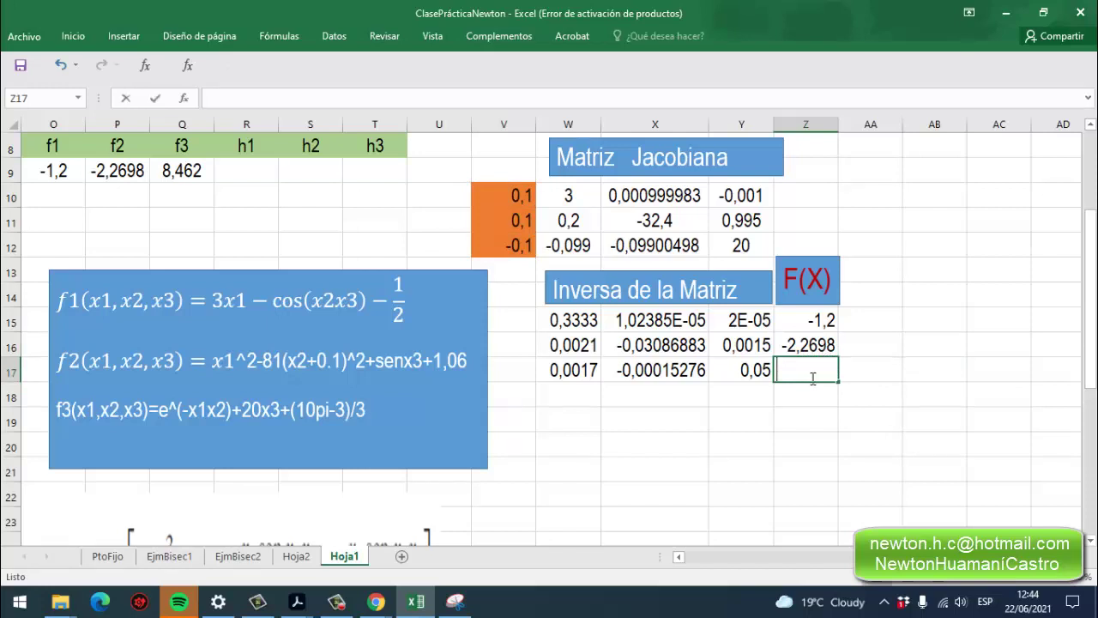
{"action": "type", "text": "="}
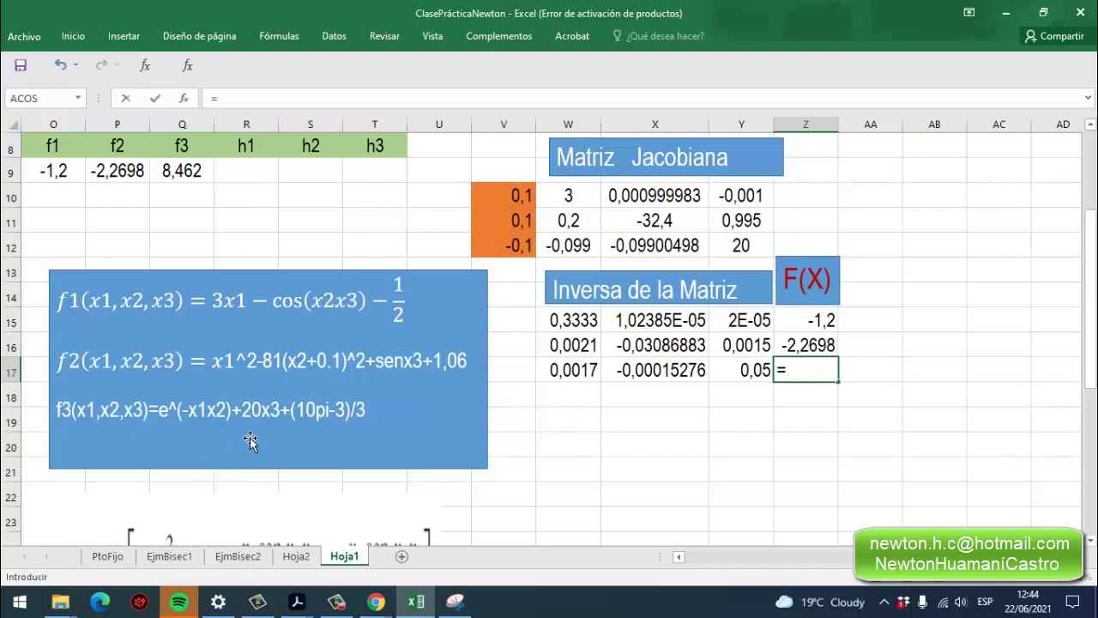
{"action": "type", "text": "ex"}
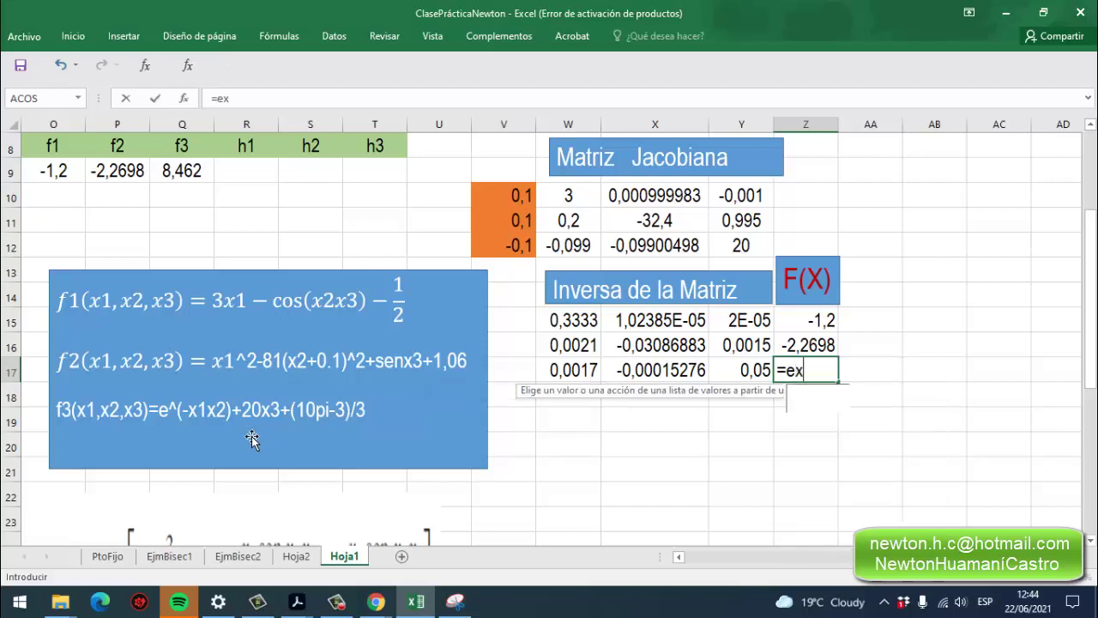
{"action": "type", "text": "p"}
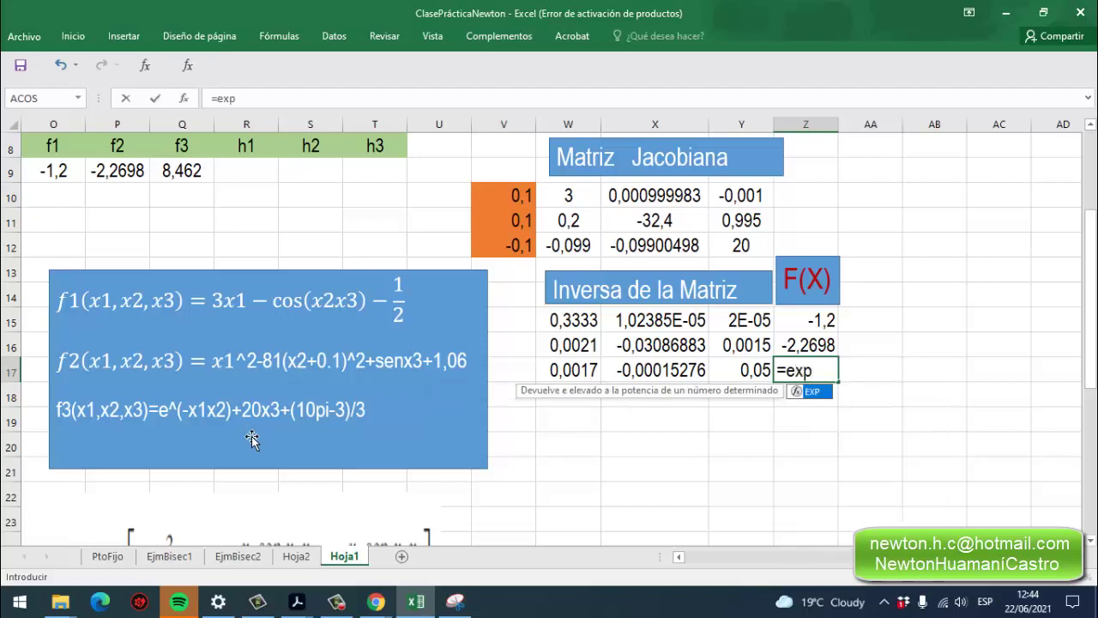
{"action": "double_click", "coordinate": [819, 397]}
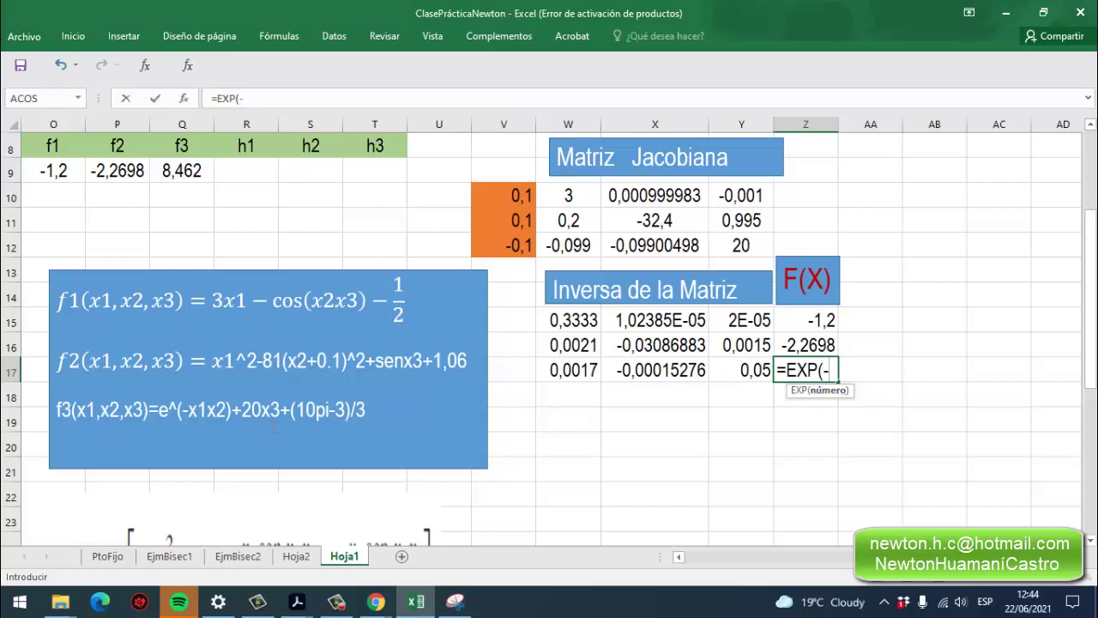
{"action": "left_click", "coordinate": [503, 200]}
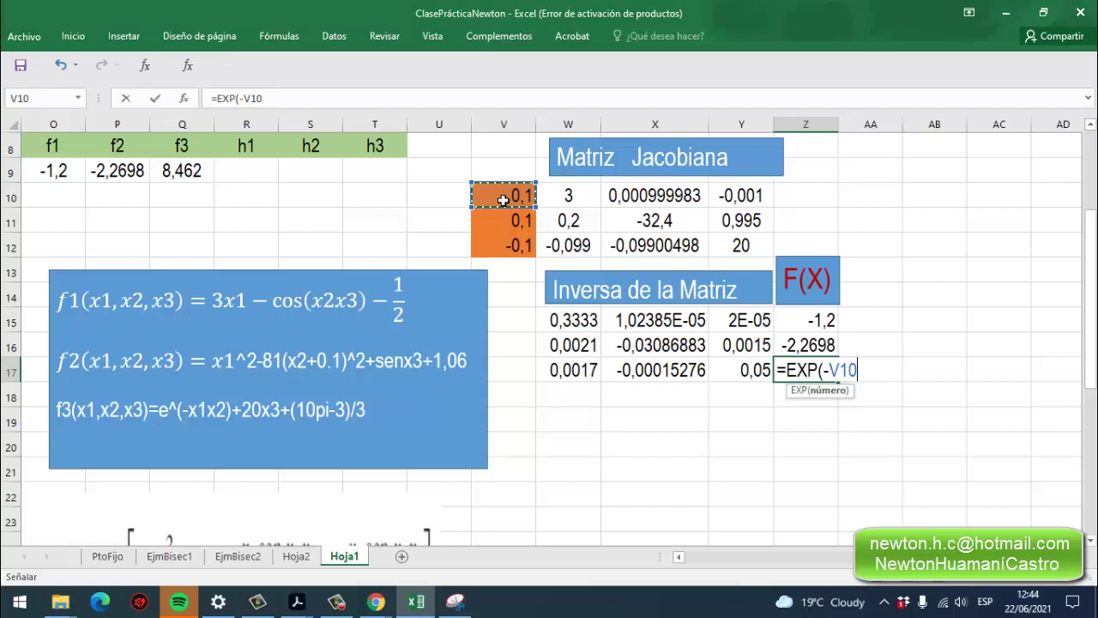
{"action": "type", "text": "*"}
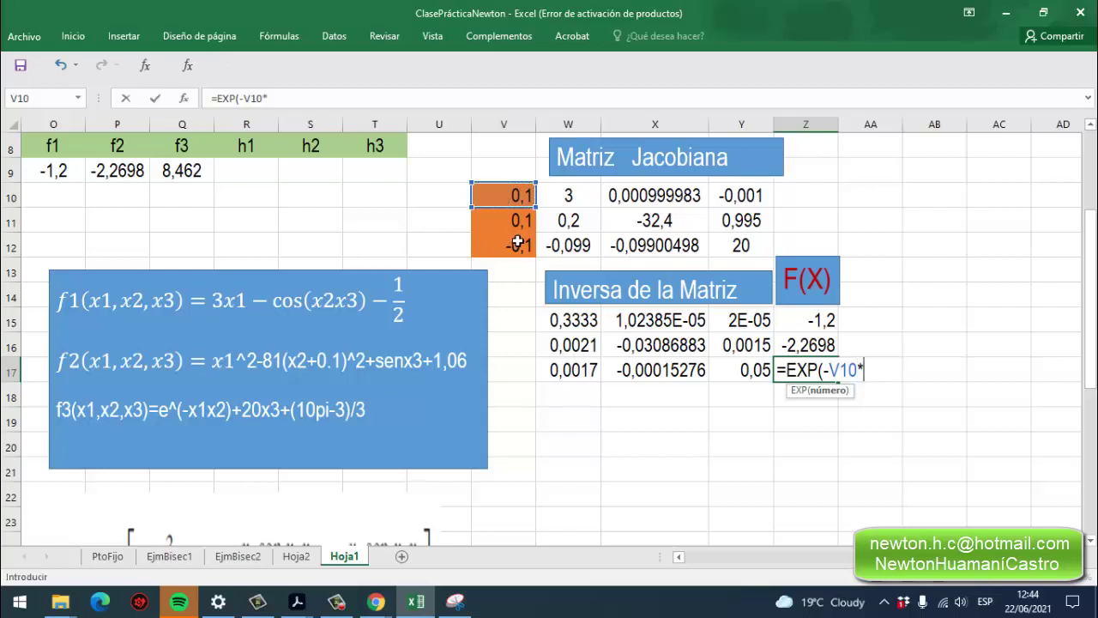
{"action": "left_click", "coordinate": [521, 224]}
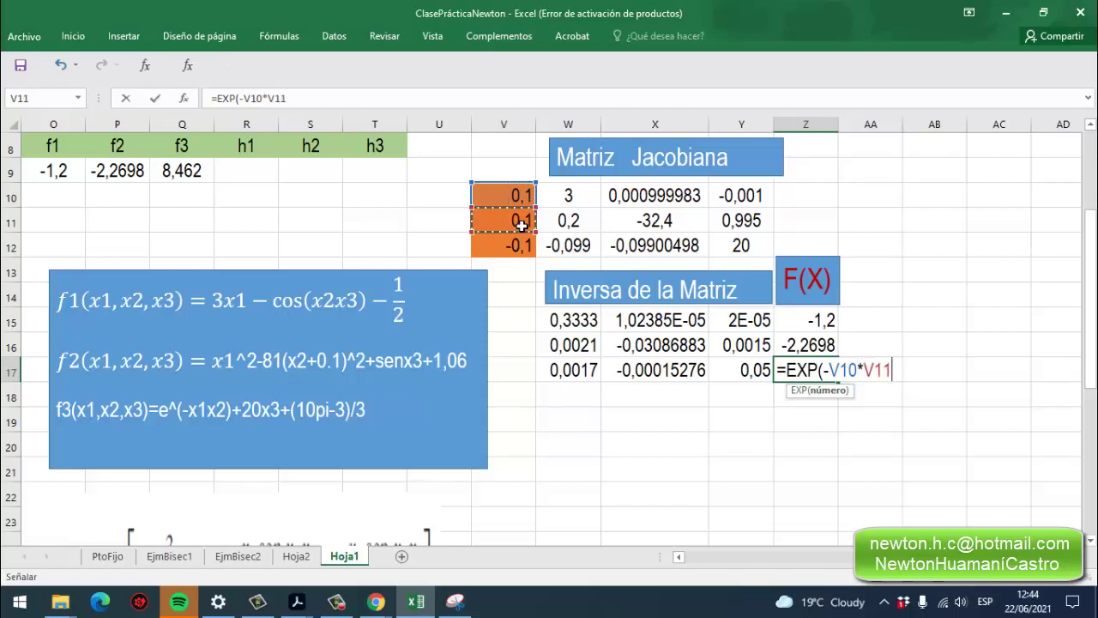
{"action": "type", "text": ")+"}
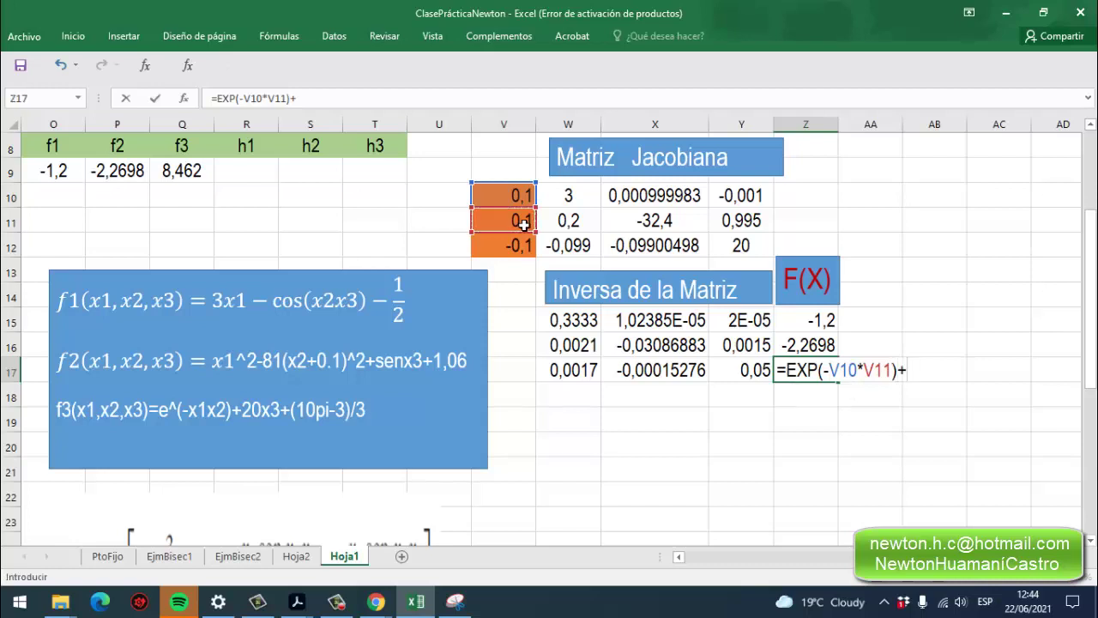
{"action": "type", "text": "20*"}
{"action": "left_click", "coordinate": [515, 247]}
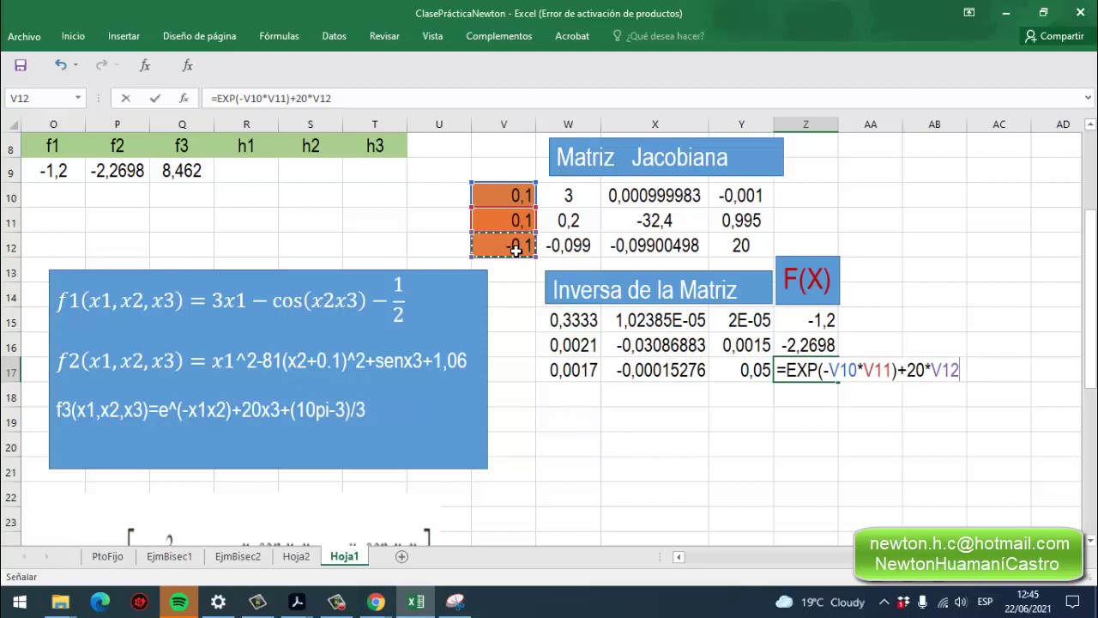
Complete the f3 formula in Z17 by adding the term +((10*PI()-3)/3).
{"action": "type", "text": "+"}
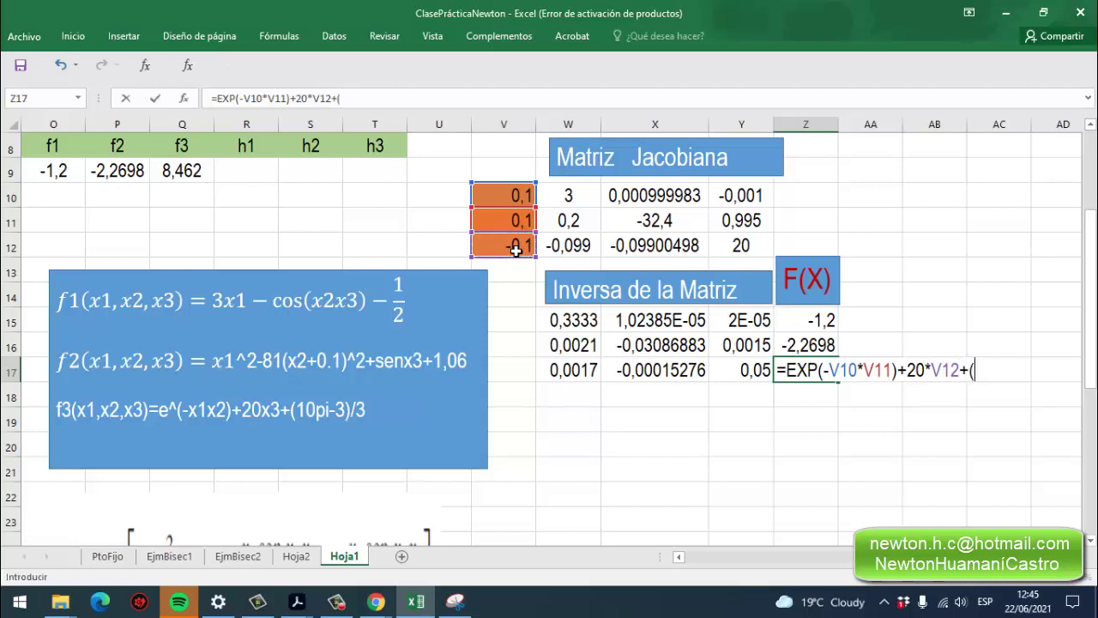
{"action": "type", "text": "(10*pi"}
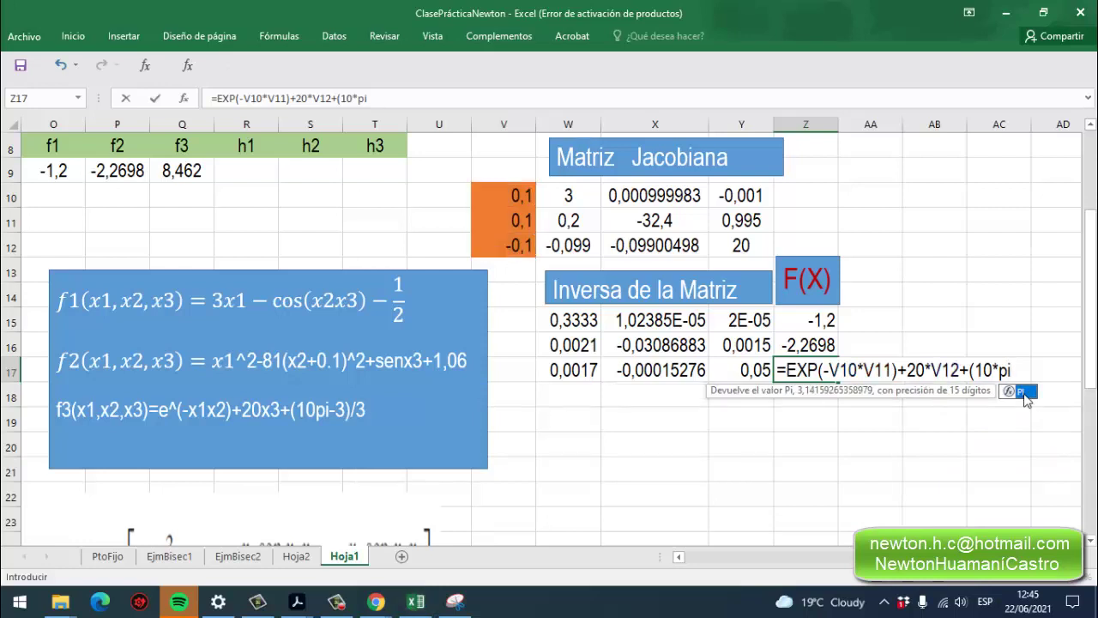
{"action": "double_click", "coordinate": [1023, 393]}
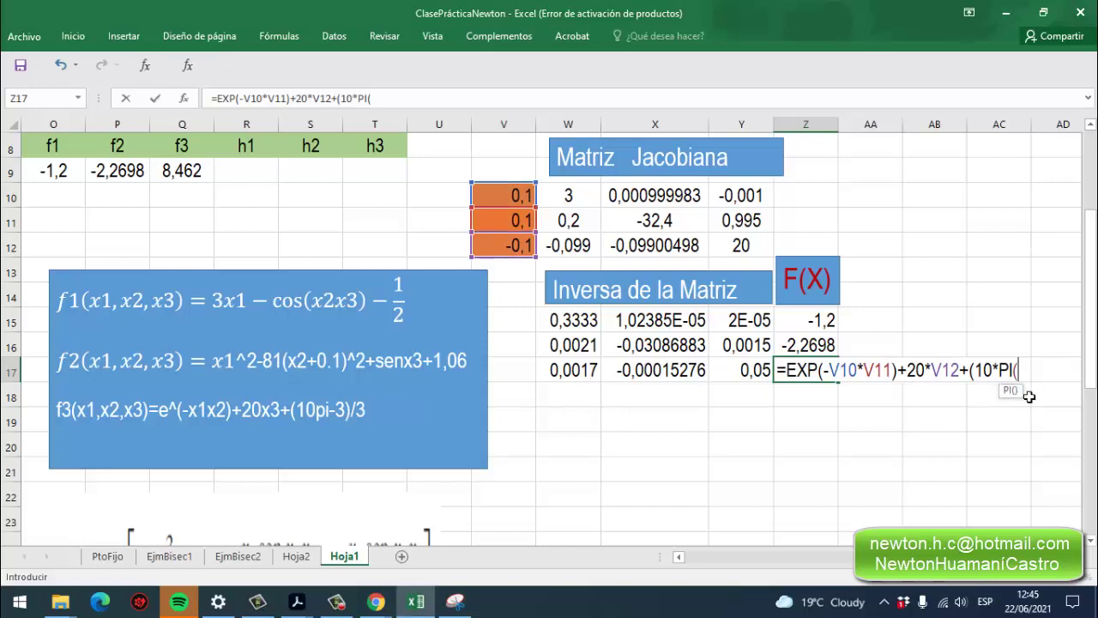
{"action": "type", "text": ")-"}
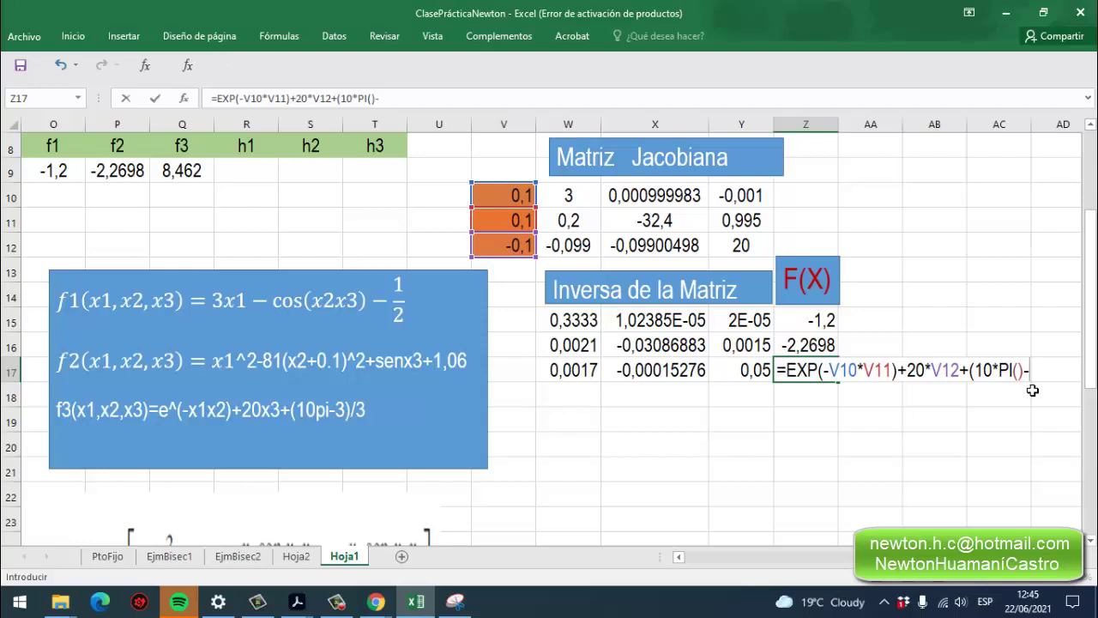
{"action": "type", "text": "3)"}
{"action": "left_click", "coordinate": [976, 380]}
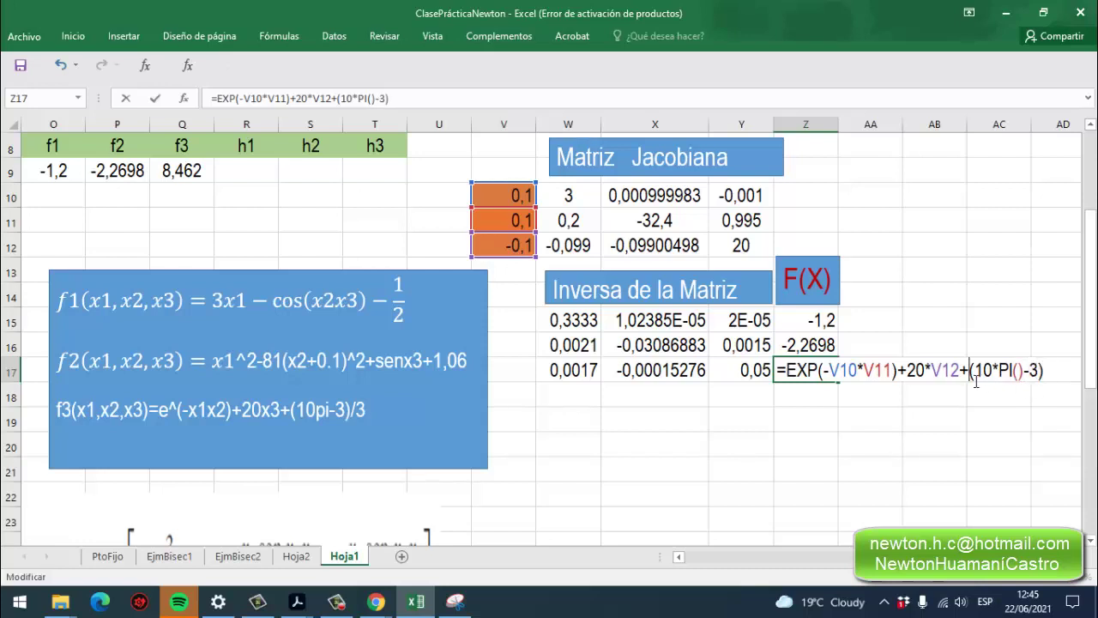
{"action": "type", "text": "()-"}
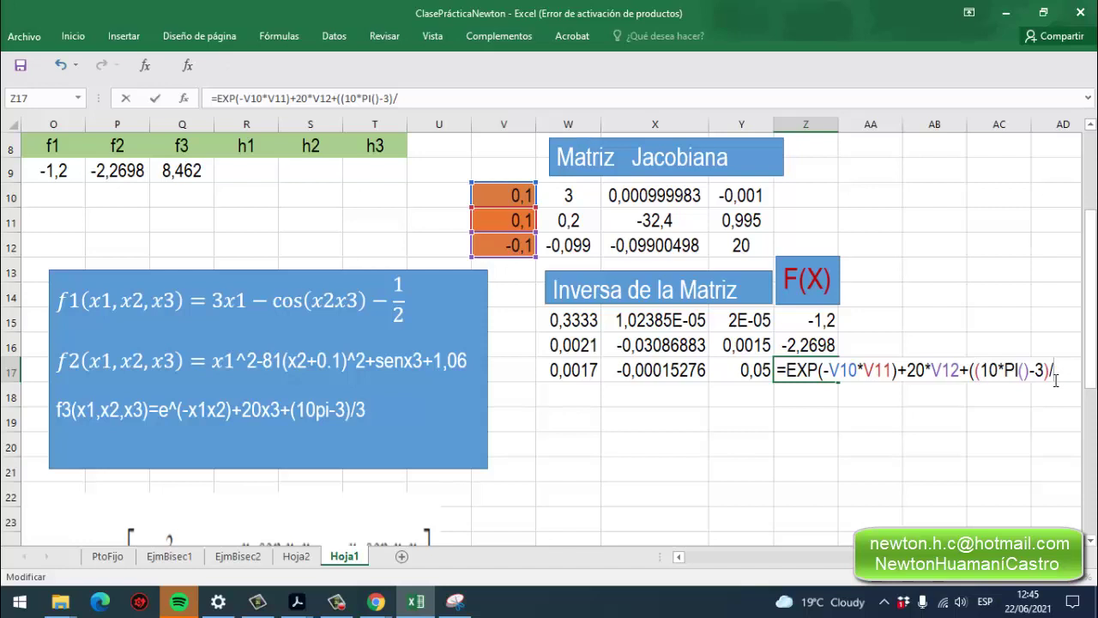
{"action": "type", "text": "3)"}
{"action": "key", "text": "Return"}
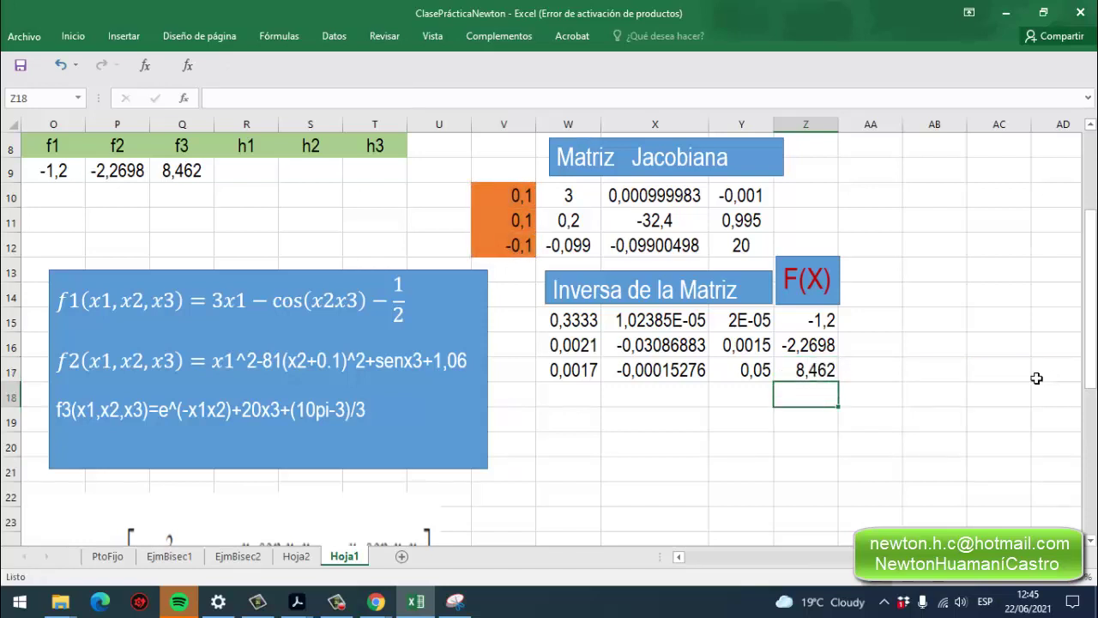
Compare the f1, f2 and f3 values in row 9 with the F(X) column beside the inverse matrix.
{"action": "left_click", "coordinate": [67, 182]}
{"action": "left_click", "coordinate": [110, 174]}
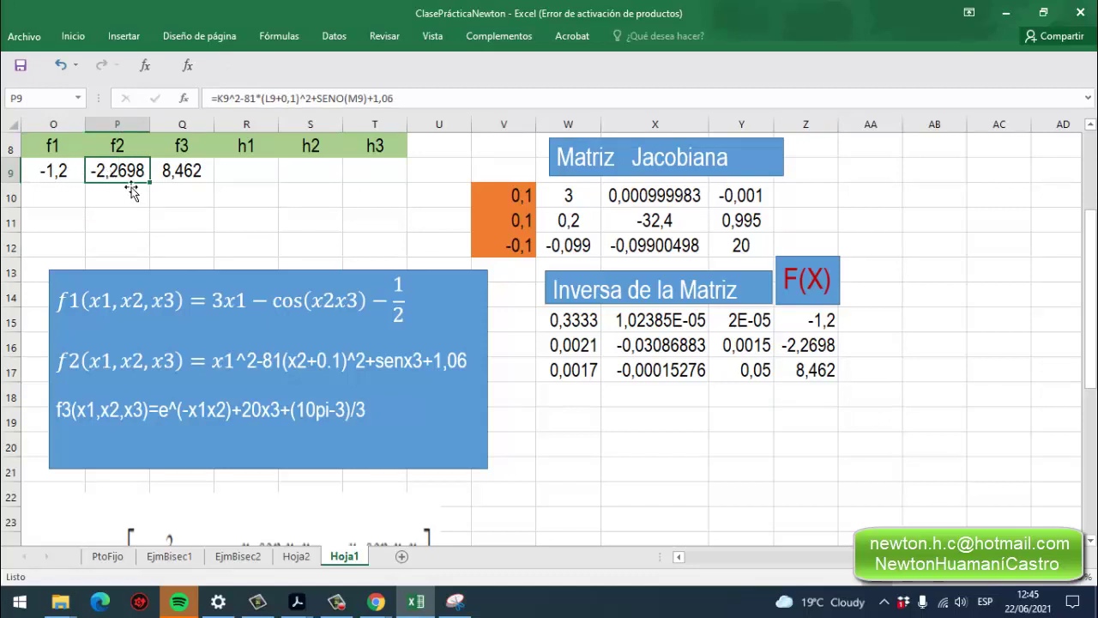
{"action": "left_click", "coordinate": [184, 178]}
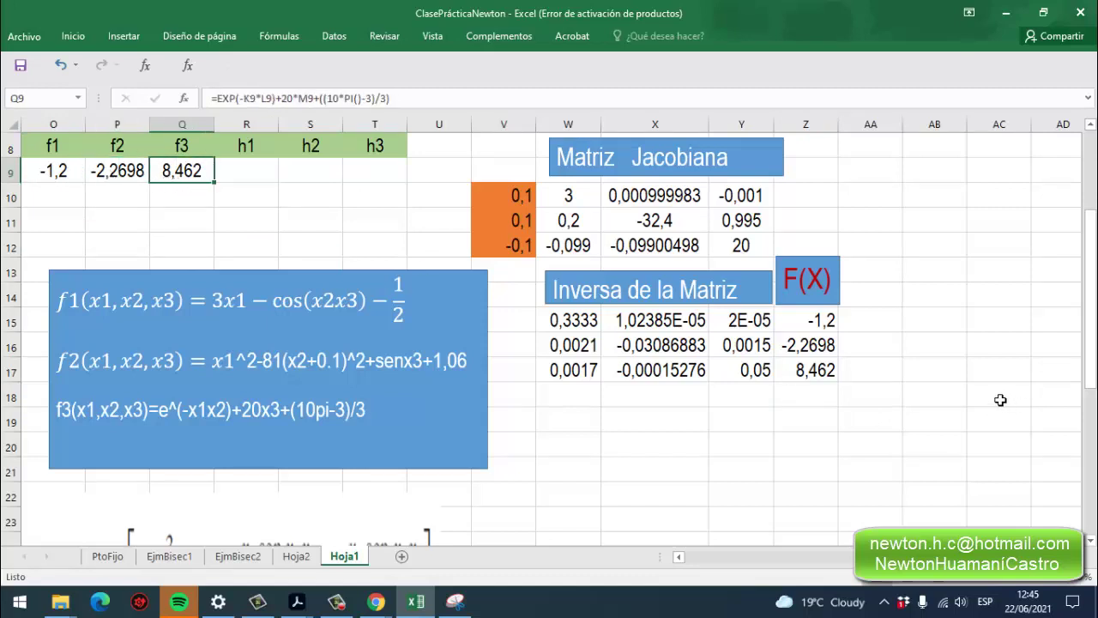
{"action": "left_click", "coordinate": [815, 352]}
{"action": "left_click", "coordinate": [808, 320]}
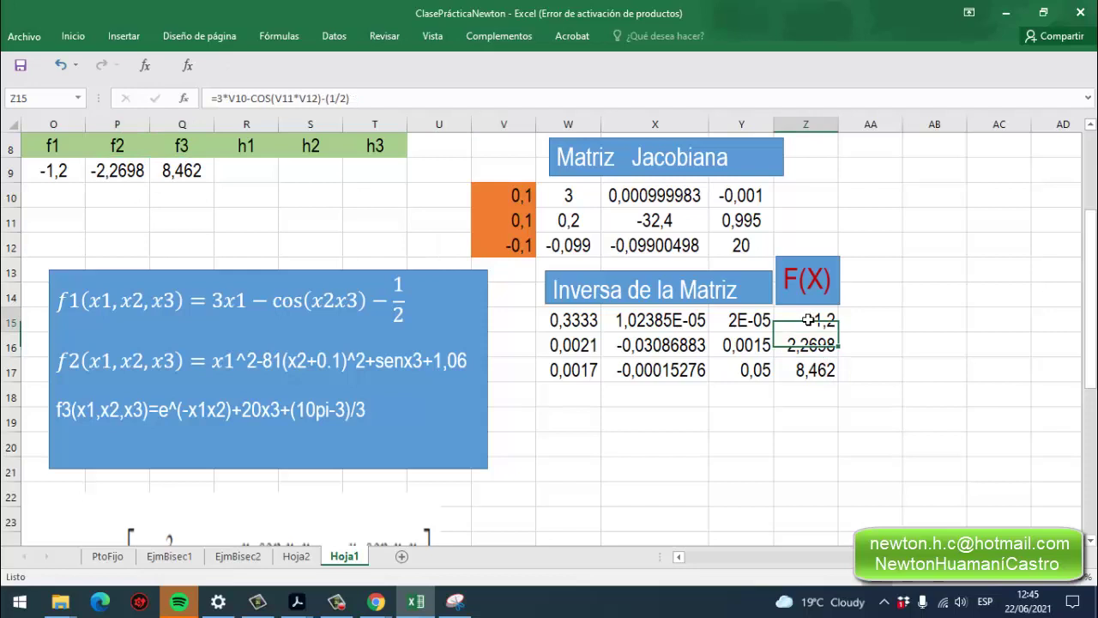
{"action": "left_click", "coordinate": [869, 380]}
{"action": "left_click", "coordinate": [722, 302]}
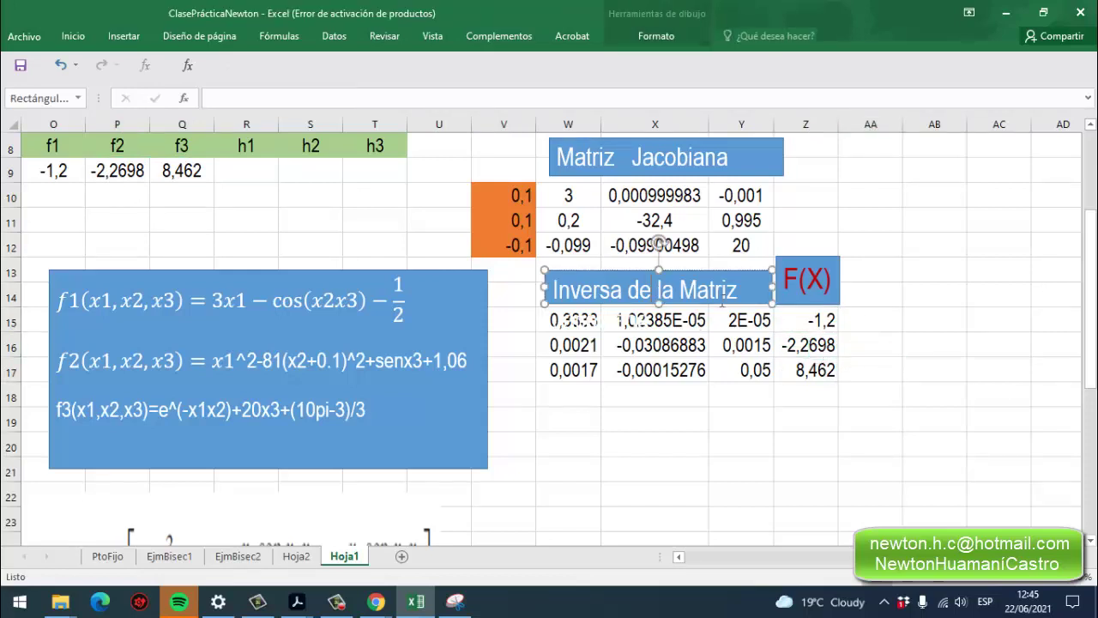
{"action": "left_click", "coordinate": [829, 301]}
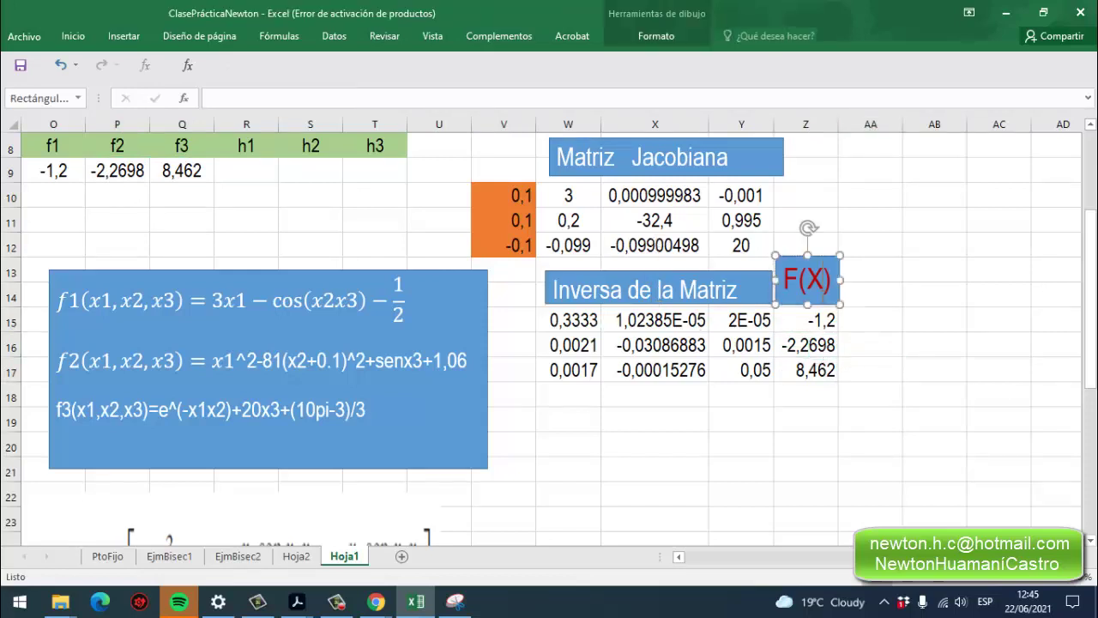
Switch to the Snipping Tool, highlight the argument of F in the Newton formula in yellow, and return to the worksheet.
{"action": "left_click", "coordinate": [453, 605]}
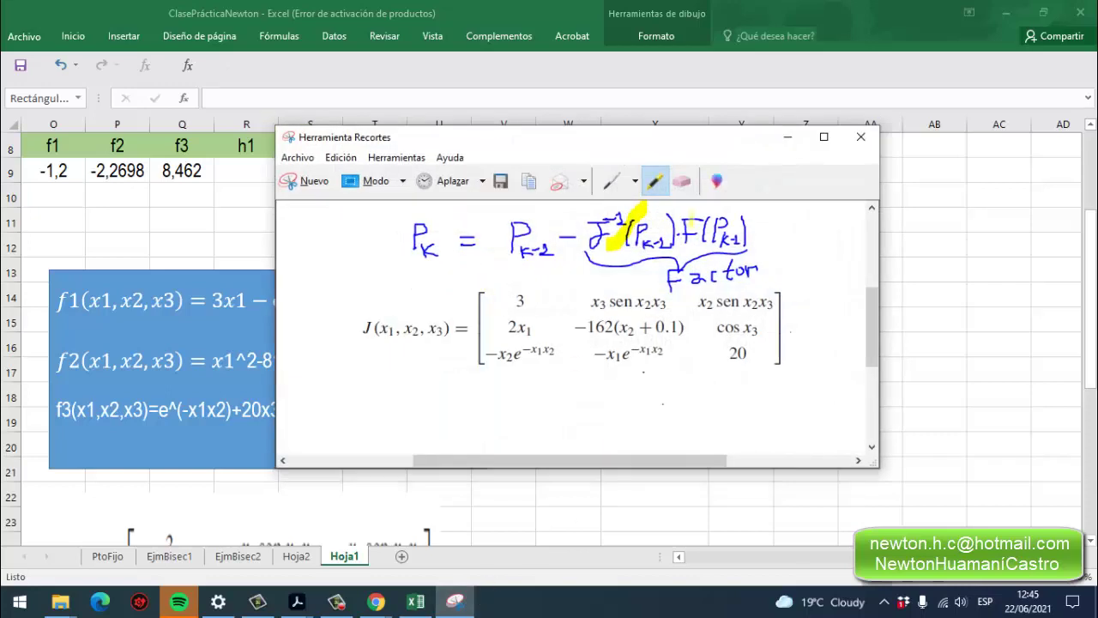
{"action": "left_click_drag", "start_coordinate": [705, 249], "coordinate": [755, 210]}
{"action": "left_click_drag", "start_coordinate": [627, 242], "coordinate": [650, 215]}
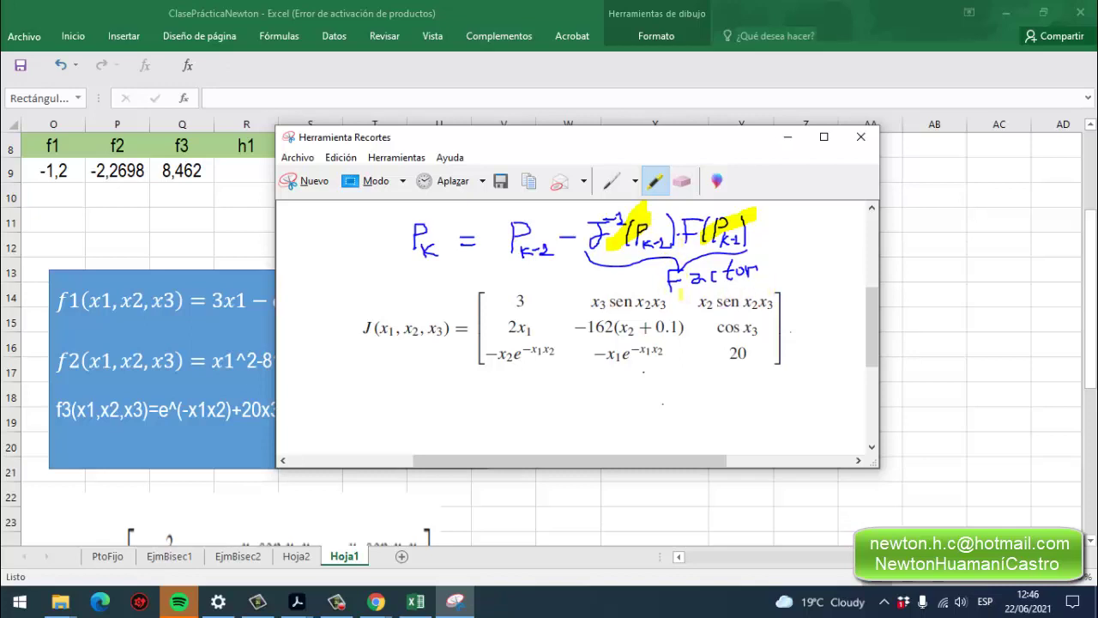
{"action": "left_click", "coordinate": [786, 137]}
{"action": "left_click", "coordinate": [807, 282]}
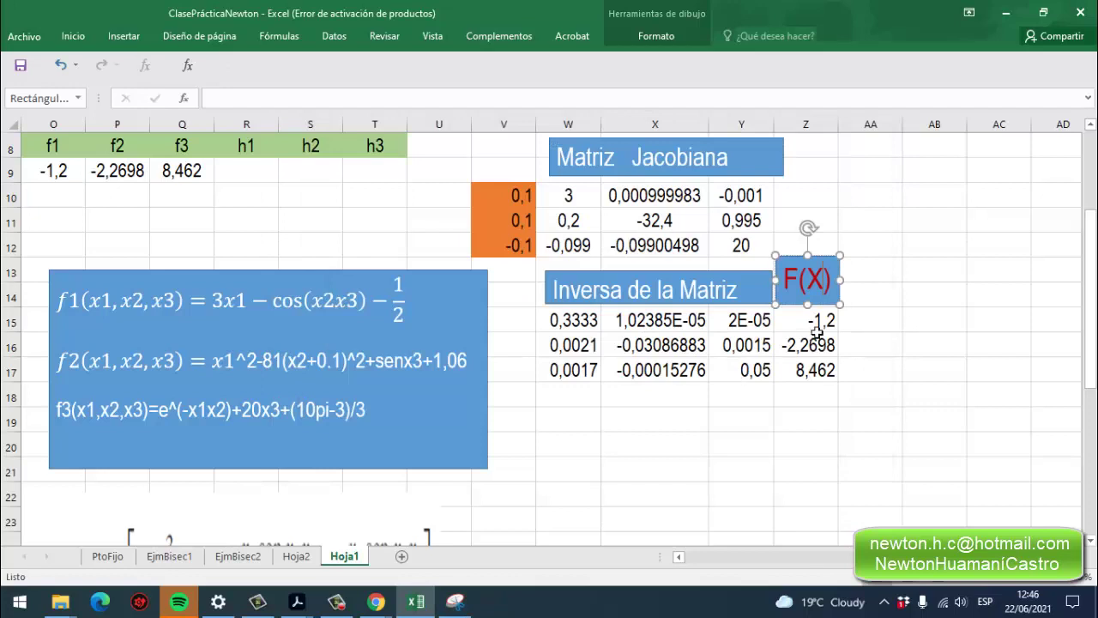
Enter the label Igual in cell AA16, beside the middle row of the F(X) column.
{"action": "left_click", "coordinate": [854, 328]}
{"action": "left_click", "coordinate": [854, 362]}
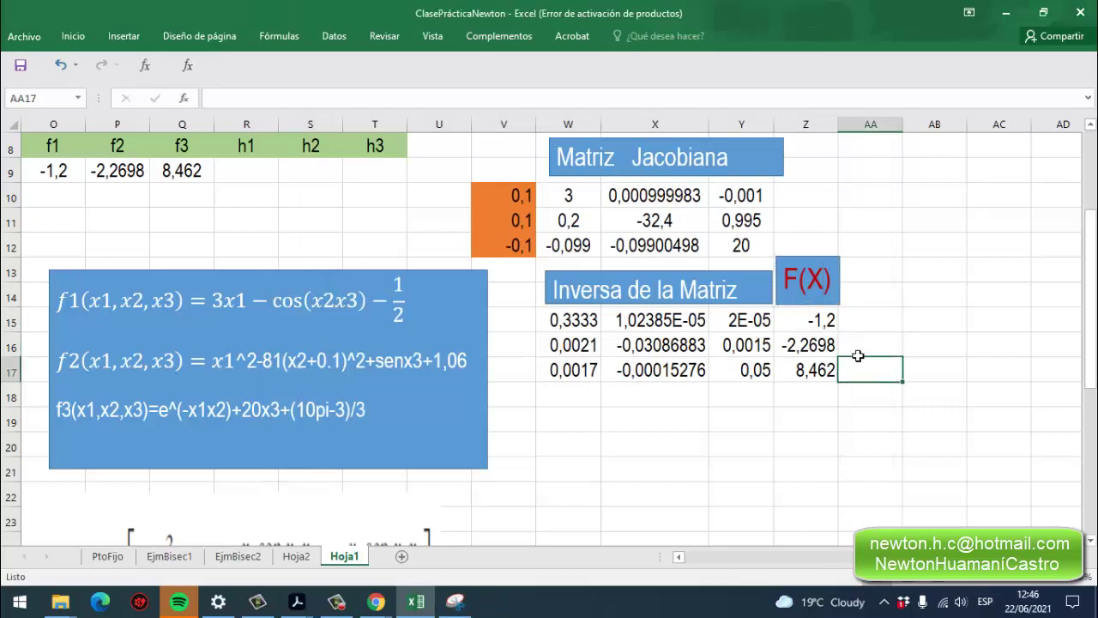
{"action": "left_click", "coordinate": [860, 344]}
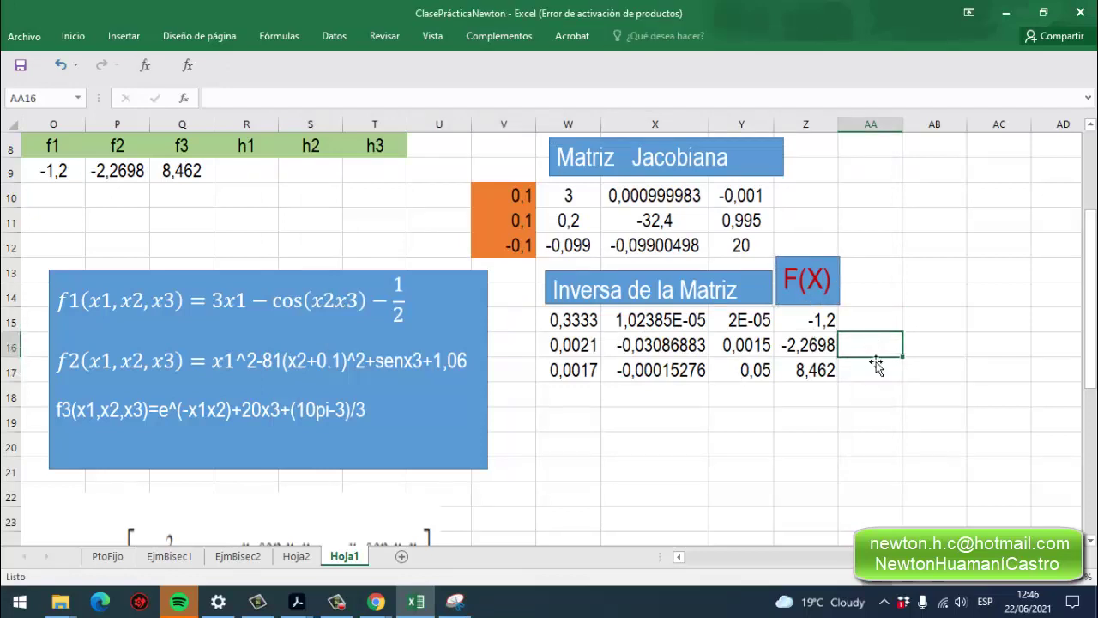
{"action": "scroll", "coordinate": [836, 515], "scroll_direction": "right", "scroll_amount": 1}
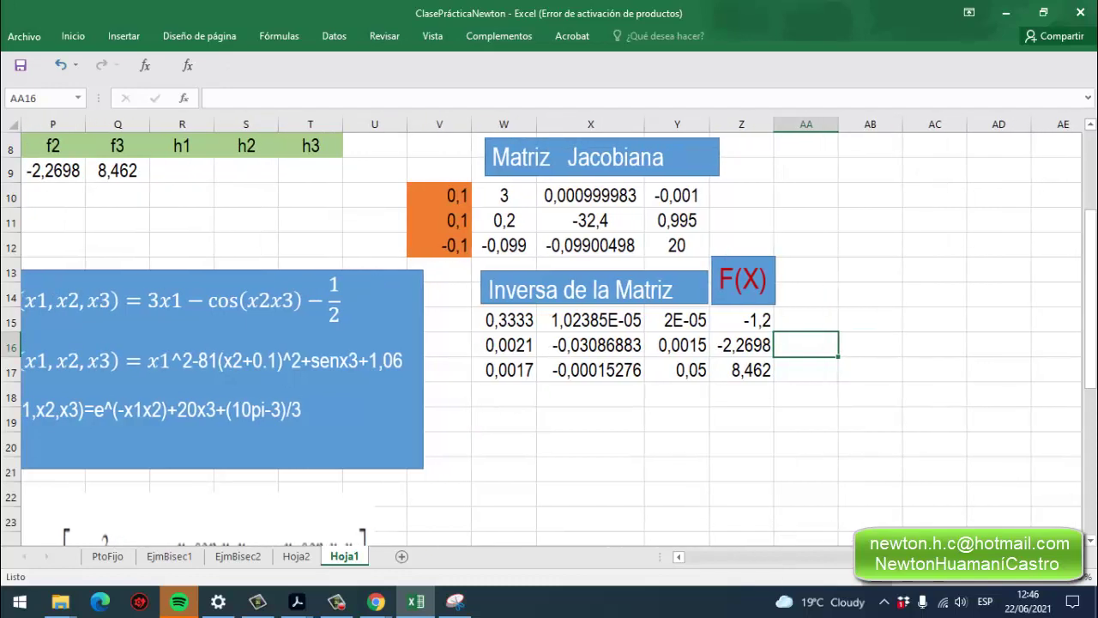
{"action": "double_click", "coordinate": [806, 353]}
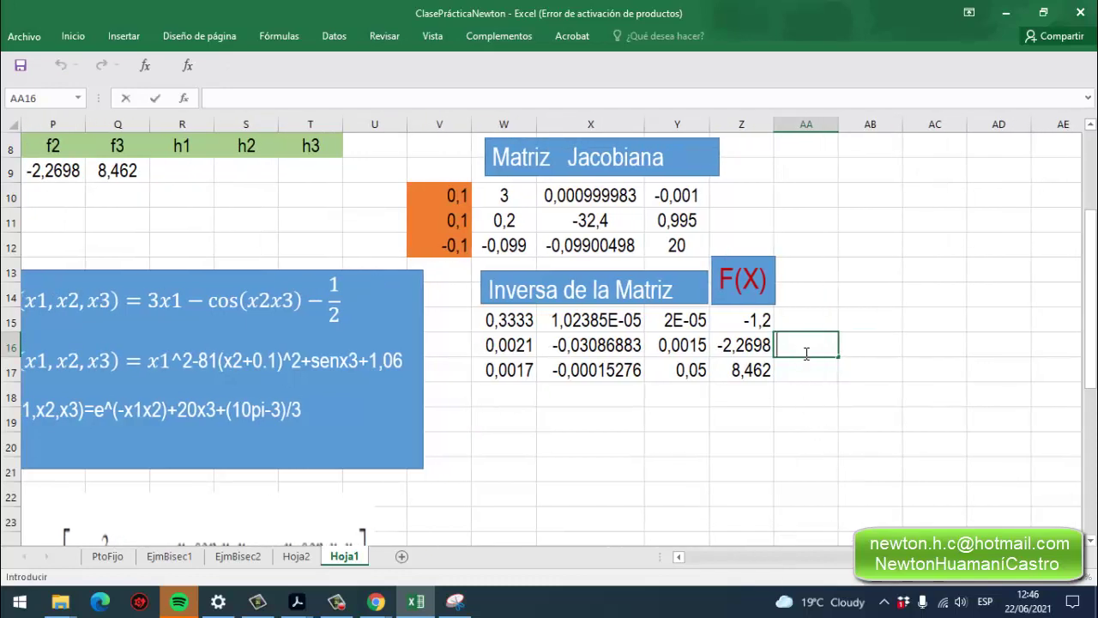
{"action": "type", "text": "l"}
{"action": "type", "text": "gua"}
{"action": "left_click", "coordinate": [865, 348]}
Select the range AB15:AB17 next to the Igual label and begin a formula in it.
{"action": "left_click_drag", "start_coordinate": [855, 320], "coordinate": [870, 377]}
{"action": "left_click", "coordinate": [933, 367]}
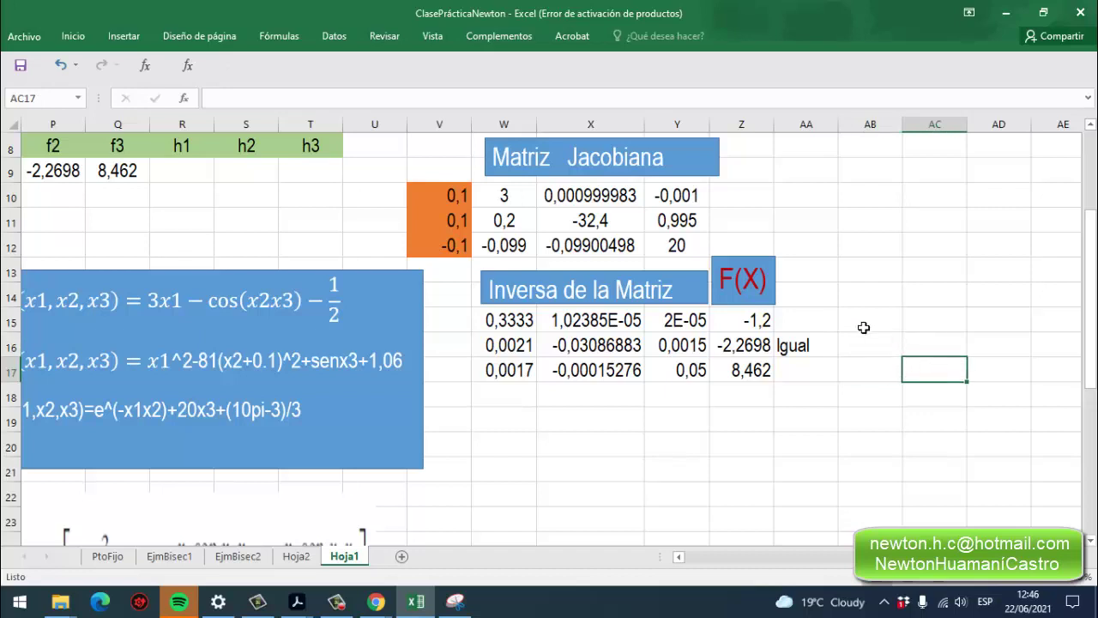
{"action": "left_click_drag", "start_coordinate": [853, 320], "coordinate": [860, 374]}
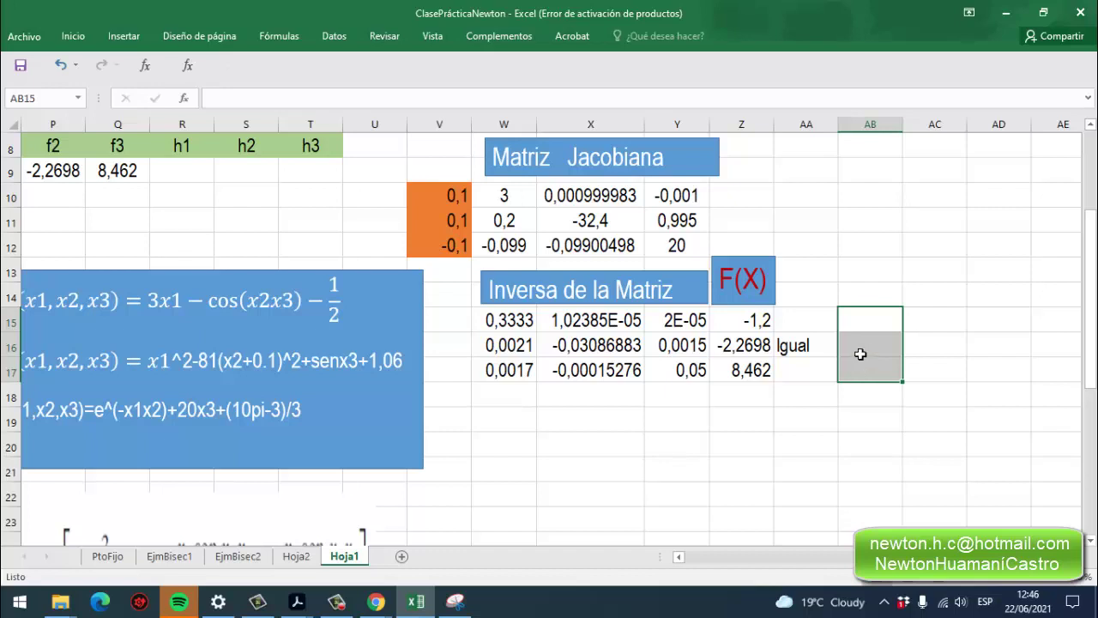
{"action": "type", "text": "="}
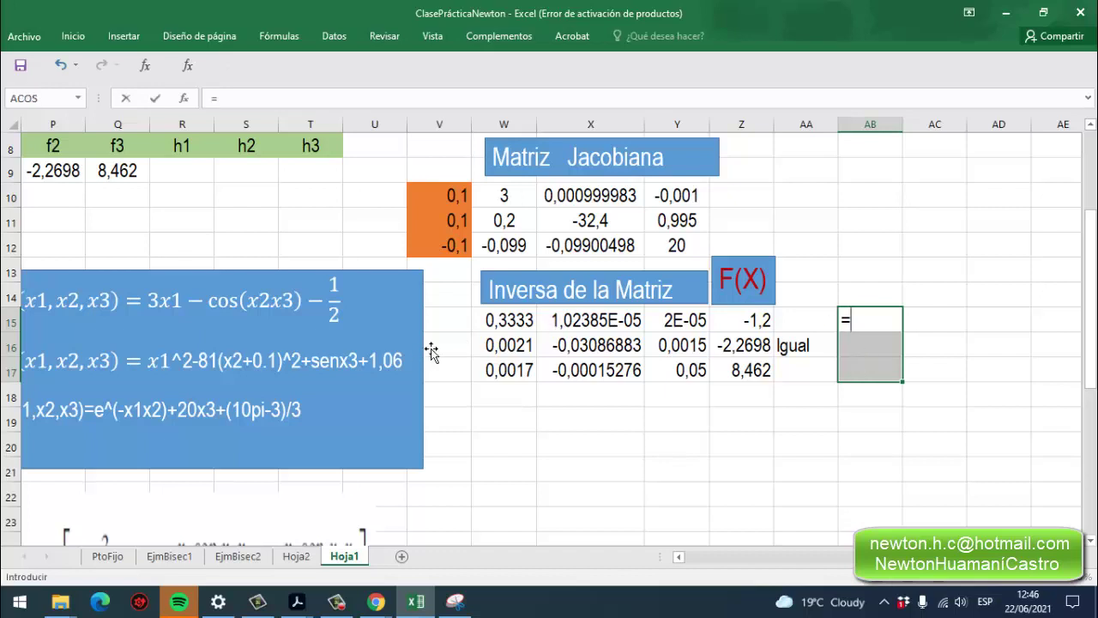
{"action": "left_click_drag", "start_coordinate": [480, 321], "coordinate": [699, 381]}
{"action": "key", "text": "BackSpace"}
{"action": "key", "text": "BackSpace"}
{"action": "key", "text": "BackSpace"}
{"action": "key", "text": "BackSpace"}
{"action": "key", "text": "BackSpace"}
{"action": "key", "text": "BackSpace"}
{"action": "key", "text": "BackSpace"}
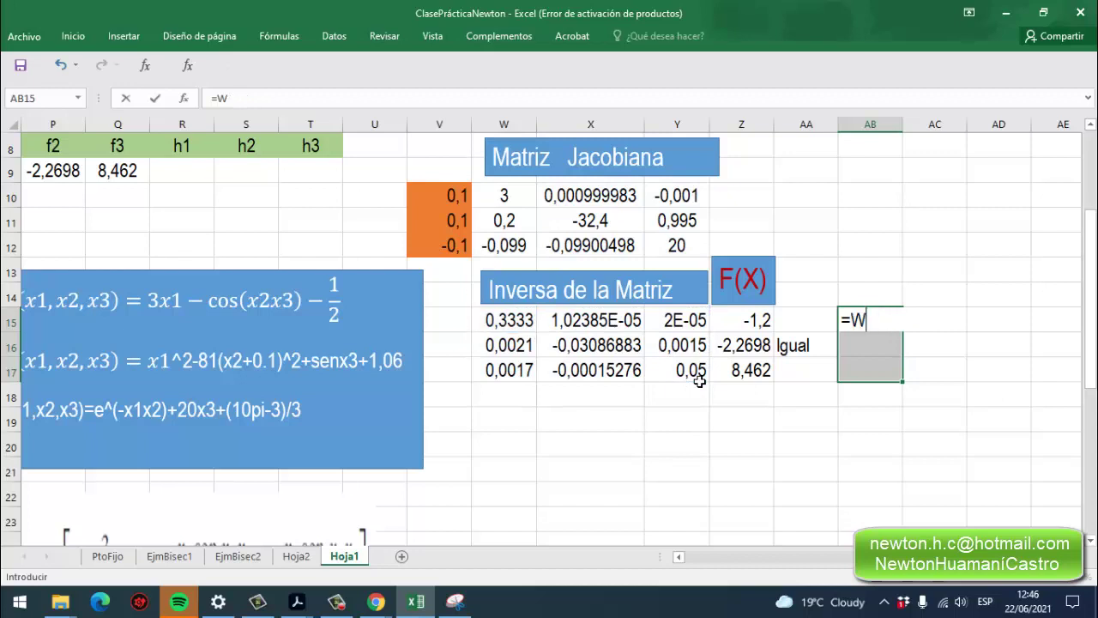
Insert the MMULT function in the AB15:AB17 formula and start its first matrix argument at cell W15 of the inverse matrix.
{"action": "type", "text": "m"}
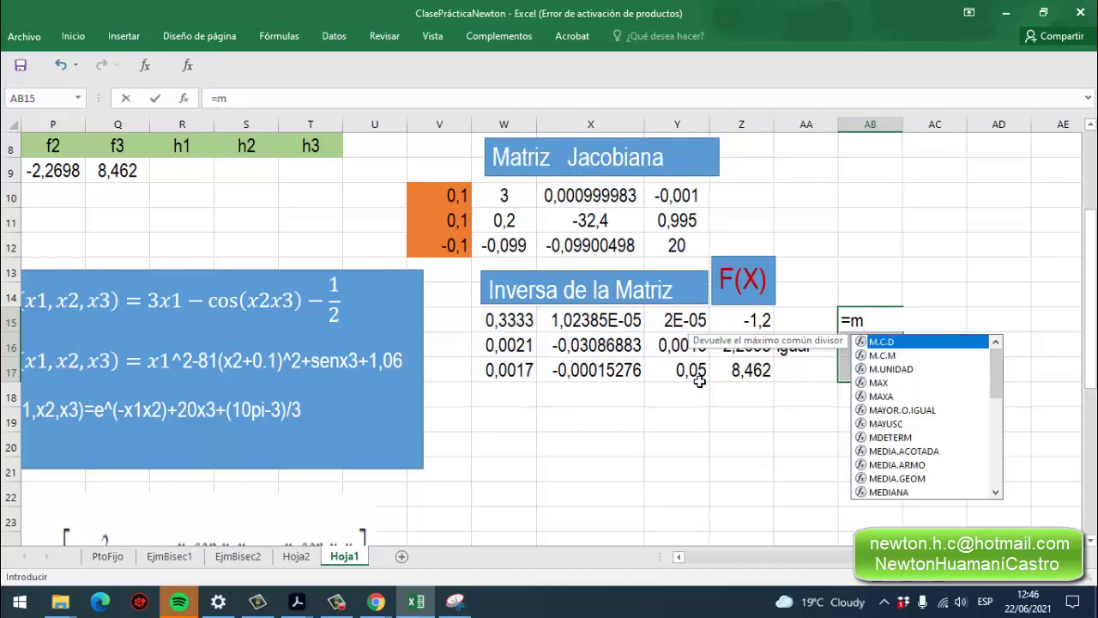
{"action": "type", "text": "ma"}
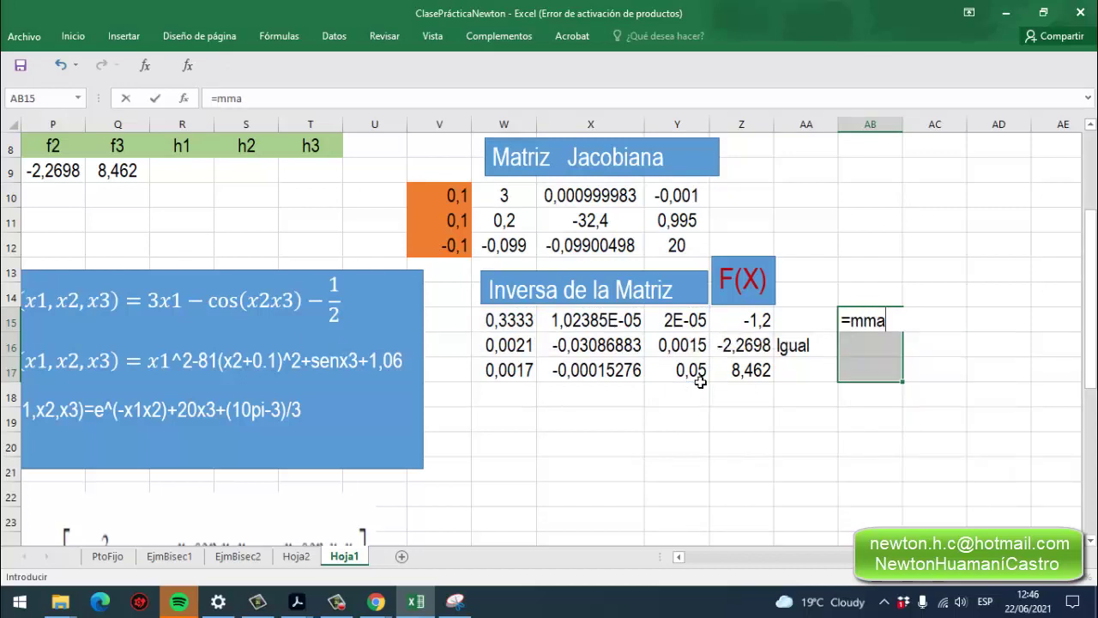
{"action": "key", "text": "BackSpace"}
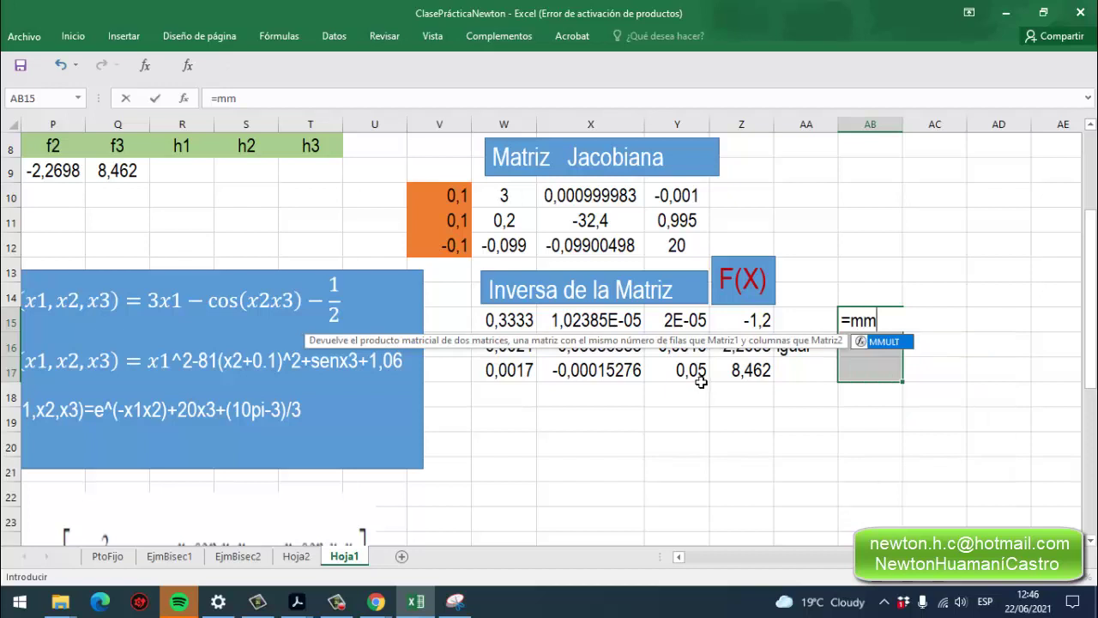
{"action": "double_click", "coordinate": [884, 343]}
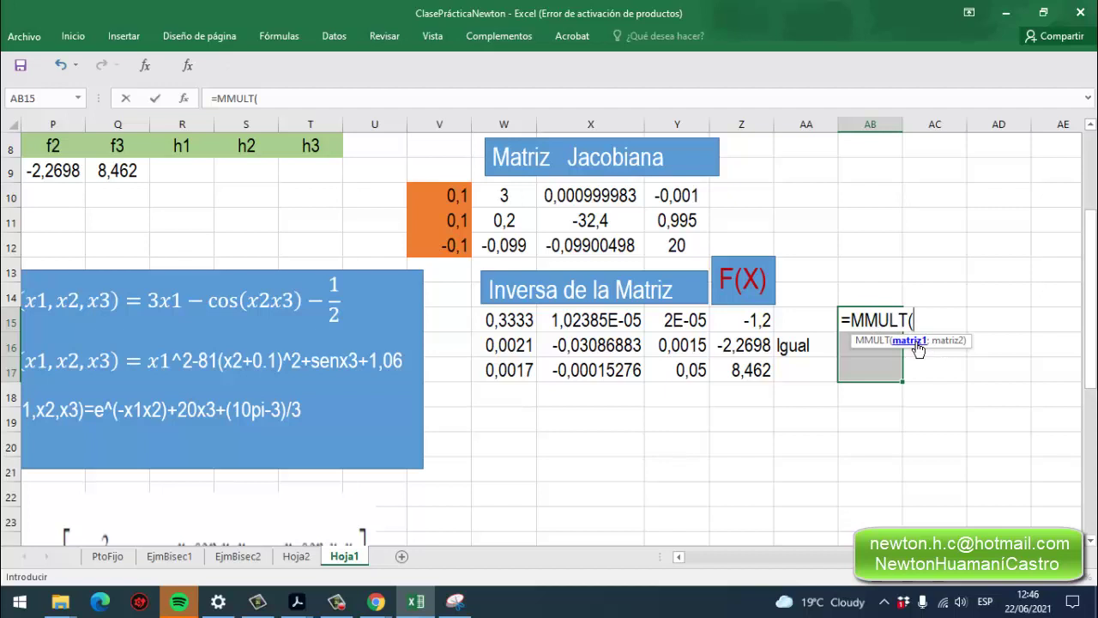
{"action": "left_click", "coordinate": [494, 321]}
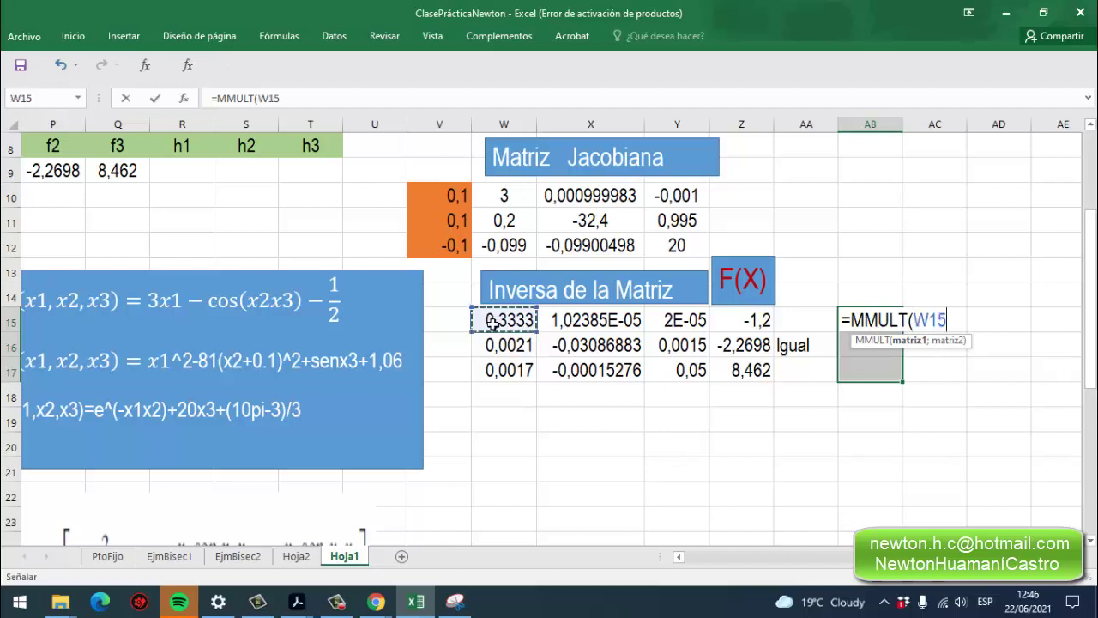
Complete the MMULT array formula in AB15:AB17, multiplying the inverse matrix W15:Y17 by the F(X) vector Z15:Z17.
{"action": "left_click_drag", "start_coordinate": [494, 321], "coordinate": [689, 372]}
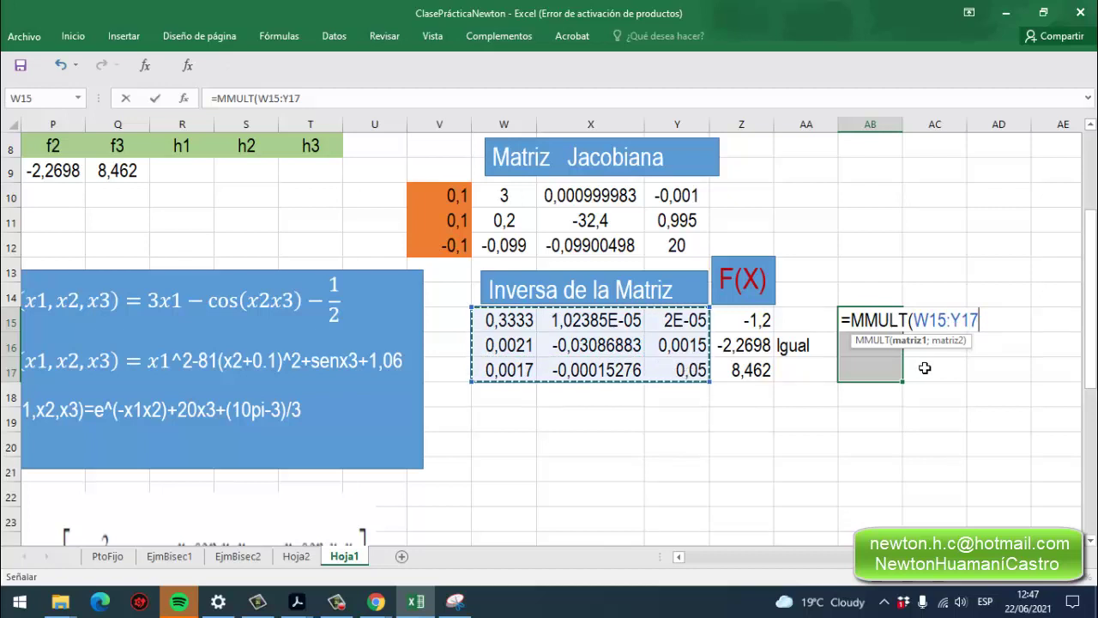
{"action": "type", "text": ";"}
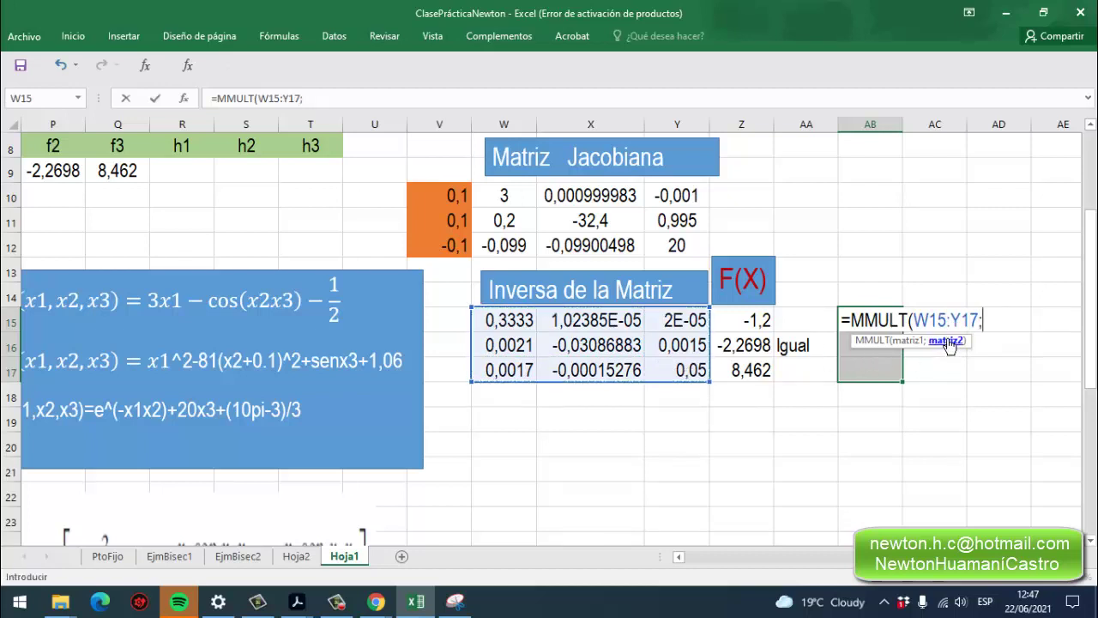
{"action": "left_click_drag", "start_coordinate": [731, 320], "coordinate": [757, 375]}
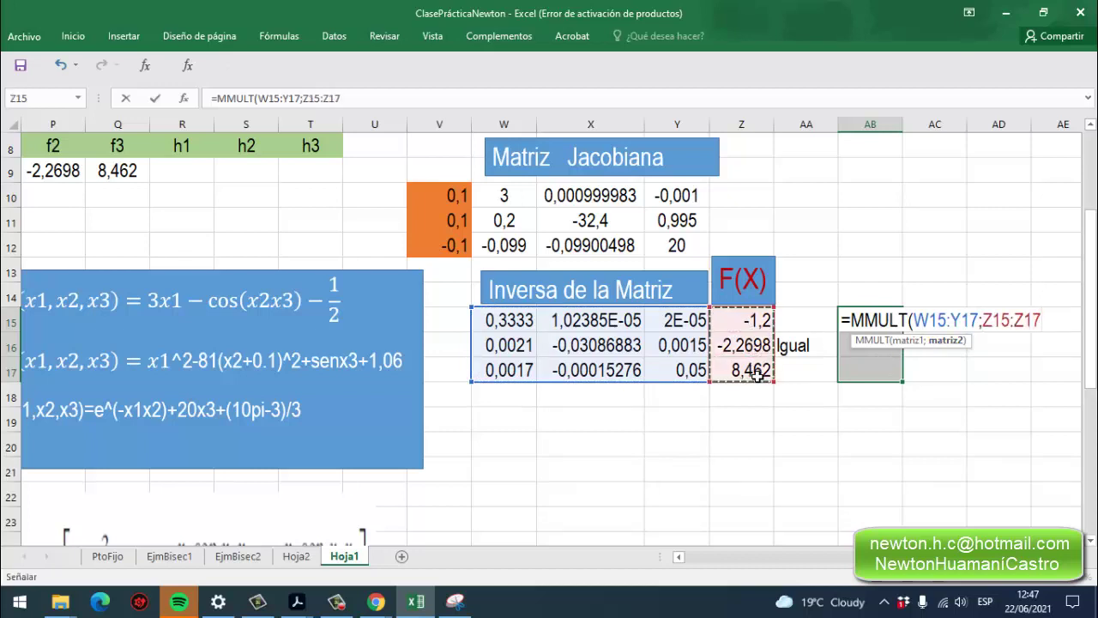
{"action": "type", "text": ")"}
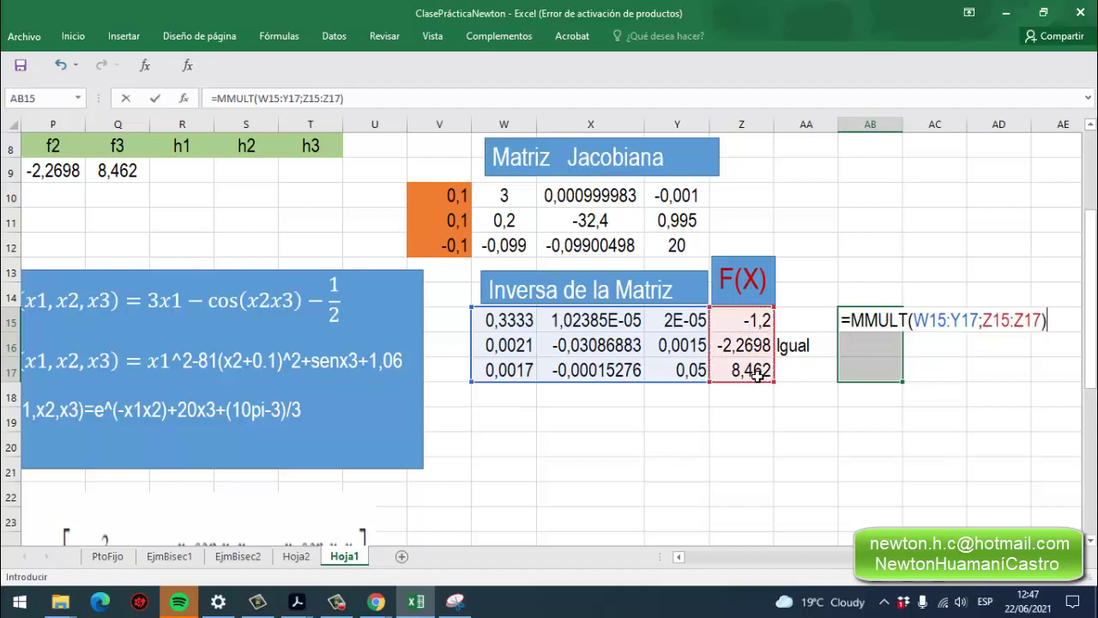
{"action": "key", "text": "ctrl+shift+Return"}
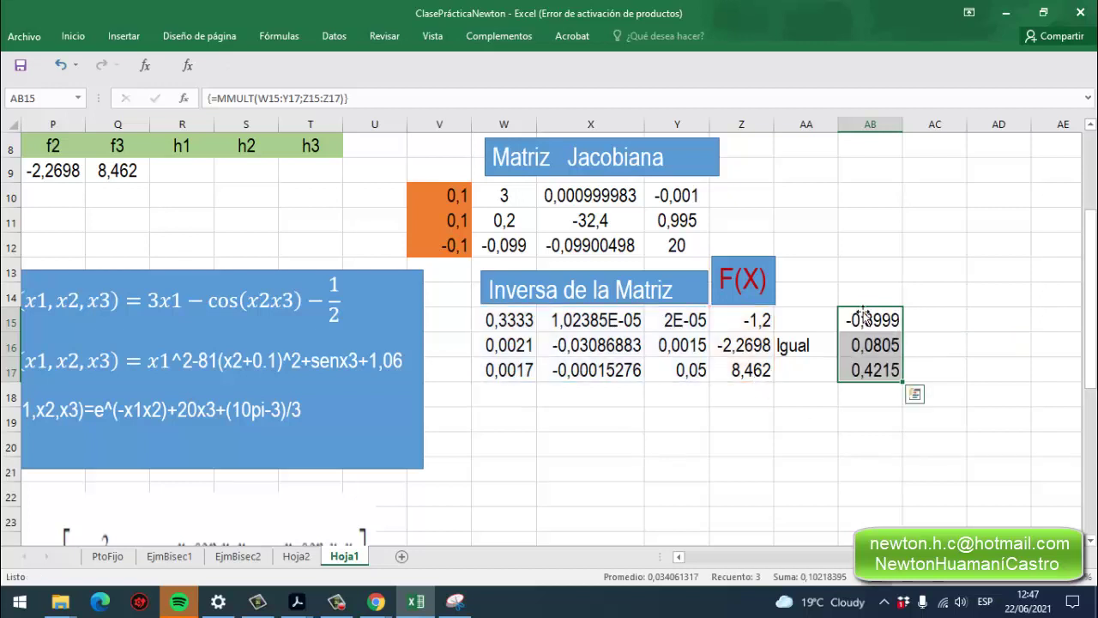
{"action": "left_click", "coordinate": [924, 350]}
{"action": "left_click", "coordinate": [810, 354]}
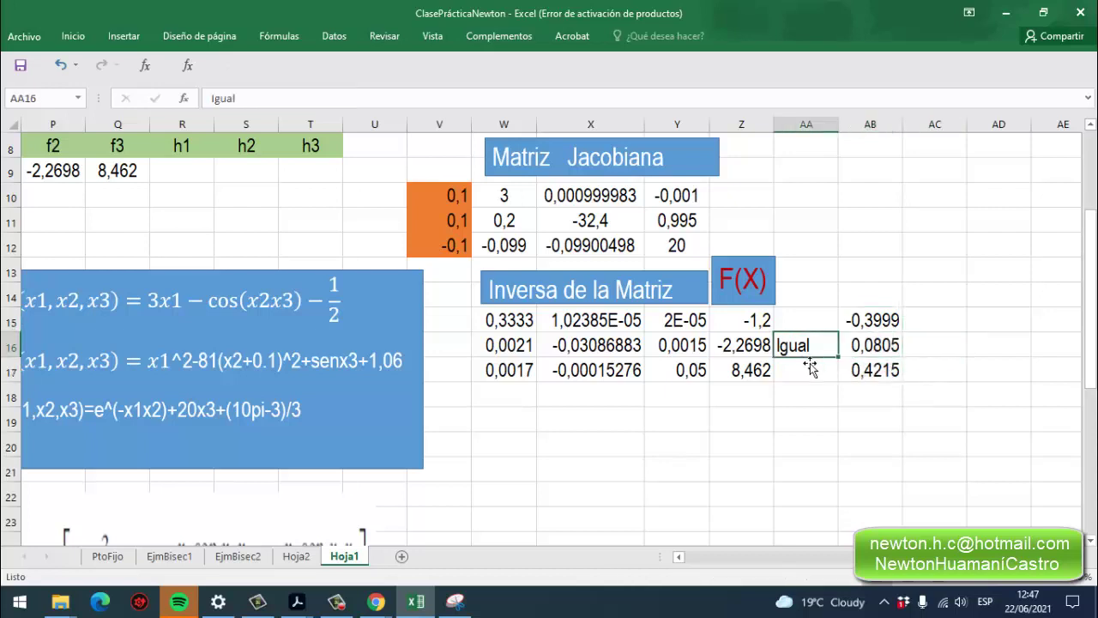
Fill the matrix product cells AB15:AB17 with yellow.
{"action": "left_click", "coordinate": [851, 320]}
{"action": "left_click_drag", "start_coordinate": [865, 330], "coordinate": [866, 375]}
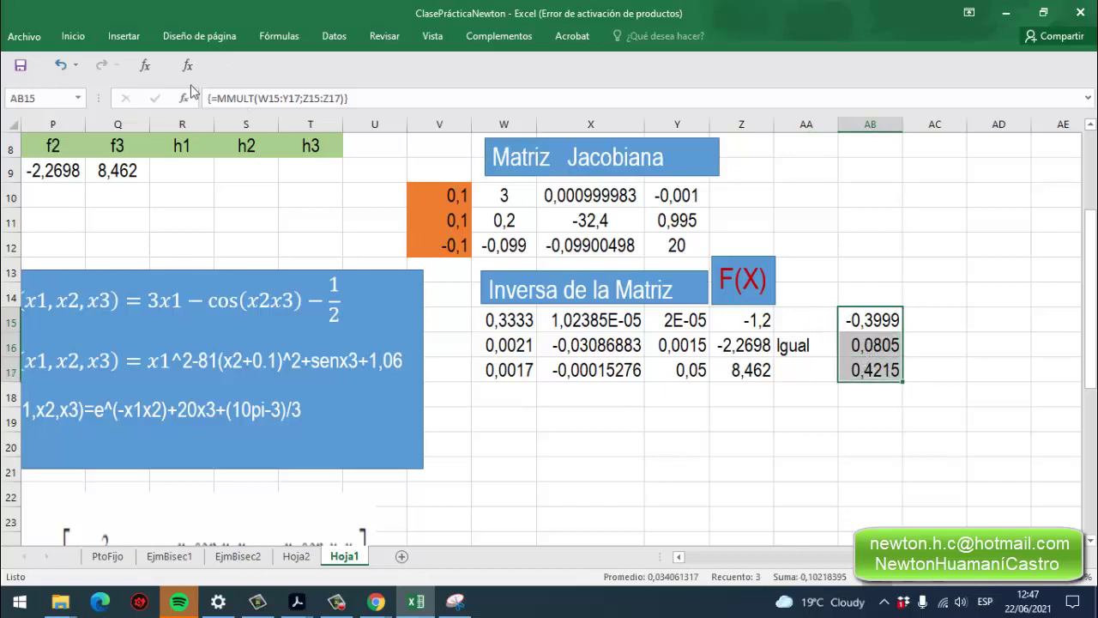
{"action": "left_click", "coordinate": [73, 36]}
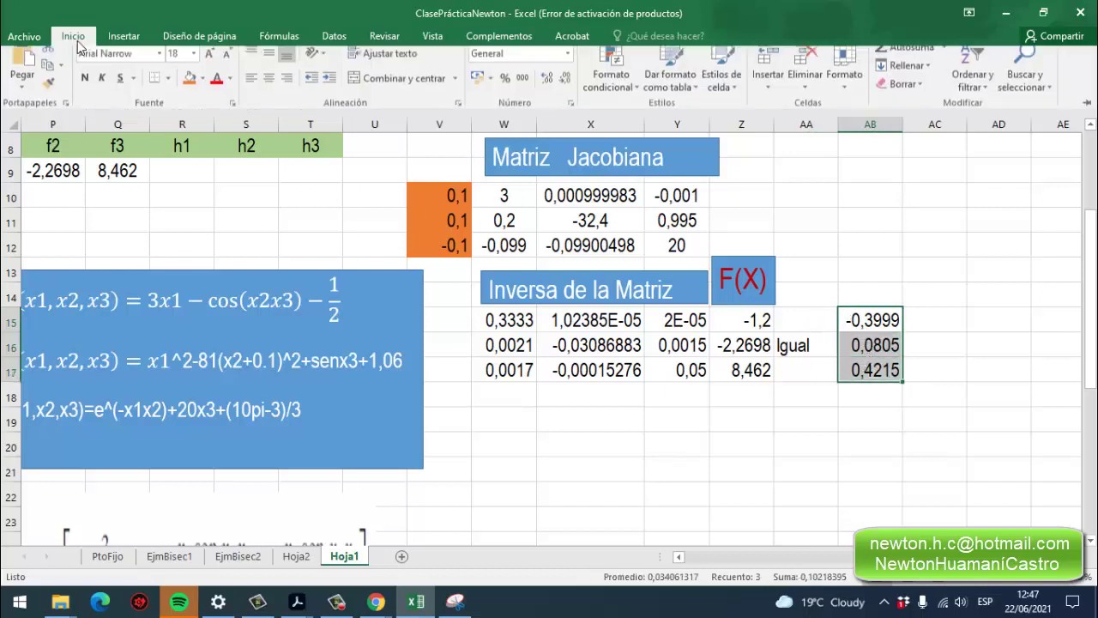
{"action": "left_click", "coordinate": [203, 90]}
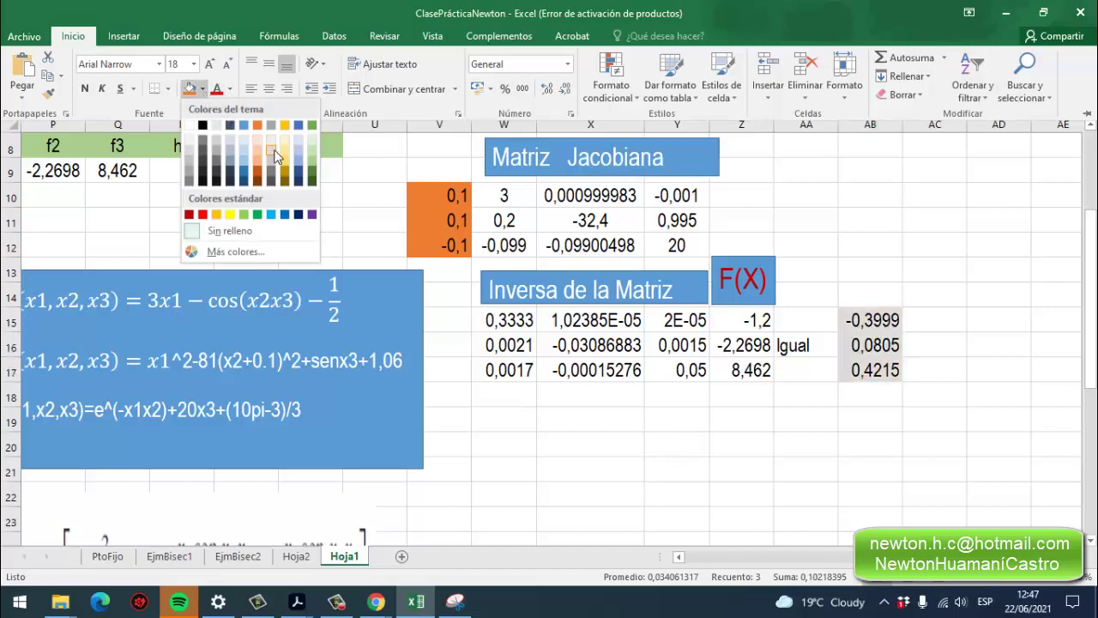
{"action": "left_click", "coordinate": [229, 218]}
{"action": "left_click", "coordinate": [858, 390]}
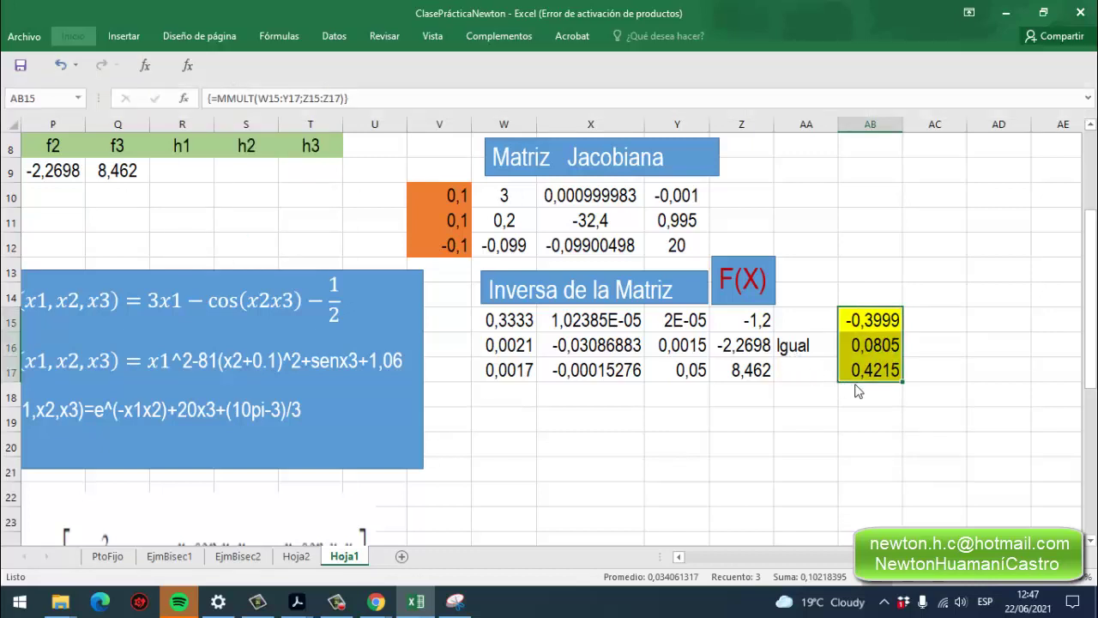
Copy AB15:AB17 and paste it into the h1, h2 and h3 columns from R9 as transposed values only.
{"action": "right_click", "coordinate": [876, 328]}
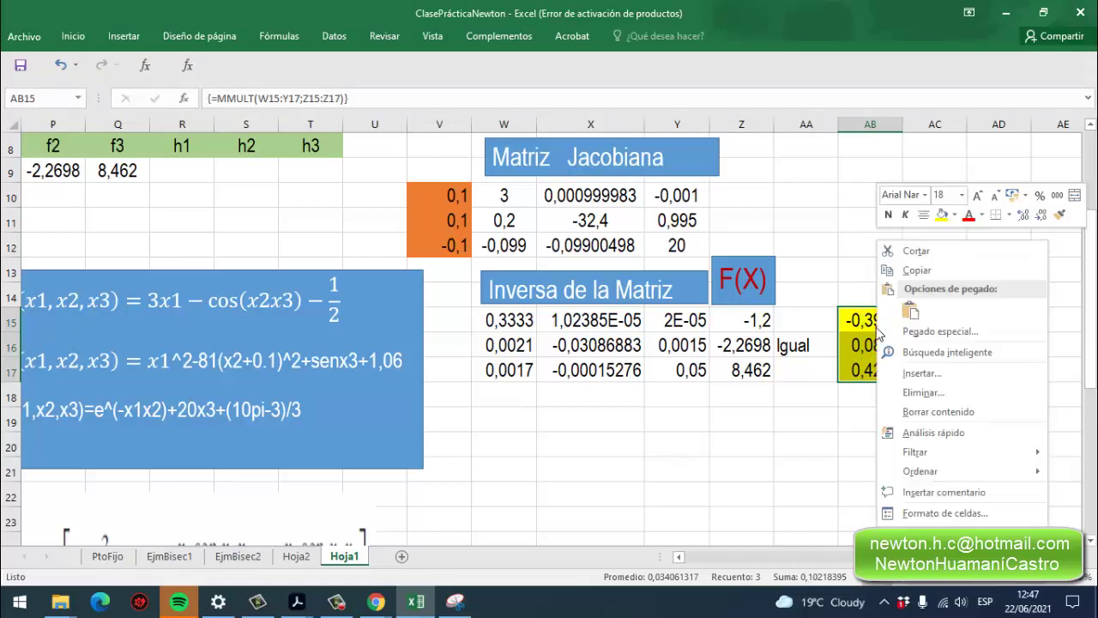
{"action": "left_click", "coordinate": [916, 270]}
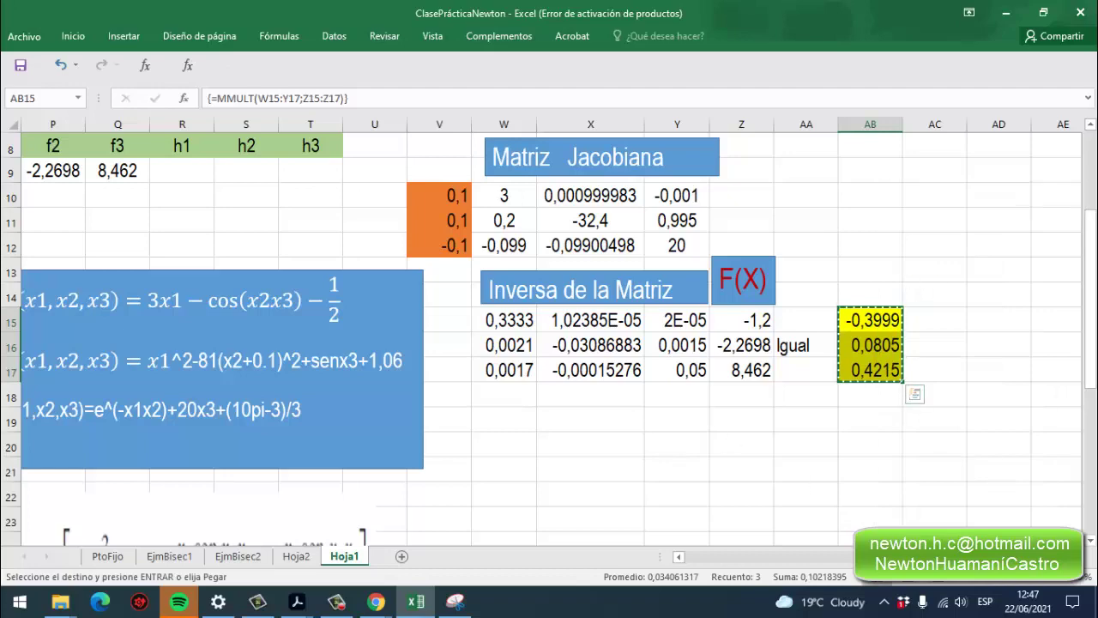
{"action": "scroll", "coordinate": [500, 186], "scroll_direction": "left", "scroll_amount": 3}
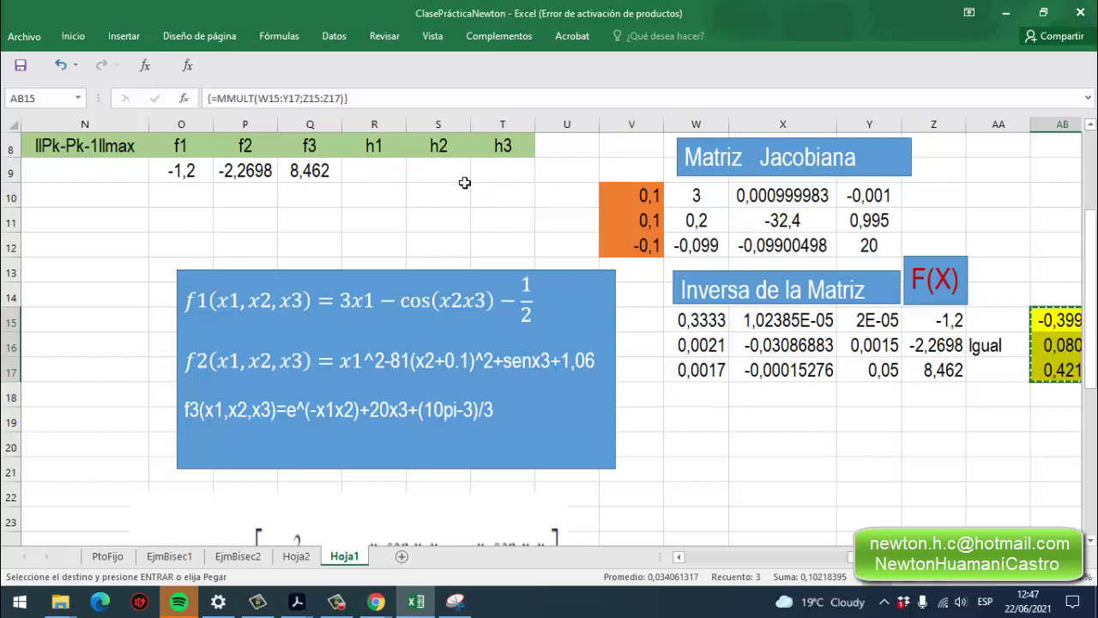
{"action": "left_click", "coordinate": [379, 178]}
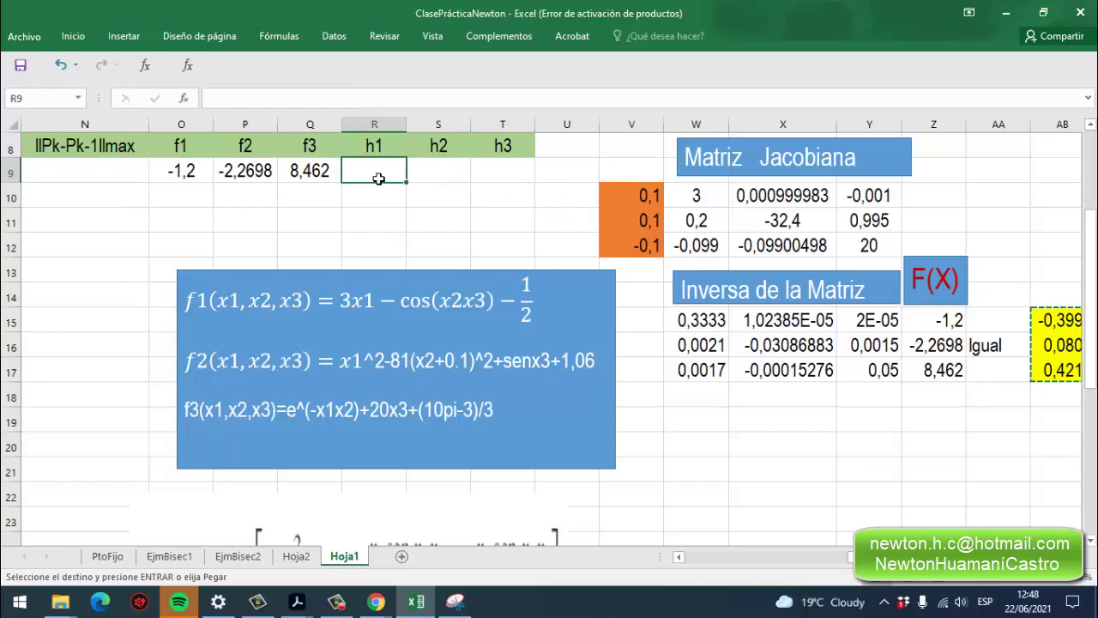
{"action": "right_click", "coordinate": [378, 178]}
{"action": "left_click", "coordinate": [422, 263]}
{"action": "left_click", "coordinate": [216, 200]}
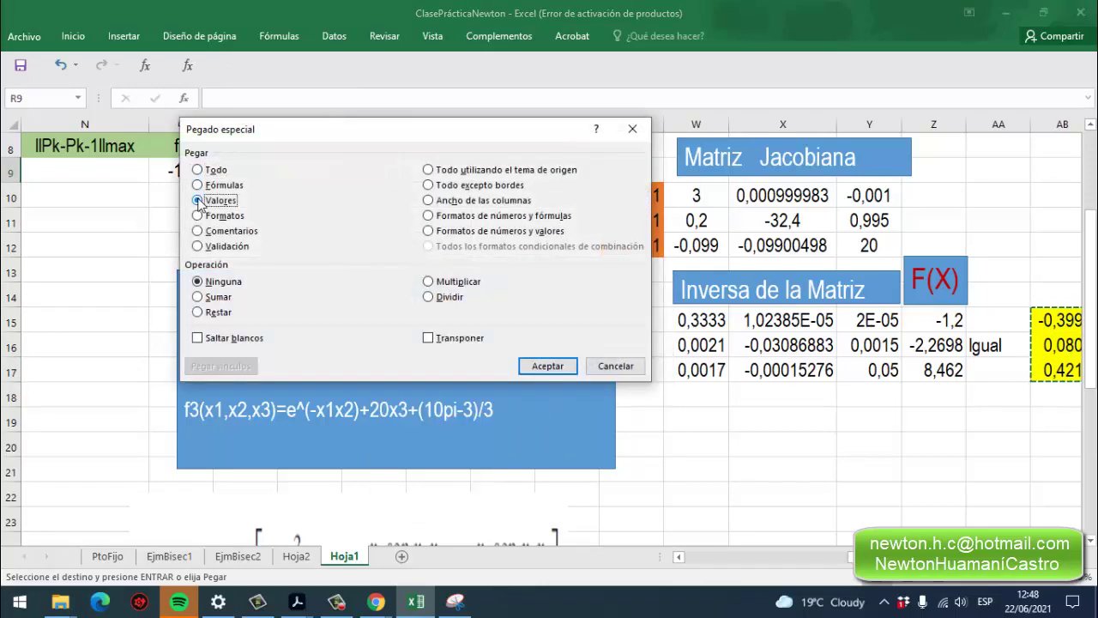
{"action": "left_click", "coordinate": [431, 338]}
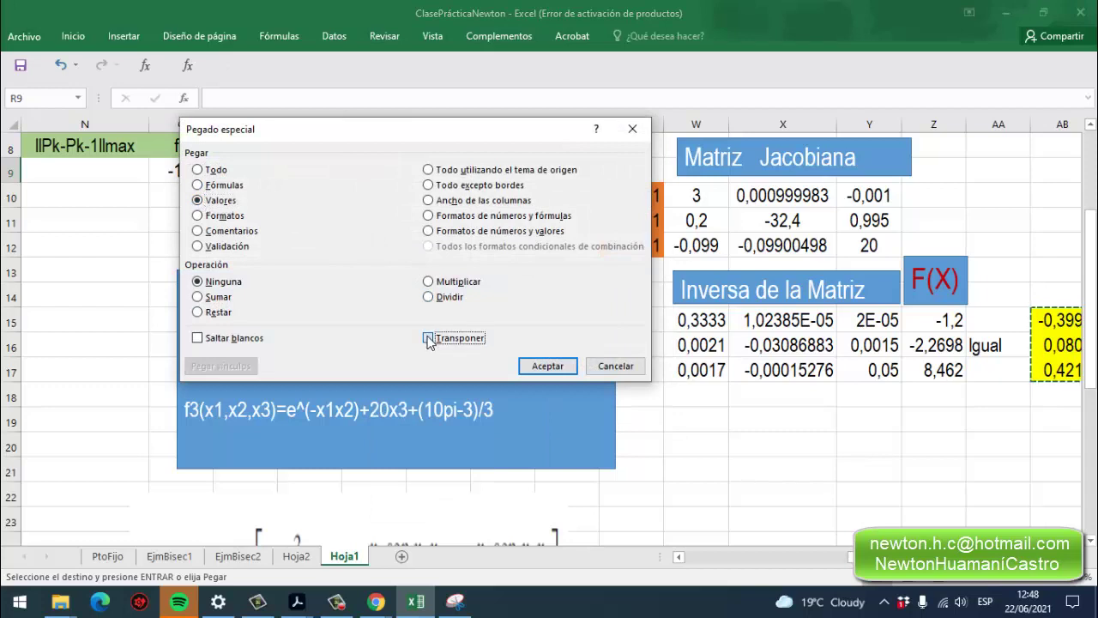
{"action": "left_click", "coordinate": [546, 366]}
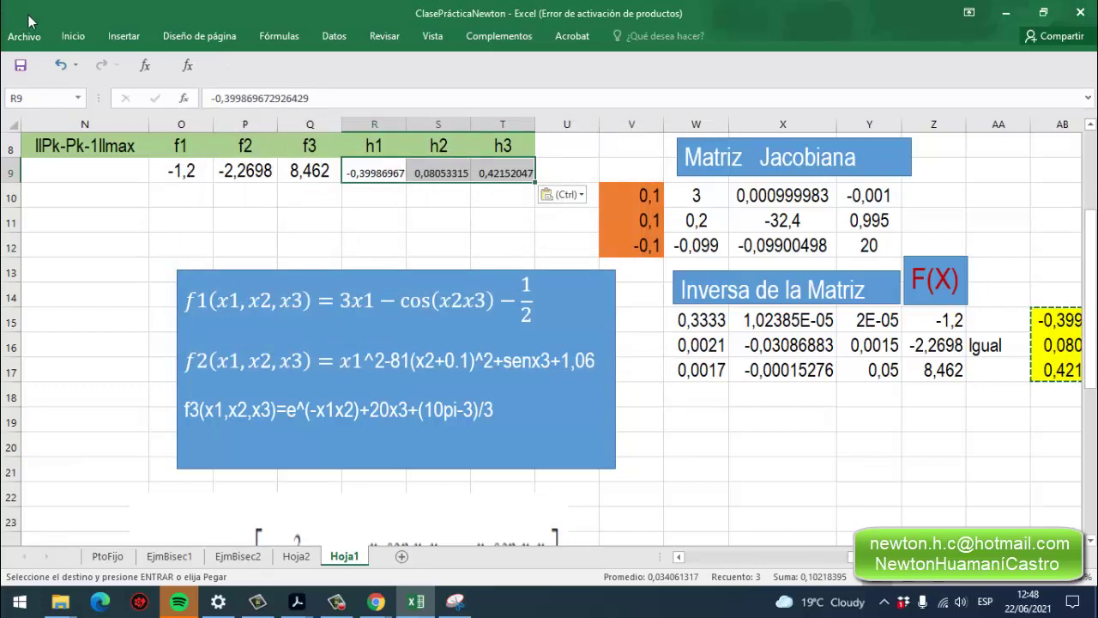
Format the pasted h1, h2 and h3 values in R9:T9 as Arial Narrow, size 18.
{"action": "left_click", "coordinate": [73, 36]}
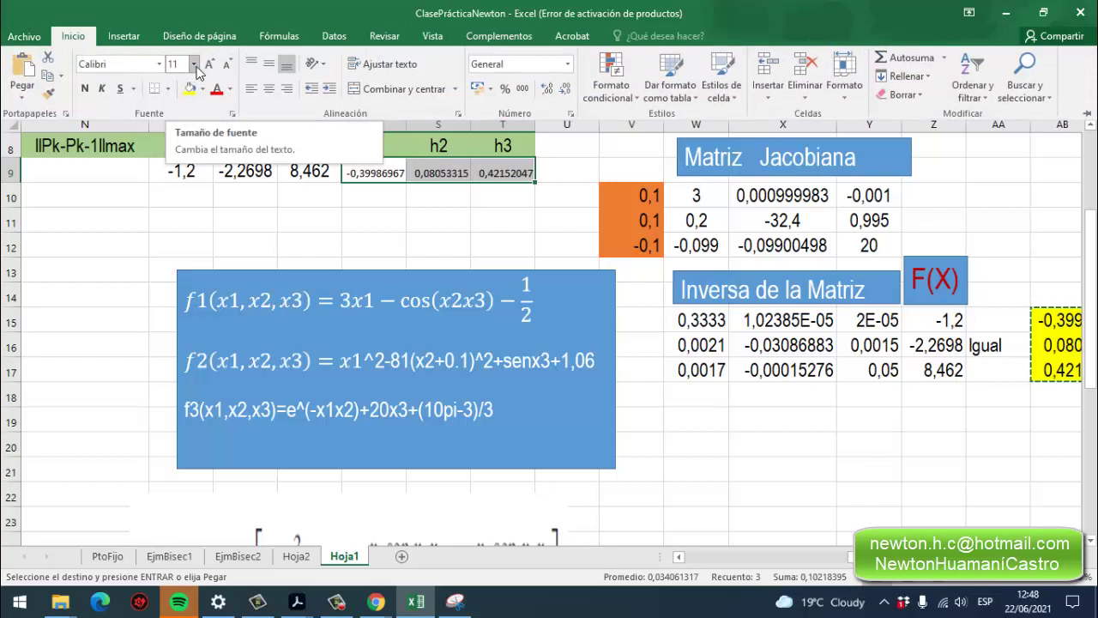
{"action": "left_click", "coordinate": [159, 63]}
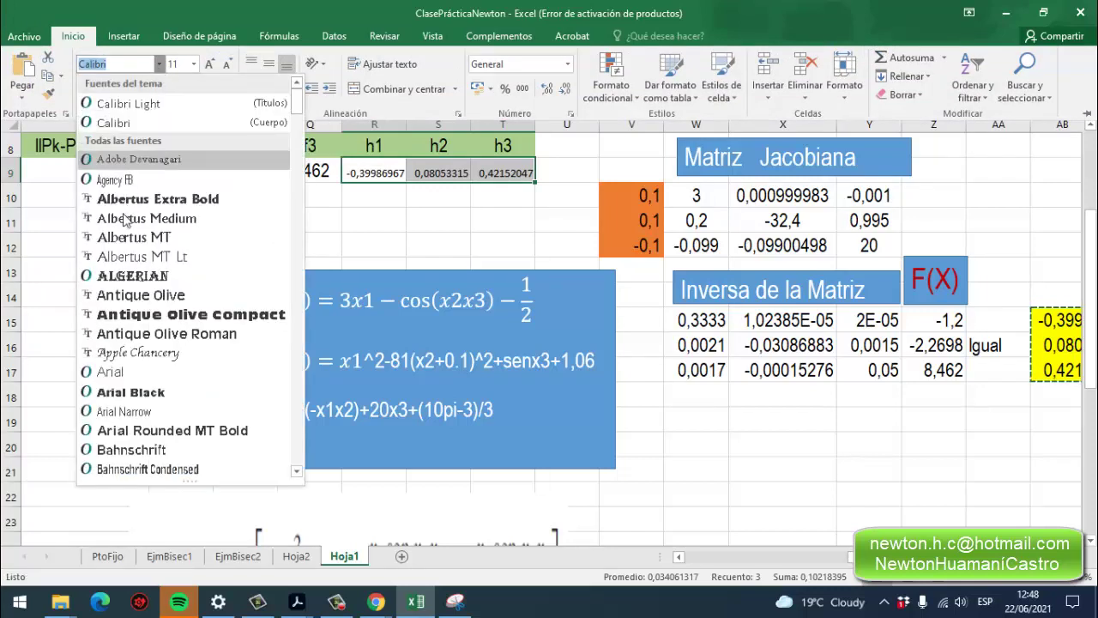
{"action": "left_click", "coordinate": [133, 412]}
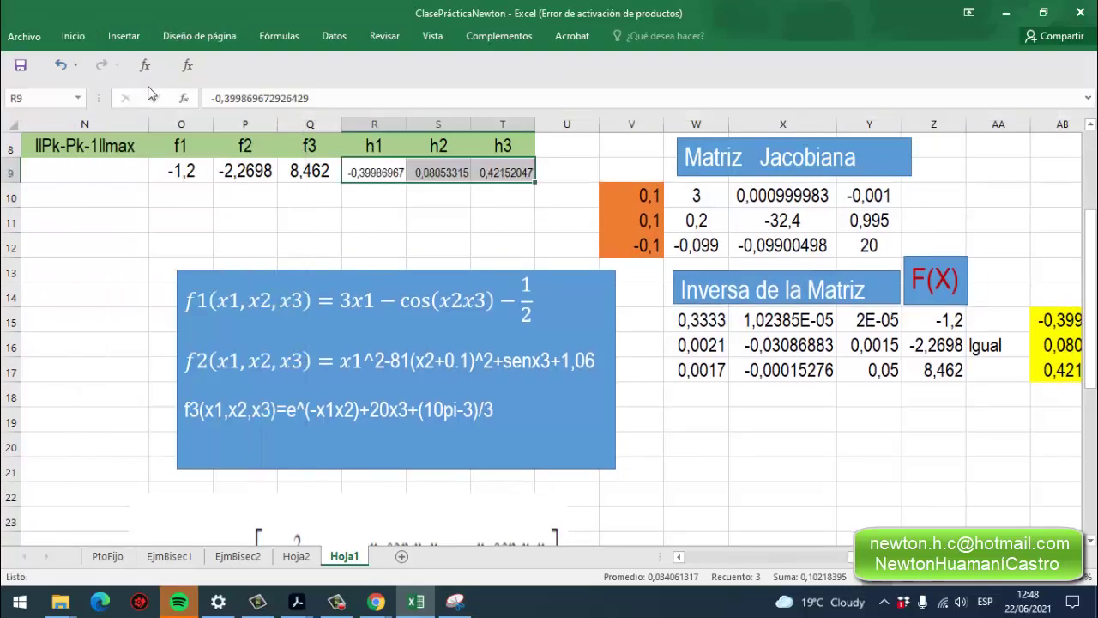
{"action": "left_click", "coordinate": [75, 36]}
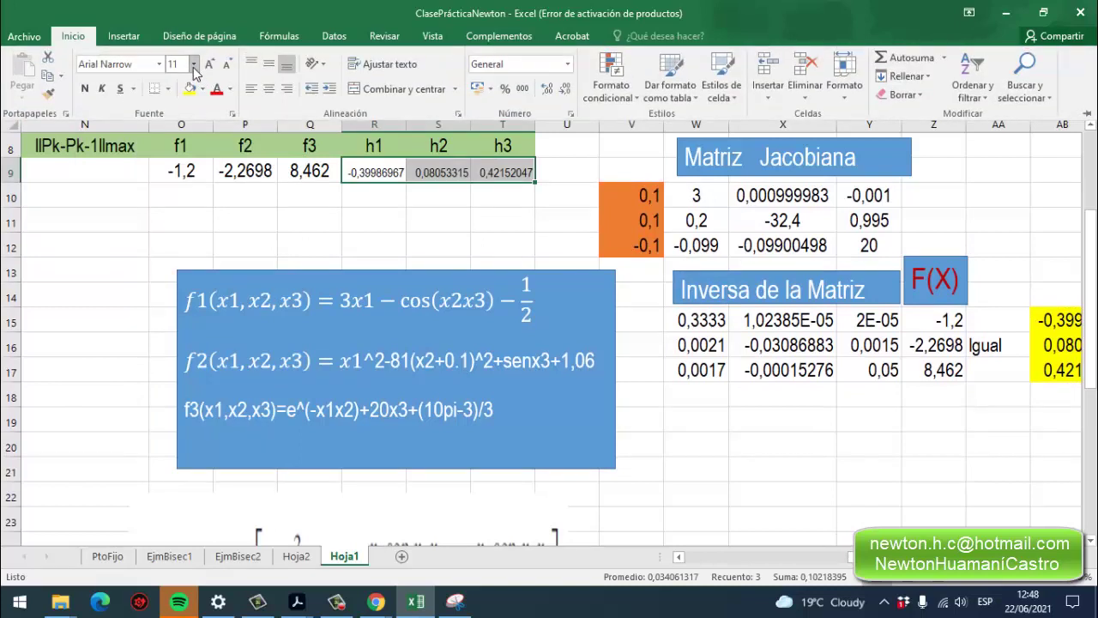
{"action": "left_click", "coordinate": [196, 72]}
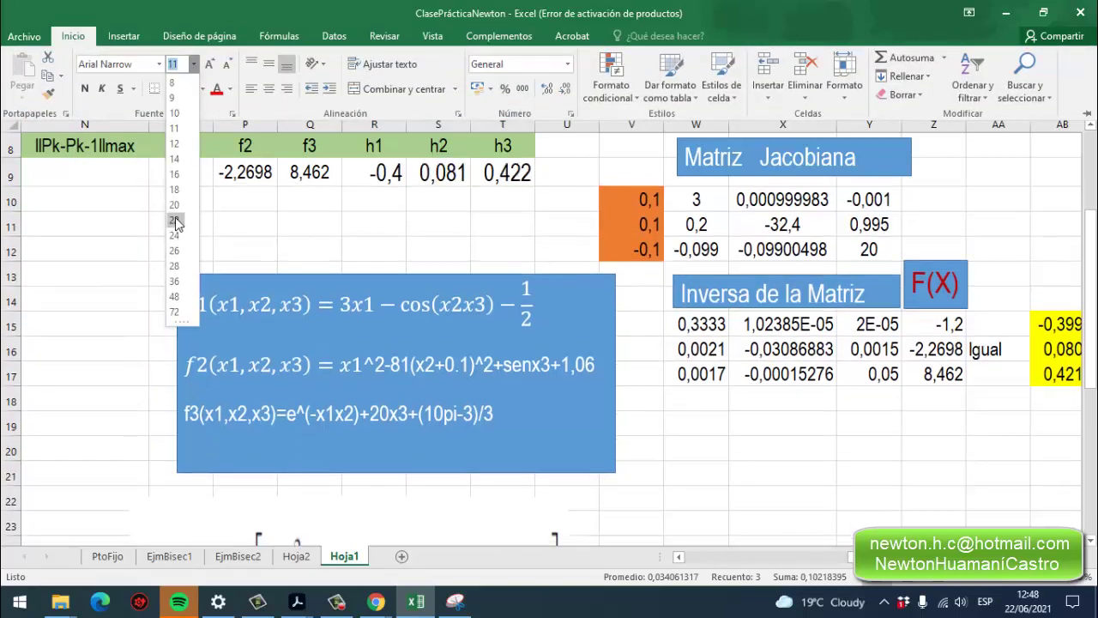
{"action": "left_click", "coordinate": [174, 204]}
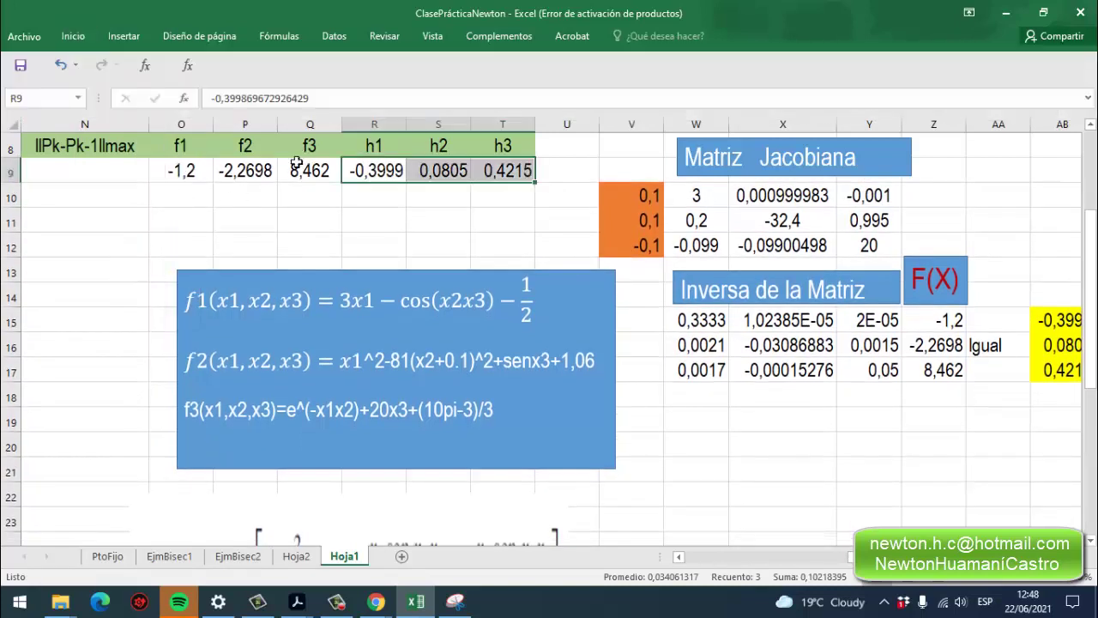
{"action": "left_click", "coordinate": [408, 225]}
Fill the h1, h2 and h3 values in R9:T9 with yellow.
{"action": "left_click_drag", "start_coordinate": [514, 176], "coordinate": [392, 178]}
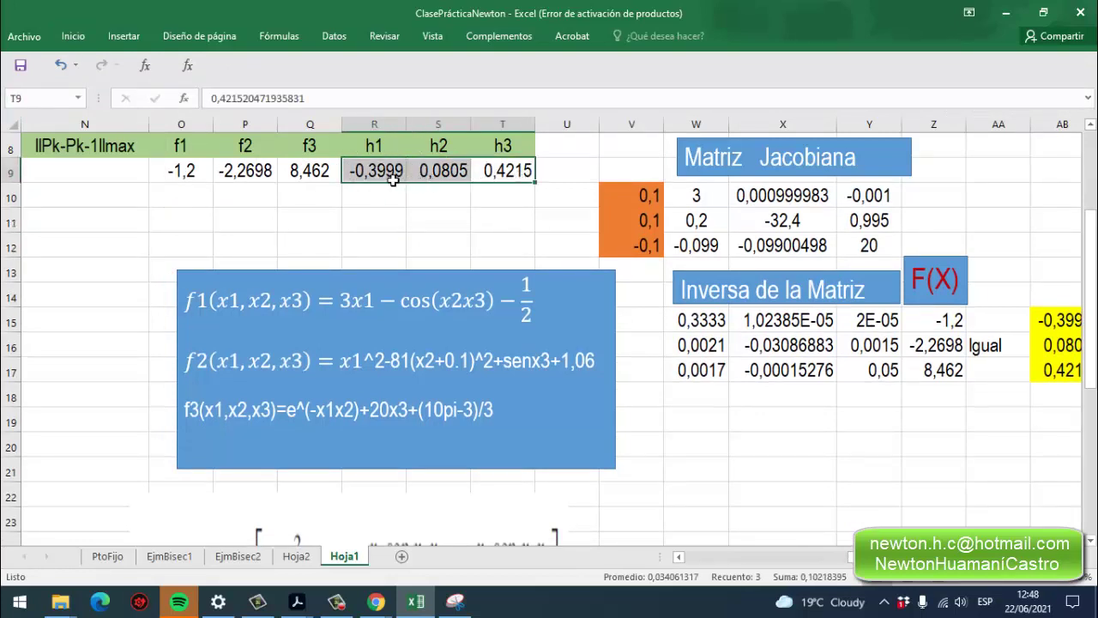
{"action": "left_click", "coordinate": [77, 35]}
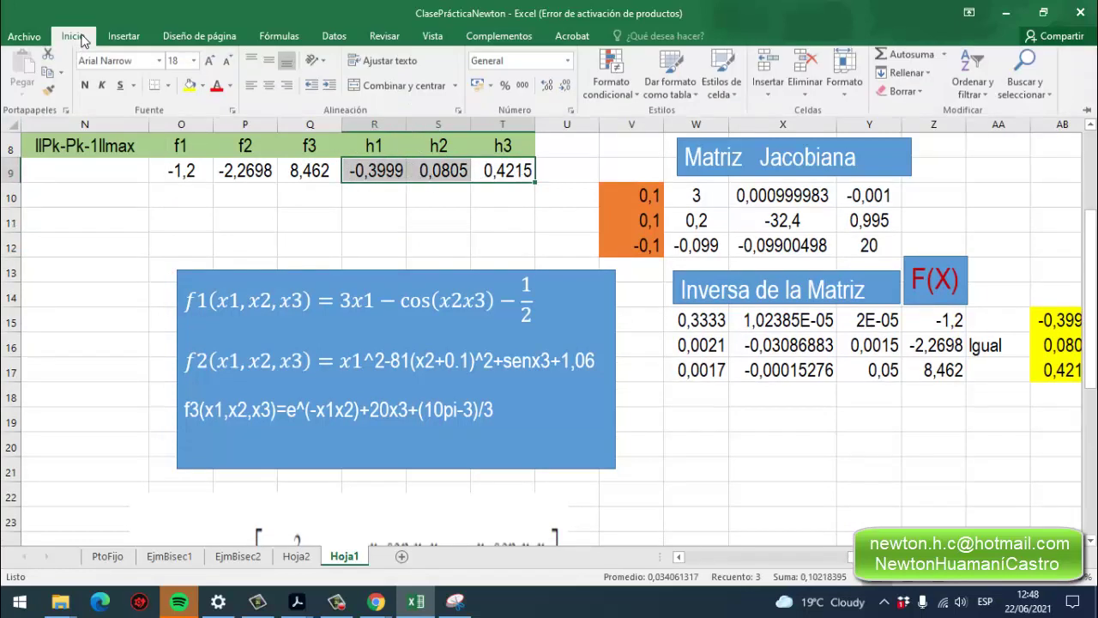
{"action": "left_click", "coordinate": [189, 89]}
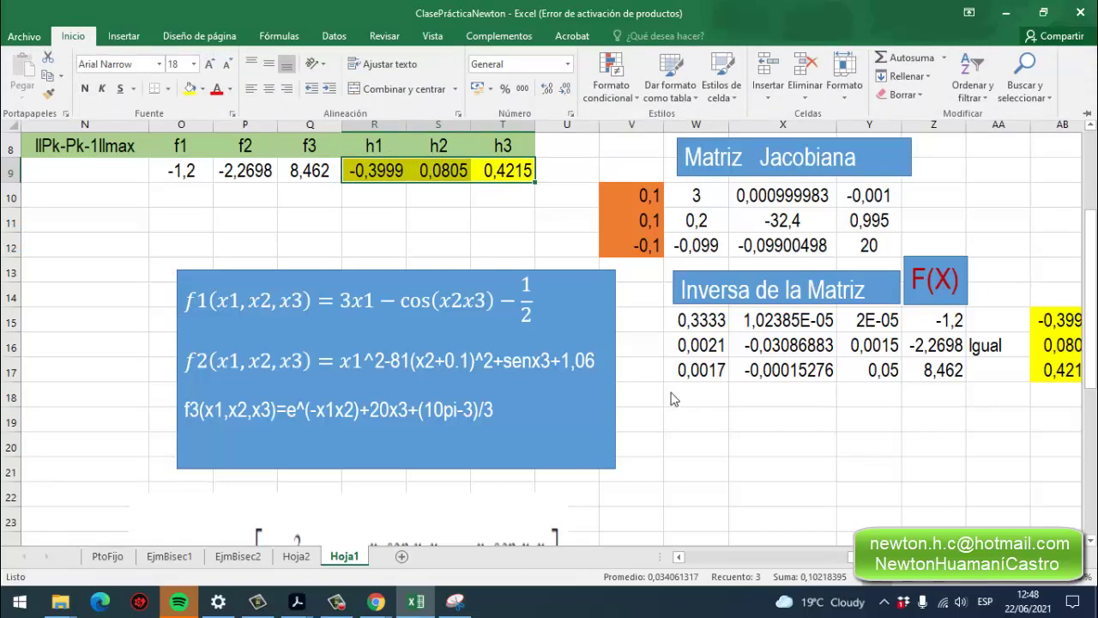
Enter the label "h1=" in AA15 beside the first yellow result.
{"action": "scroll", "coordinate": [823, 364], "scroll_direction": "right", "scroll_amount": 3}
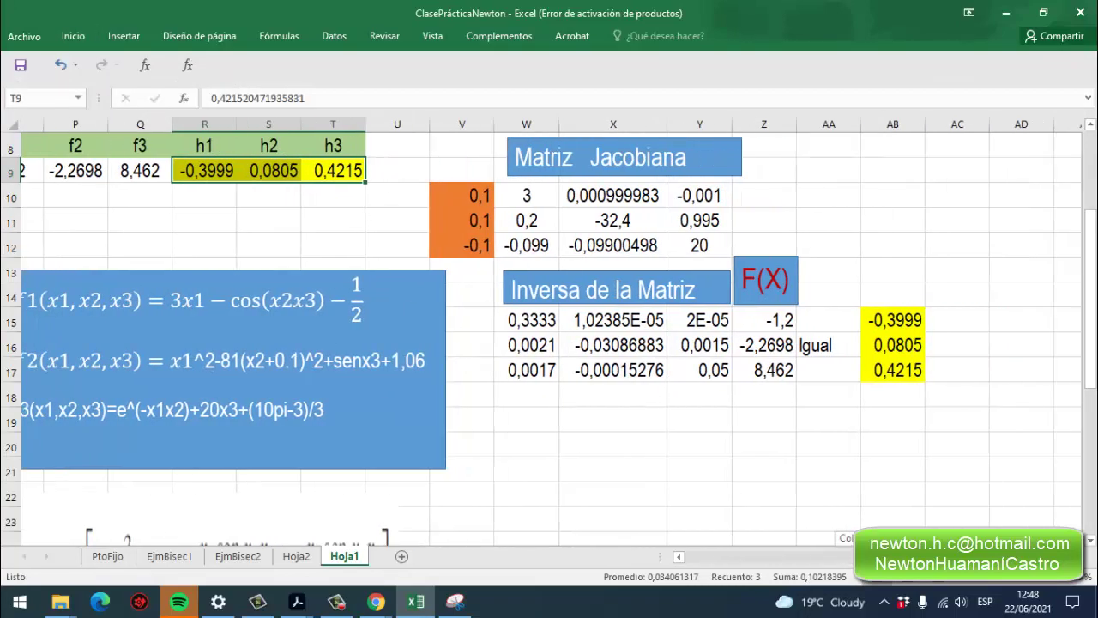
{"action": "double_click", "coordinate": [810, 324]}
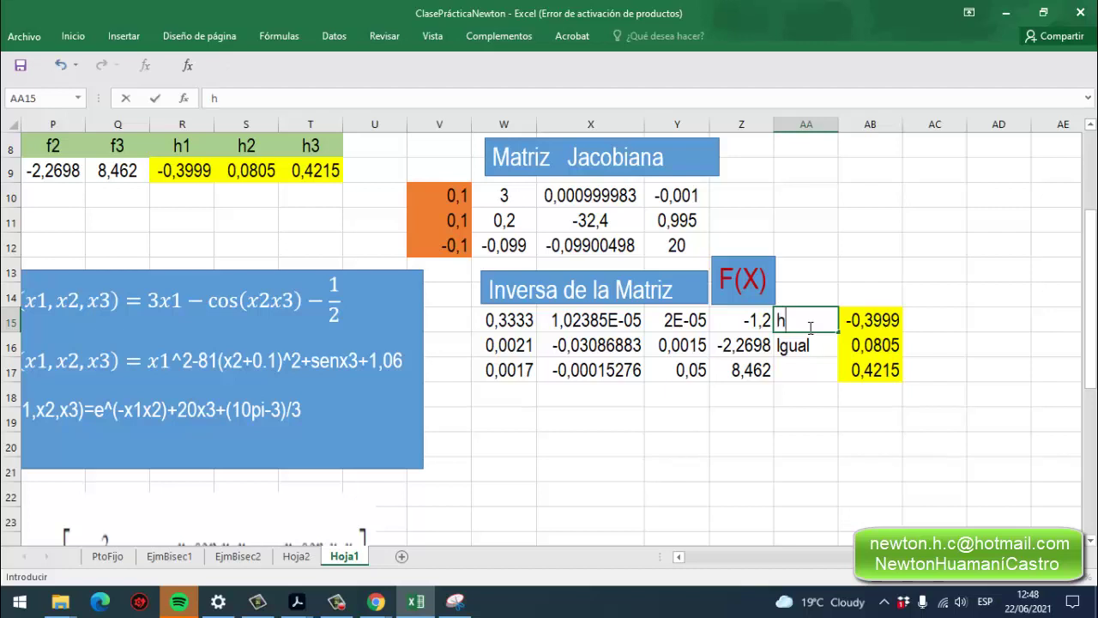
{"action": "left_click", "coordinate": [829, 351]}
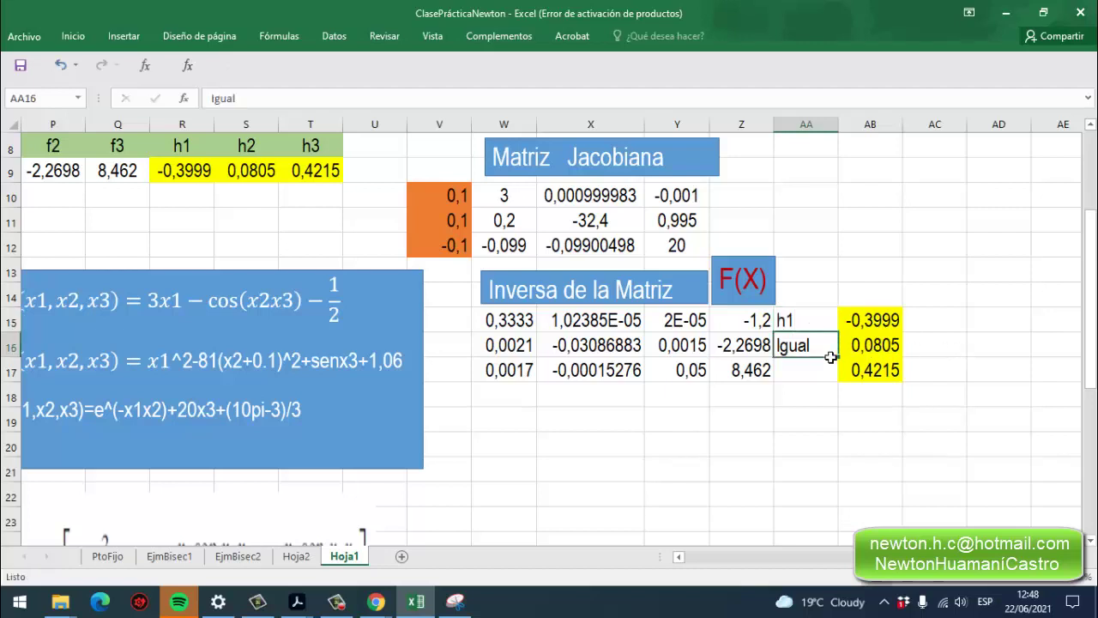
{"action": "left_click", "coordinate": [808, 328]}
{"action": "double_click", "coordinate": [809, 328]}
{"action": "type", "text": "0"}
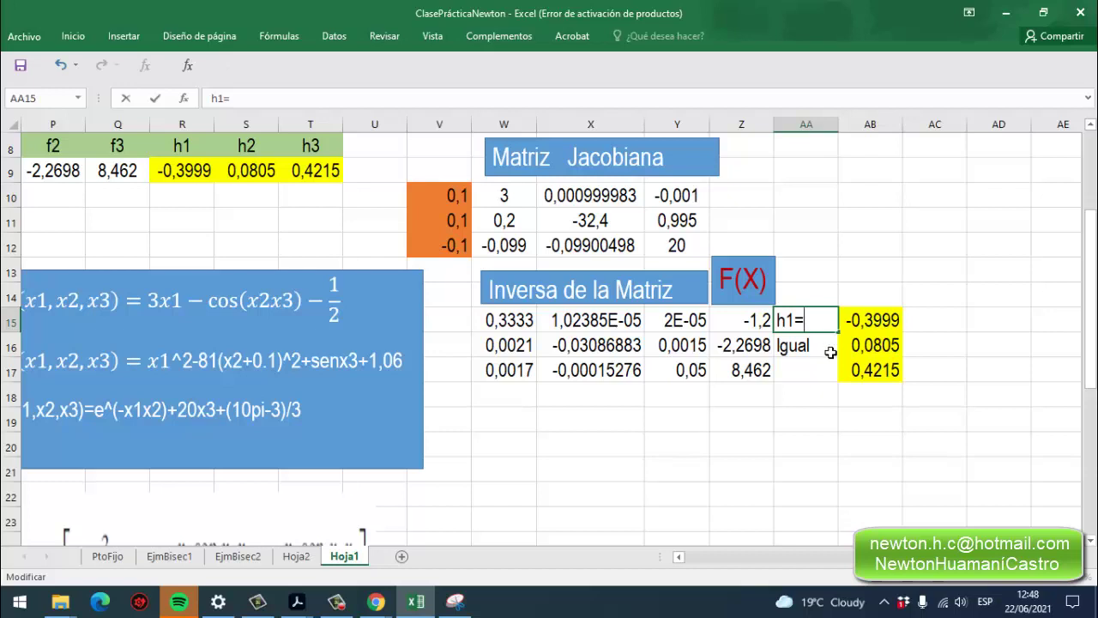
Extend the label in AA16 to "Igual h2=" and enter "h3=" in AA17.
{"action": "left_click", "coordinate": [826, 351]}
{"action": "double_click", "coordinate": [825, 352]}
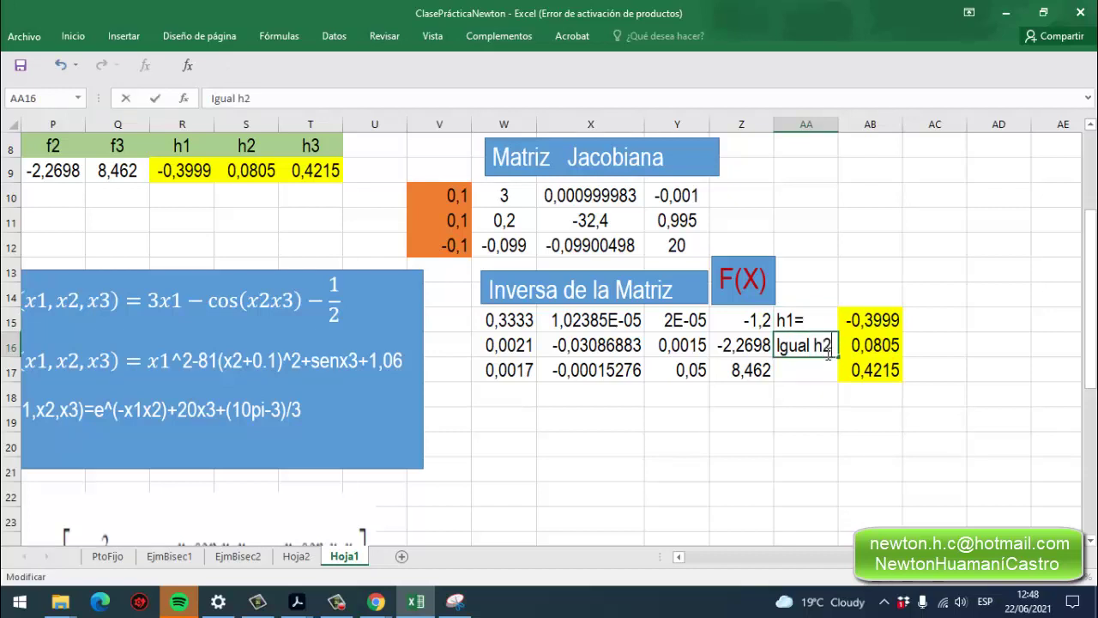
{"action": "type", "text": "h2="}
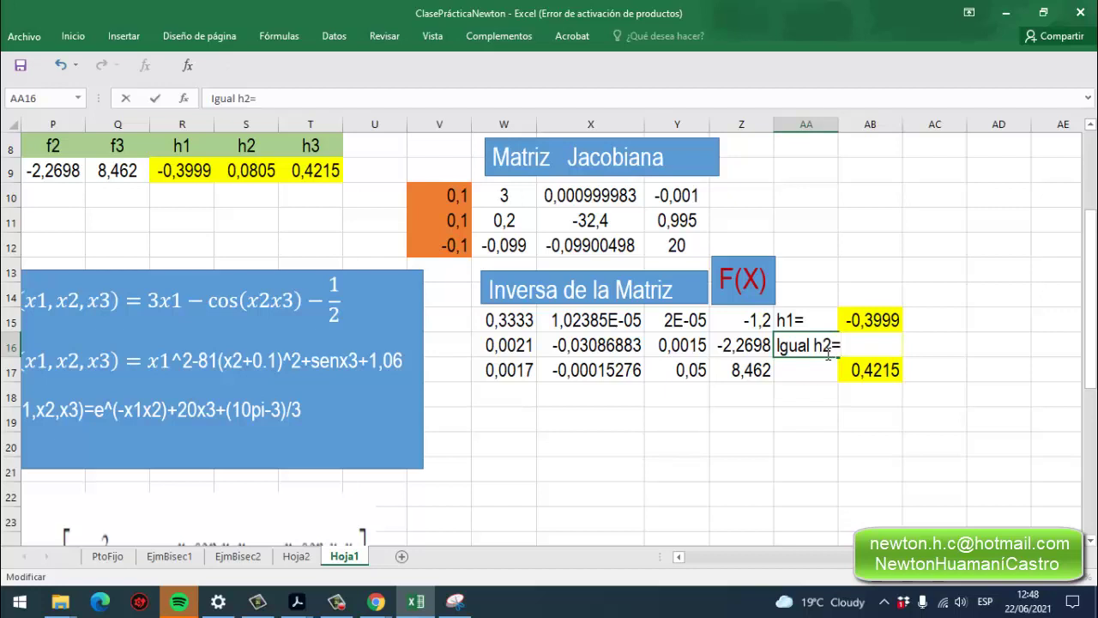
{"action": "key", "text": "Return"}
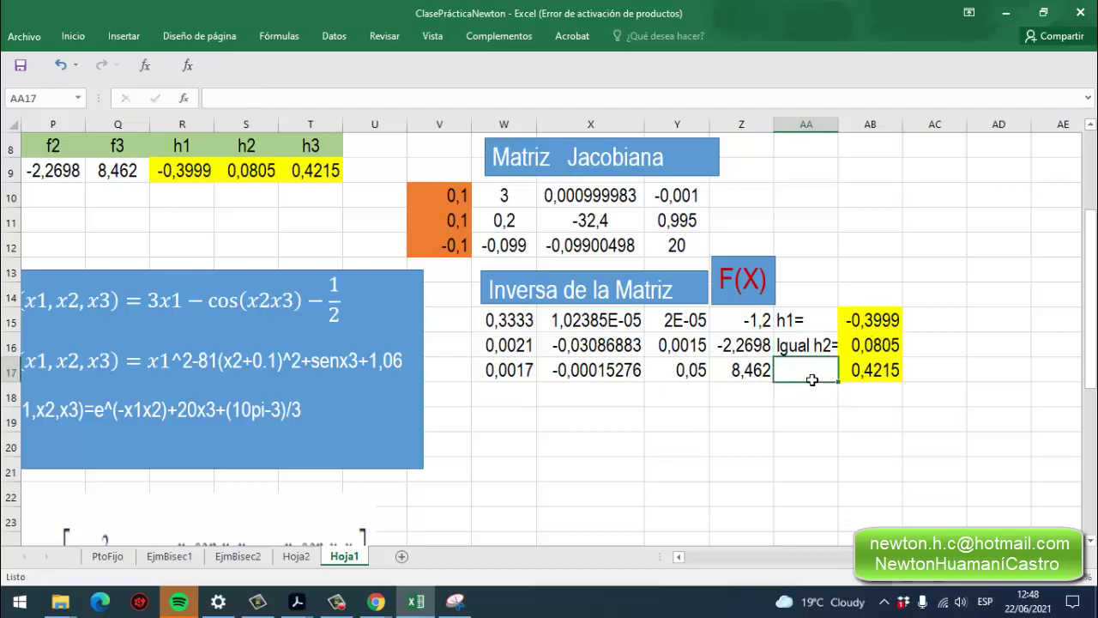
{"action": "double_click", "coordinate": [813, 380]}
{"action": "type", "text": "h3"}
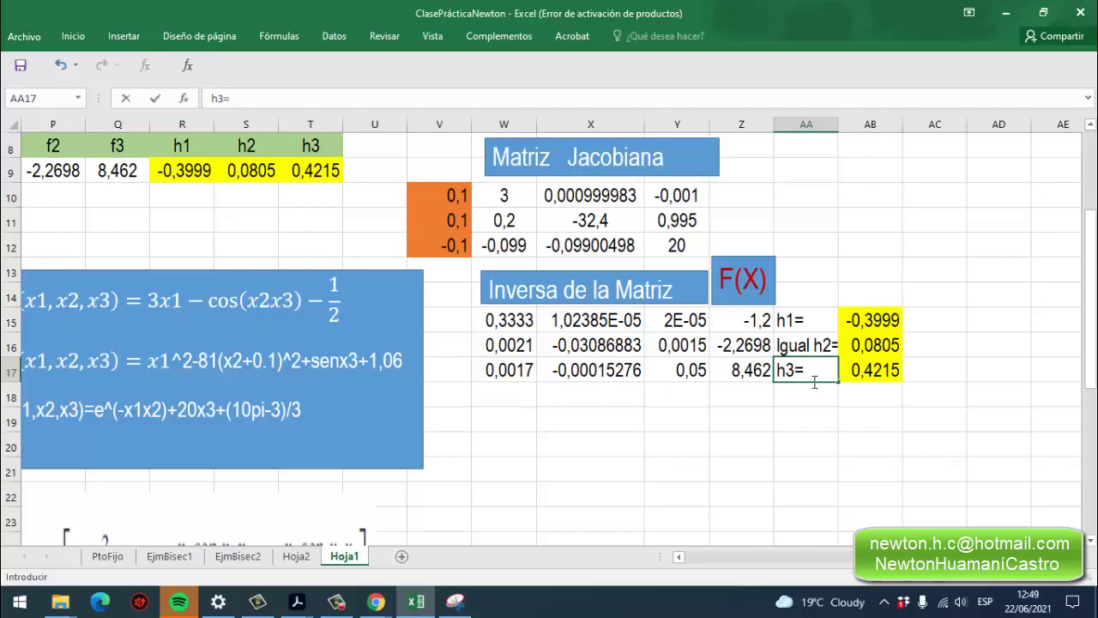
{"action": "type", "text": "="}
{"action": "left_click", "coordinate": [856, 401]}
Right-align the h1, h2 and h3 labels in AA15:AA17 and widen column AA to fit "Igual h2=".
{"action": "left_click_drag", "start_coordinate": [794, 324], "coordinate": [822, 374]}
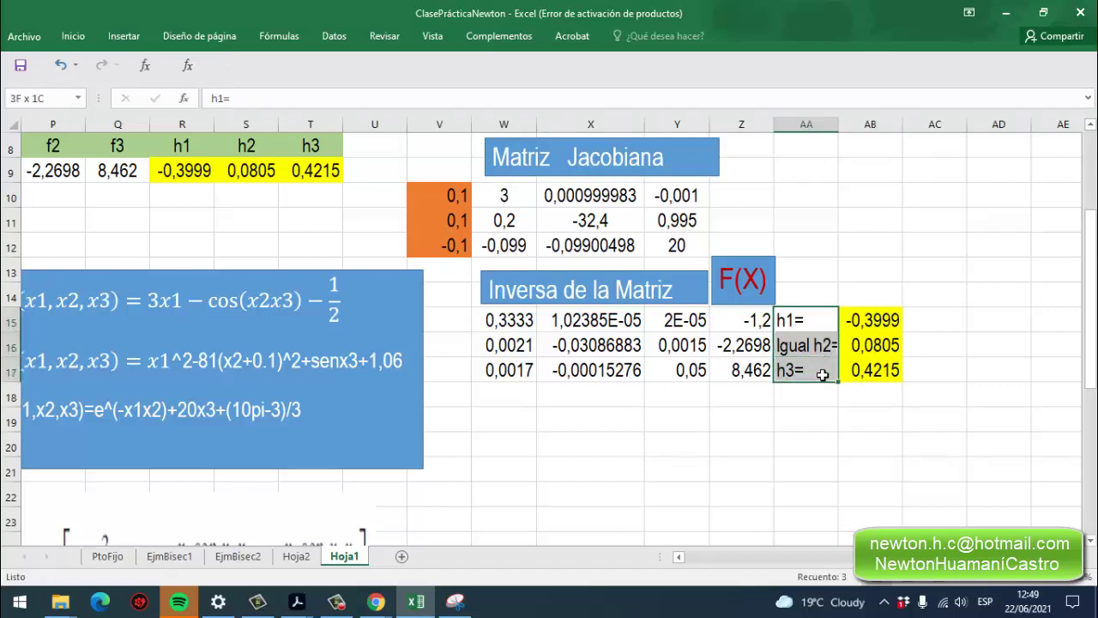
{"action": "left_click", "coordinate": [74, 36]}
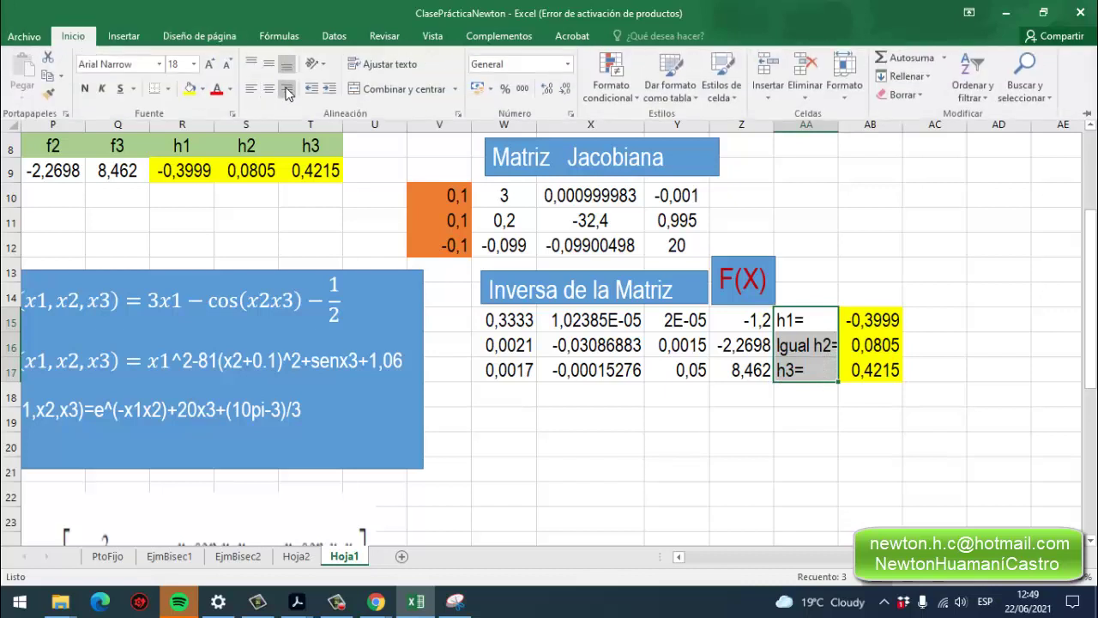
{"action": "left_click", "coordinate": [287, 90]}
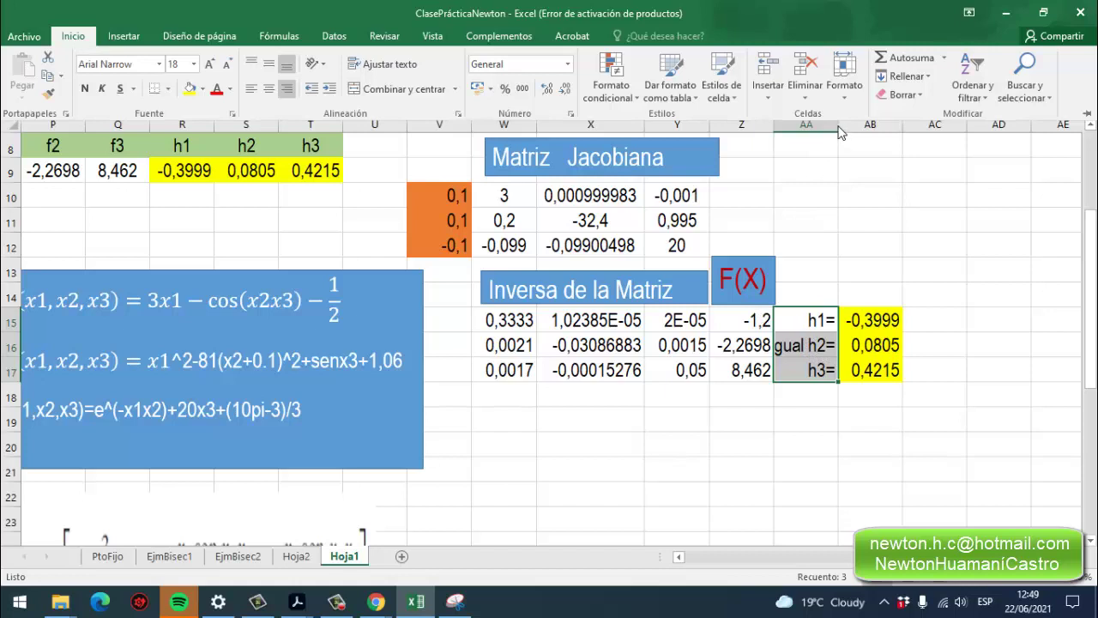
{"action": "left_click", "coordinate": [834, 172]}
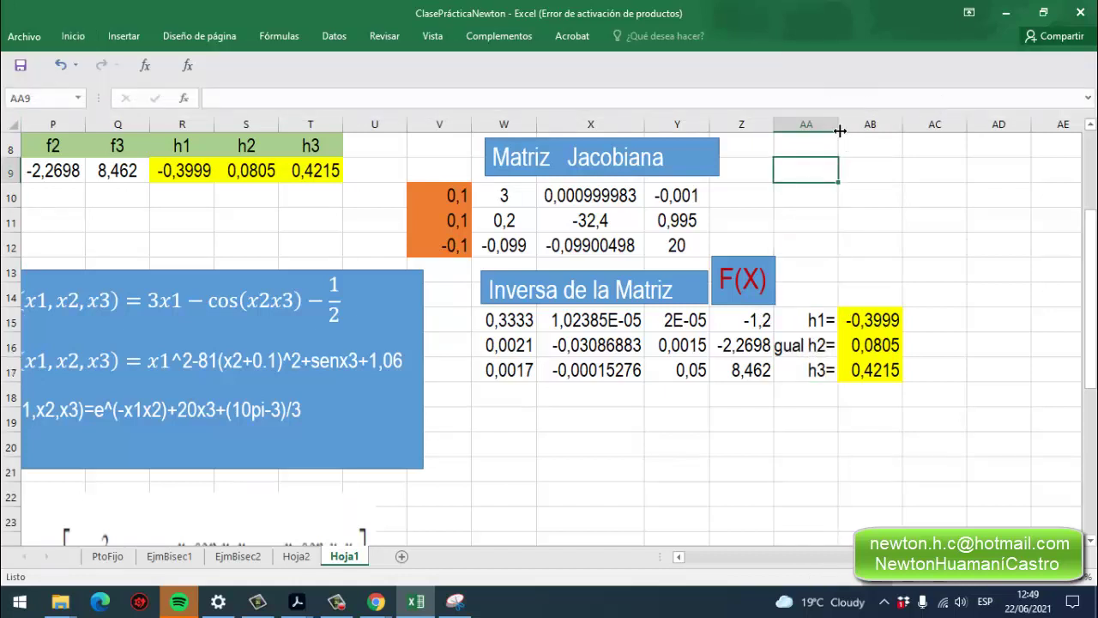
{"action": "left_click_drag", "start_coordinate": [845, 130], "coordinate": [858, 131]}
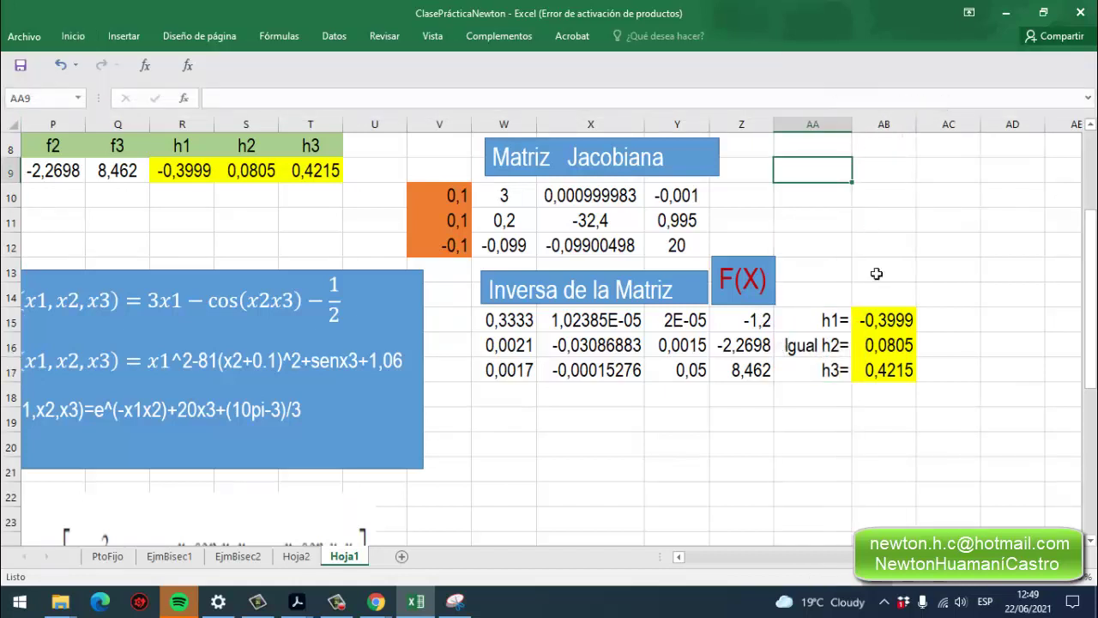
{"action": "left_click", "coordinate": [892, 370]}
{"action": "left_click", "coordinate": [947, 418]}
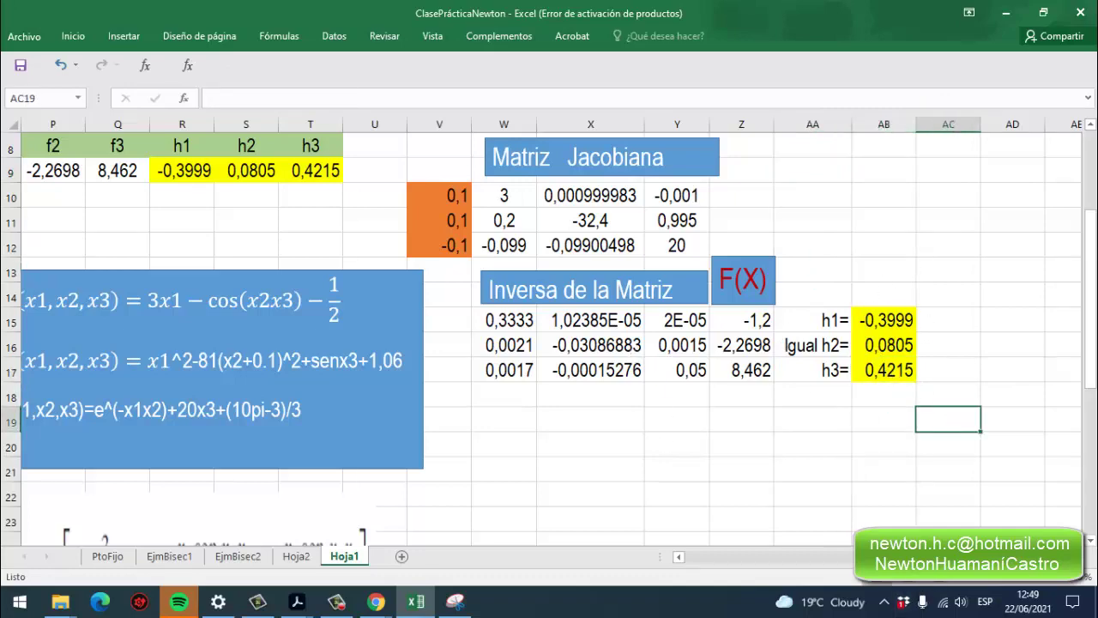
Delete the h1, h2 and h3 values in R9:T9 from the k=1 row.
{"action": "scroll", "coordinate": [656, 374], "scroll_direction": "left", "scroll_amount": 3}
{"action": "scroll", "coordinate": [549, 334], "scroll_direction": "right", "scroll_amount": 1}
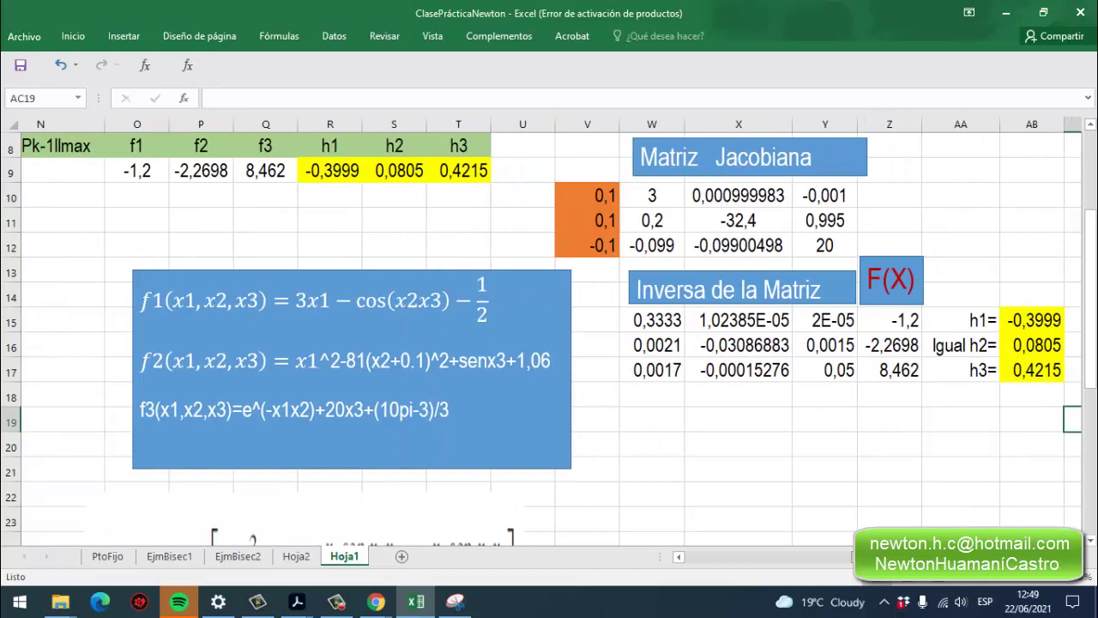
{"action": "scroll", "coordinate": [839, 564], "scroll_direction": "left", "scroll_amount": 6}
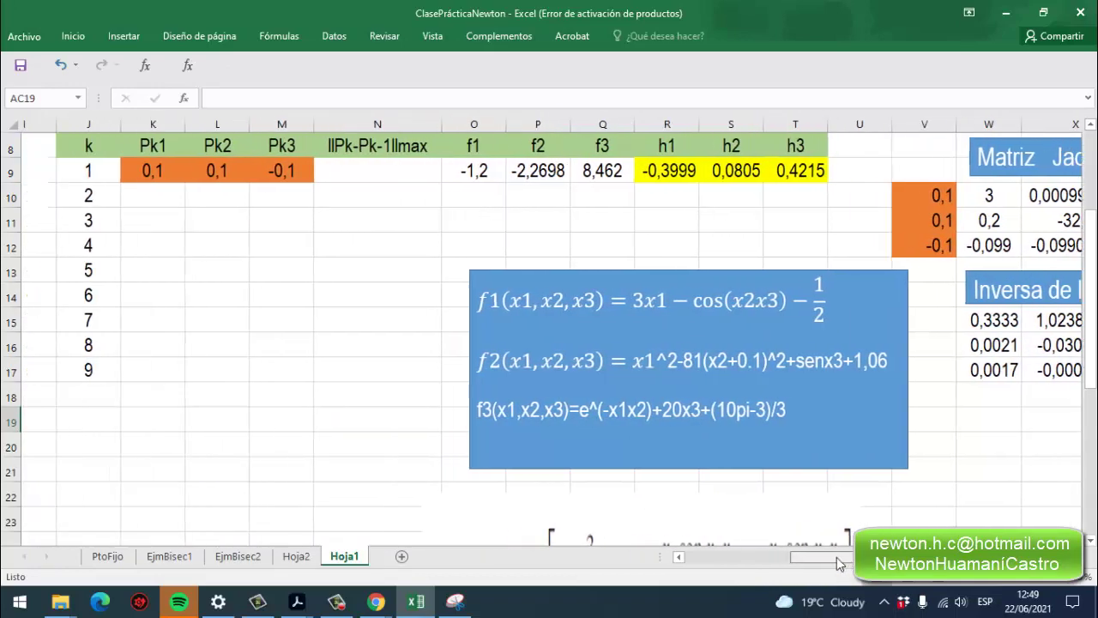
{"action": "scroll", "coordinate": [838, 564], "scroll_direction": "left", "scroll_amount": 1}
{"action": "left_click", "coordinate": [180, 202]}
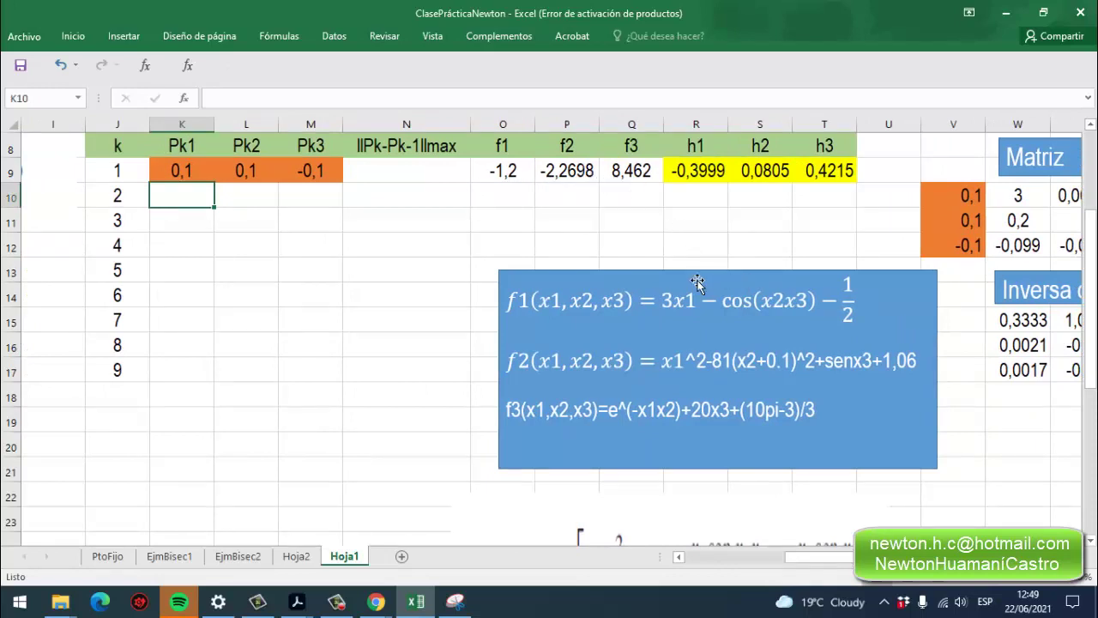
{"action": "left_click_drag", "start_coordinate": [841, 558], "coordinate": [851, 559]}
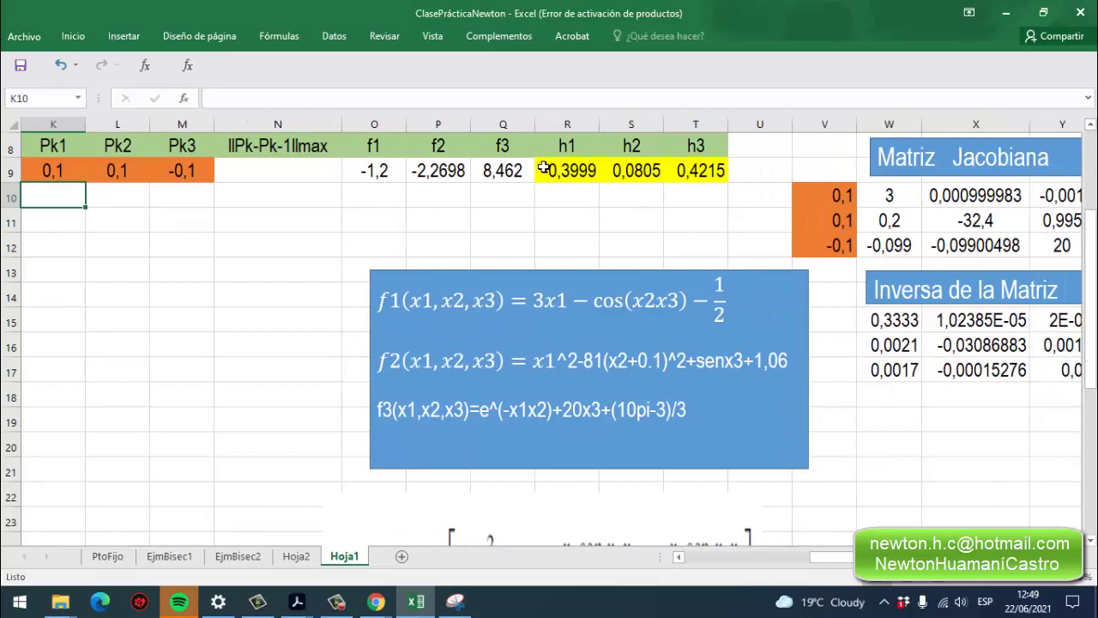
{"action": "left_click_drag", "start_coordinate": [553, 171], "coordinate": [693, 176]}
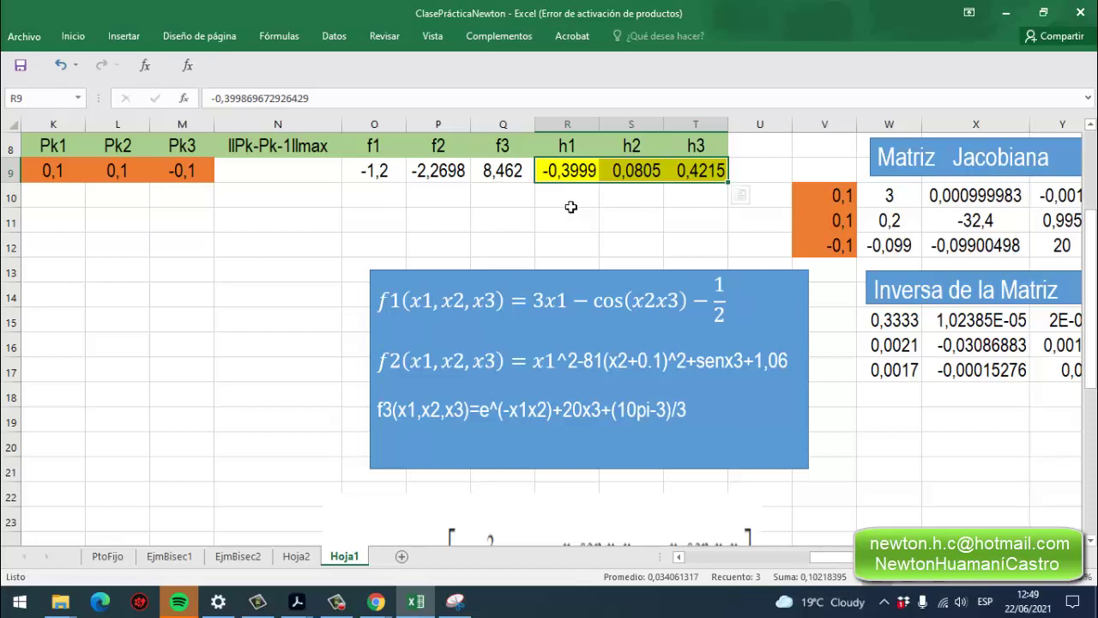
{"action": "key", "text": "Delete"}
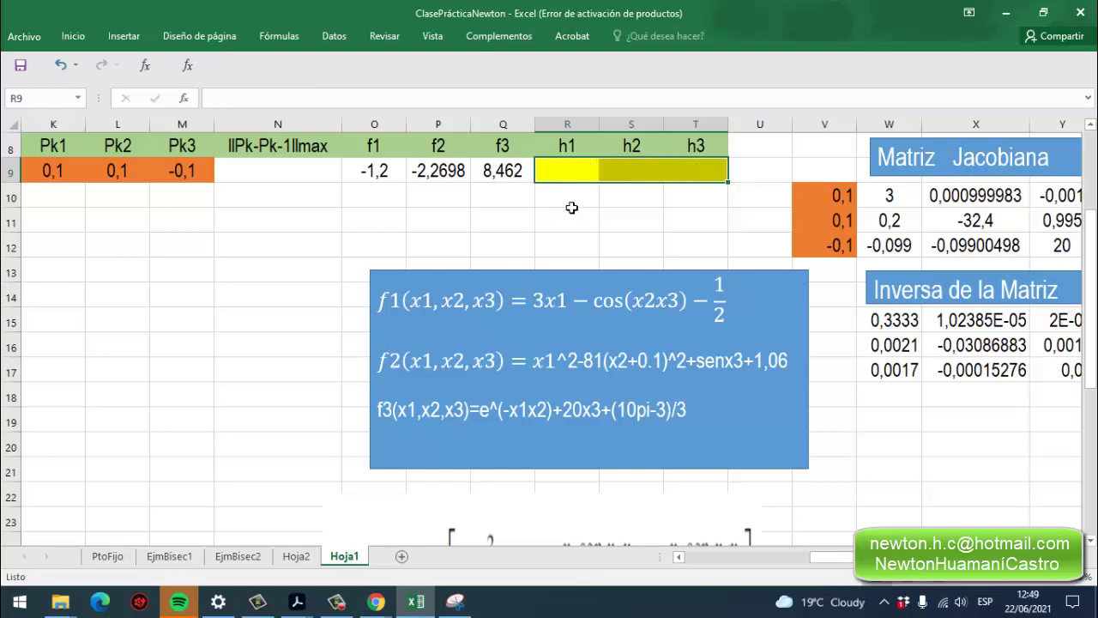
Remove the yellow fill from the emptied cells R9:T9.
{"action": "left_click", "coordinate": [71, 36]}
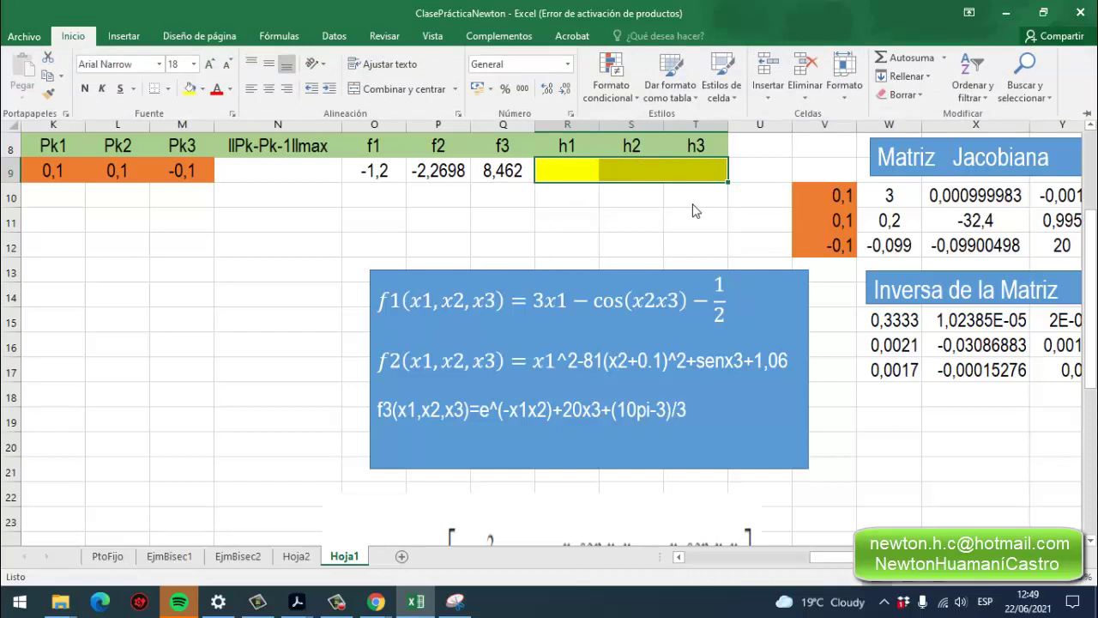
{"action": "left_click", "coordinate": [203, 89]}
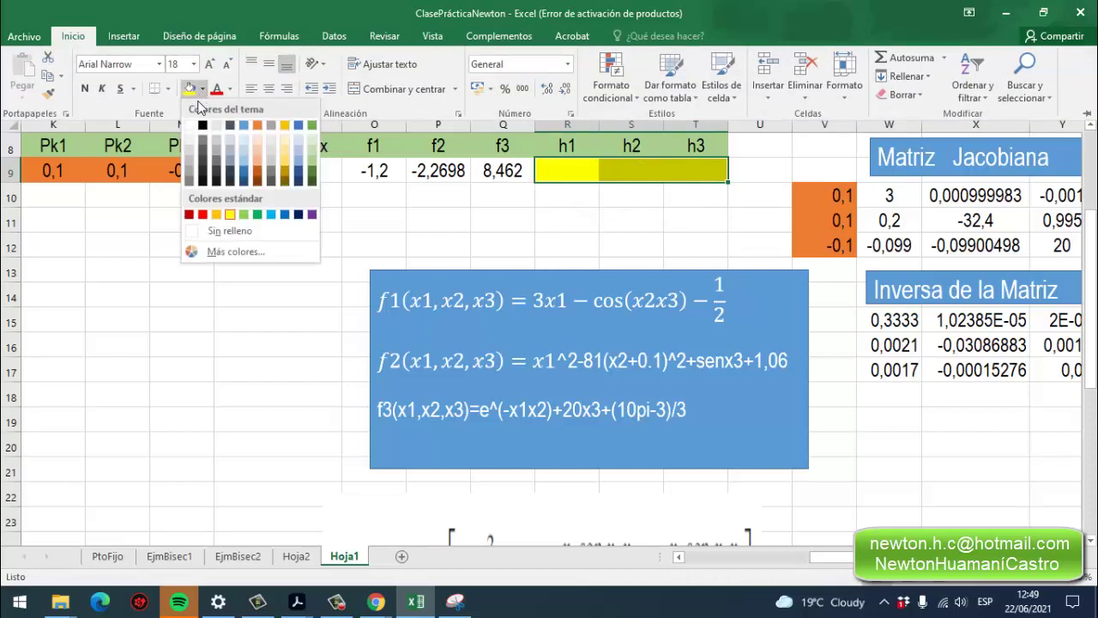
{"action": "left_click", "coordinate": [225, 231]}
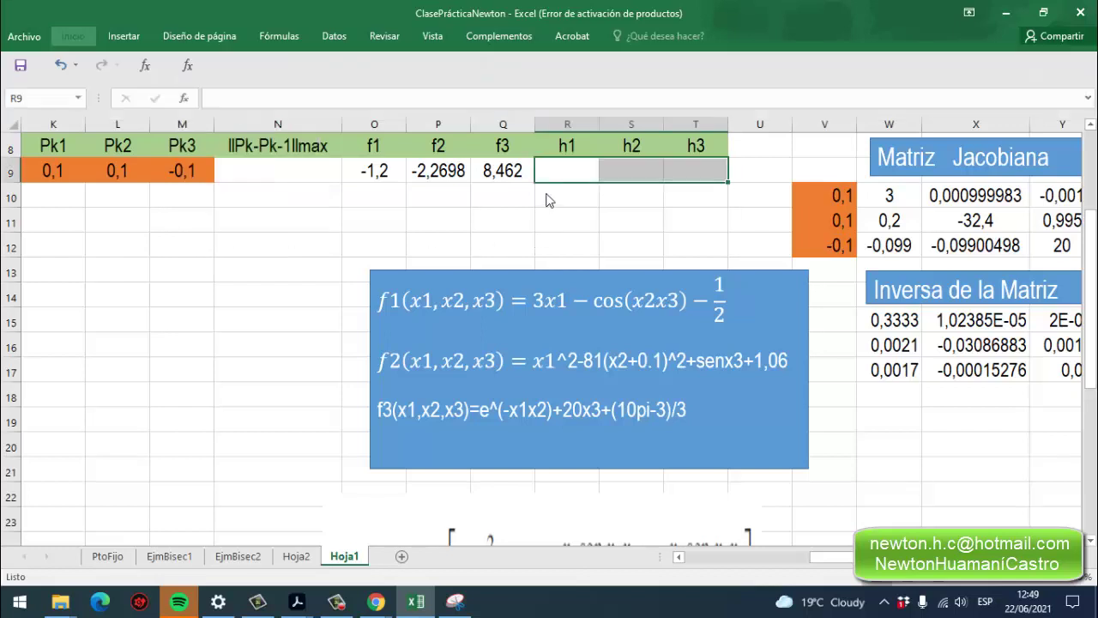
Fill the h1, h2 and h3 cells of the k=2 row, R10:T10, with yellow.
{"action": "left_click", "coordinate": [551, 198]}
{"action": "left_click", "coordinate": [719, 203], "text": "shift"}
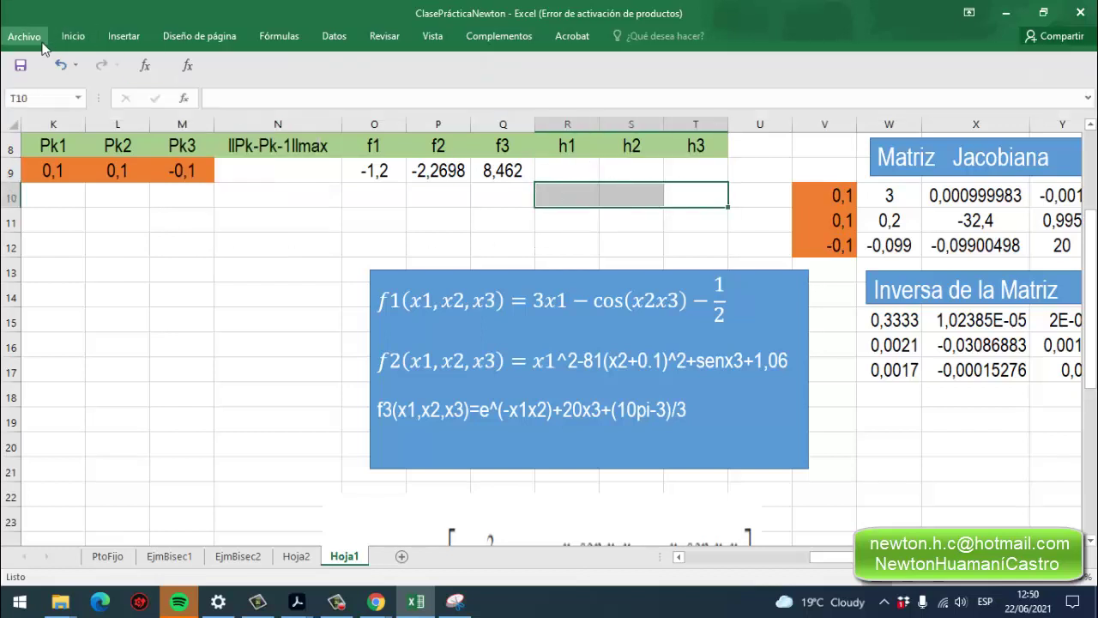
{"action": "left_click", "coordinate": [76, 38]}
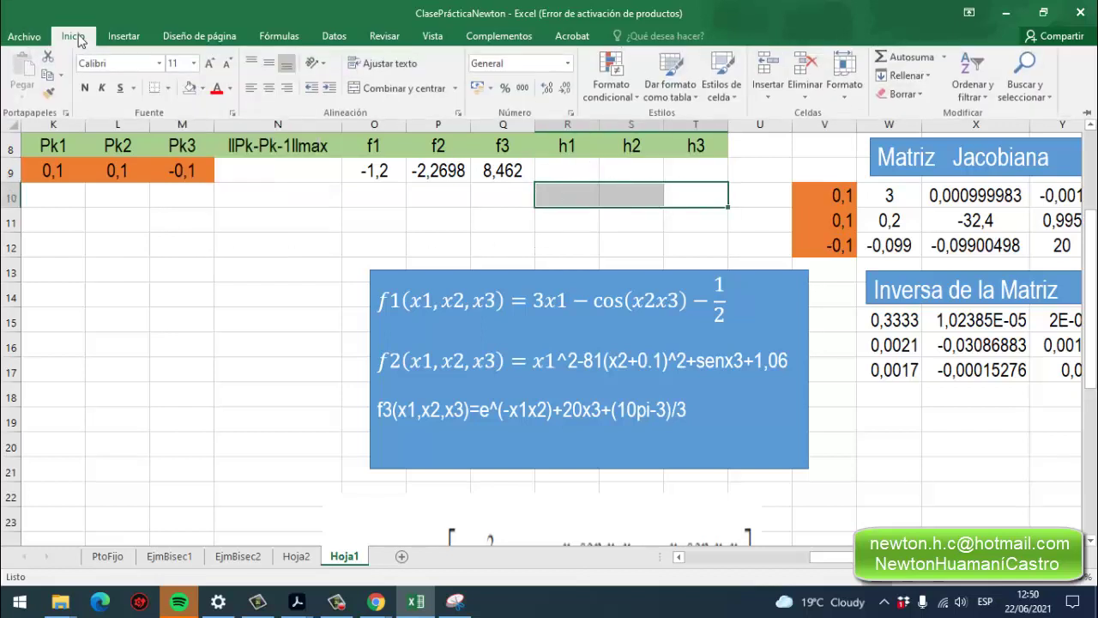
{"action": "left_click", "coordinate": [203, 88]}
{"action": "left_click", "coordinate": [229, 214]}
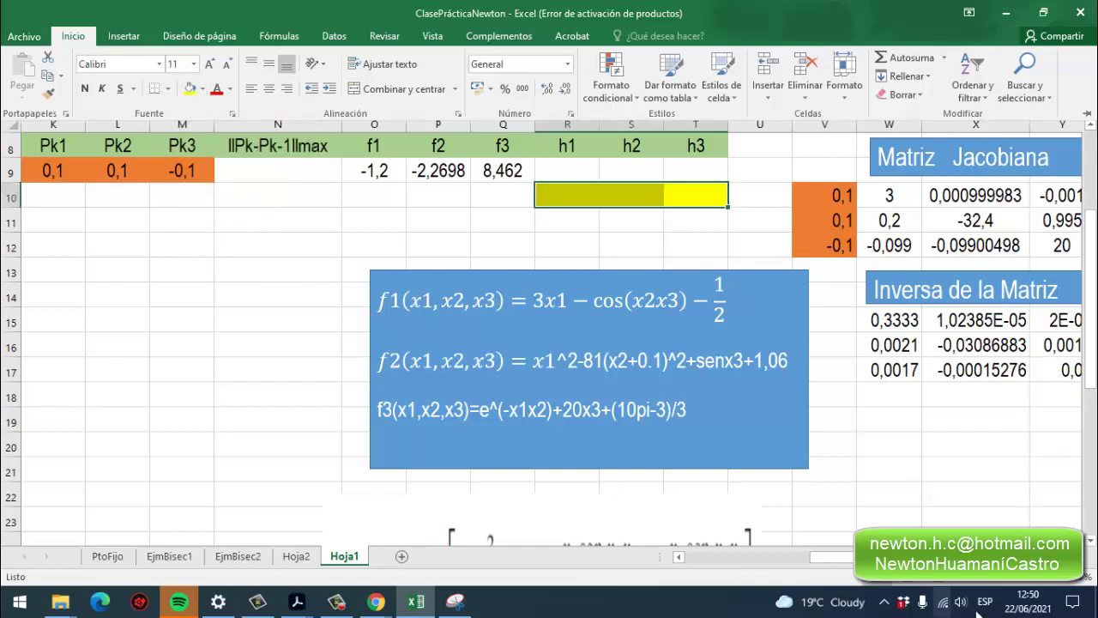
Copy the results in AB15:AB17 and paste them into R10:T10 as transposed values only.
{"action": "left_click_drag", "start_coordinate": [852, 556], "coordinate": [868, 555]}
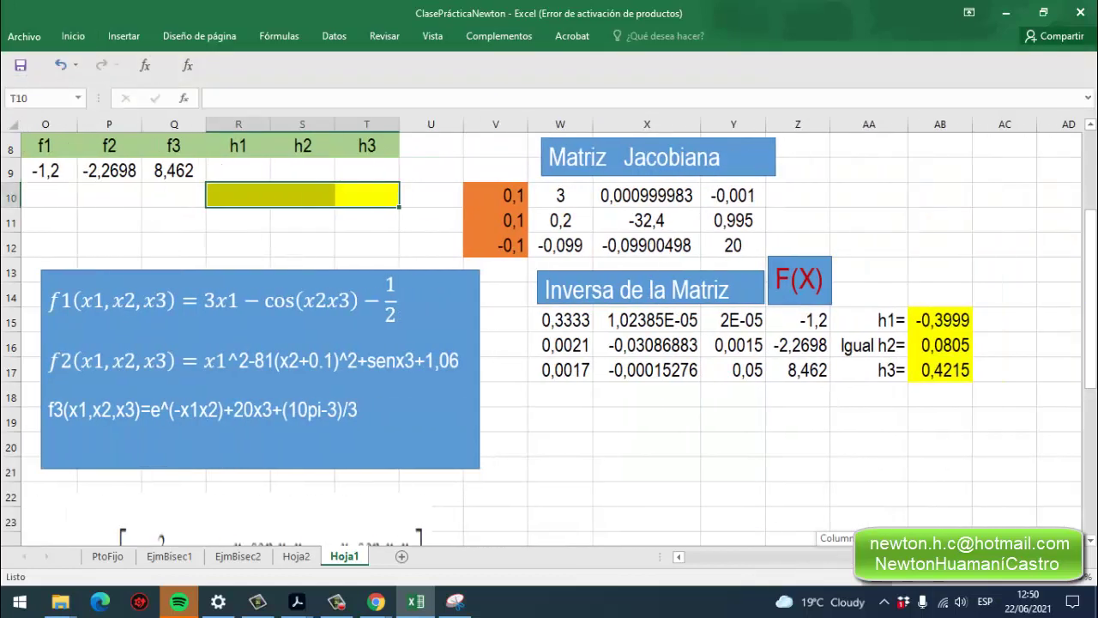
{"action": "left_click_drag", "start_coordinate": [930, 324], "coordinate": [947, 371]}
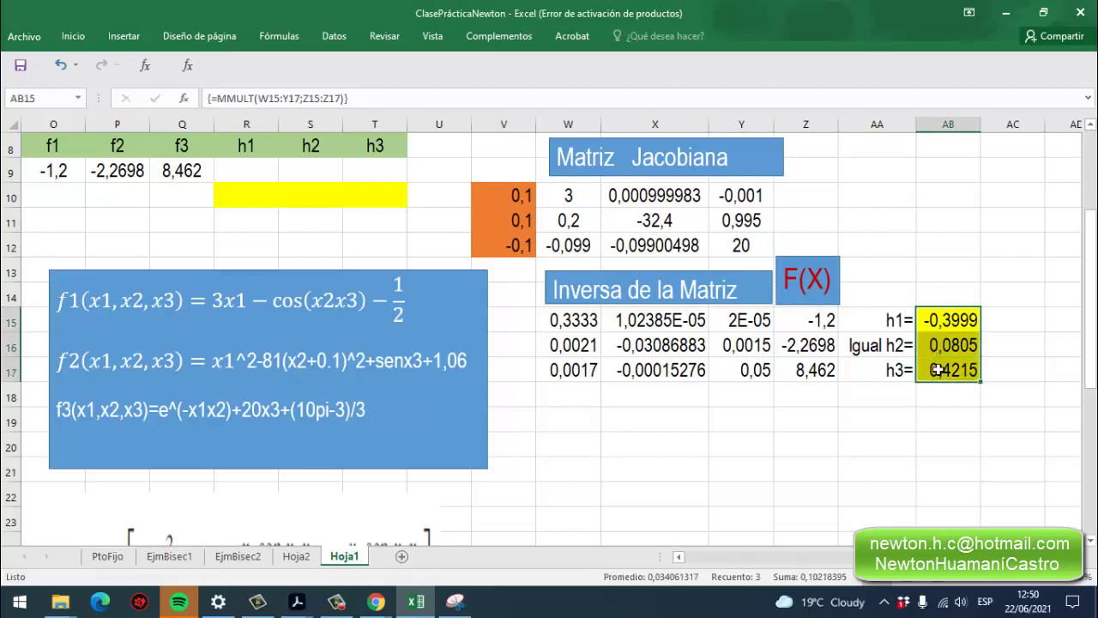
{"action": "right_click", "coordinate": [943, 330]}
{"action": "left_click", "coordinate": [841, 269]}
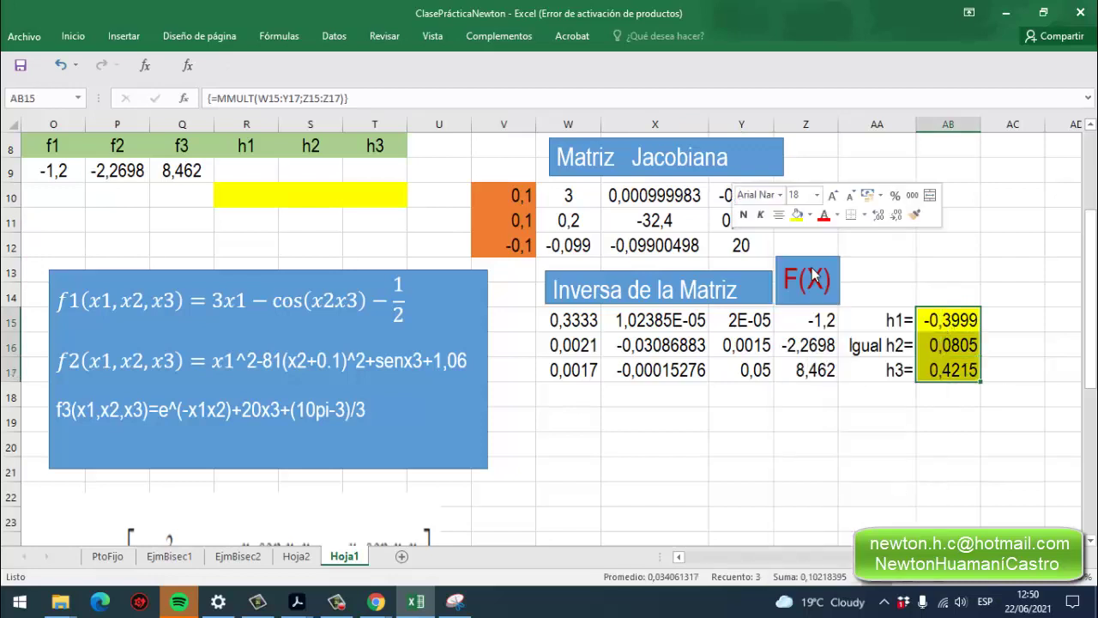
{"action": "left_click", "coordinate": [225, 193]}
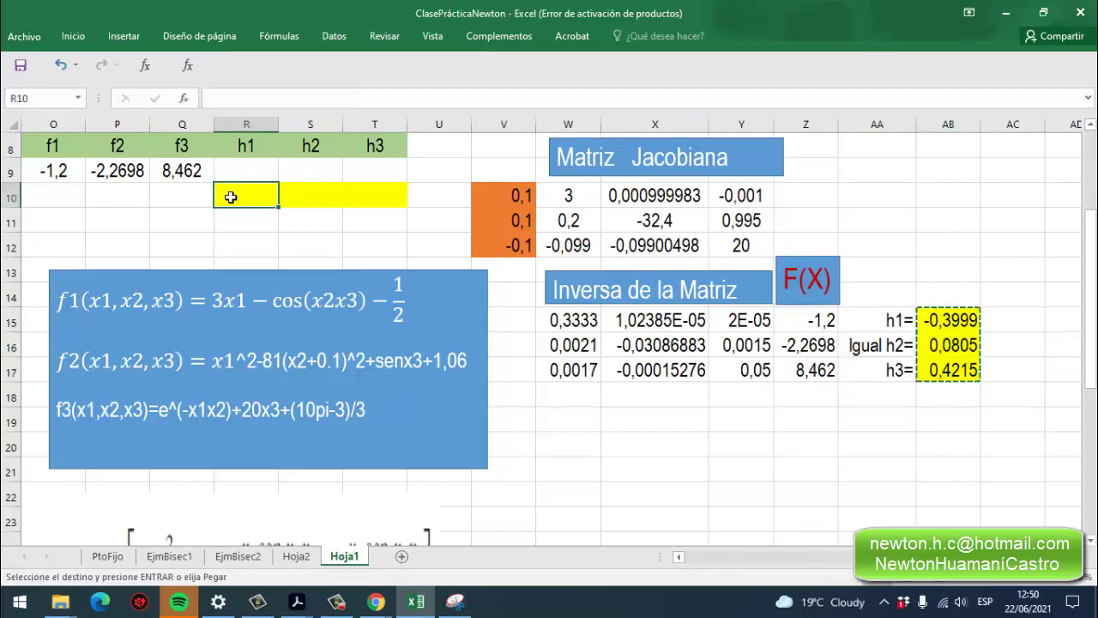
{"action": "right_click", "coordinate": [226, 193]}
{"action": "left_click", "coordinate": [287, 282]}
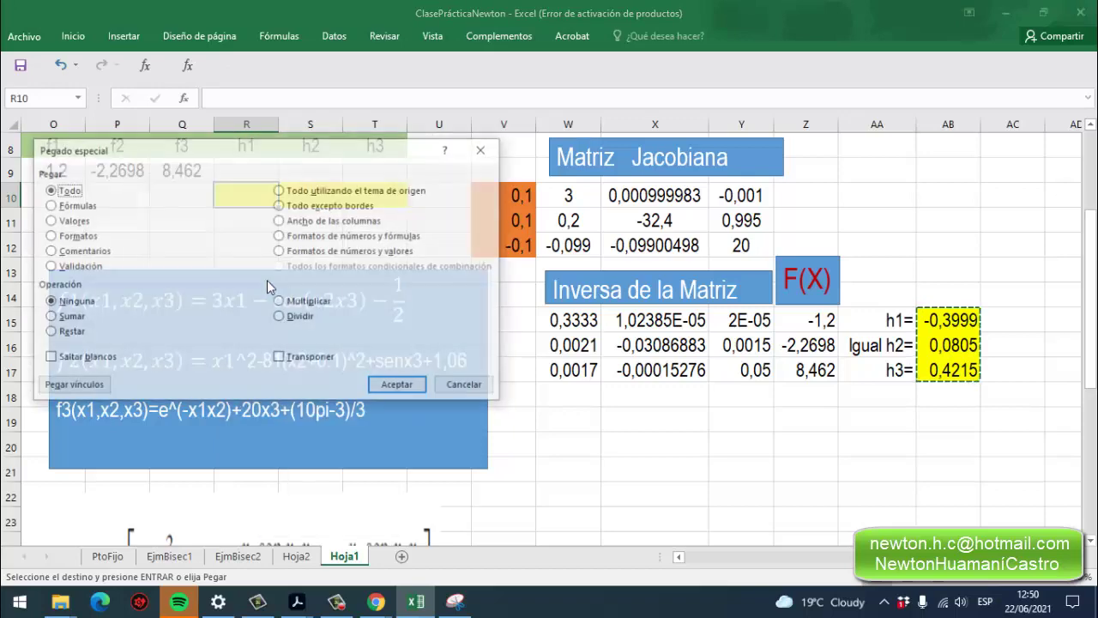
{"action": "left_click", "coordinate": [49, 221]}
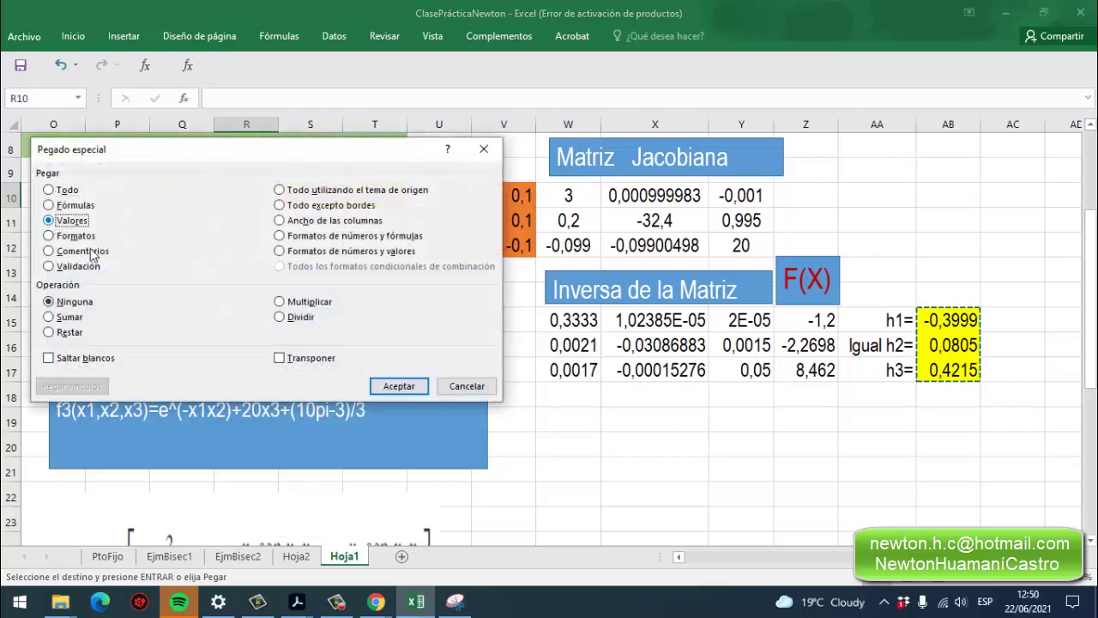
{"action": "left_click", "coordinate": [280, 357]}
{"action": "left_click", "coordinate": [397, 386]}
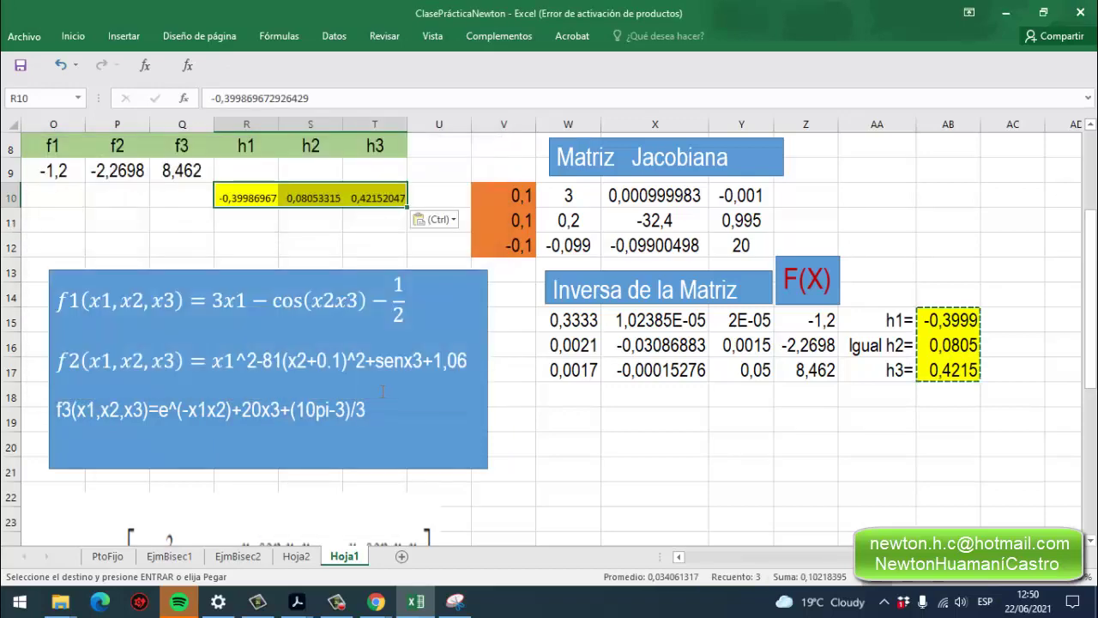
Format the pasted values in R10:T10 as Arial Narrow, size 18.
{"action": "left_click", "coordinate": [74, 36]}
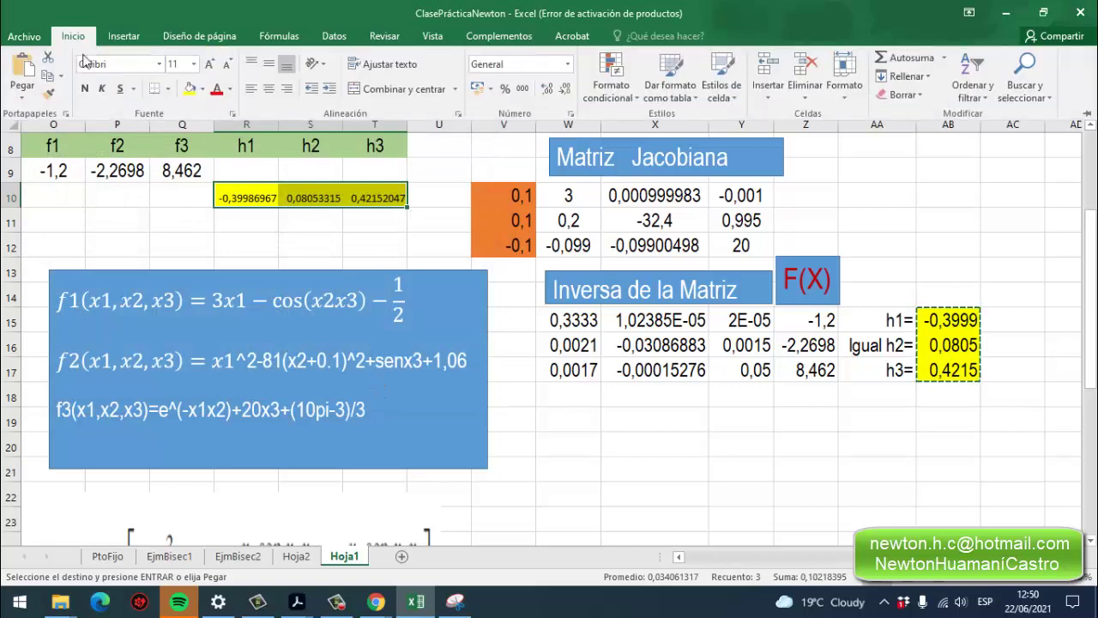
{"action": "left_click", "coordinate": [159, 64]}
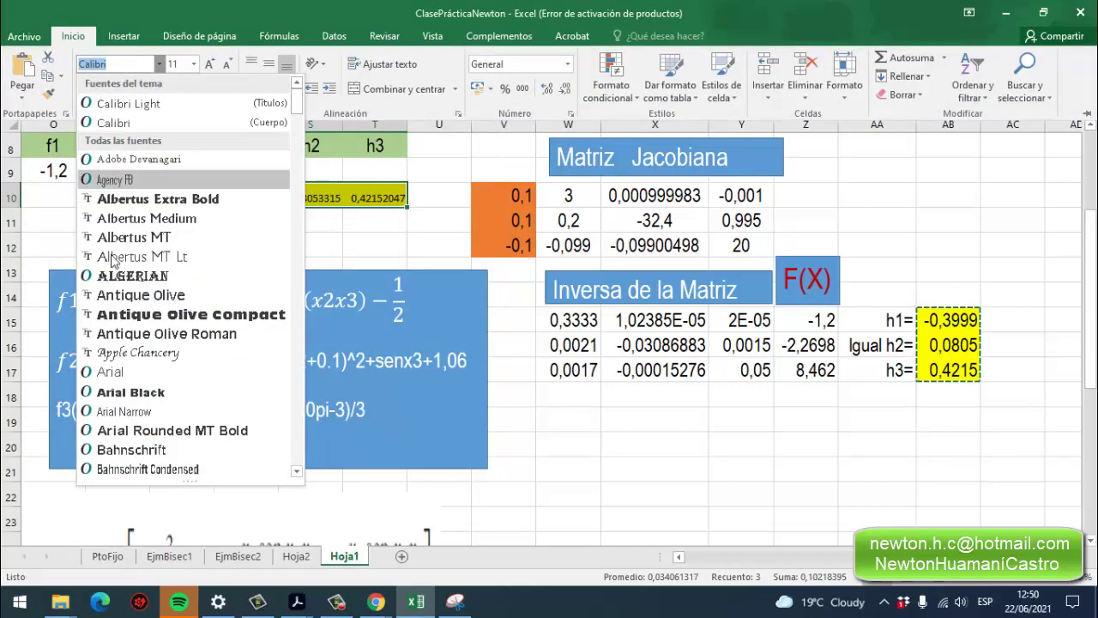
{"action": "key", "text": "Escape"}
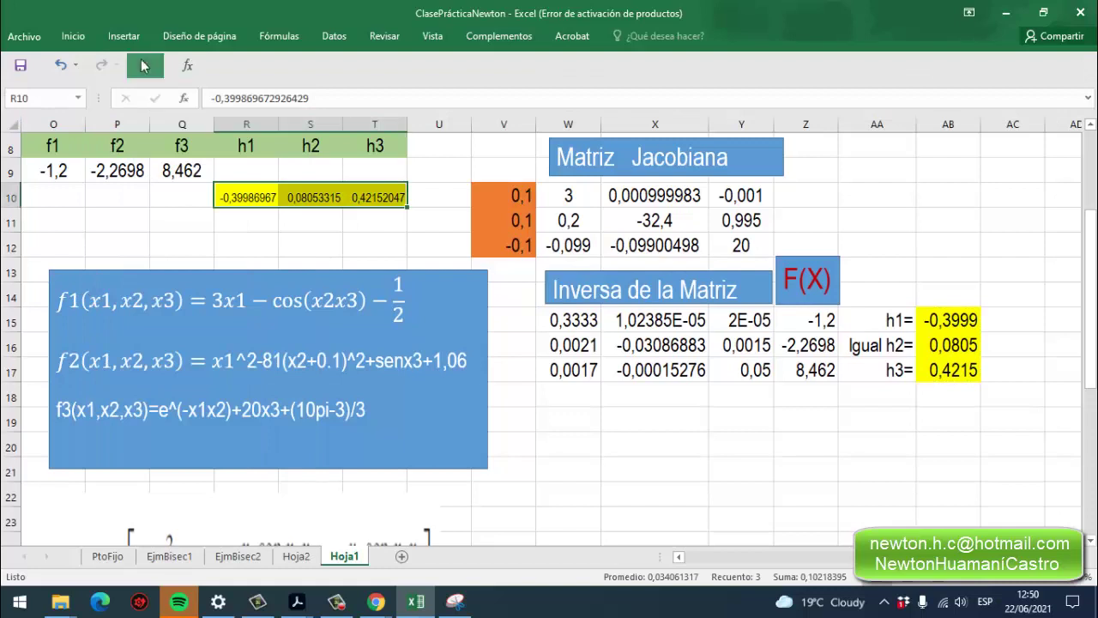
{"action": "left_click", "coordinate": [74, 36]}
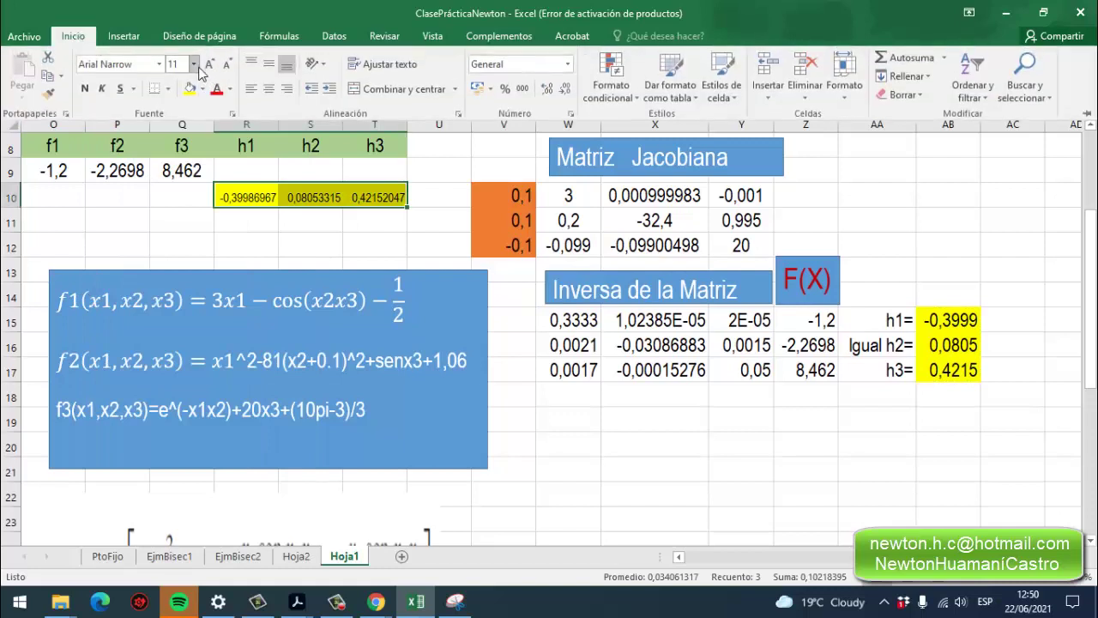
{"action": "left_click", "coordinate": [193, 64]}
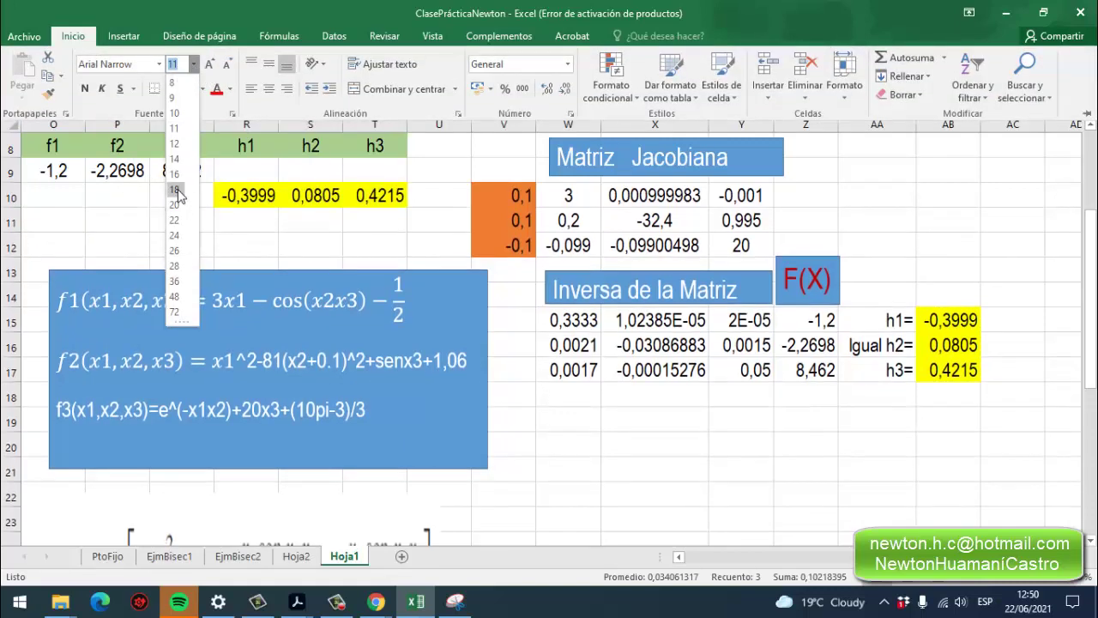
{"action": "key", "text": "Escape"}
{"action": "left_click", "coordinate": [287, 228]}
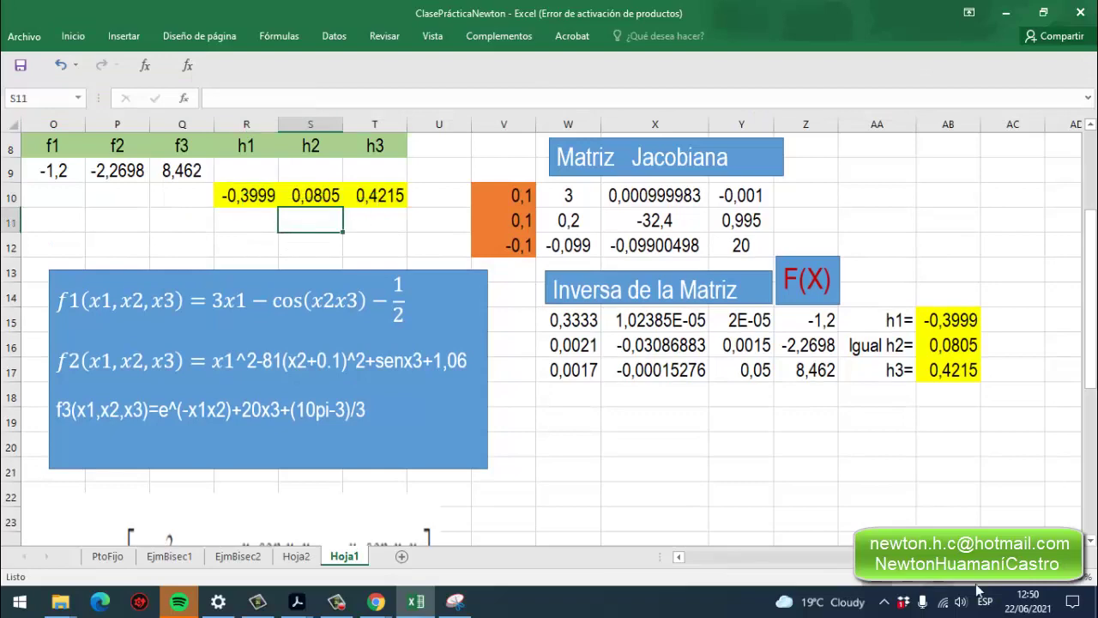
Compute Pk1 for the k=2 row by entering =K9-R10 in K10, checking the handwritten Newton iteration formula in the snip first.
{"action": "scroll", "coordinate": [549, 335], "scroll_direction": "left", "scroll_amount": 3}
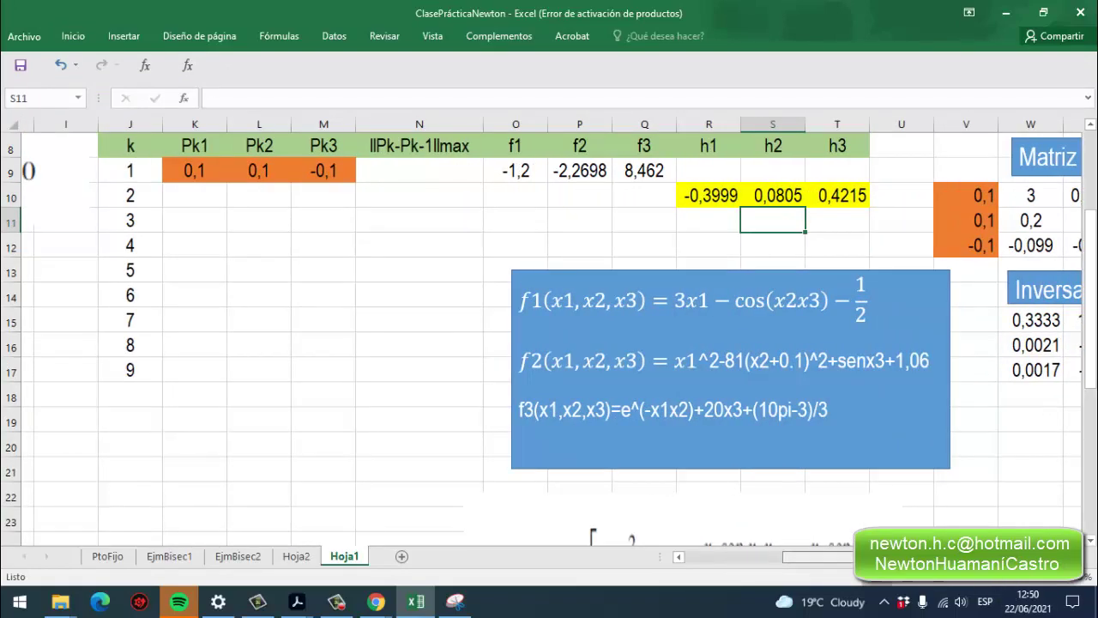
{"action": "scroll", "coordinate": [482, 361], "scroll_direction": "right", "scroll_amount": 1}
{"action": "double_click", "coordinate": [178, 199]}
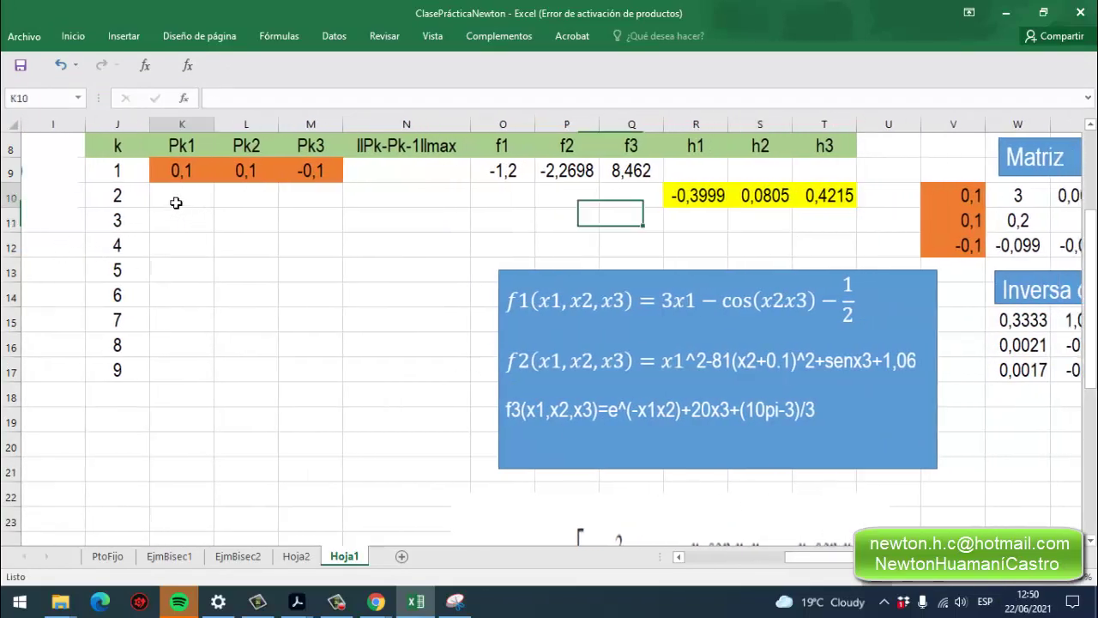
{"action": "left_click", "coordinate": [455, 602]}
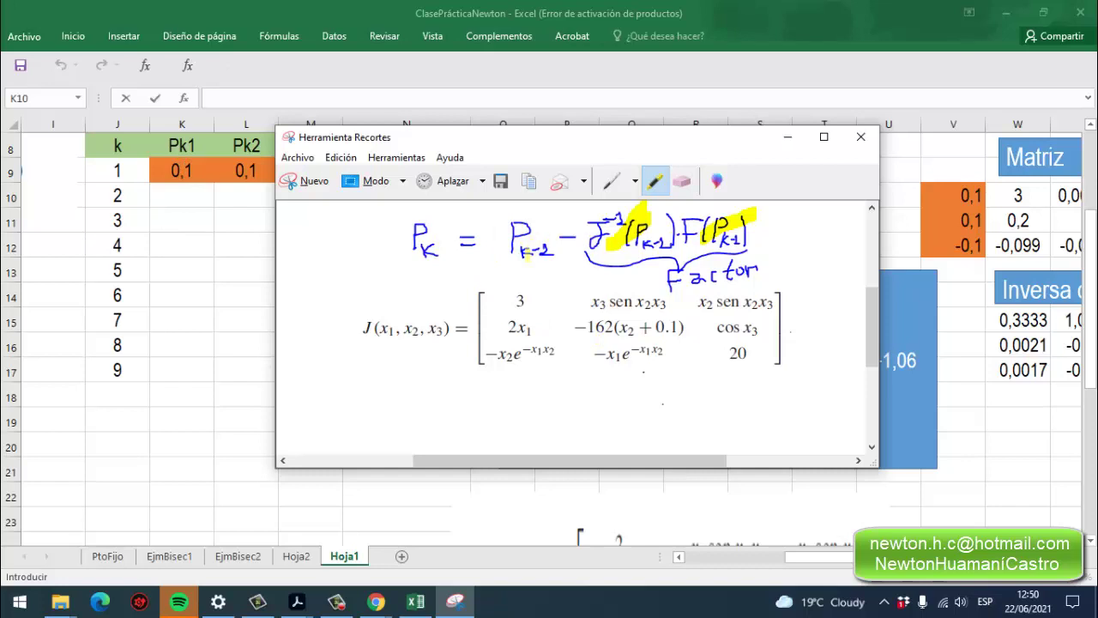
{"action": "left_click", "coordinate": [787, 137]}
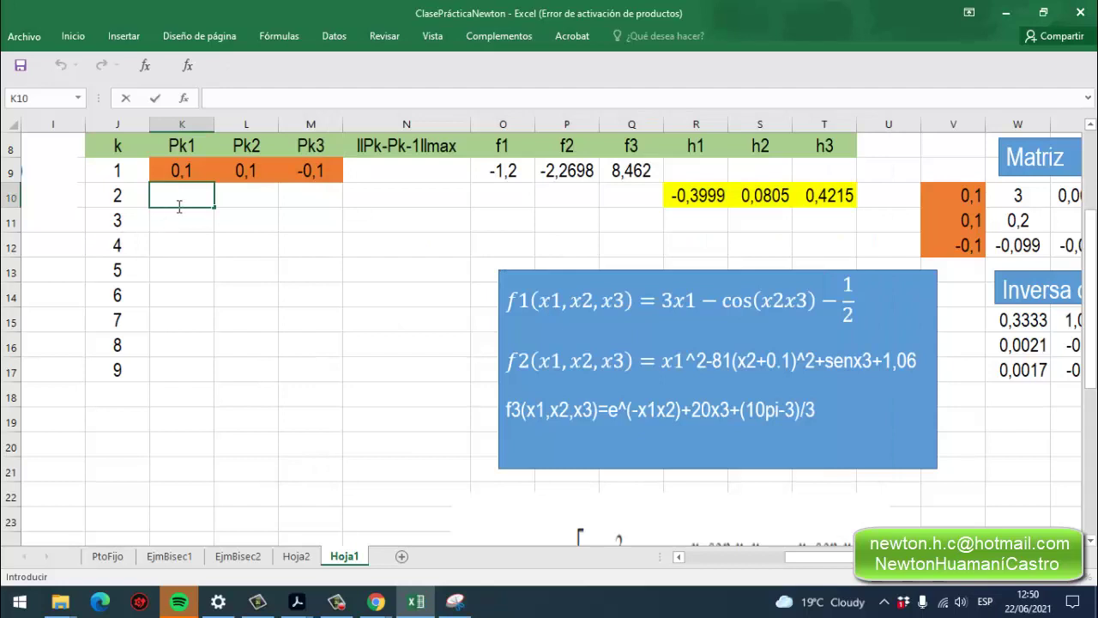
{"action": "type", "text": "="}
{"action": "left_click", "coordinate": [183, 169]}
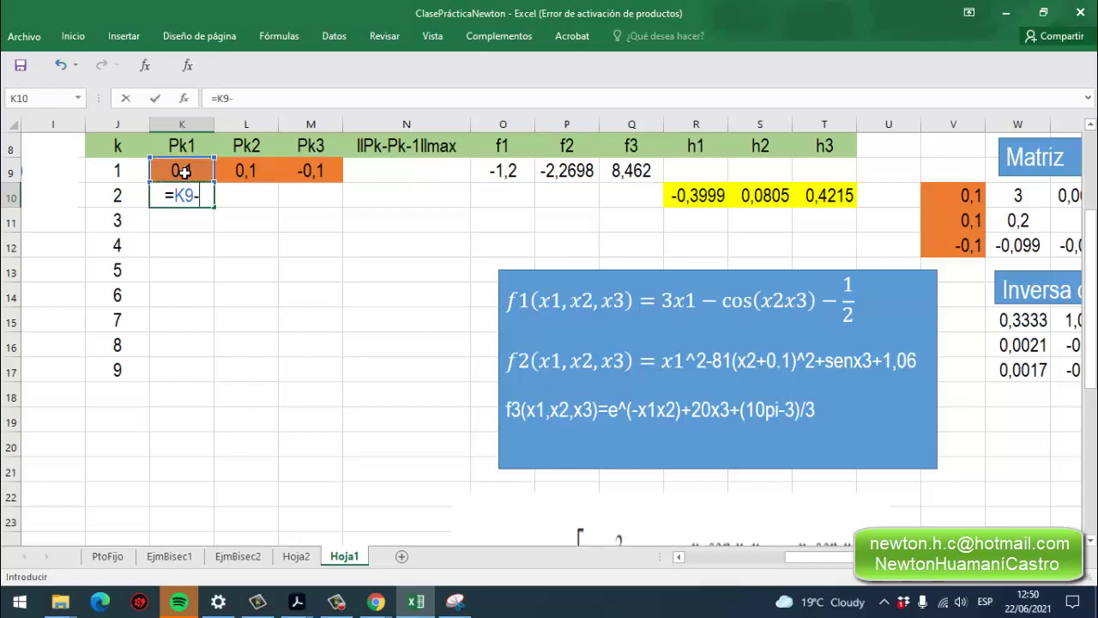
{"action": "type", "text": "-"}
{"action": "left_click", "coordinate": [693, 199]}
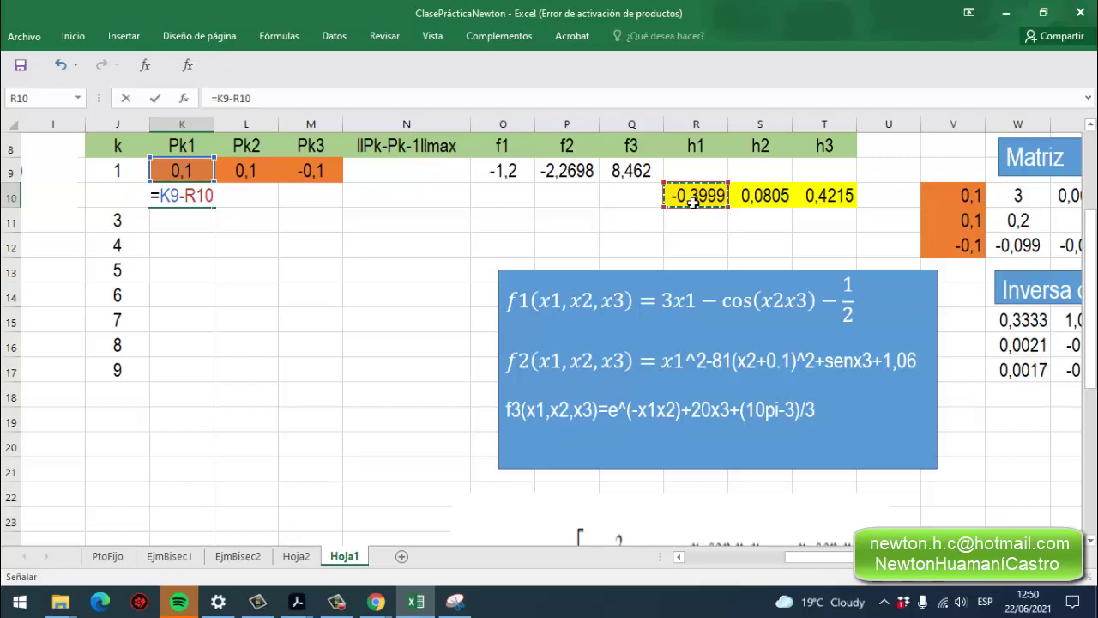
{"action": "key", "text": "Return"}
Compute Pk2 for the k=2 row by entering =L9-S10 in L10.
{"action": "left_click", "coordinate": [247, 197]}
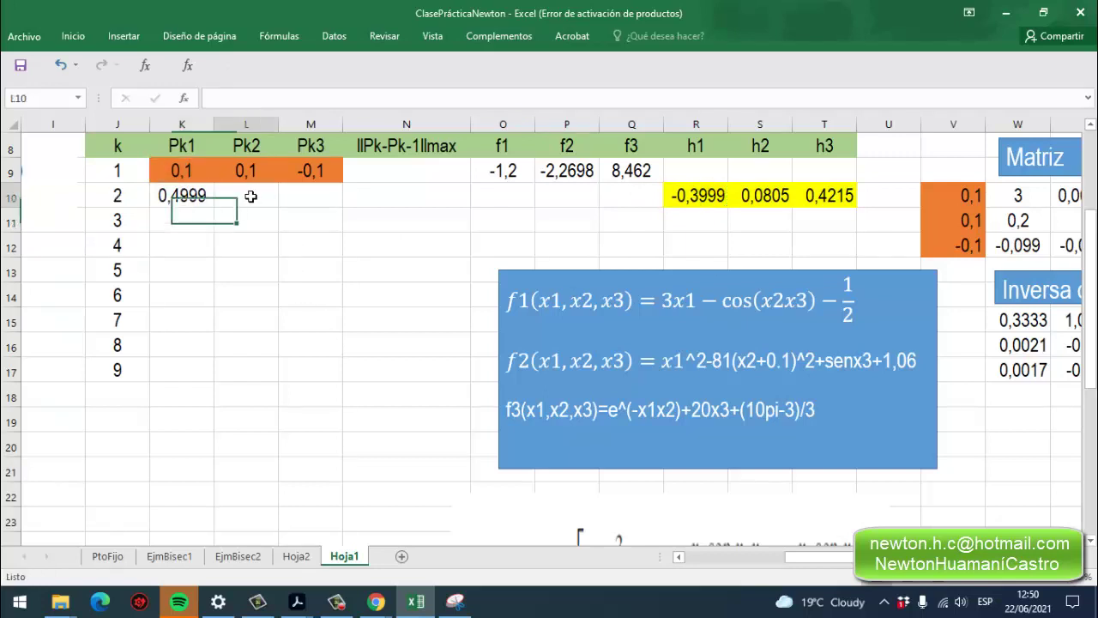
{"action": "double_click", "coordinate": [252, 198]}
{"action": "type", "text": "="}
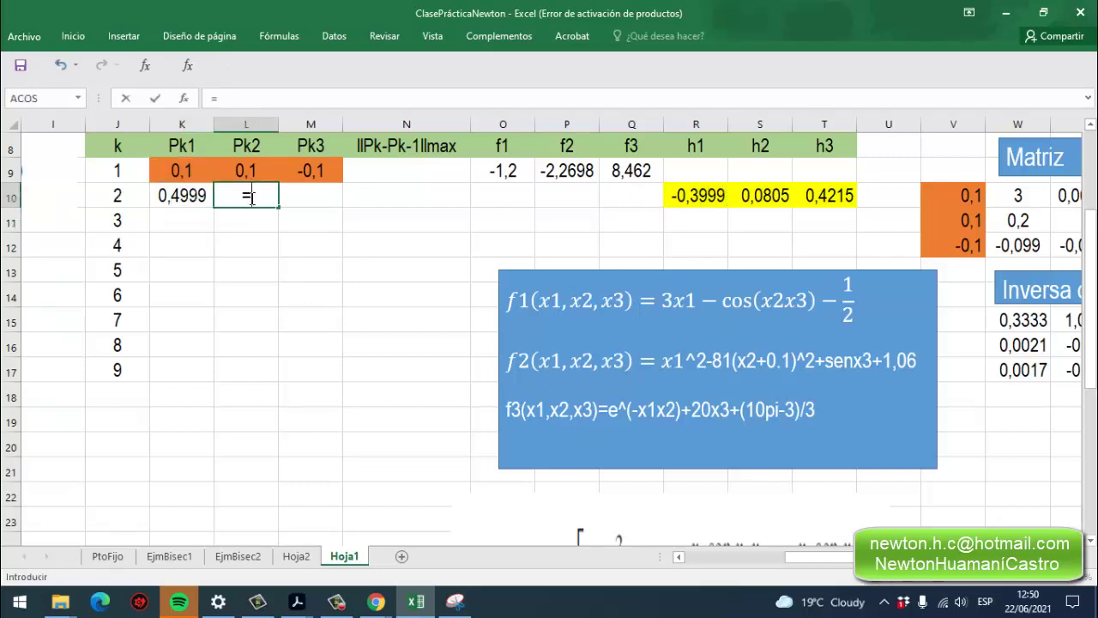
{"action": "left_click", "coordinate": [250, 172]}
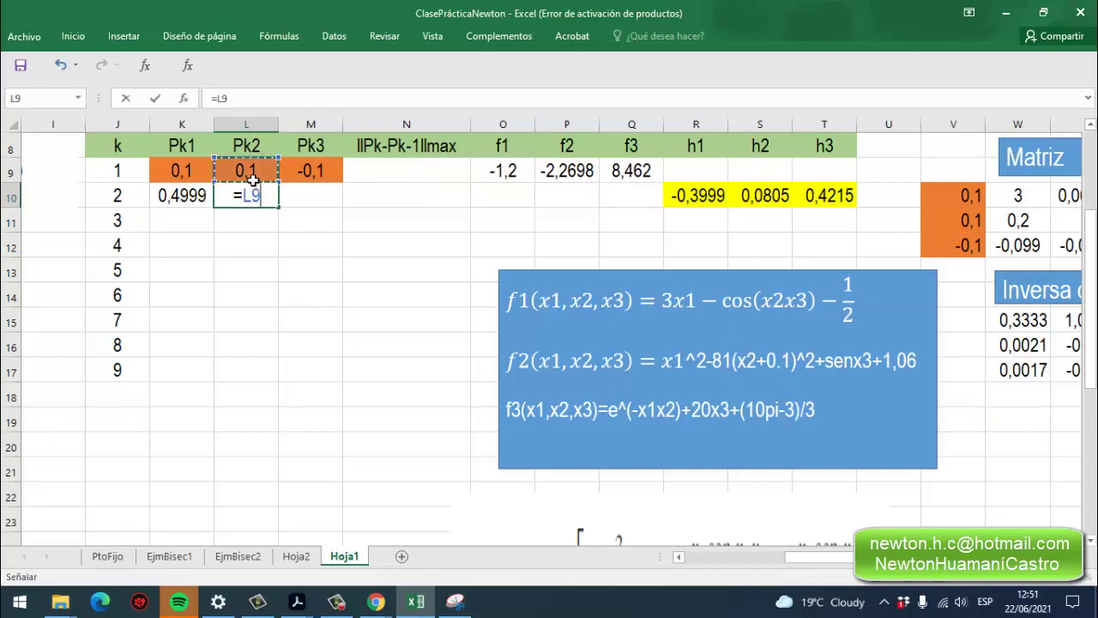
{"action": "left_click", "coordinate": [755, 200]}
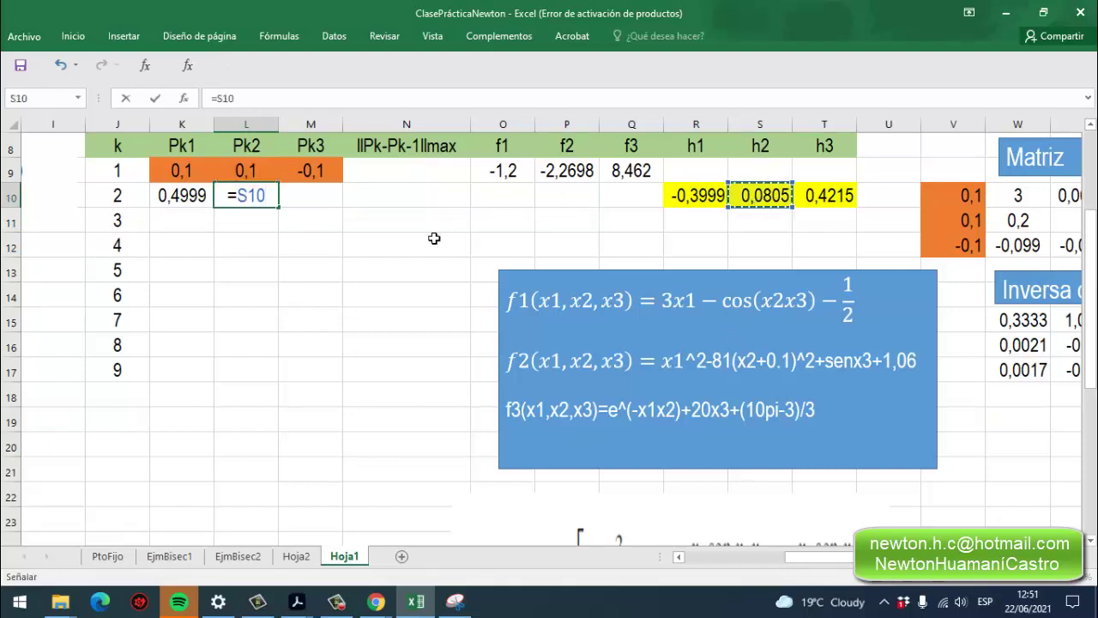
{"action": "key", "text": "BackSpace"}
{"action": "key", "text": "BackSpace"}
{"action": "key", "text": "BackSpace"}
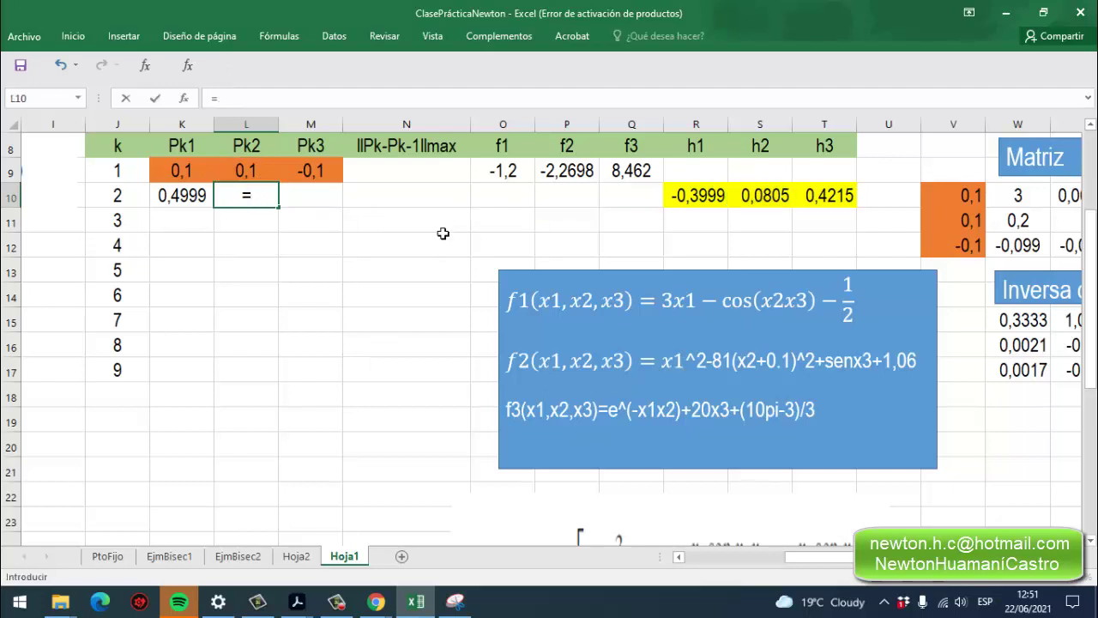
{"action": "left_click", "coordinate": [253, 172]}
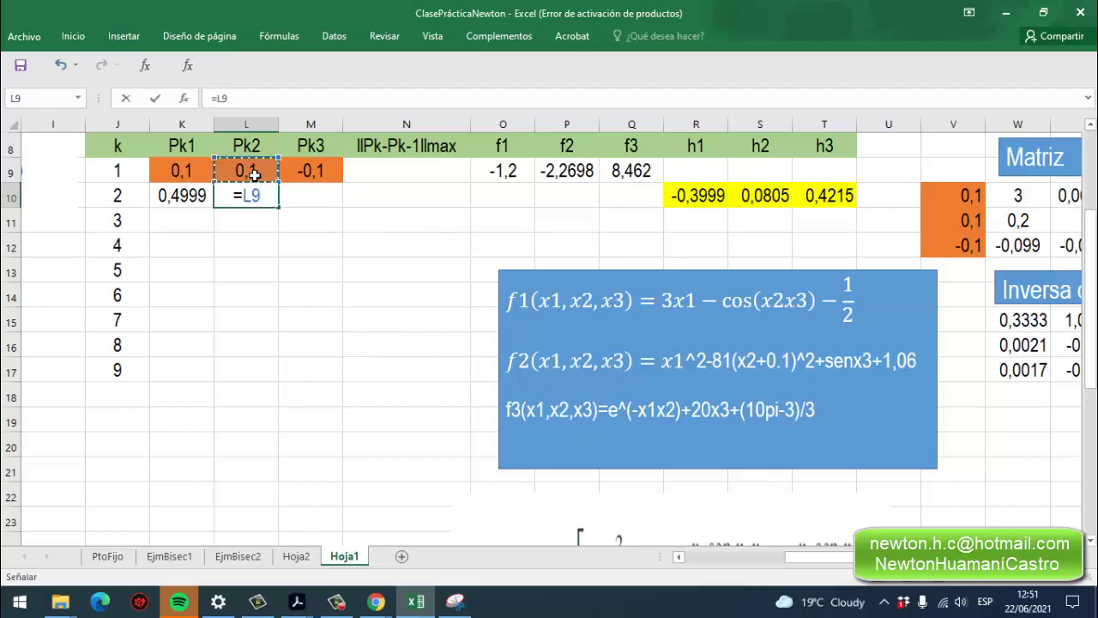
{"action": "type", "text": "-"}
{"action": "left_click", "coordinate": [763, 199]}
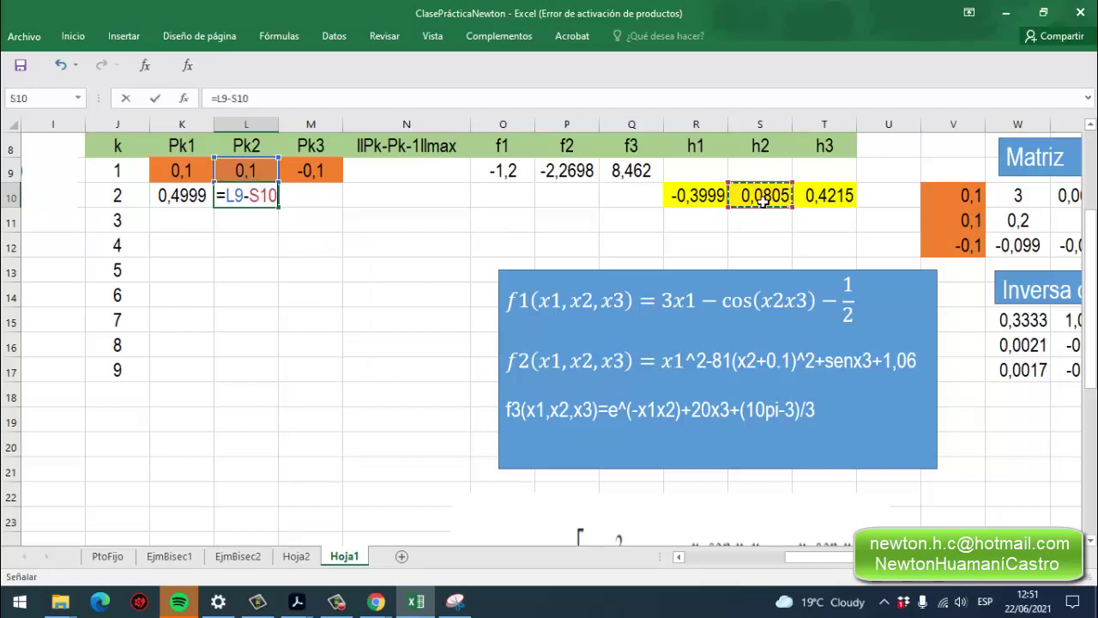
{"action": "key", "text": "Return"}
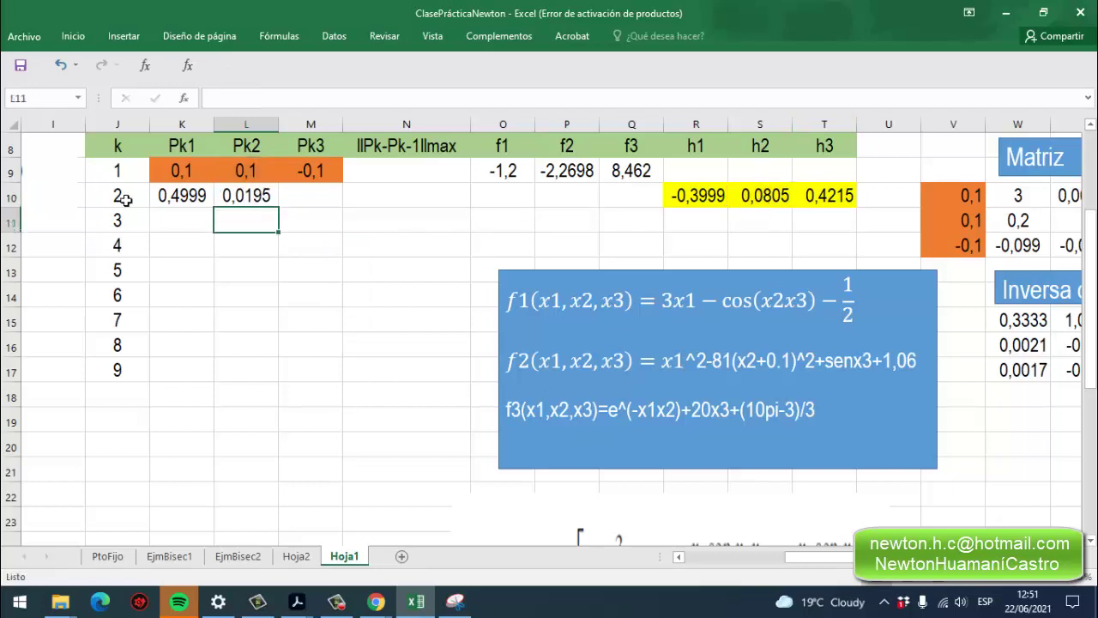
Compute Pk3 for the k=2 row by entering =M9-T10 in M10.
{"action": "left_click", "coordinate": [295, 201]}
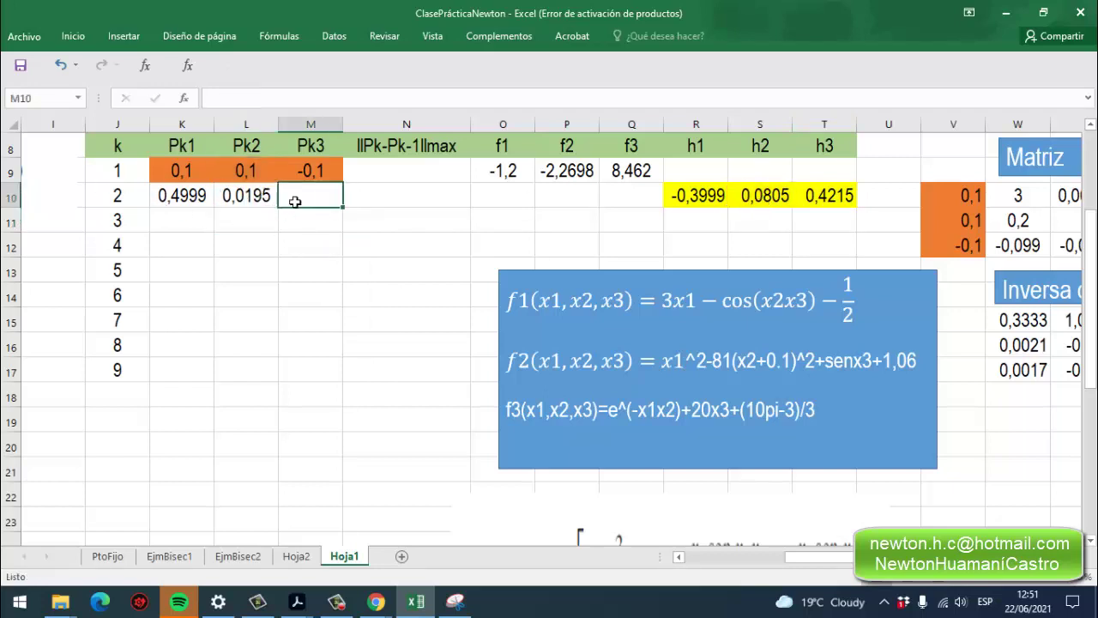
{"action": "type", "text": "="}
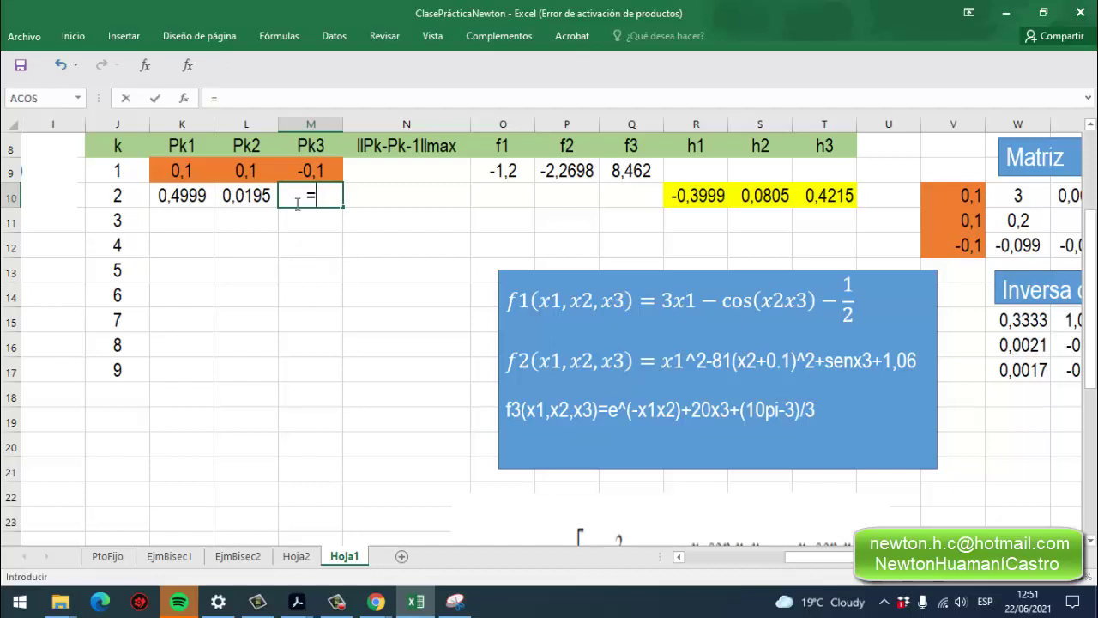
{"action": "left_click", "coordinate": [296, 172]}
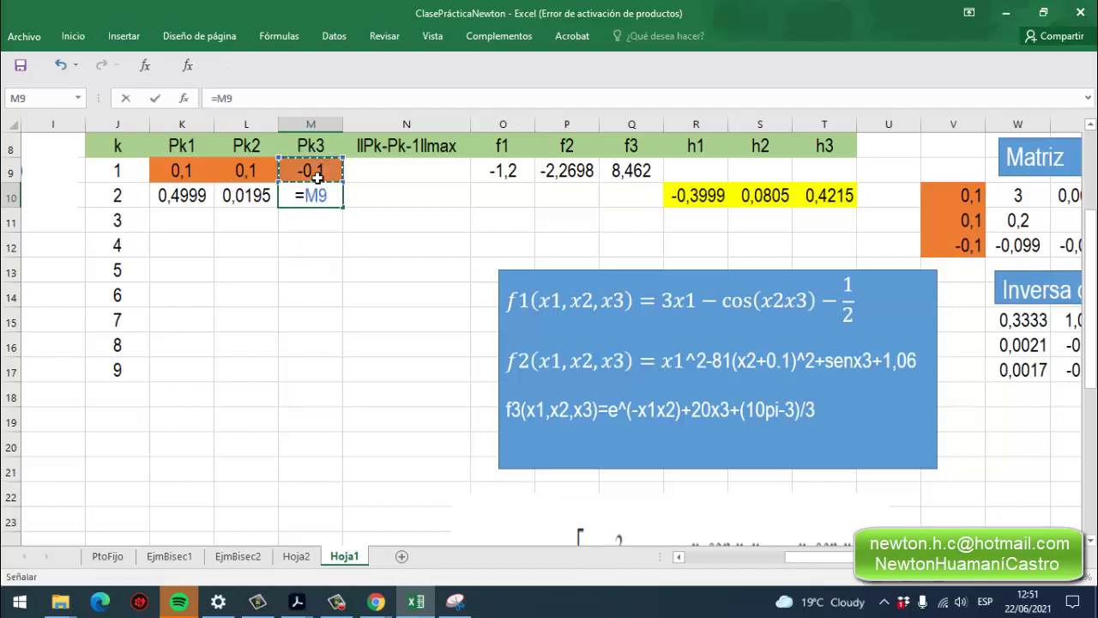
{"action": "type", "text": "-"}
{"action": "left_click", "coordinate": [811, 199]}
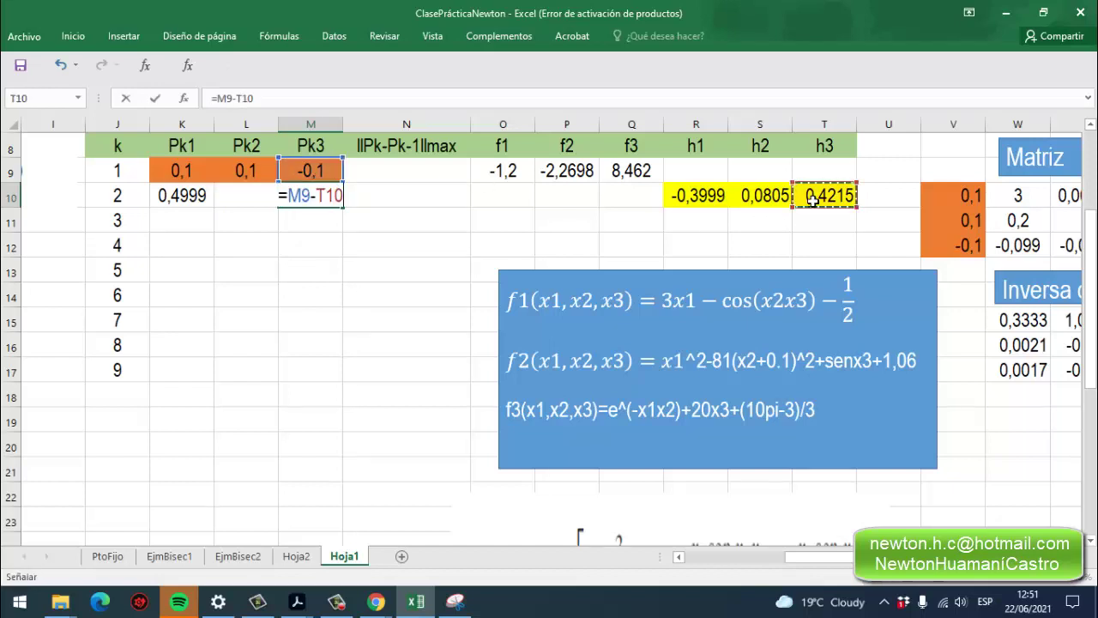
{"action": "key", "text": "Return"}
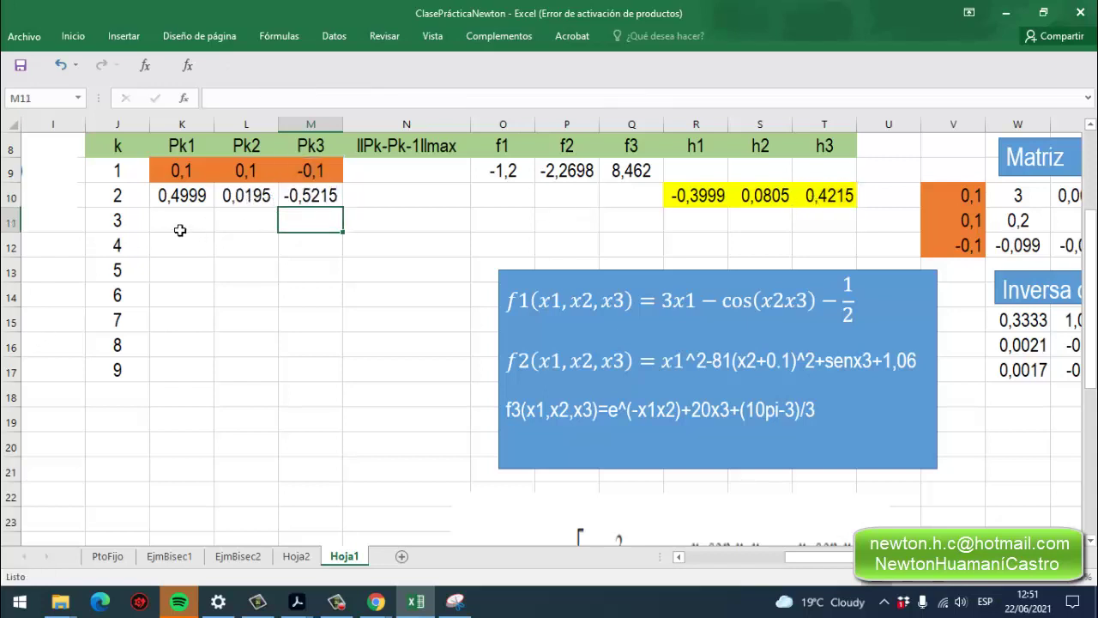
Start a MAX formula in N10, the k=2 max-norm cell, with ABS(K10-K9) as its first argument.
{"action": "left_click", "coordinate": [309, 196]}
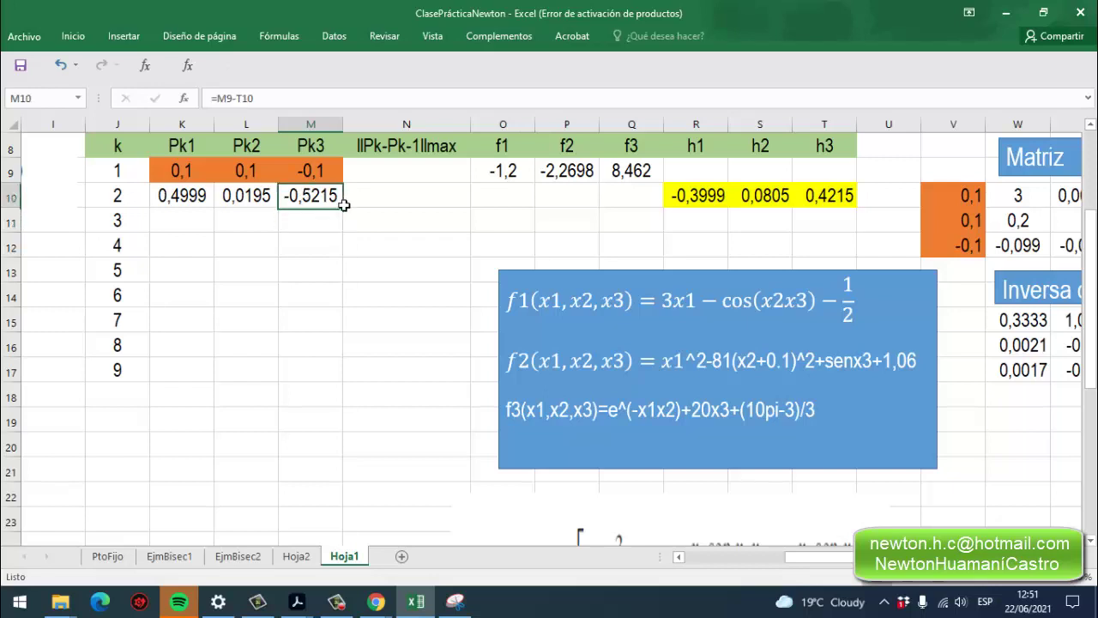
{"action": "left_click", "coordinate": [374, 197]}
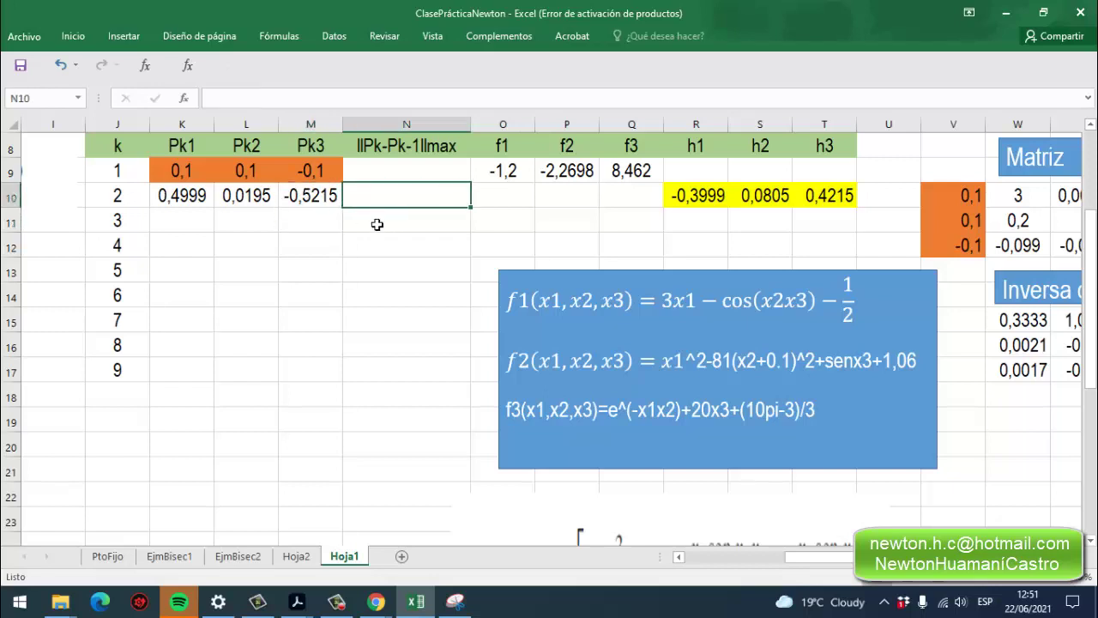
{"action": "double_click", "coordinate": [371, 200]}
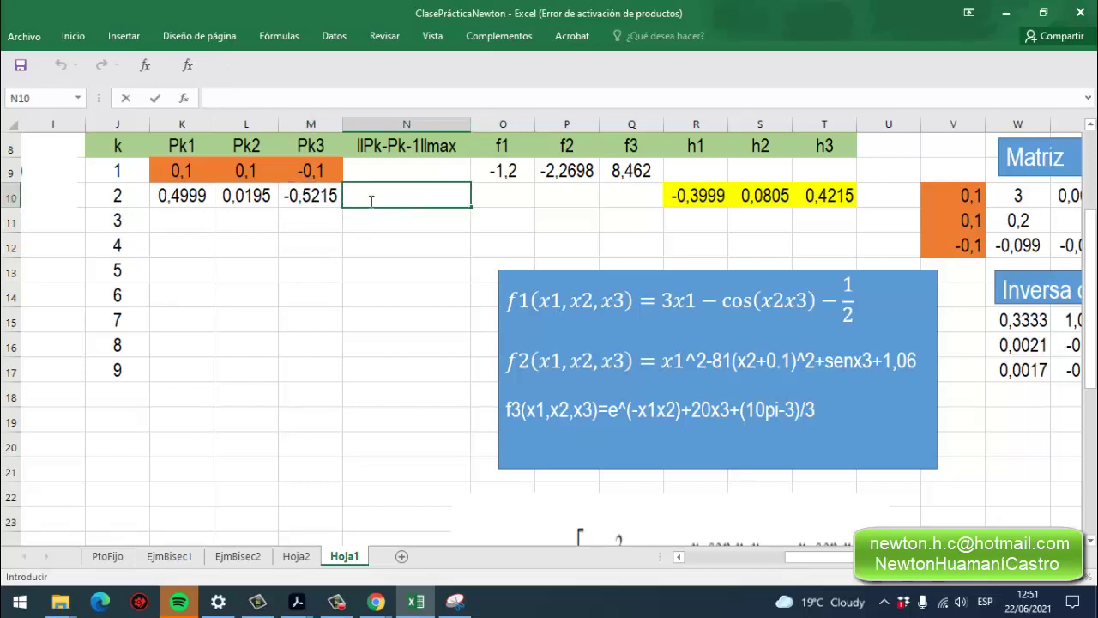
{"action": "type", "text": "=max"}
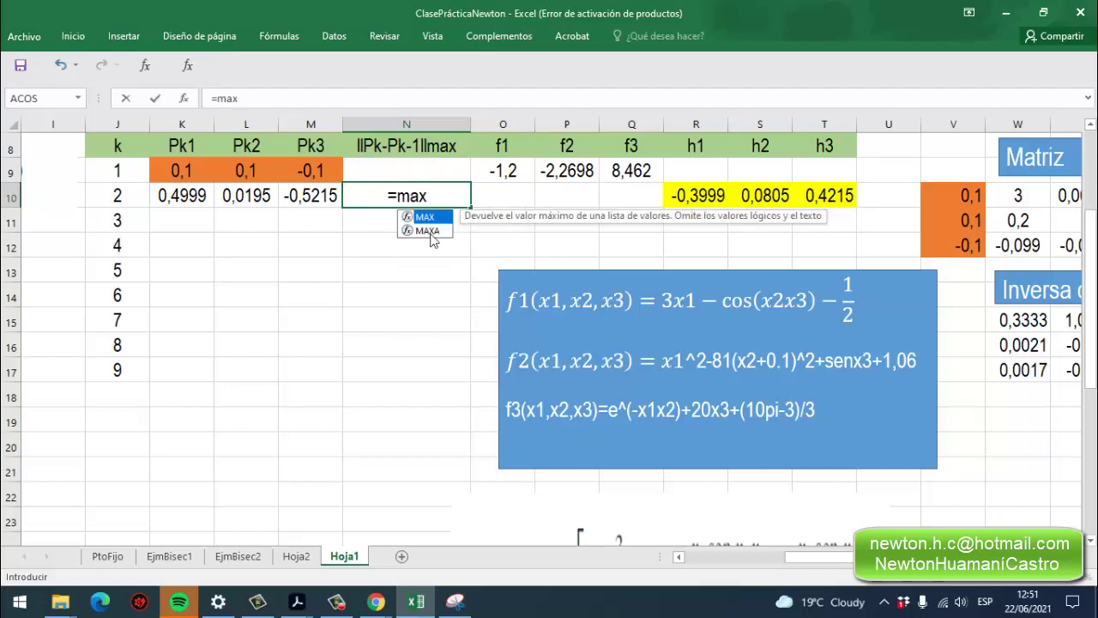
{"action": "double_click", "coordinate": [424, 217]}
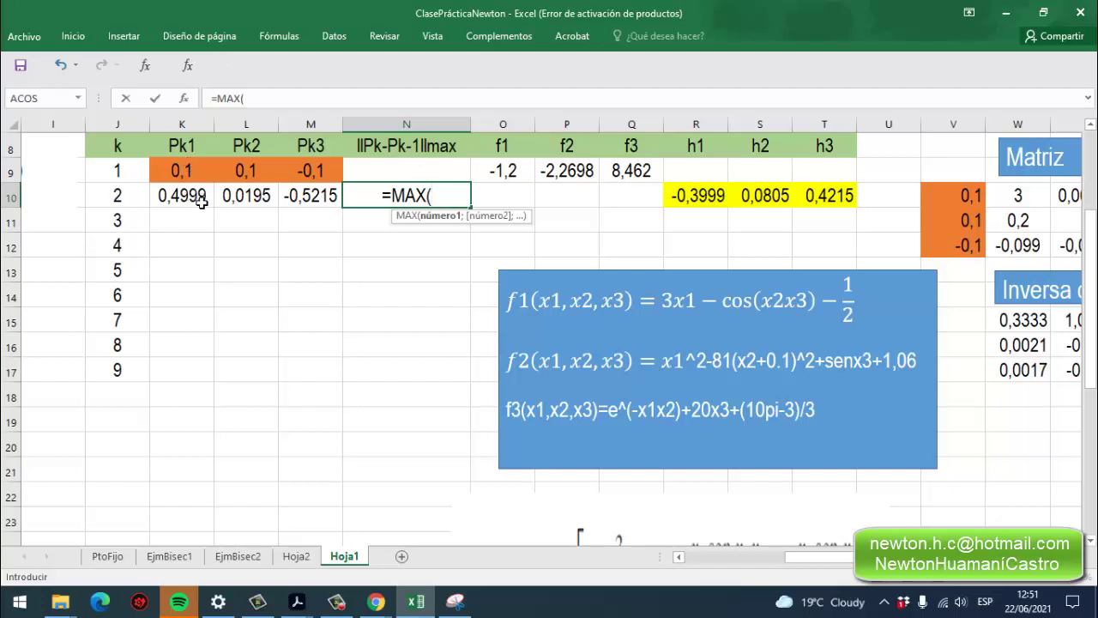
{"action": "type", "text": "abs"}
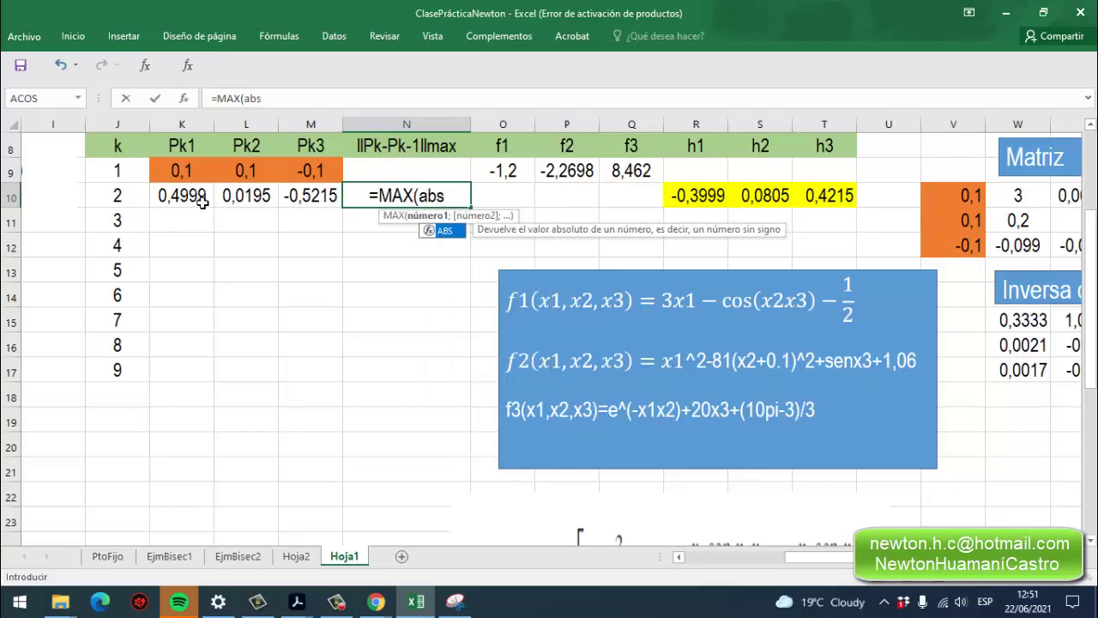
{"action": "double_click", "coordinate": [452, 229]}
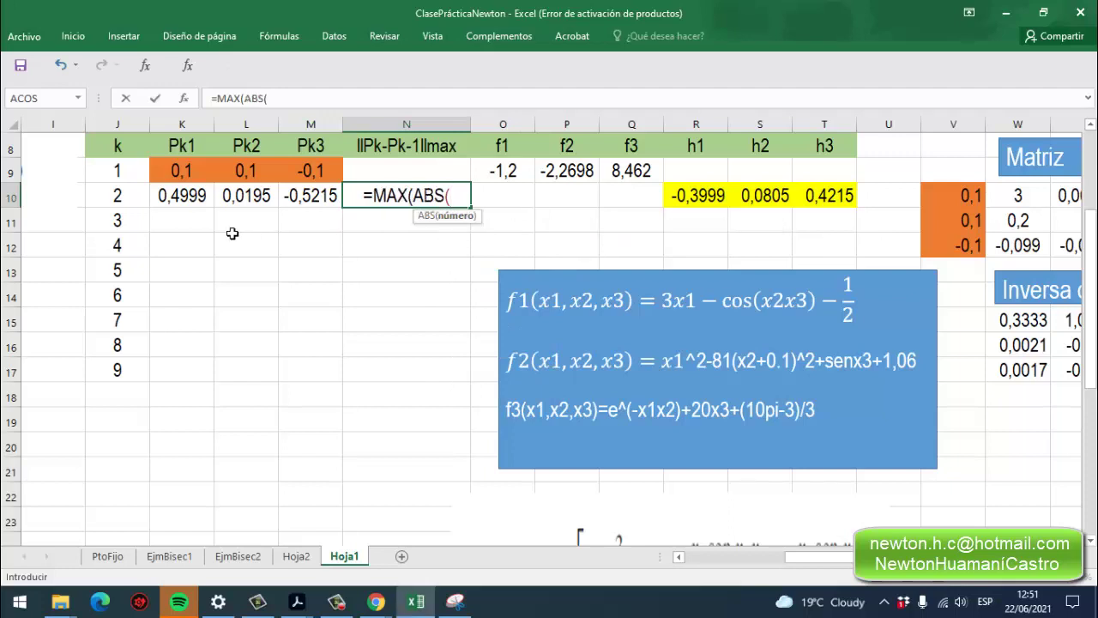
{"action": "left_click", "coordinate": [185, 203]}
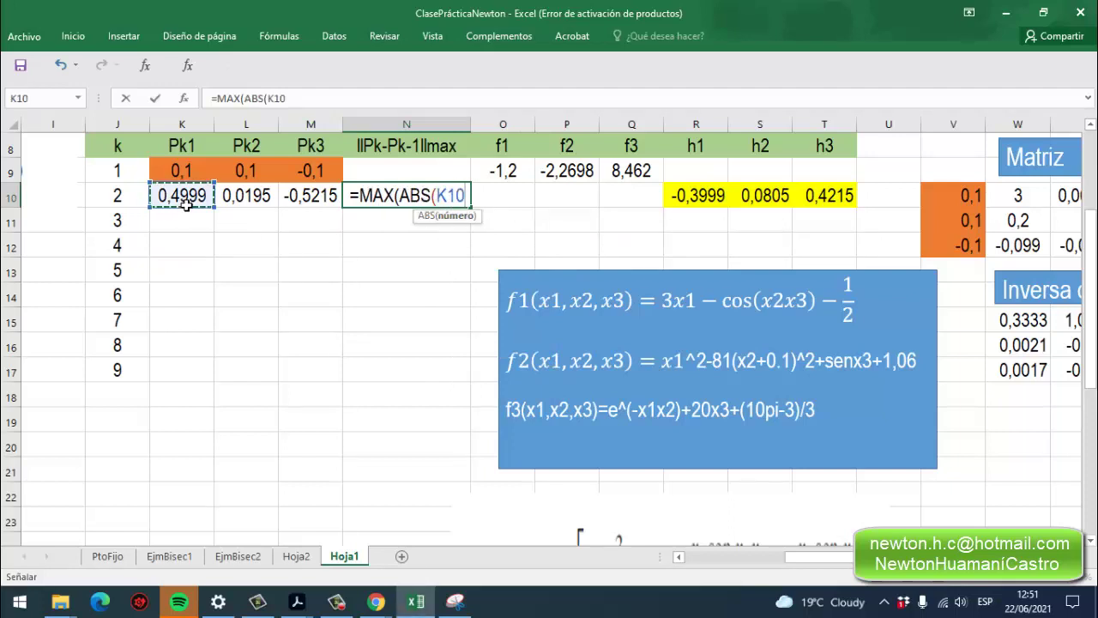
{"action": "type", "text": "-"}
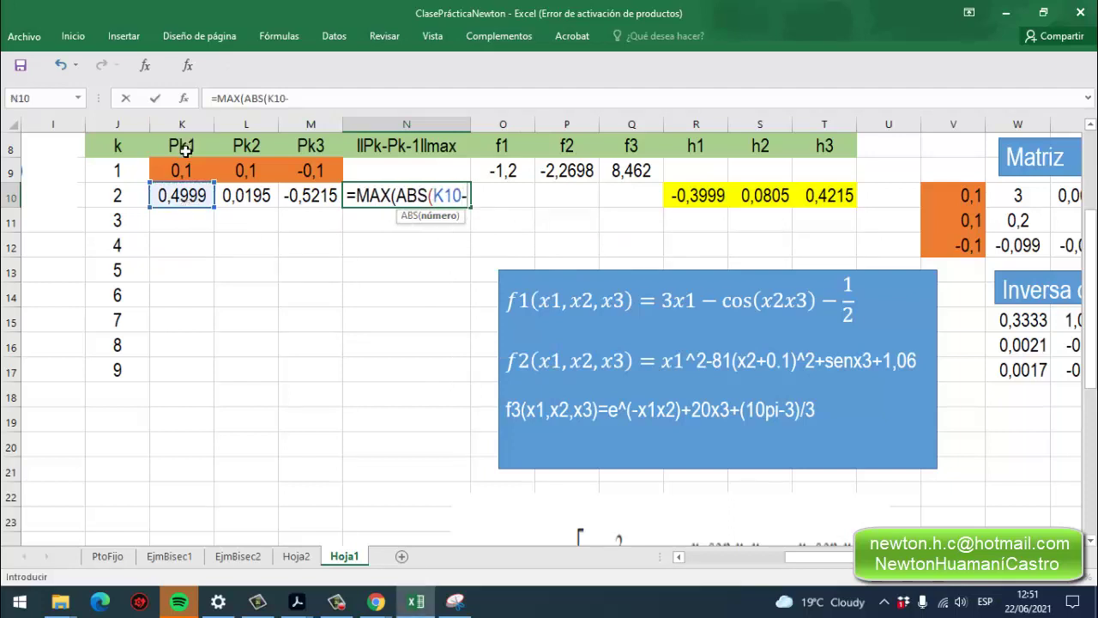
{"action": "left_click", "coordinate": [186, 176]}
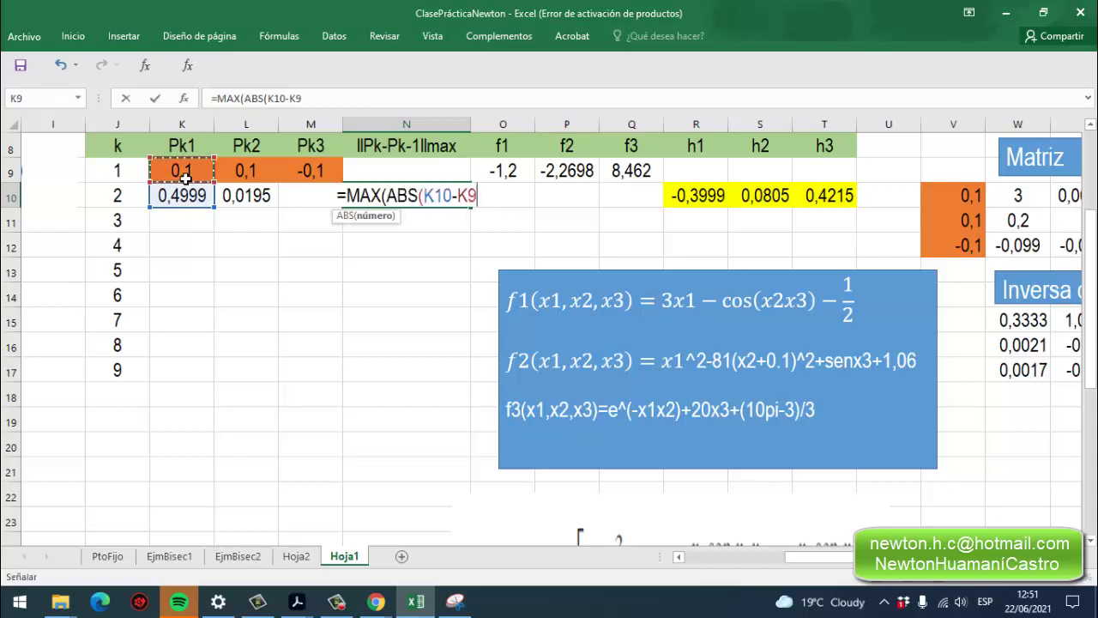
{"action": "type", "text": ");"}
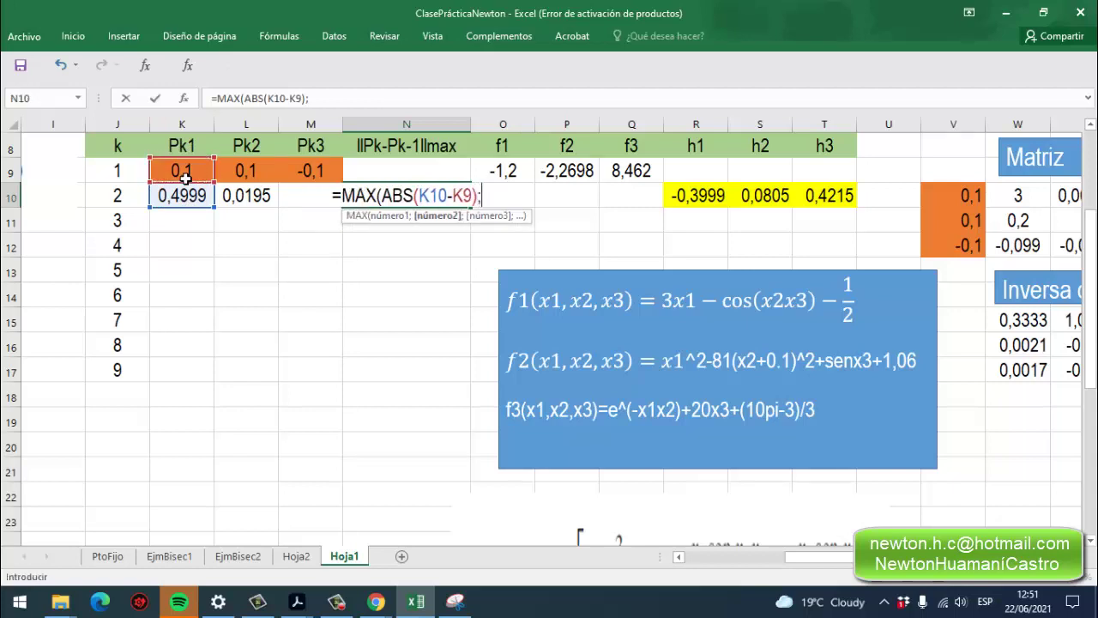
Add ABS(L10-L9) as the second argument of the MAX formula in N10, followed by a semicolon.
{"action": "type", "text": "abs"}
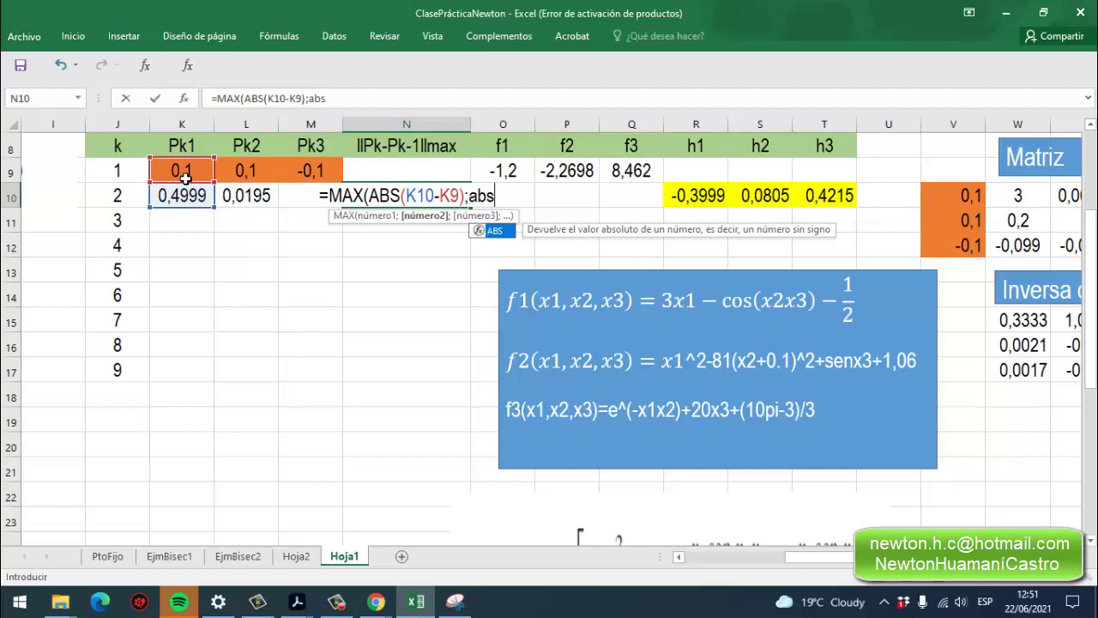
{"action": "double_click", "coordinate": [495, 231]}
{"action": "left_click", "coordinate": [262, 198]}
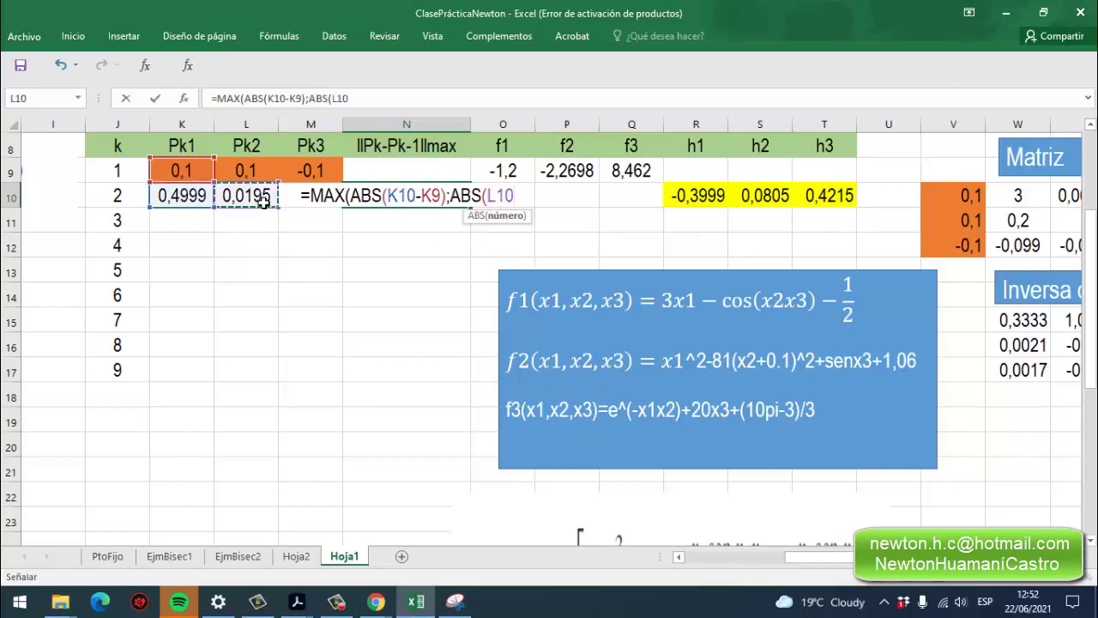
{"action": "type", "text": "-"}
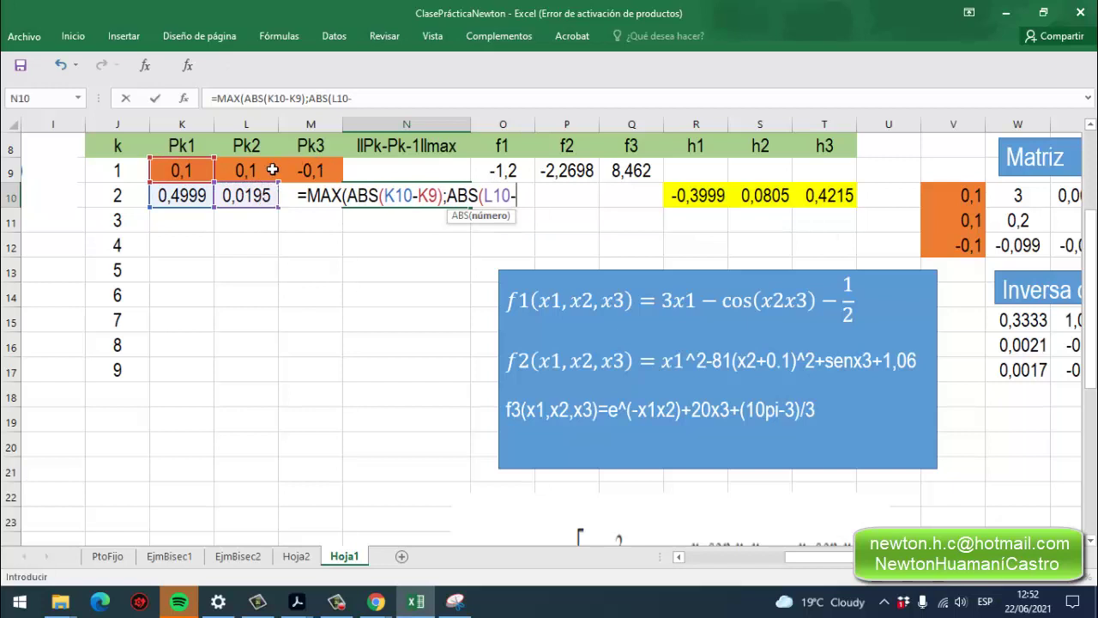
{"action": "left_click", "coordinate": [254, 173]}
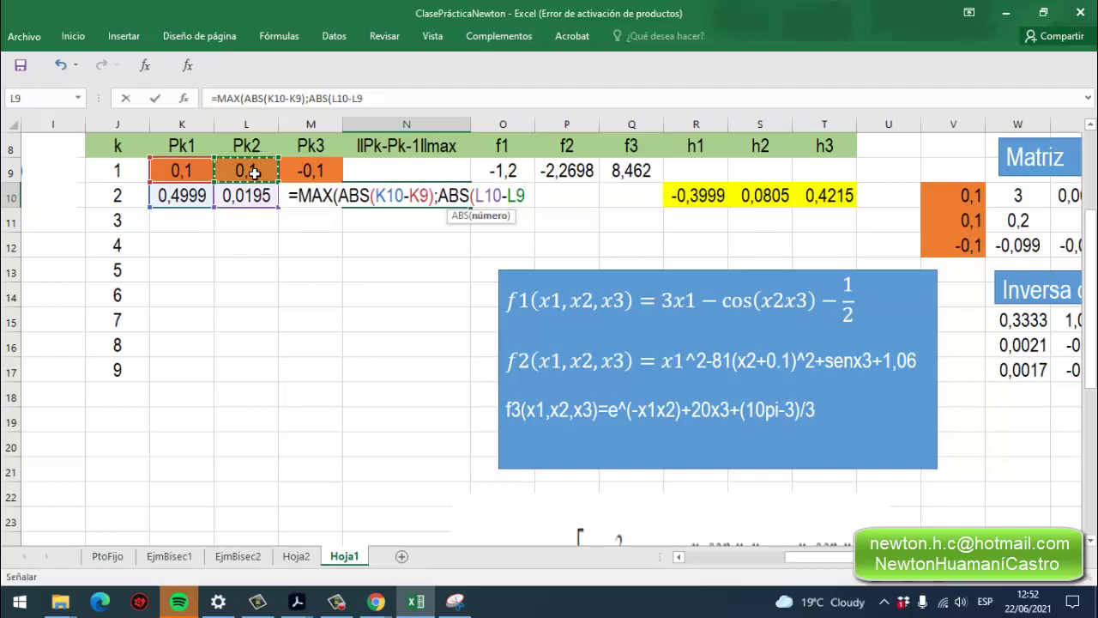
{"action": "type", "text": ");"}
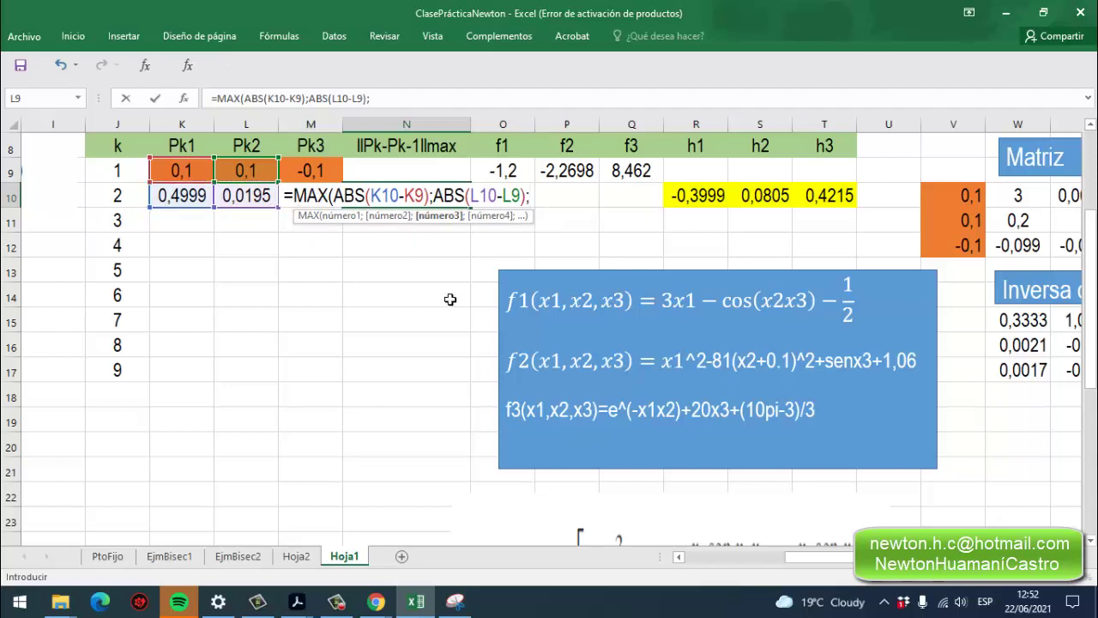
Add ABS(M10-M9) as the third argument of the MAX formula in N10 and complete the formula.
{"action": "type", "text": "abs"}
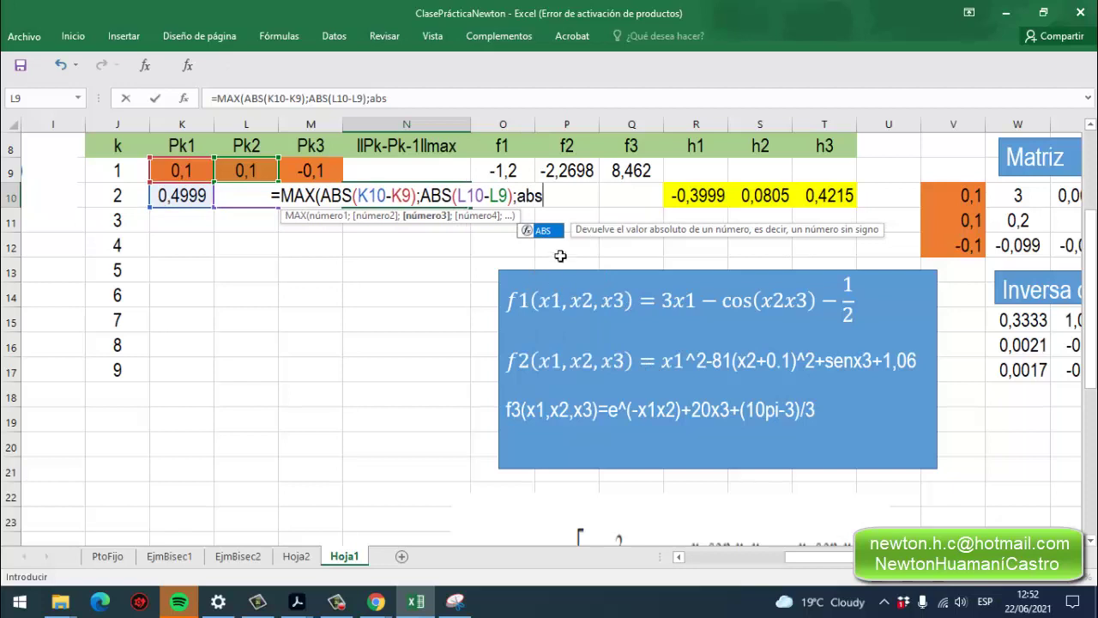
{"action": "double_click", "coordinate": [544, 230]}
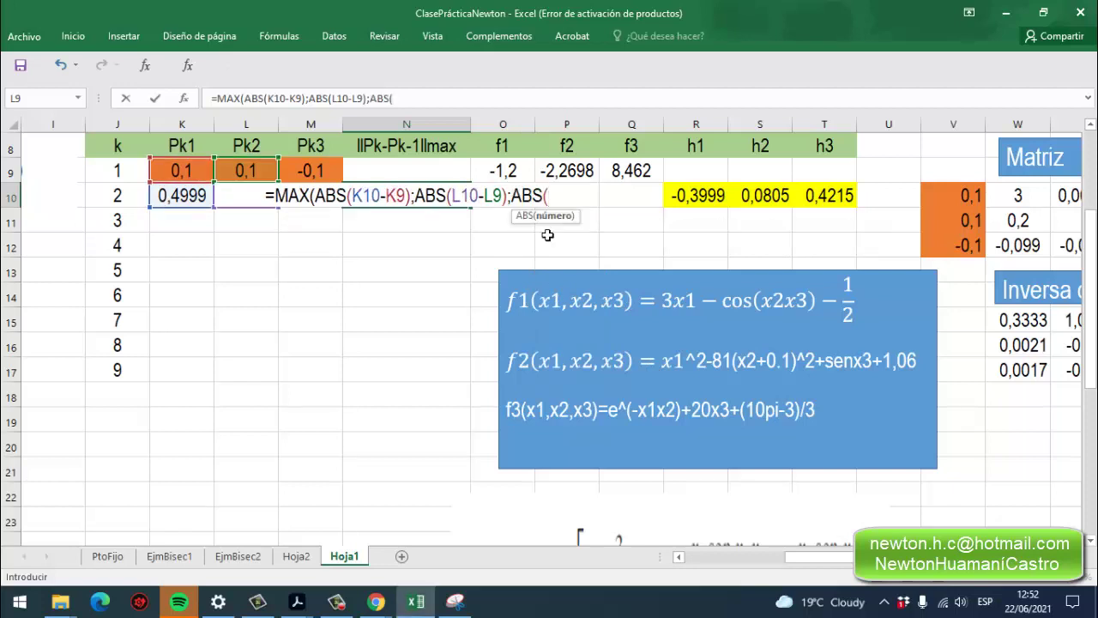
{"action": "type", "text": "M10"}
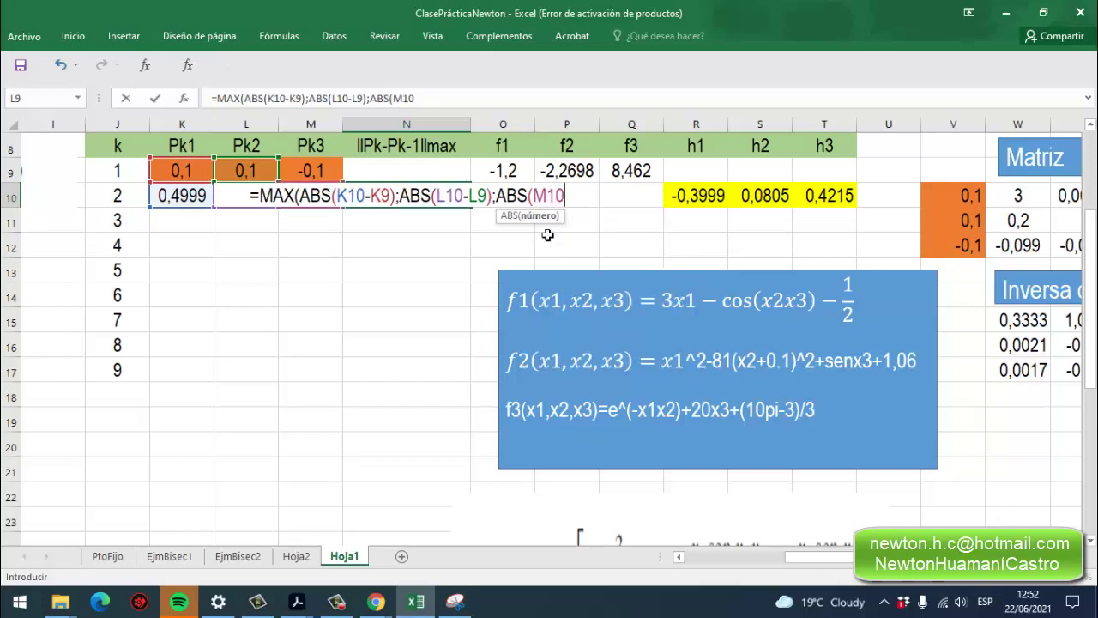
{"action": "type", "text": "-"}
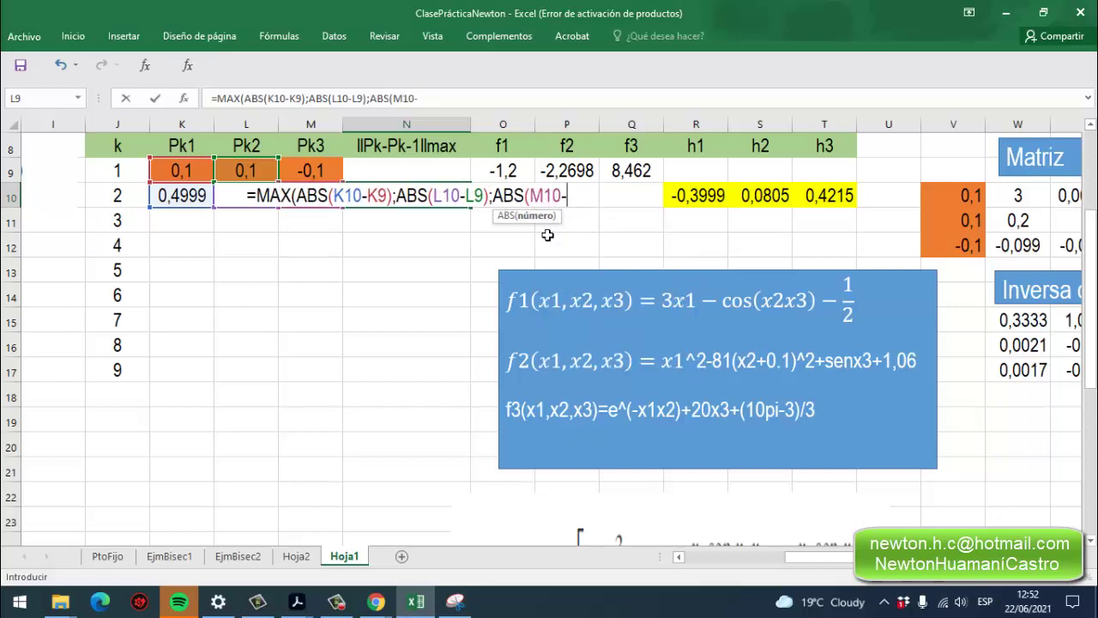
{"action": "type", "text": "M"}
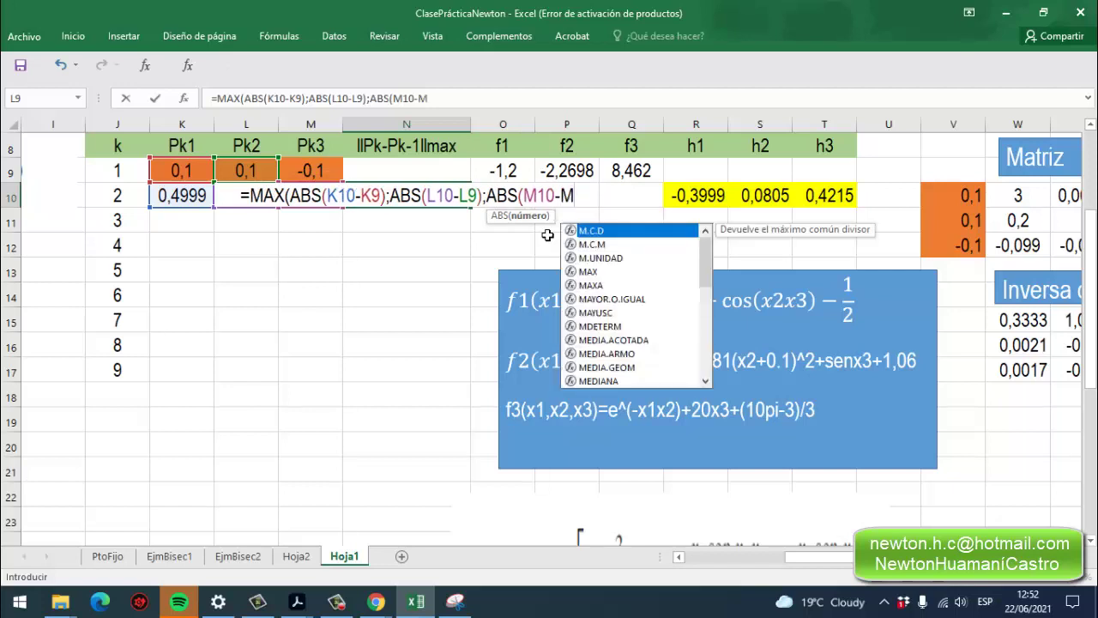
{"action": "type", "text": "9"}
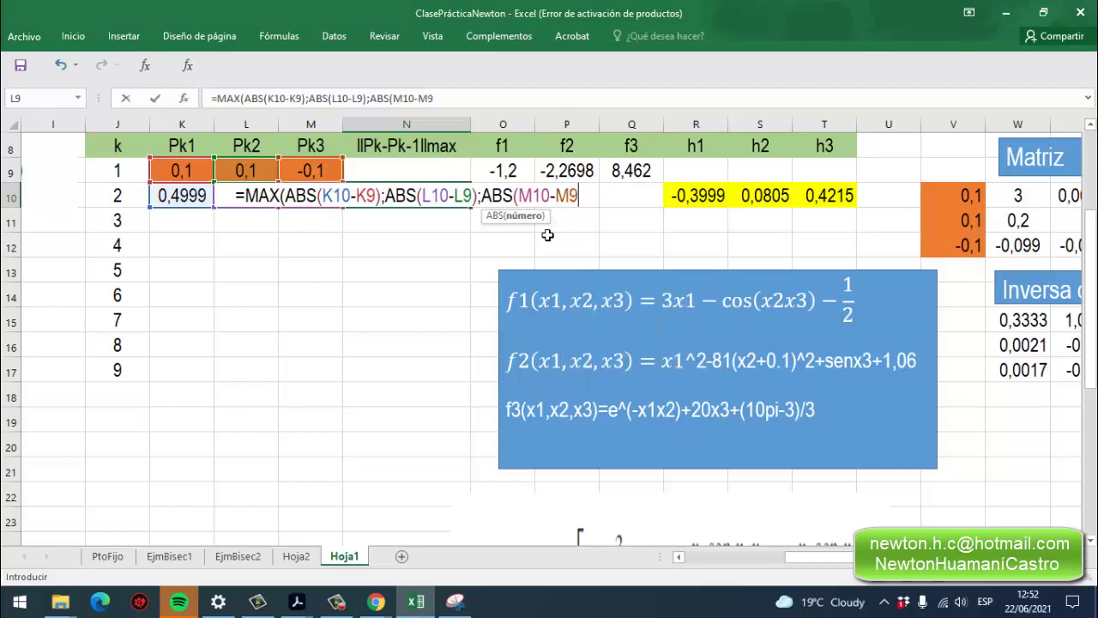
{"action": "type", "text": "))"}
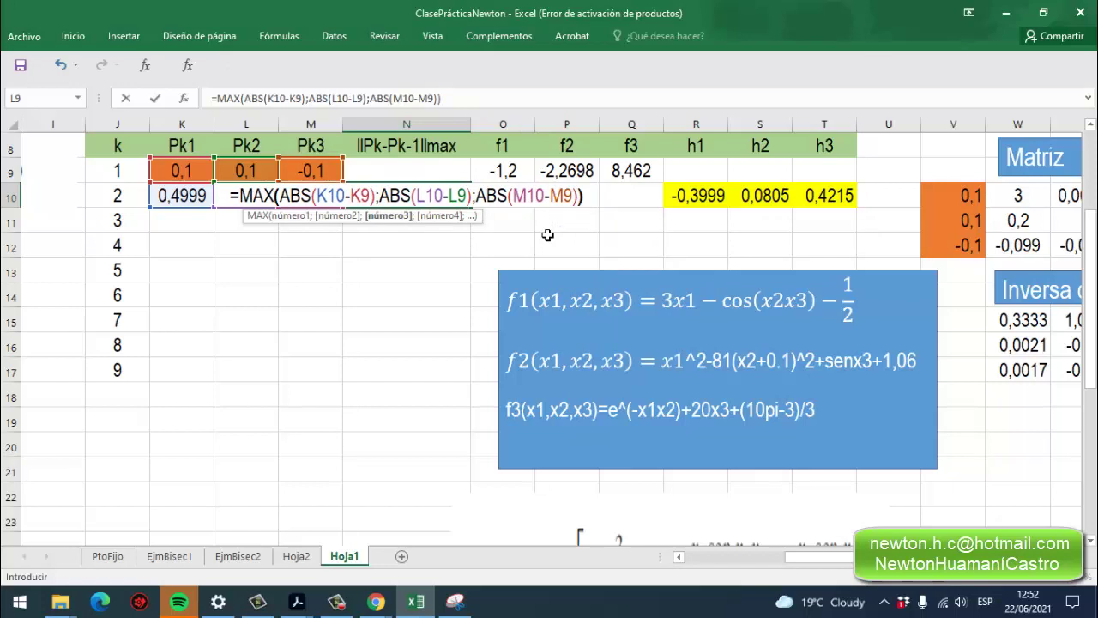
{"action": "key", "text": "Return"}
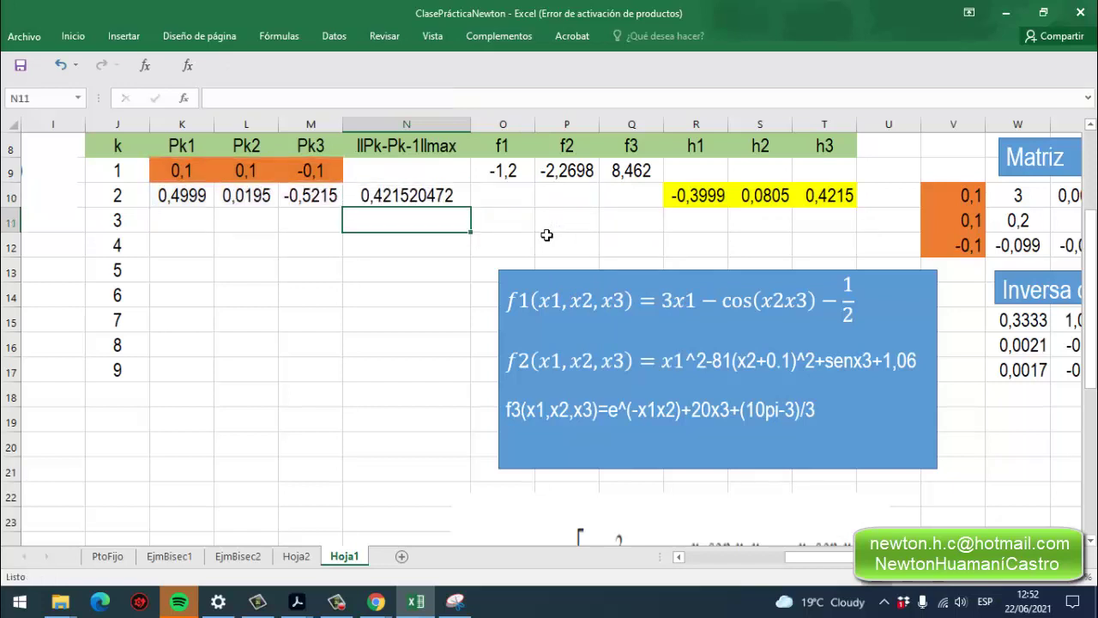
{"action": "left_click", "coordinate": [426, 194]}
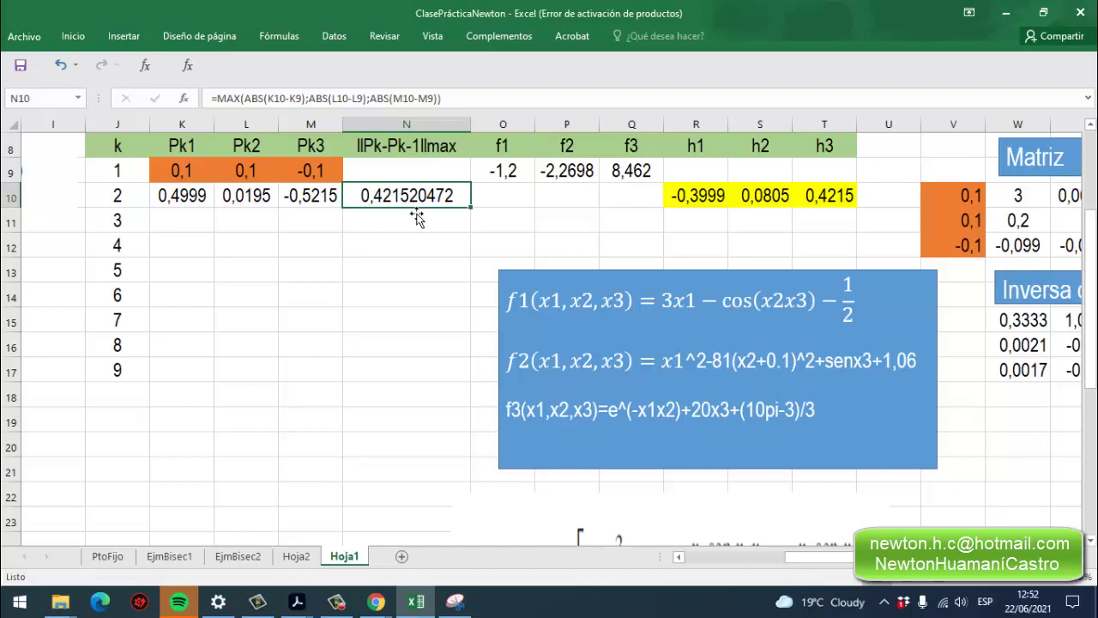
Fill the f1 formula from O9 down into O10, so it uses the new Pk values.
{"action": "left_click", "coordinate": [504, 200]}
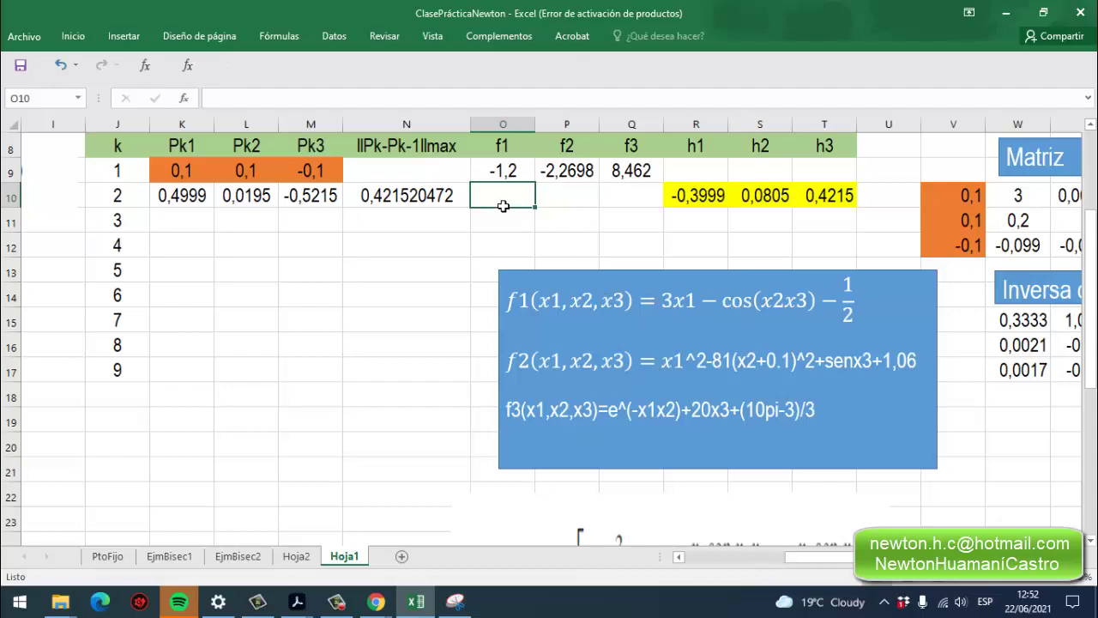
{"action": "left_click", "coordinate": [503, 172]}
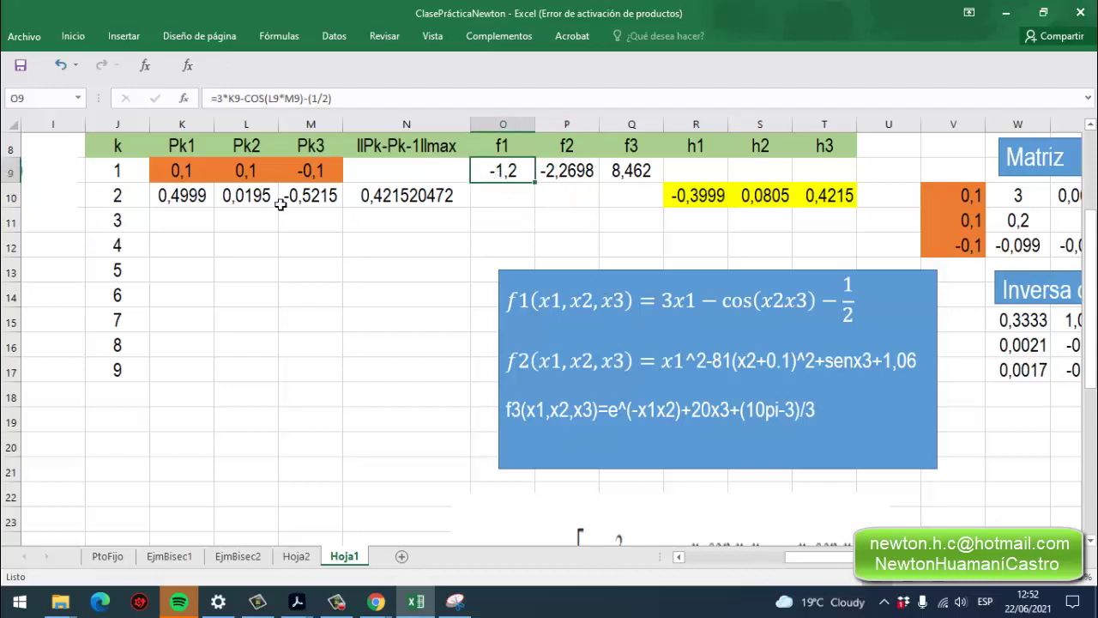
{"action": "left_click", "coordinate": [203, 199]}
{"action": "left_click", "coordinate": [263, 206]}
{"action": "left_click", "coordinate": [317, 203]}
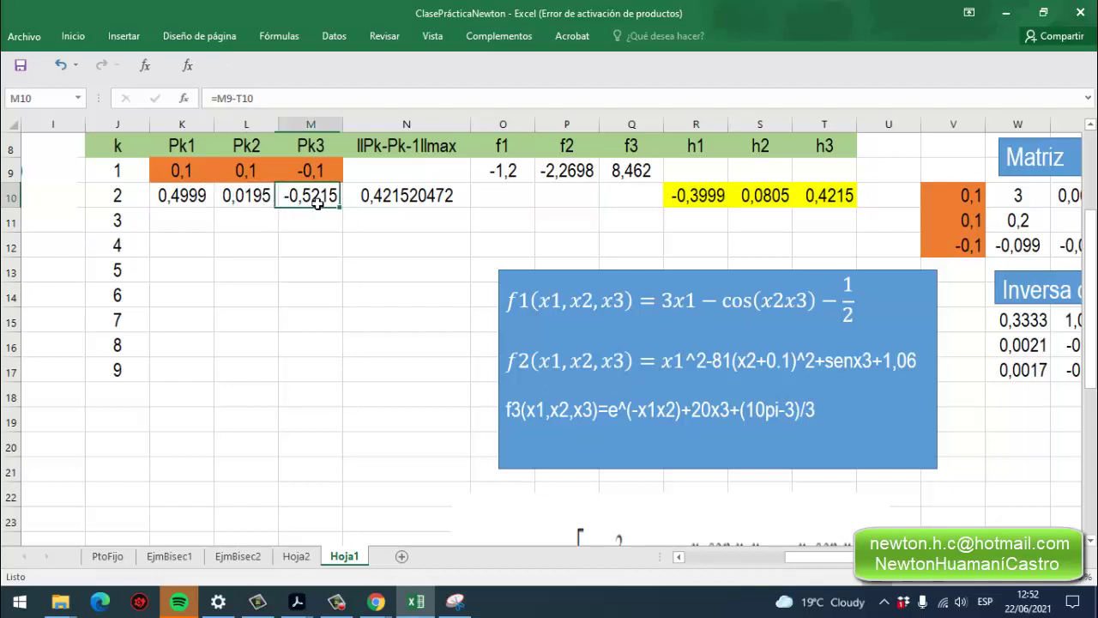
{"action": "left_click", "coordinate": [386, 193]}
{"action": "left_click", "coordinate": [505, 174]}
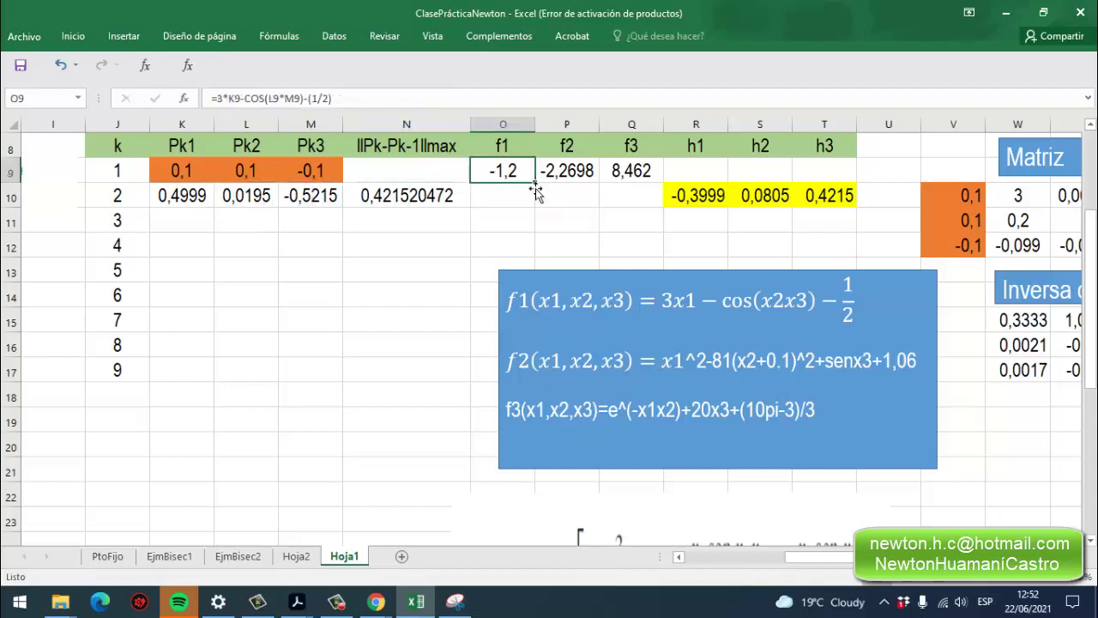
{"action": "left_click_drag", "start_coordinate": [535, 184], "coordinate": [538, 204]}
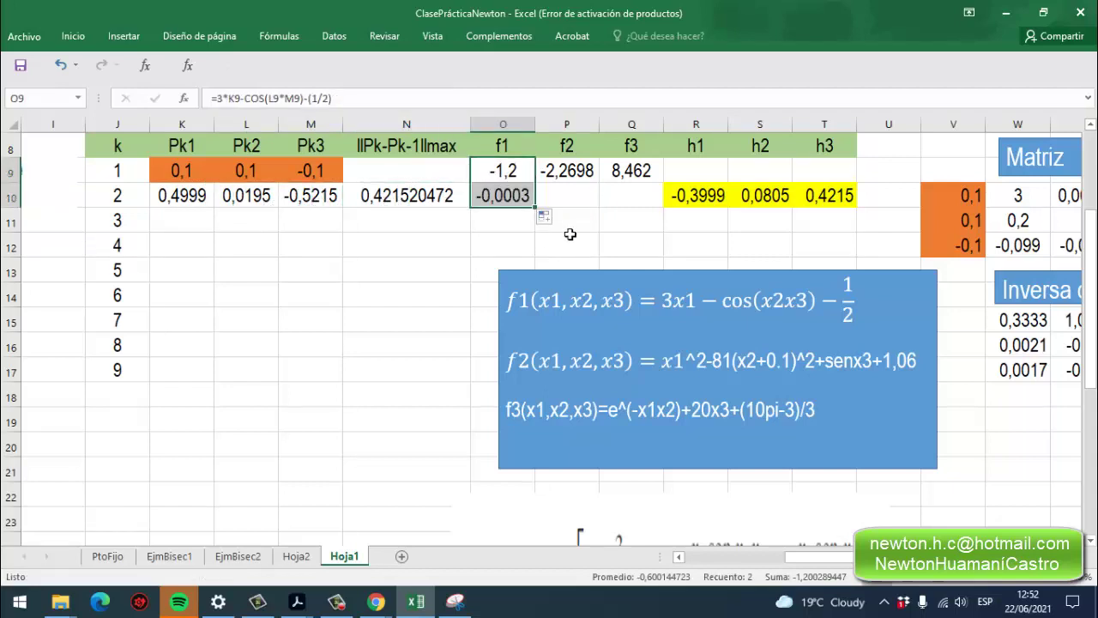
Fill the f2 and f3 formulas from P9 and Q9 down into row 10.
{"action": "left_click", "coordinate": [570, 173]}
{"action": "left_click_drag", "start_coordinate": [605, 189], "coordinate": [605, 206]}
{"action": "left_click", "coordinate": [632, 180]}
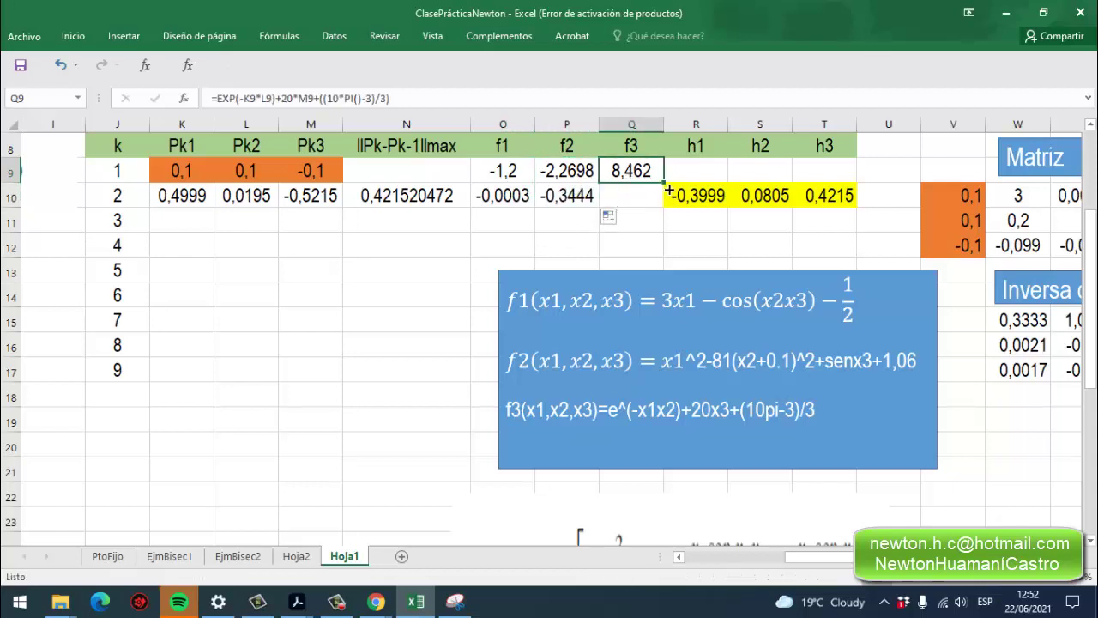
{"action": "left_click_drag", "start_coordinate": [662, 185], "coordinate": [662, 218]}
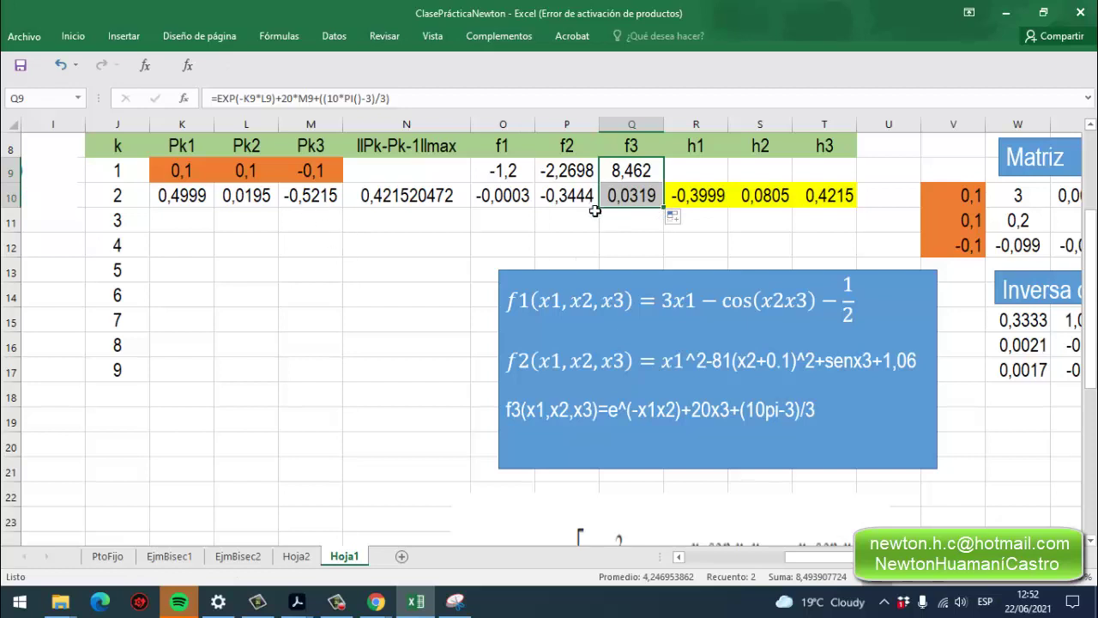
{"action": "left_click", "coordinate": [628, 226]}
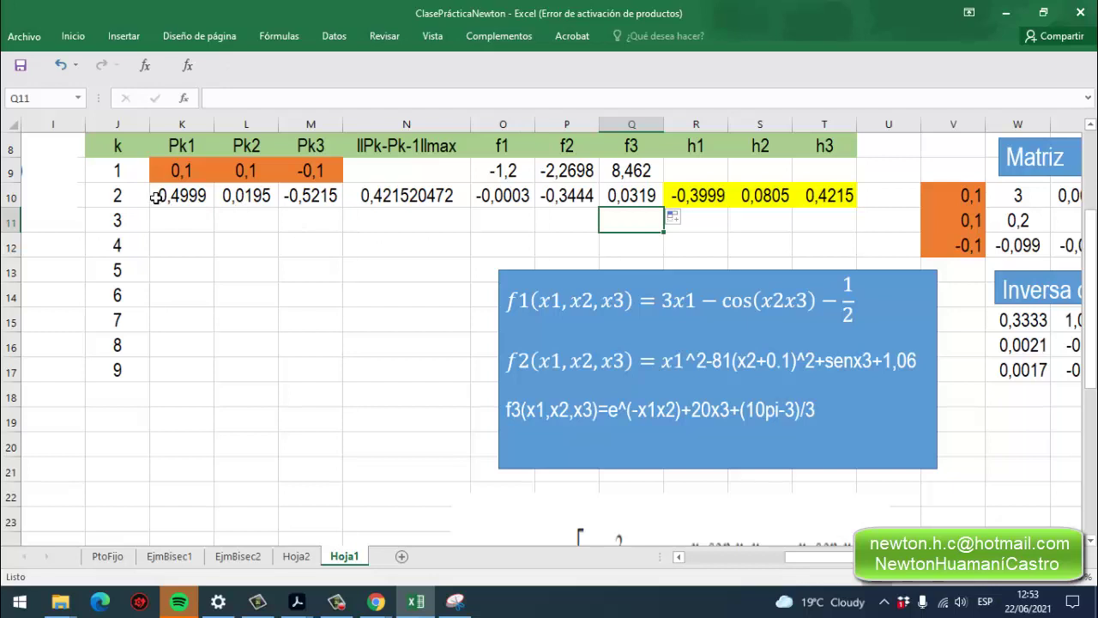
Renumber the first two iterations in the k column, setting J9 to 0 and J10 to 1.
{"action": "left_click_drag", "start_coordinate": [156, 198], "coordinate": [310, 206]}
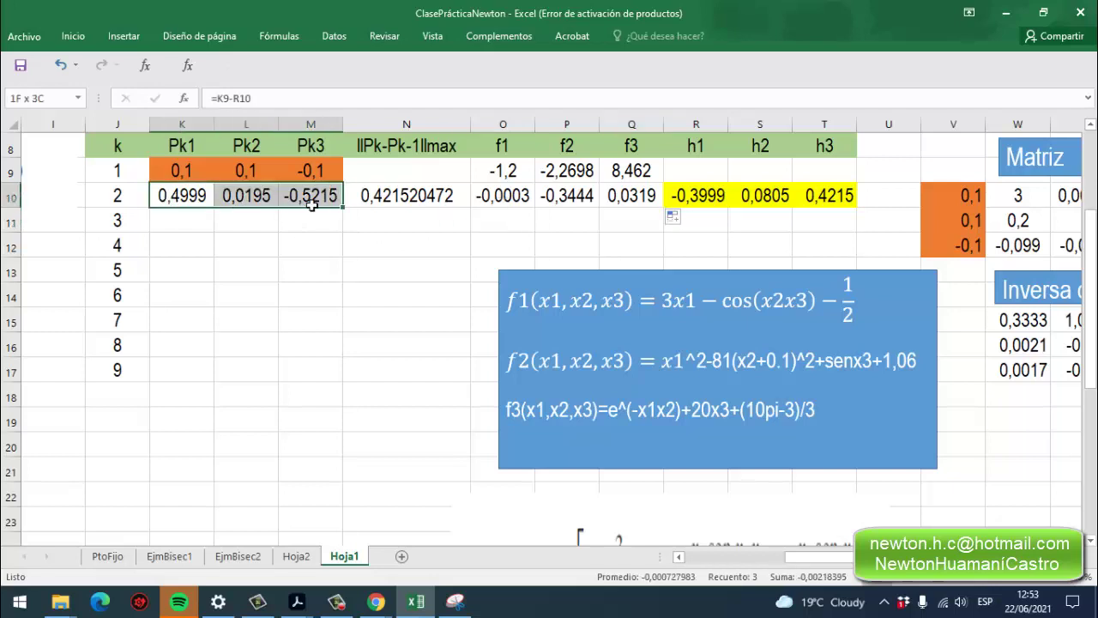
{"action": "double_click", "coordinate": [120, 171]}
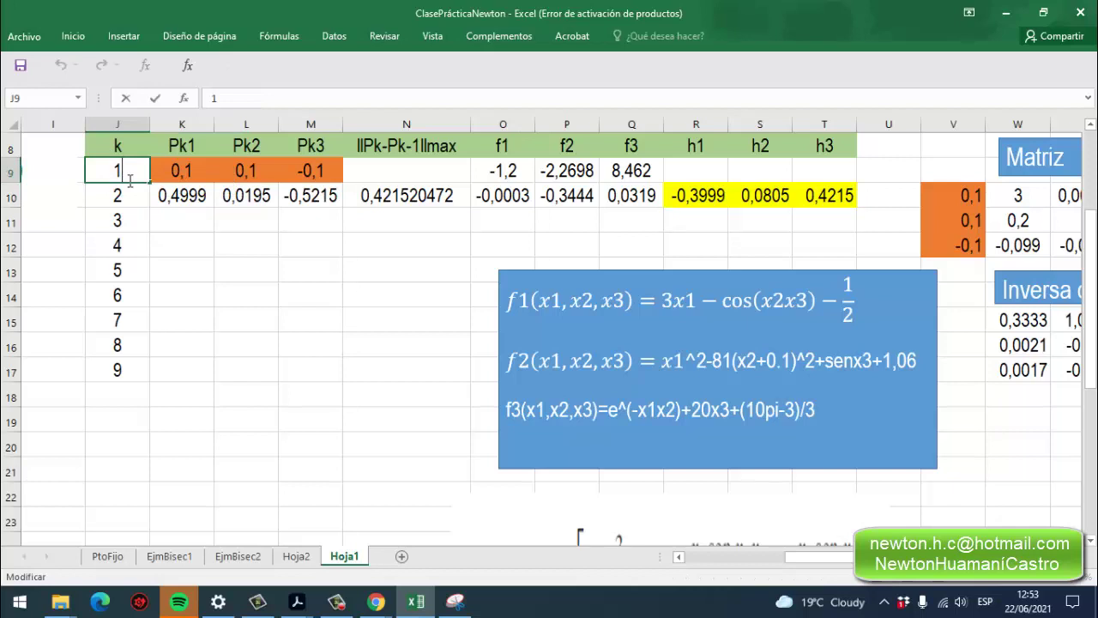
{"action": "key", "text": "BackSpace"}
{"action": "type", "text": "0"}
{"action": "left_click", "coordinate": [133, 206]}
{"action": "double_click", "coordinate": [135, 205]}
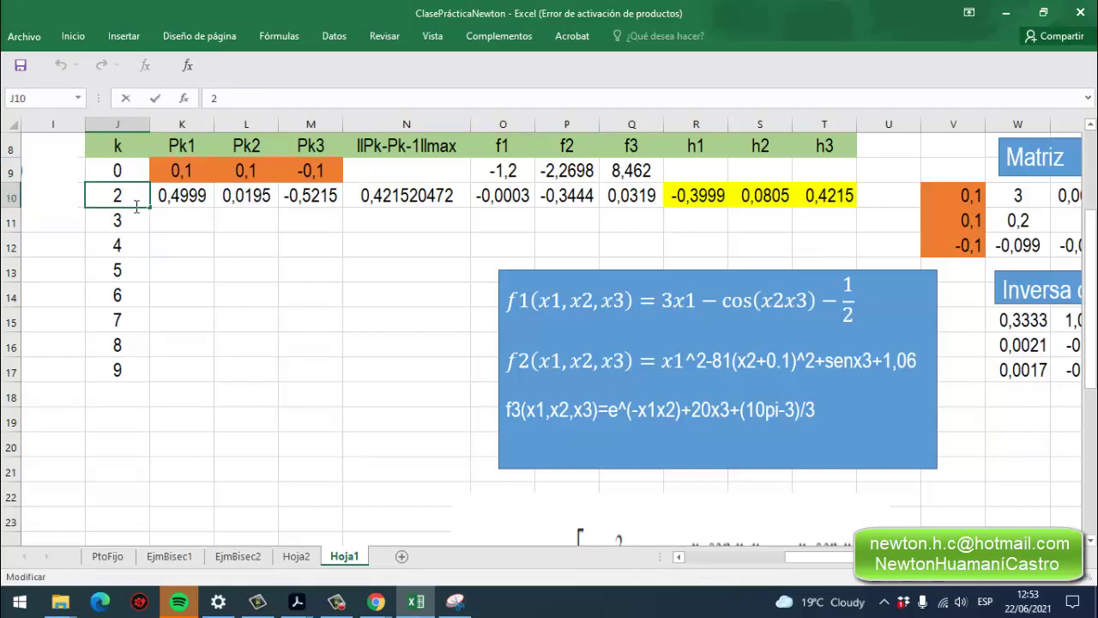
{"action": "key", "text": "BackSpace"}
{"action": "type", "text": "1"}
Continue renumbering the k column by setting J11 to 2 and J12 to 3.
{"action": "left_click", "coordinate": [129, 228]}
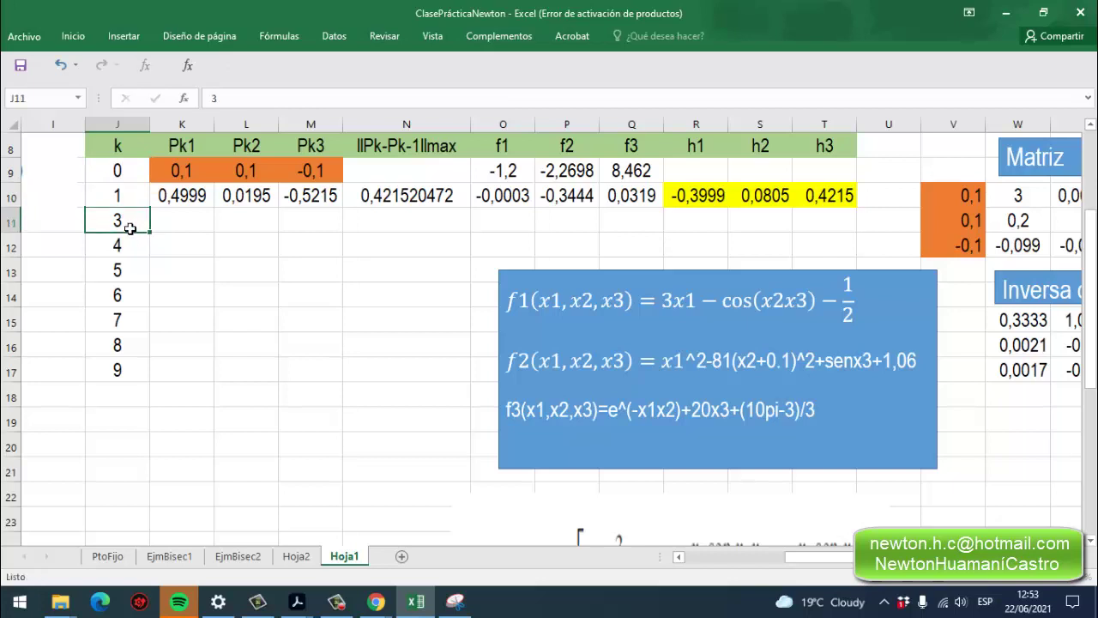
{"action": "double_click", "coordinate": [132, 228]}
{"action": "key", "text": "BackSpace"}
{"action": "type", "text": "2"}
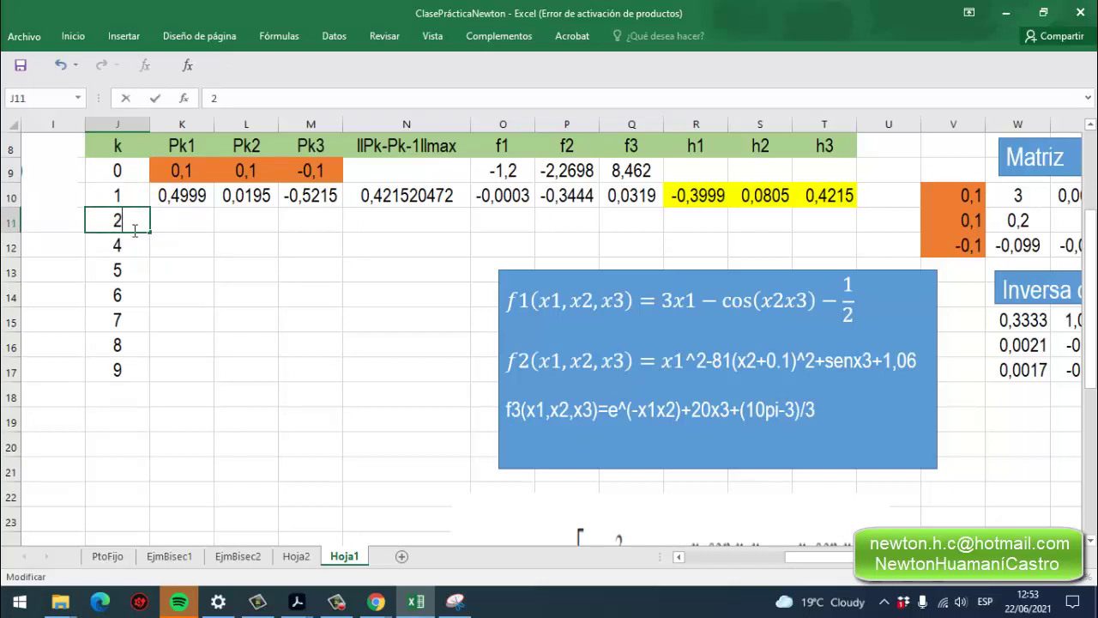
{"action": "left_click", "coordinate": [136, 254]}
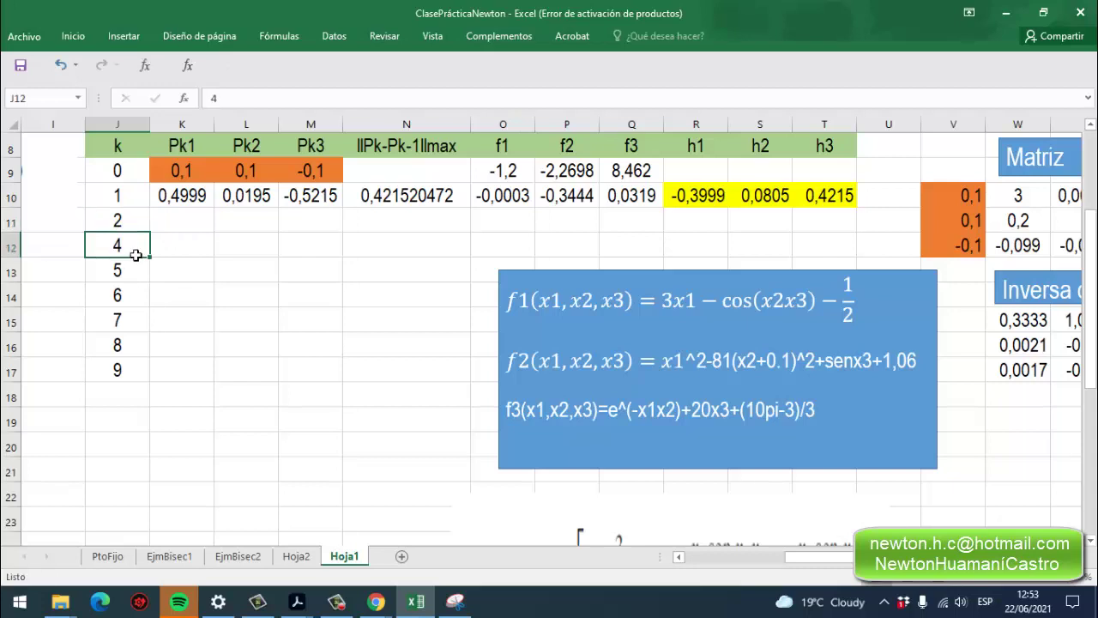
{"action": "double_click", "coordinate": [135, 255]}
{"action": "key", "text": "BackSpace"}
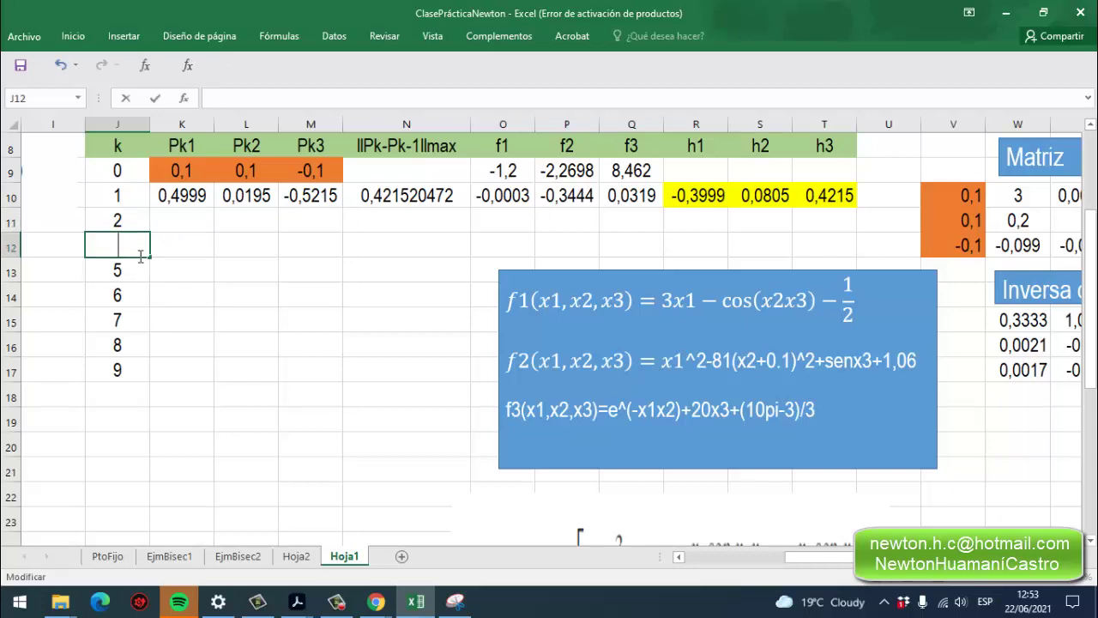
{"action": "type", "text": "3"}
Set J13 to 4 and J14 to 5, and clear the remaining k values in J15:J17.
{"action": "left_click", "coordinate": [130, 272]}
{"action": "double_click", "coordinate": [133, 273]}
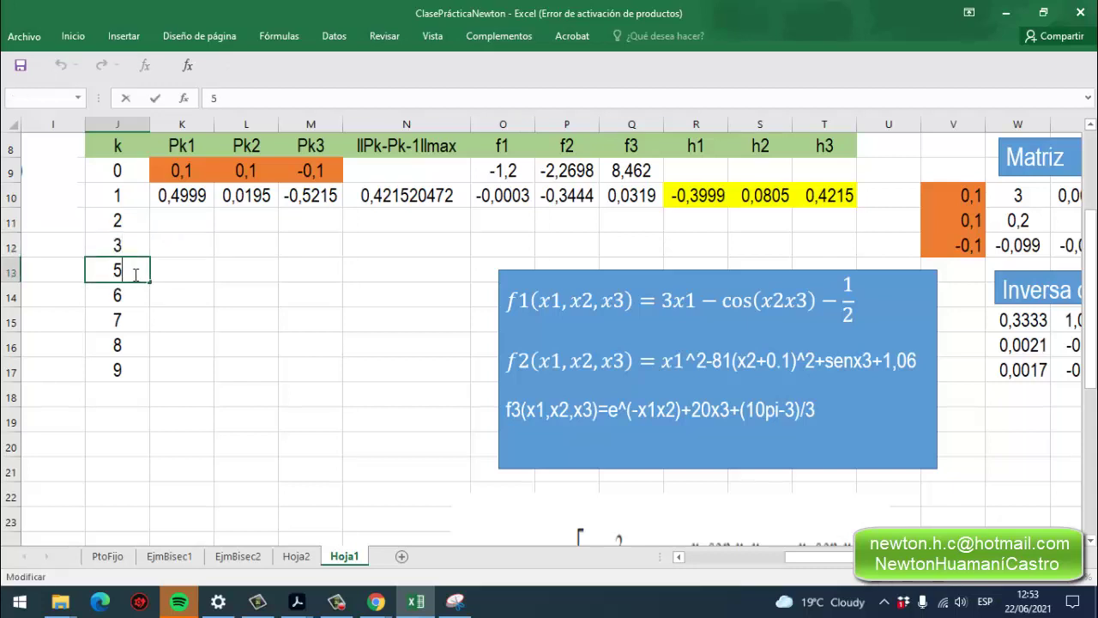
{"action": "type", "text": "4"}
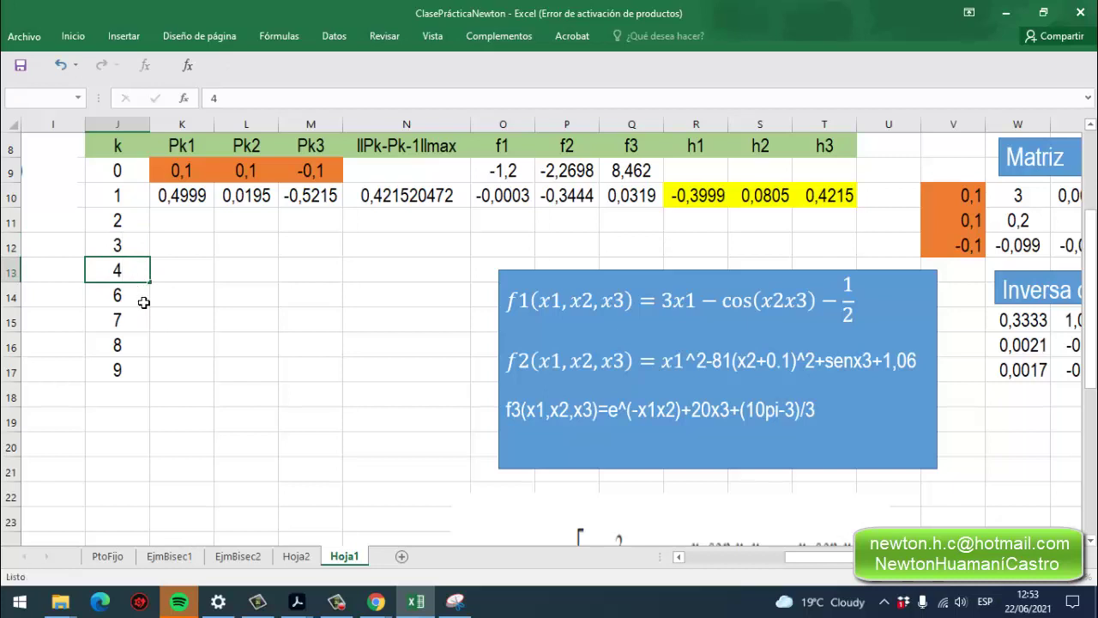
{"action": "double_click", "coordinate": [145, 301]}
{"action": "key", "text": "BackSpace"}
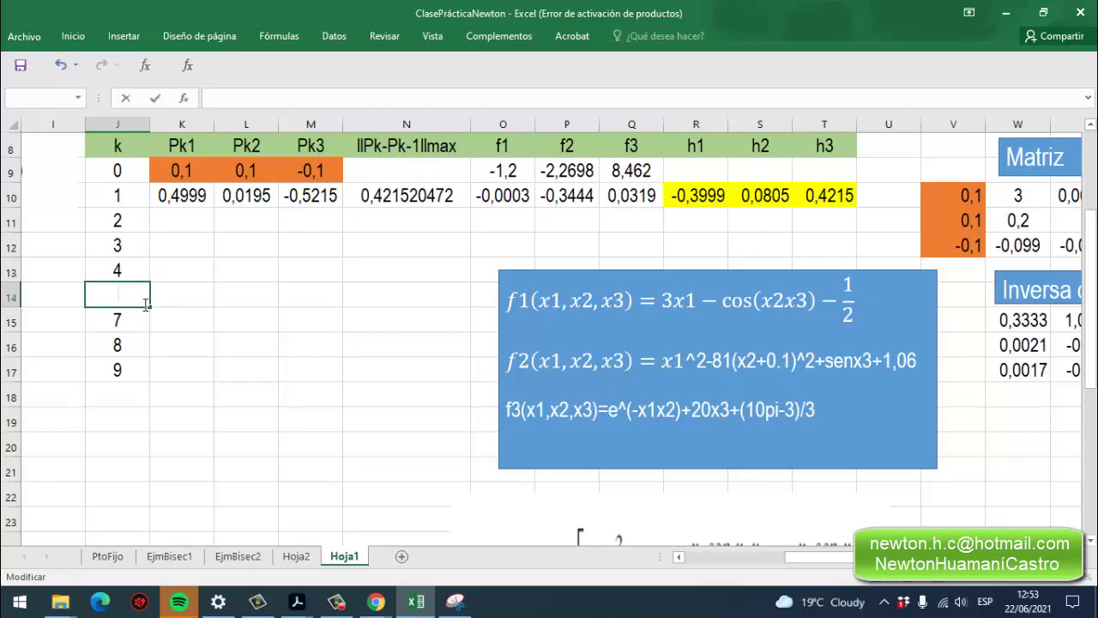
{"action": "type", "text": "5"}
{"action": "left_click_drag", "start_coordinate": [120, 324], "coordinate": [129, 365]}
{"action": "key", "text": "Delete"}
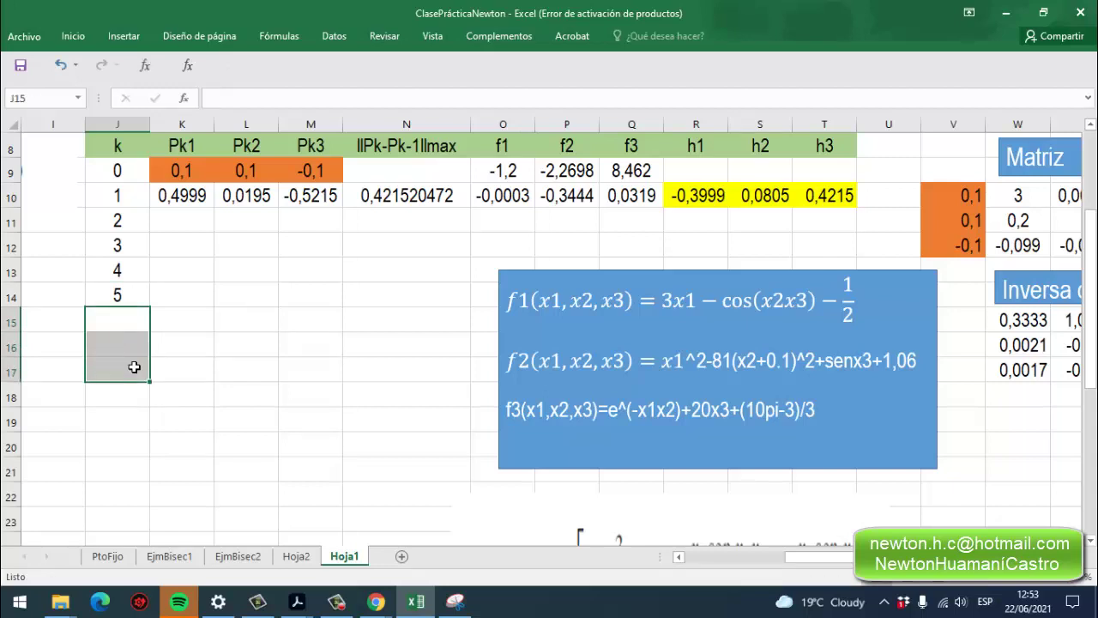
Move the blue box with the f1, f2 and f3 equations away from the iteration table, down to about row 23.
{"action": "left_click", "coordinate": [662, 301]}
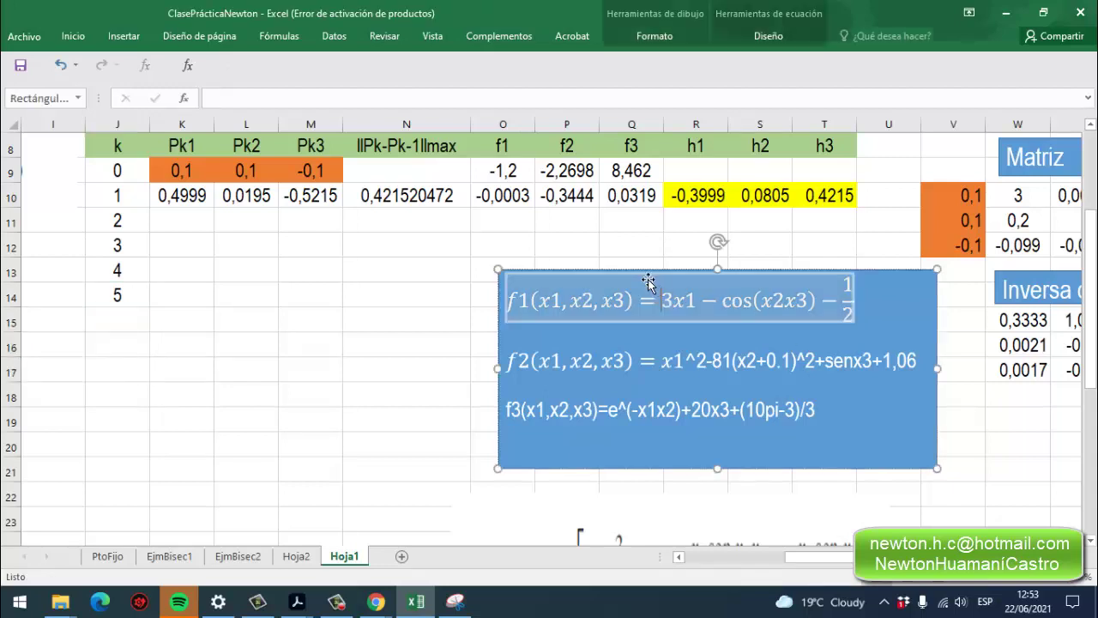
{"action": "left_click", "coordinate": [647, 275]}
{"action": "mouse_move", "coordinate": [648, 275]}
{"action": "left_mouse_down"}
{"action": "mouse_move", "coordinate": [493, 292]}
{"action": "mouse_move", "coordinate": [322, 403]}
{"action": "mouse_move", "coordinate": [444, 442]}
{"action": "left_mouse_up"}
{"action": "left_click", "coordinate": [246, 343]}
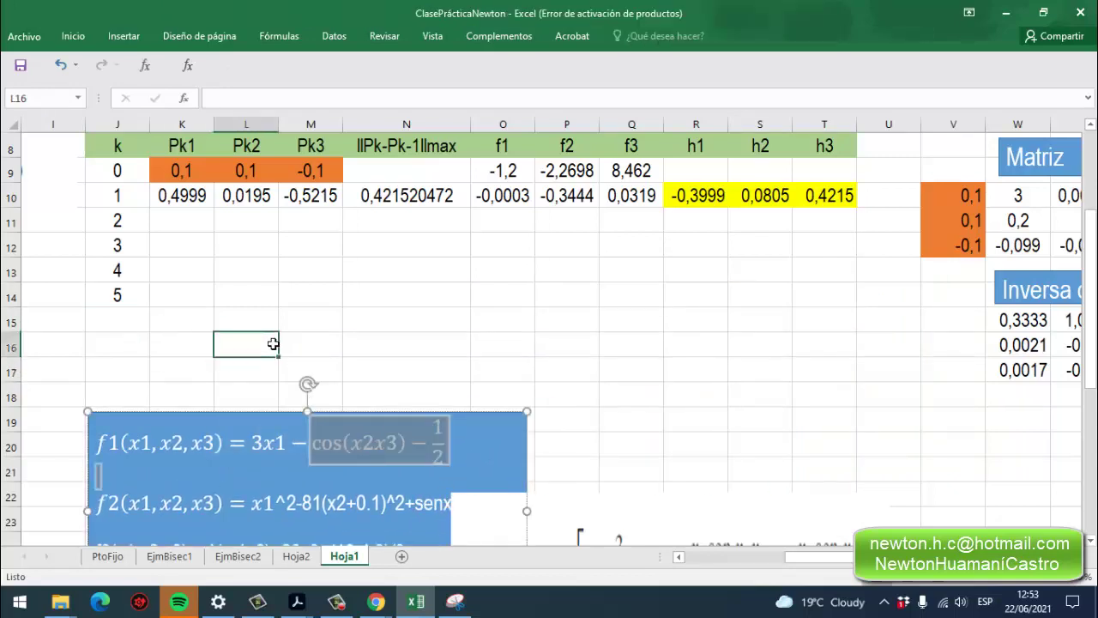
{"action": "mouse_move", "coordinate": [247, 417]}
{"action": "left_mouse_down"}
{"action": "mouse_move", "coordinate": [183, 443]}
{"action": "mouse_move", "coordinate": [71, 530]}
{"action": "left_mouse_up"}
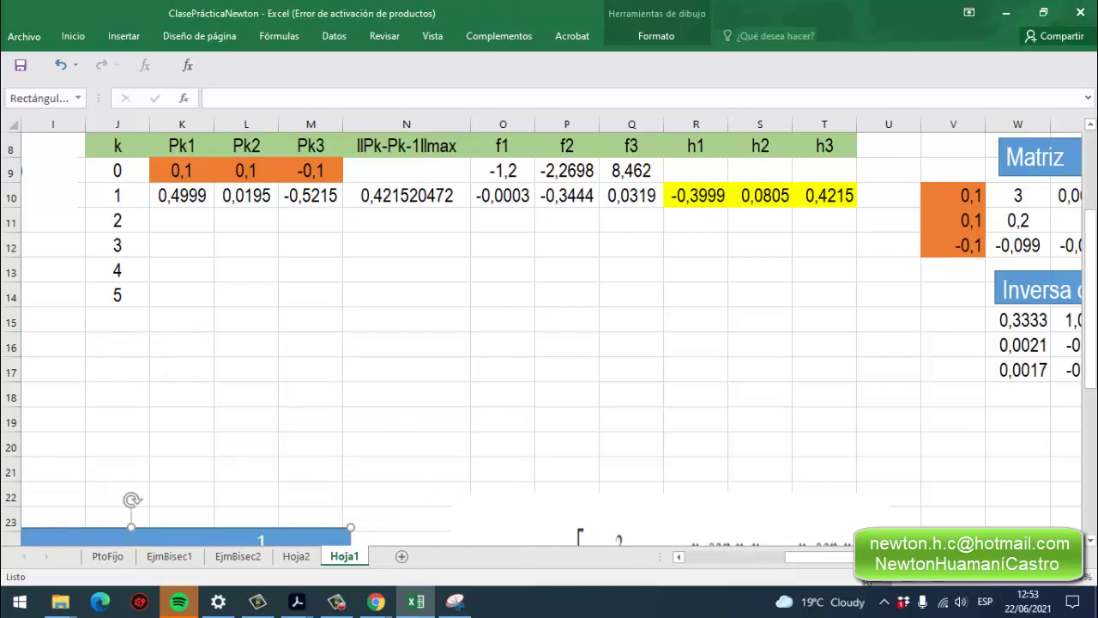
{"action": "left_click_drag", "start_coordinate": [842, 562], "coordinate": [844, 563]}
Try a red font colour on the k=1 Pk values in K10:M10, and return their font to black.
{"action": "left_click_drag", "start_coordinate": [155, 196], "coordinate": [310, 196]}
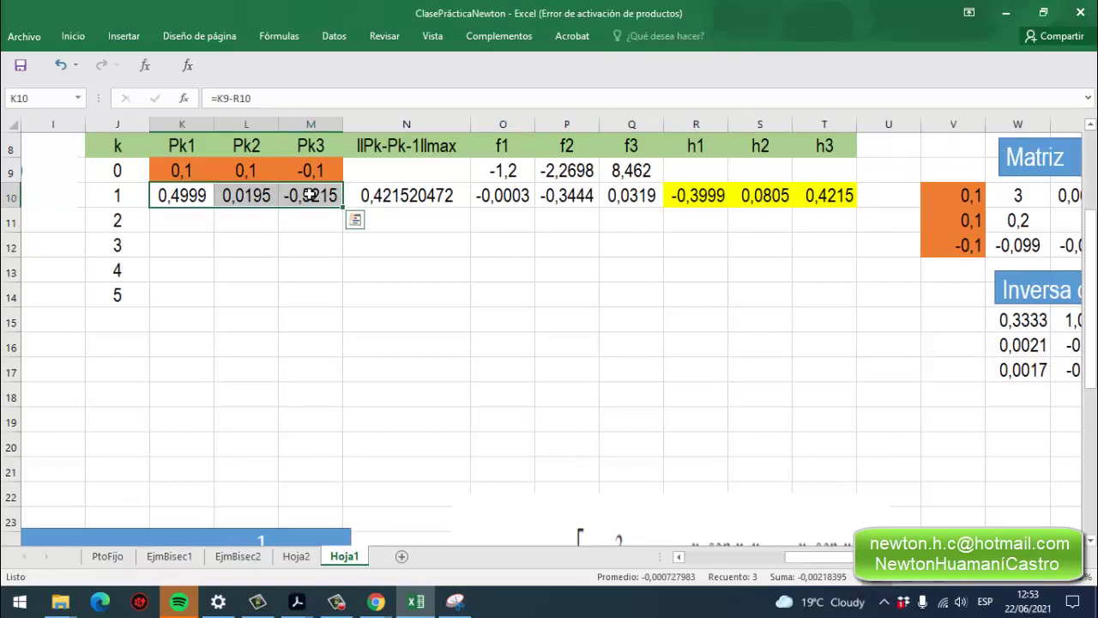
{"action": "left_click", "coordinate": [69, 37]}
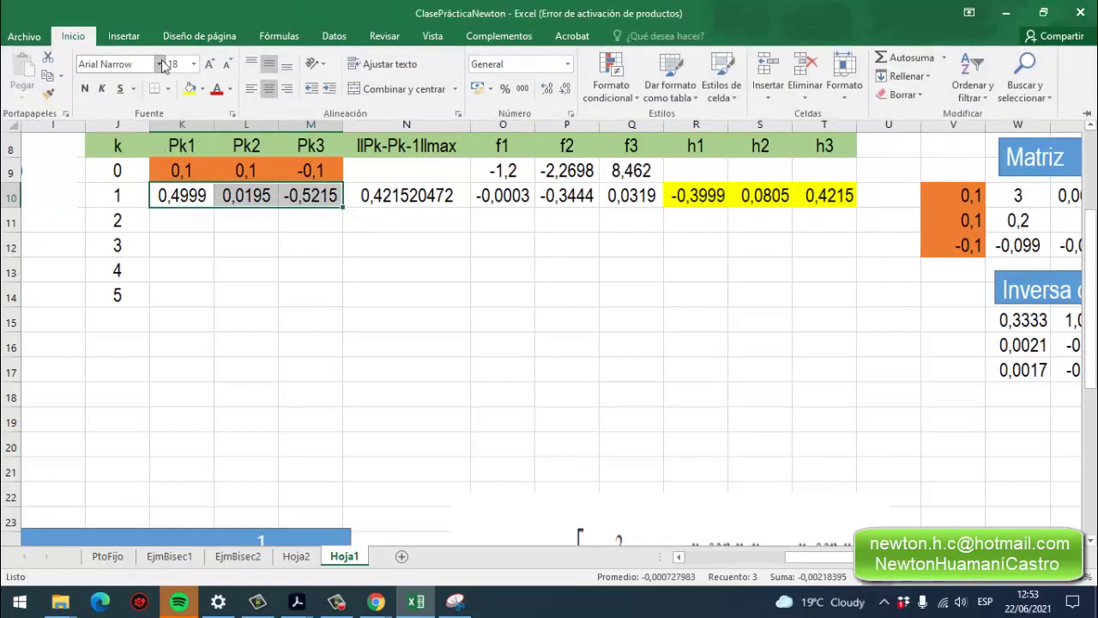
{"action": "left_click", "coordinate": [216, 89]}
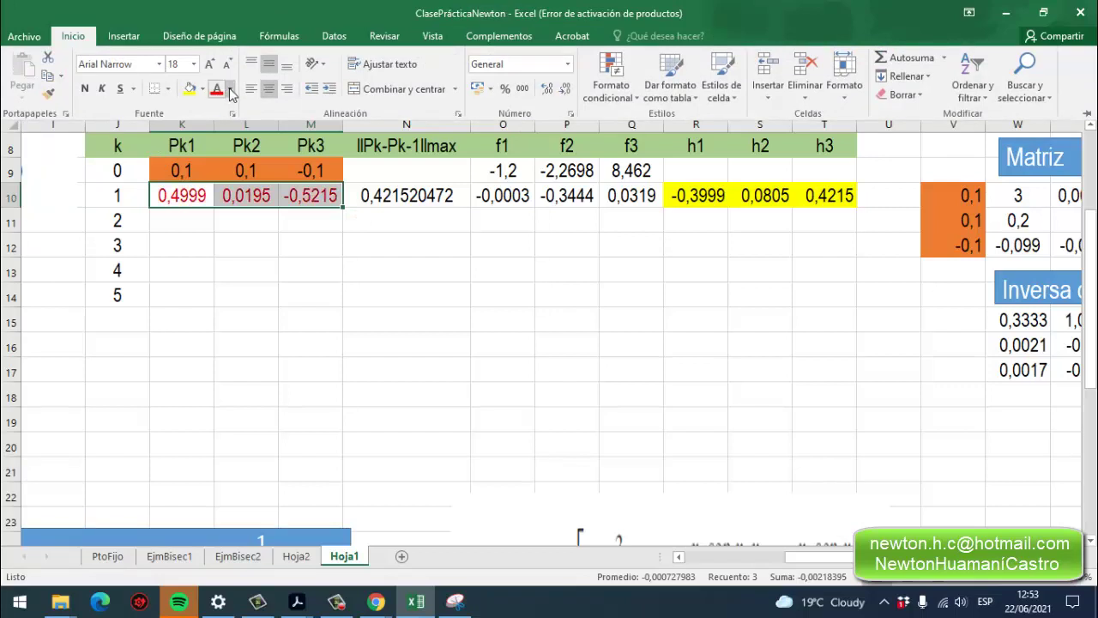
{"action": "left_click", "coordinate": [230, 88]}
{"action": "left_click", "coordinate": [243, 140]}
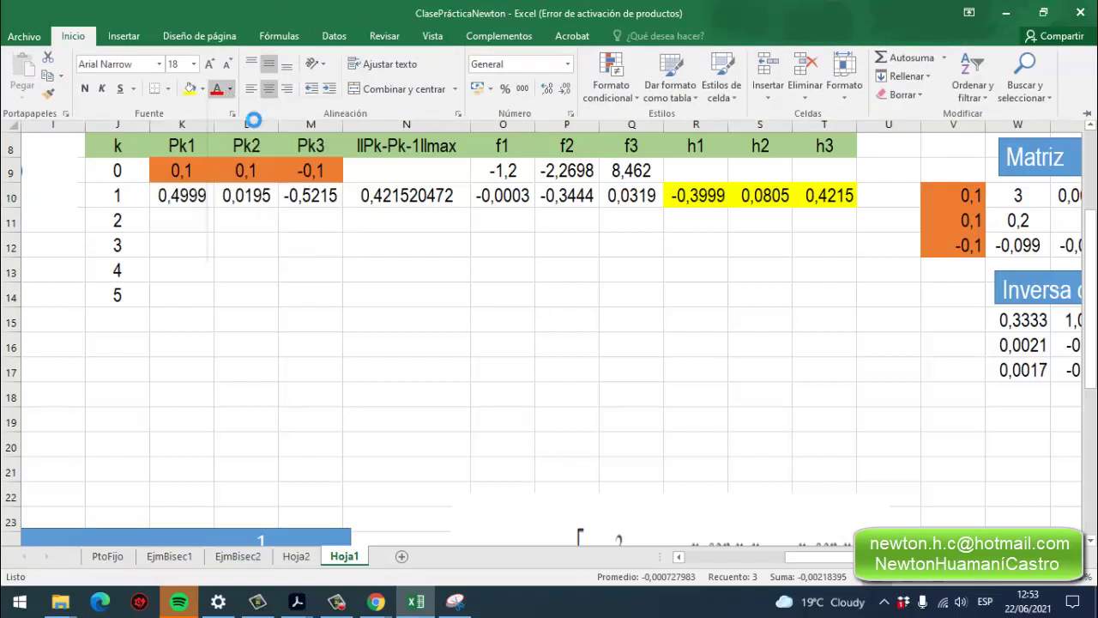
Fill the k=1 Pk values in K10:M10 with orange and copy them.
{"action": "left_click", "coordinate": [203, 90]}
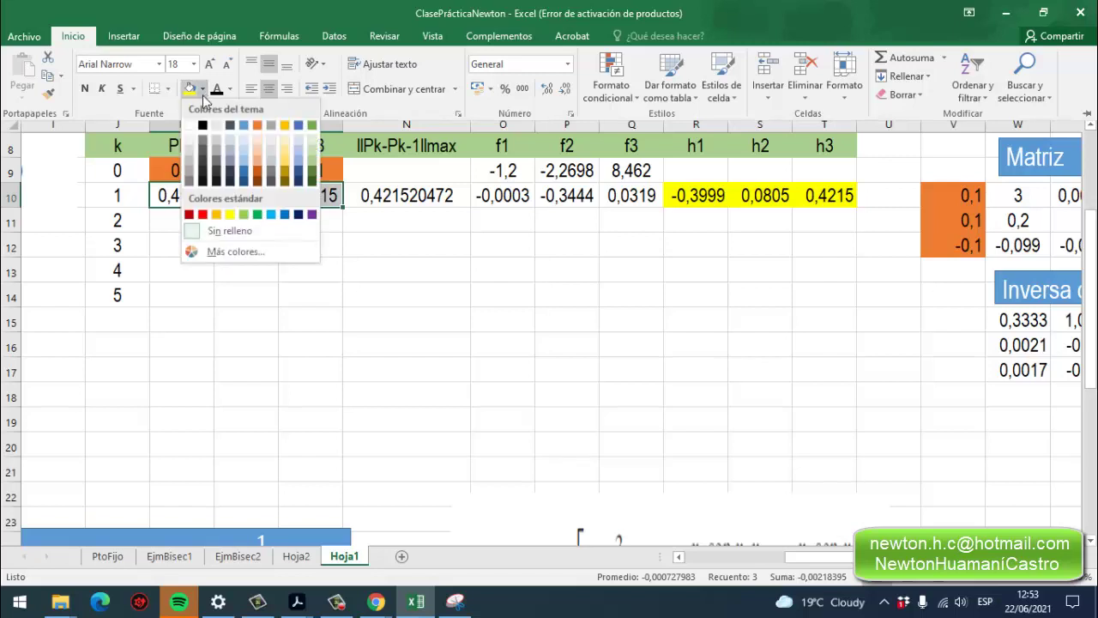
{"action": "left_click", "coordinate": [255, 127]}
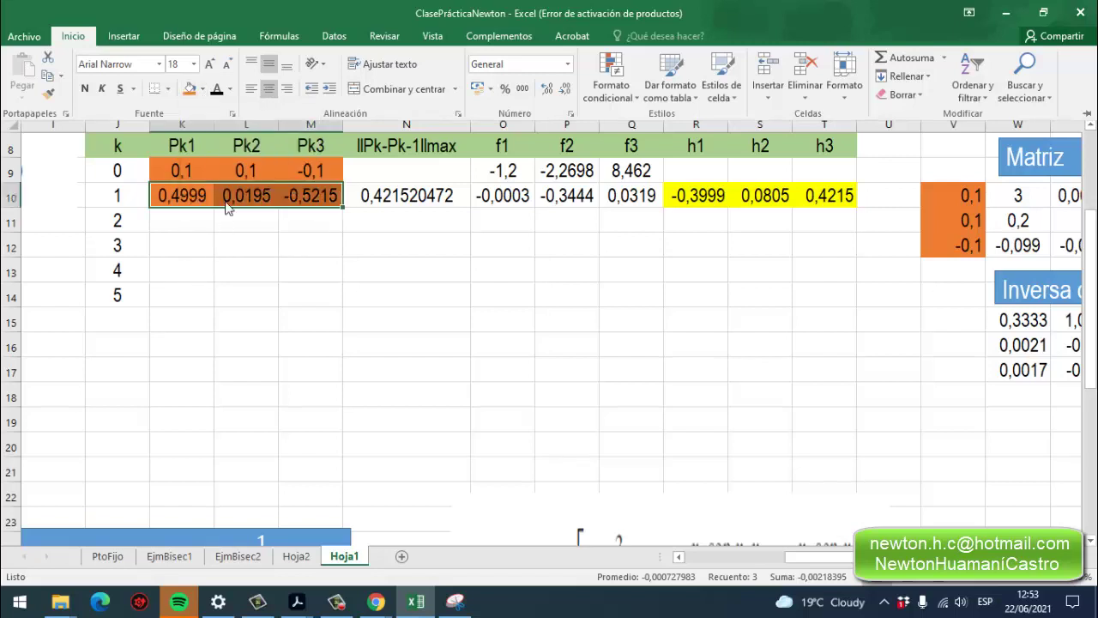
{"action": "right_click", "coordinate": [193, 194]}
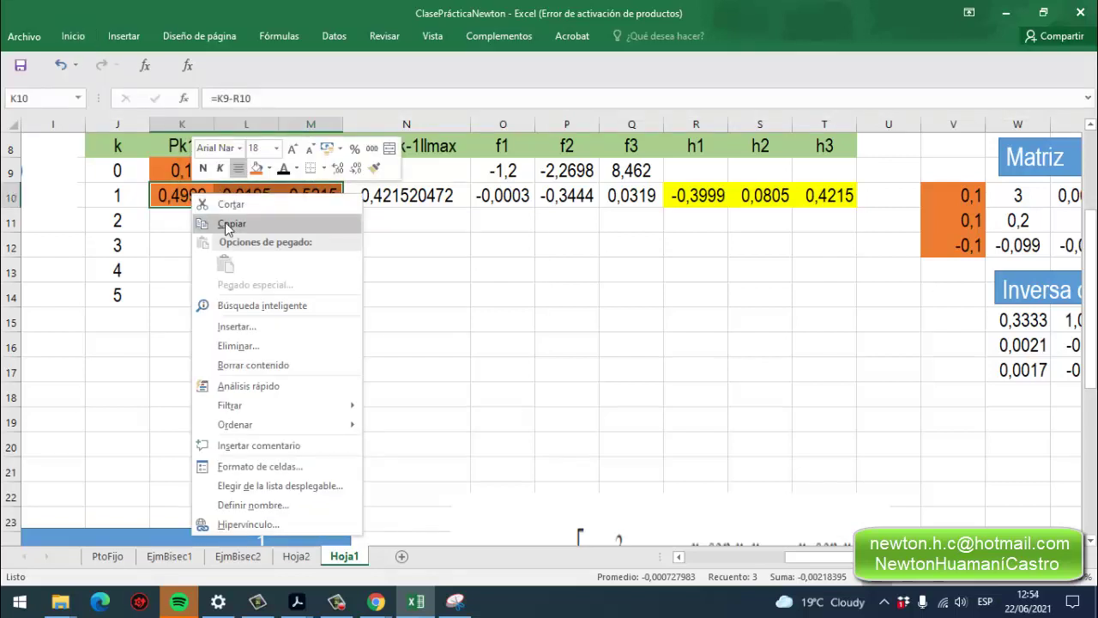
{"action": "left_click", "coordinate": [228, 224]}
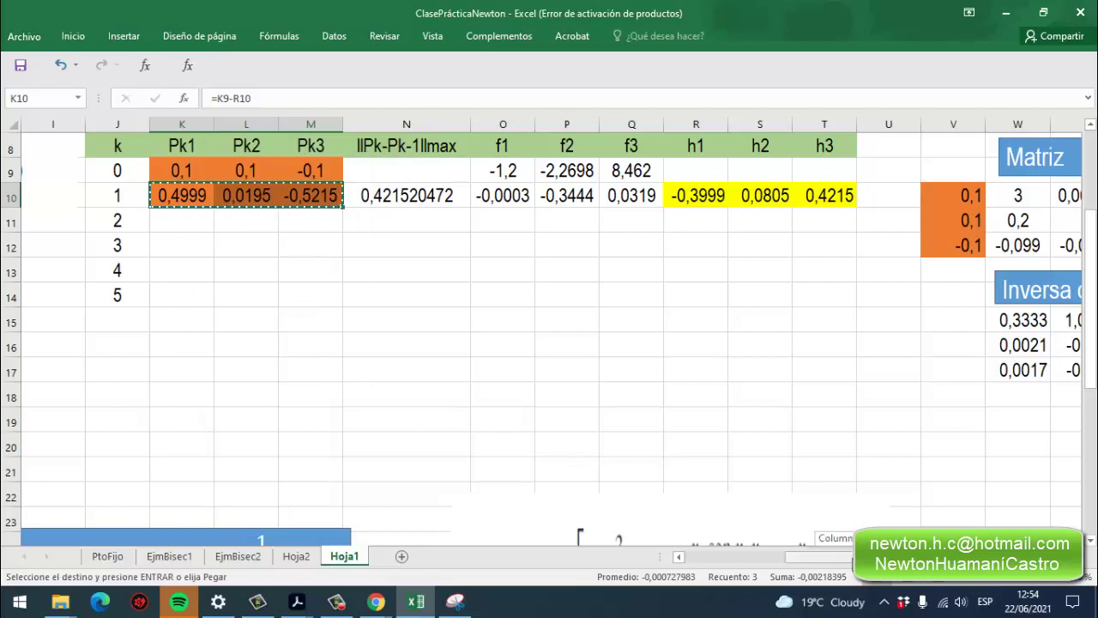
Paste the copied Pk values as transposed values into V10:V12 beside the Jacobian matrix.
{"action": "scroll", "coordinate": [779, 249], "scroll_direction": "right", "scroll_amount": 3}
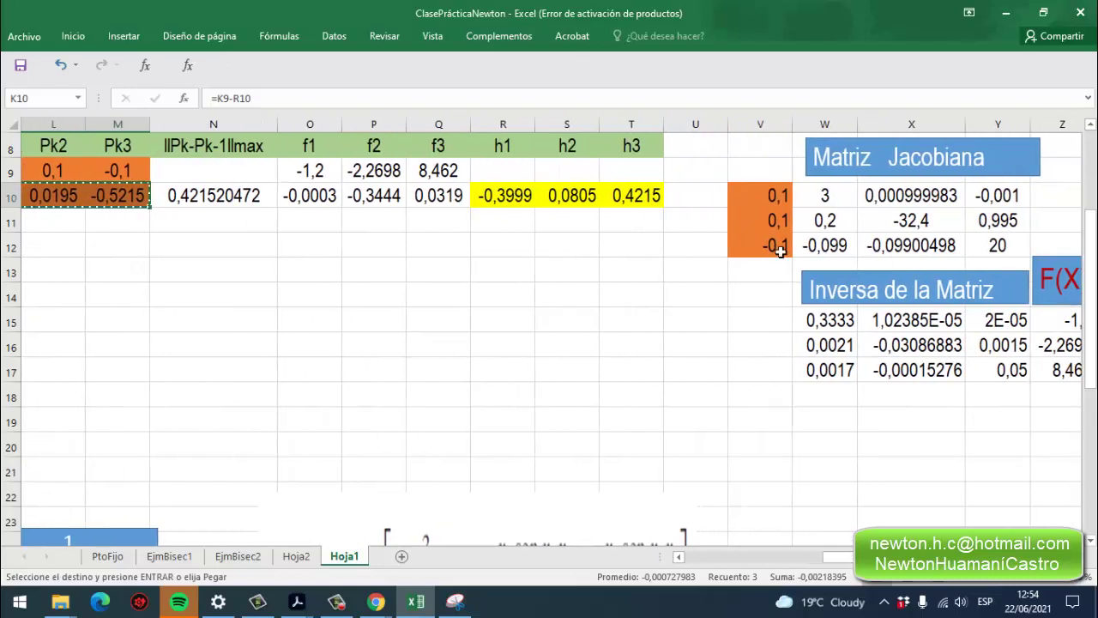
{"action": "left_click", "coordinate": [758, 200]}
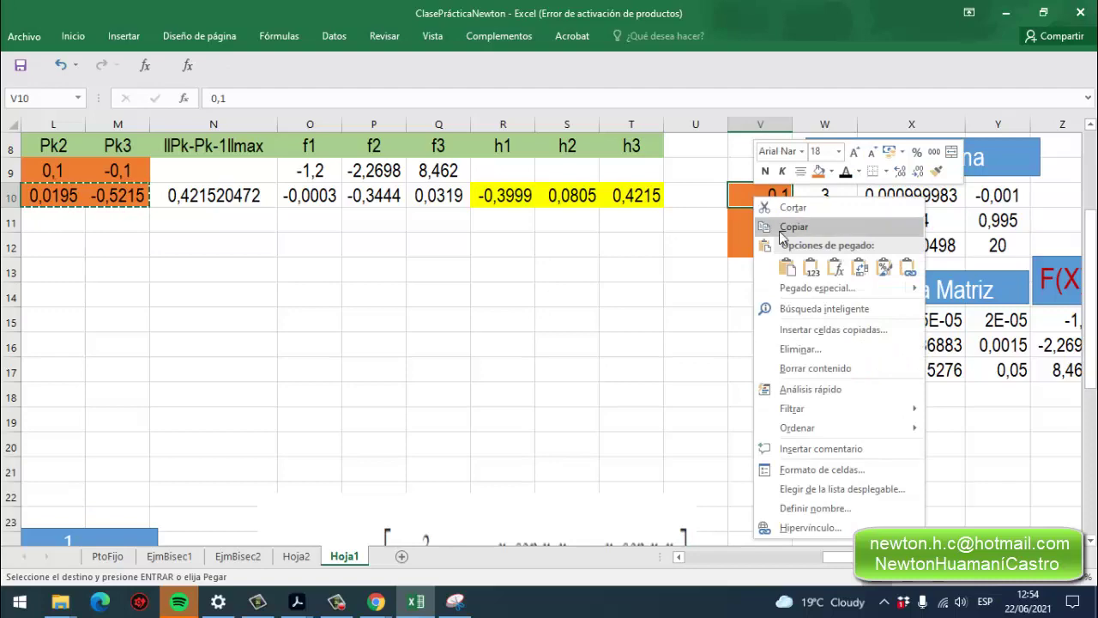
{"action": "left_click", "coordinate": [790, 289]}
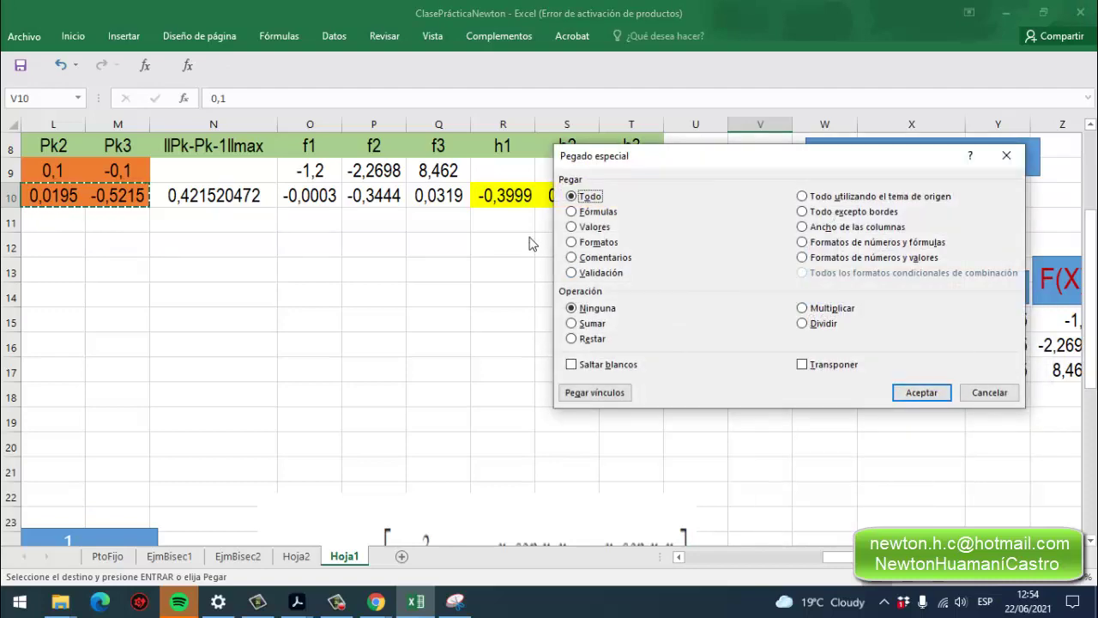
{"action": "left_click", "coordinate": [572, 227]}
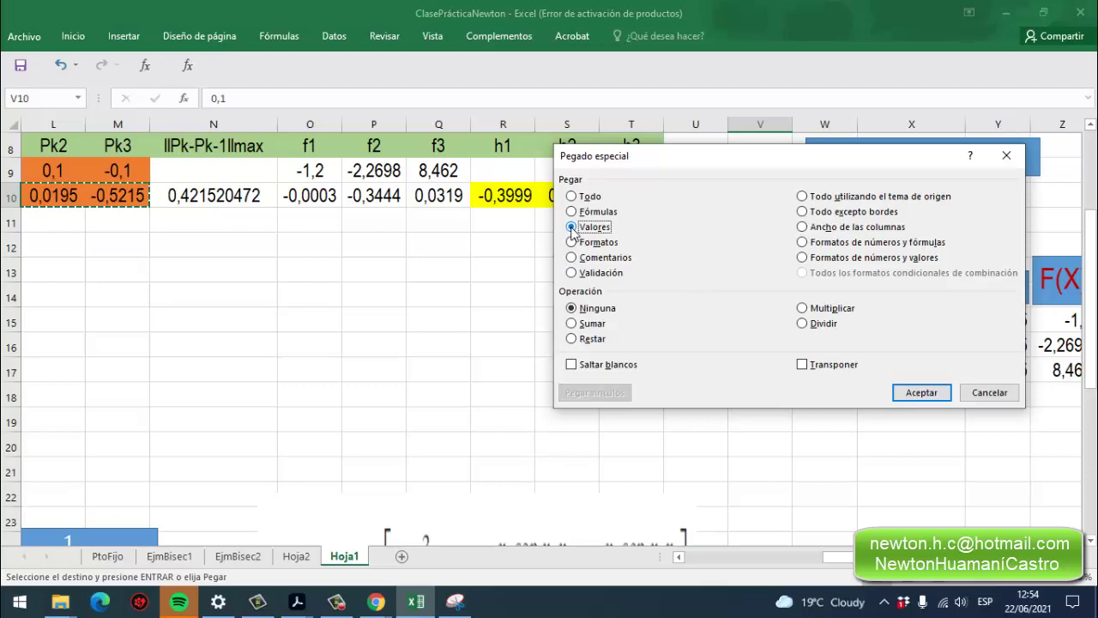
{"action": "left_click", "coordinate": [801, 367]}
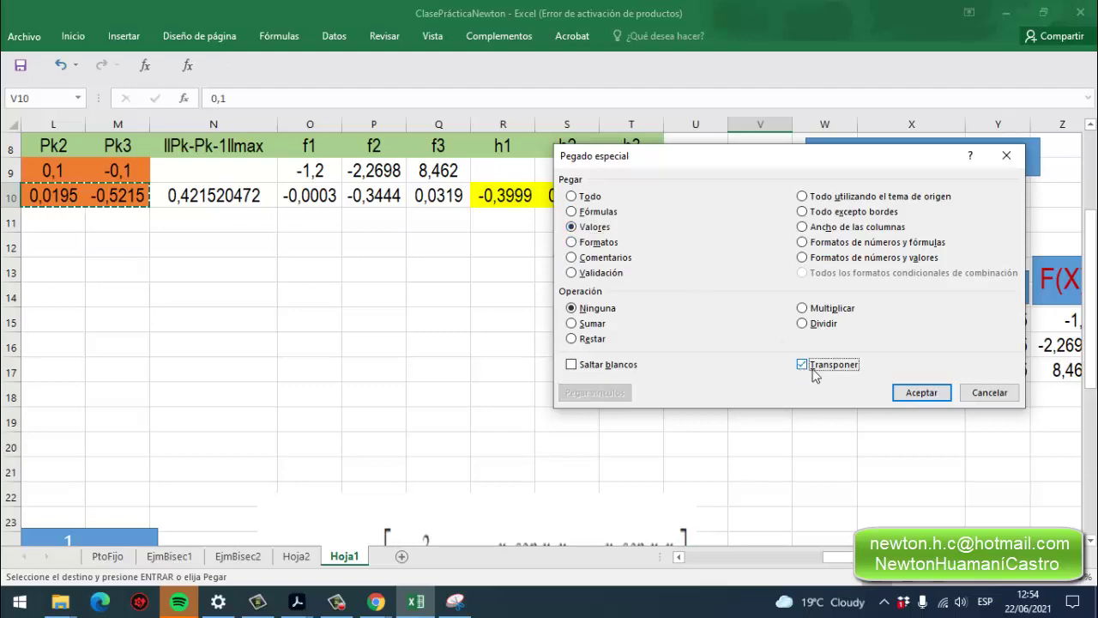
{"action": "left_click", "coordinate": [925, 394]}
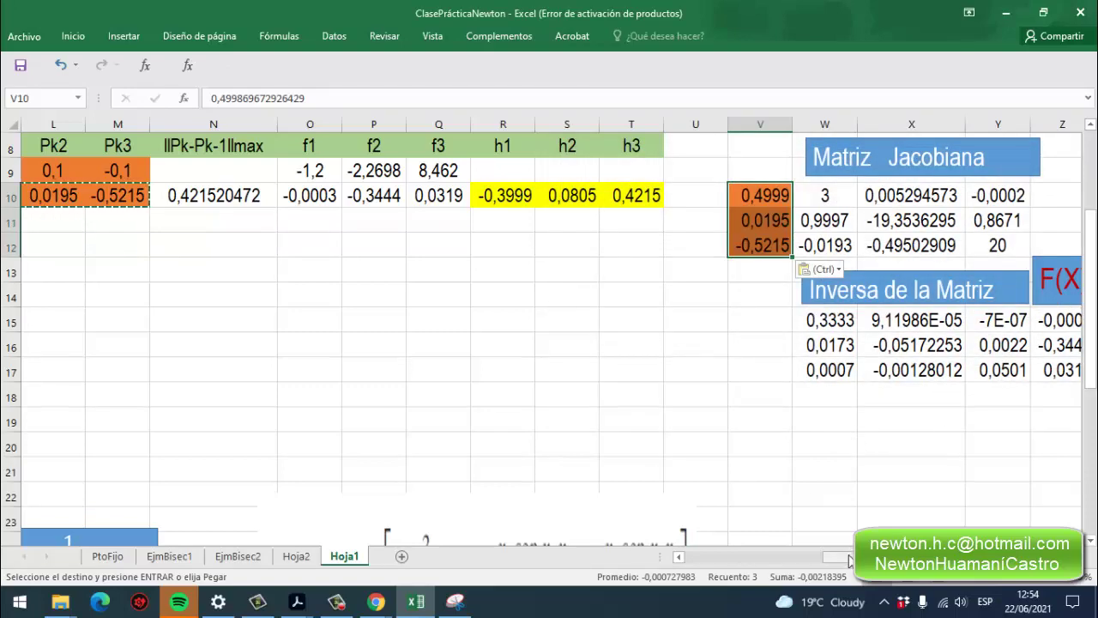
Copy the recalculated h1, h2 and h3 results in AB15:AB17.
{"action": "left_click_drag", "start_coordinate": [849, 559], "coordinate": [875, 560]}
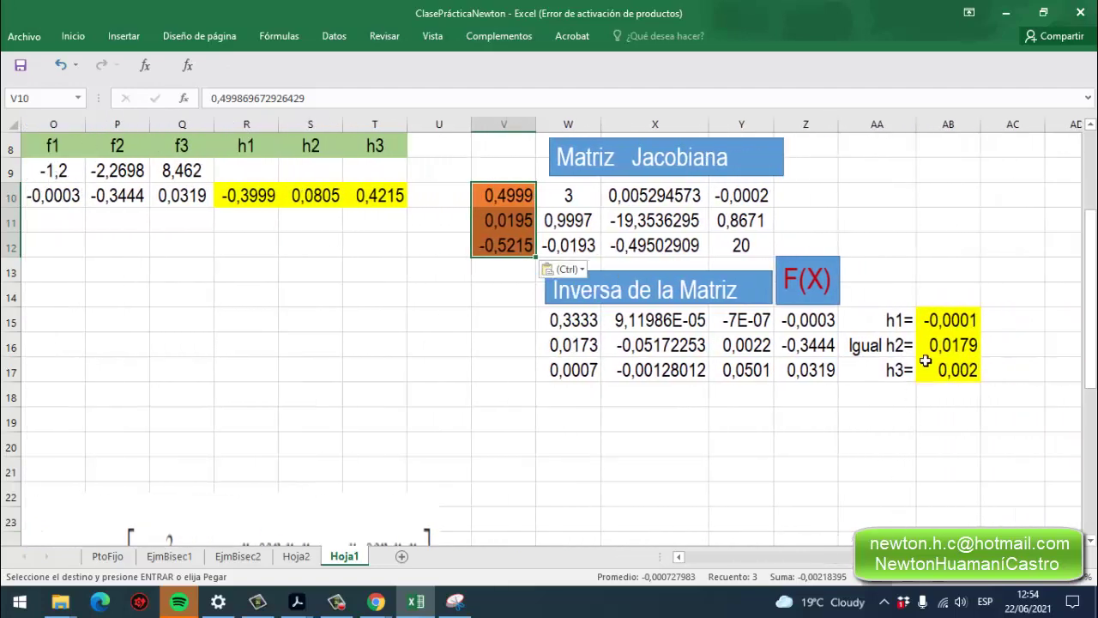
{"action": "left_click_drag", "start_coordinate": [874, 559], "coordinate": [896, 559]}
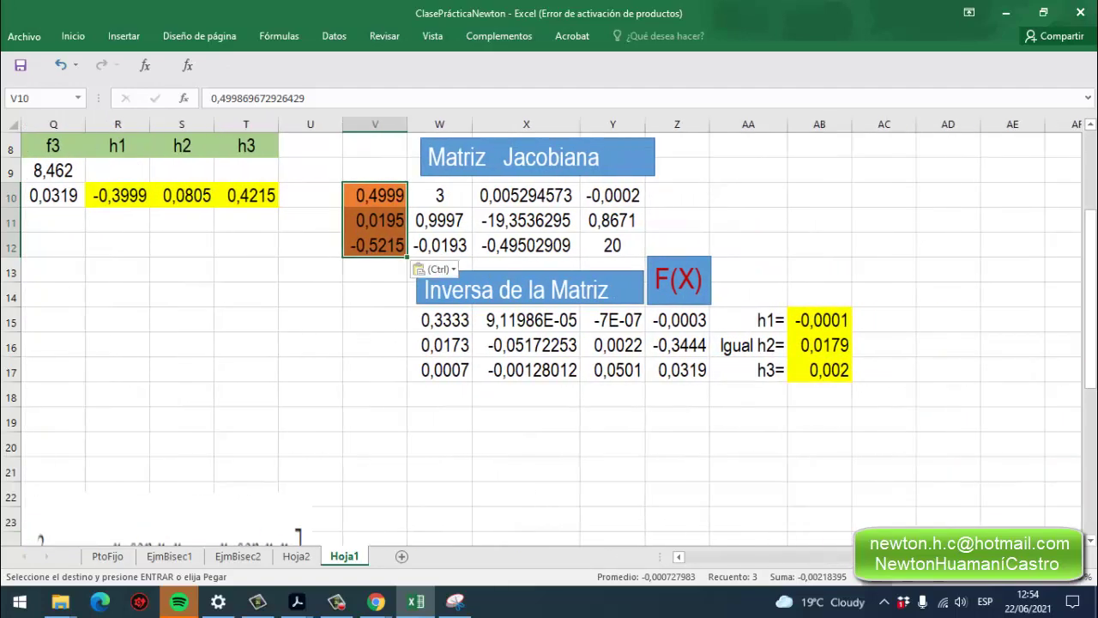
{"action": "left_click", "coordinate": [837, 296]}
{"action": "left_click", "coordinate": [889, 344]}
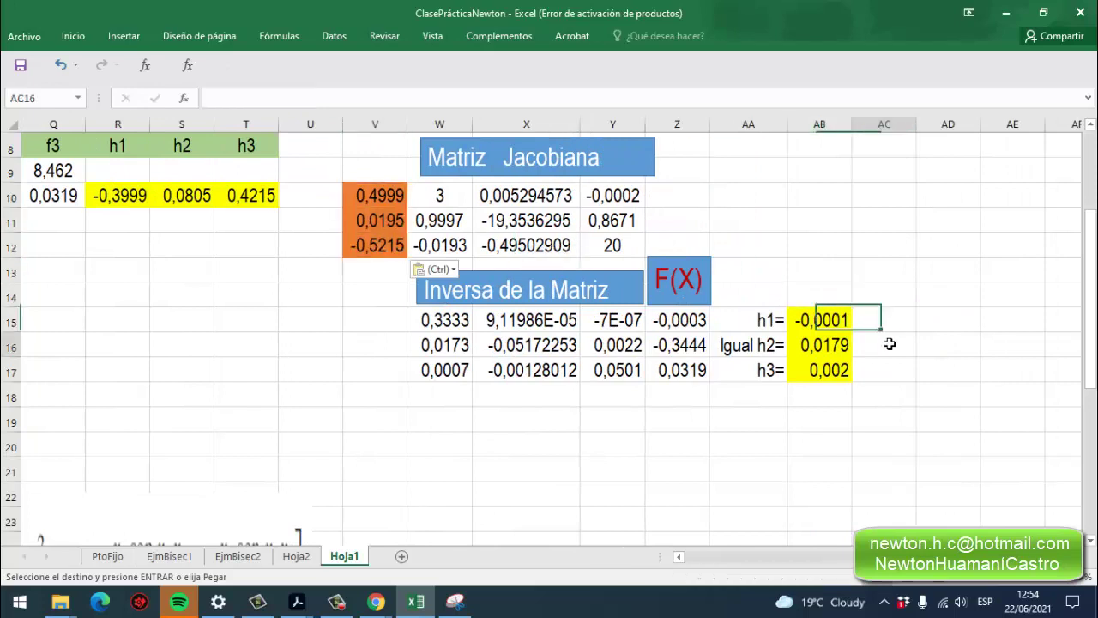
{"action": "left_click", "coordinate": [817, 306]}
{"action": "left_click_drag", "start_coordinate": [817, 315], "coordinate": [829, 371]}
{"action": "left_click", "coordinate": [865, 381]}
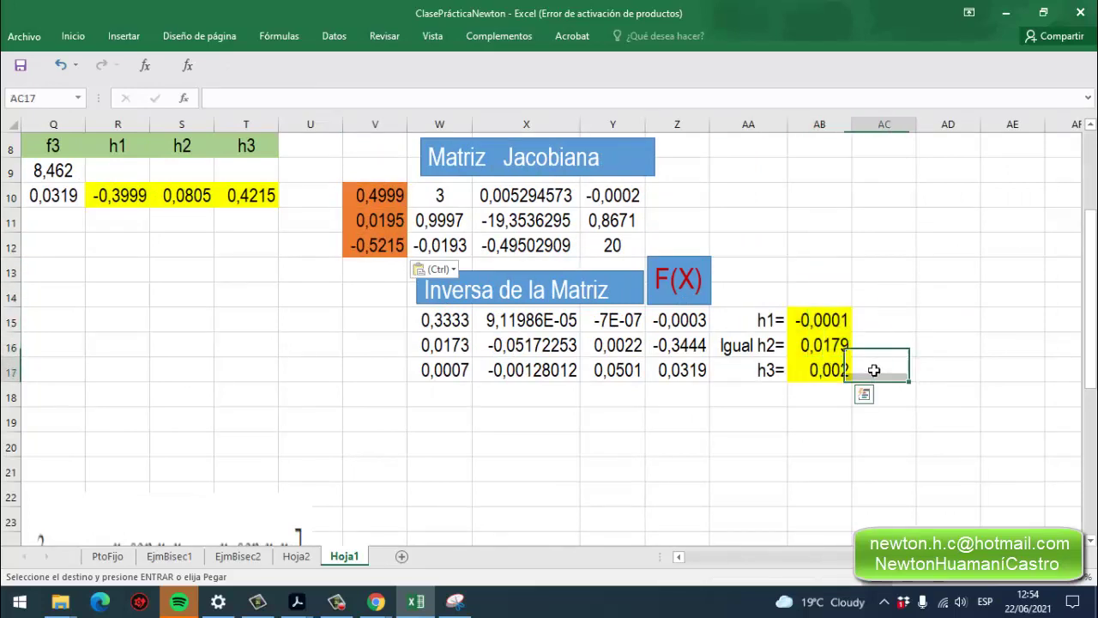
{"action": "left_click", "coordinate": [893, 345]}
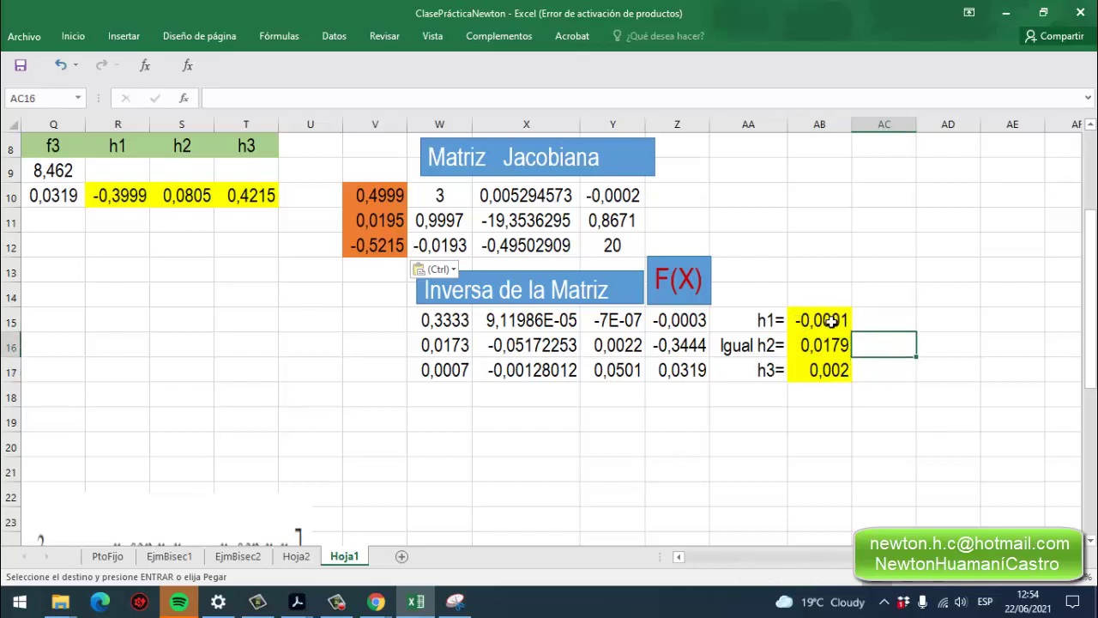
{"action": "left_click_drag", "start_coordinate": [796, 319], "coordinate": [831, 351]}
{"action": "right_click", "coordinate": [821, 320]}
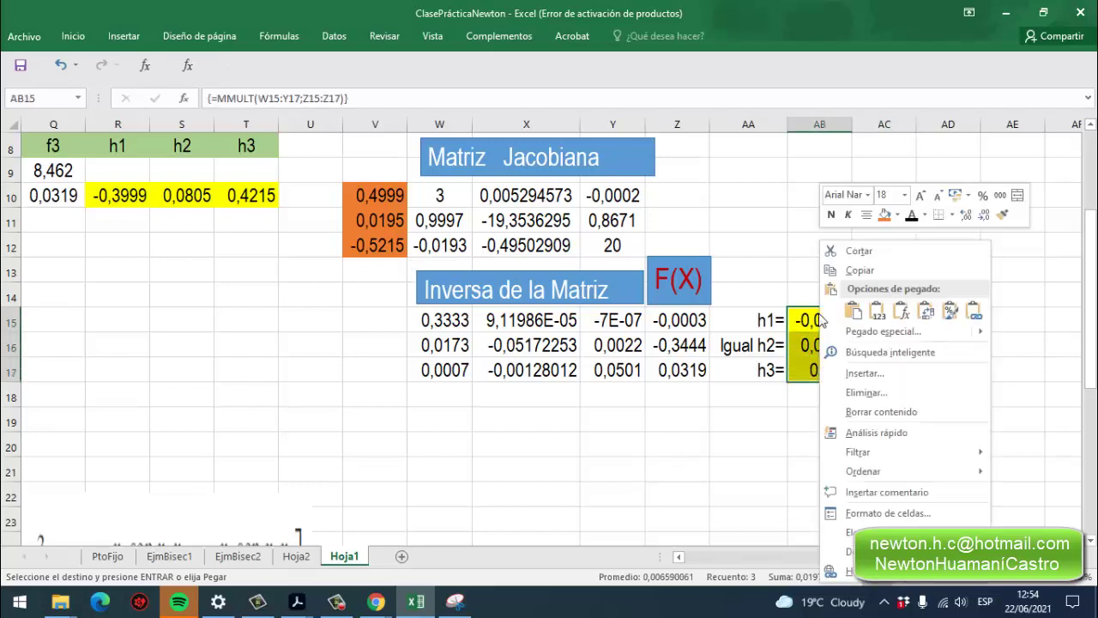
{"action": "left_click", "coordinate": [863, 278]}
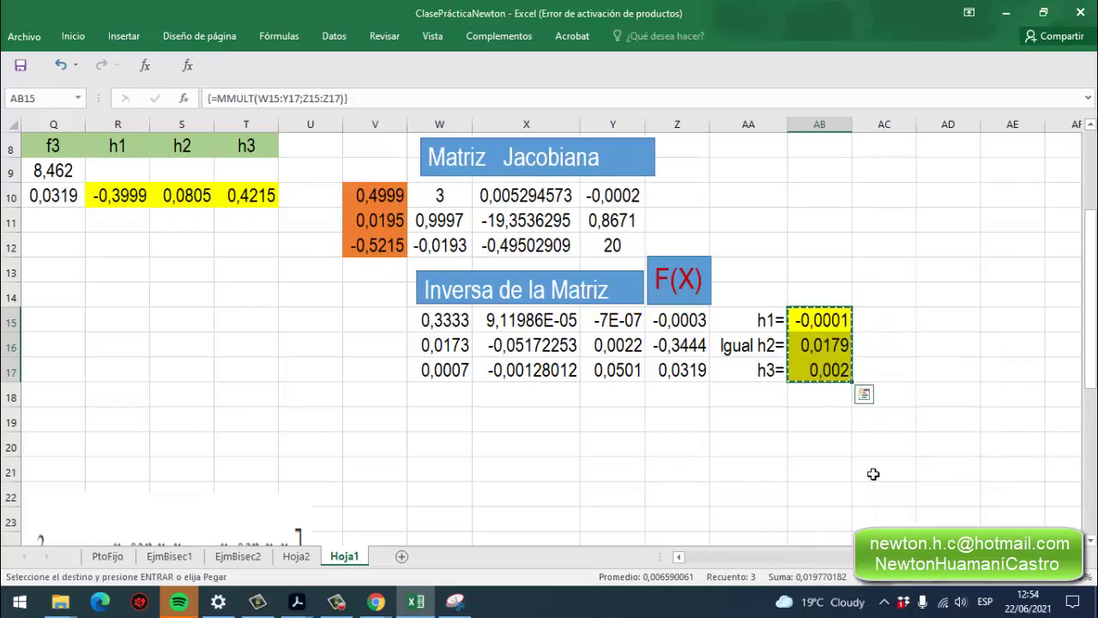
Paste the copied h results as transposed values into the k=2 row, starting at R11.
{"action": "scroll", "coordinate": [862, 397], "scroll_direction": "left", "scroll_amount": 2}
{"action": "scroll", "coordinate": [841, 559], "scroll_direction": "left", "scroll_amount": 3}
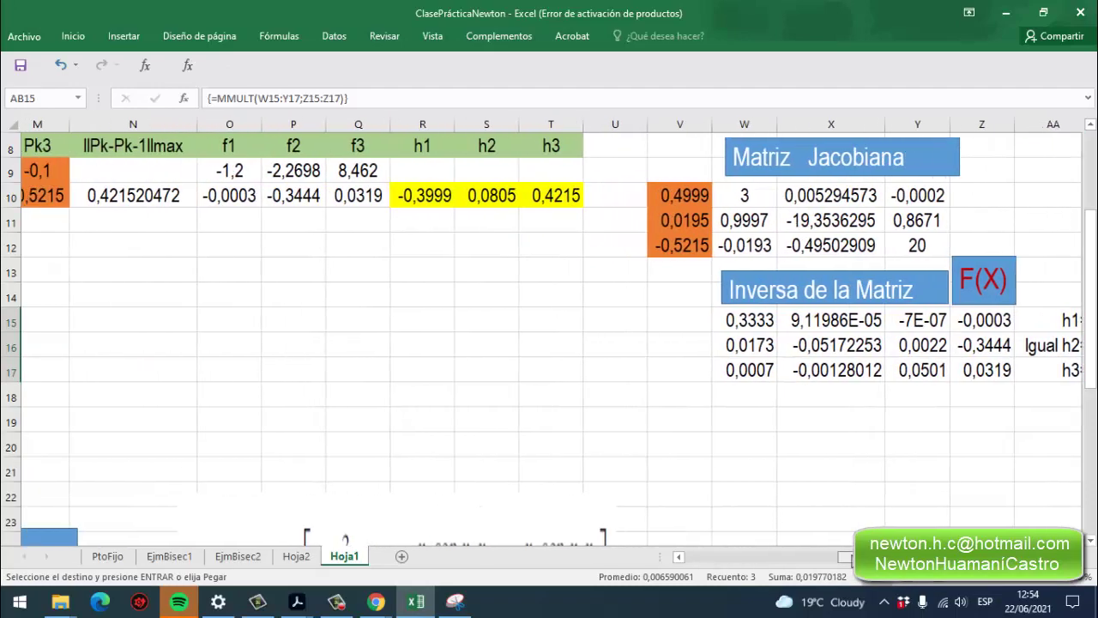
{"action": "left_click_drag", "start_coordinate": [841, 558], "coordinate": [815, 557]}
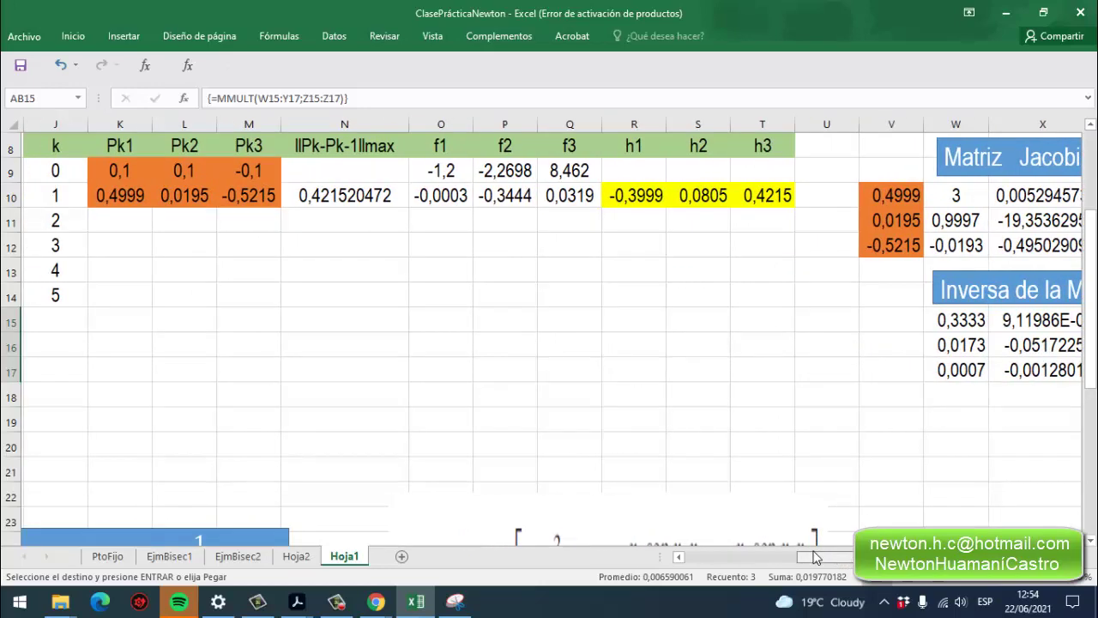
{"action": "left_click", "coordinate": [625, 229]}
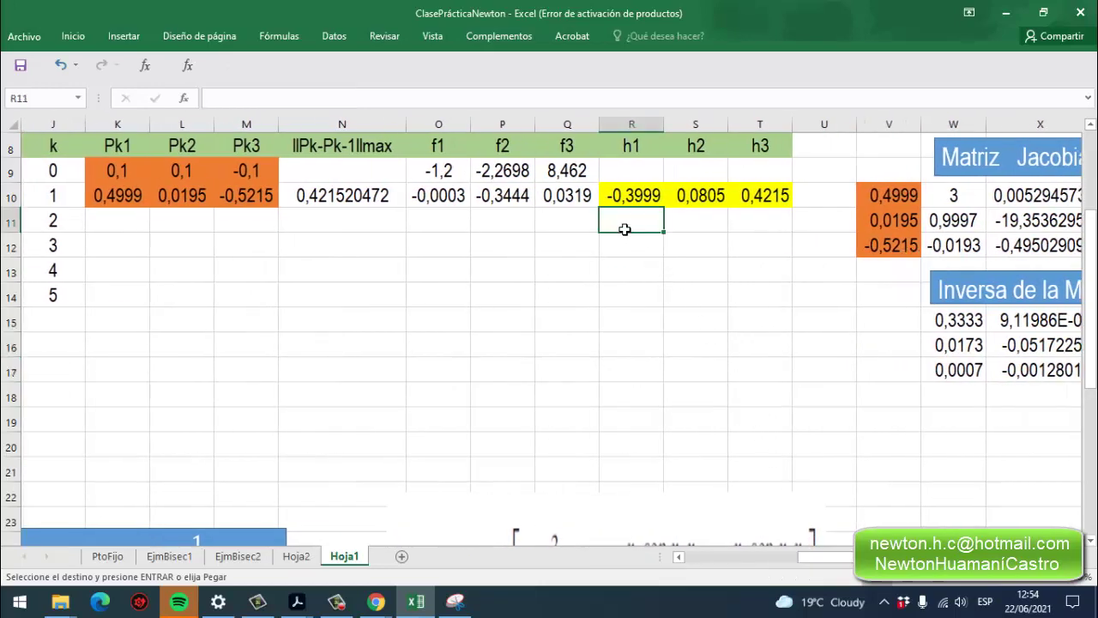
{"action": "right_click", "coordinate": [625, 229]}
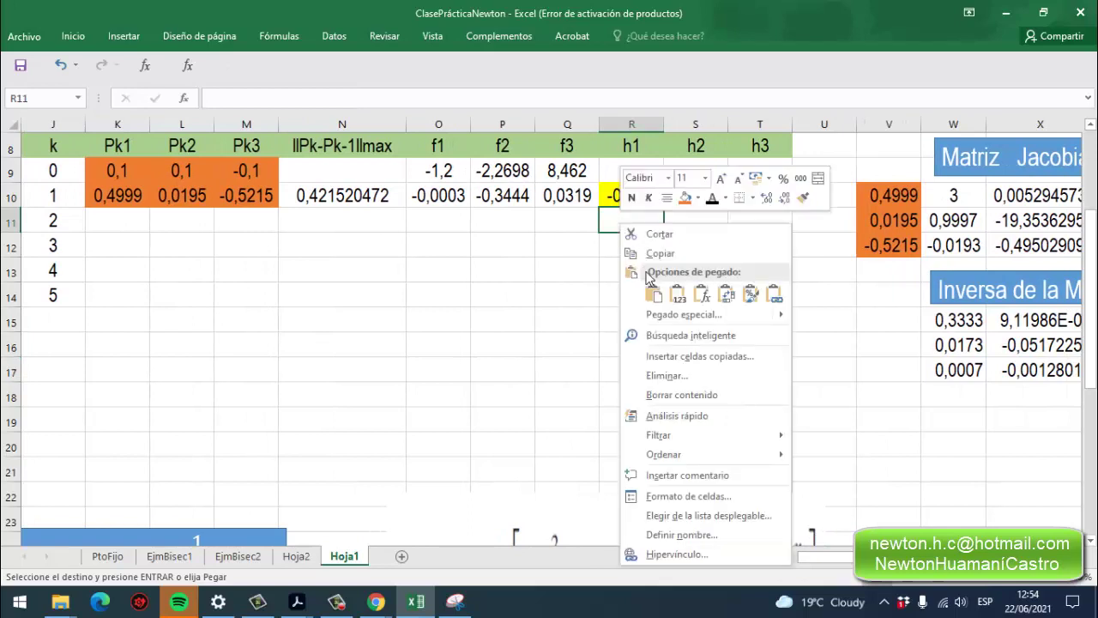
{"action": "left_click", "coordinate": [651, 315]}
{"action": "left_click", "coordinate": [444, 249]}
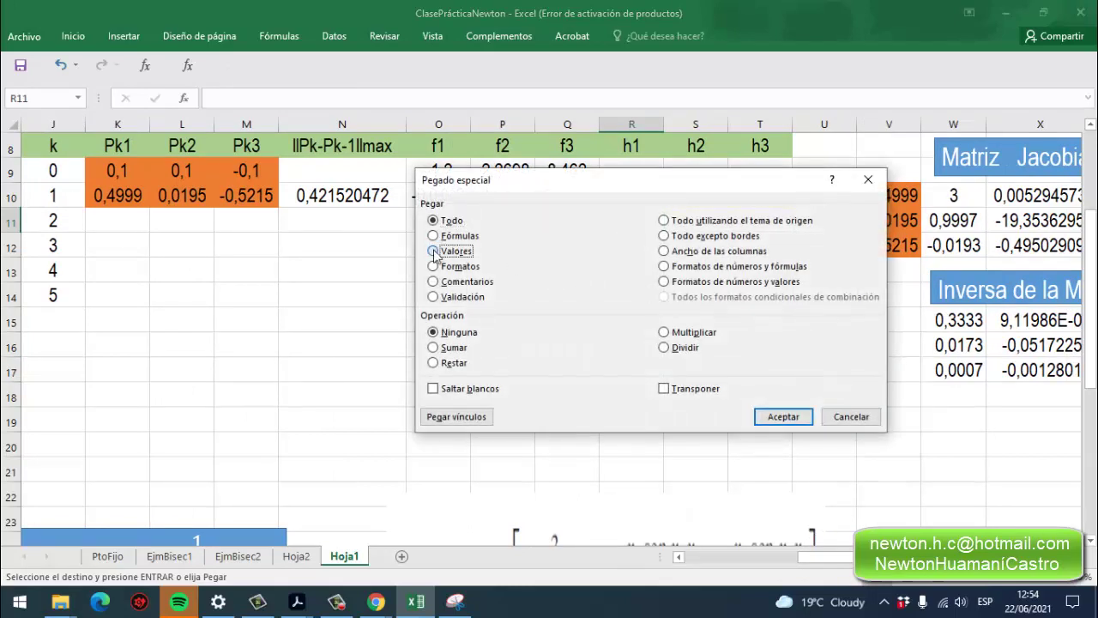
{"action": "left_click", "coordinate": [662, 389]}
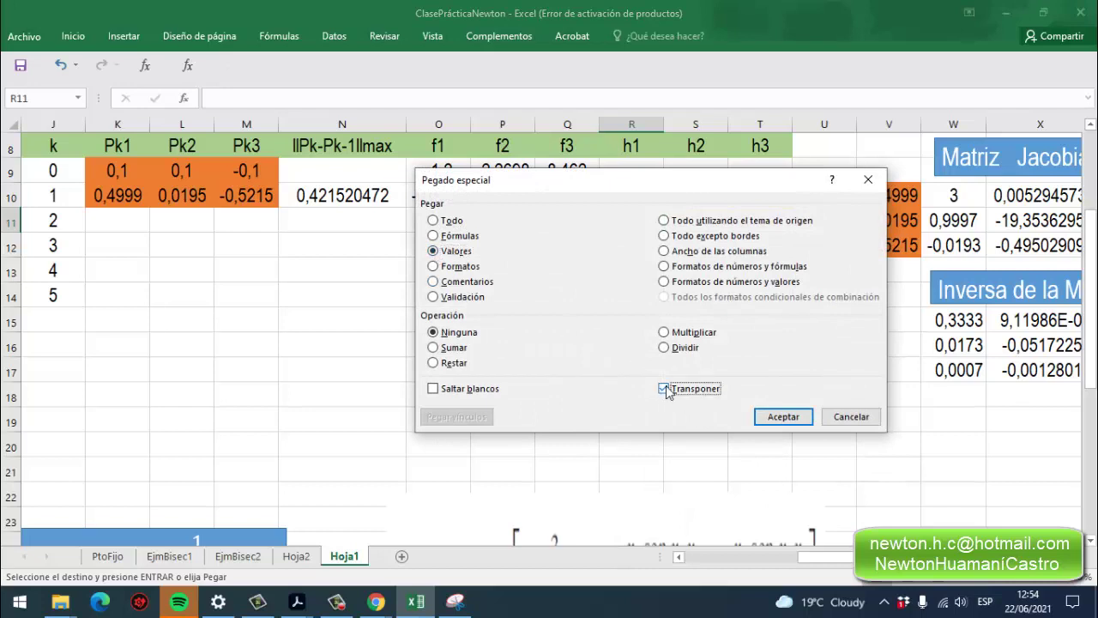
{"action": "left_click", "coordinate": [784, 417]}
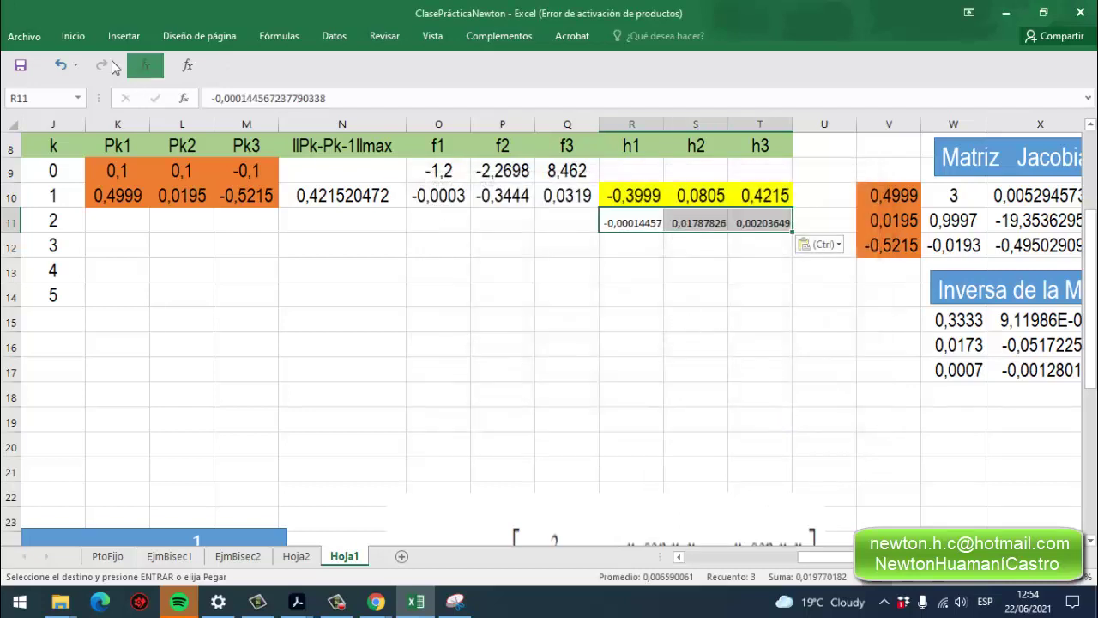
Fill the k=2 h values in R11:T11 with yellow.
{"action": "left_click", "coordinate": [73, 36]}
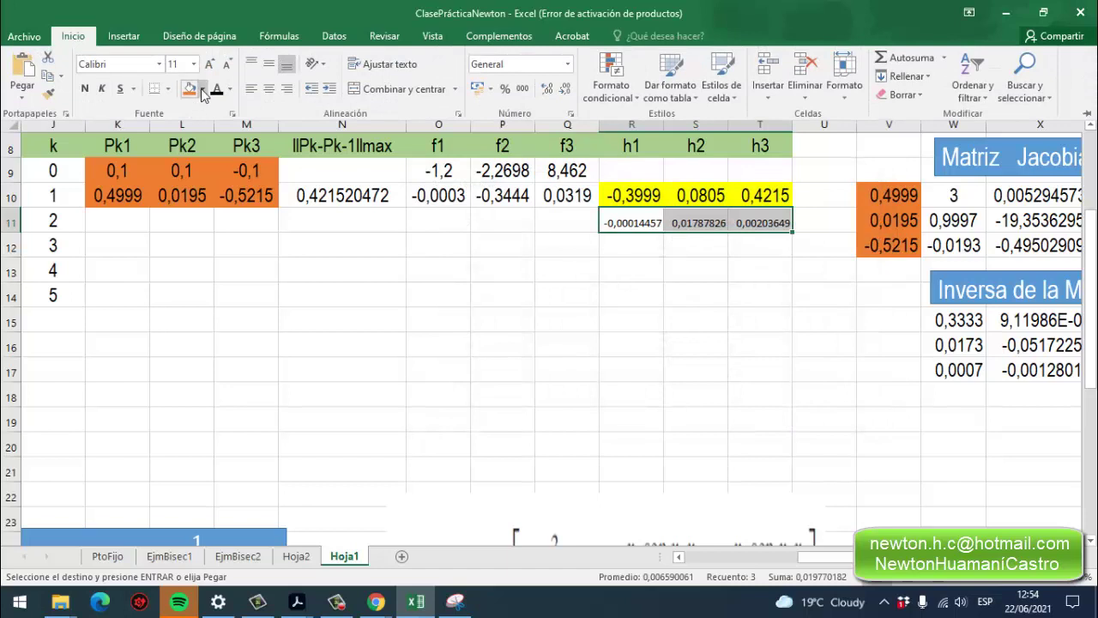
{"action": "left_click", "coordinate": [202, 89]}
{"action": "left_click", "coordinate": [230, 215]}
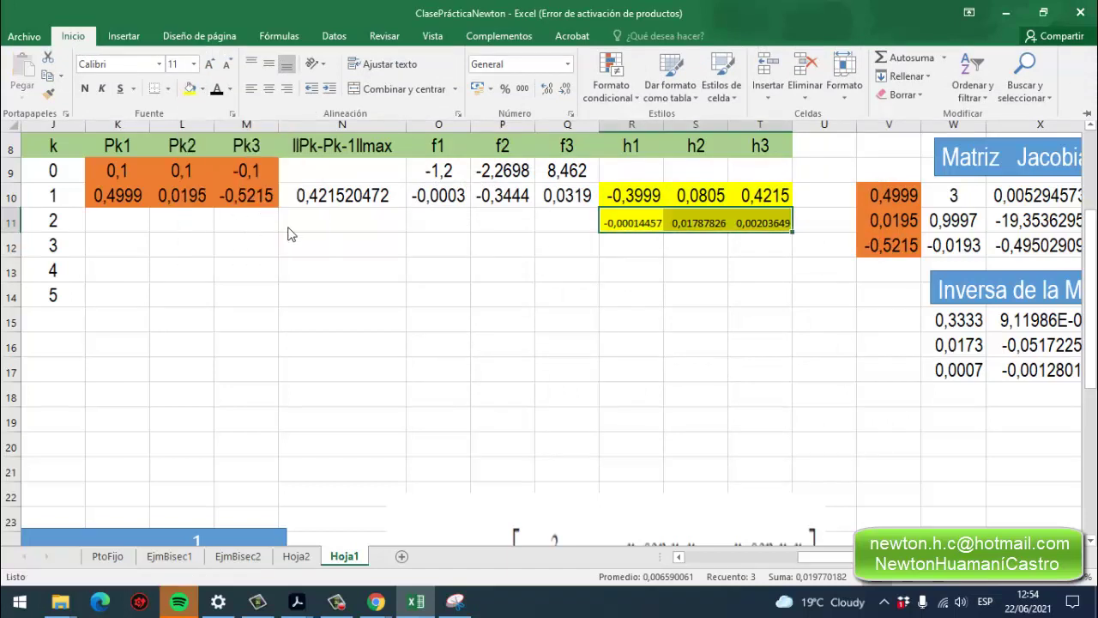
Set the font of the h values in R11:T11 to Arial Narrow, size 18.
{"action": "left_click", "coordinate": [158, 64]}
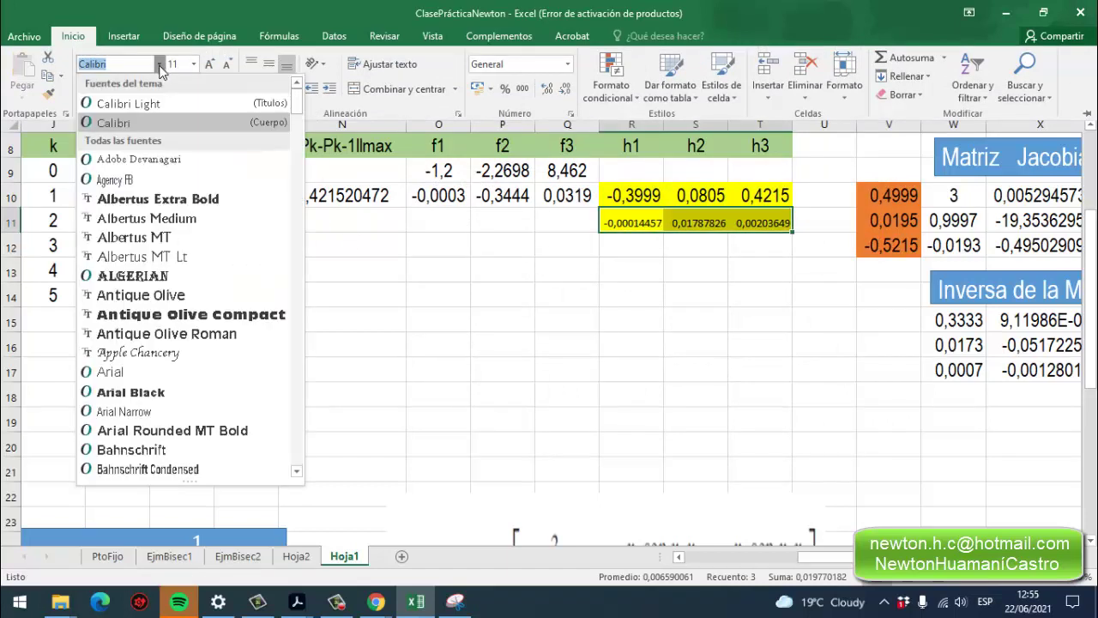
{"action": "left_click", "coordinate": [138, 414]}
{"action": "key", "text": "ctrl+F1"}
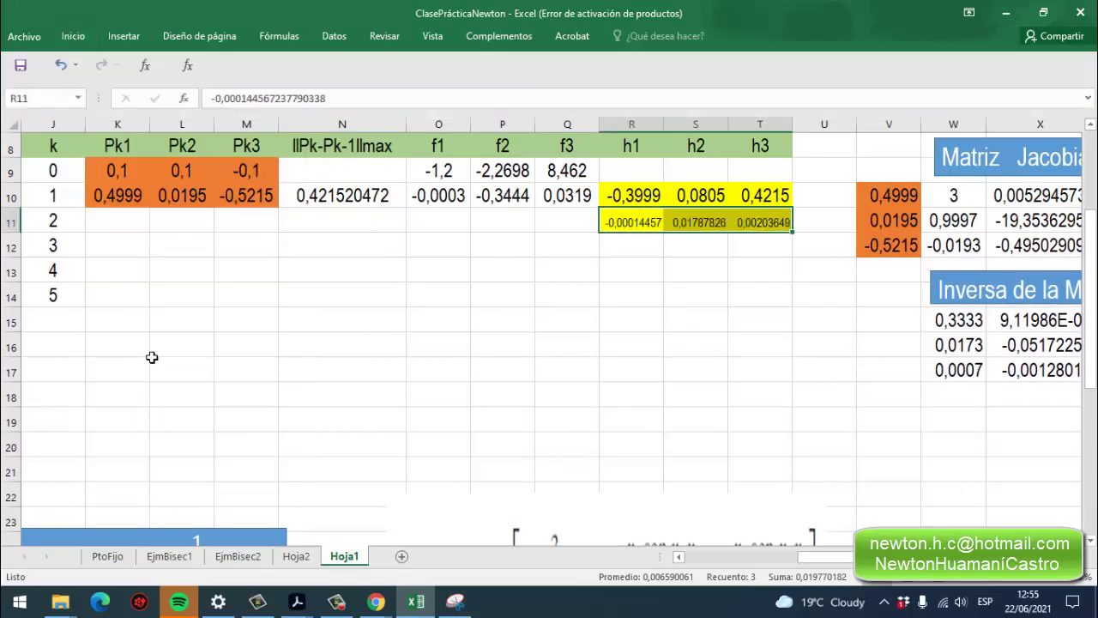
{"action": "left_click", "coordinate": [73, 36]}
{"action": "left_click", "coordinate": [194, 64]}
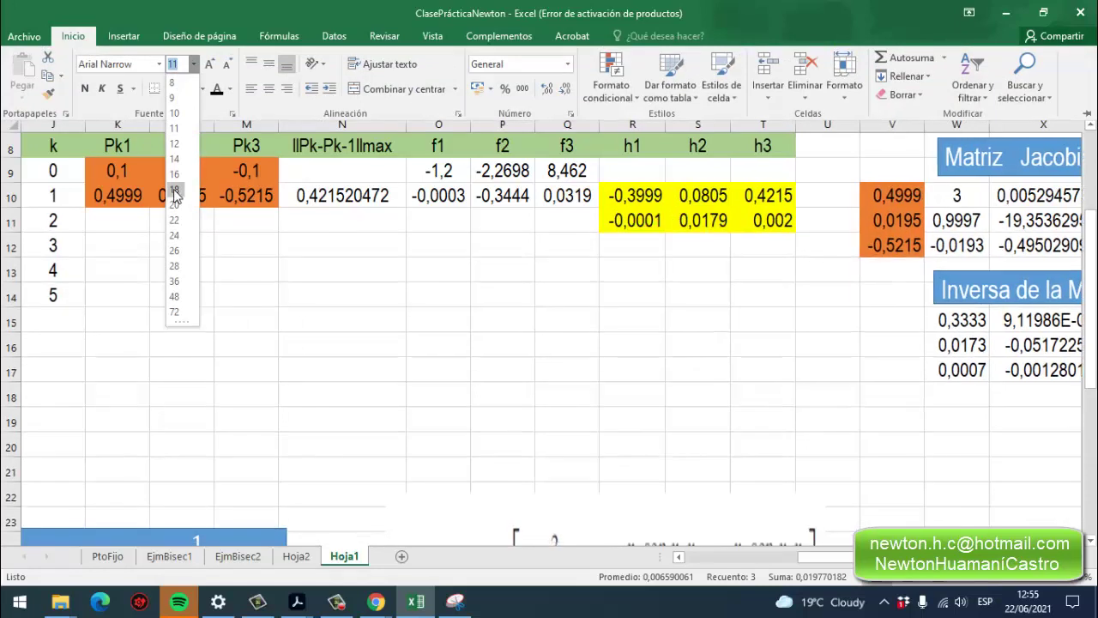
{"action": "left_click", "coordinate": [174, 265]}
{"action": "left_click", "coordinate": [595, 255]}
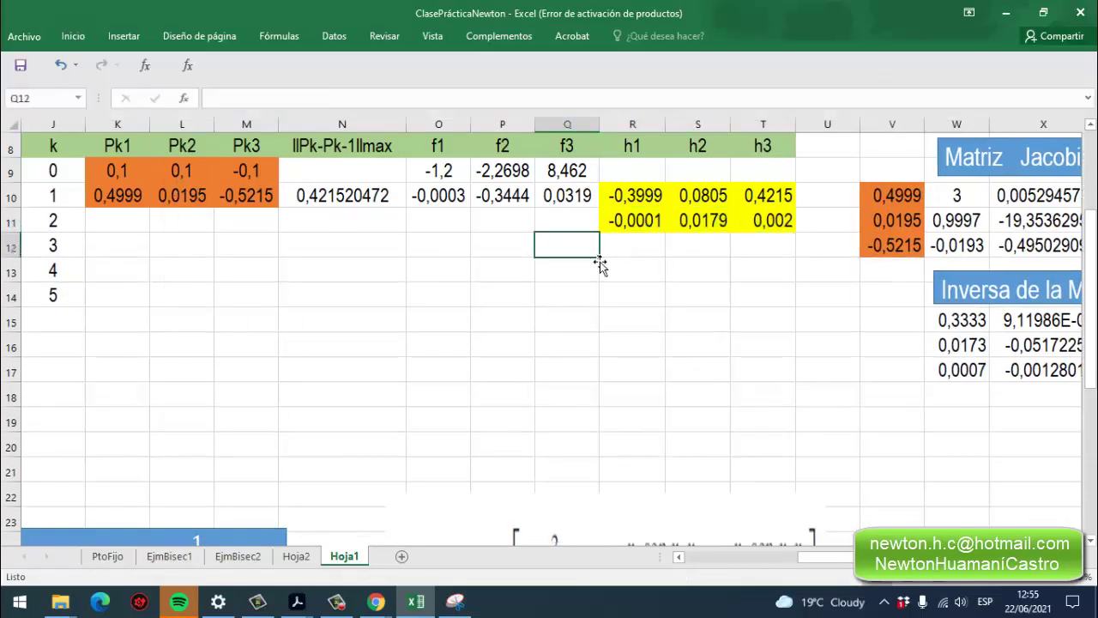
Extend the Pk1, Pk2 and Pk3 formulas from K10:M10 down into the k=2 row, K11:M11.
{"action": "left_click", "coordinate": [498, 225]}
{"action": "left_click", "coordinate": [139, 226]}
{"action": "left_click", "coordinate": [122, 196]}
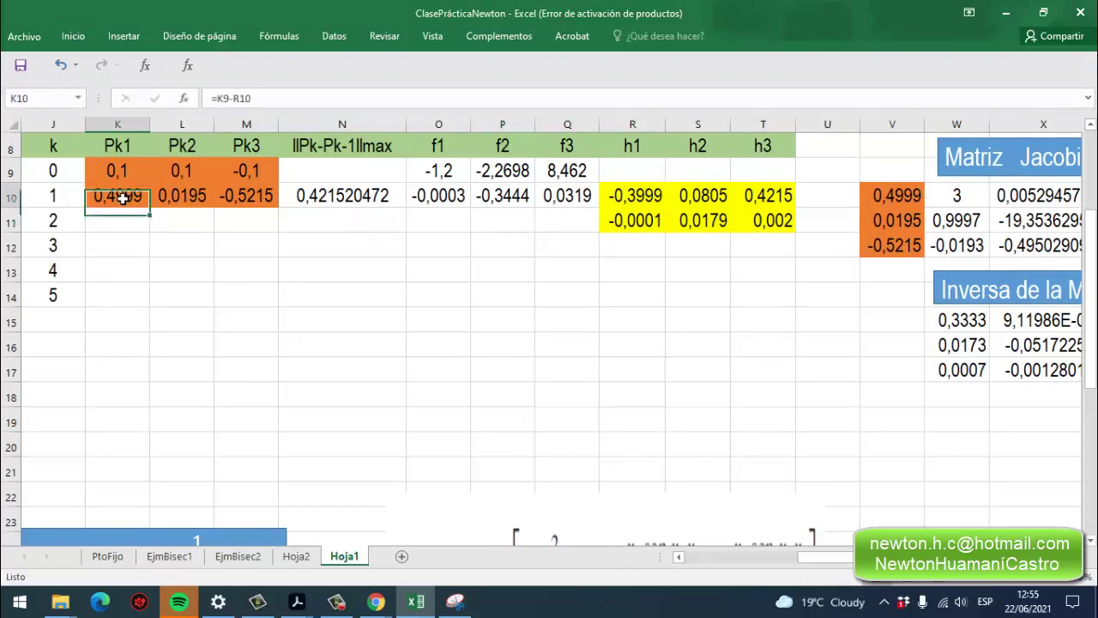
{"action": "left_click_drag", "start_coordinate": [158, 213], "coordinate": [157, 234]}
{"action": "left_click", "coordinate": [196, 204]}
{"action": "left_click_drag", "start_coordinate": [215, 210], "coordinate": [221, 237]}
{"action": "left_click", "coordinate": [244, 206]}
{"action": "left_click_drag", "start_coordinate": [279, 209], "coordinate": [284, 229]}
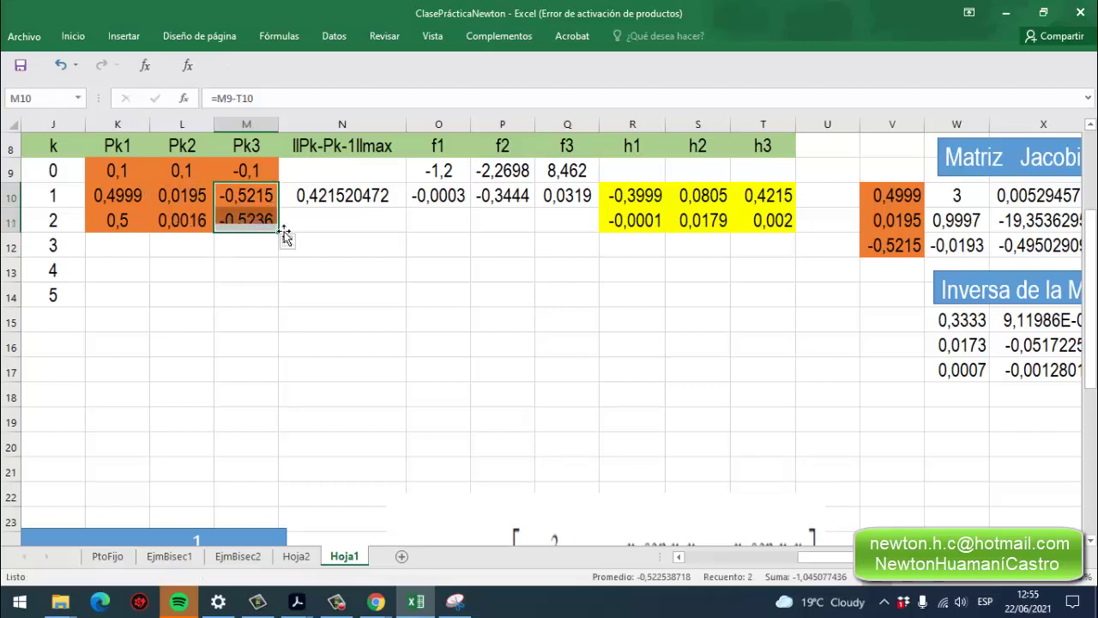
Extend the max-norm difference formula from N10 down to N11.
{"action": "left_click", "coordinate": [335, 228]}
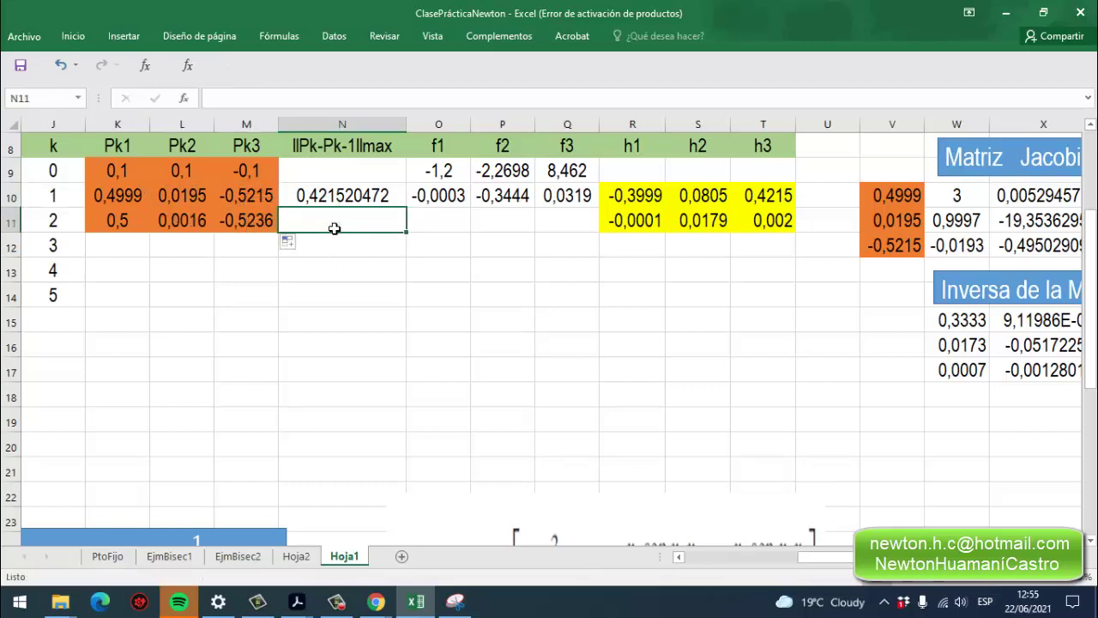
{"action": "left_click", "coordinate": [333, 199]}
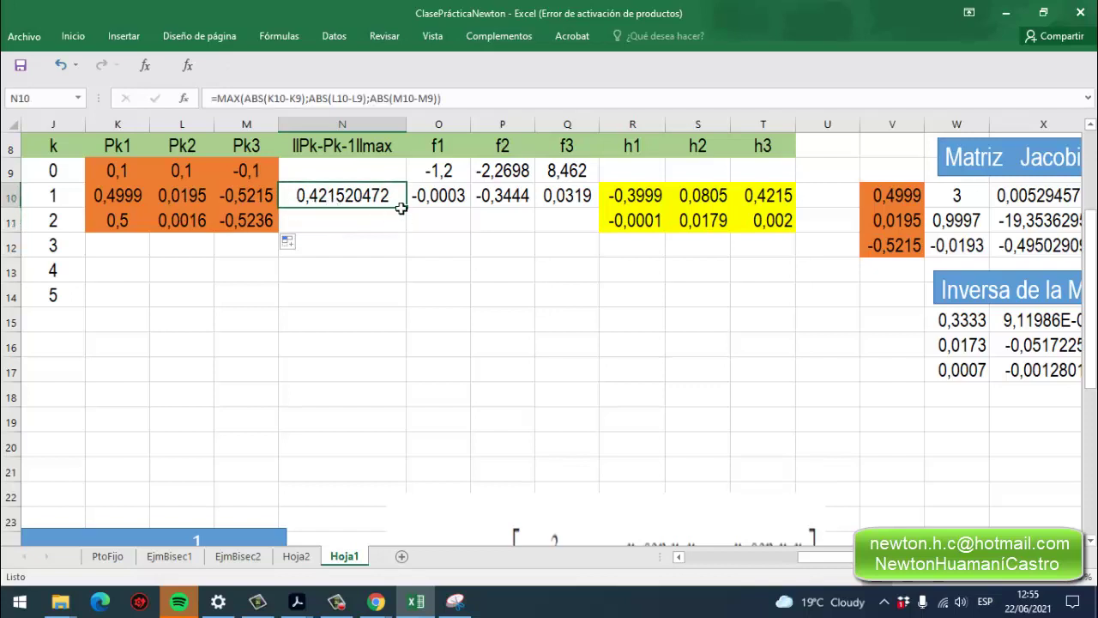
{"action": "left_click_drag", "start_coordinate": [407, 208], "coordinate": [415, 229]}
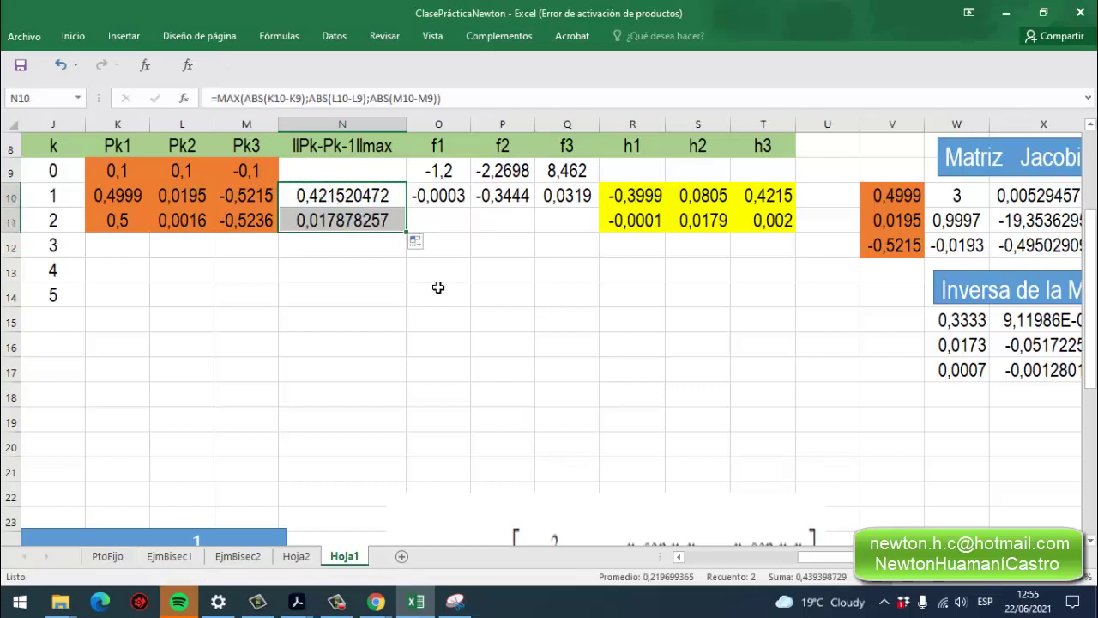
{"action": "left_click", "coordinate": [439, 203]}
{"action": "left_click", "coordinate": [480, 220]}
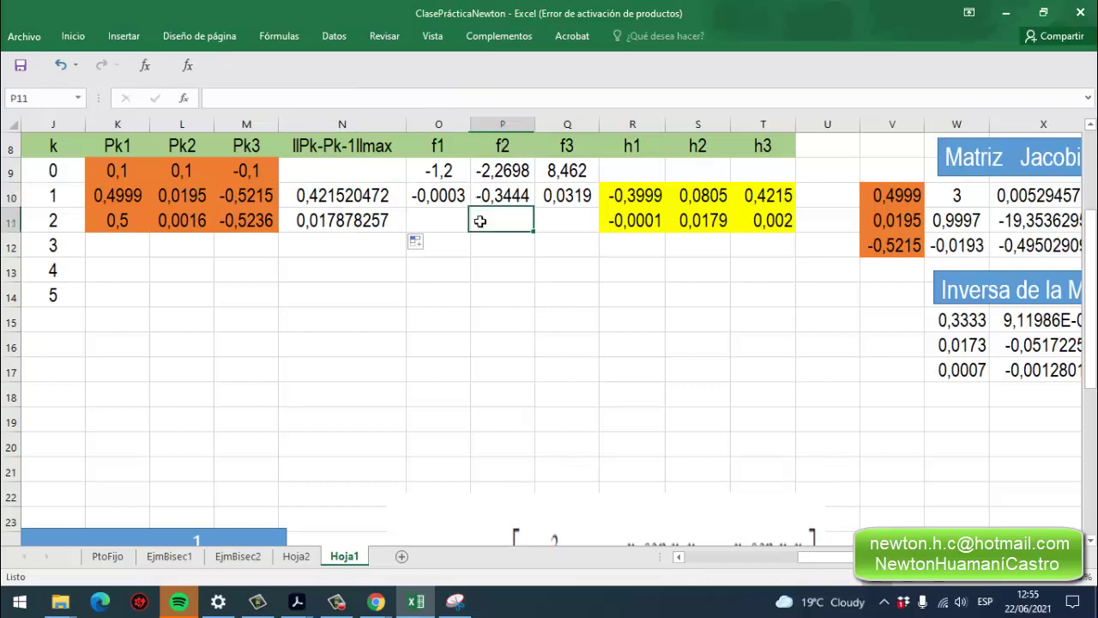
{"action": "left_click", "coordinate": [129, 226]}
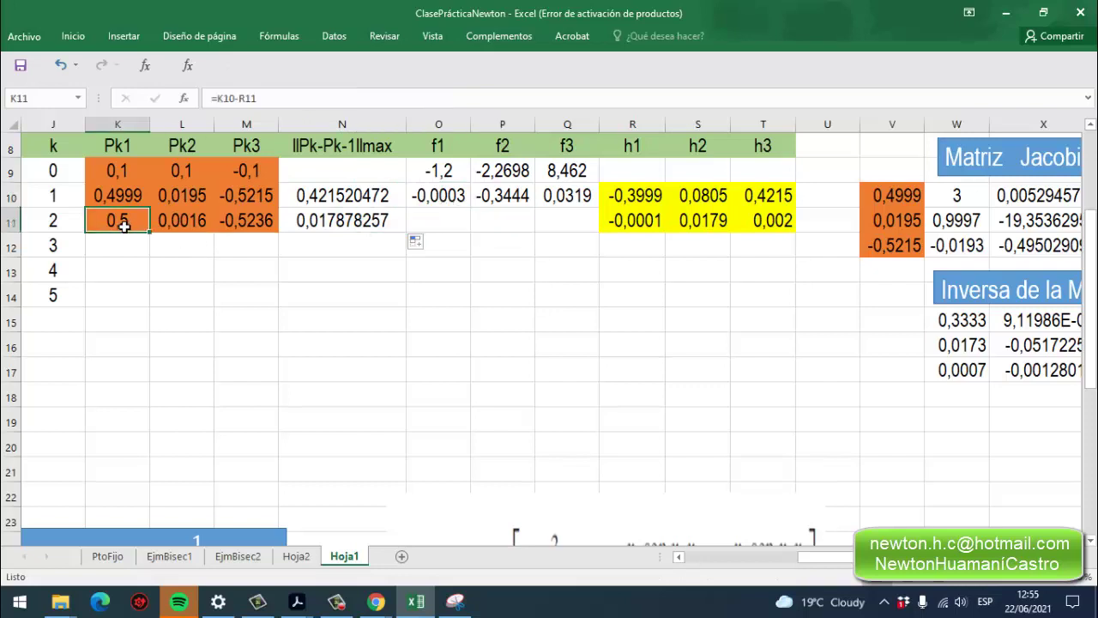
{"action": "left_click", "coordinate": [169, 232]}
{"action": "left_click", "coordinate": [264, 228]}
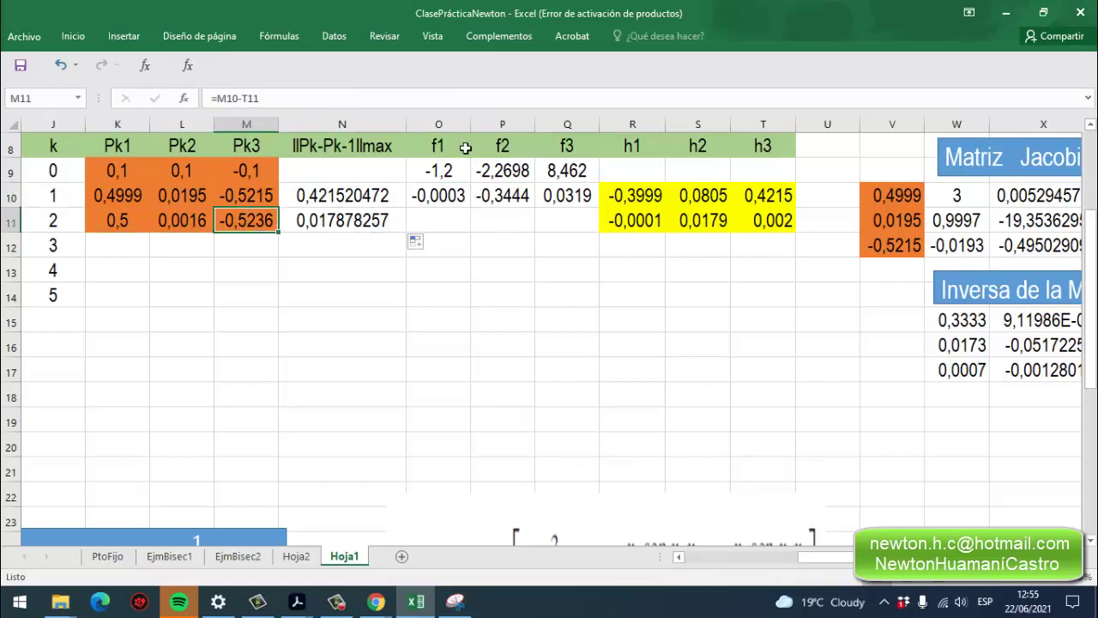
{"action": "left_click", "coordinate": [442, 204]}
{"action": "left_click", "coordinate": [481, 227]}
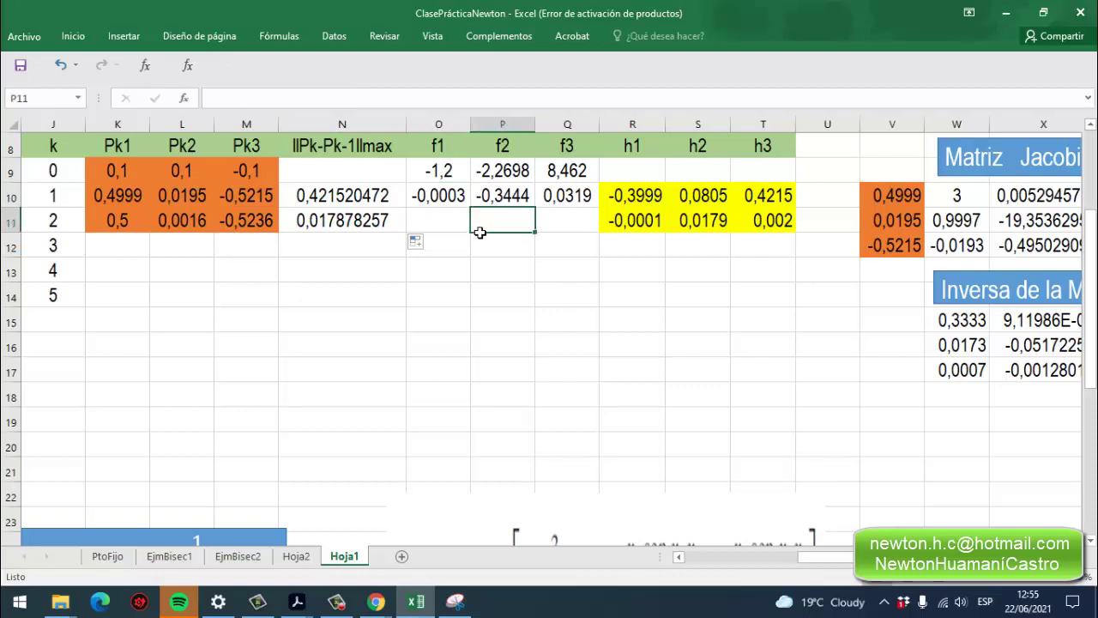
Extend the f1, f2 and f3 formulas from O10:Q10 down into the k=2 row, O11:Q11.
{"action": "left_click", "coordinate": [455, 202]}
{"action": "left_click_drag", "start_coordinate": [478, 214], "coordinate": [476, 231]}
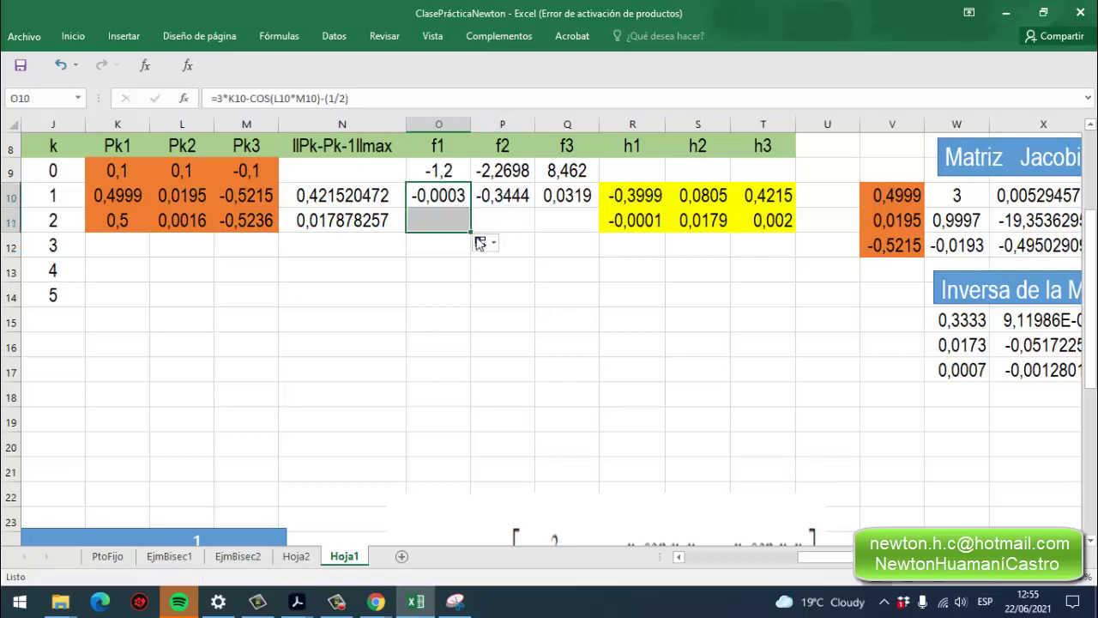
{"action": "left_click", "coordinate": [520, 201]}
{"action": "left_click_drag", "start_coordinate": [535, 209], "coordinate": [540, 233]}
{"action": "left_click", "coordinate": [579, 199]}
{"action": "left_click_drag", "start_coordinate": [599, 208], "coordinate": [603, 234]}
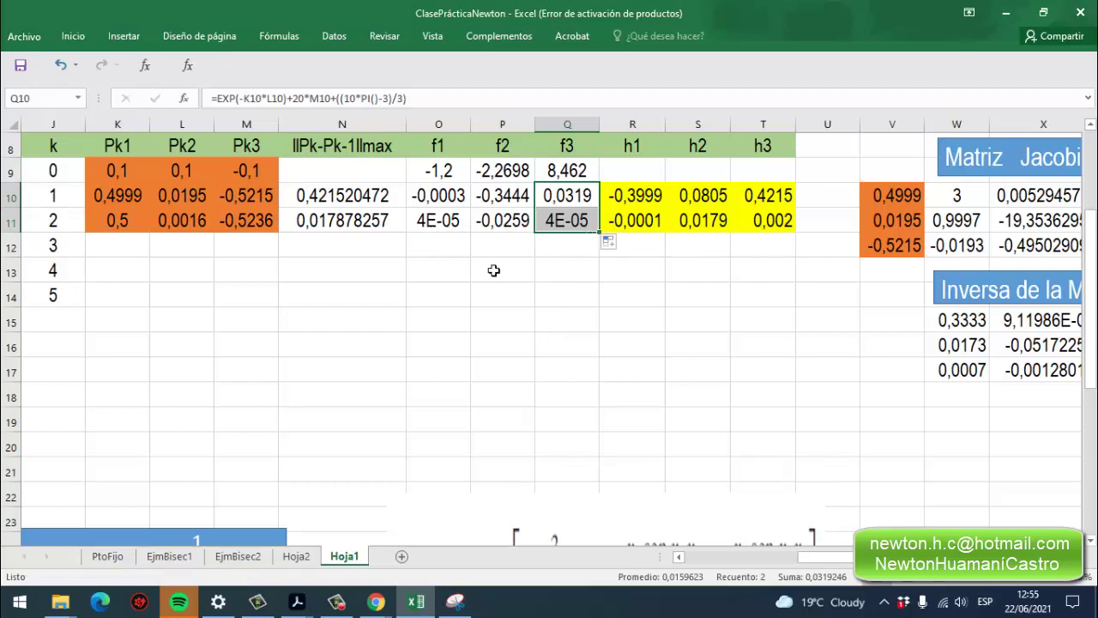
Copy the k=2 Pk values from K11:M11 and paste them as transposed values into V10:V12 beside the Jacobian matrix.
{"action": "left_click", "coordinate": [131, 254]}
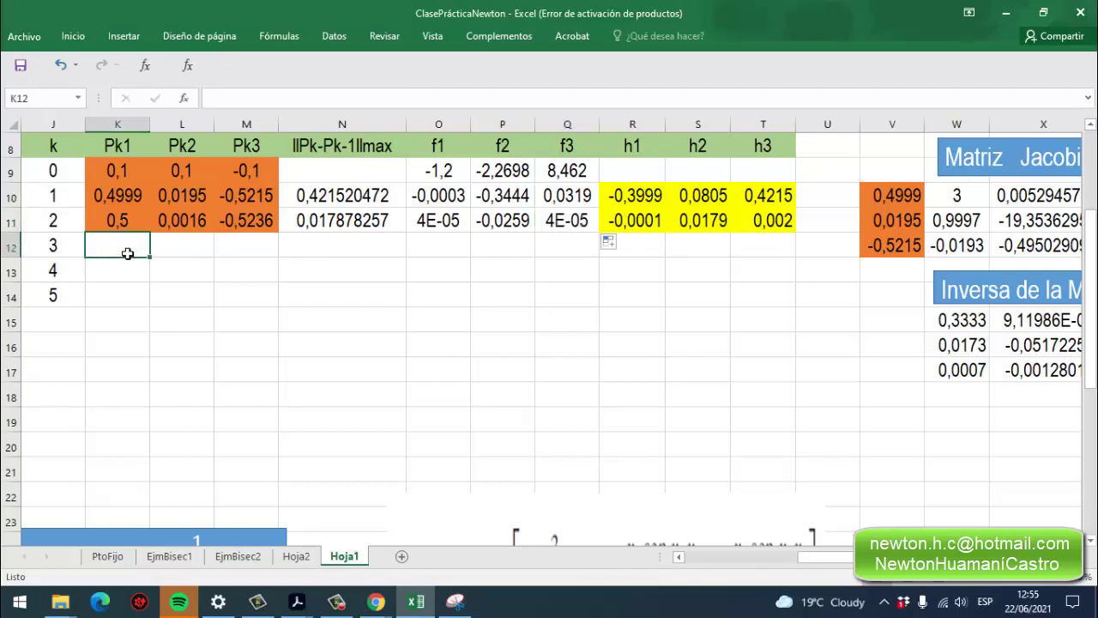
{"action": "left_click", "coordinate": [343, 276]}
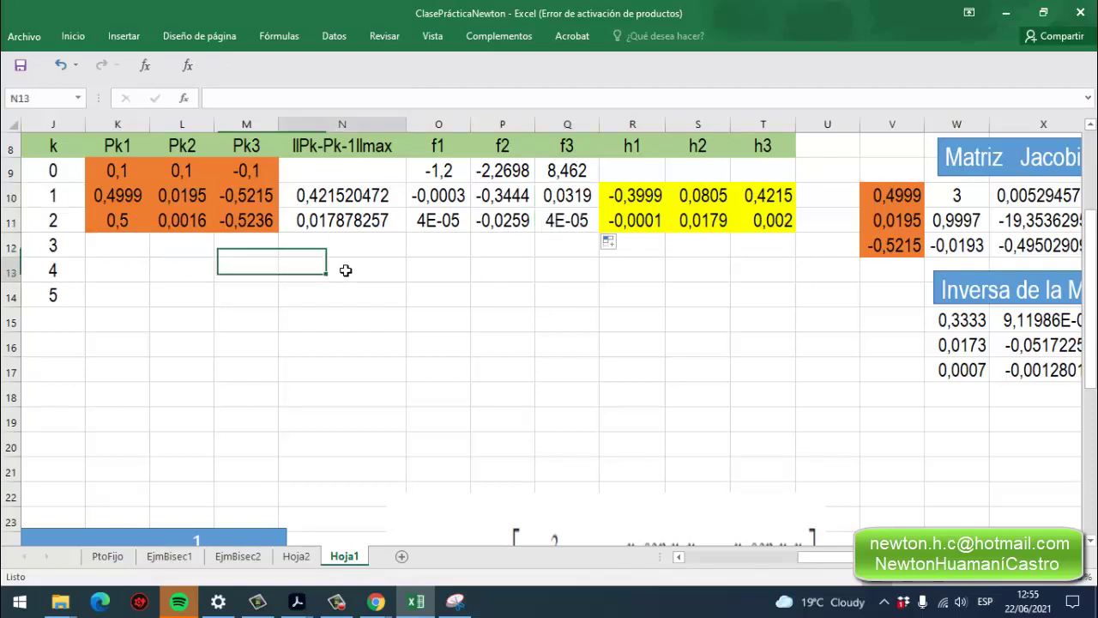
{"action": "left_click_drag", "start_coordinate": [112, 224], "coordinate": [245, 230]}
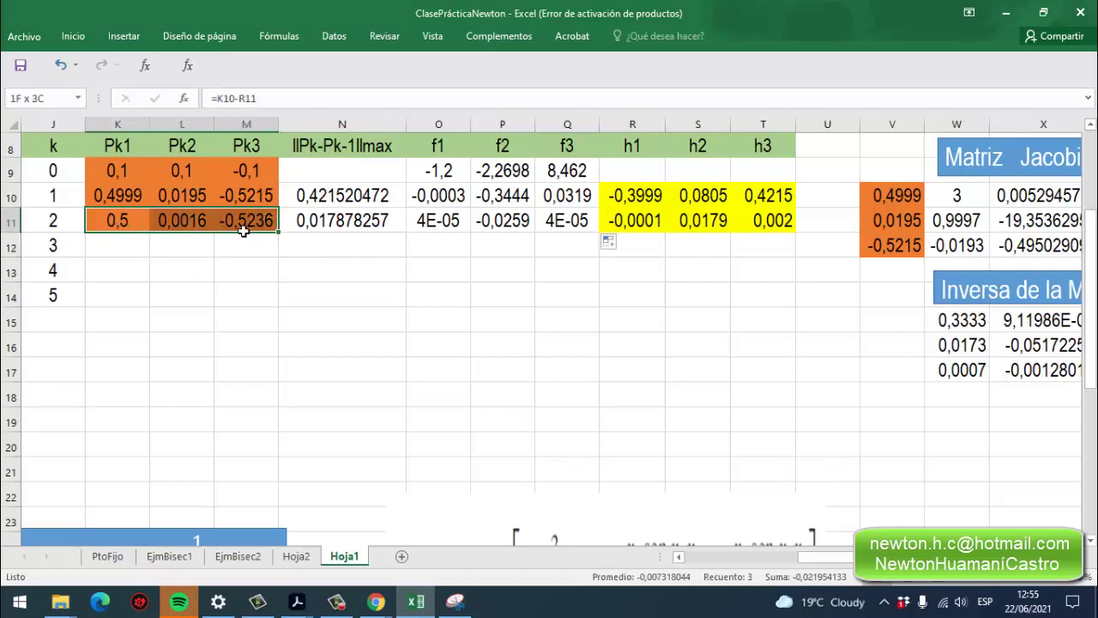
{"action": "right_click", "coordinate": [239, 228]}
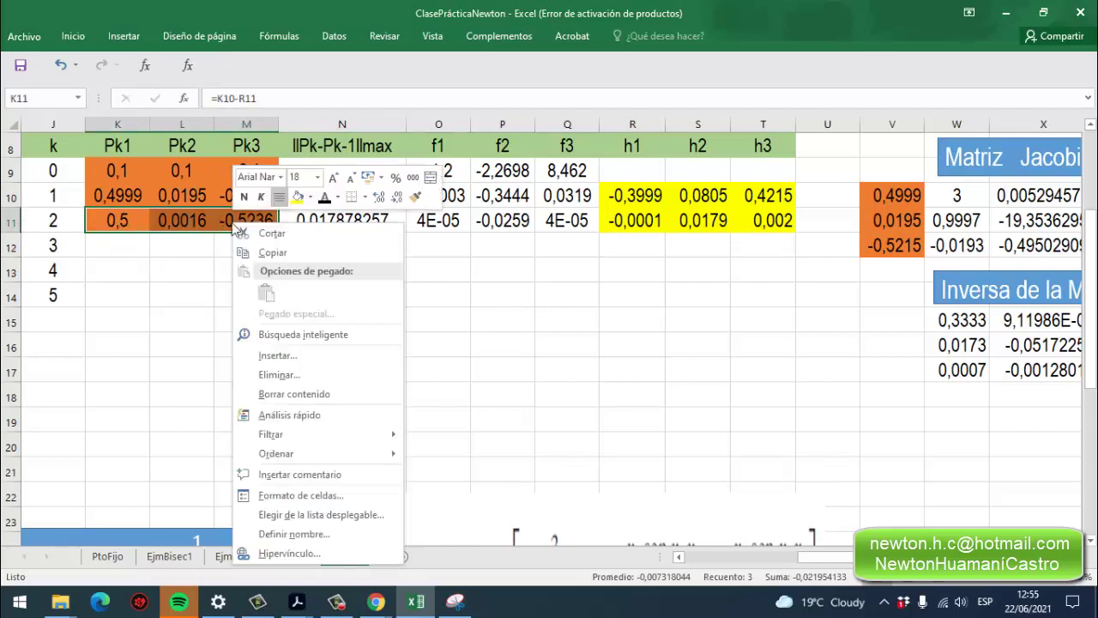
{"action": "left_click", "coordinate": [271, 254]}
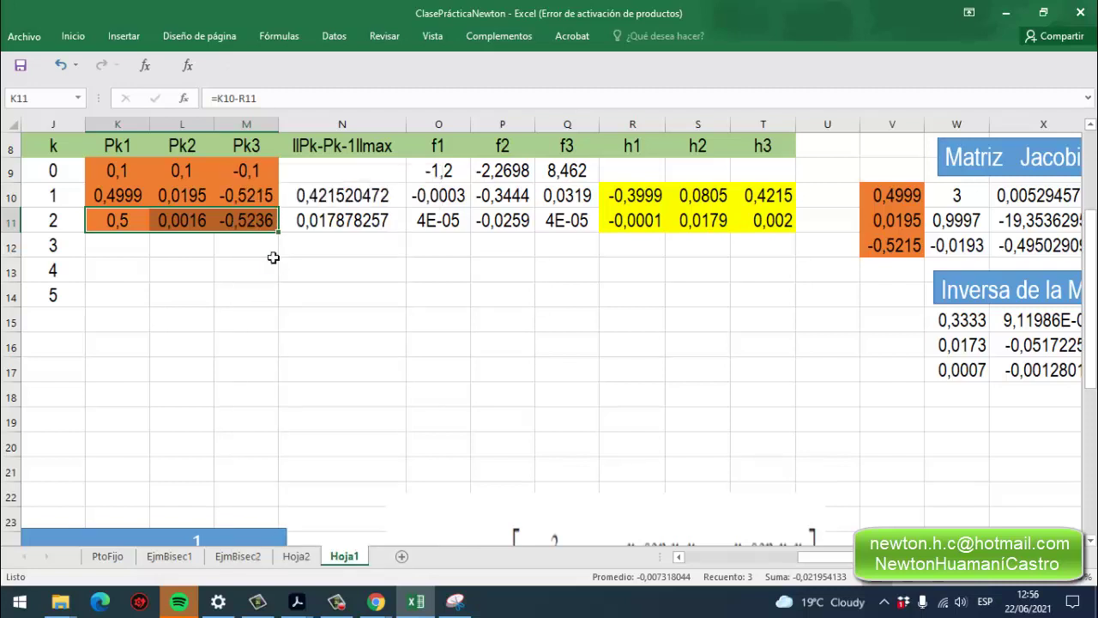
{"action": "left_click", "coordinate": [879, 195]}
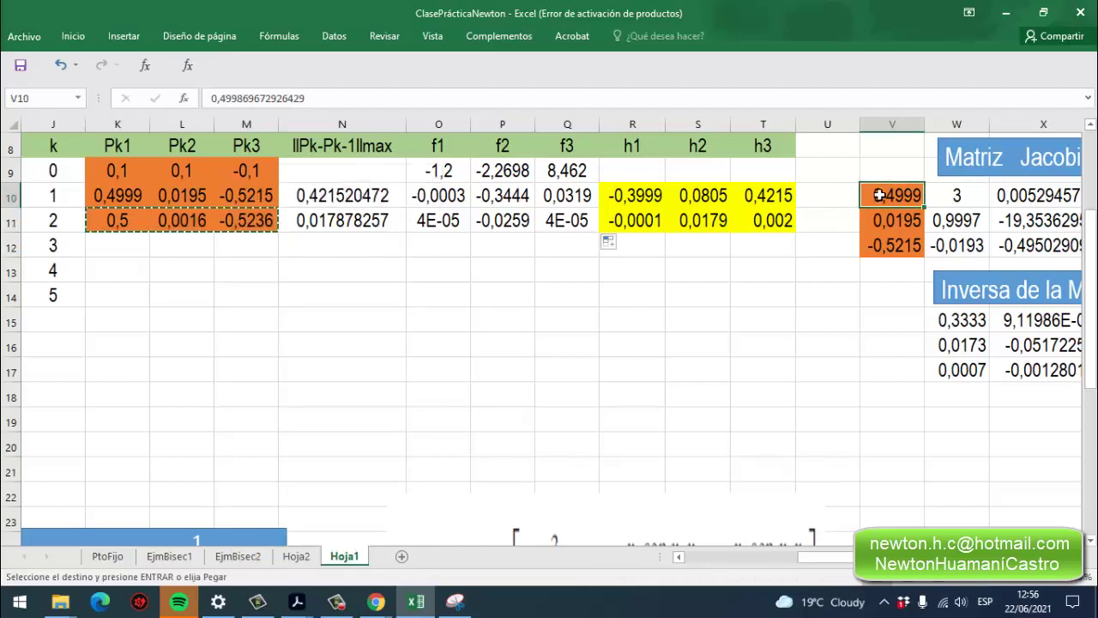
{"action": "right_click", "coordinate": [878, 196]}
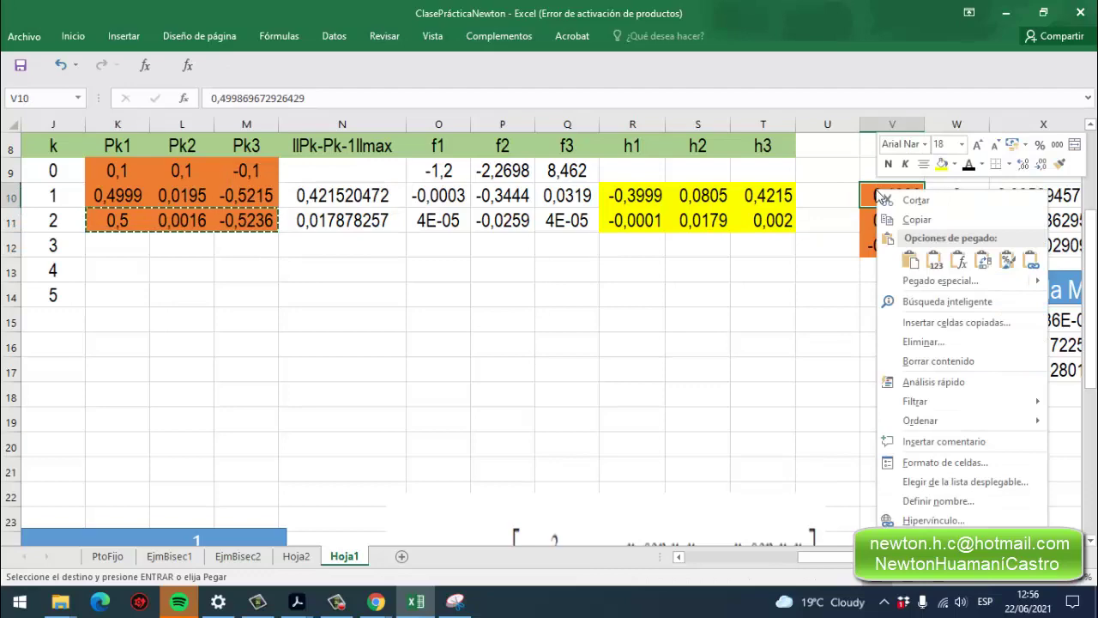
{"action": "left_click", "coordinate": [926, 280]}
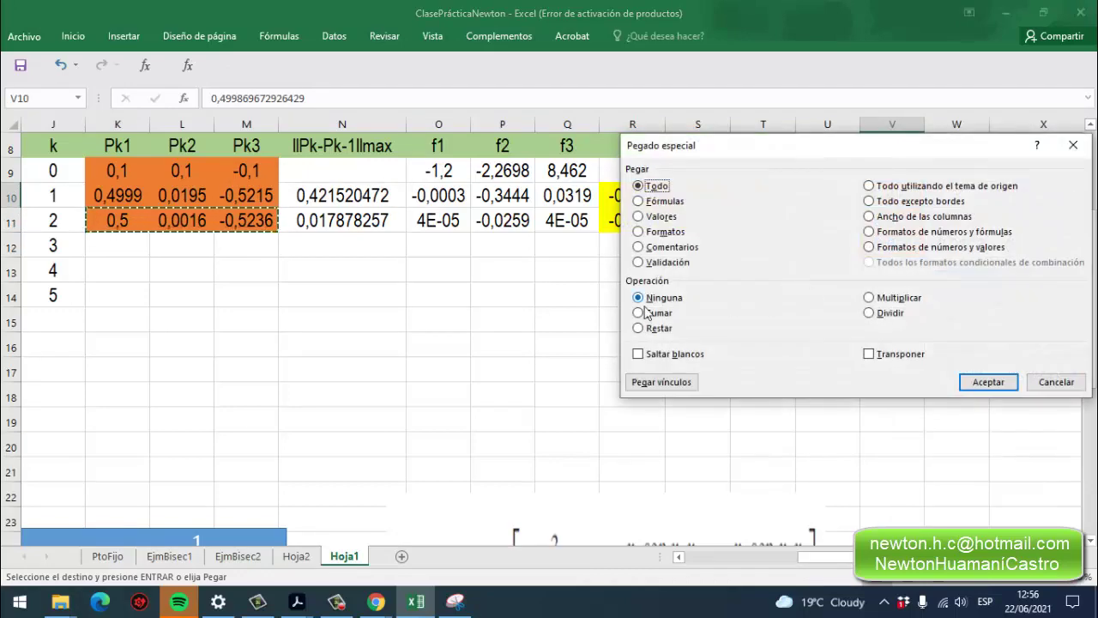
{"action": "left_click", "coordinate": [639, 217]}
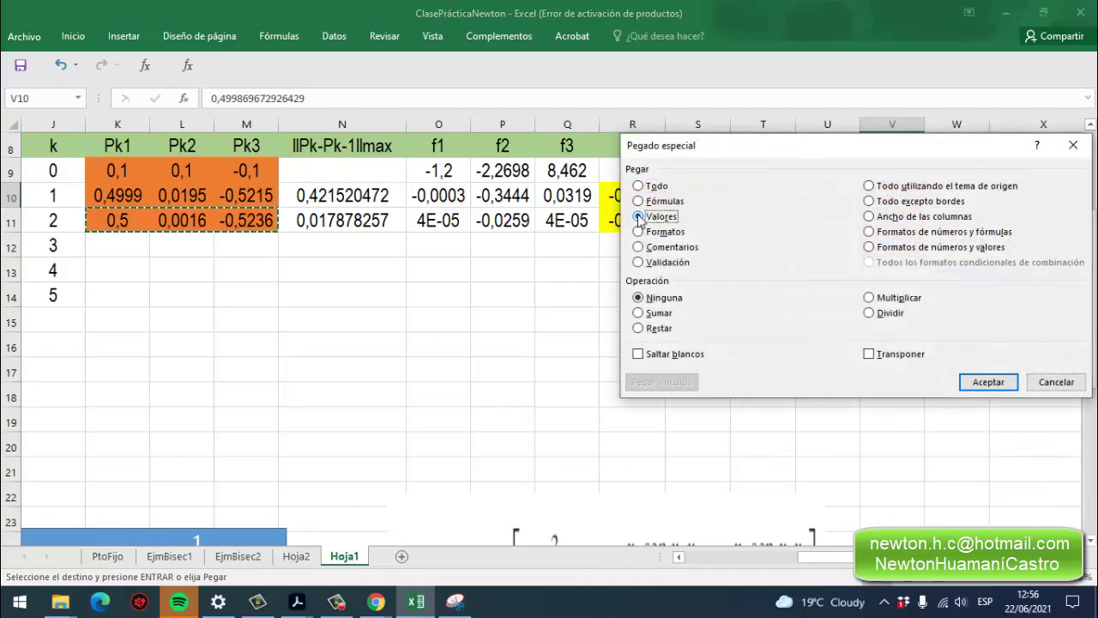
{"action": "left_click", "coordinate": [869, 353]}
{"action": "left_click", "coordinate": [986, 382]}
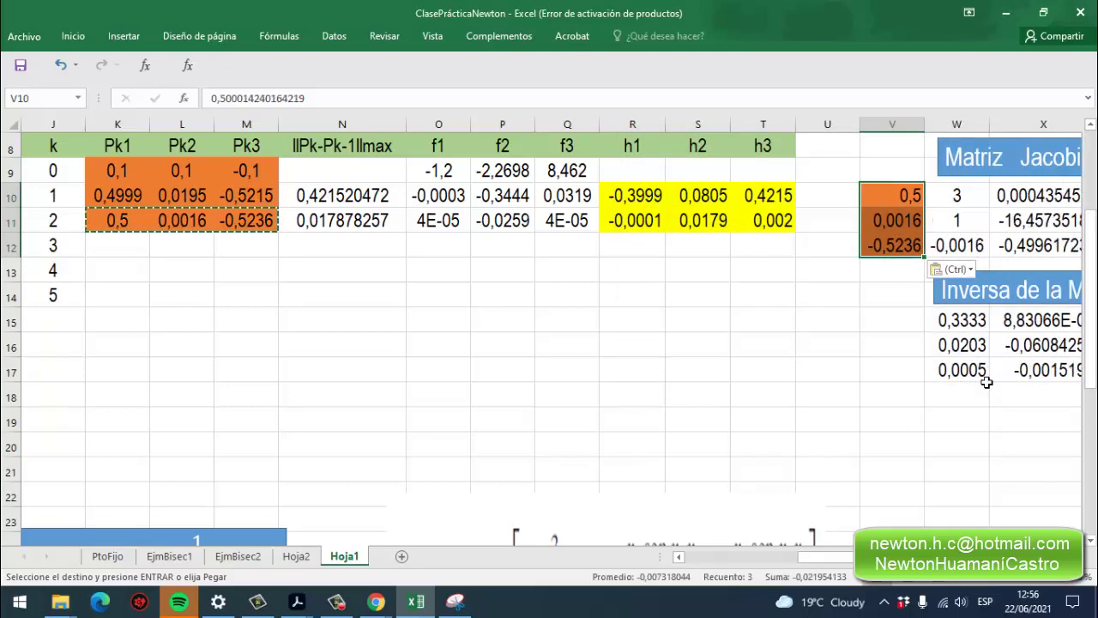
Copy the h1, h2 and h3 results in AB15:AB17 and select R12 in the k=3 row as the destination.
{"action": "scroll", "coordinate": [824, 554], "scroll_direction": "right", "scroll_amount": 6}
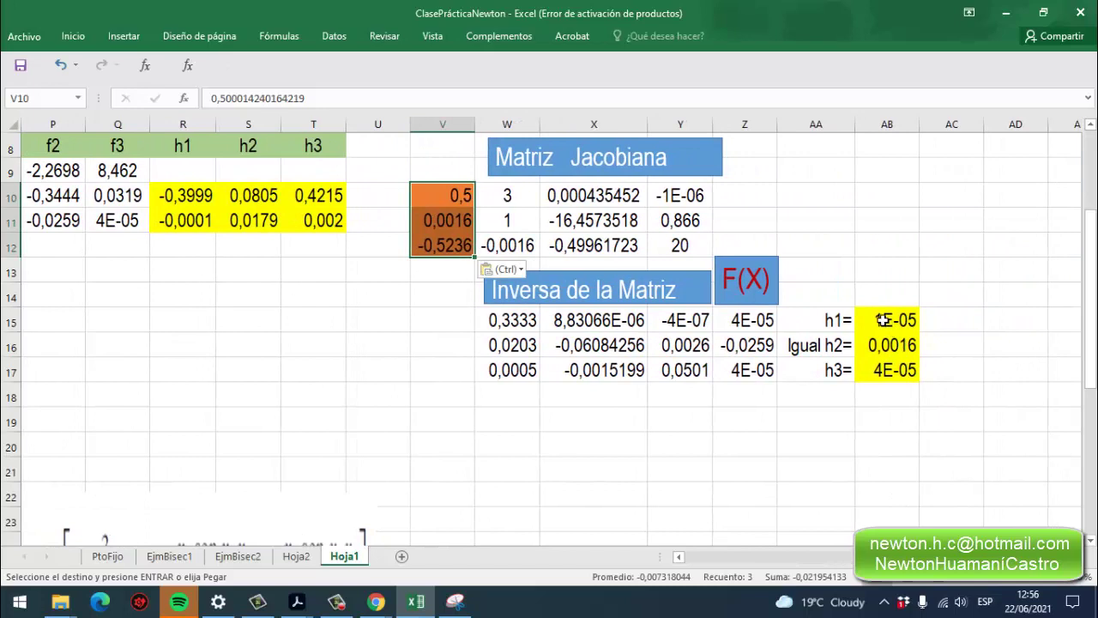
{"action": "left_click", "coordinate": [965, 336]}
{"action": "left_click_drag", "start_coordinate": [874, 320], "coordinate": [886, 371]}
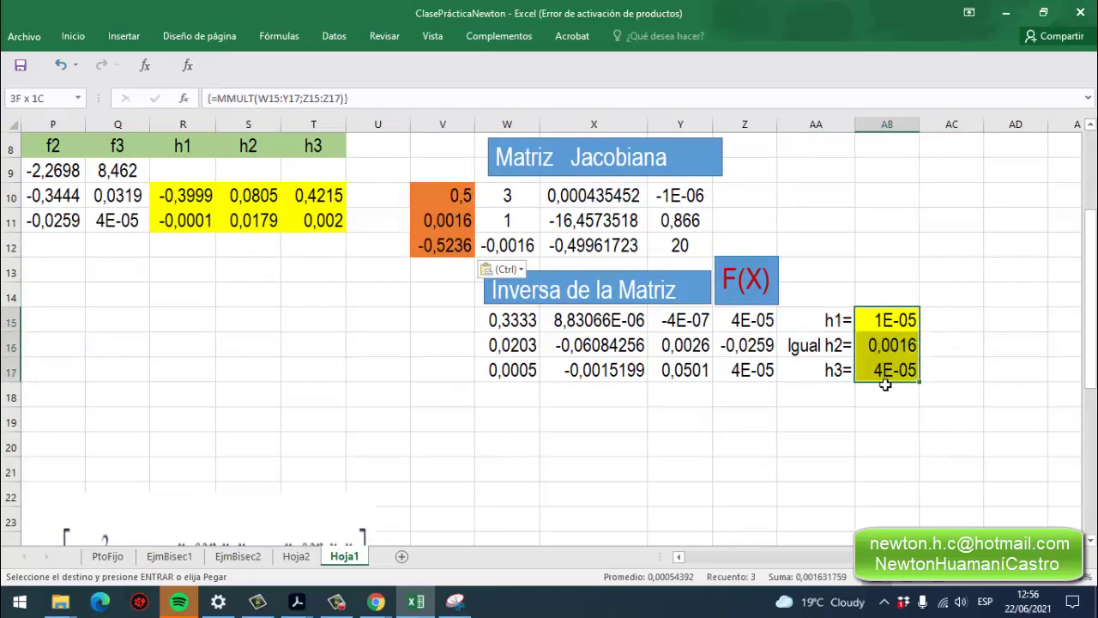
{"action": "right_click", "coordinate": [874, 320]}
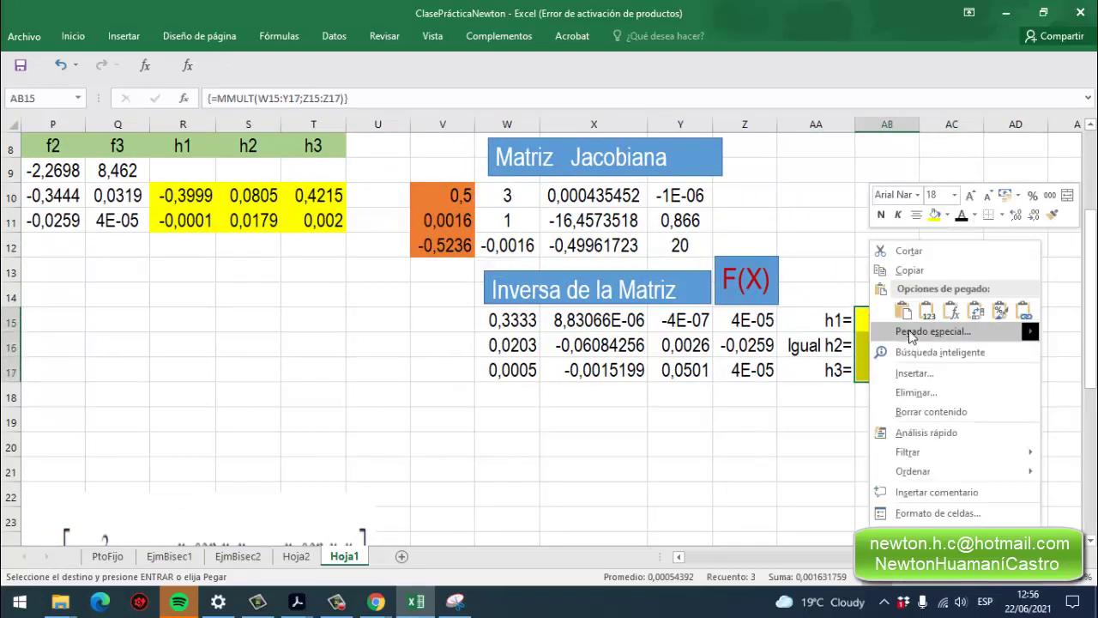
{"action": "left_click", "coordinate": [912, 273]}
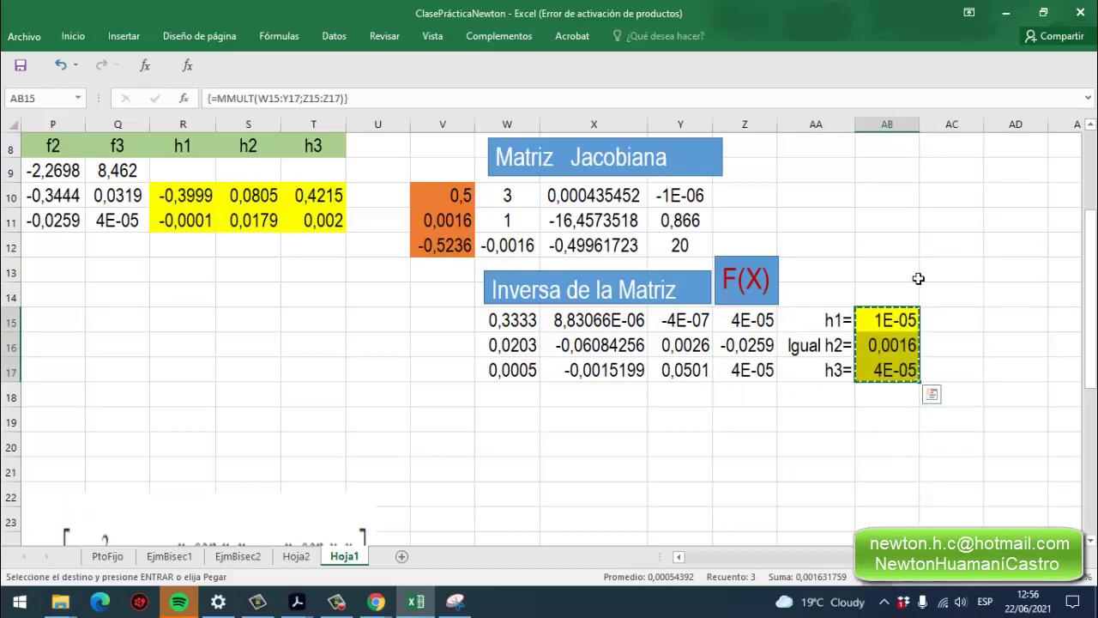
{"action": "left_click_drag", "start_coordinate": [875, 556], "coordinate": [776, 554]}
{"action": "left_click", "coordinate": [764, 249]}
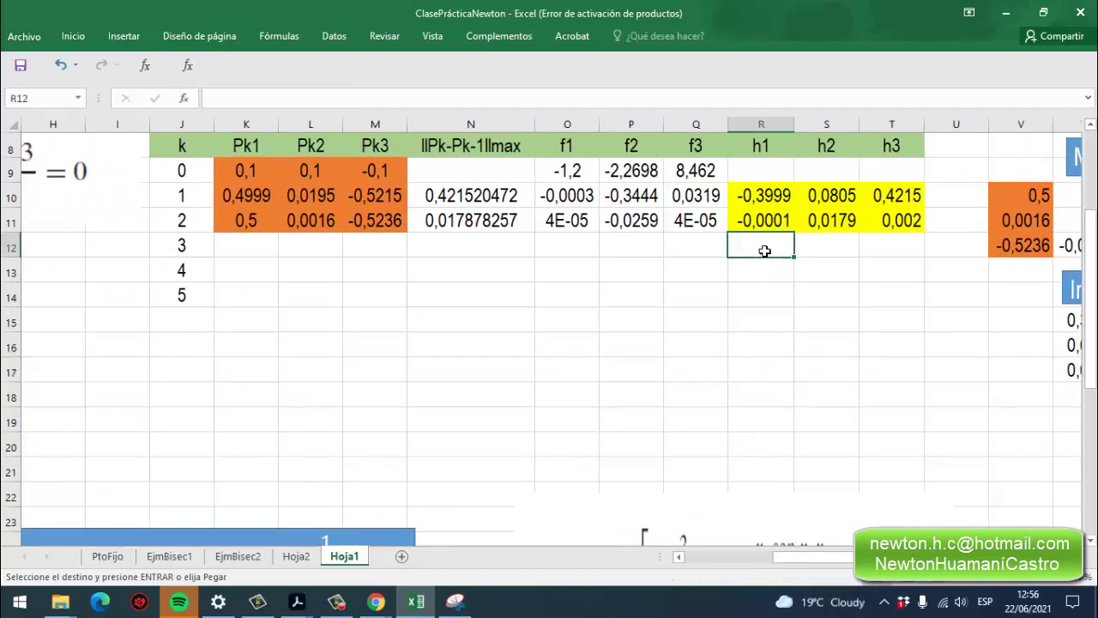
{"action": "right_click", "coordinate": [764, 248]}
{"action": "left_click", "coordinate": [790, 313]}
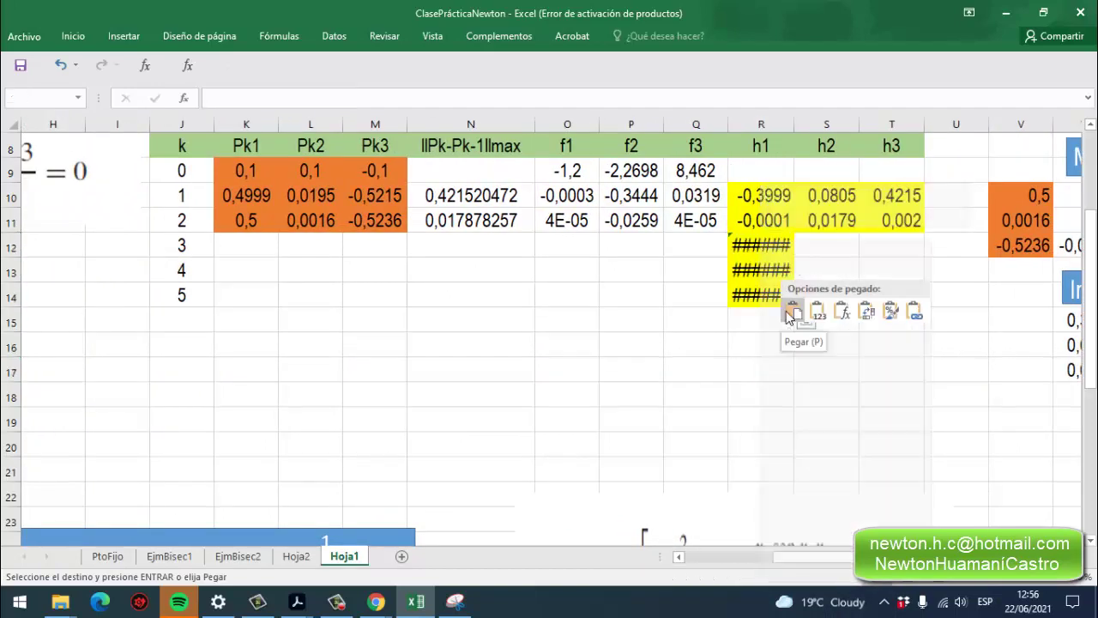
{"action": "key", "text": "ctrl+z"}
Paste the copied h results as transposed values into the k=3 row, R12:T12.
{"action": "right_click", "coordinate": [761, 240]}
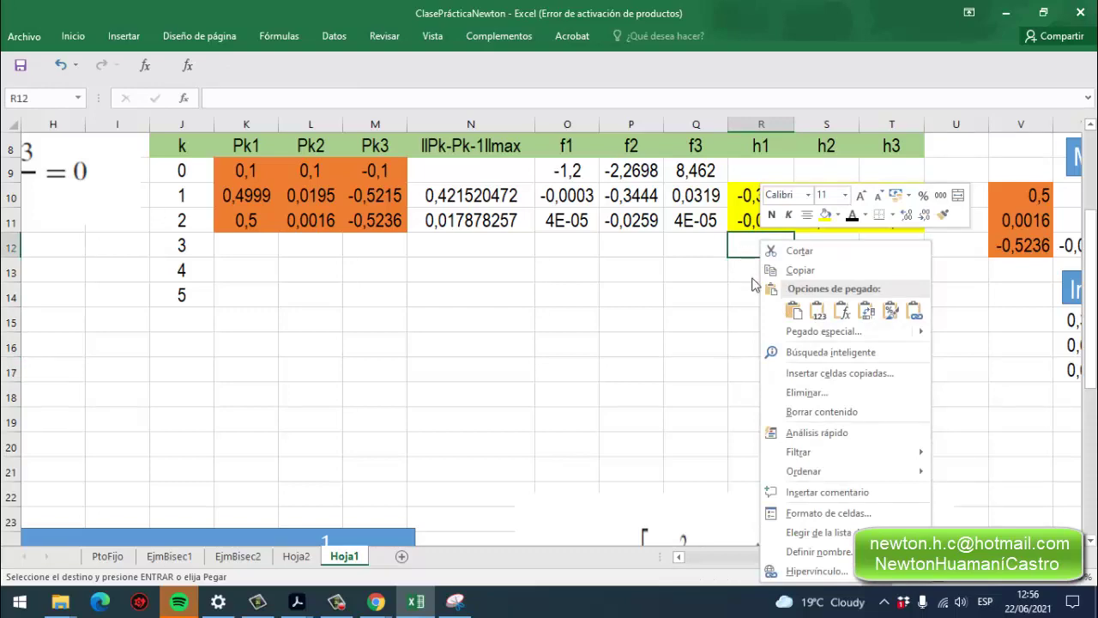
{"action": "left_click", "coordinate": [823, 332]}
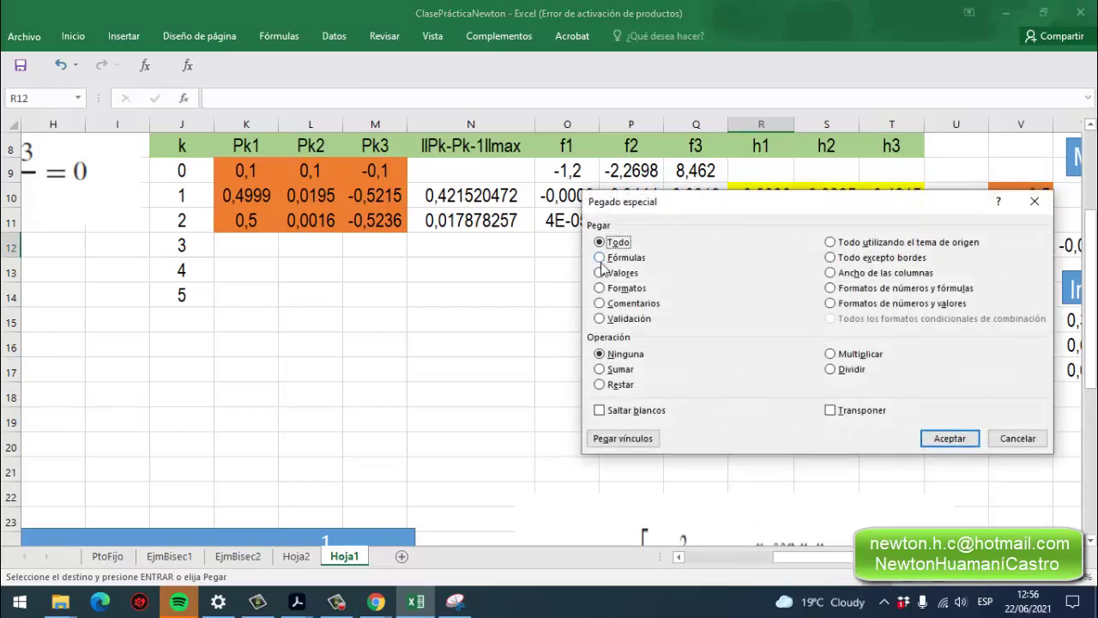
{"action": "left_click", "coordinate": [600, 272]}
{"action": "left_click", "coordinate": [829, 410]}
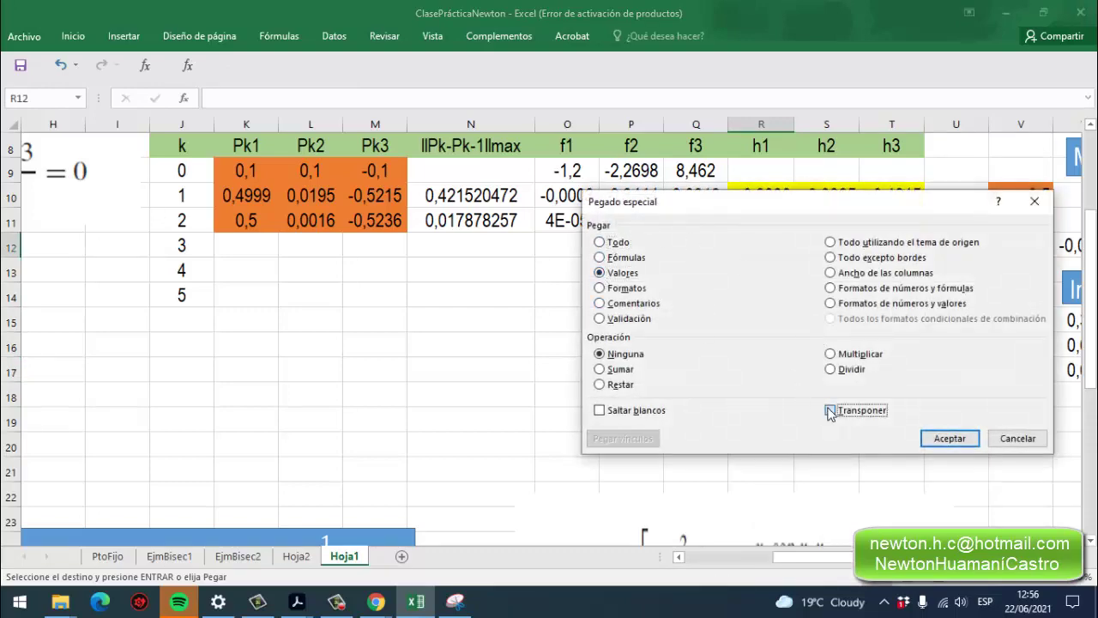
{"action": "left_click", "coordinate": [950, 438]}
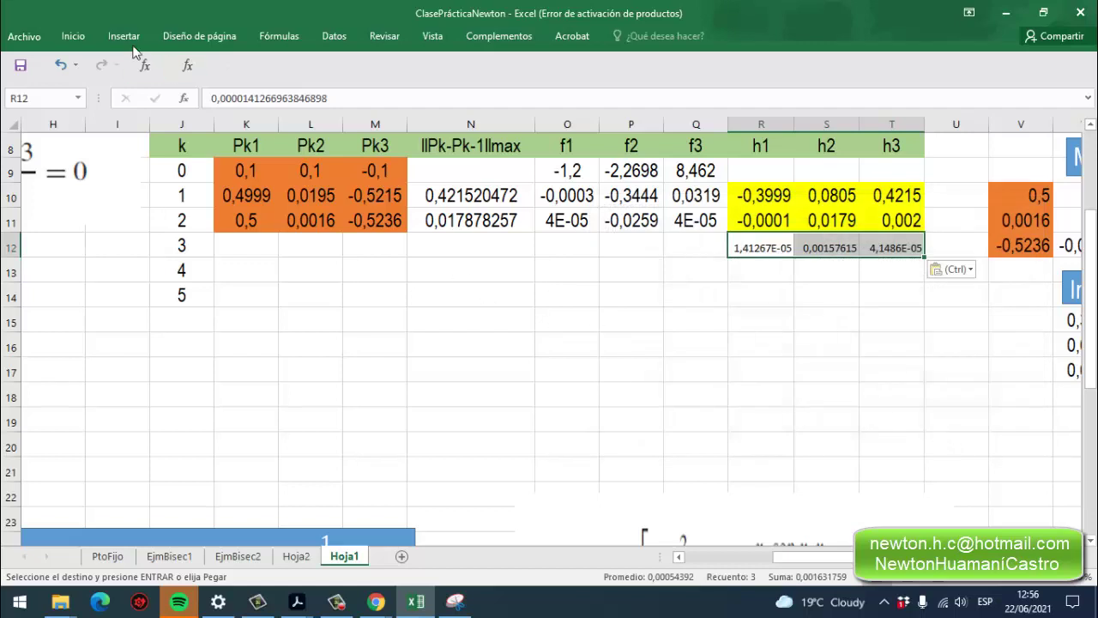
Set the font of the k=3 h values in R12:T12 to Arial Narrow, size 18.
{"action": "left_click", "coordinate": [68, 37]}
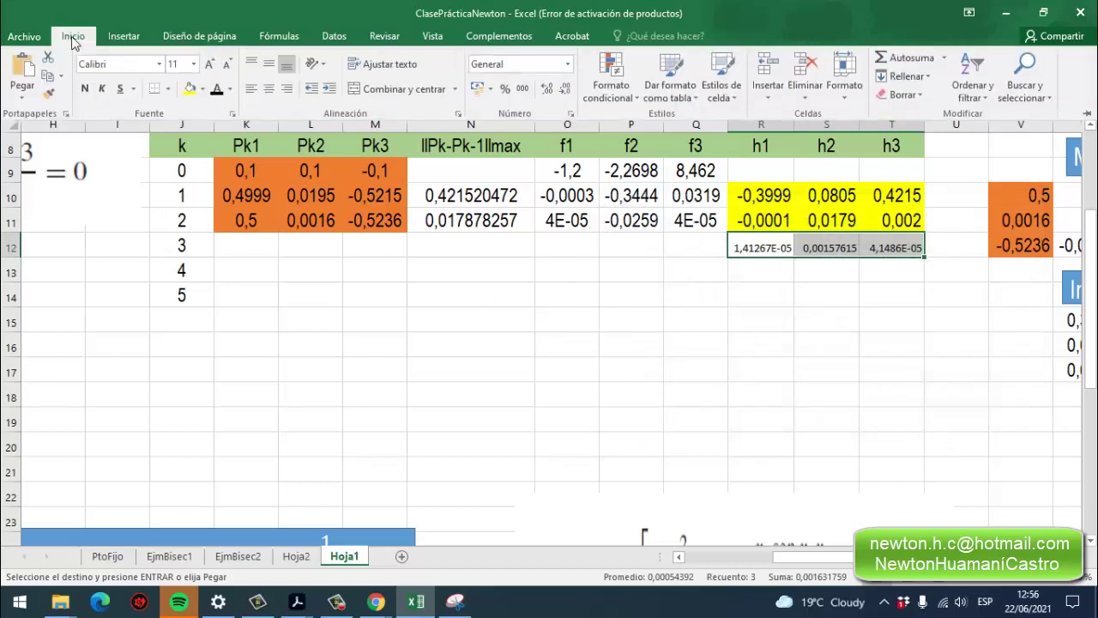
{"action": "left_click", "coordinate": [159, 64]}
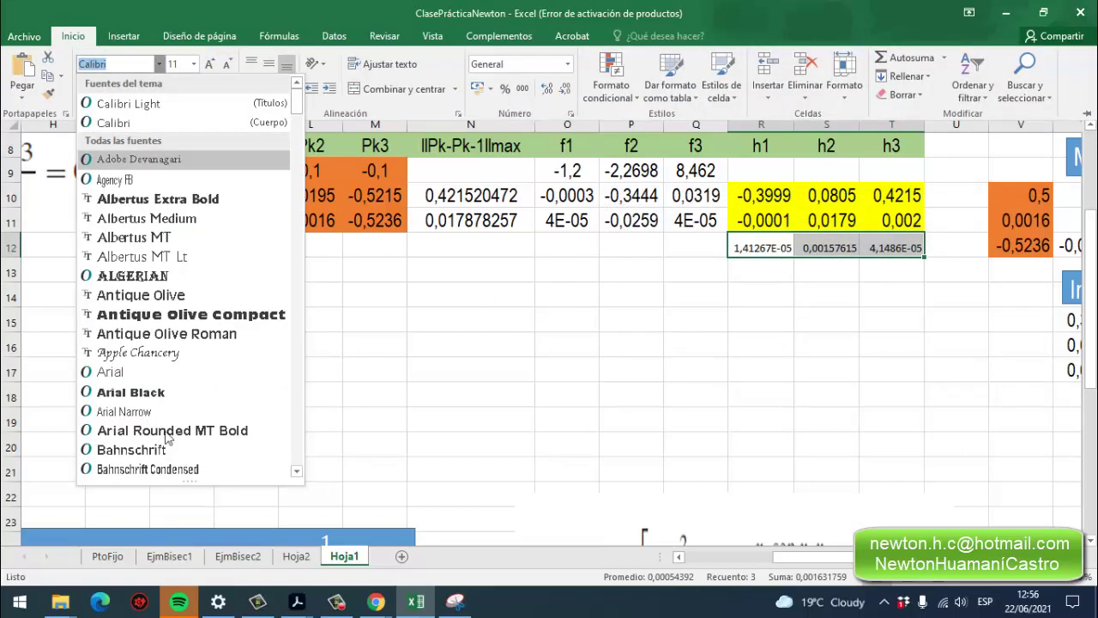
{"action": "left_click", "coordinate": [137, 411]}
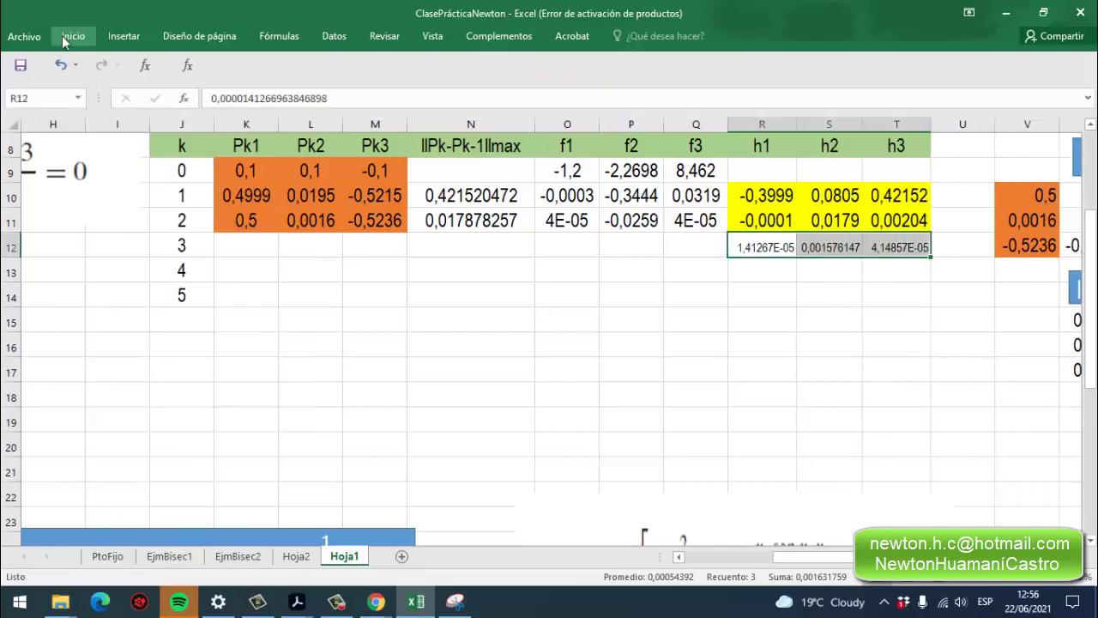
{"action": "left_click", "coordinate": [62, 35]}
{"action": "left_click", "coordinate": [193, 64]}
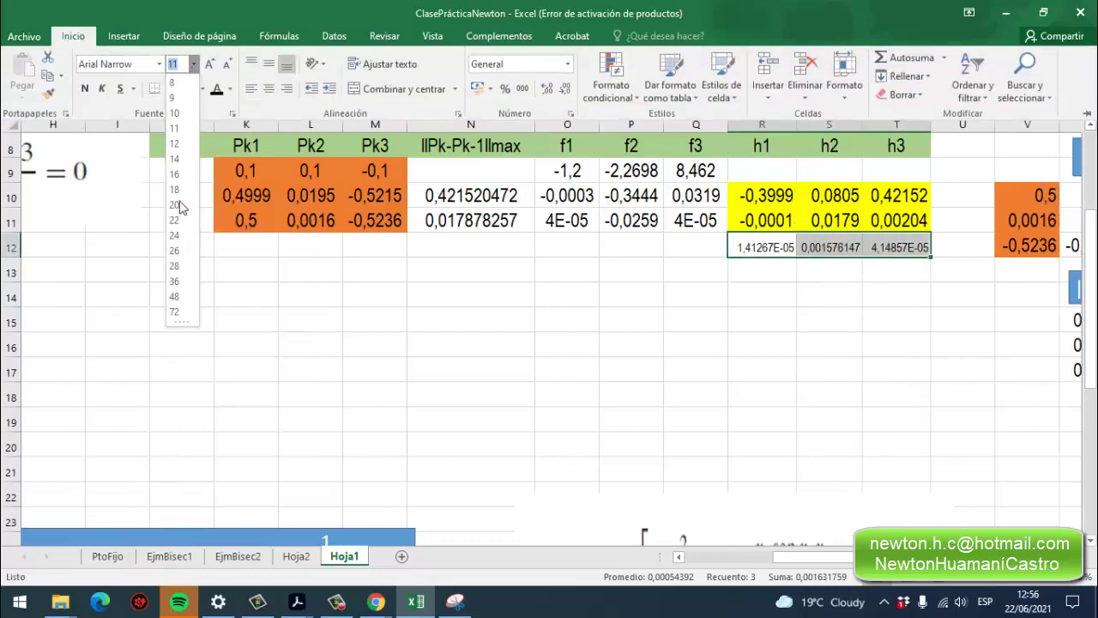
{"action": "left_click", "coordinate": [174, 176]}
{"action": "left_click", "coordinate": [926, 418]}
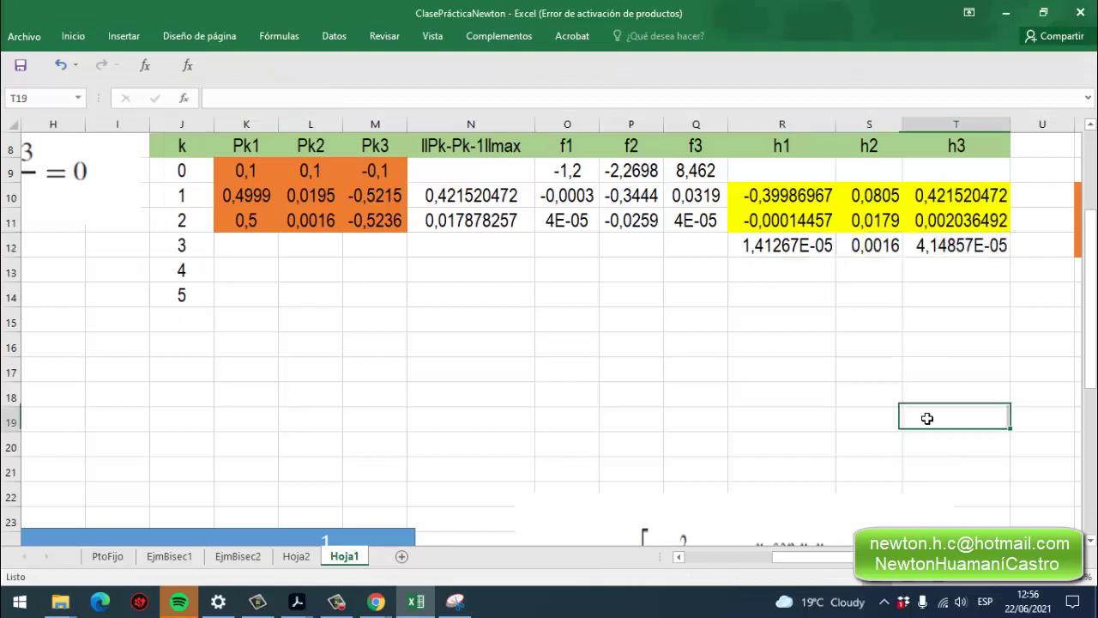
Set the font of the h cells in R12:T17 to Arial Narrow, size 18.
{"action": "left_click_drag", "start_coordinate": [738, 247], "coordinate": [971, 367]}
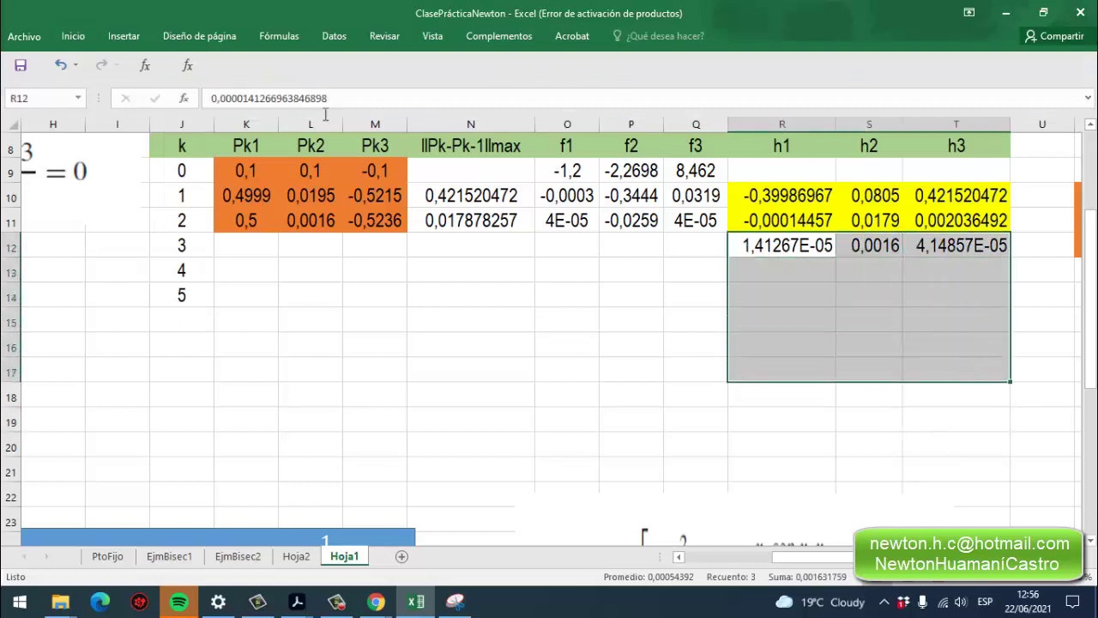
{"action": "left_click", "coordinate": [73, 36]}
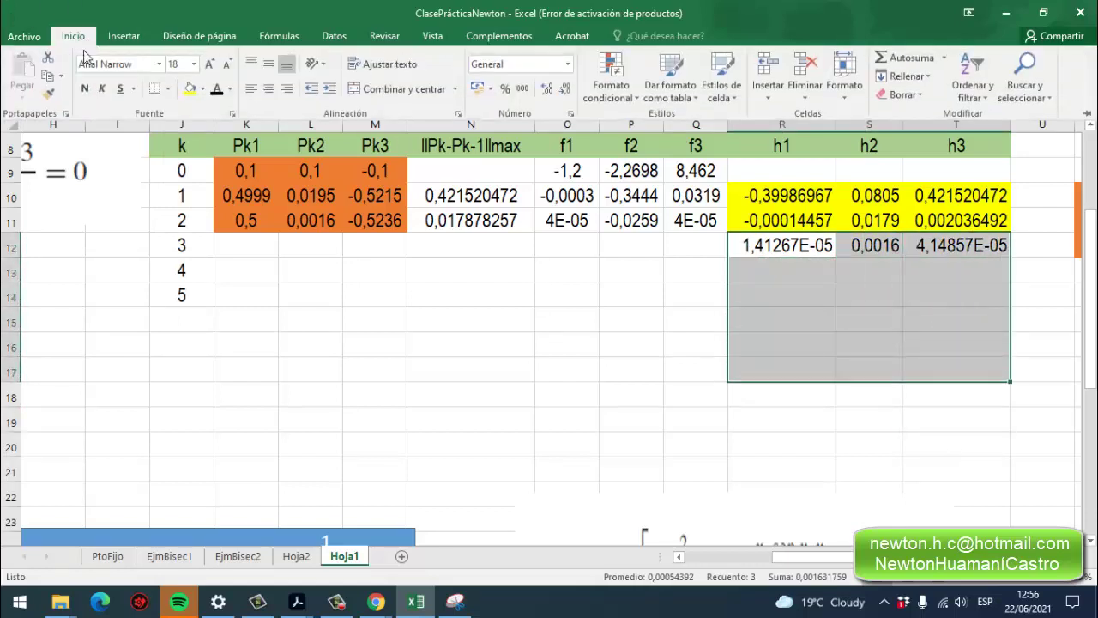
{"action": "left_click", "coordinate": [159, 64]}
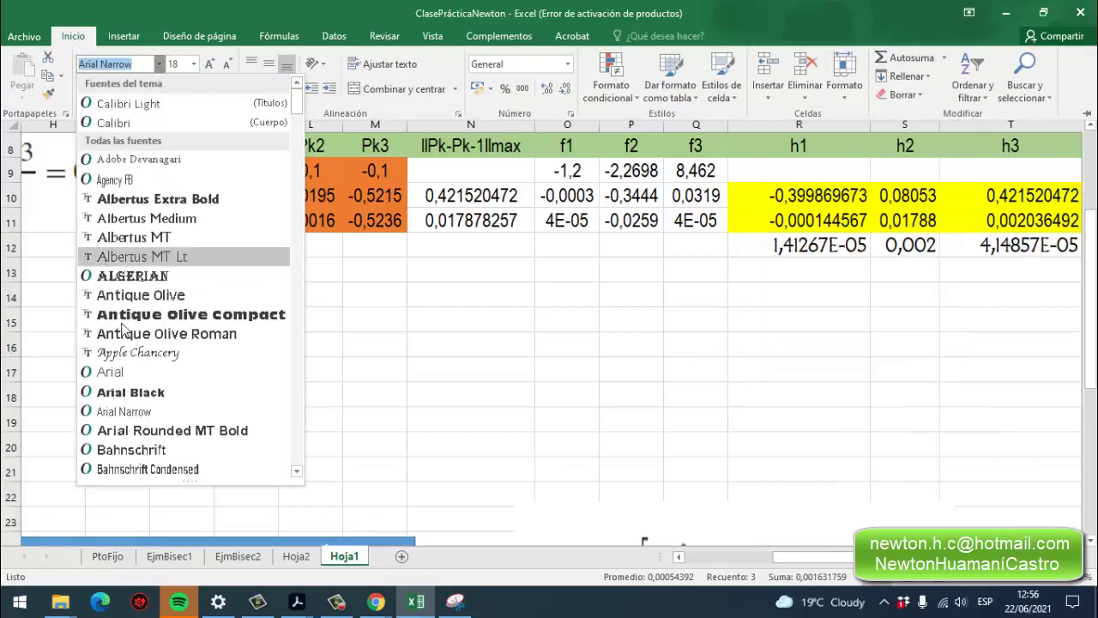
{"action": "left_click", "coordinate": [144, 412]}
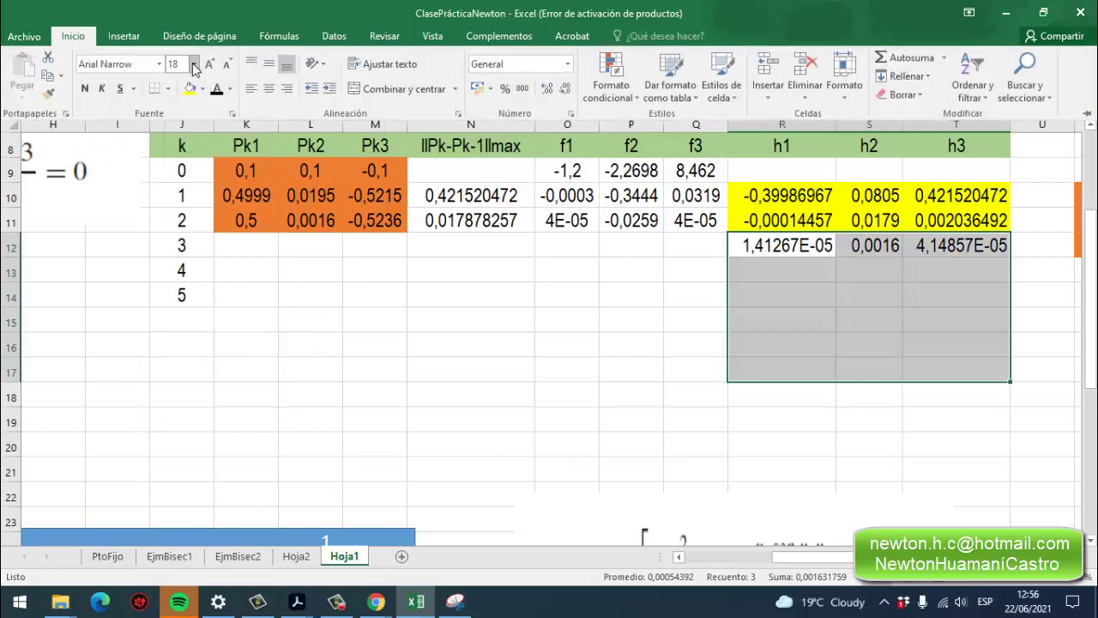
{"action": "left_click", "coordinate": [194, 67]}
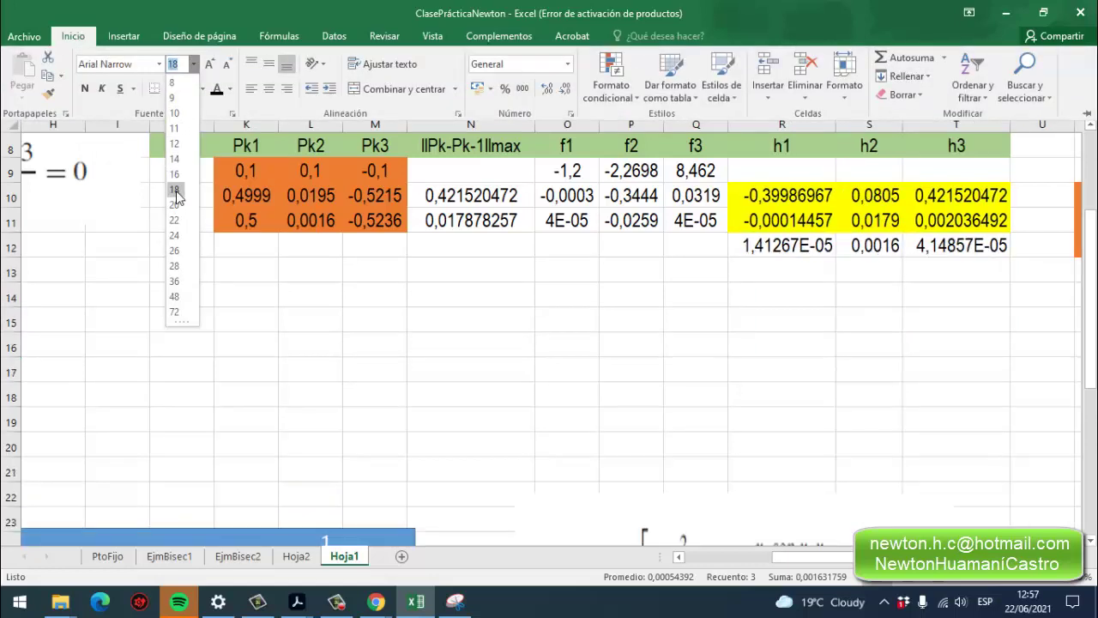
{"action": "left_click", "coordinate": [175, 191]}
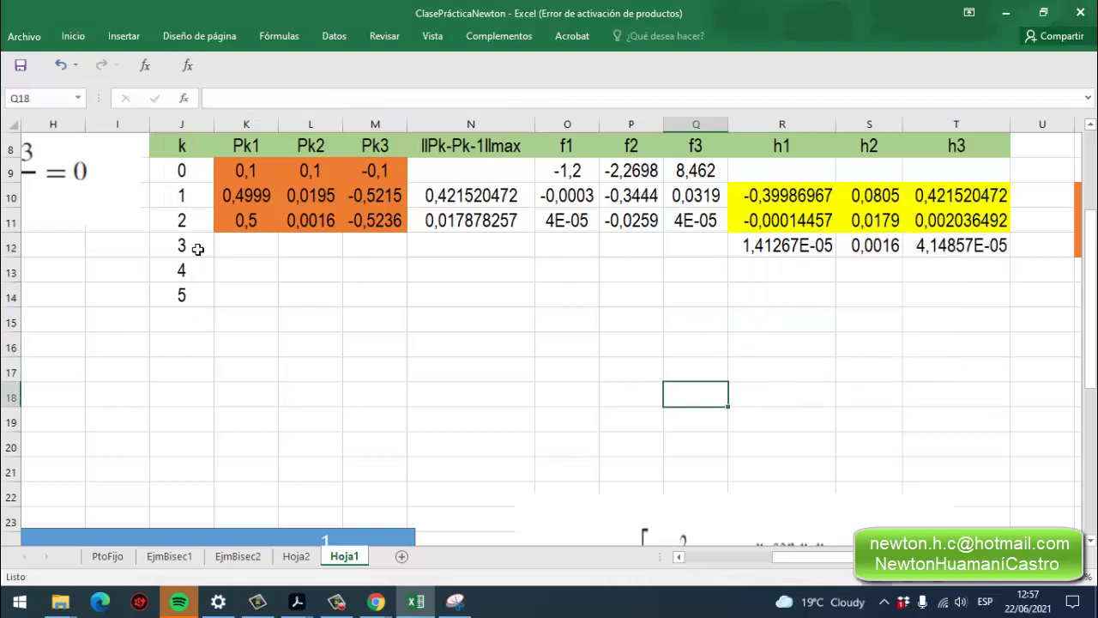
Fill the k=3 h values in R12:T12 with yellow, matching the h rows above.
{"action": "left_click", "coordinate": [246, 248]}
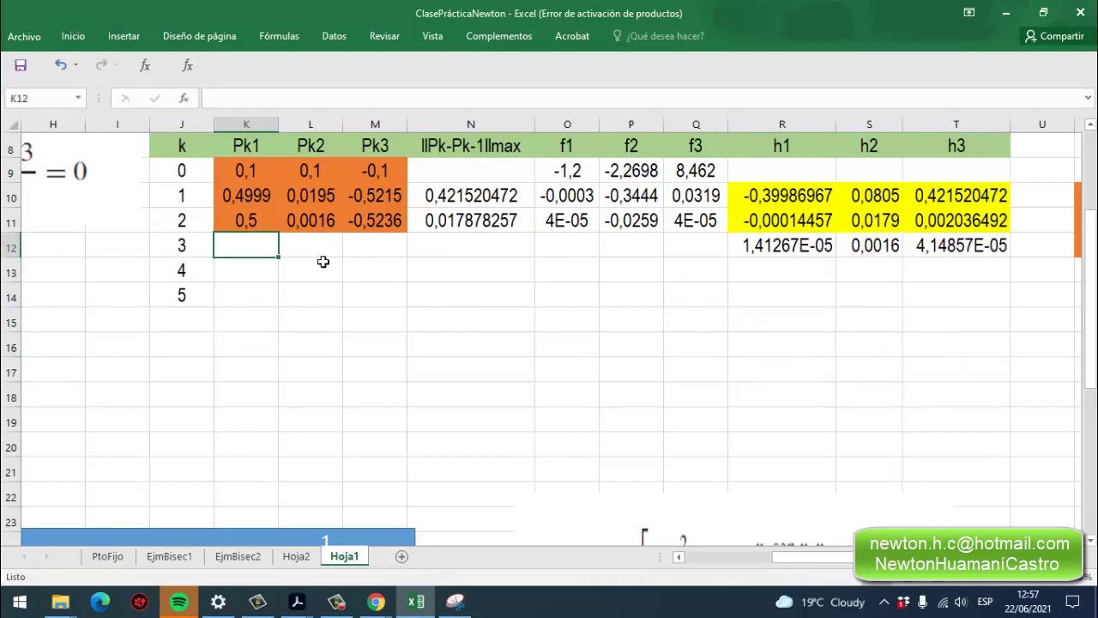
{"action": "left_click_drag", "start_coordinate": [1019, 253], "coordinate": [736, 231]}
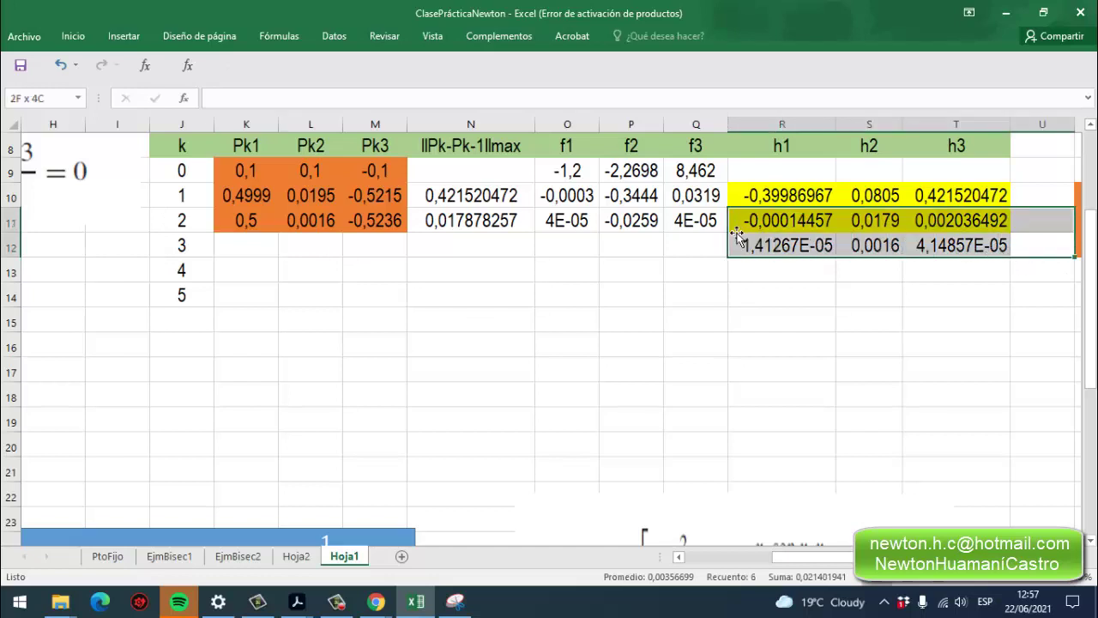
{"action": "left_click", "coordinate": [819, 320]}
{"action": "left_click_drag", "start_coordinate": [997, 253], "coordinate": [779, 254]}
{"action": "left_click", "coordinate": [73, 36]}
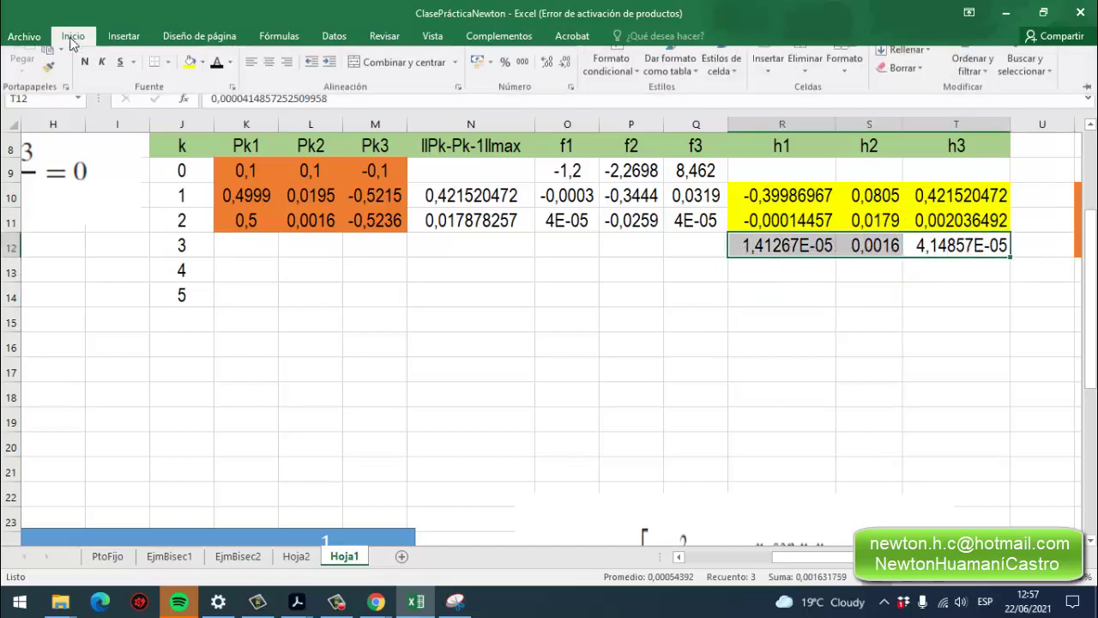
{"action": "left_click", "coordinate": [190, 88]}
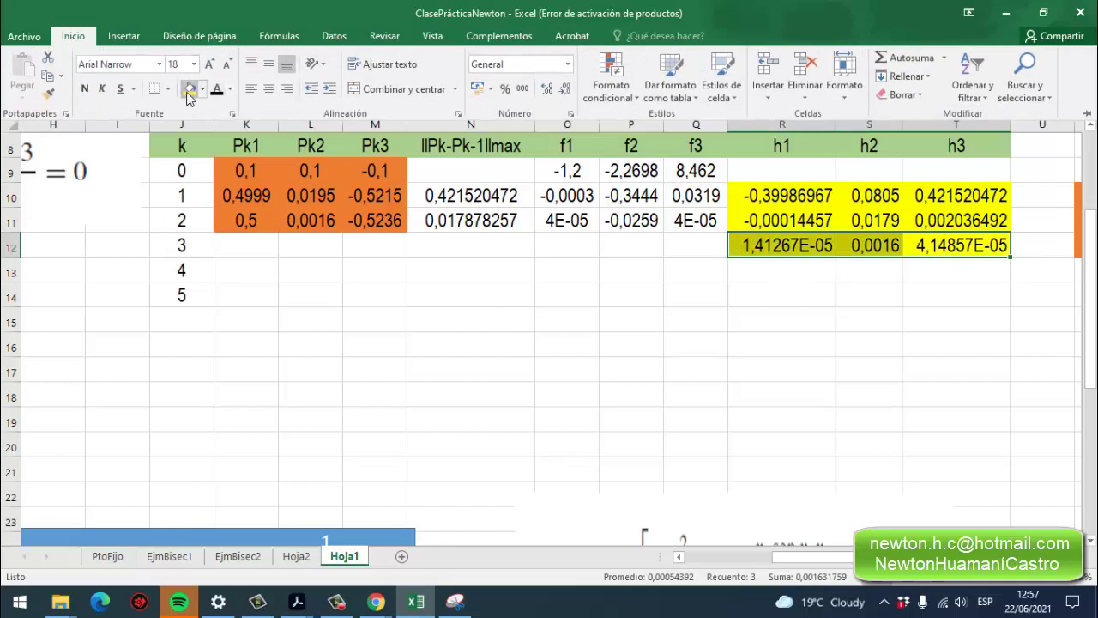
Extend the k=2 formulas for Pk1, Pk2 and Pk3 in K11:M11 down to the k=3 row, K12:M12.
{"action": "left_click", "coordinate": [230, 249]}
{"action": "left_click", "coordinate": [235, 256]}
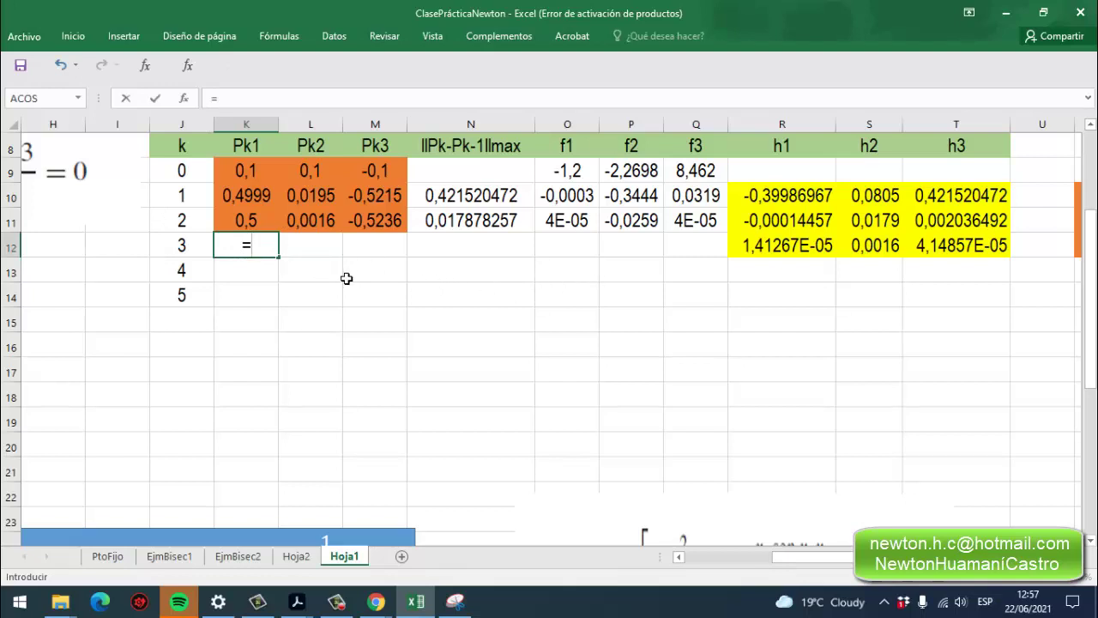
{"action": "left_click", "coordinate": [257, 225]}
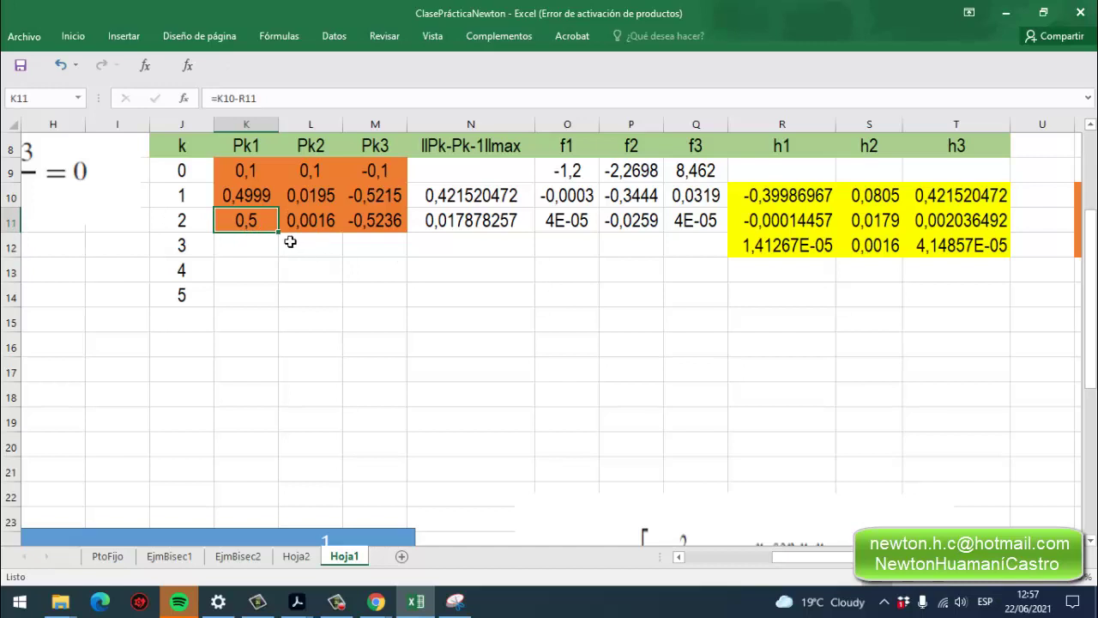
{"action": "left_click_drag", "start_coordinate": [286, 238], "coordinate": [283, 262]}
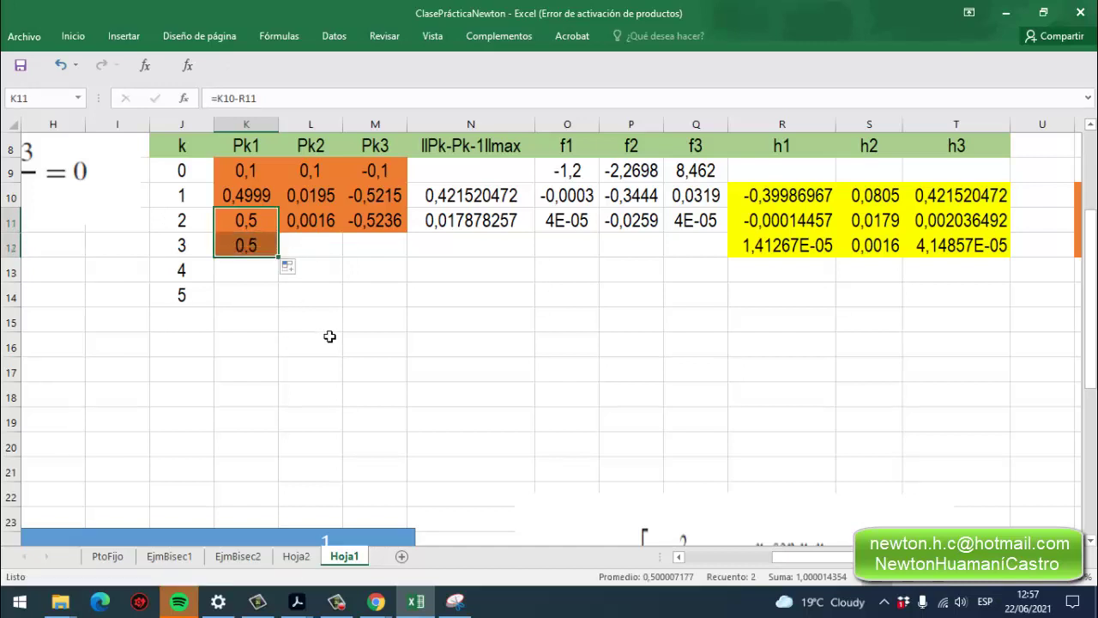
{"action": "left_click", "coordinate": [289, 231]}
{"action": "left_click_drag", "start_coordinate": [348, 239], "coordinate": [348, 257]}
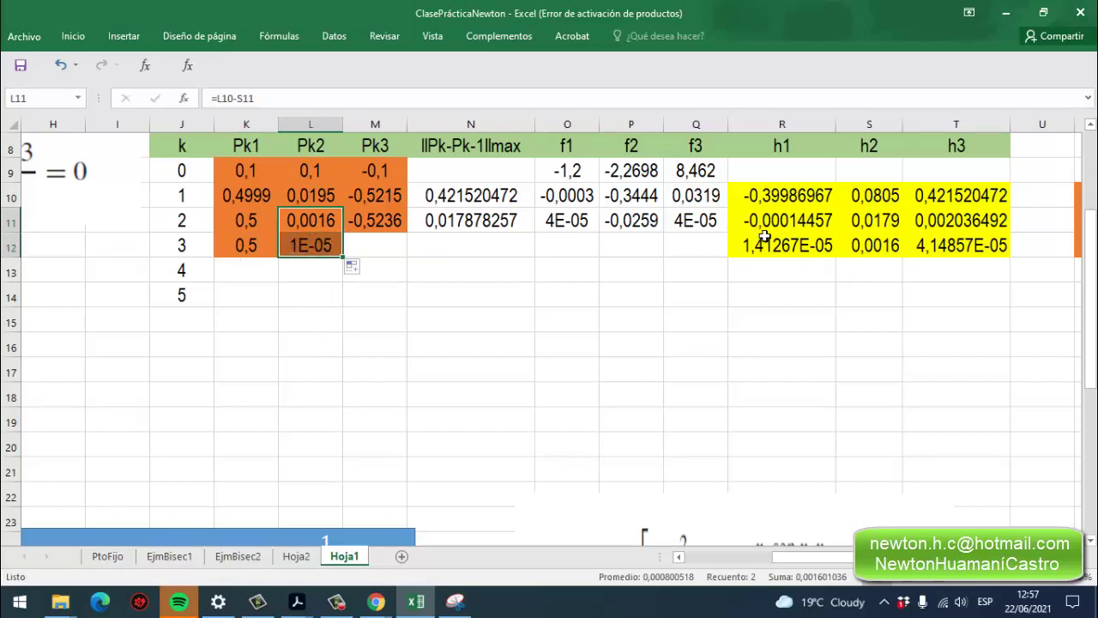
{"action": "left_click", "coordinate": [386, 225]}
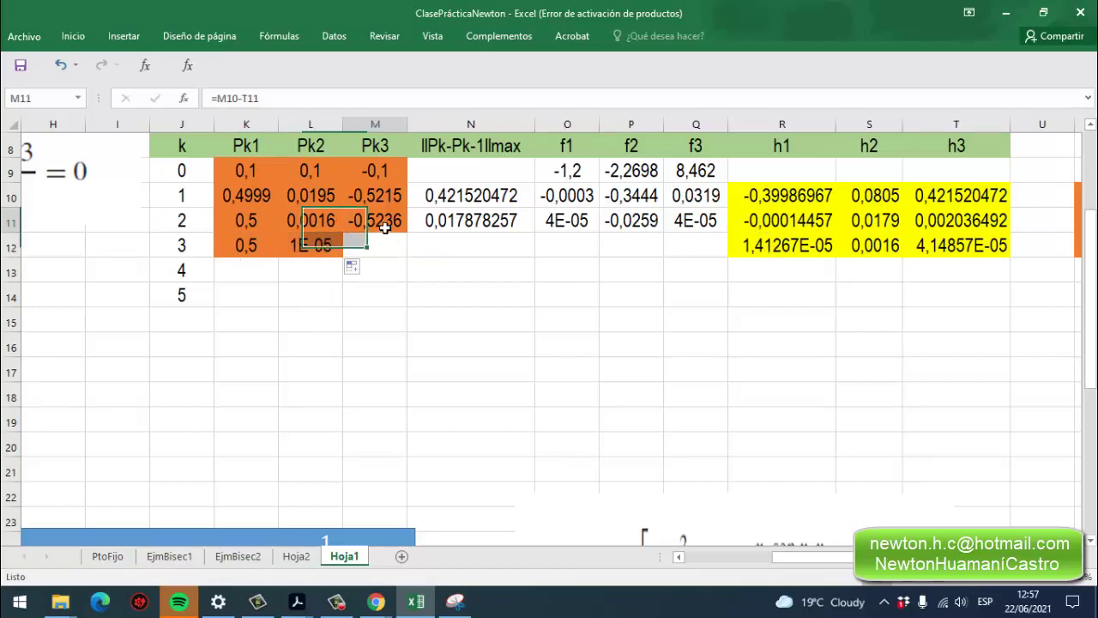
{"action": "left_click_drag", "start_coordinate": [412, 240], "coordinate": [419, 266]}
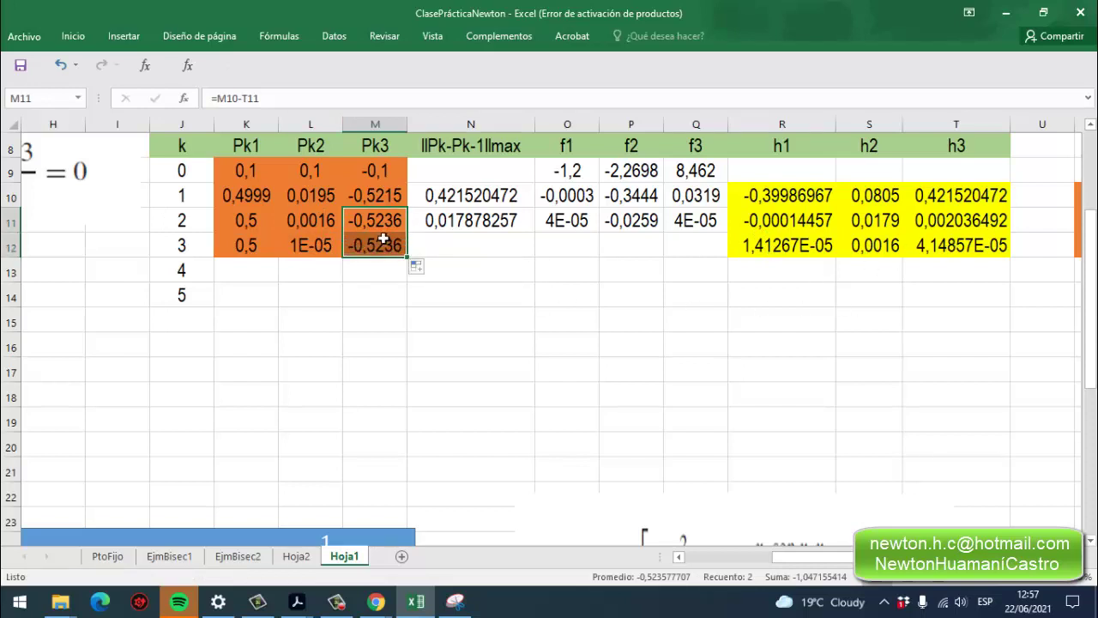
Extend the max-norm difference formula in N11 and the f1, f2 and f3 formulas in O11:Q11 down to row 12.
{"action": "left_click", "coordinate": [442, 224]}
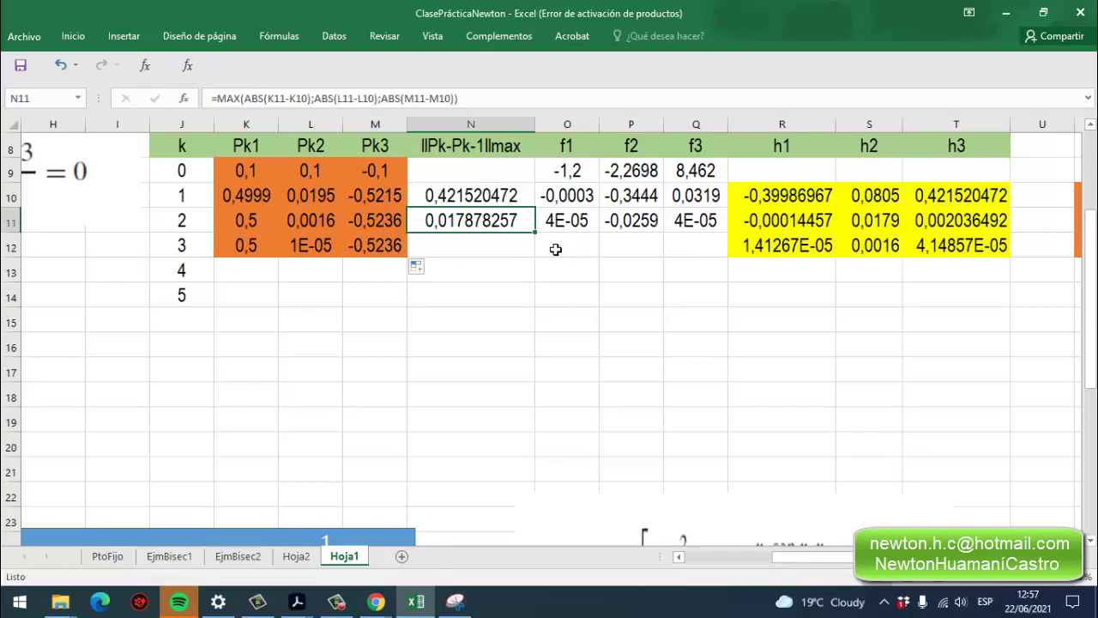
{"action": "left_click_drag", "start_coordinate": [535, 232], "coordinate": [515, 249]}
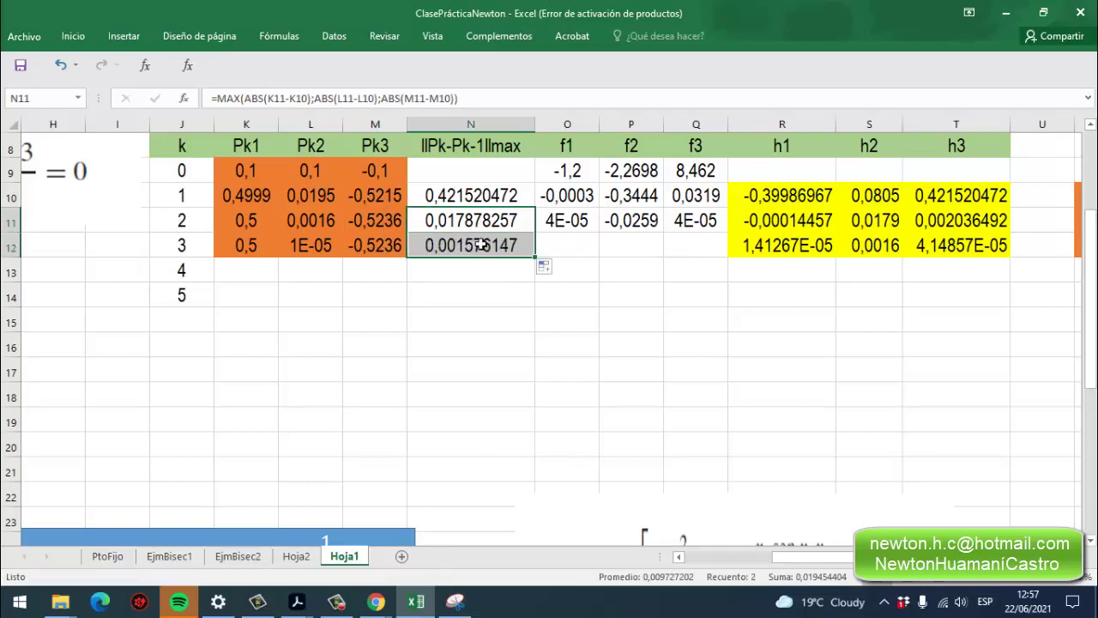
{"action": "left_click", "coordinate": [587, 226]}
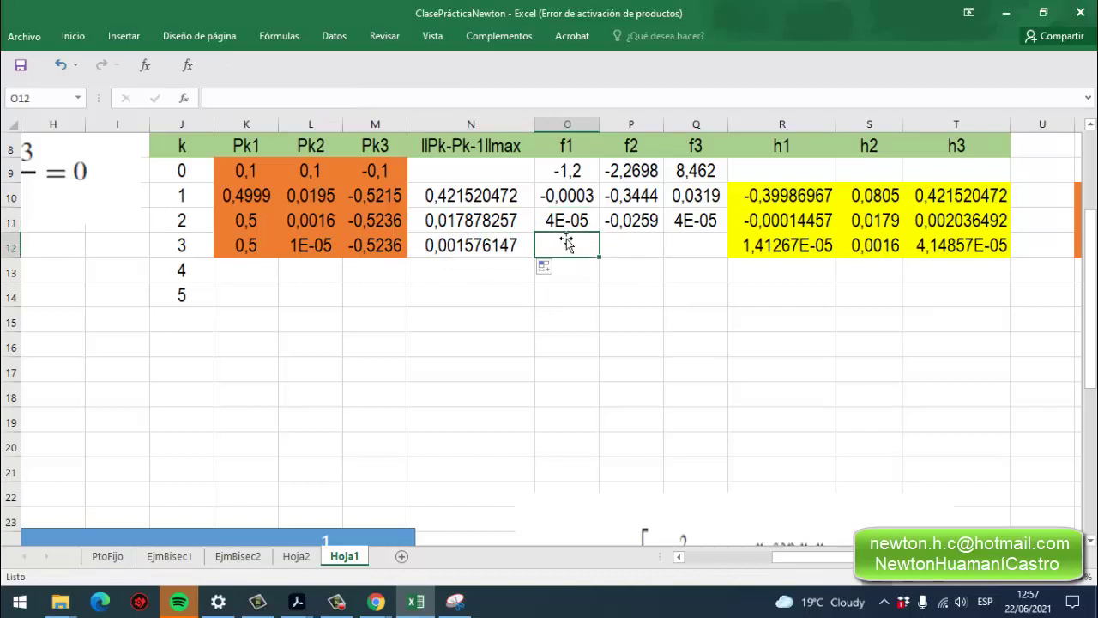
{"action": "left_click_drag", "start_coordinate": [584, 225], "coordinate": [731, 257]}
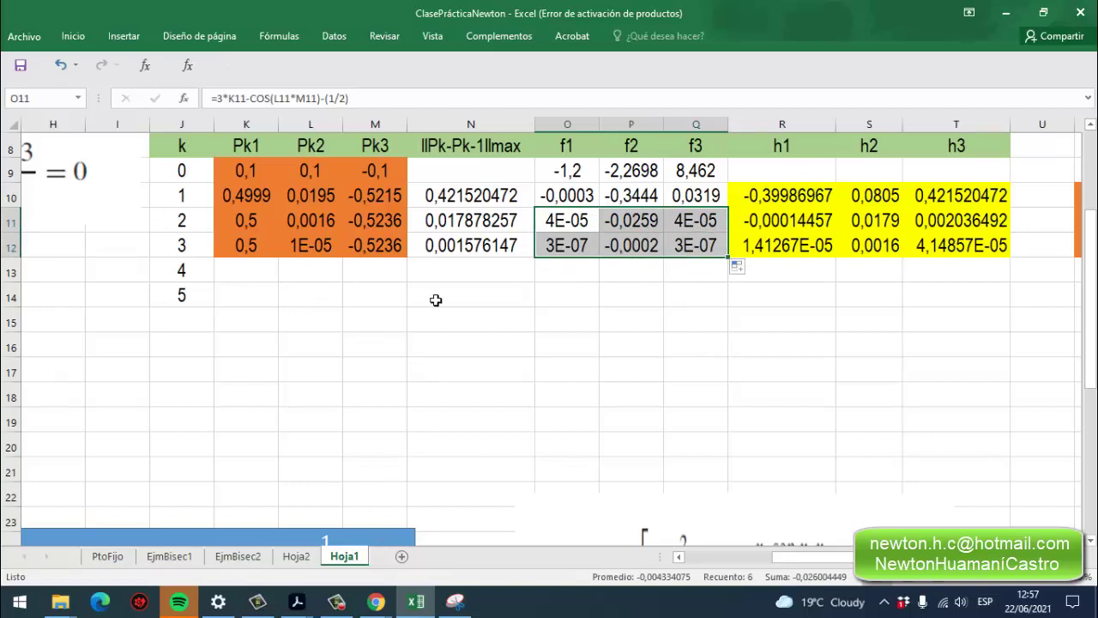
Copy the k=3 values of Pk1, Pk2 and Pk3 in K12:M12.
{"action": "scroll", "coordinate": [326, 292], "scroll_direction": "up", "scroll_amount": 2}
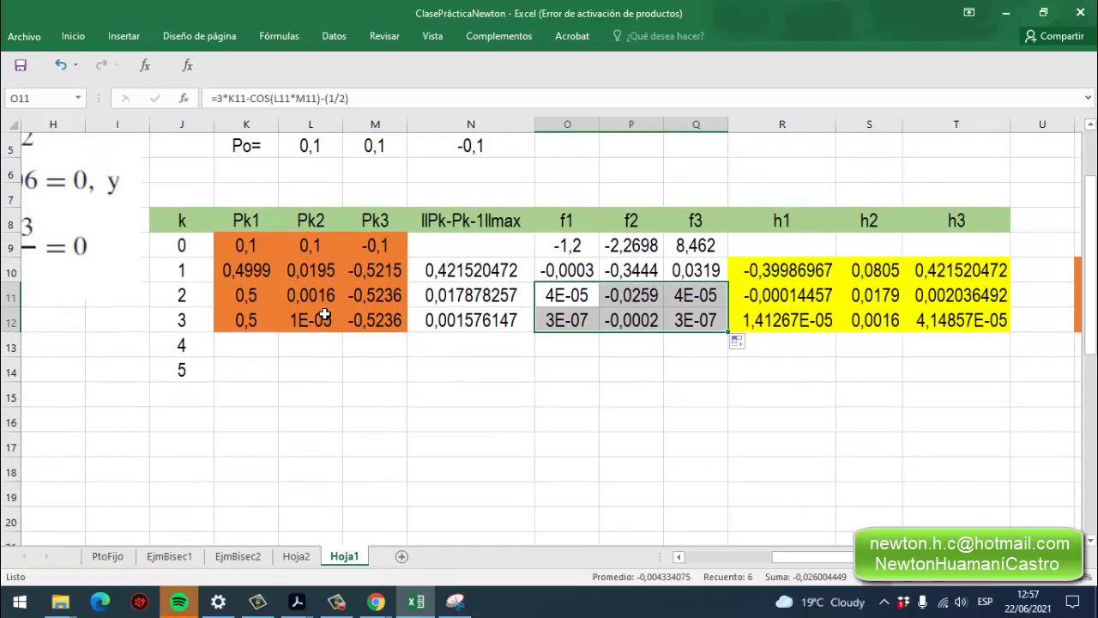
{"action": "scroll", "coordinate": [324, 313], "scroll_direction": "down", "scroll_amount": 2}
{"action": "scroll", "coordinate": [324, 313], "scroll_direction": "up", "scroll_amount": 1}
{"action": "left_click", "coordinate": [258, 353]}
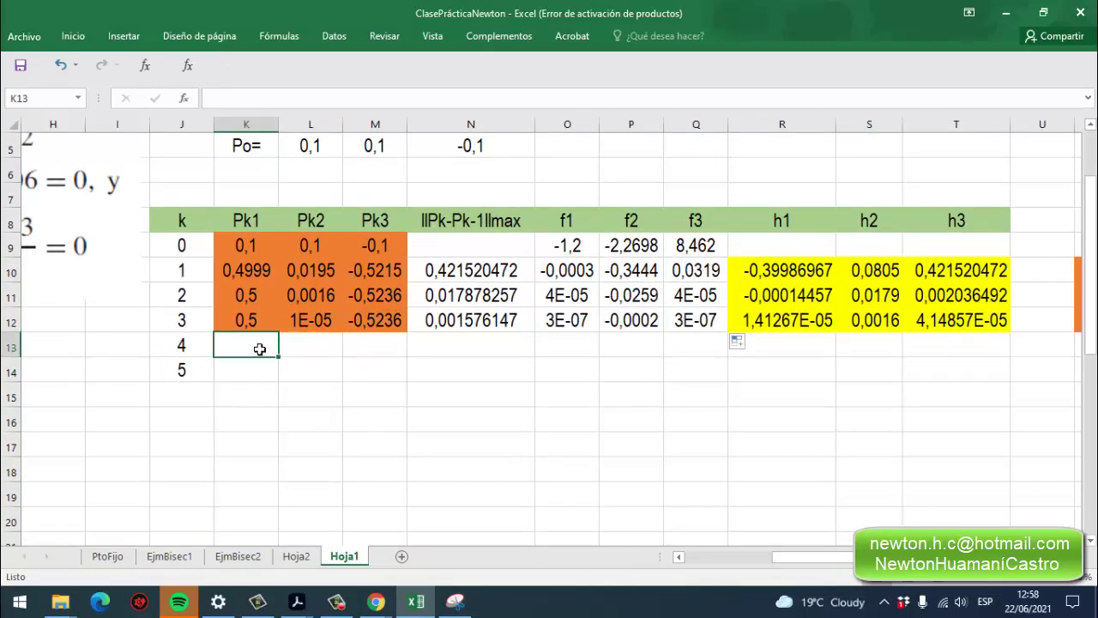
{"action": "scroll", "coordinate": [258, 339], "scroll_direction": "down", "scroll_amount": 1}
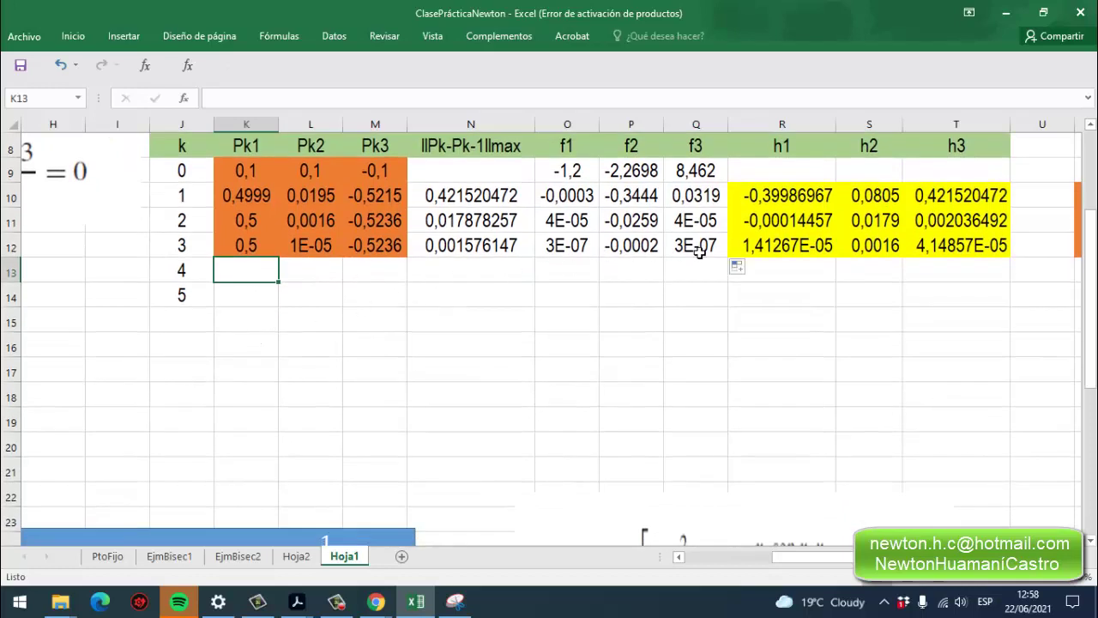
{"action": "left_click_drag", "start_coordinate": [250, 253], "coordinate": [375, 248]}
{"action": "right_click", "coordinate": [367, 248]}
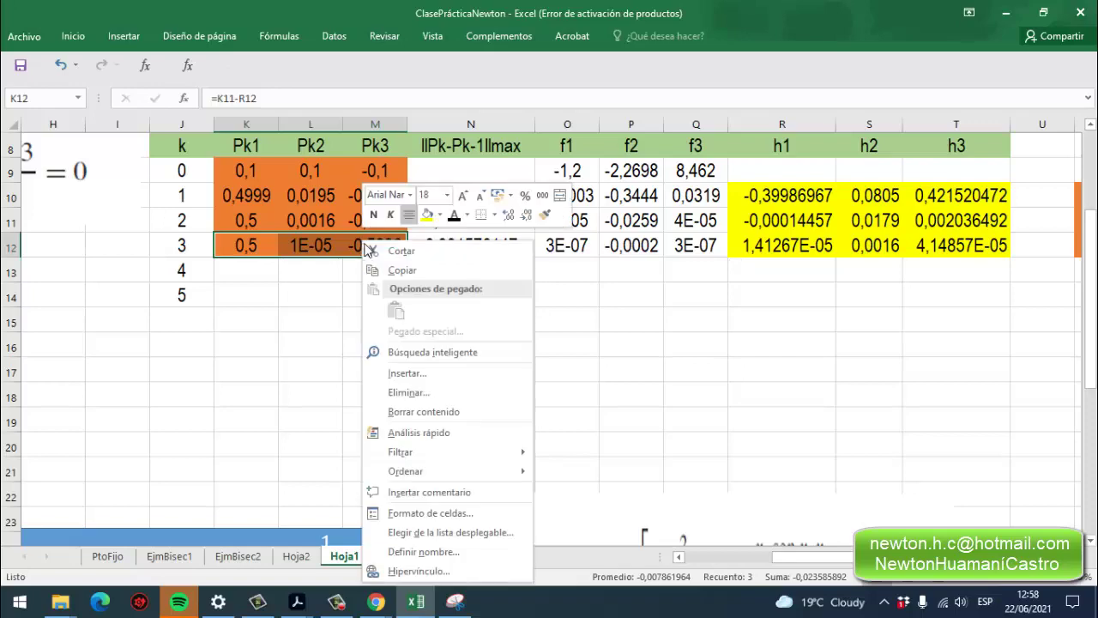
{"action": "left_click", "coordinate": [386, 270]}
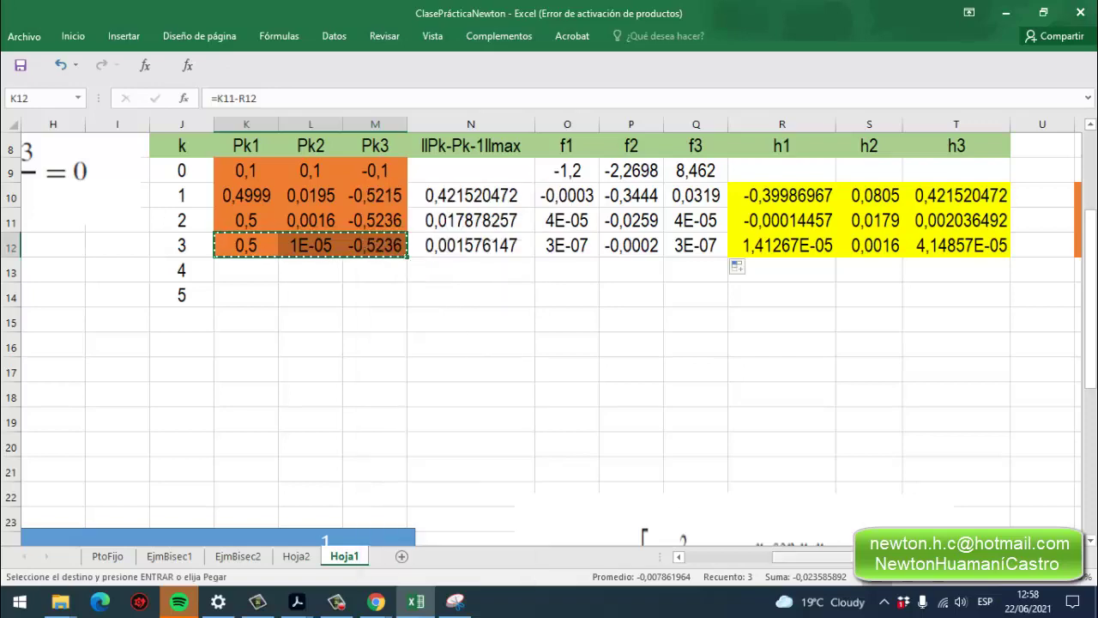
Paste the copied k=3 Pk values as transposed values into V10:V12 beside the Jacobian matrix.
{"action": "scroll", "coordinate": [900, 328], "scroll_direction": "right", "scroll_amount": 3}
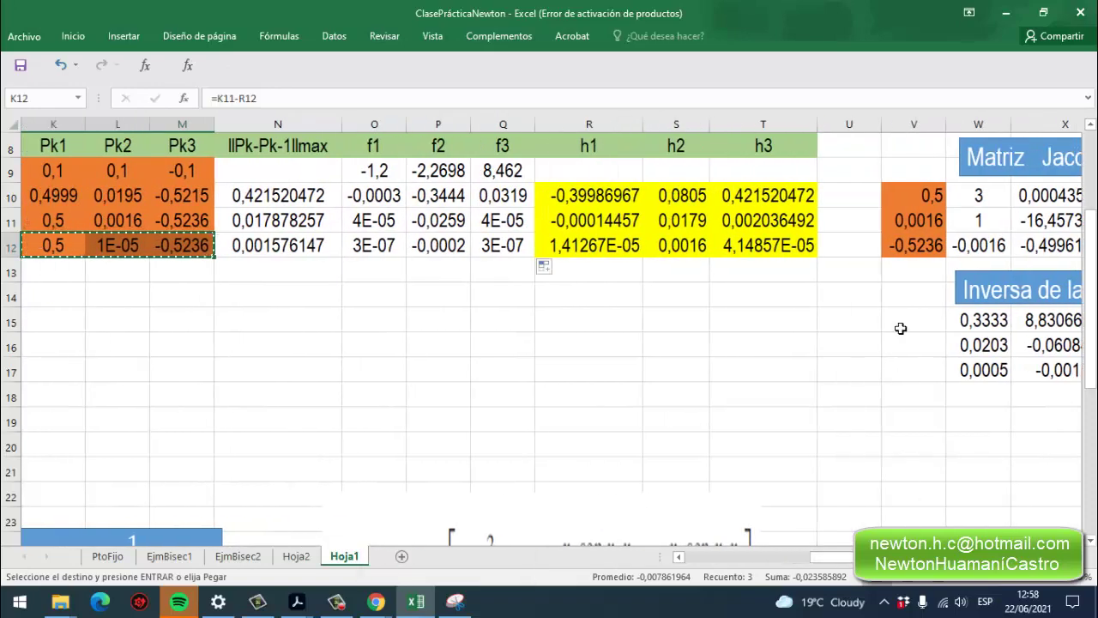
{"action": "left_click", "coordinate": [911, 196]}
{"action": "right_click", "coordinate": [911, 198]}
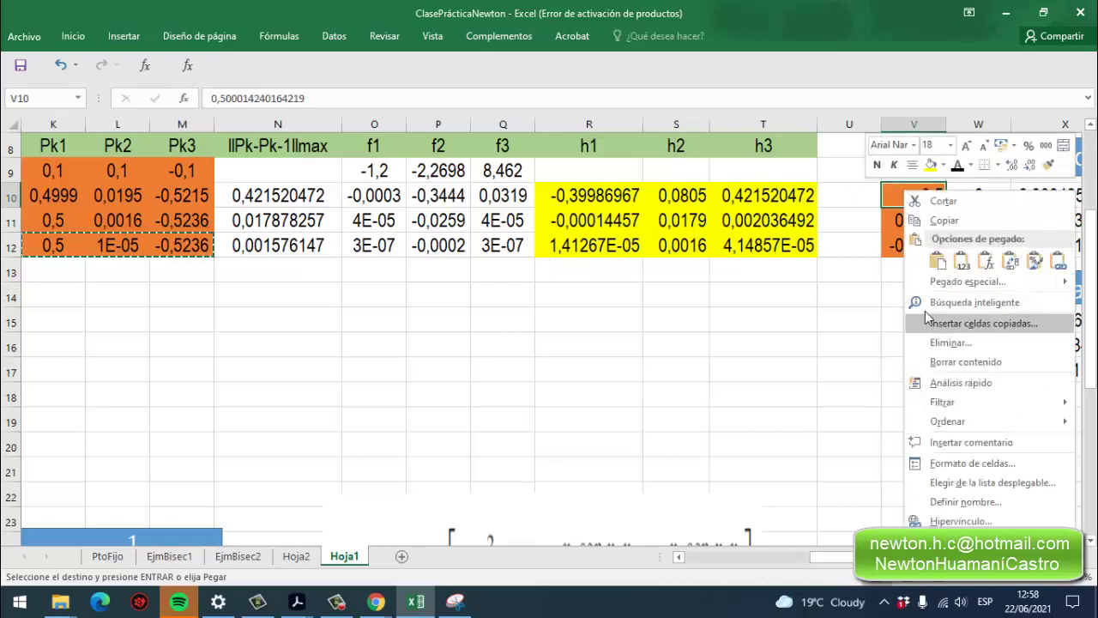
{"action": "left_click", "coordinate": [1059, 280]}
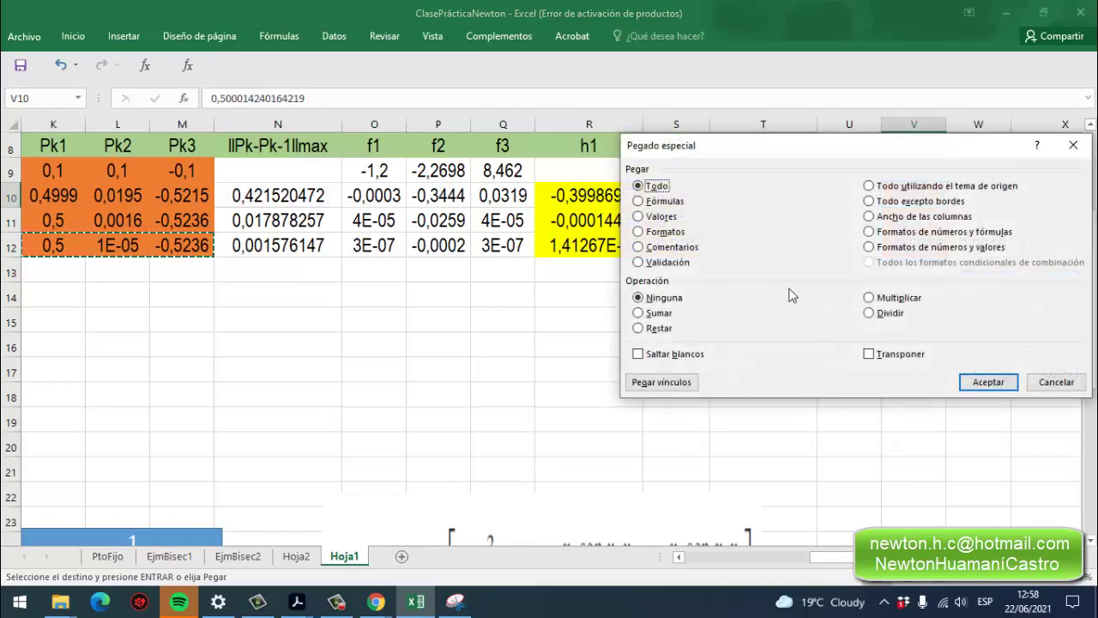
{"action": "left_click", "coordinate": [639, 216]}
{"action": "left_click", "coordinate": [868, 355]}
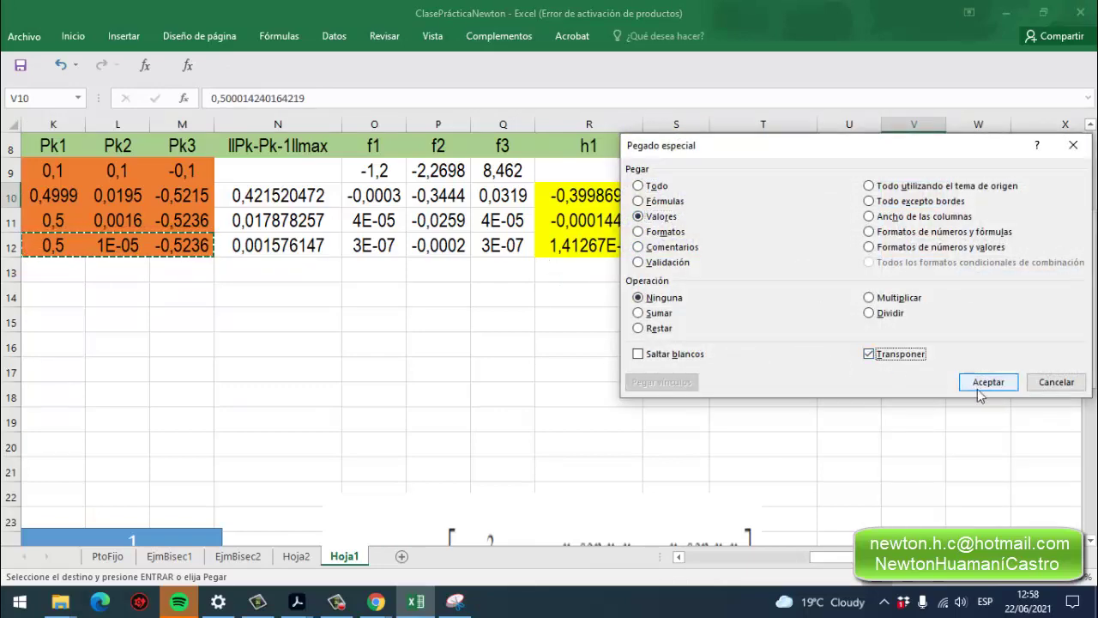
{"action": "left_click", "coordinate": [986, 385]}
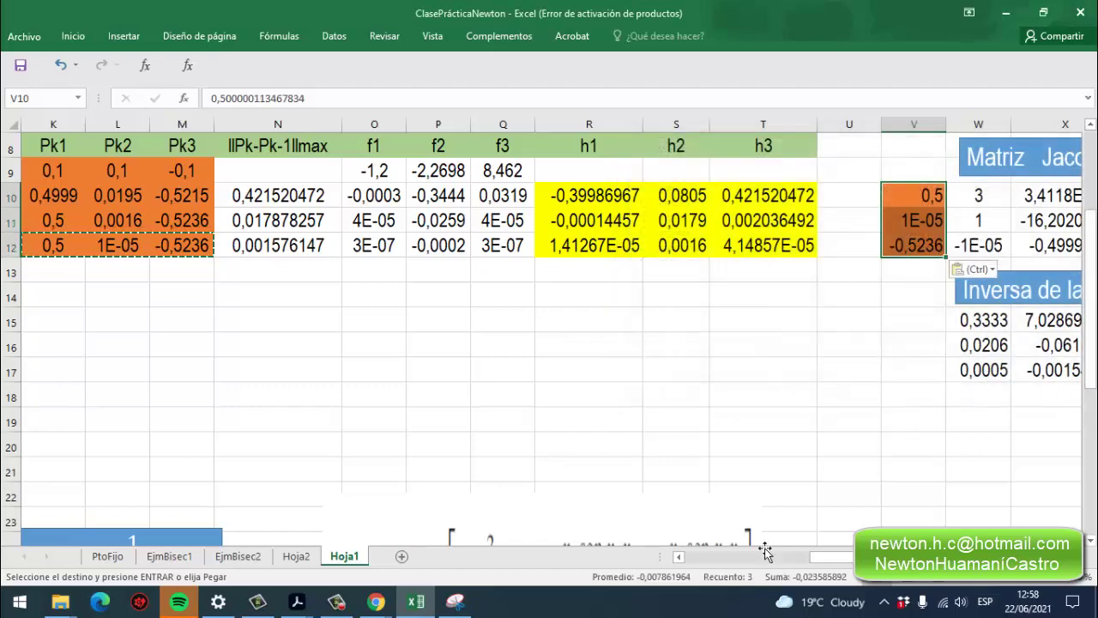
Copy the recalculated h1, h2 and h3 values in AB15:AB17.
{"action": "left_click_drag", "start_coordinate": [830, 559], "coordinate": [889, 558]}
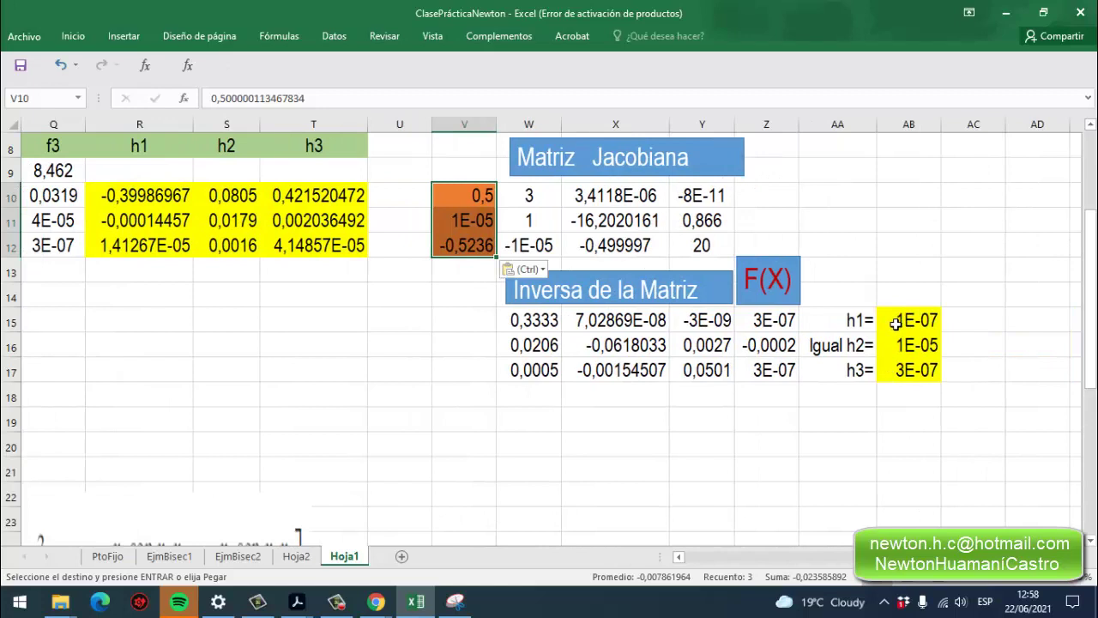
{"action": "left_click_drag", "start_coordinate": [892, 322], "coordinate": [917, 382]}
{"action": "right_click", "coordinate": [895, 324]}
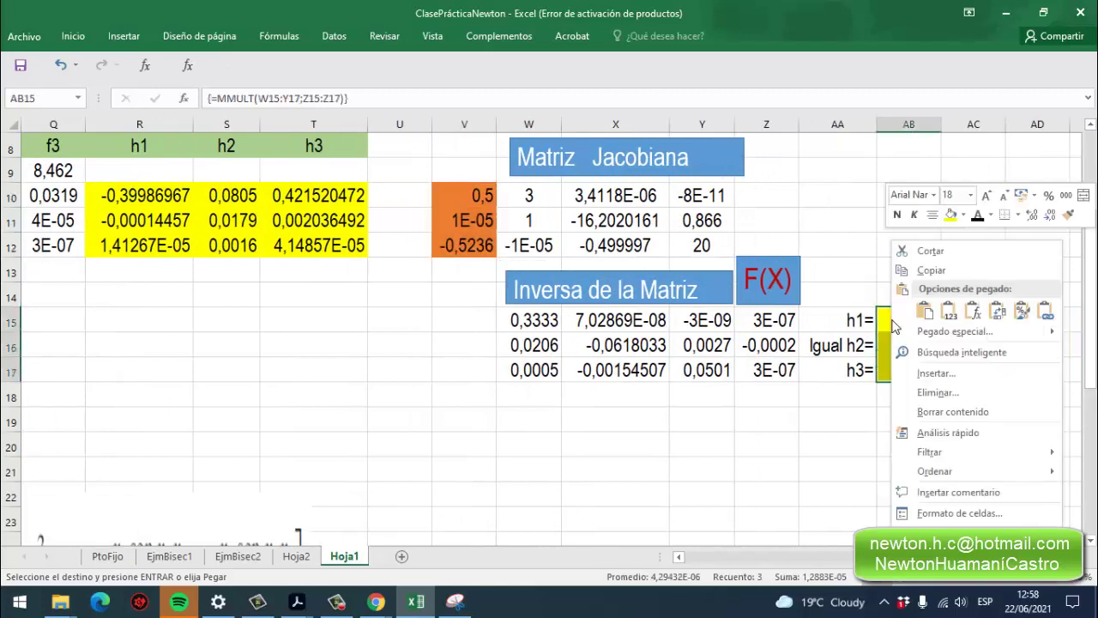
{"action": "left_click", "coordinate": [933, 271]}
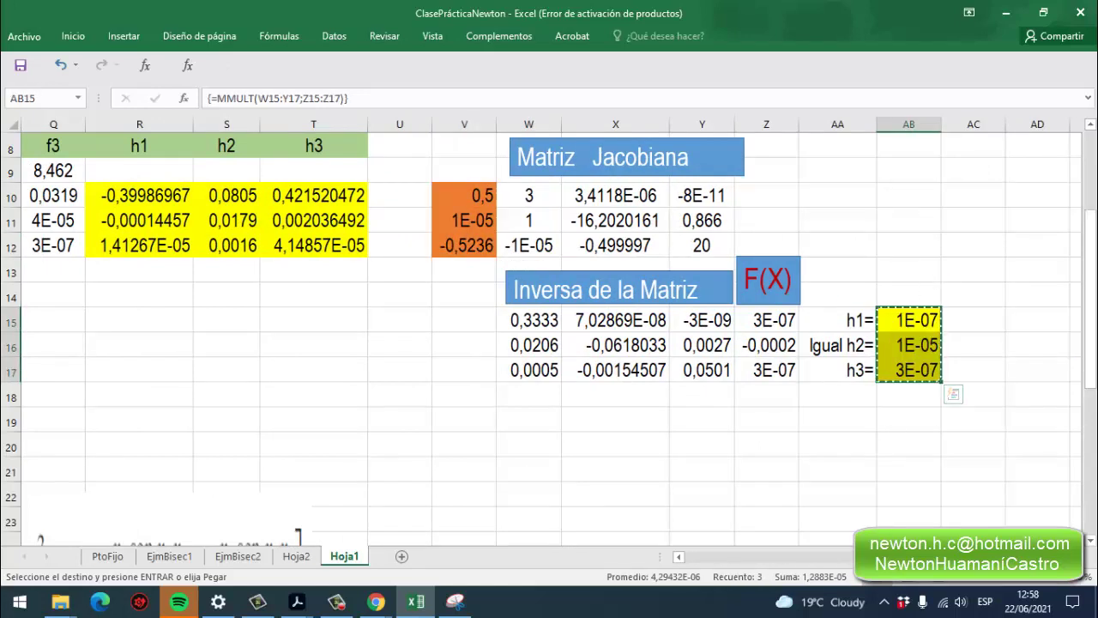
Paste the copied h corrections as transposed values into R13:T13 in the k=4 row and fill those cells yellow.
{"action": "left_click_drag", "start_coordinate": [886, 558], "coordinate": [853, 558]}
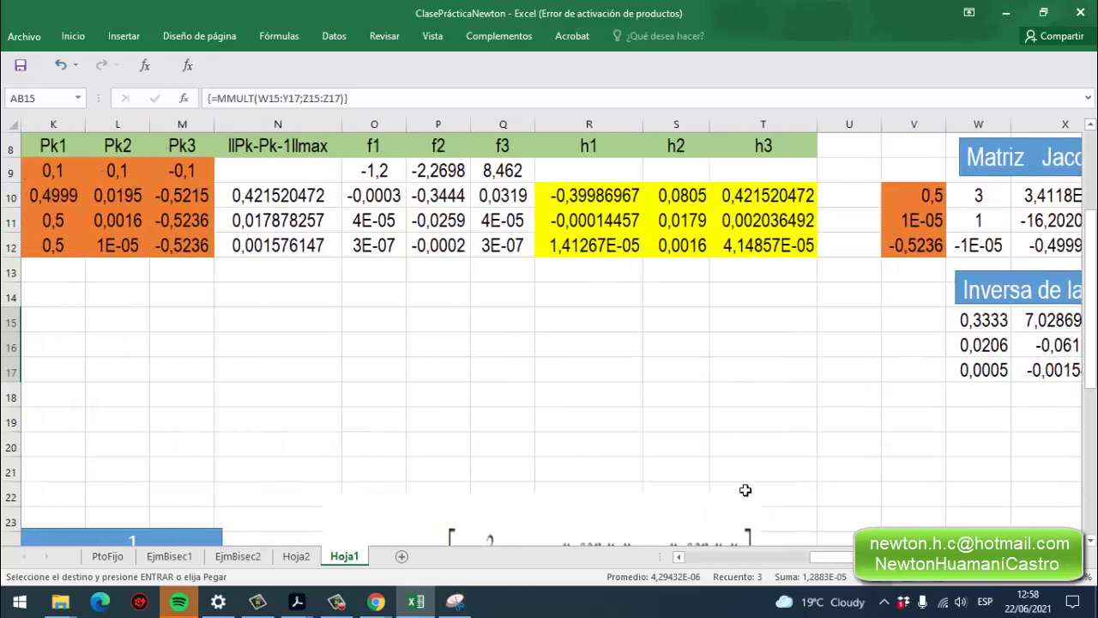
{"action": "left_click", "coordinate": [577, 277]}
{"action": "right_click", "coordinate": [577, 276]}
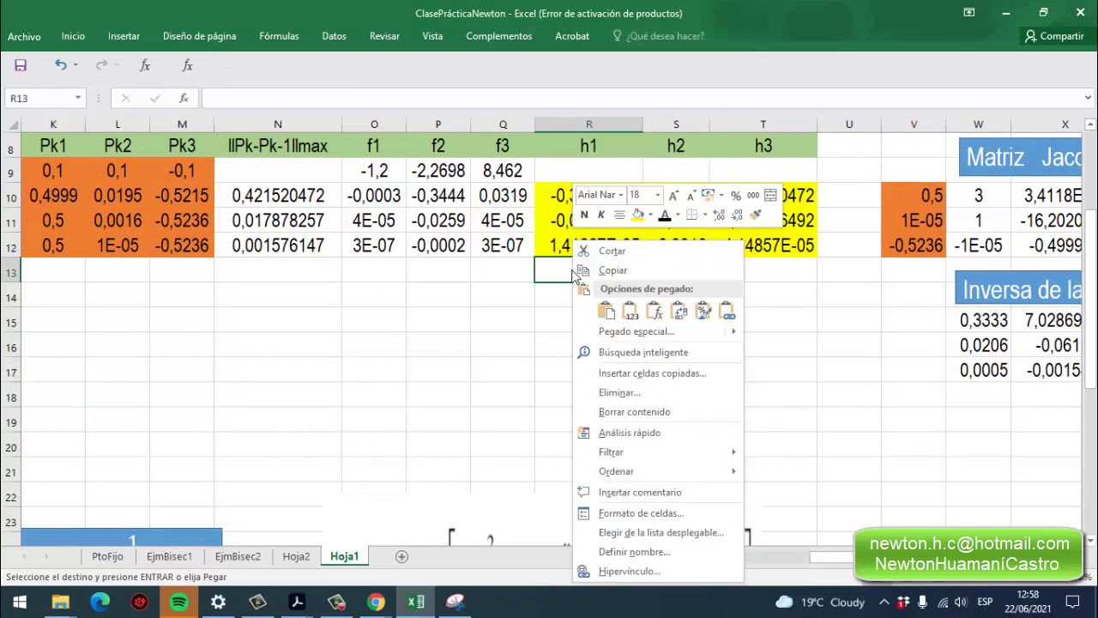
{"action": "left_click", "coordinate": [590, 331]}
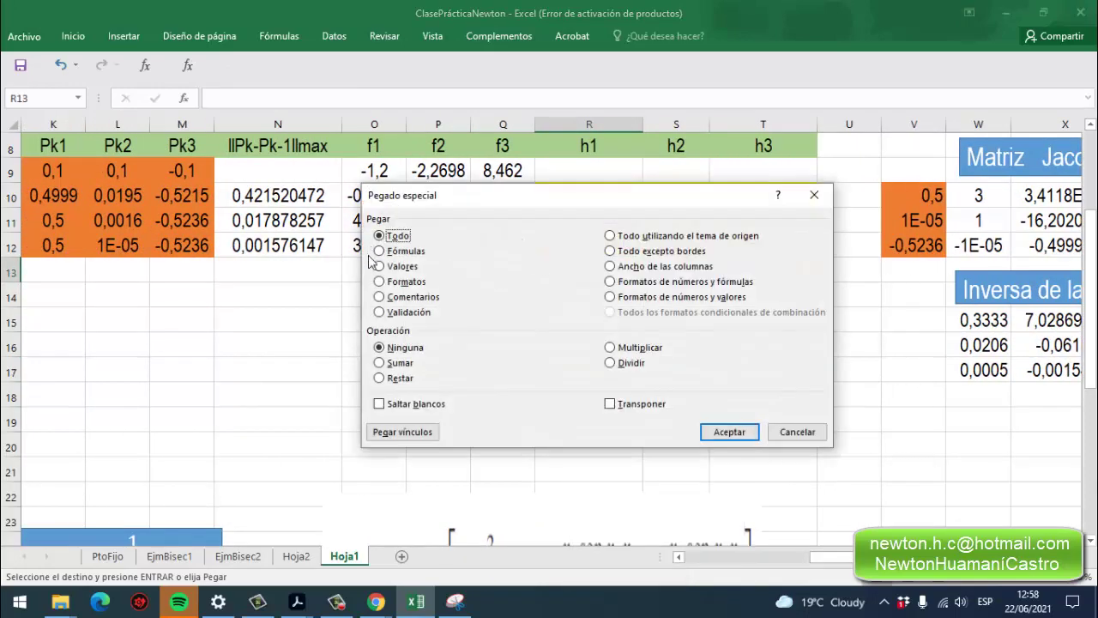
{"action": "left_click", "coordinate": [379, 266]}
{"action": "left_click", "coordinate": [610, 403]}
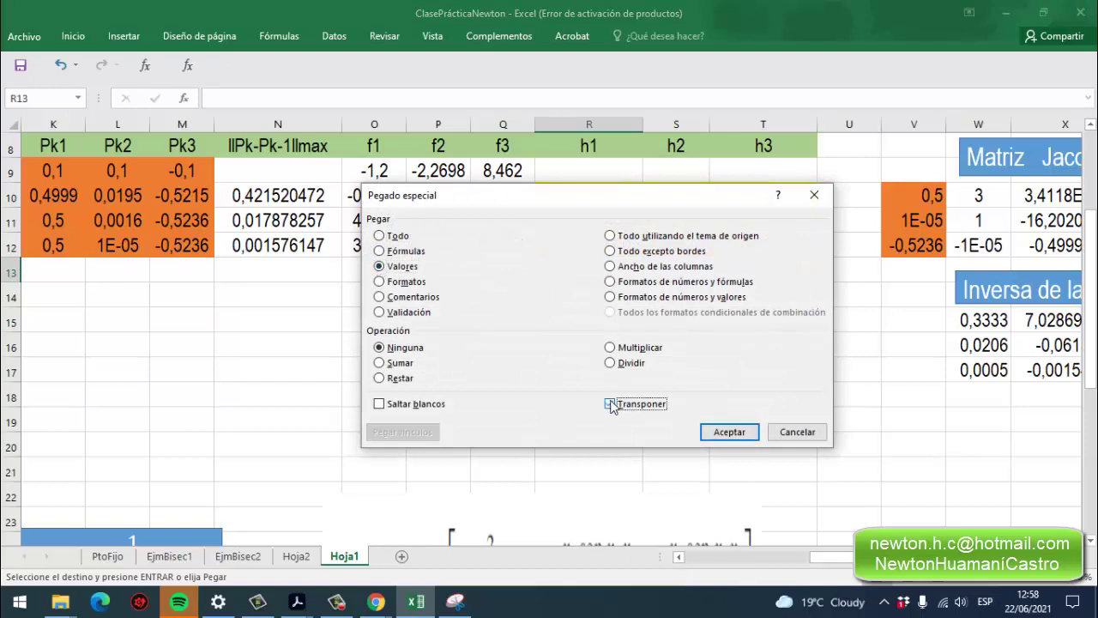
{"action": "left_click", "coordinate": [715, 435]}
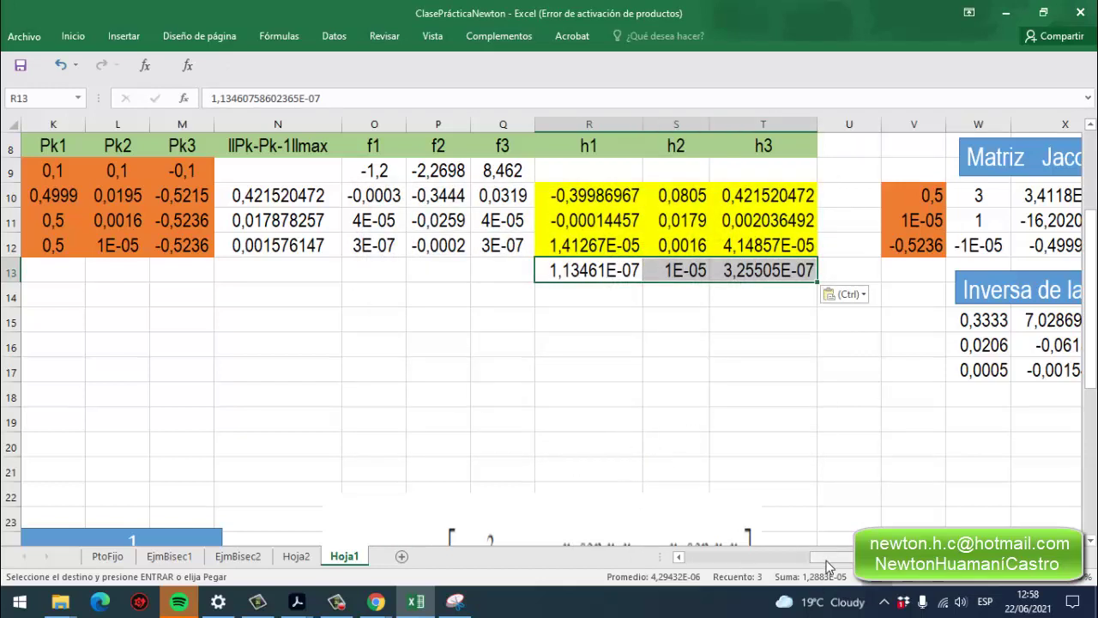
{"action": "left_click", "coordinate": [73, 36]}
{"action": "left_click", "coordinate": [188, 88]}
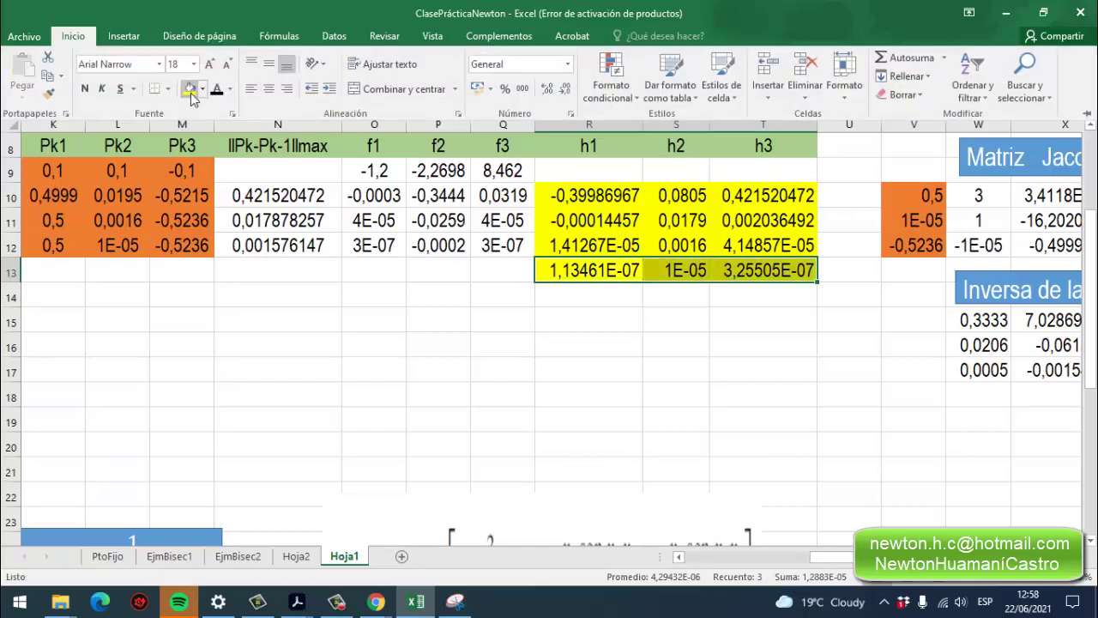
Extend the k=3 formulas for Pk1, Pk2 and Pk3 in K12:M12 down to the k=4 row, K13:M13.
{"action": "left_click_drag", "start_coordinate": [858, 557], "coordinate": [832, 555]}
{"action": "left_click", "coordinate": [158, 253]}
{"action": "left_click", "coordinate": [229, 269]}
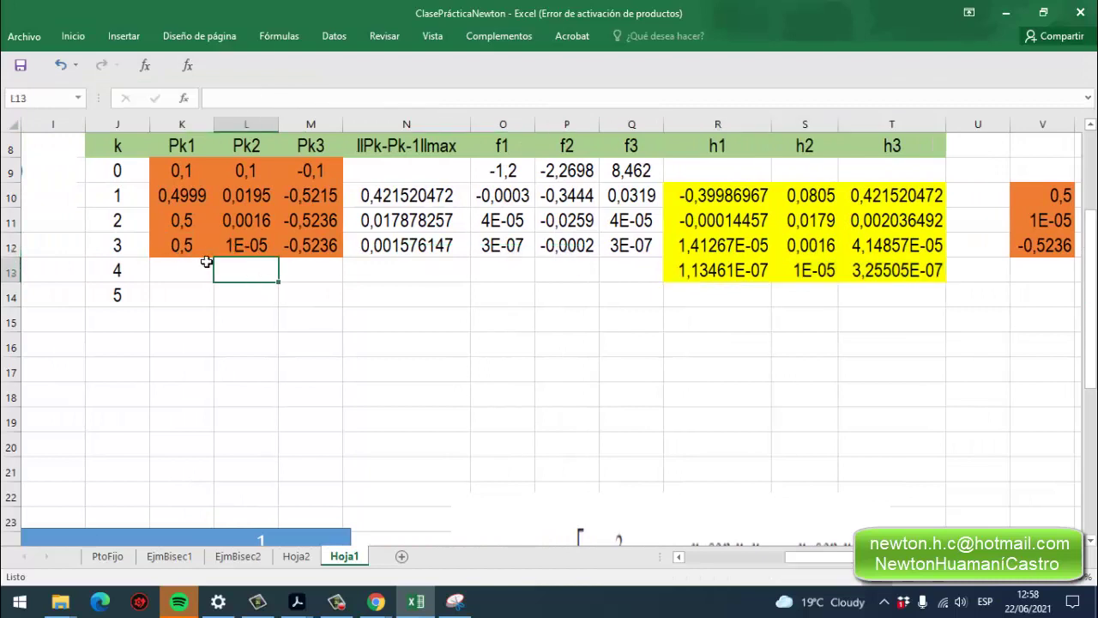
{"action": "left_click", "coordinate": [162, 249]}
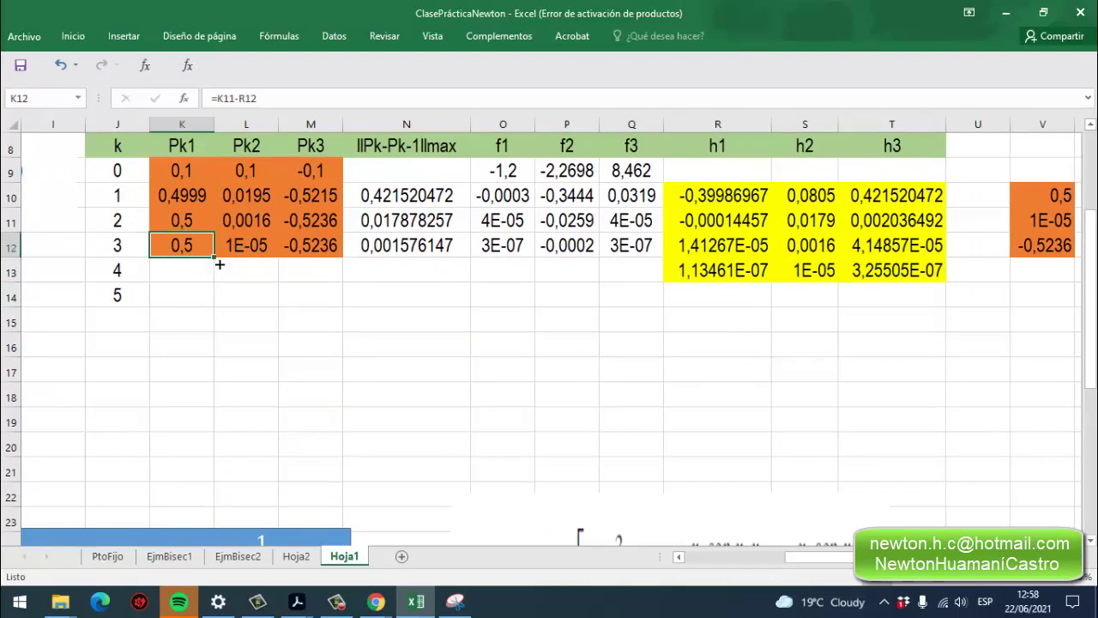
{"action": "left_click_drag", "start_coordinate": [220, 266], "coordinate": [222, 285]}
{"action": "left_click", "coordinate": [263, 256]}
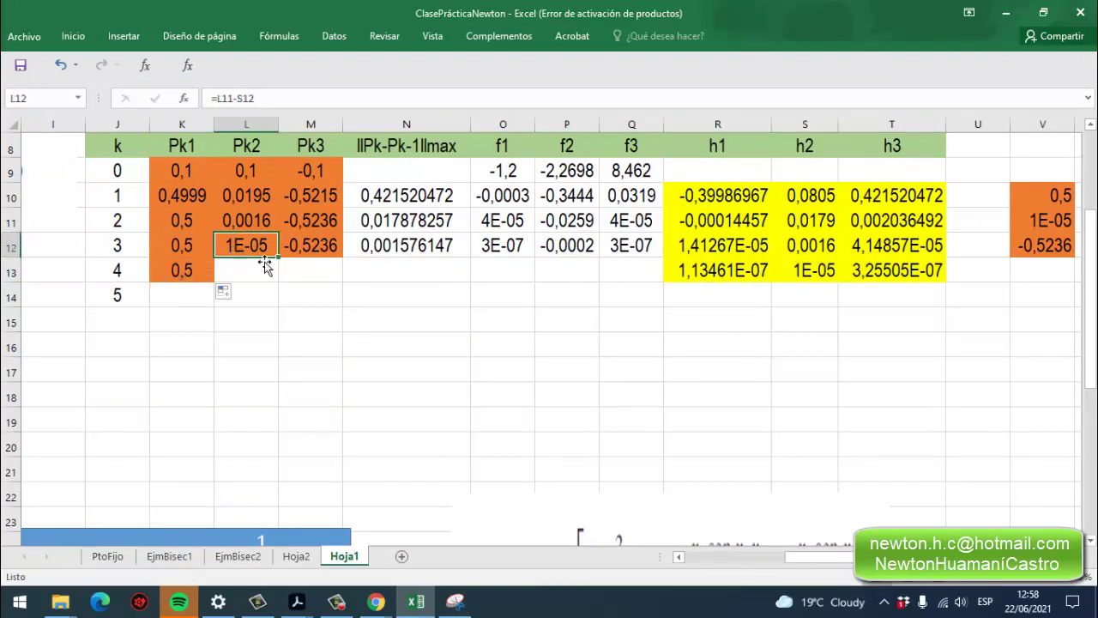
{"action": "left_click_drag", "start_coordinate": [279, 259], "coordinate": [286, 289]}
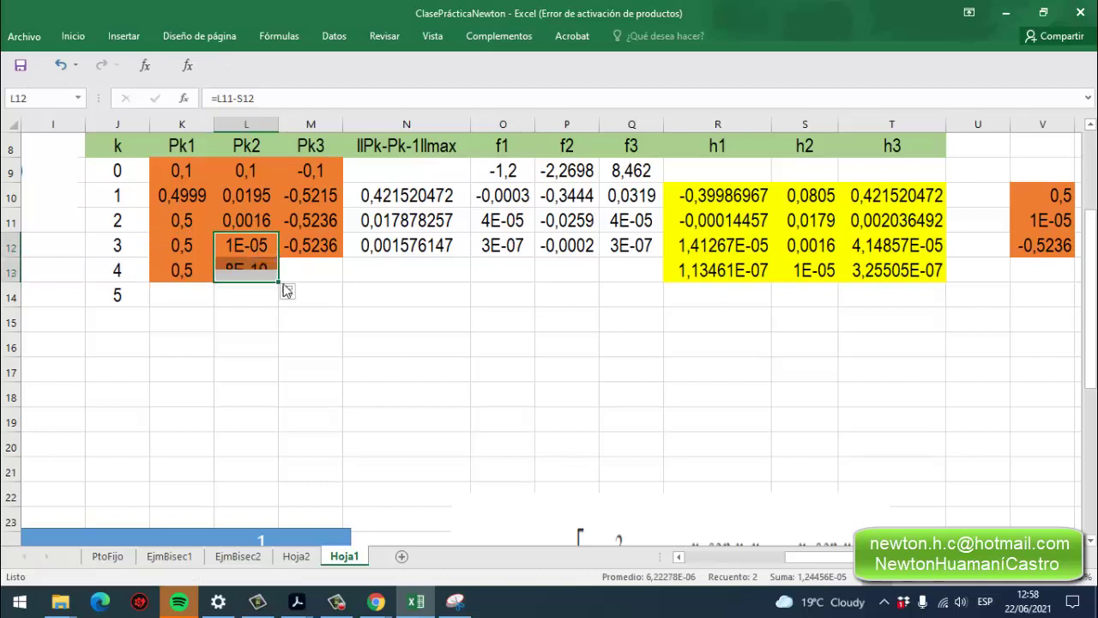
{"action": "left_click", "coordinate": [329, 252]}
{"action": "left_click_drag", "start_coordinate": [352, 266], "coordinate": [350, 289]}
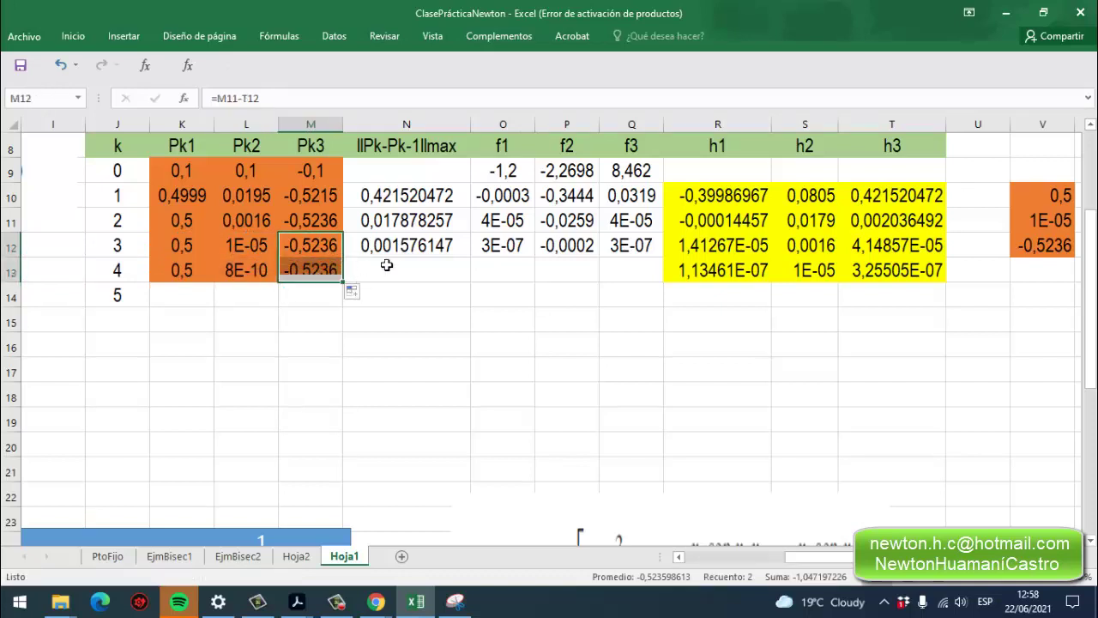
Extend the max-norm difference formula in N12 and the f1, f2 and f3 formulas in O12:Q12 down to row 13.
{"action": "left_click", "coordinate": [435, 247]}
{"action": "left_click_drag", "start_coordinate": [473, 265], "coordinate": [480, 289]}
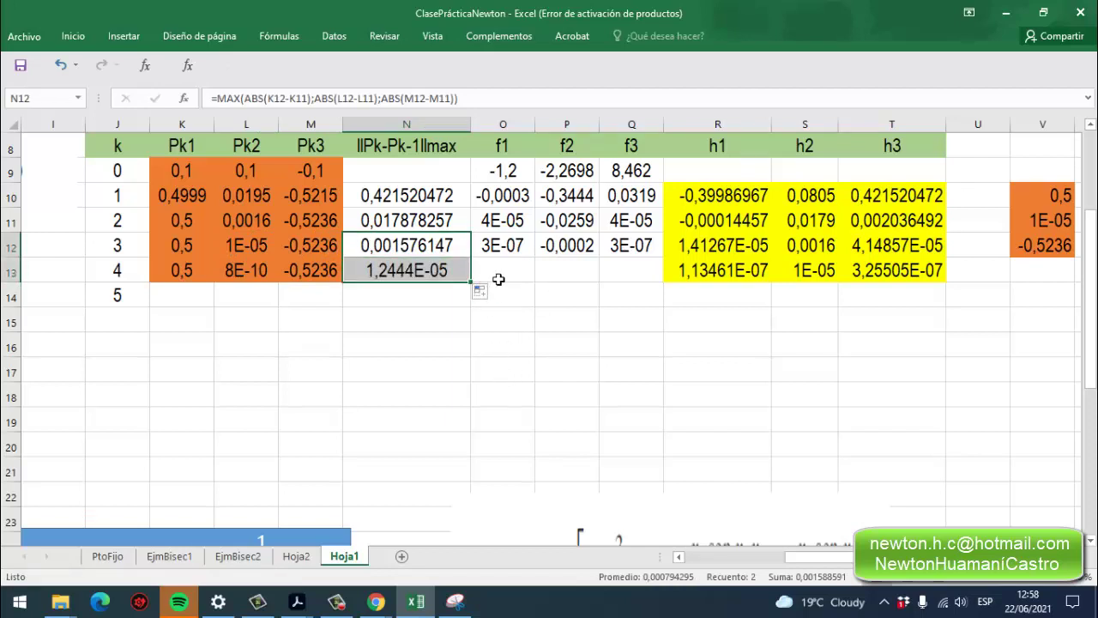
{"action": "left_click", "coordinate": [502, 249]}
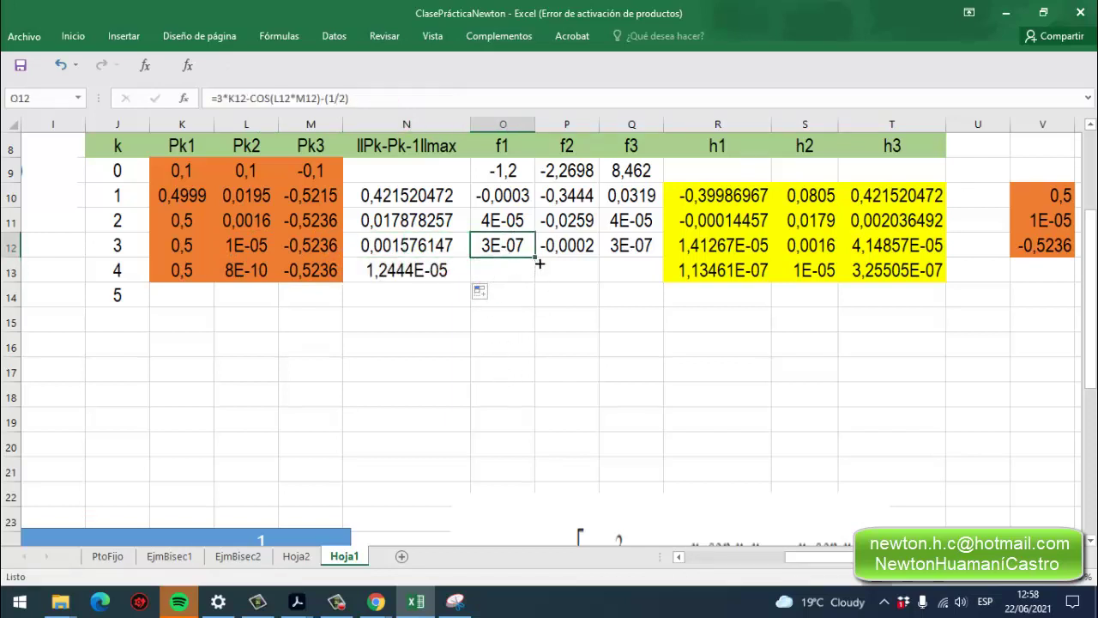
{"action": "left_click_drag", "start_coordinate": [540, 264], "coordinate": [540, 290]}
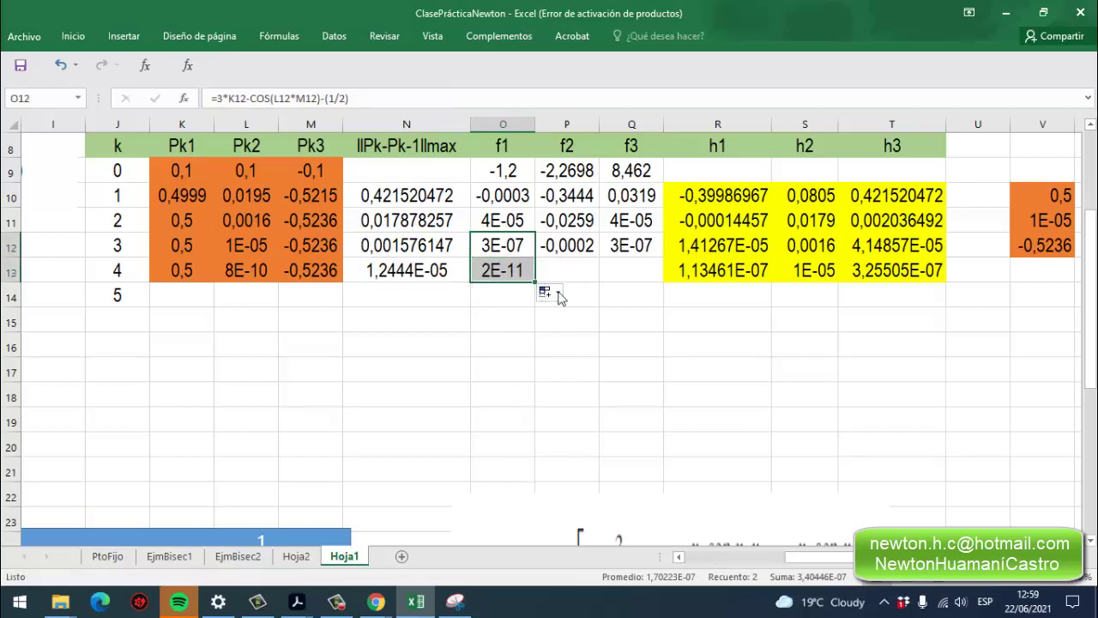
{"action": "left_click", "coordinate": [580, 250]}
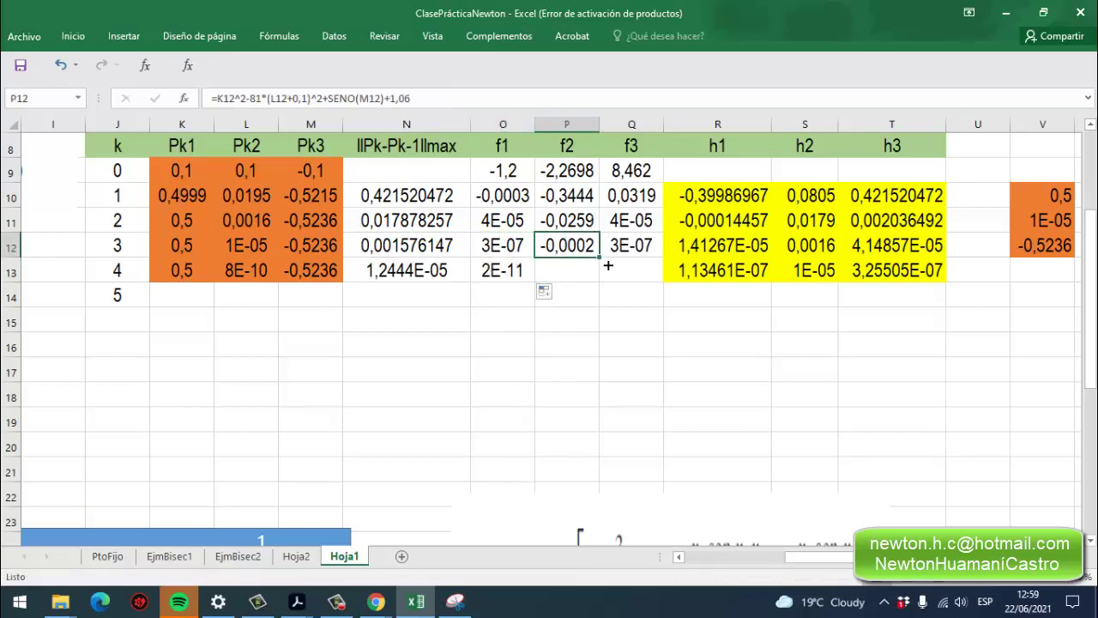
{"action": "left_click_drag", "start_coordinate": [607, 266], "coordinate": [608, 290]}
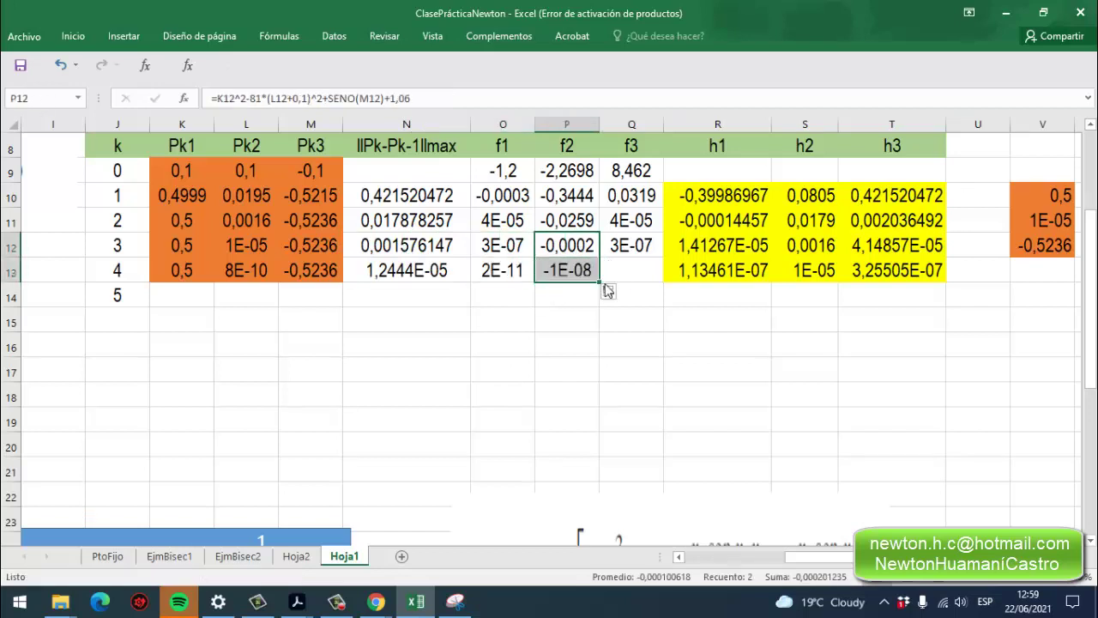
{"action": "left_click", "coordinate": [647, 254]}
{"action": "left_click_drag", "start_coordinate": [663, 258], "coordinate": [671, 289]}
{"action": "scroll", "coordinate": [545, 393], "scroll_direction": "up", "scroll_amount": 1}
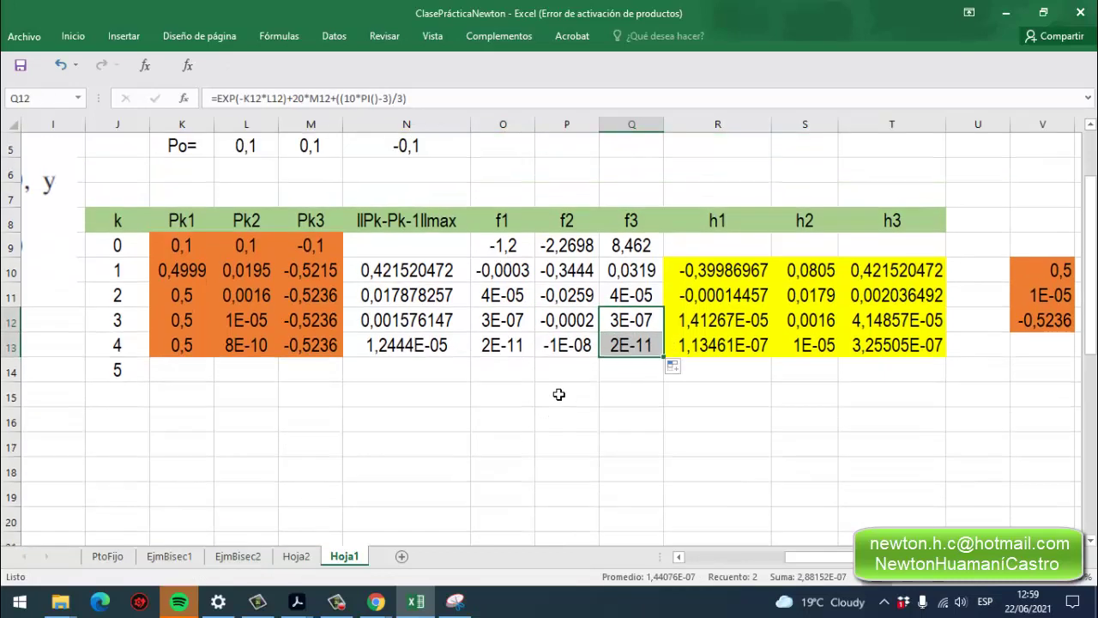
{"action": "scroll", "coordinate": [553, 394], "scroll_direction": "down", "scroll_amount": 1}
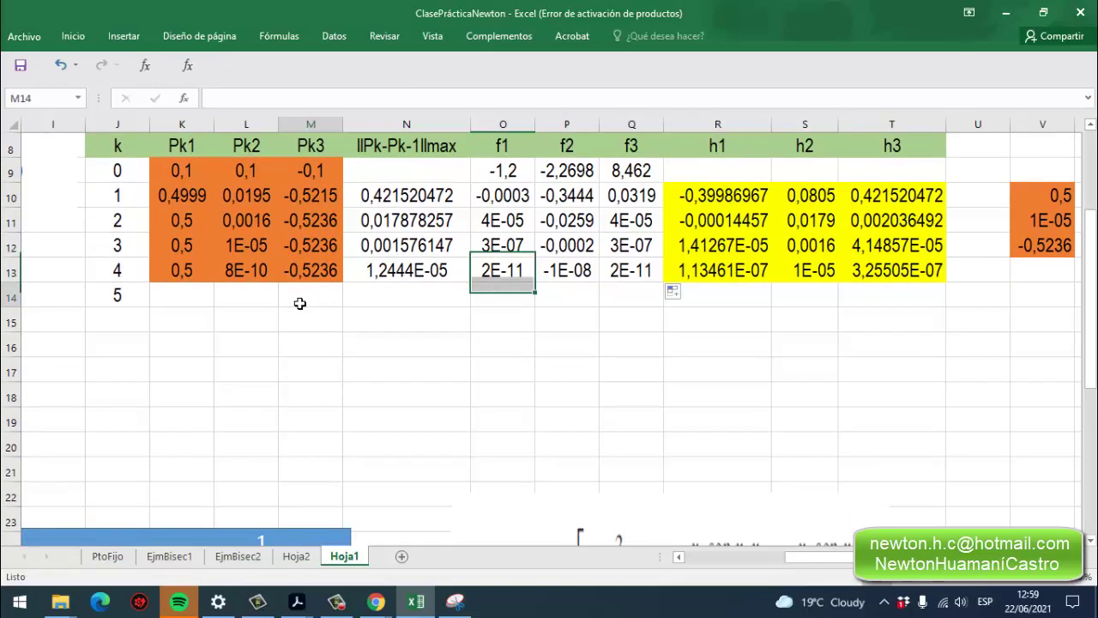
{"action": "left_click", "coordinate": [305, 300]}
{"action": "scroll", "coordinate": [172, 276], "scroll_direction": "up", "scroll_amount": 1}
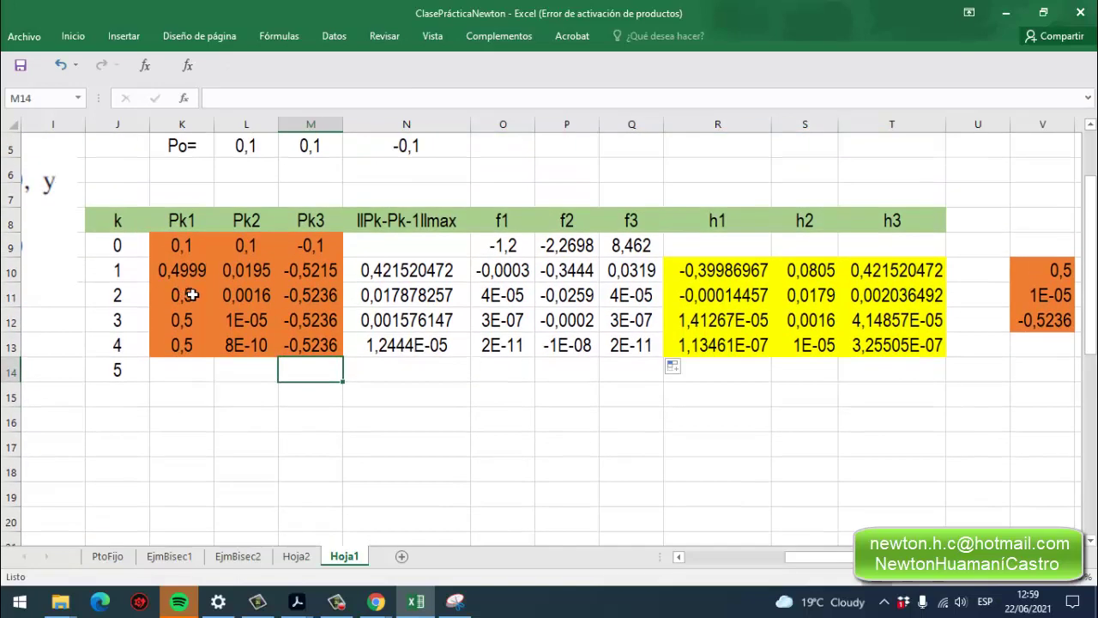
{"action": "scroll", "coordinate": [188, 300], "scroll_direction": "down", "scroll_amount": 1}
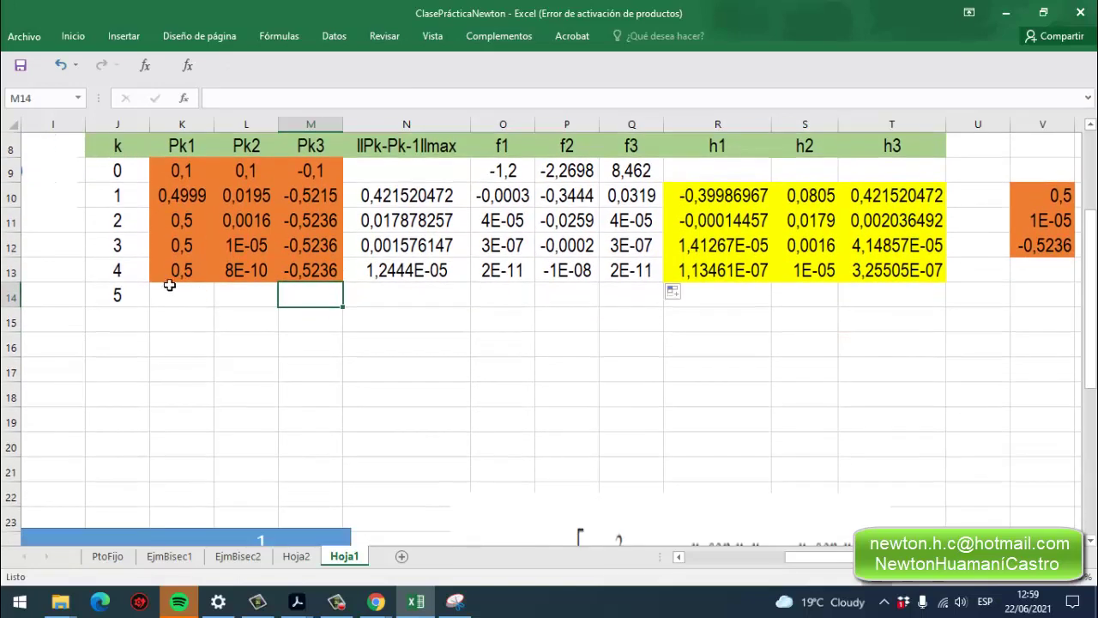
Copy the k=4 values of Pk1, Pk2 and Pk3 in K13:M13 into V10:V12 beside the Jacobian matrix as transposed values.
{"action": "left_click_drag", "start_coordinate": [171, 273], "coordinate": [297, 276]}
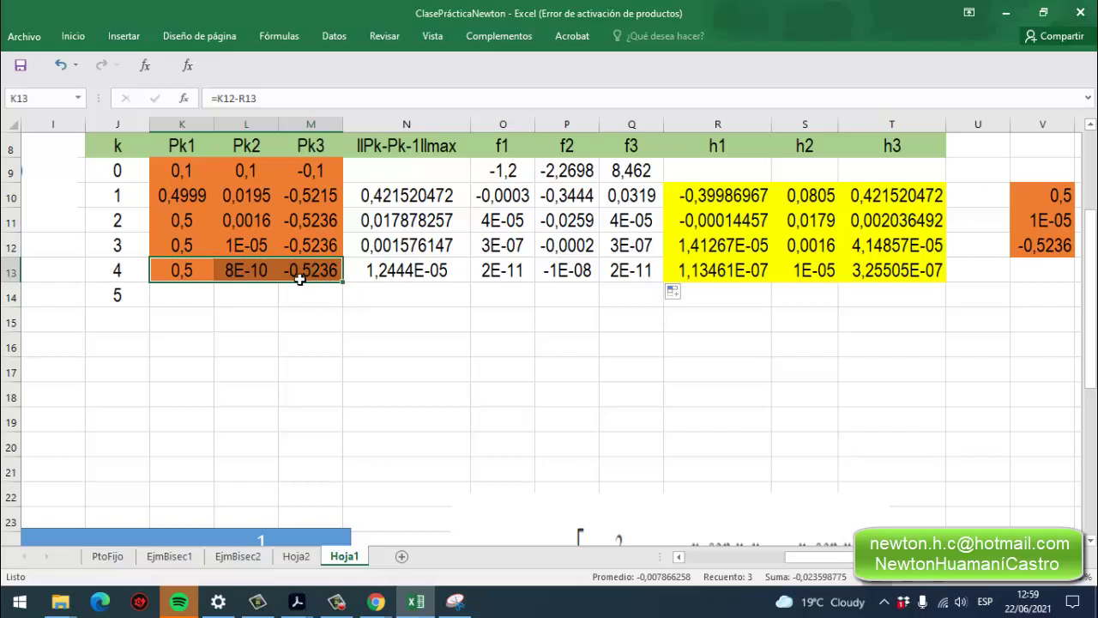
{"action": "right_click", "coordinate": [298, 279]}
{"action": "left_click", "coordinate": [330, 271]}
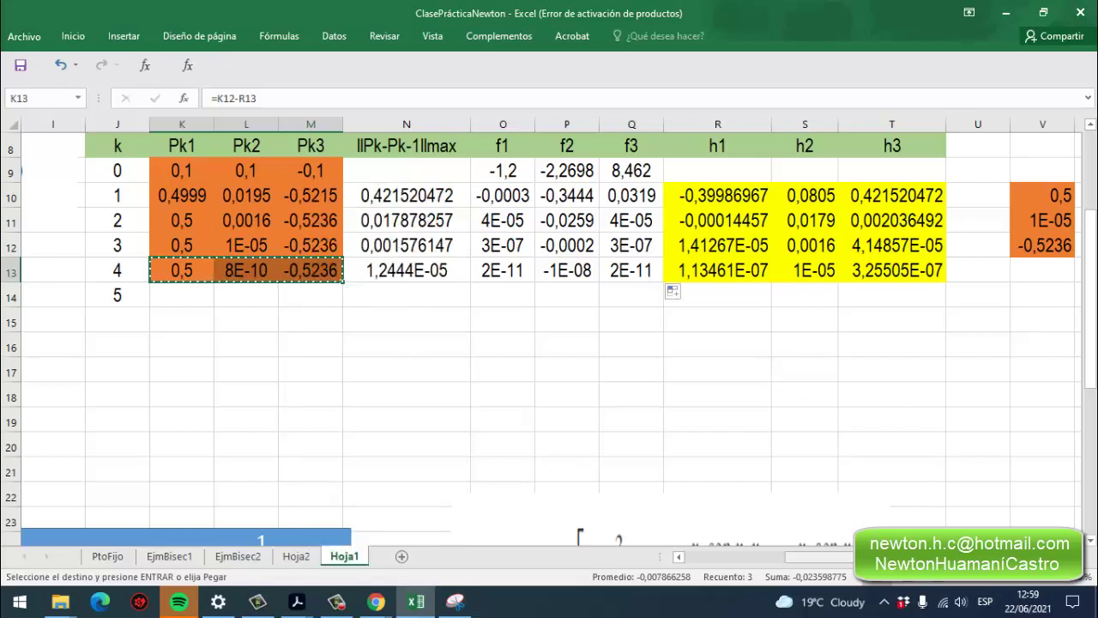
{"action": "scroll", "coordinate": [962, 230], "scroll_direction": "right", "scroll_amount": 2}
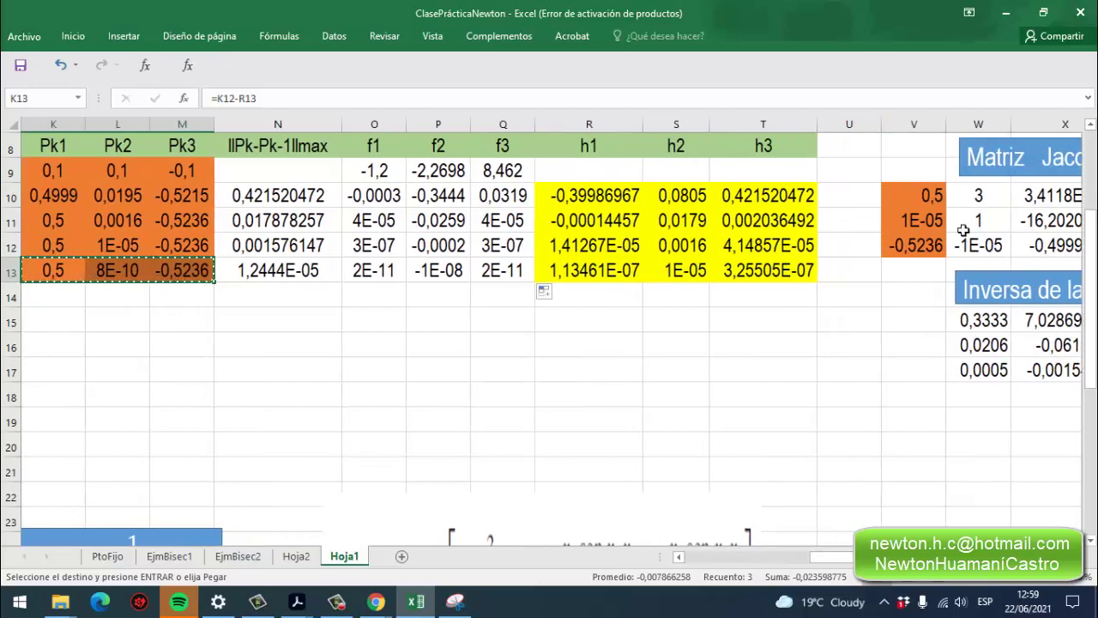
{"action": "left_click", "coordinate": [919, 194]}
{"action": "right_click", "coordinate": [914, 197]}
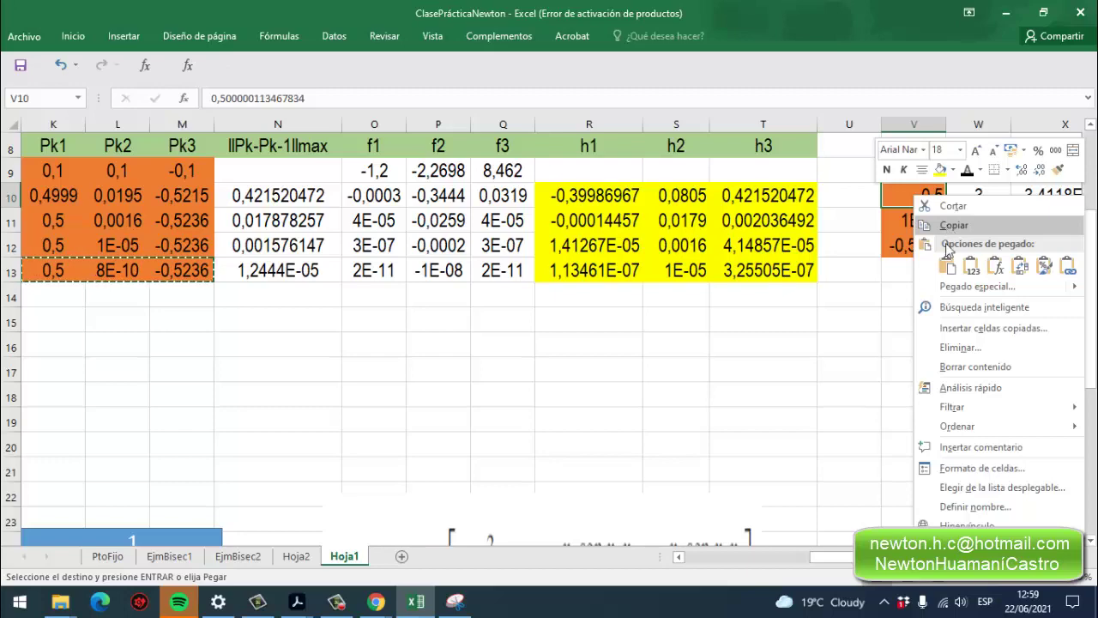
{"action": "left_click", "coordinate": [965, 286]}
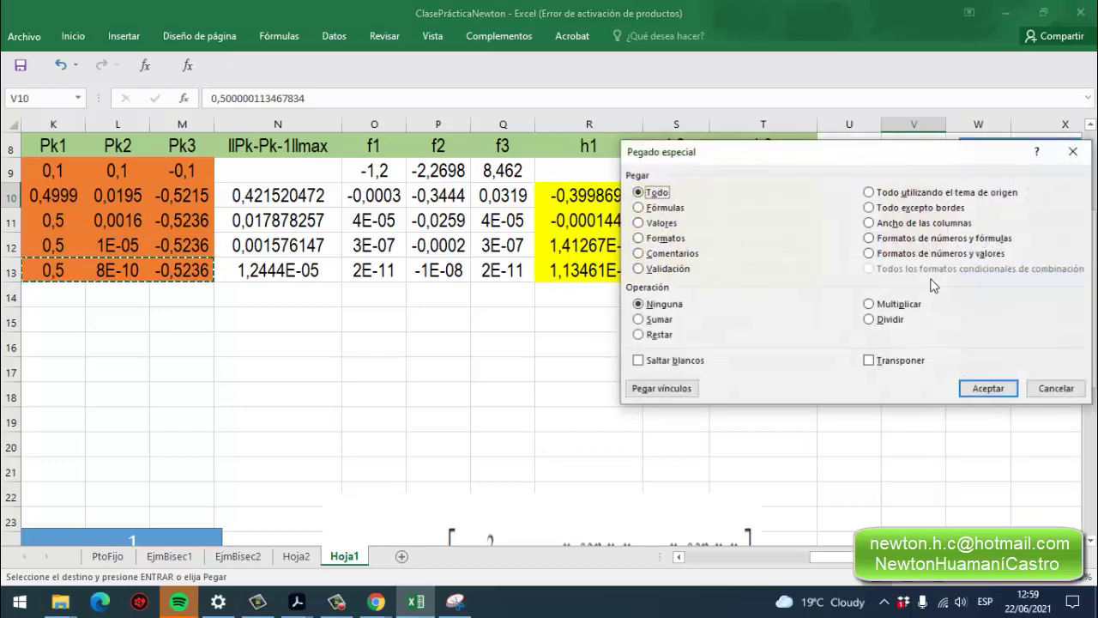
{"action": "left_click", "coordinate": [639, 223]}
{"action": "left_click", "coordinate": [868, 360]}
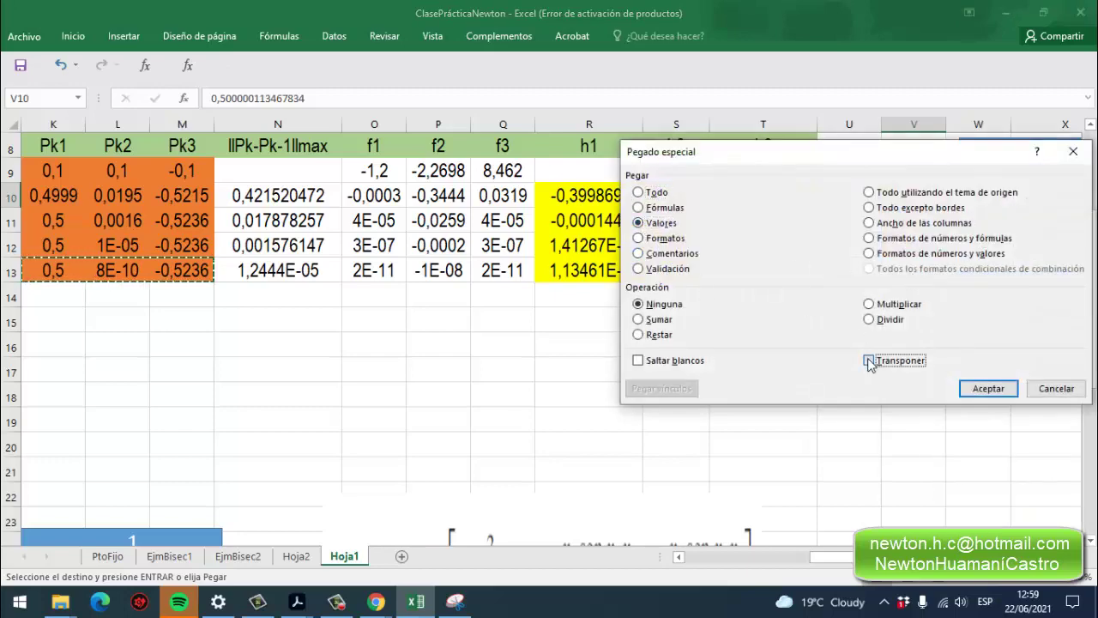
{"action": "left_click", "coordinate": [991, 401]}
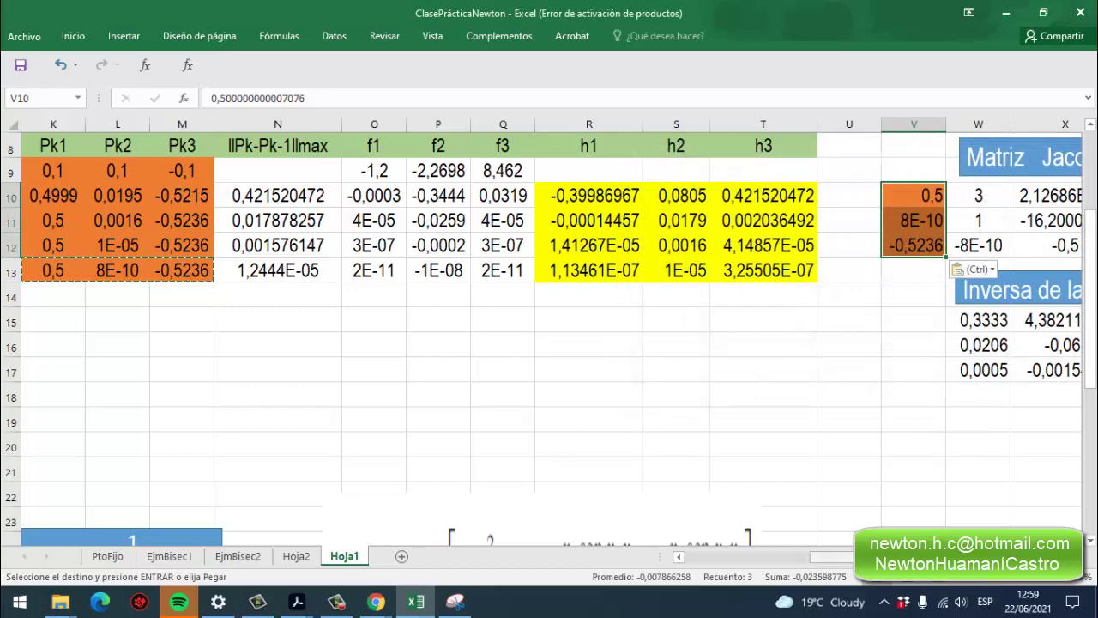
Copy the h1, h2 and h3 values in AB15:AB17 calculated from the k=4 point.
{"action": "scroll", "coordinate": [919, 447], "scroll_direction": "right", "scroll_amount": 3}
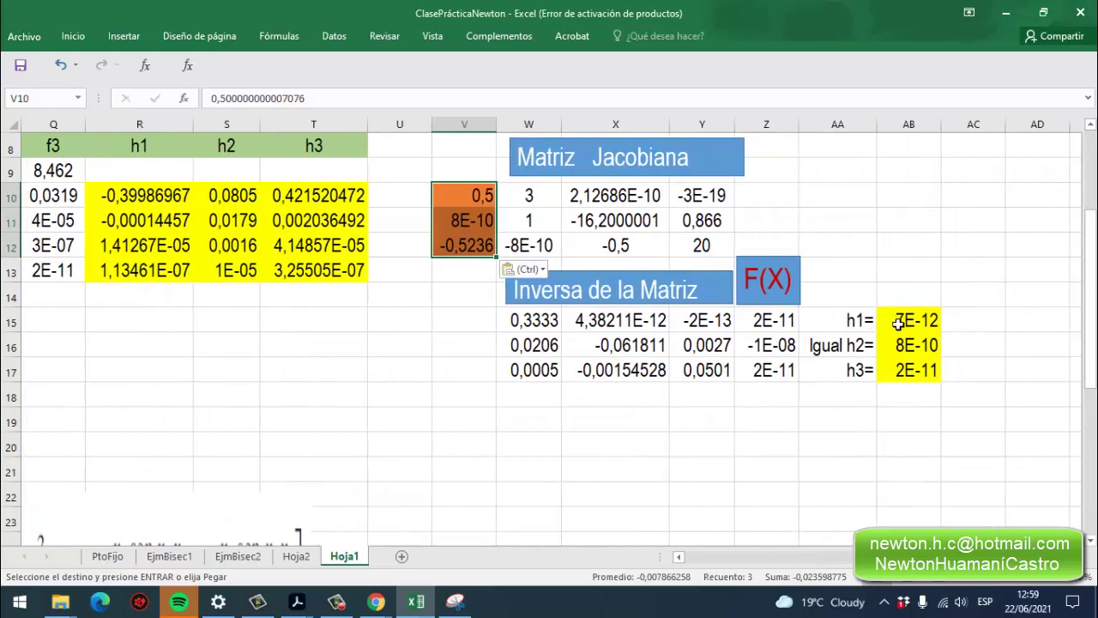
{"action": "left_click_drag", "start_coordinate": [898, 323], "coordinate": [917, 366]}
{"action": "right_click", "coordinate": [898, 321]}
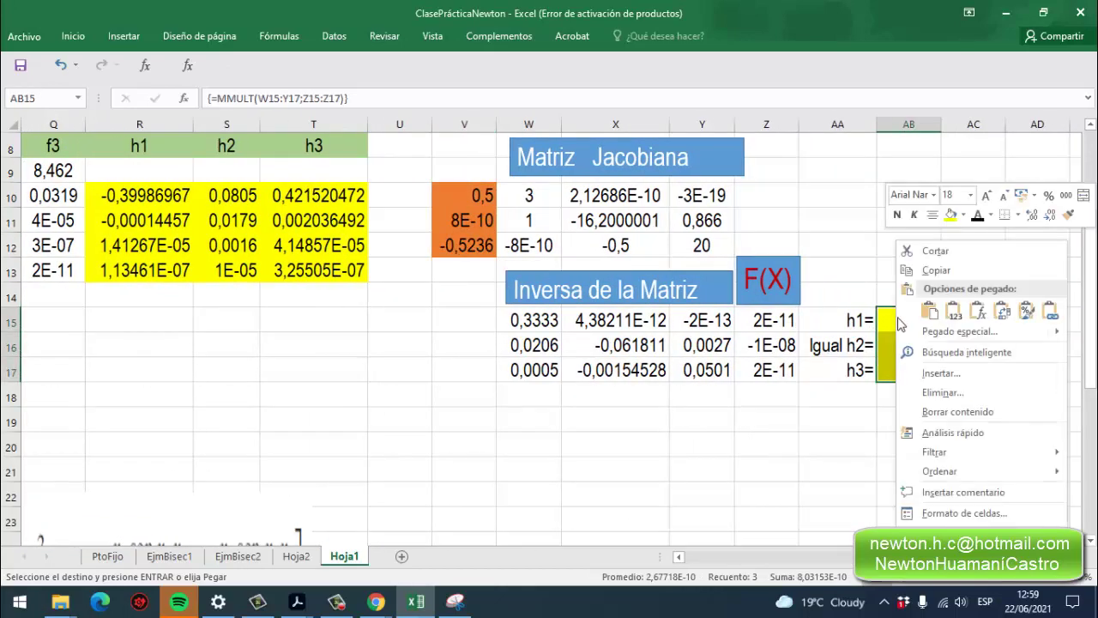
{"action": "left_click", "coordinate": [933, 271]}
Paste the copied h1, h2 and h3 corrections into R14:T14 of the k=5 row as transposed values.
{"action": "scroll", "coordinate": [805, 541], "scroll_direction": "left", "scroll_amount": 5}
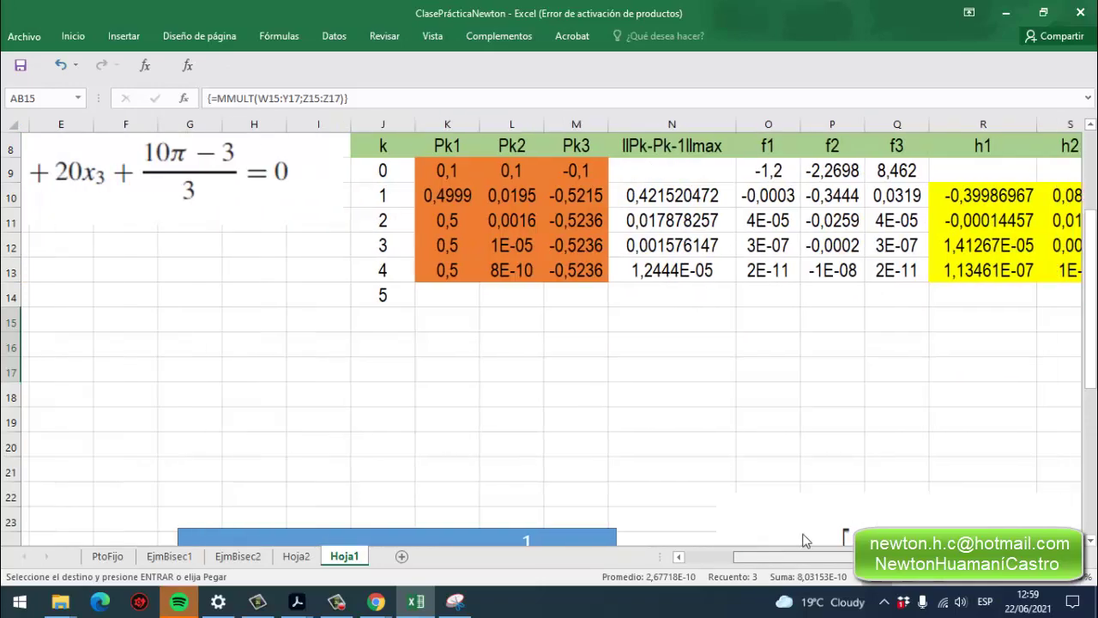
{"action": "scroll", "coordinate": [805, 541], "scroll_direction": "right", "scroll_amount": 5}
{"action": "left_click", "coordinate": [647, 302]}
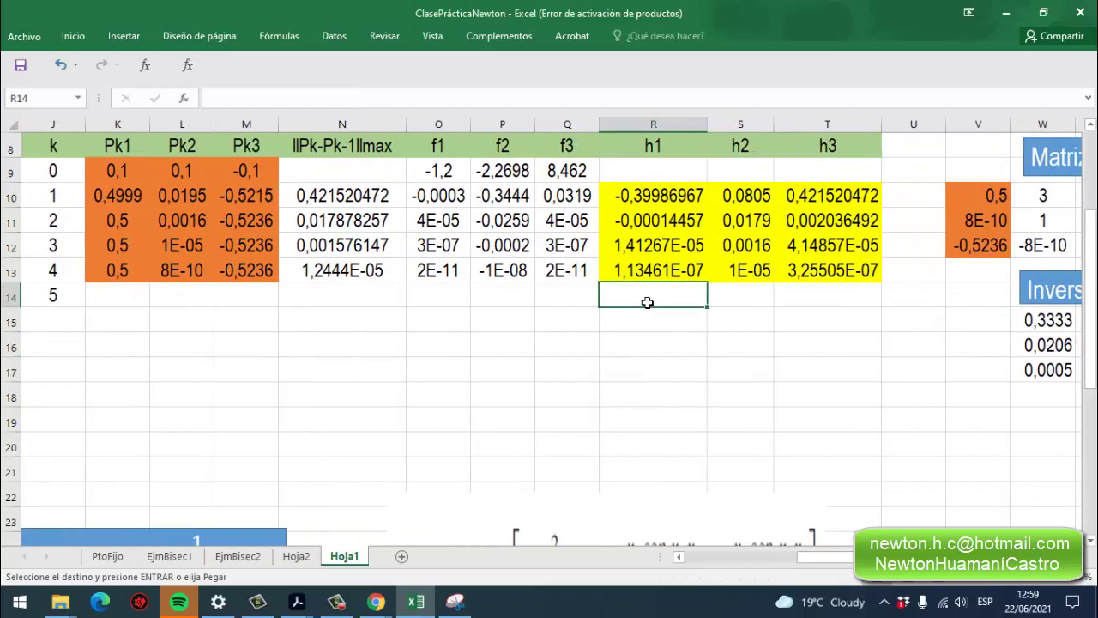
{"action": "right_click", "coordinate": [645, 302]}
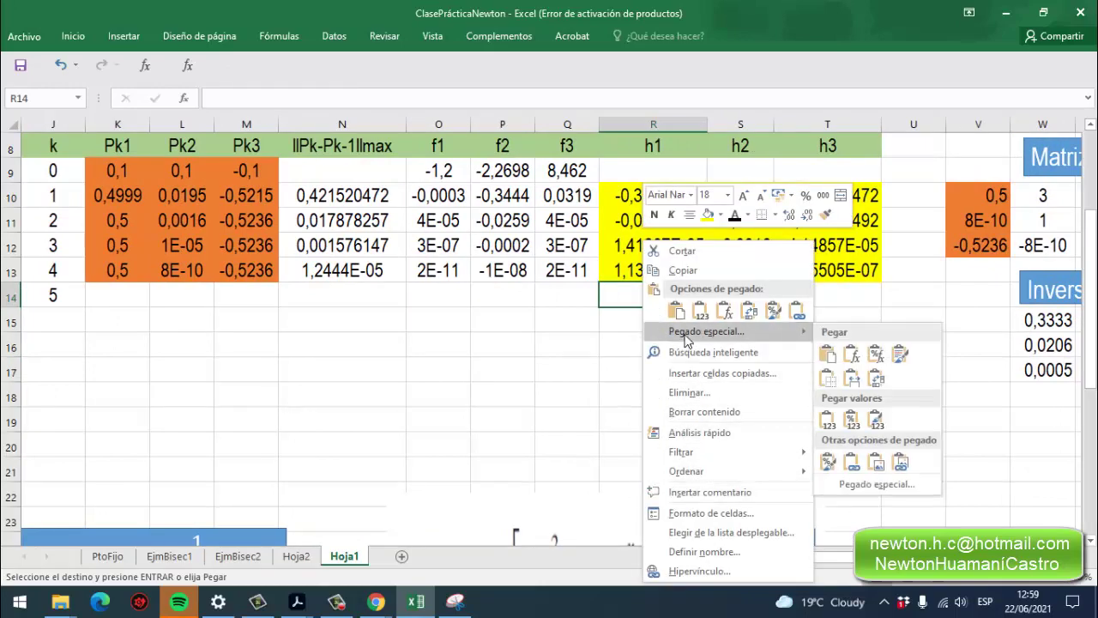
{"action": "left_click", "coordinate": [684, 332]}
{"action": "left_click", "coordinate": [466, 273]}
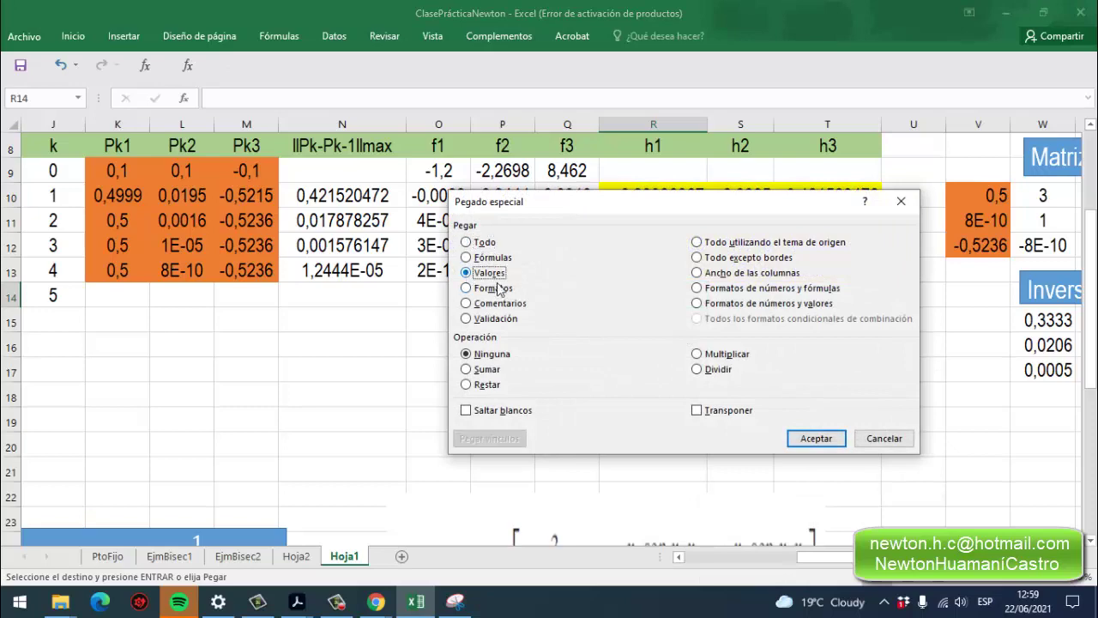
{"action": "left_click", "coordinate": [697, 410]}
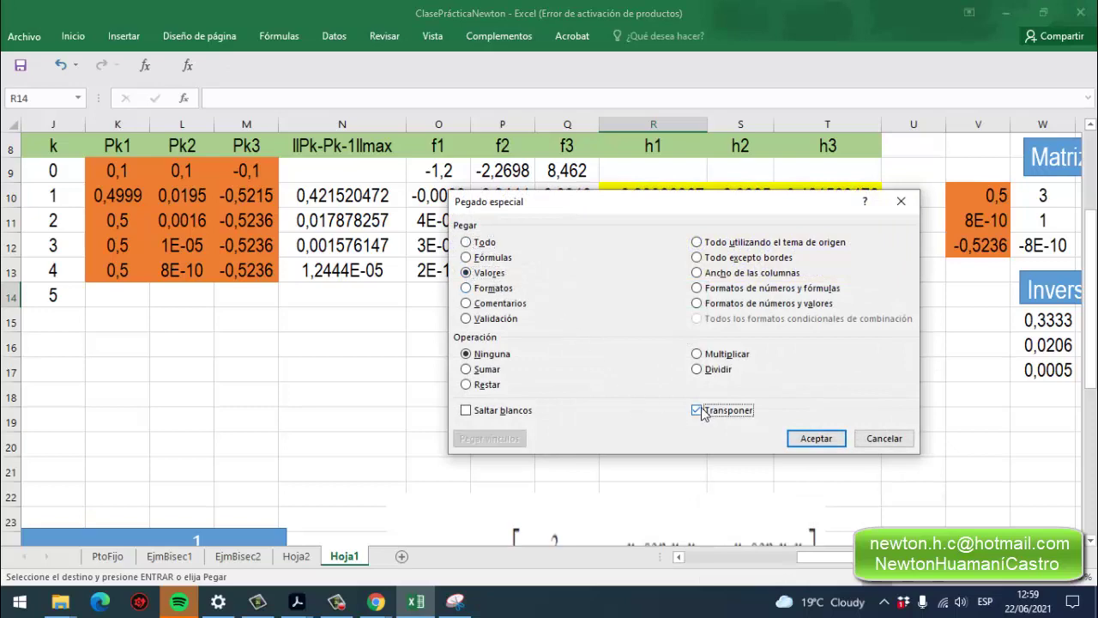
{"action": "left_click", "coordinate": [819, 439]}
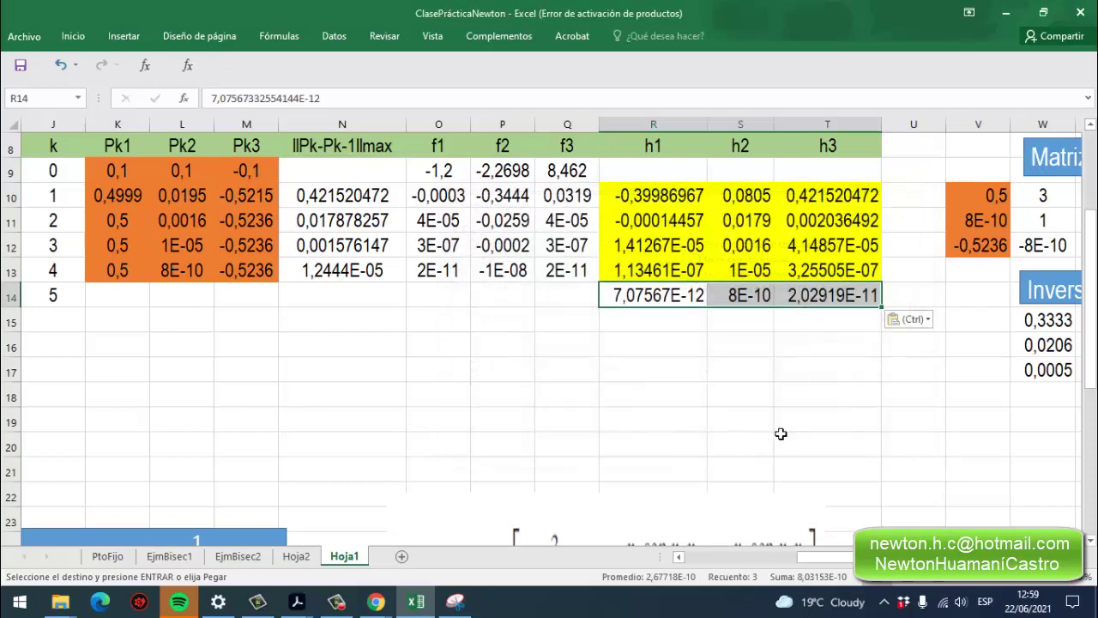
Fill the k=5 corrections in R14:T14 with yellow.
{"action": "left_click", "coordinate": [109, 295]}
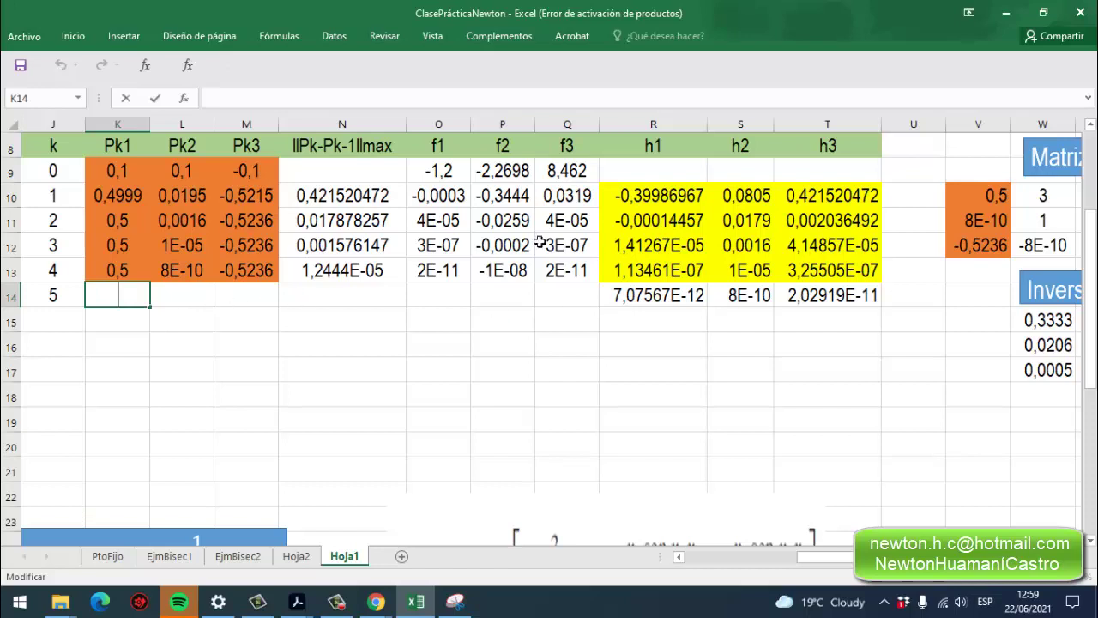
{"action": "left_click_drag", "start_coordinate": [876, 298], "coordinate": [656, 295]}
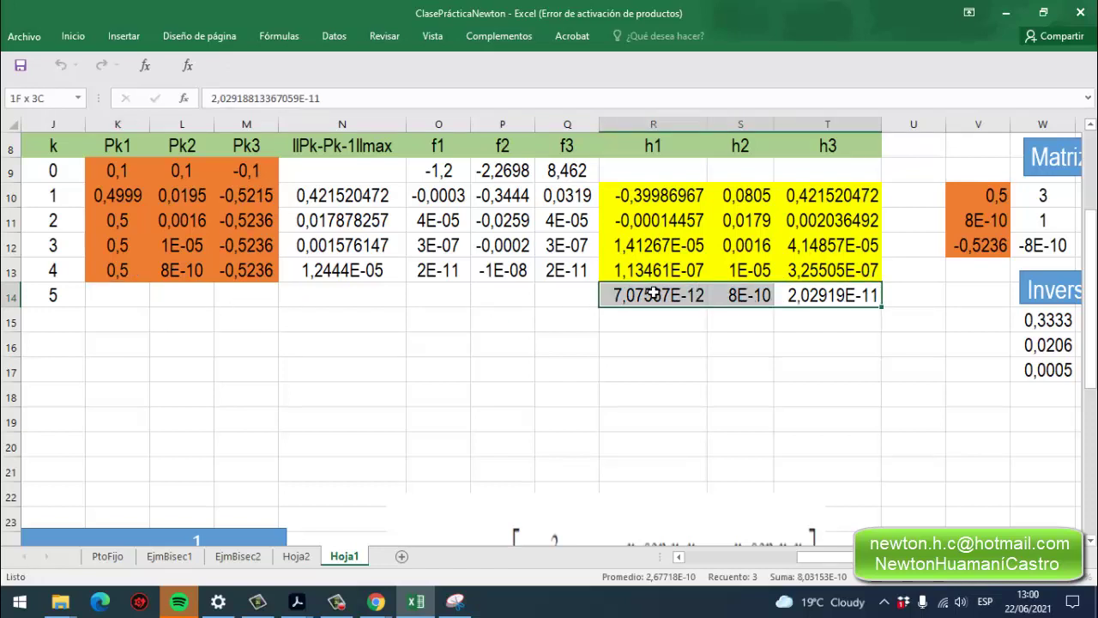
{"action": "left_click", "coordinate": [73, 36]}
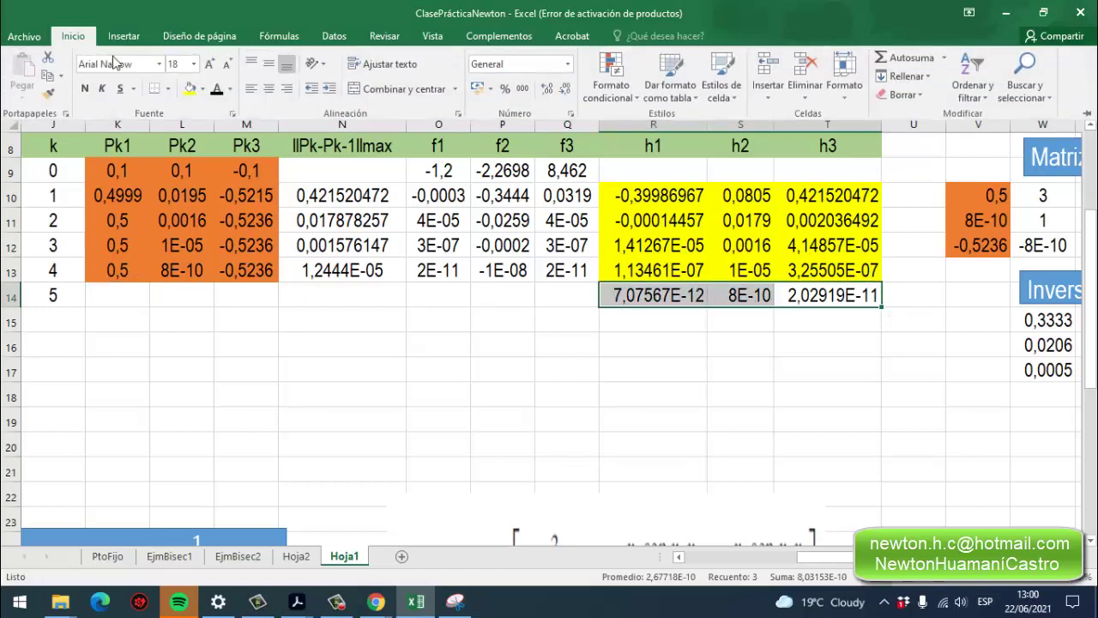
{"action": "left_click", "coordinate": [189, 91]}
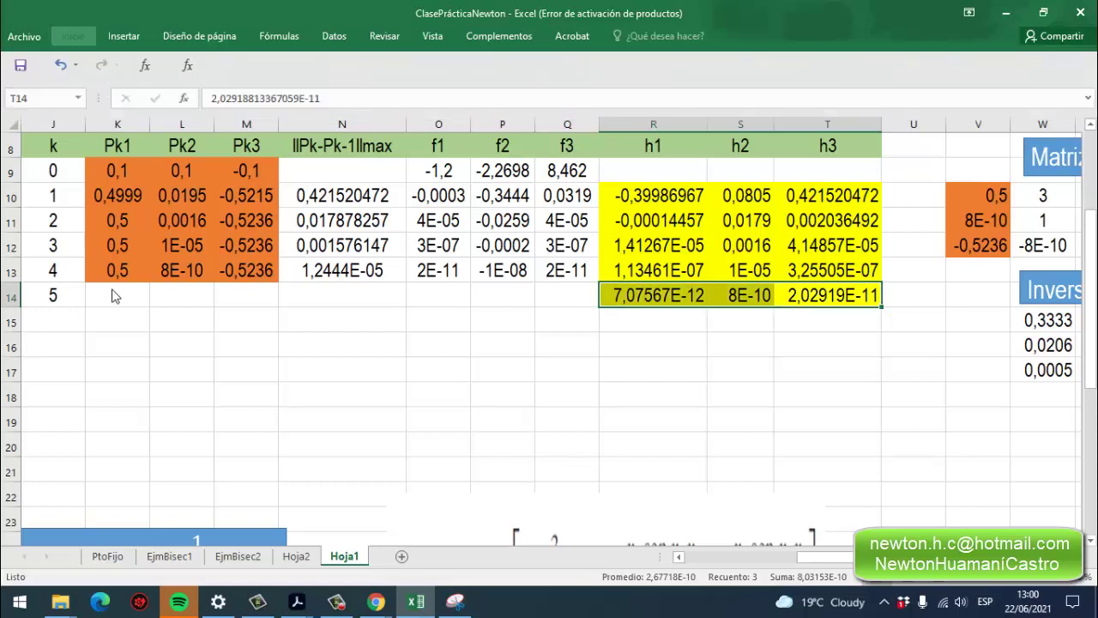
Extend the k=4 formulas for Pk1, Pk2 and Pk3 in K13:M13 down to the k=5 row, K14:M14.
{"action": "left_click", "coordinate": [115, 271]}
{"action": "left_click_drag", "start_coordinate": [147, 284], "coordinate": [150, 308]}
{"action": "left_click", "coordinate": [187, 278]}
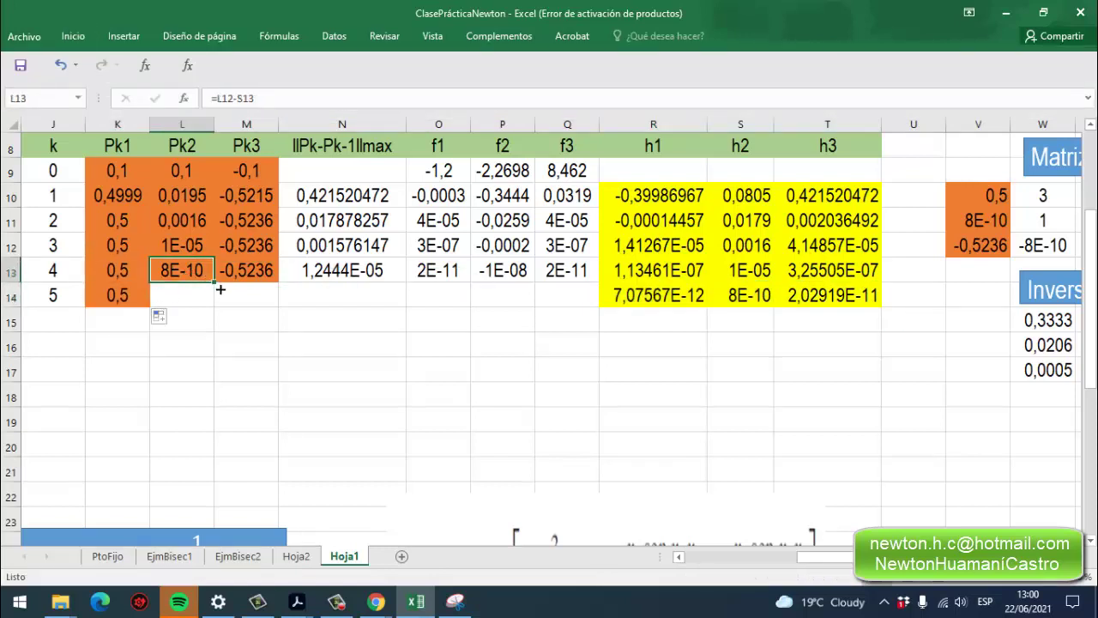
{"action": "left_click_drag", "start_coordinate": [220, 290], "coordinate": [221, 306]}
{"action": "left_click", "coordinate": [269, 276]}
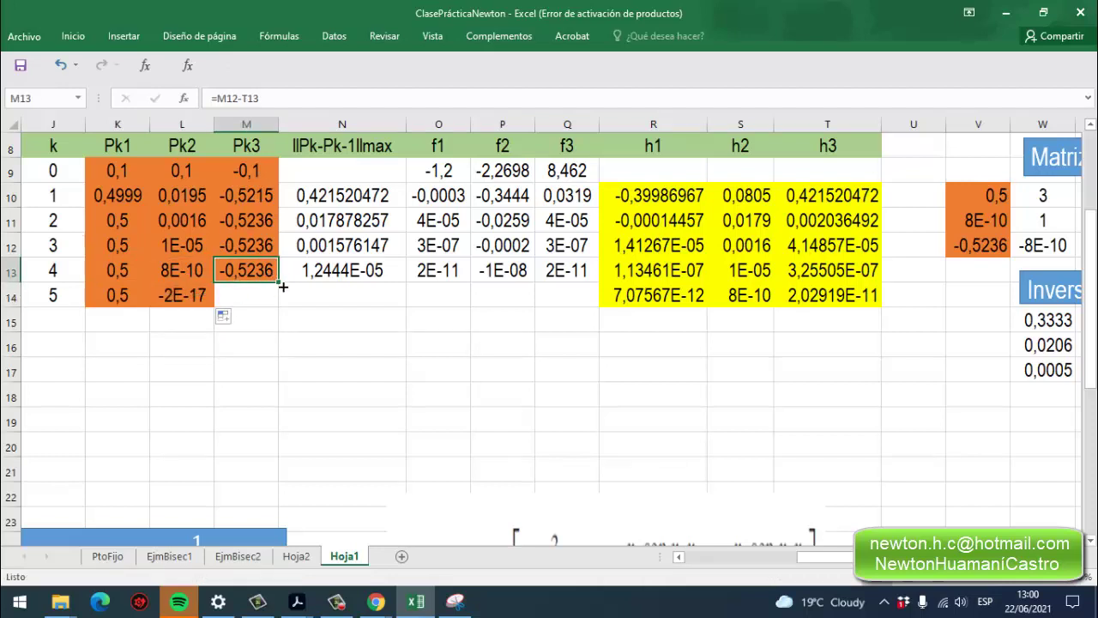
{"action": "left_click_drag", "start_coordinate": [282, 286], "coordinate": [284, 311]}
{"action": "left_click", "coordinate": [117, 303]}
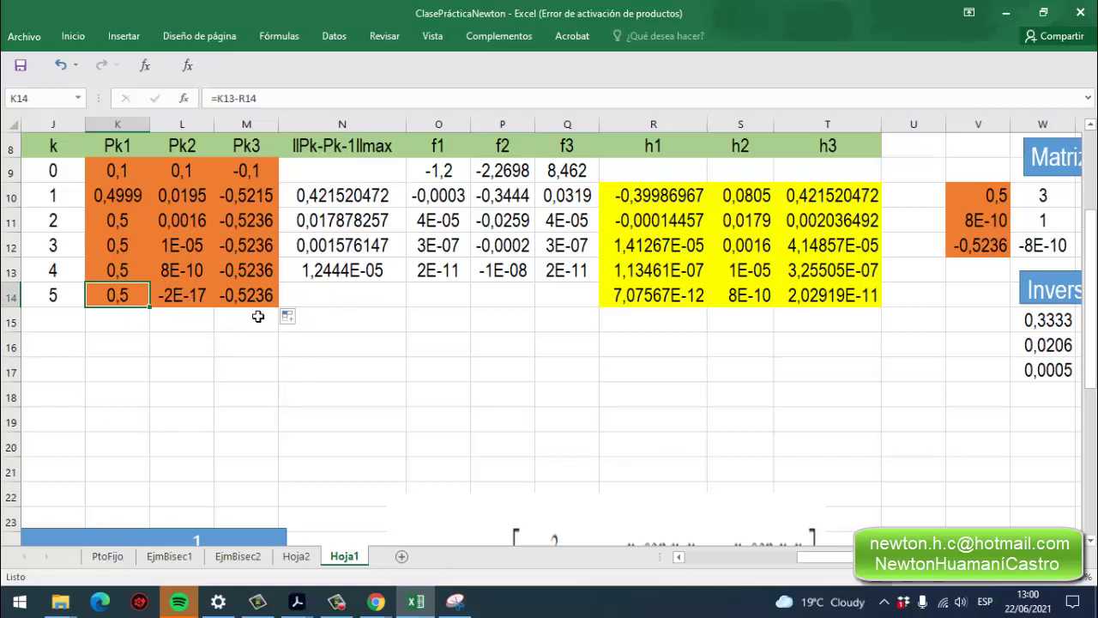
Extend the max-norm difference formula in N13 and the f1, f2 and f3 formulas in O13:Q13 down to row 14.
{"action": "left_click", "coordinate": [360, 303]}
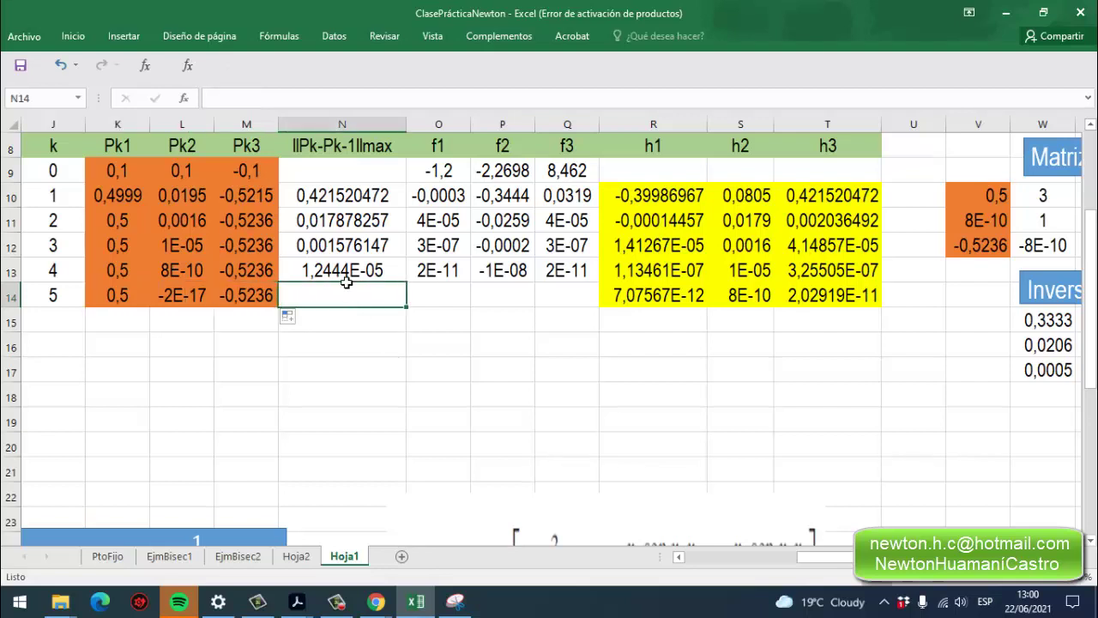
{"action": "left_click", "coordinate": [343, 278]}
{"action": "left_click_drag", "start_coordinate": [407, 282], "coordinate": [413, 309]}
{"action": "left_click", "coordinate": [446, 276]}
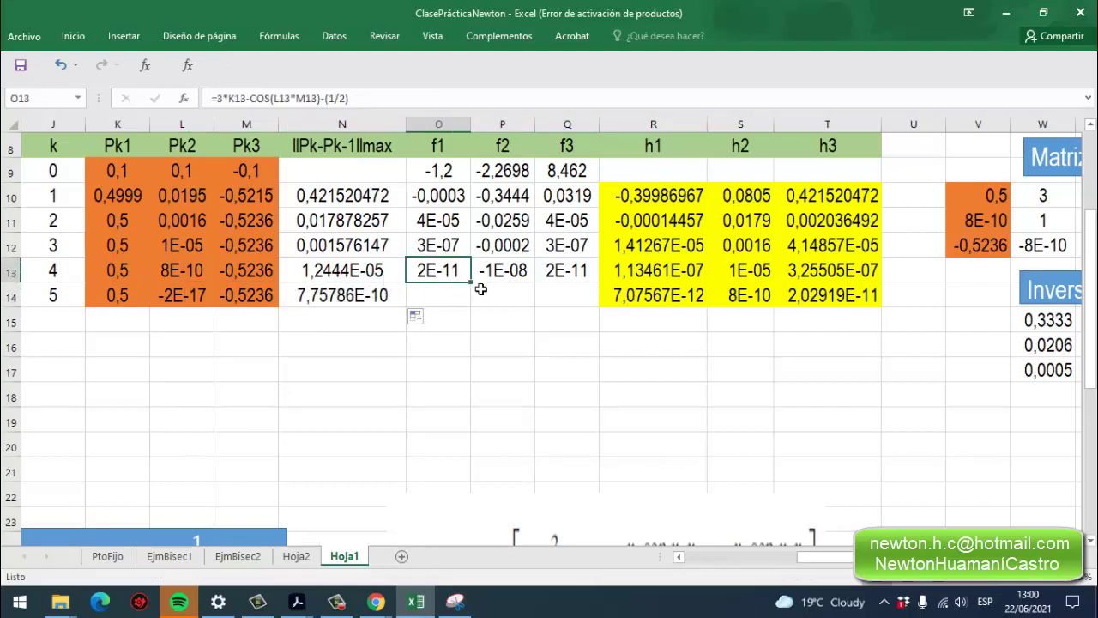
{"action": "left_click", "coordinate": [481, 297]}
{"action": "left_click", "coordinate": [461, 276]}
{"action": "left_click_drag", "start_coordinate": [470, 282], "coordinate": [478, 311]}
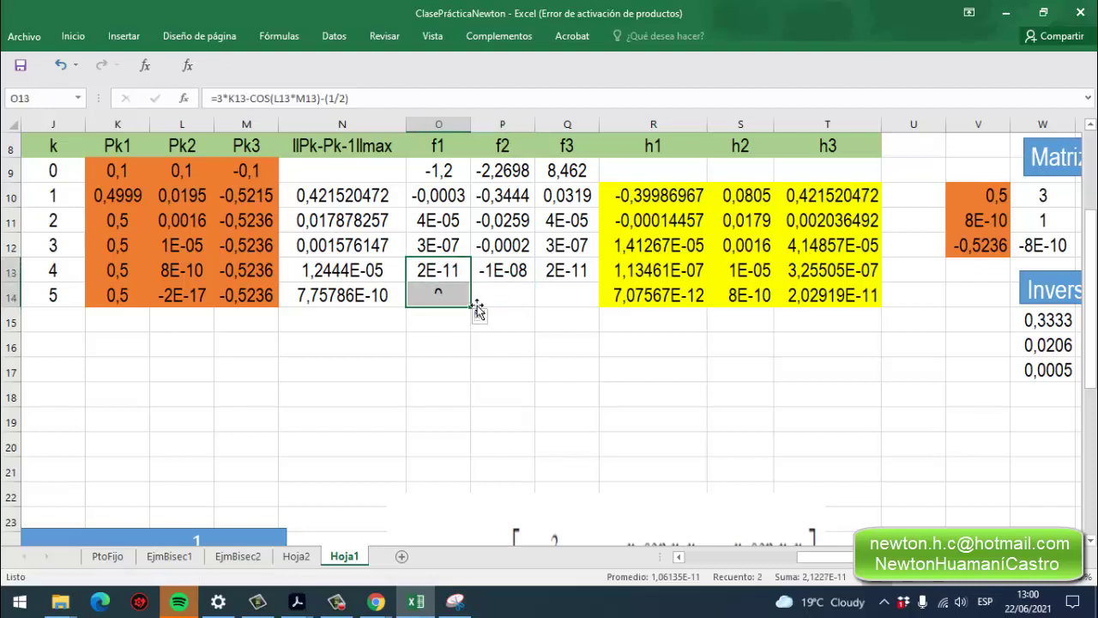
{"action": "left_click", "coordinate": [515, 283]}
{"action": "left_click_drag", "start_coordinate": [535, 282], "coordinate": [484, 291]}
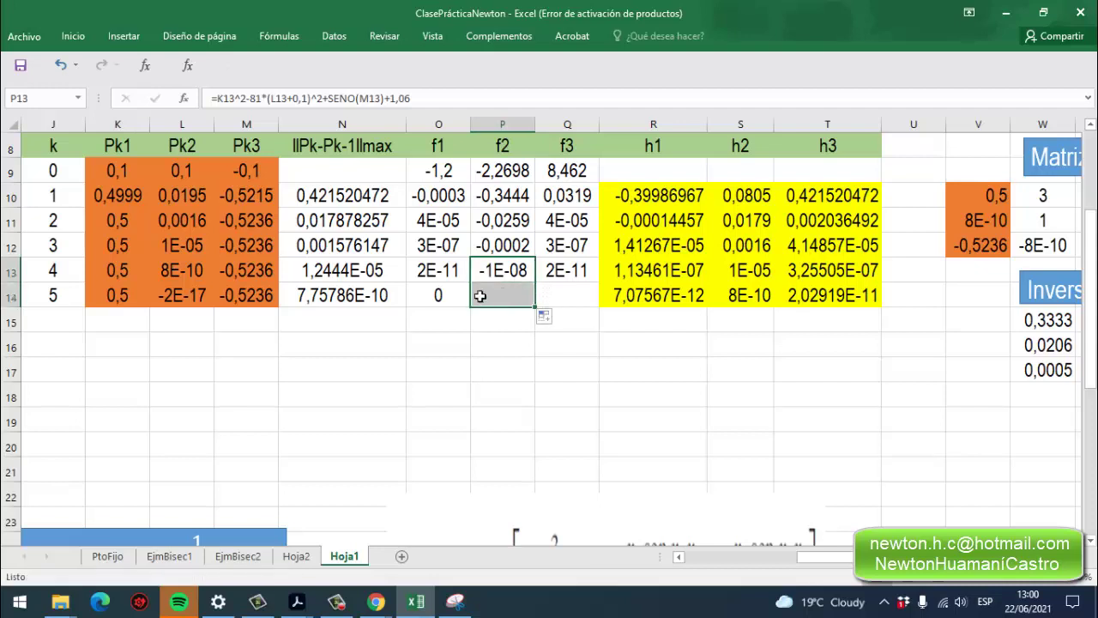
{"action": "left_click", "coordinate": [565, 274]}
{"action": "left_click_drag", "start_coordinate": [603, 288], "coordinate": [602, 304]}
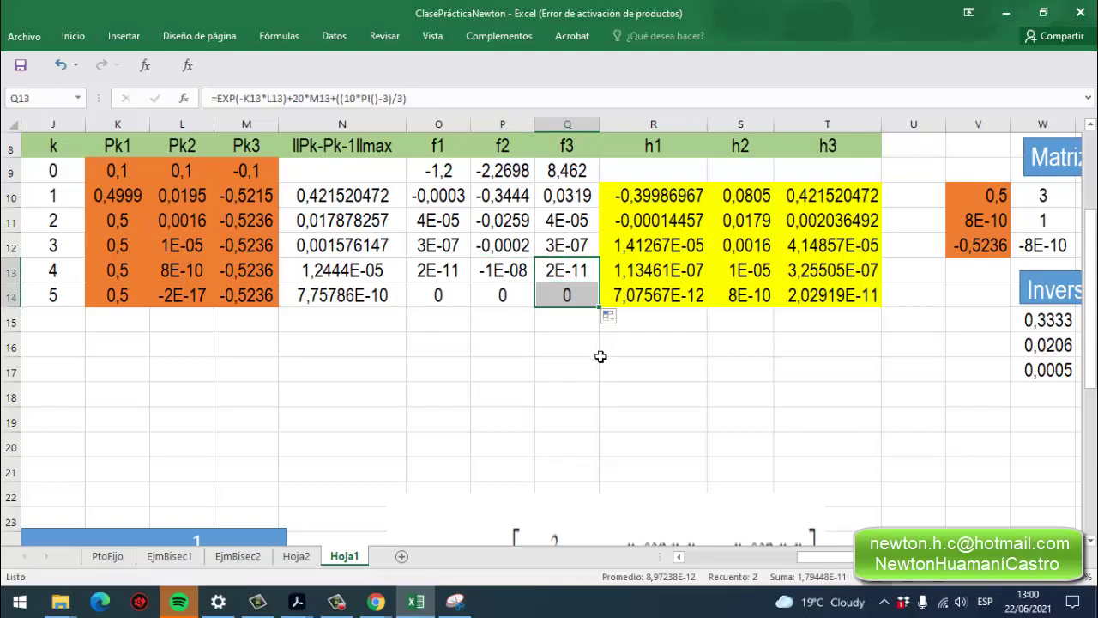
Review the k=5 row's solution point in K14:M14, its max-norm difference in N14 and the f1, f2 and f3 values in O14:Q14.
{"action": "left_click", "coordinate": [429, 297]}
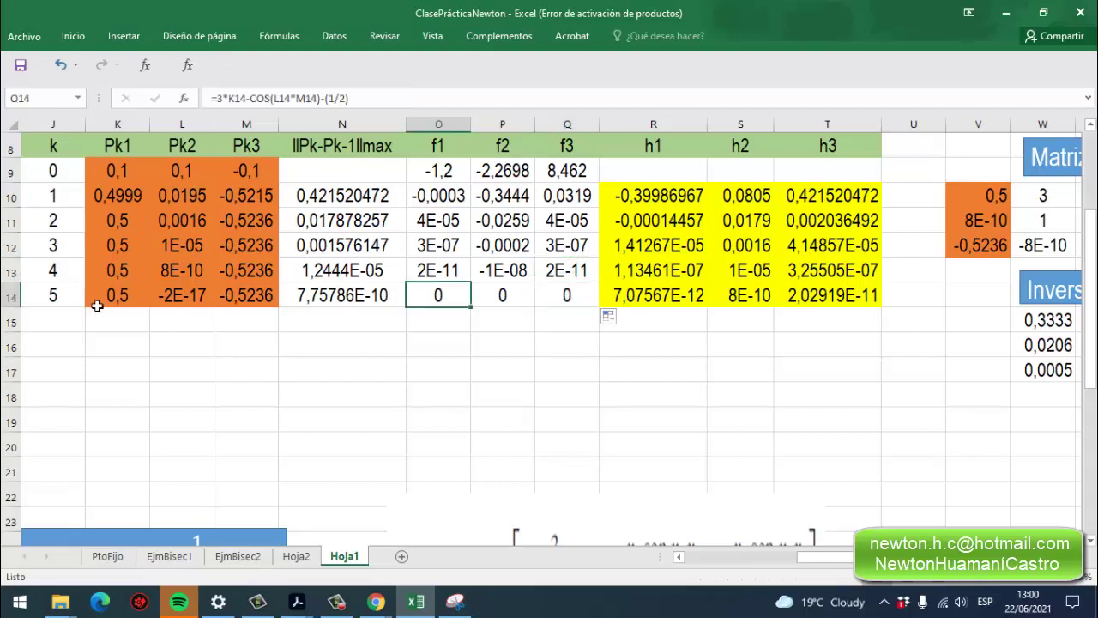
{"action": "left_click_drag", "start_coordinate": [116, 300], "coordinate": [252, 301]}
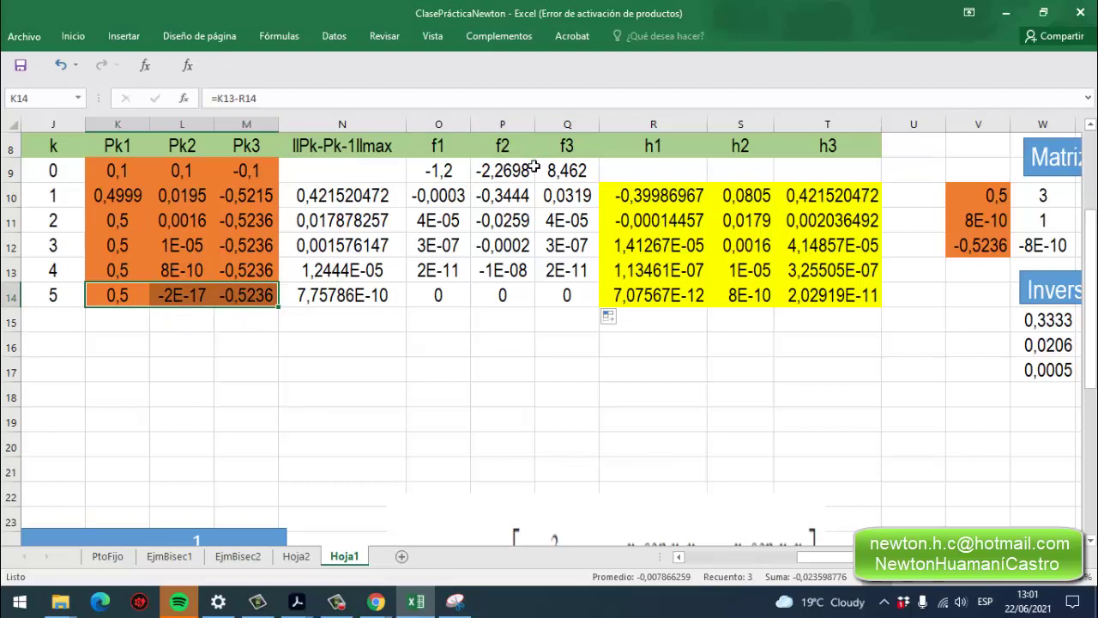
{"action": "left_click", "coordinate": [343, 299]}
{"action": "left_click", "coordinate": [437, 299]}
{"action": "left_click", "coordinate": [515, 298]}
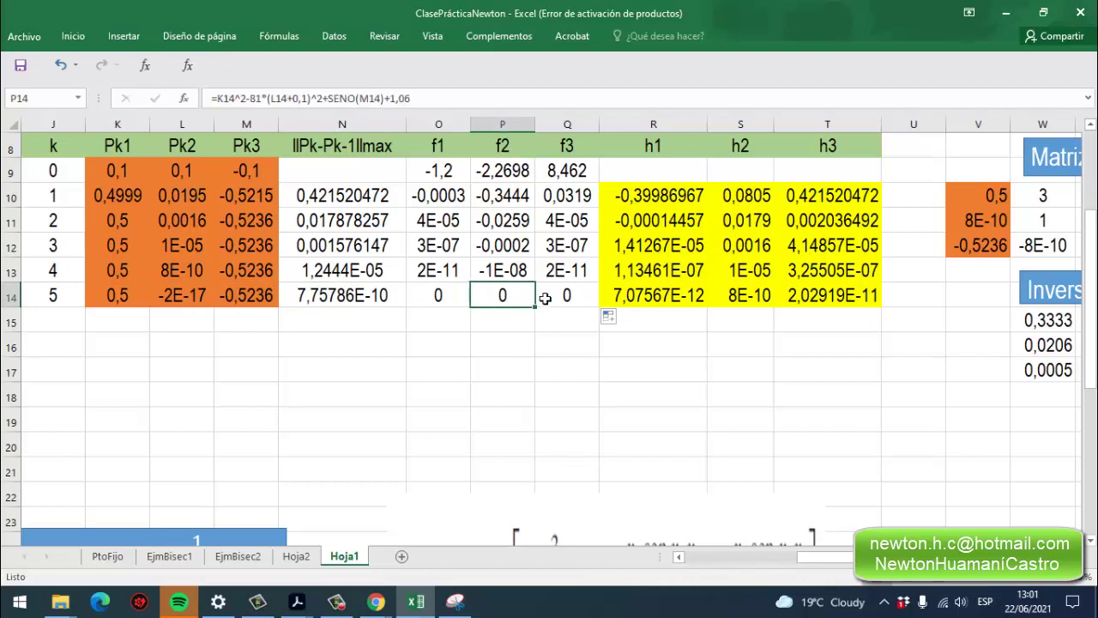
{"action": "left_click", "coordinate": [575, 298]}
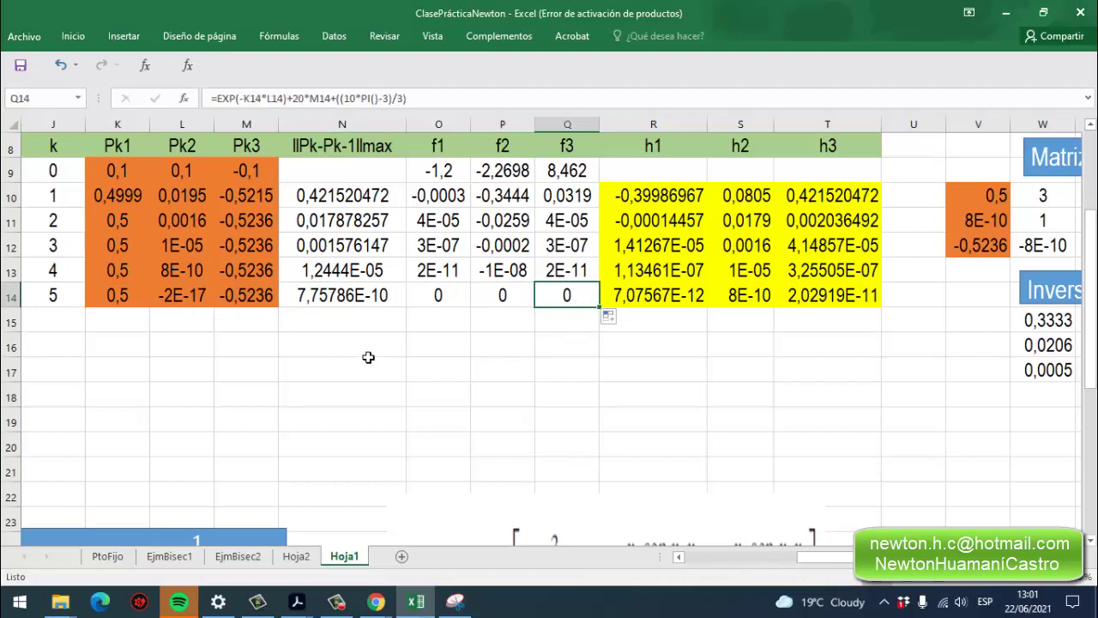